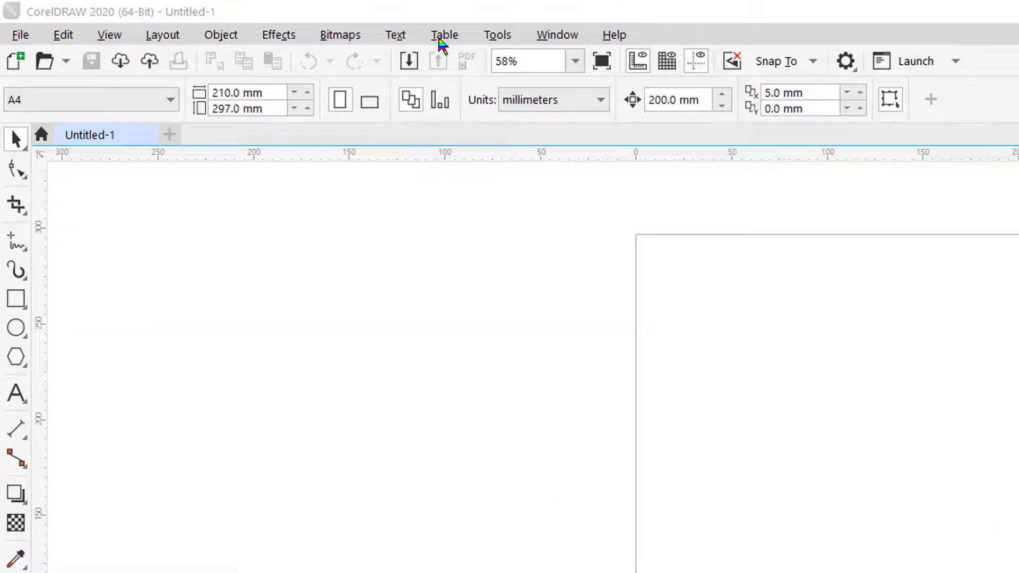
Step: Create a table with 4 rows and 5 columns, 297 mm high and 210 mm wide, and delete it
click(439, 40)
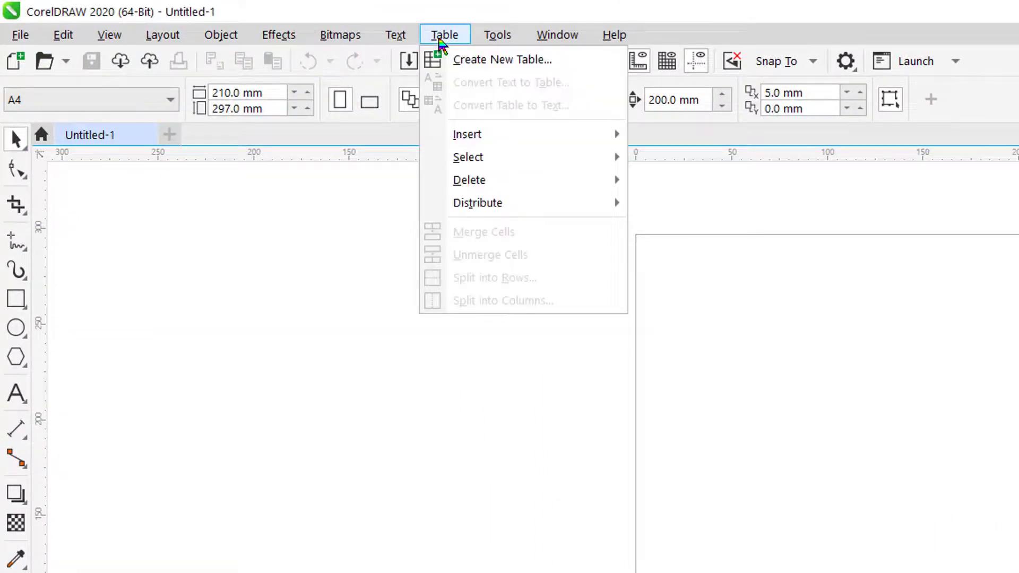
click(472, 70)
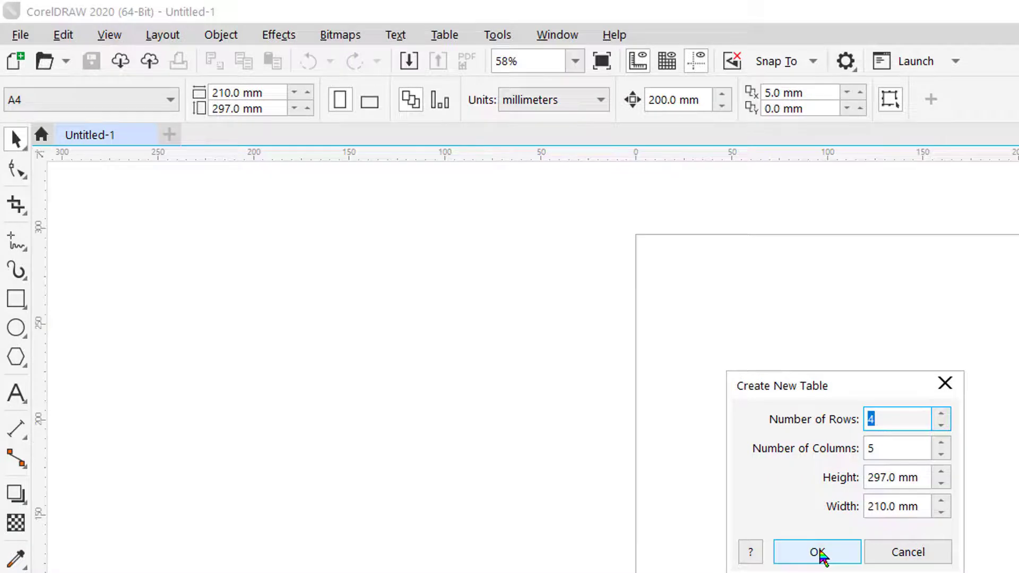
click(819, 552)
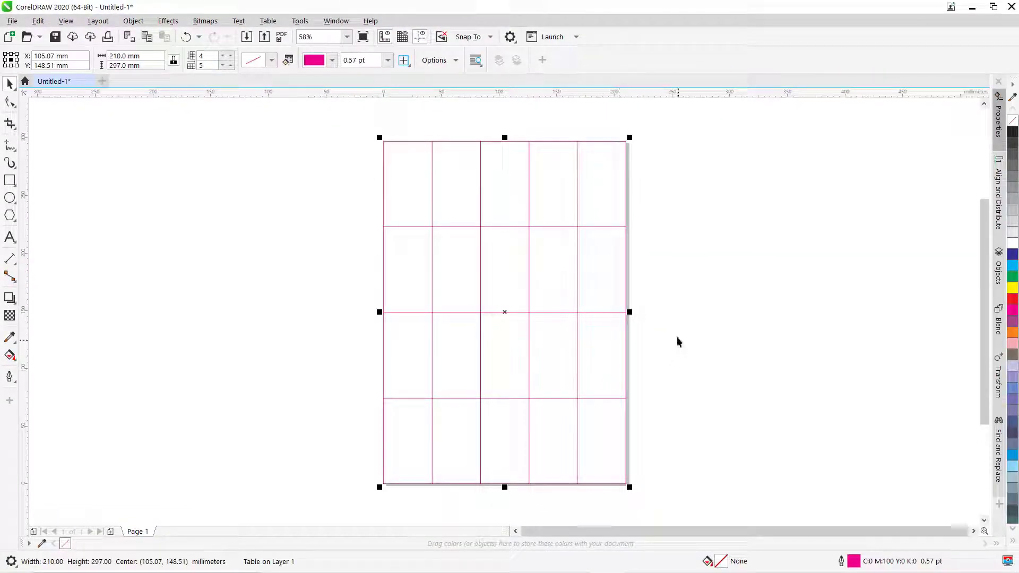
key(Delete)
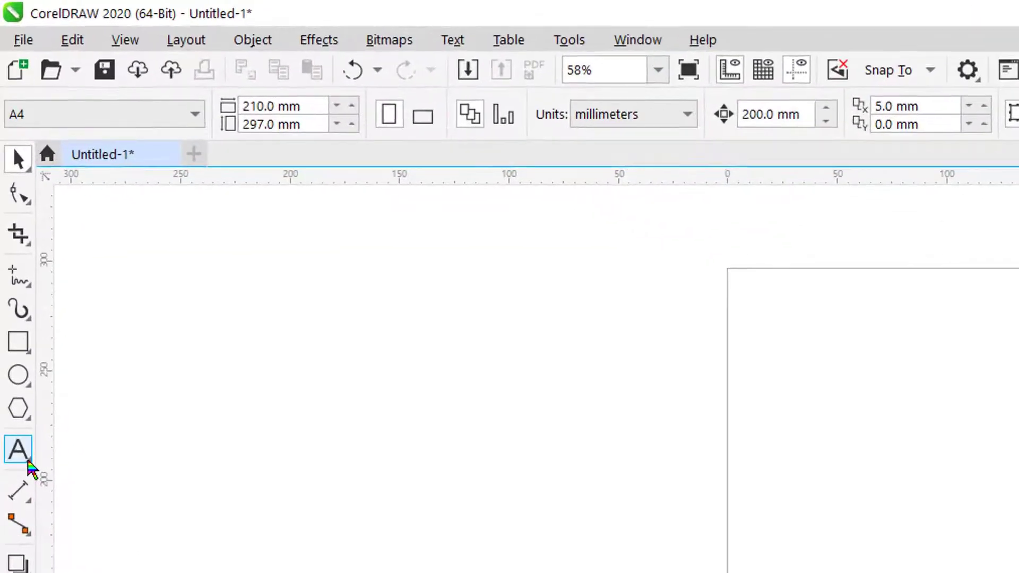
Step: Draw a 4-row, 5-column table on the upper page and stretch its left and bottom sides to about 195 by 134 mm
click(30, 469)
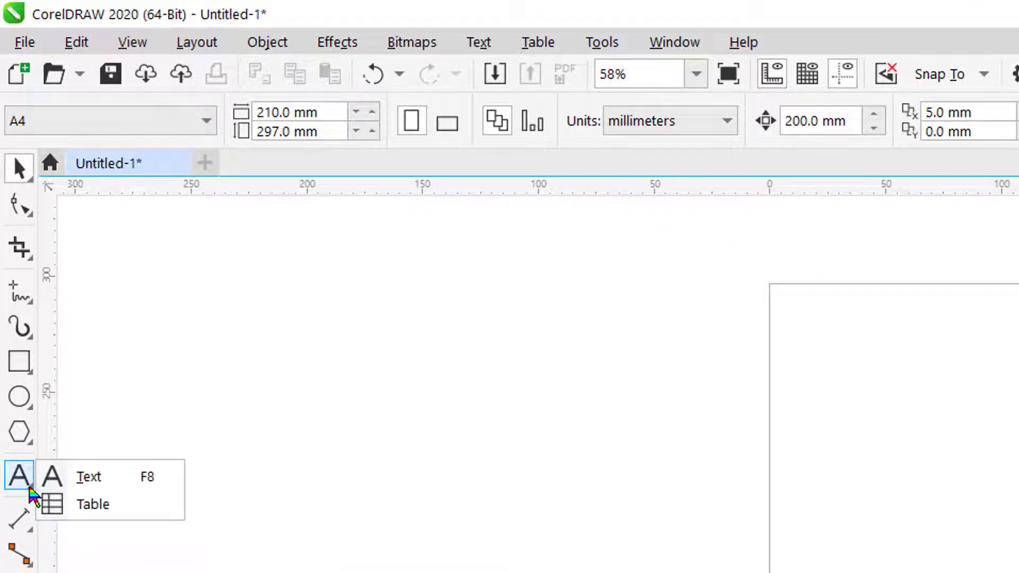
click(109, 512)
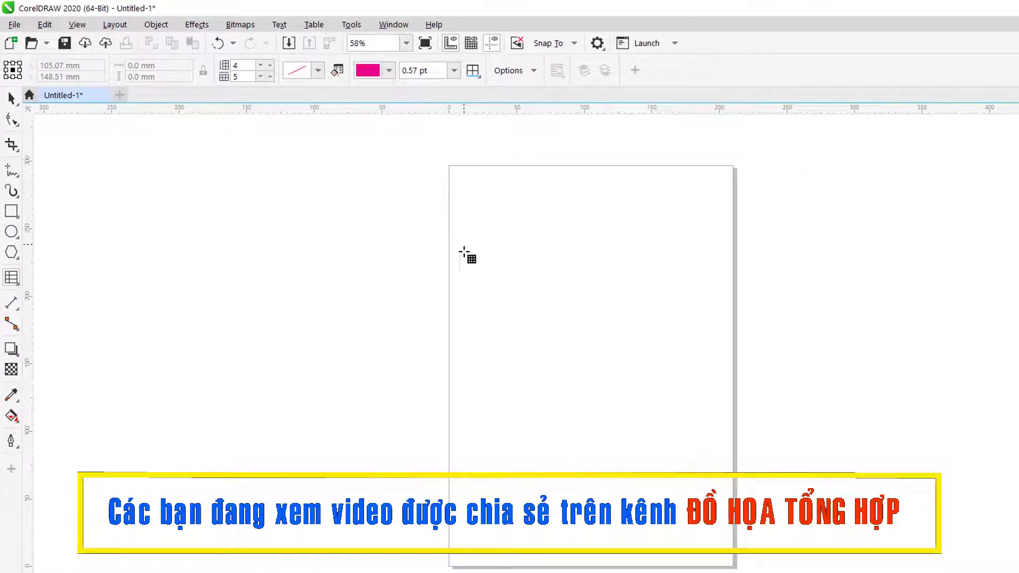
drag(462, 201, 706, 349)
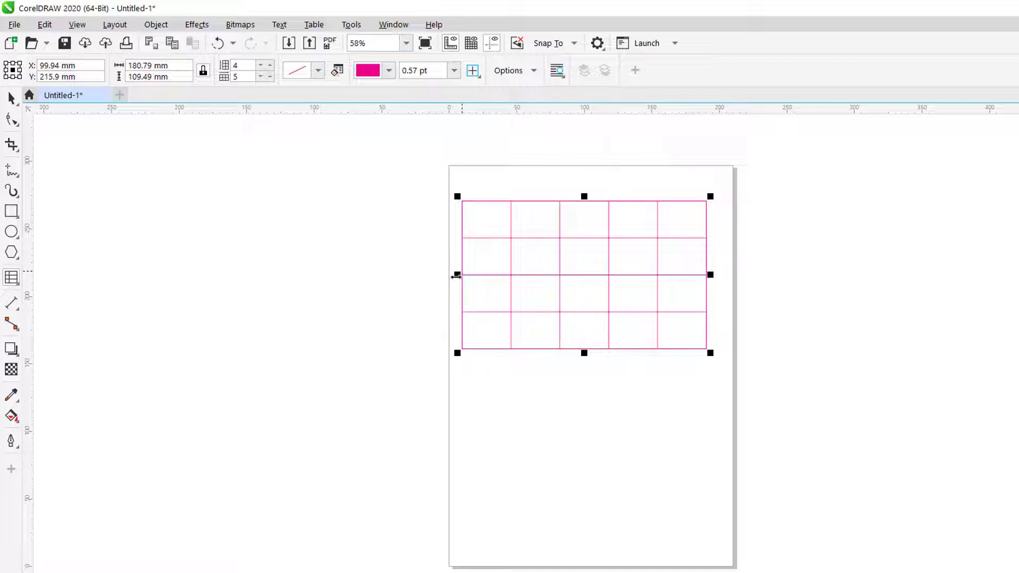
mouse_move(457, 275)
mouse_down()
mouse_move(357, 275)
mouse_move(437, 276)
mouse_up()
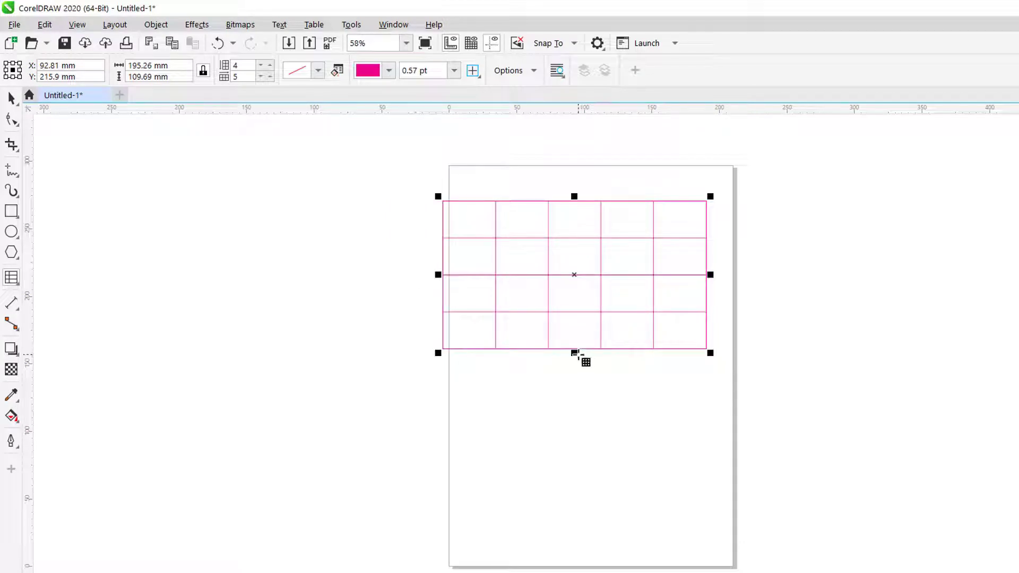
drag(575, 352, 584, 382)
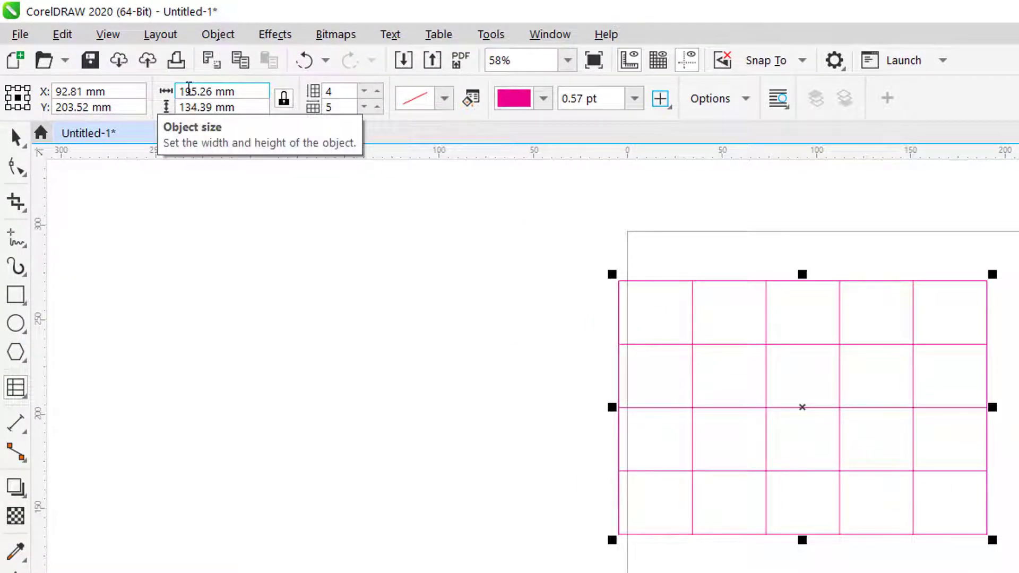
Step: Set the table's width to 200 mm
scroll(791, 345, up, 3)
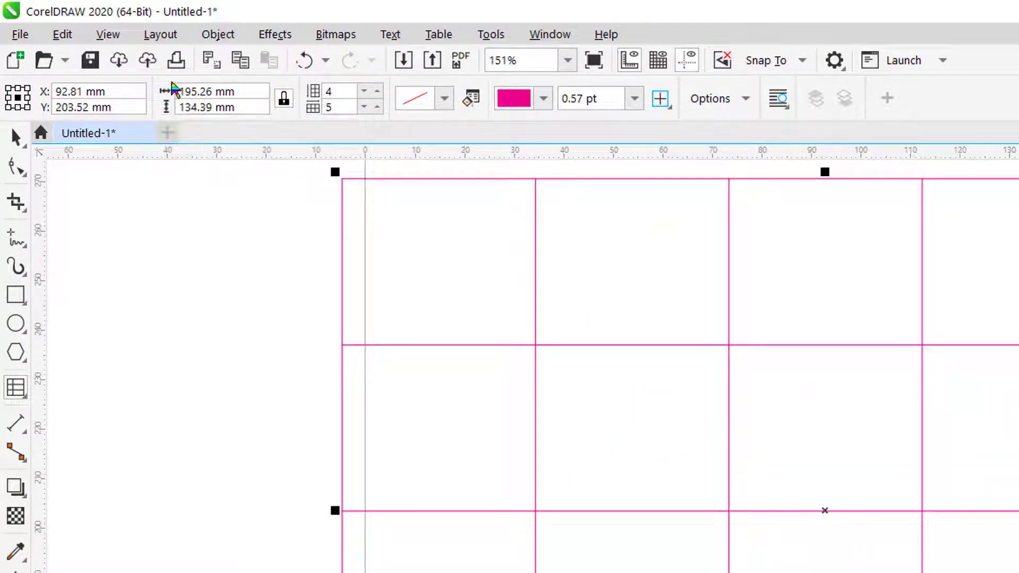
double_click(192, 91)
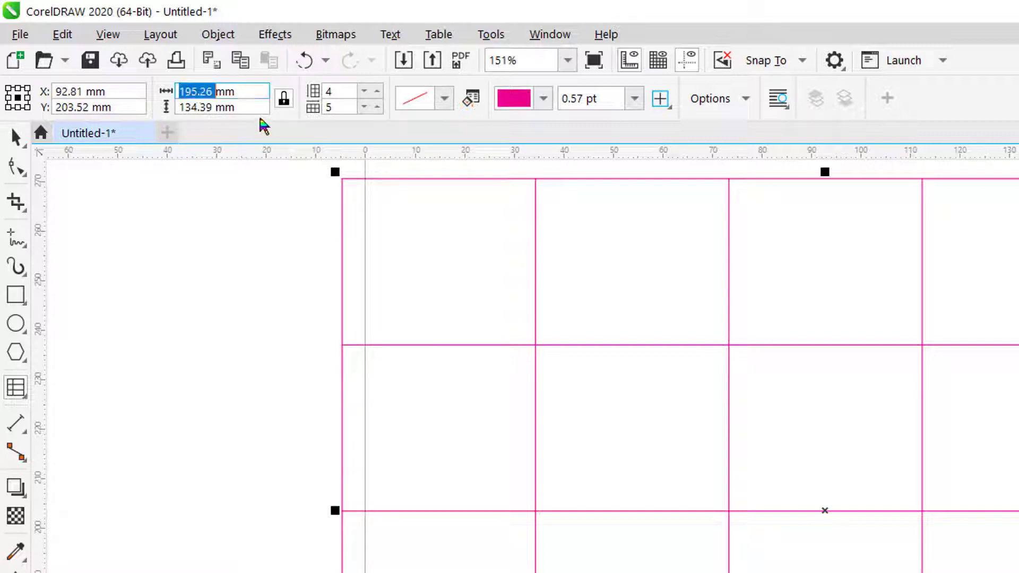
text(200)
key(Return)
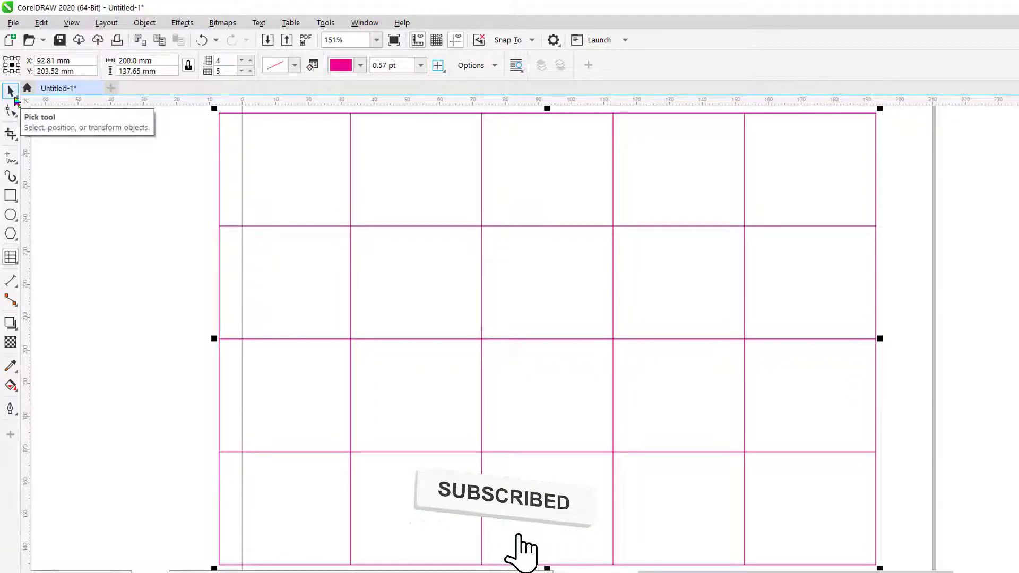
Step: Deselect the table and reselect it as a whole object with the Pick tool
click(62, 136)
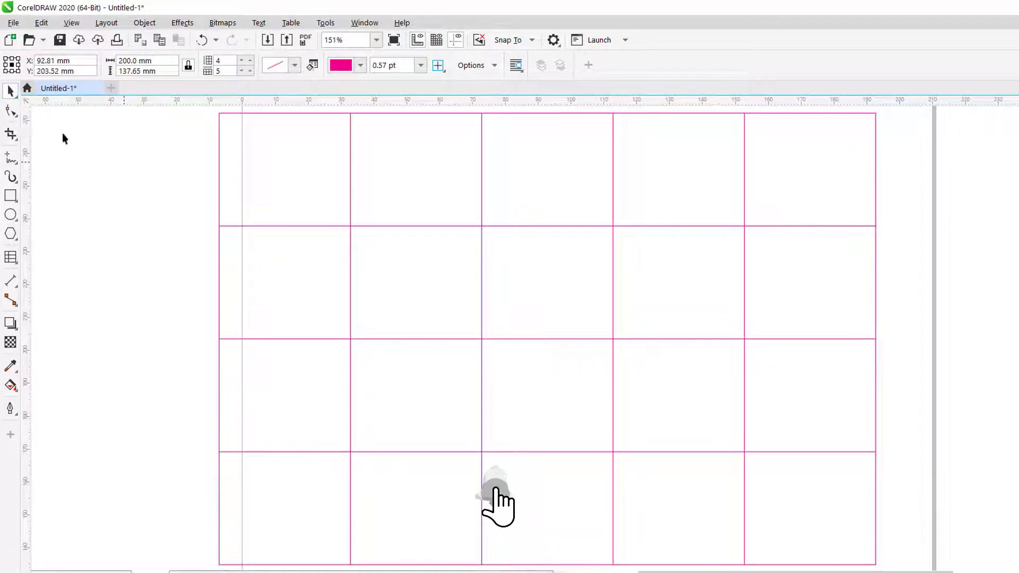
click(11, 91)
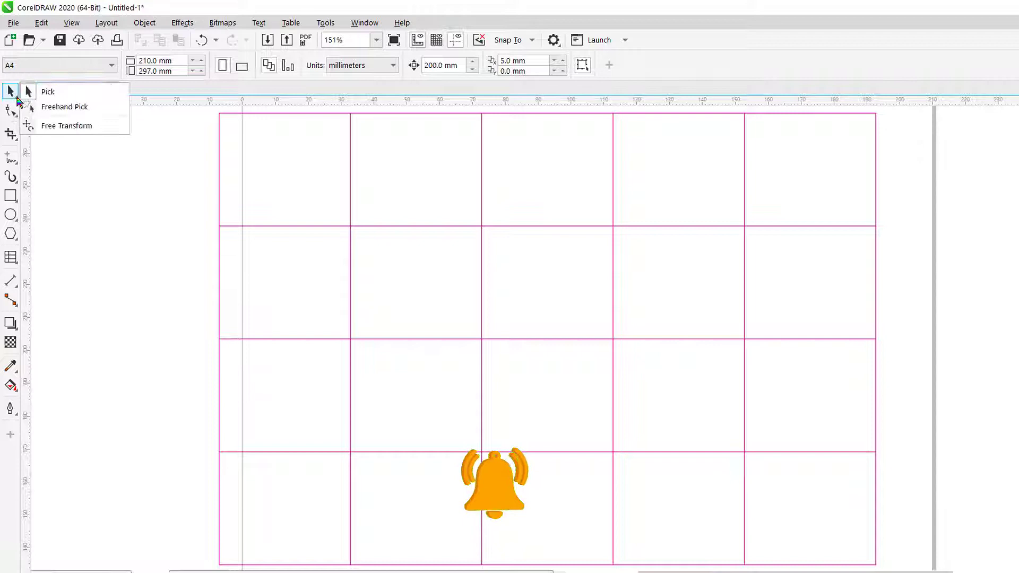
click(259, 169)
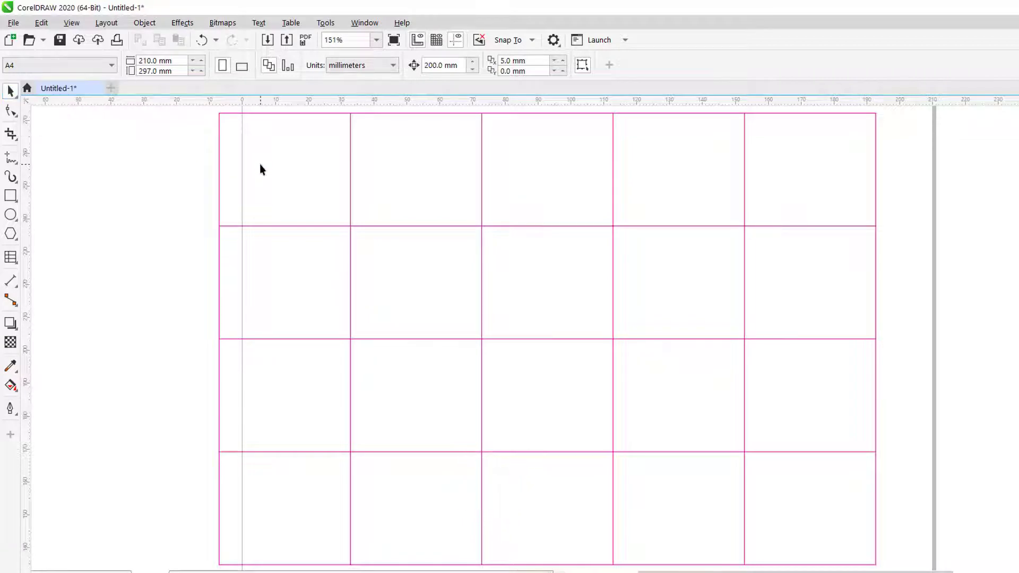
click(218, 149)
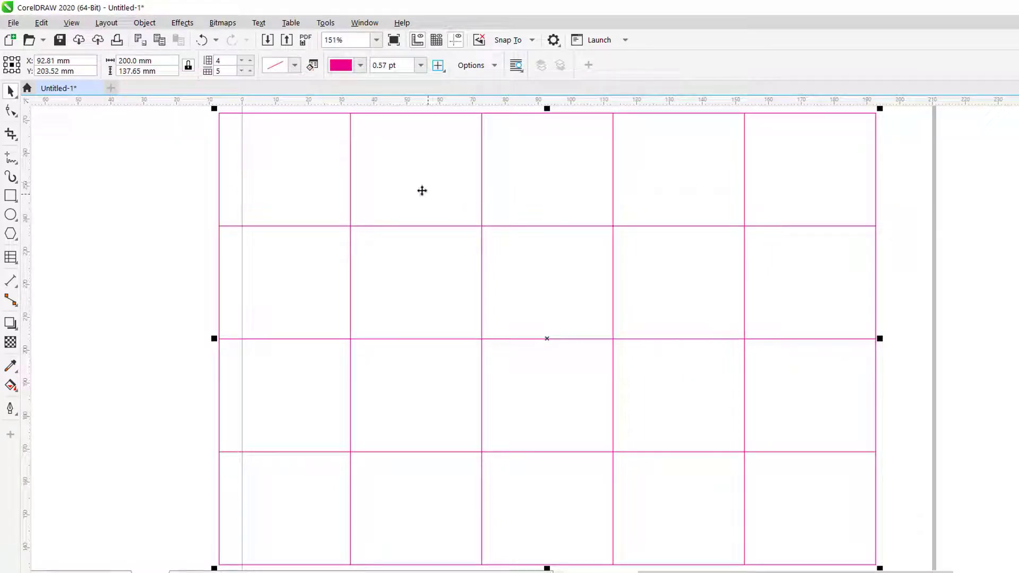
click(277, 178)
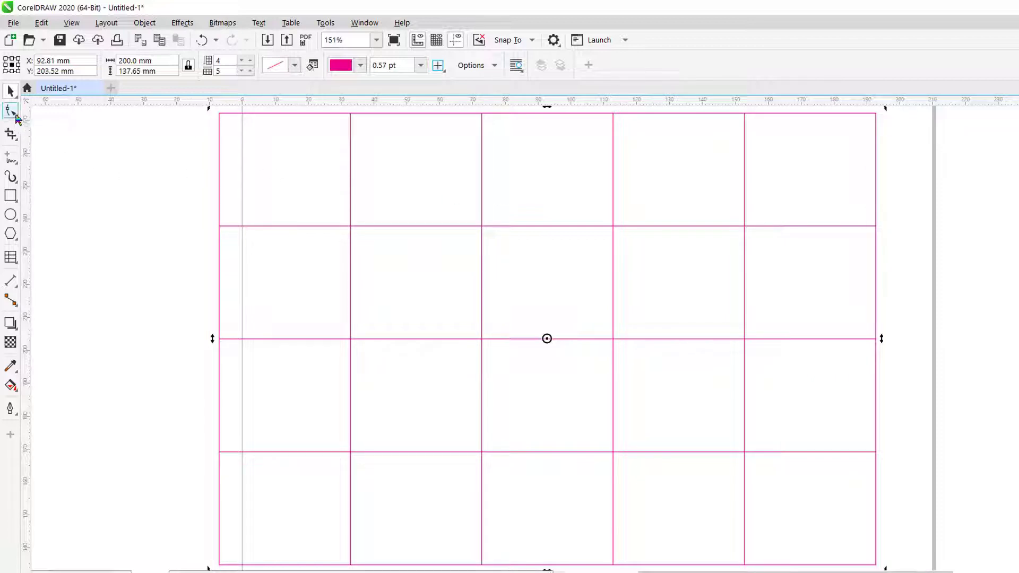
Step: Select the table's top-left cell with the Shape tool
key(F10)
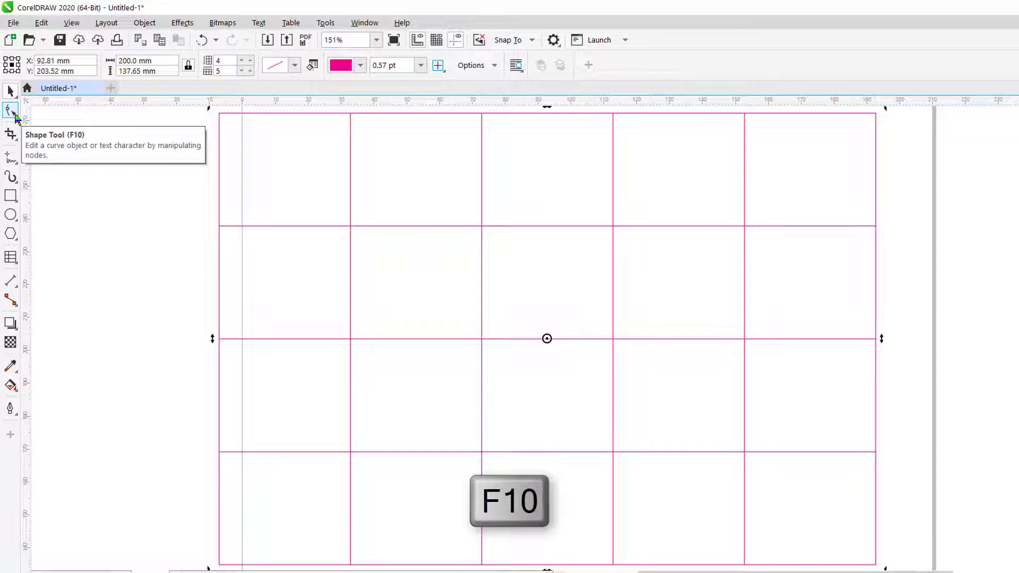
click(15, 118)
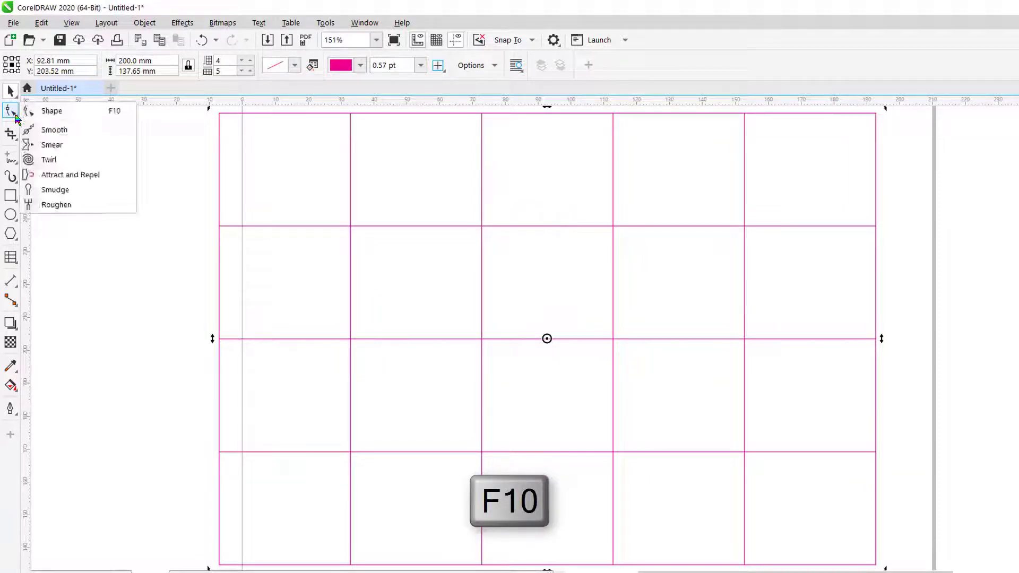
click(57, 115)
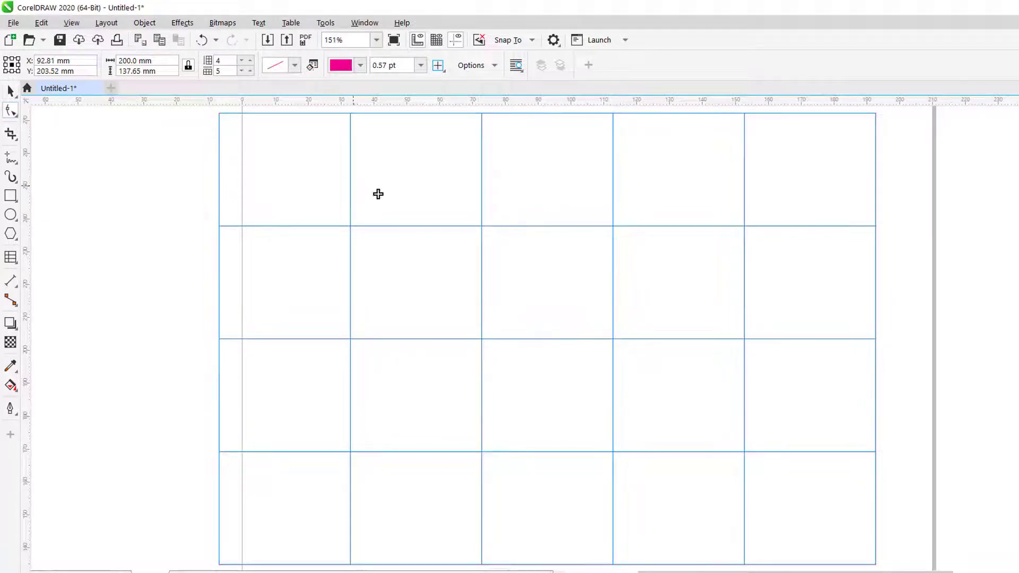
click(177, 191)
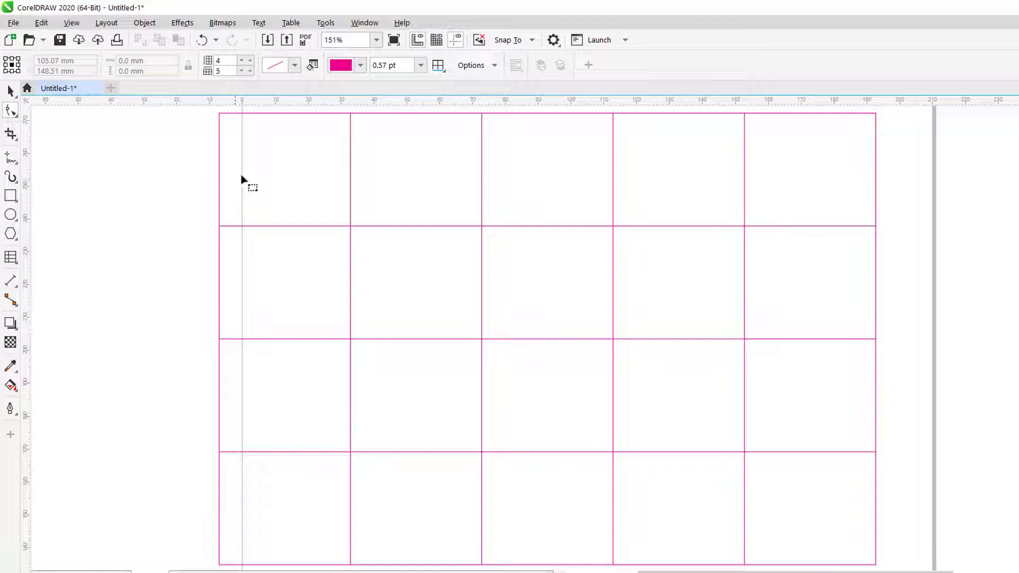
click(296, 181)
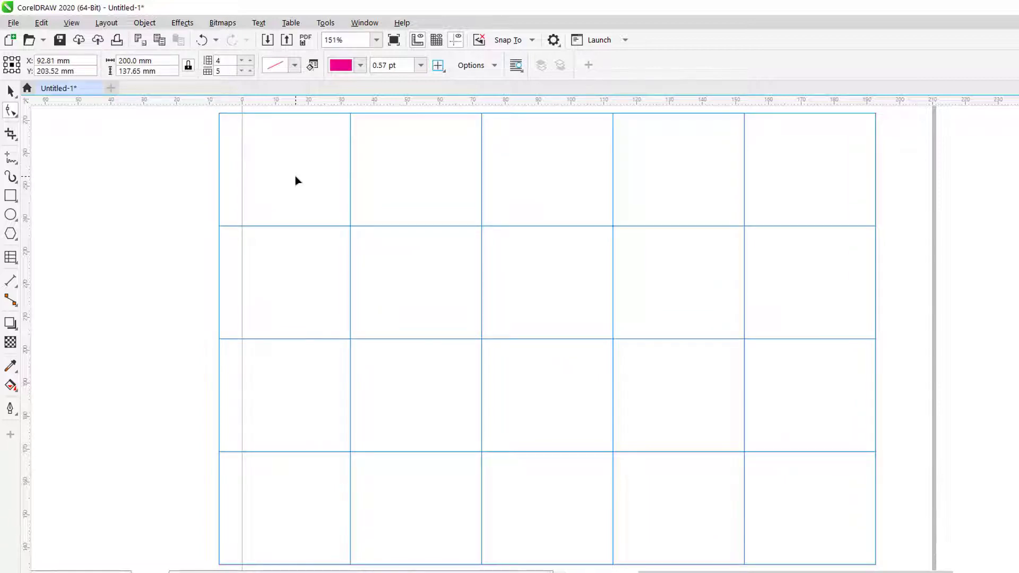
click(295, 179)
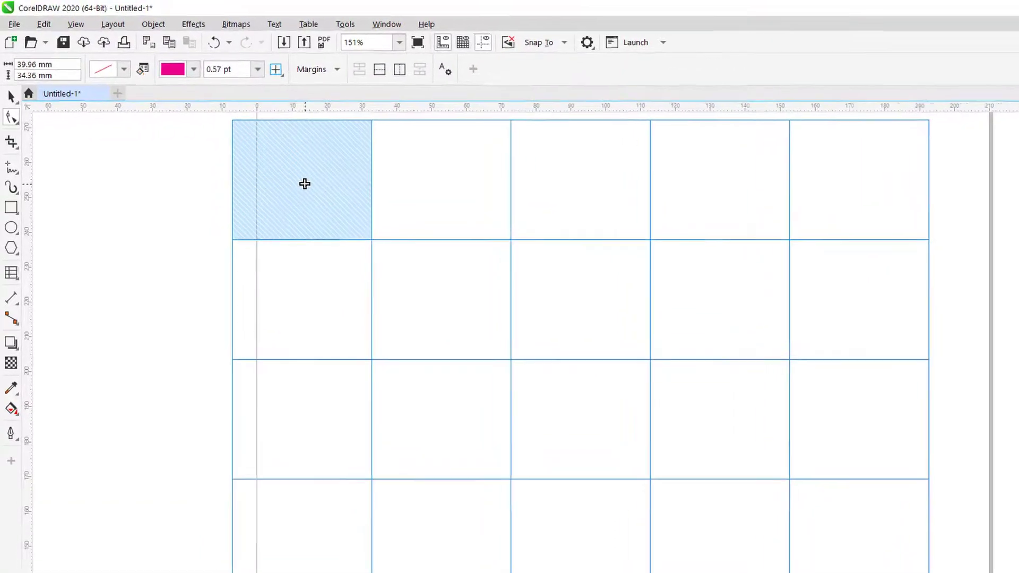
Step: Extend the selection from the top-left cell to all cells of the table
right_click(304, 184)
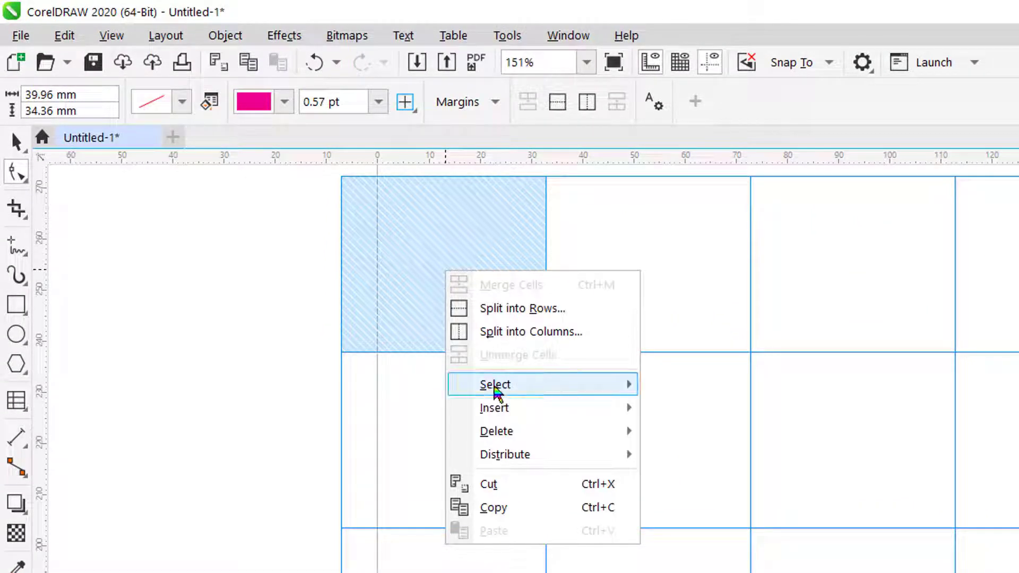
mouse_move(499, 390)
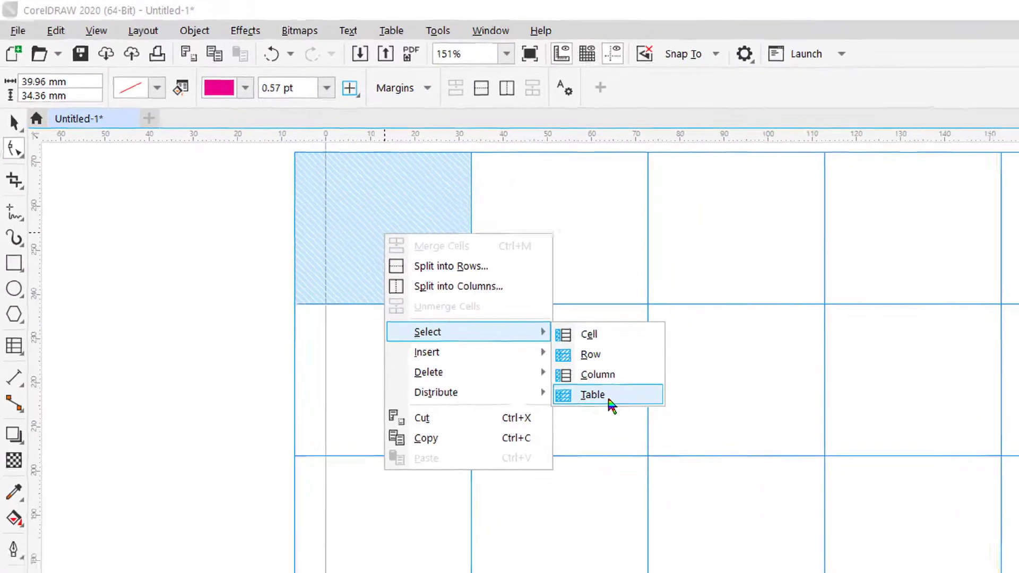
click(610, 402)
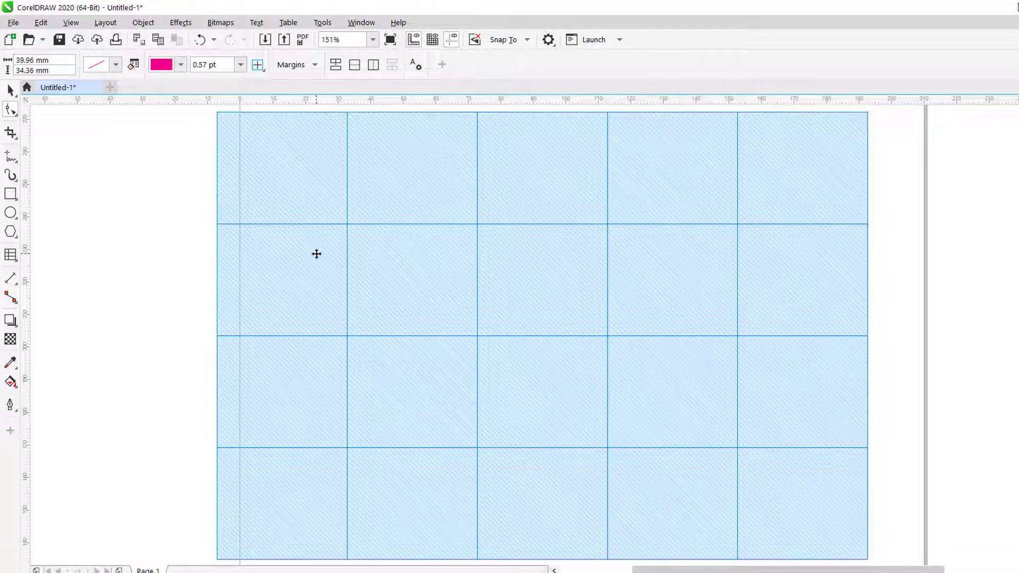
Step: Clear the cell selection, select the table as an object with the Pick tool and center it on the page
click(178, 206)
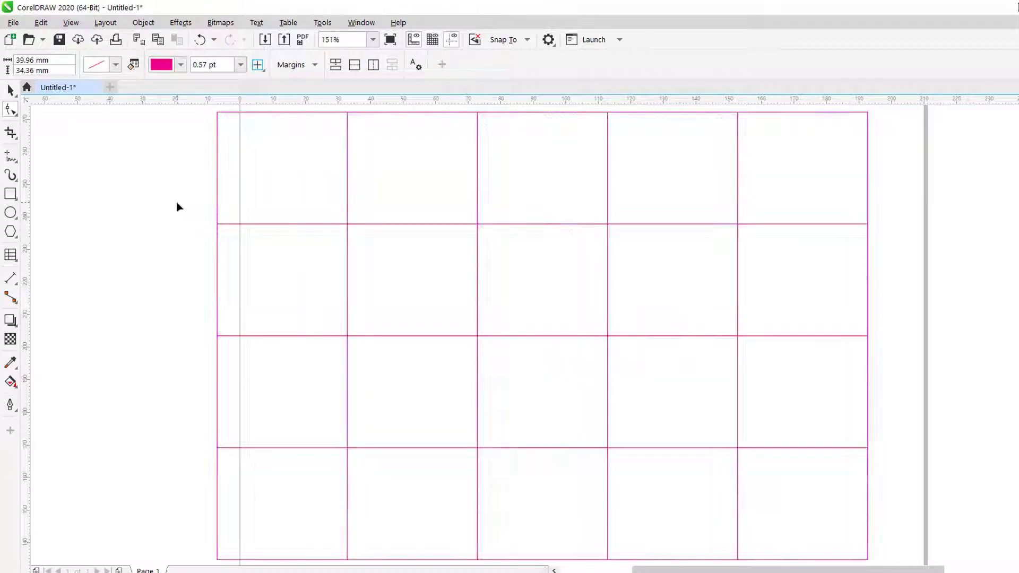
key(space)
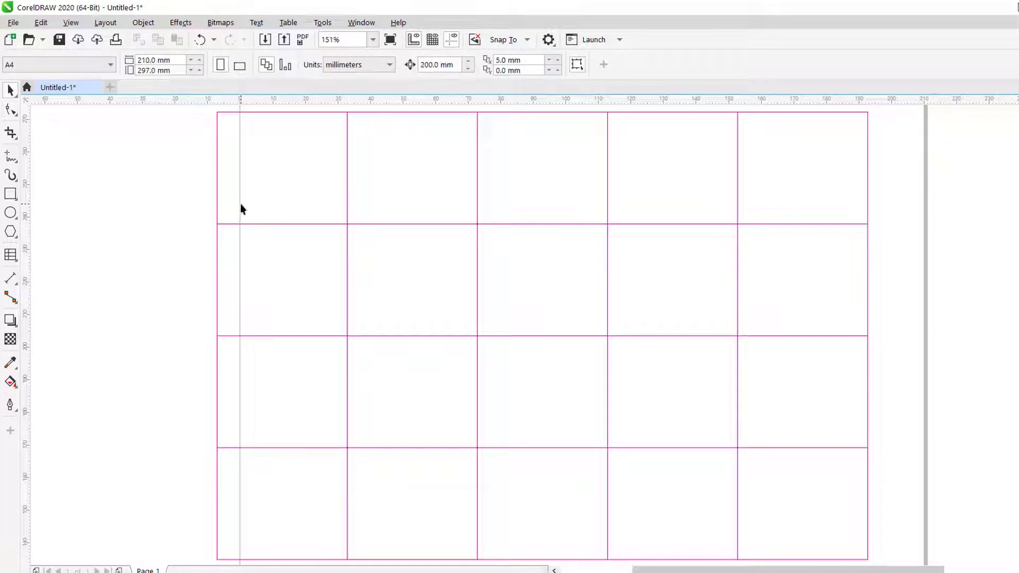
click(240, 208)
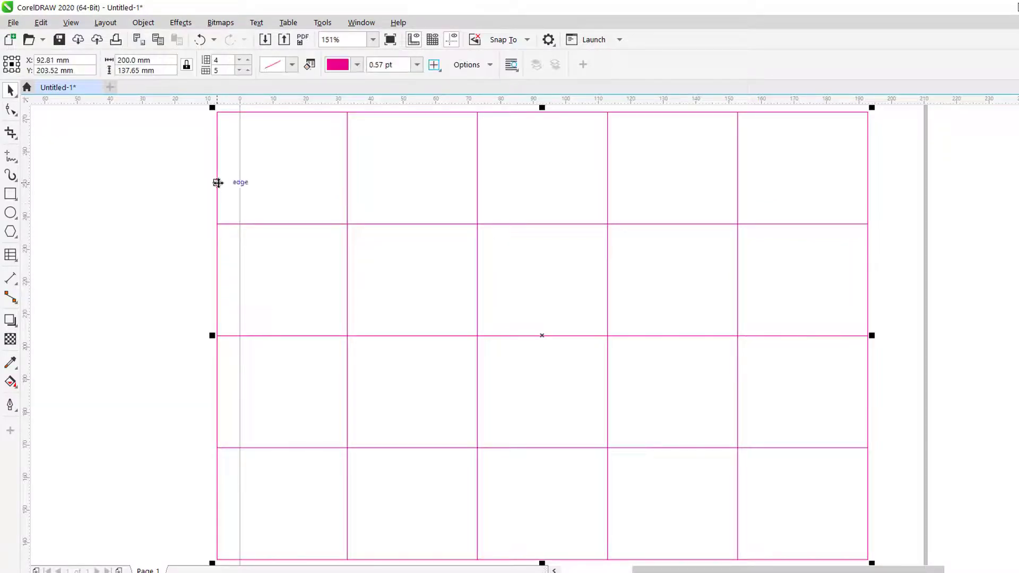
key(p)
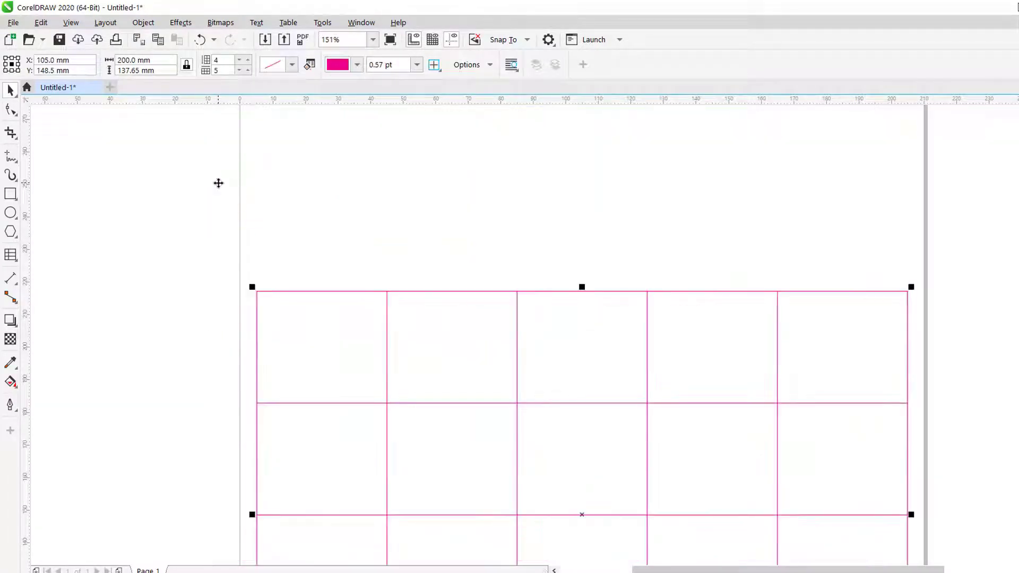
key(shift+F2)
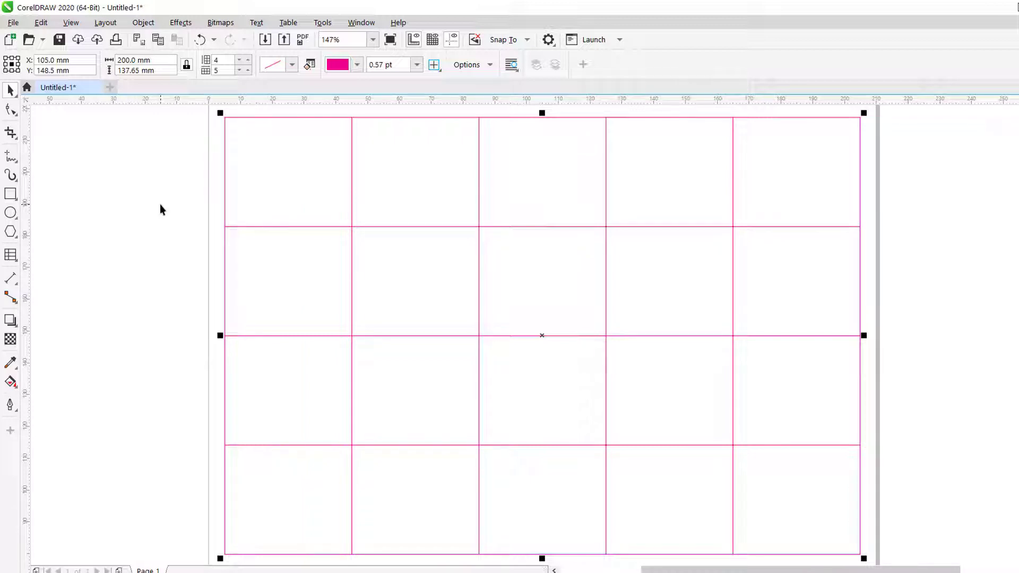
Step: Select the first three cells of the top two rows with the Shape tool, excluding the second row's second cell
key(F10)
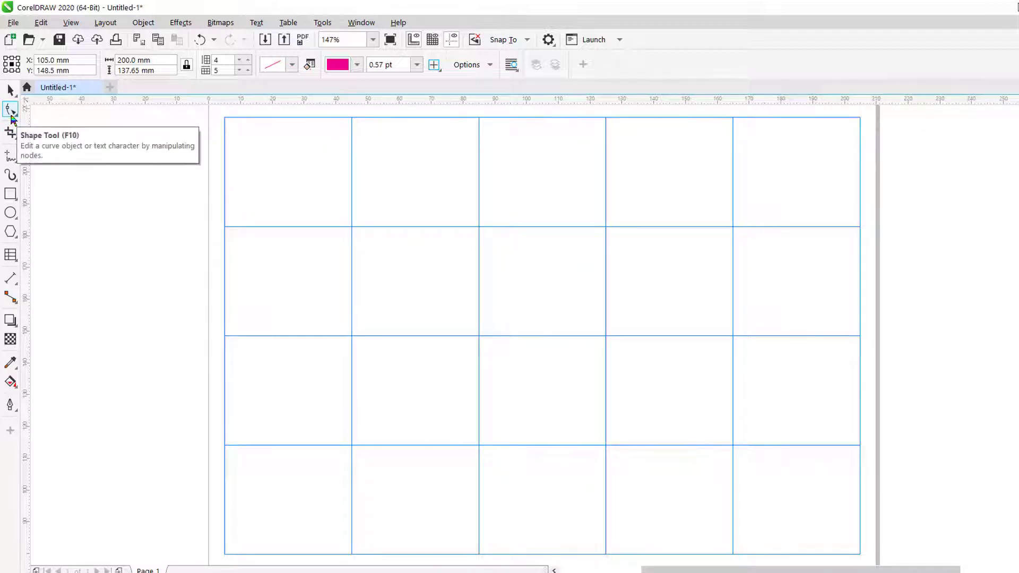
click(290, 173)
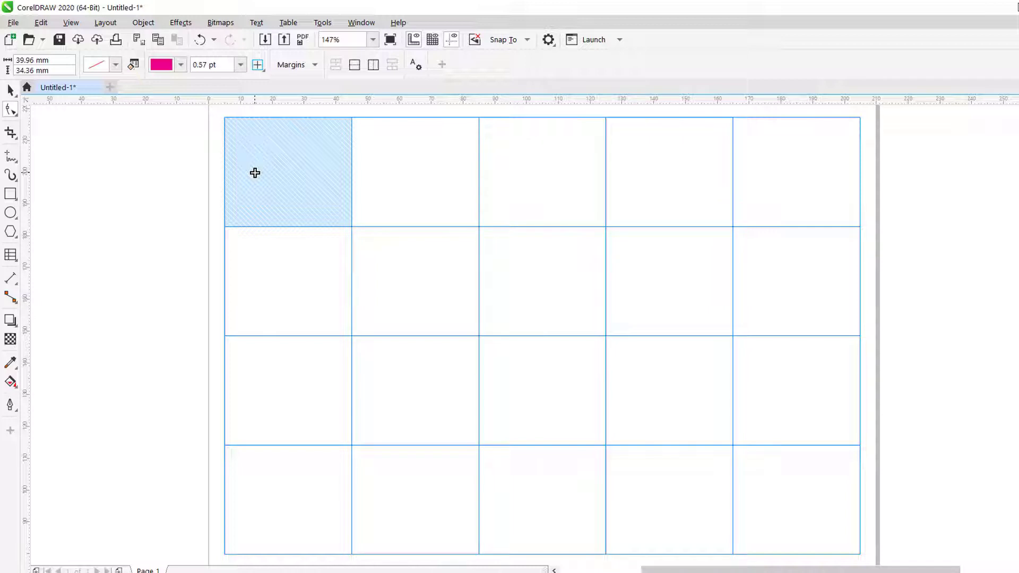
drag(255, 172, 527, 266)
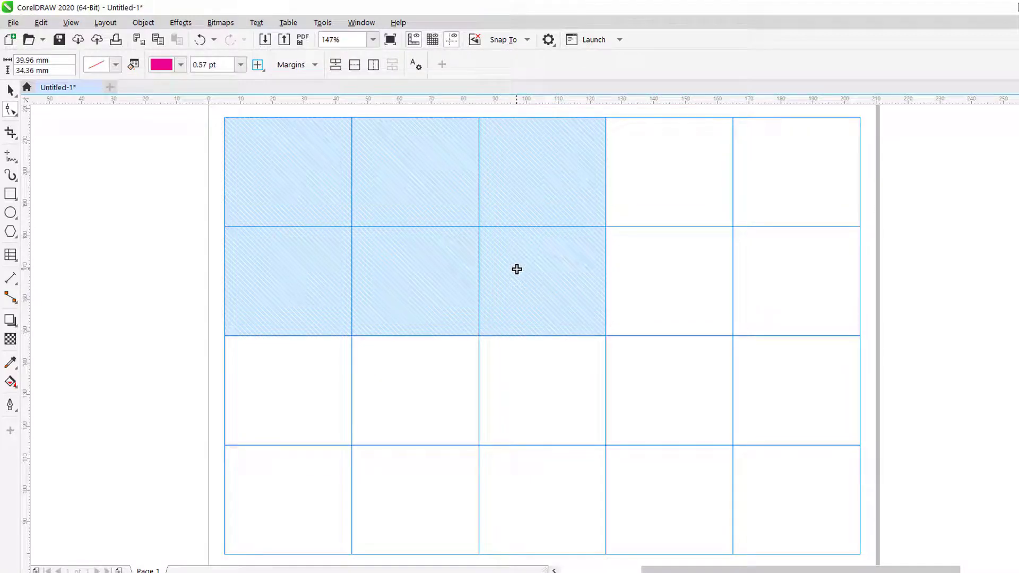
ctrl+click(415, 276)
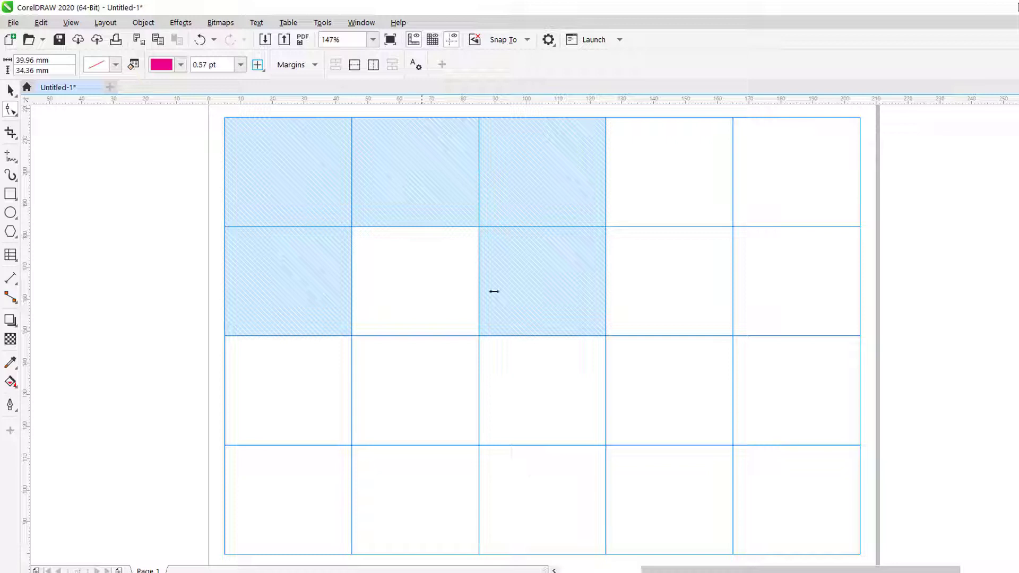
Step: Select the first three cells of the top two rows plus row three's fourth and row four's second cell, and clear the selection
click(672, 289)
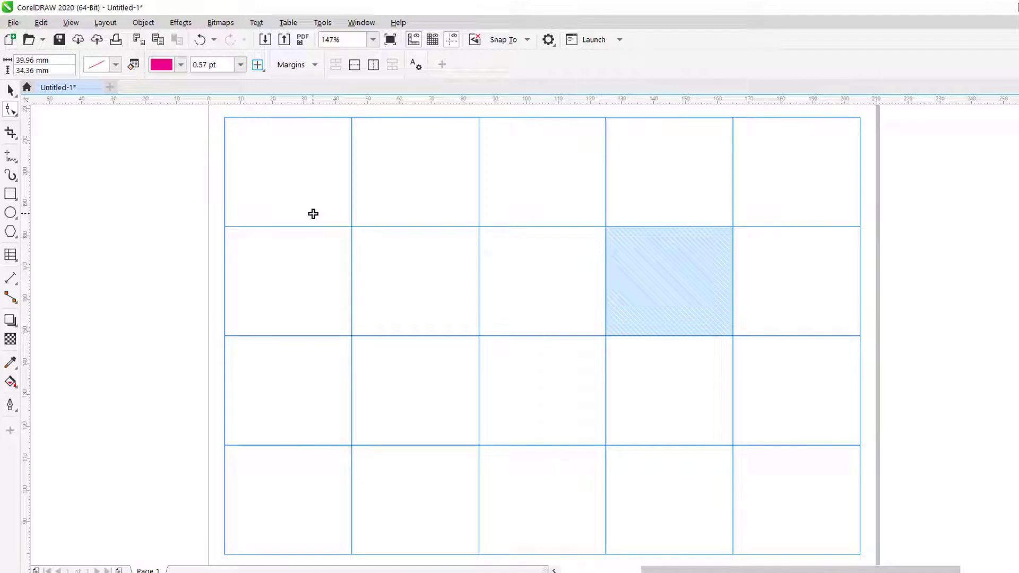
click(286, 185)
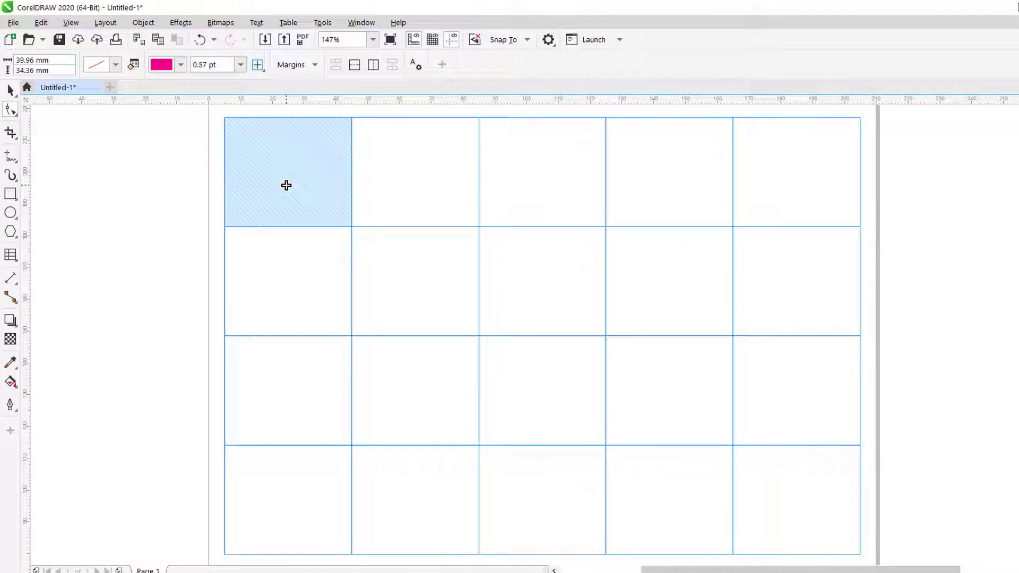
drag(282, 186, 522, 261)
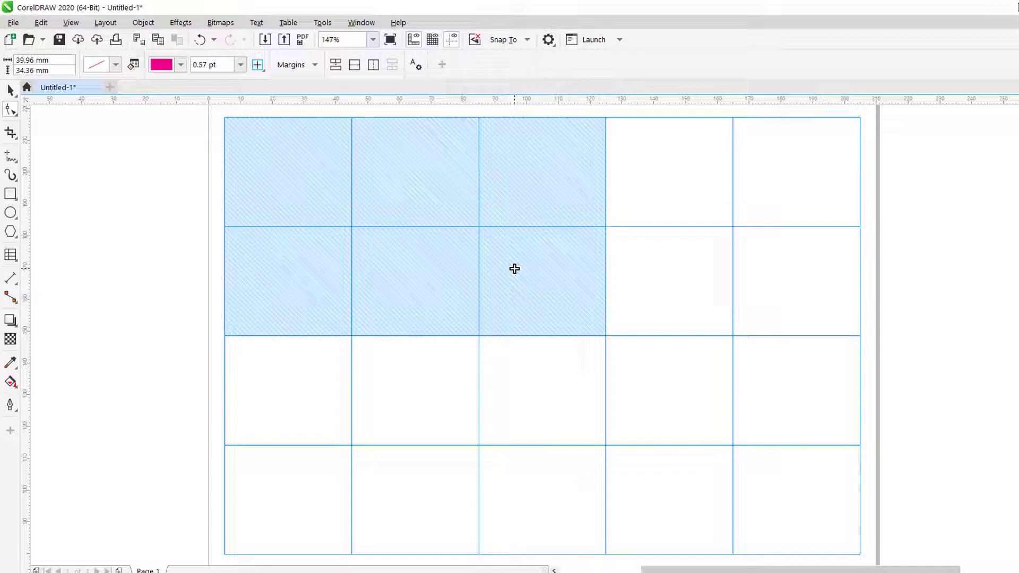
ctrl+click(670, 398)
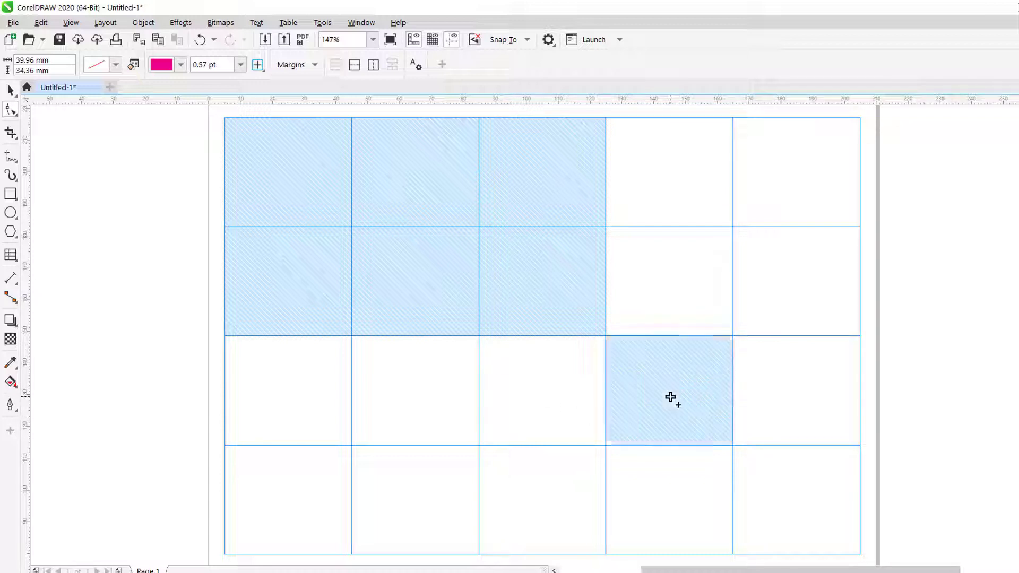
ctrl+click(409, 492)
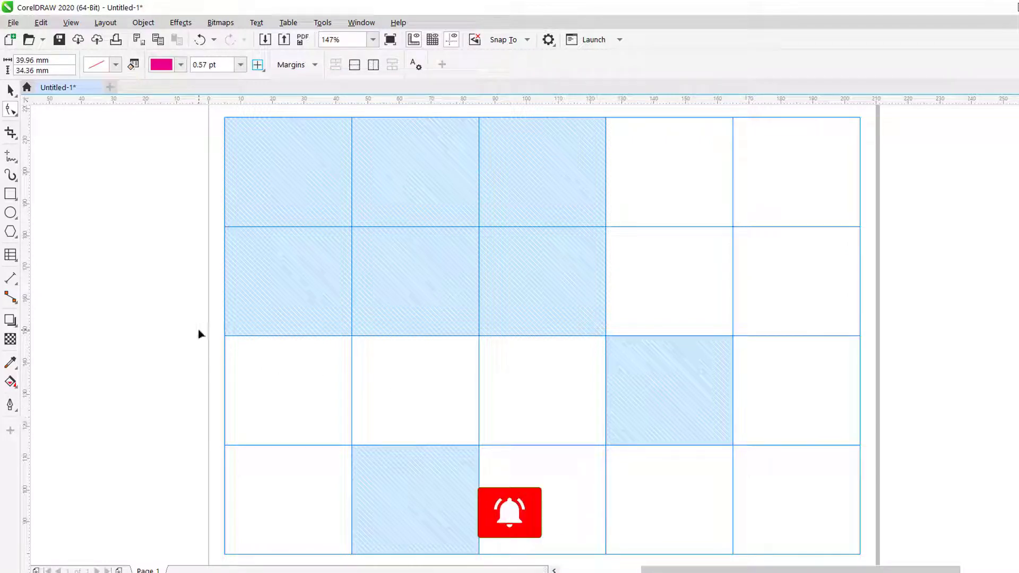
click(184, 317)
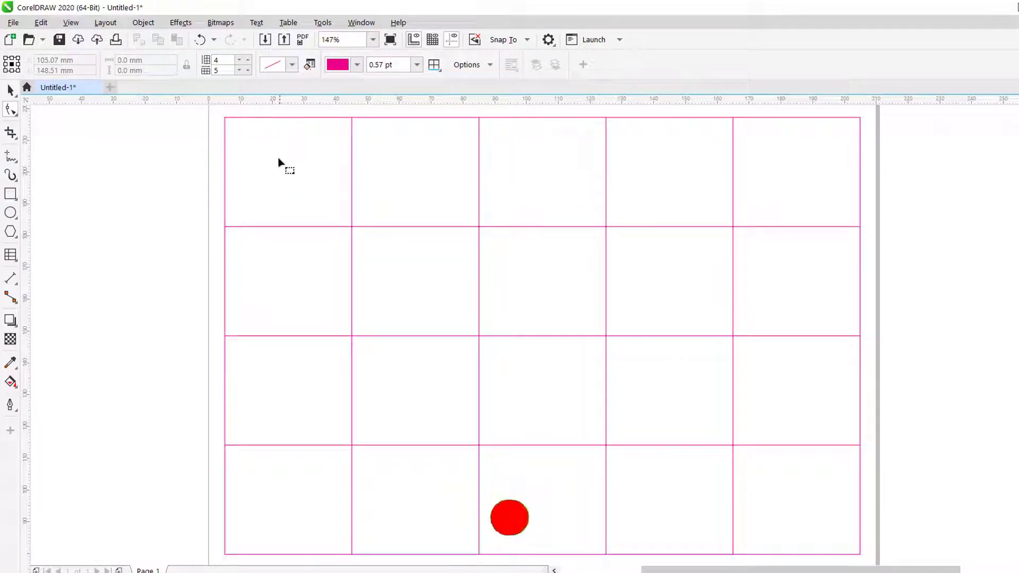
Step: Select the table's first three columns together with the fifth column, and clear the selection
click(288, 125)
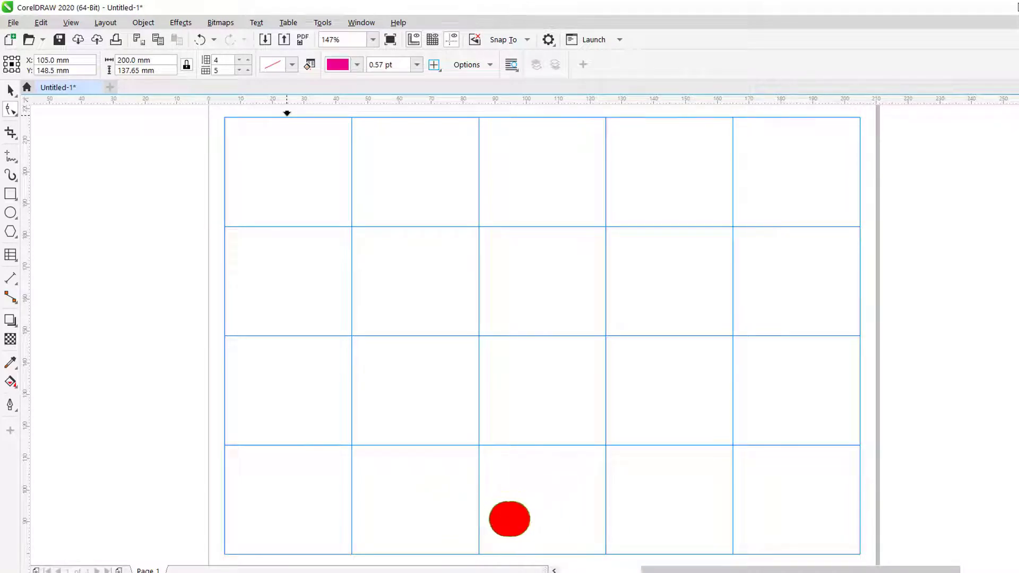
click(287, 113)
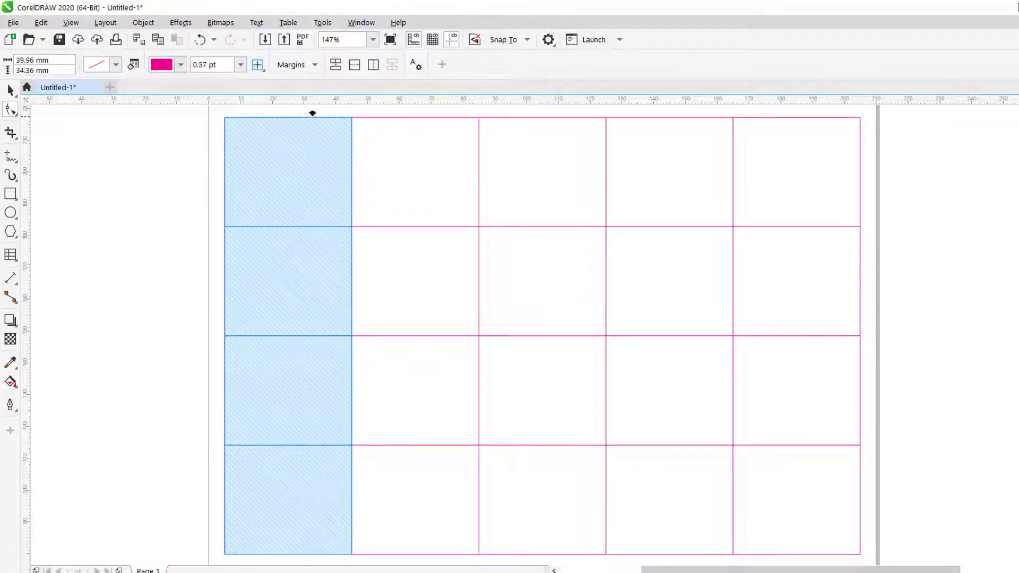
drag(351, 111, 527, 111)
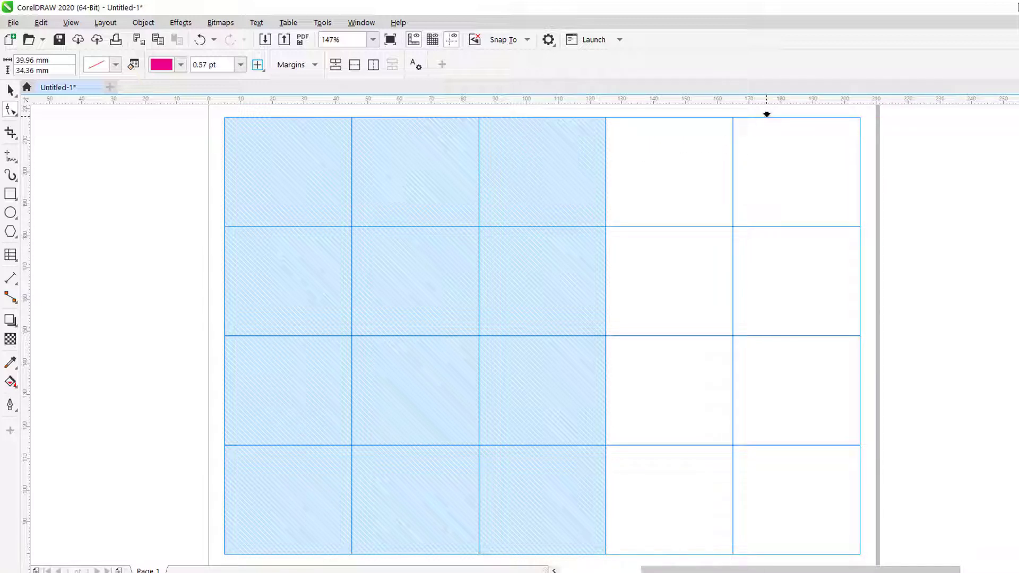
ctrl+click(766, 114)
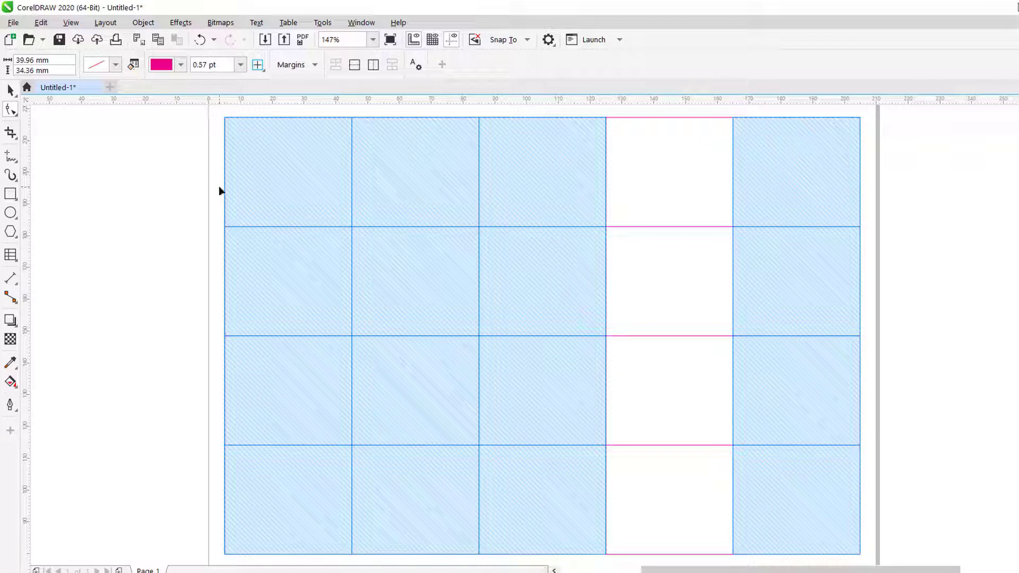
key(Escape)
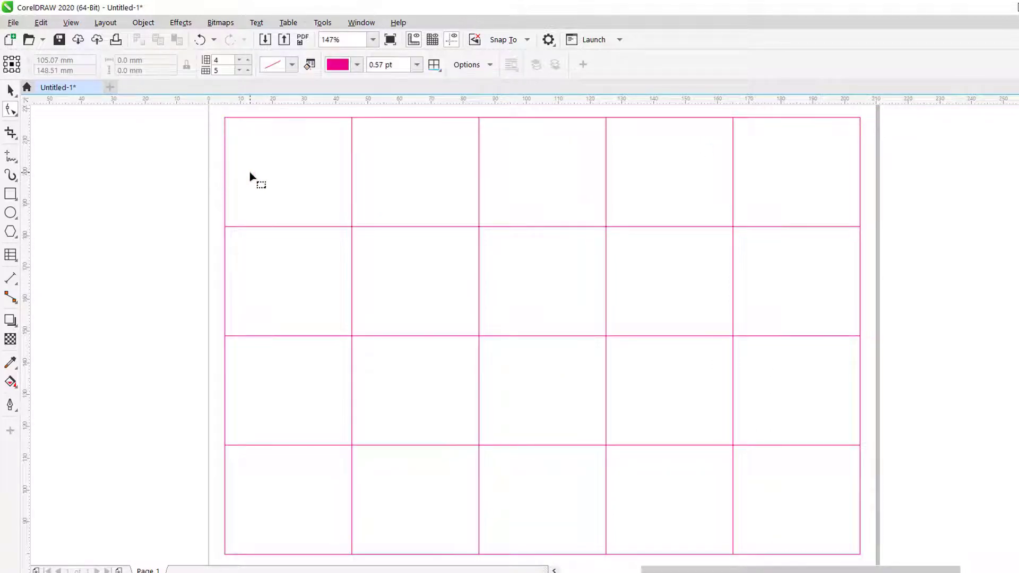
Step: Select the table's entire top row and clear the selection
click(217, 183)
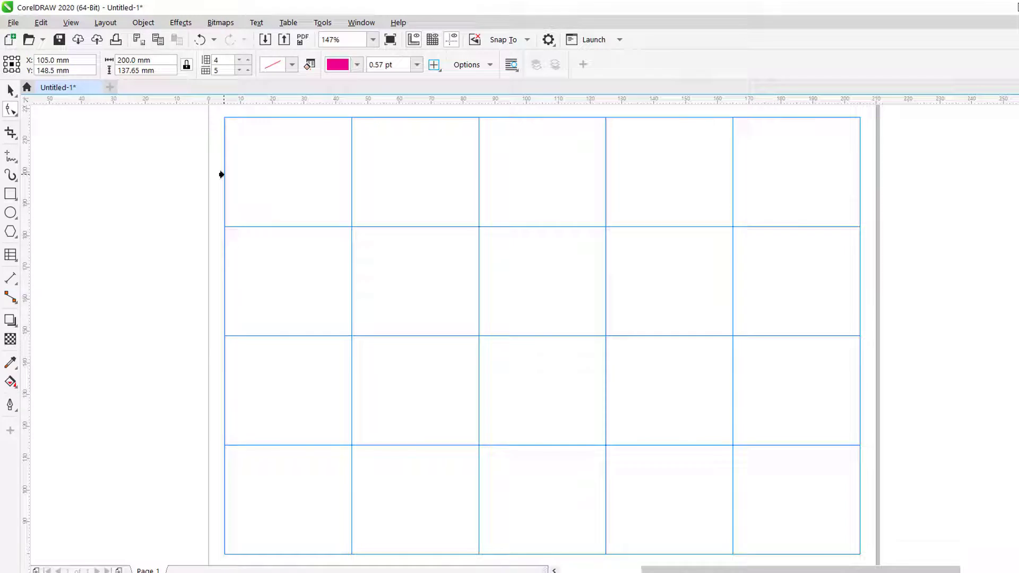
click(222, 175)
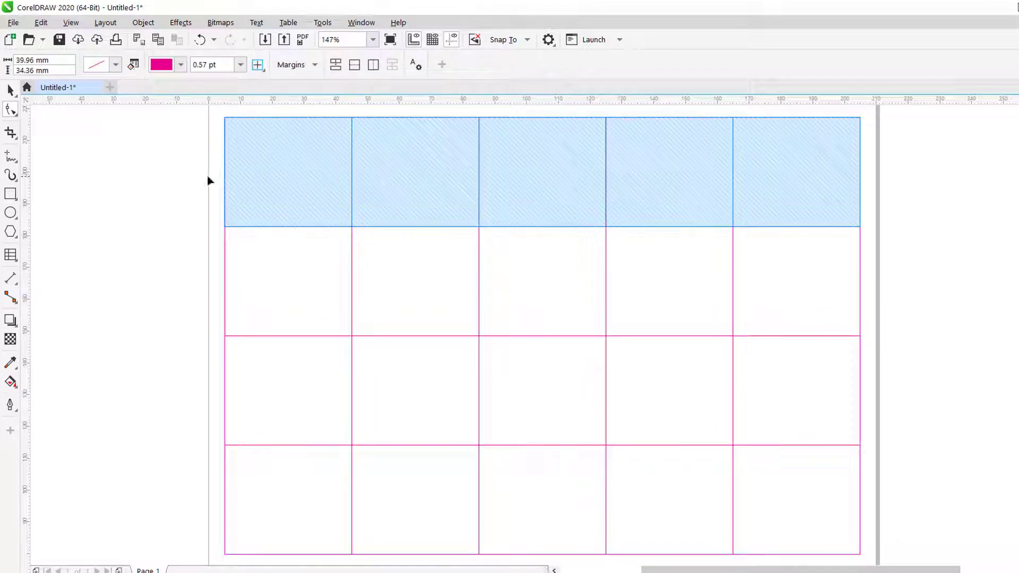
click(205, 190)
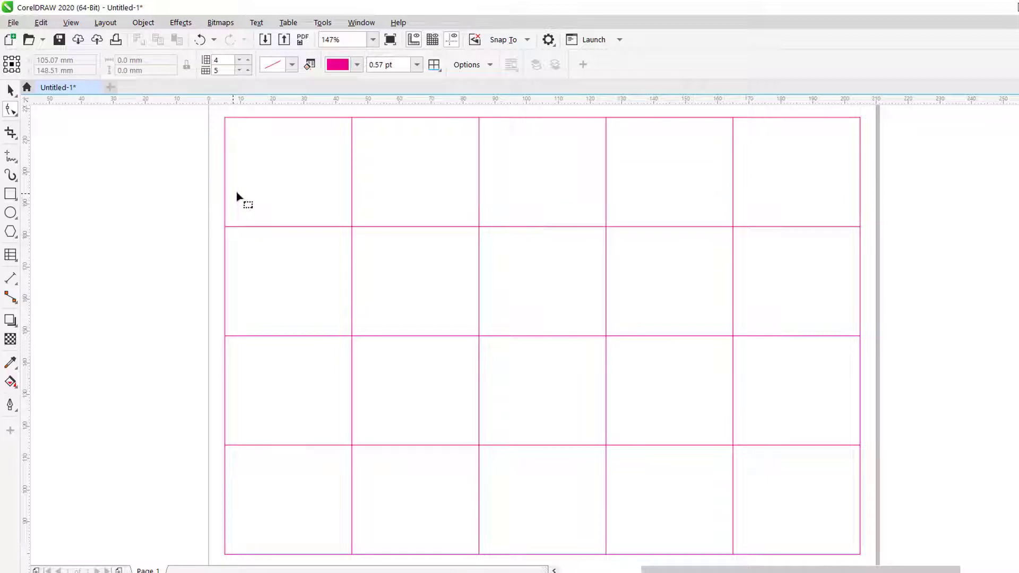
click(222, 183)
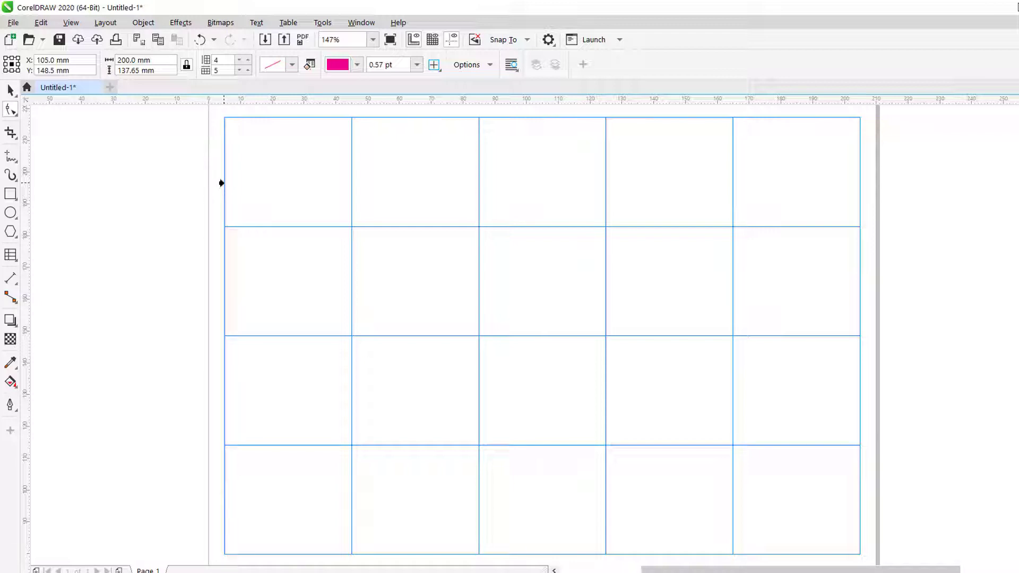
click(275, 186)
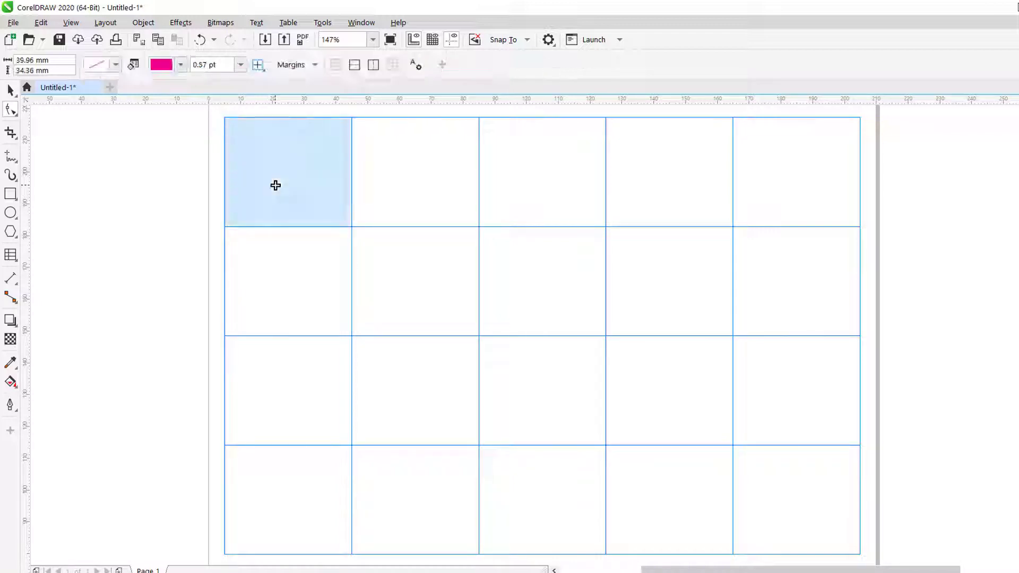
click(223, 189)
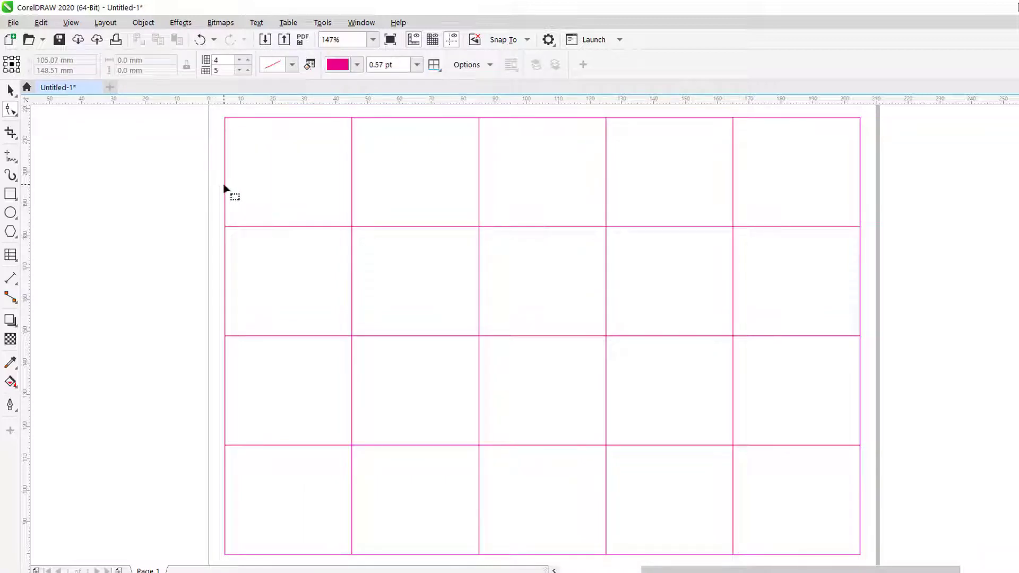
Step: Select the table's top two rows together with the fourth row, and clear the selection
click(244, 182)
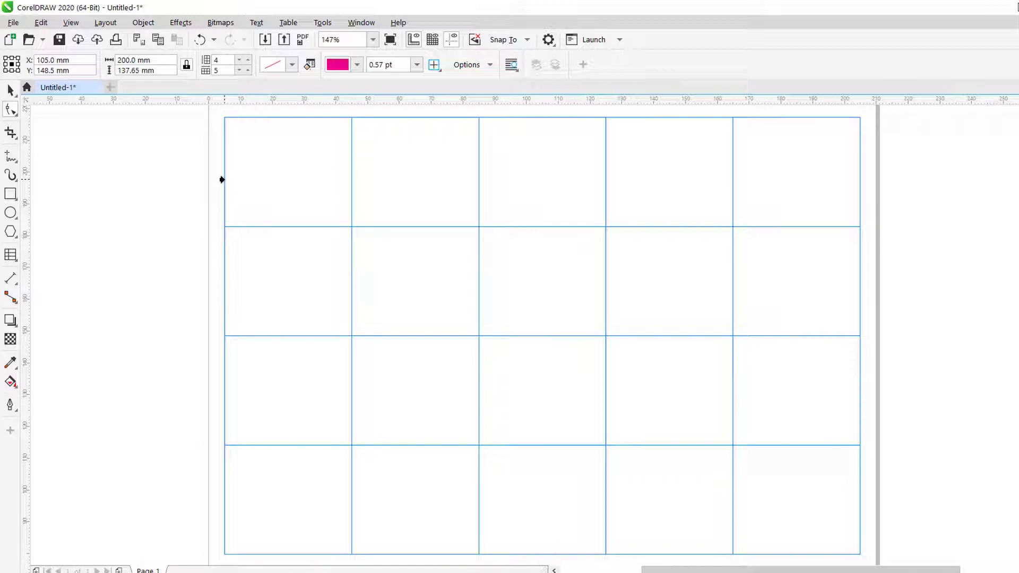
click(222, 180)
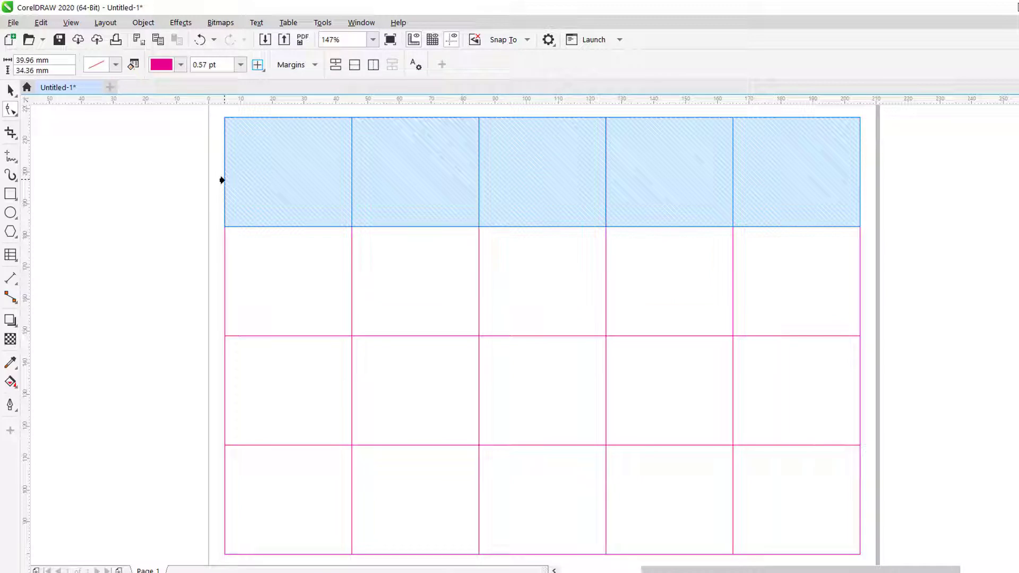
drag(221, 200, 218, 246)
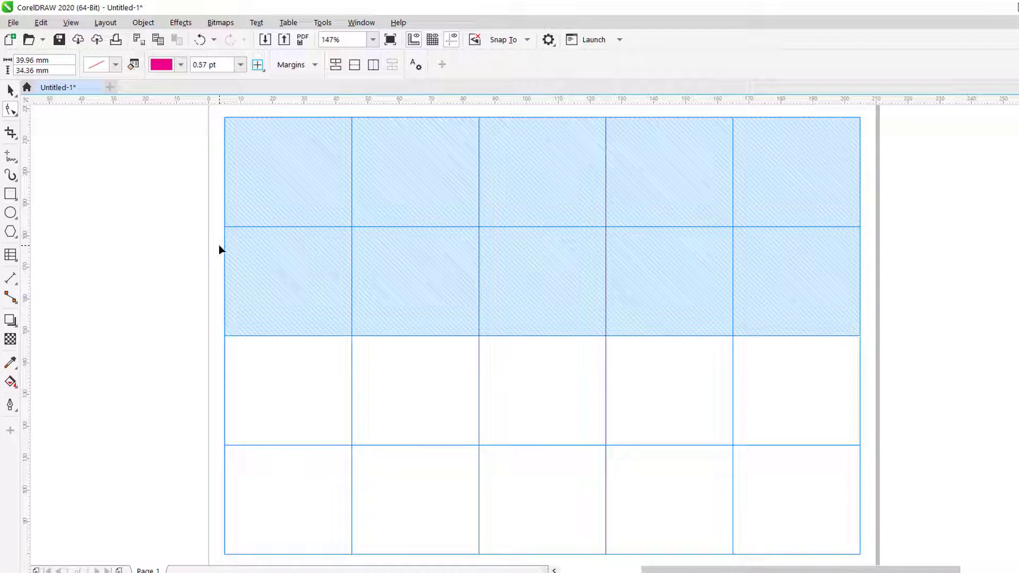
ctrl+click(220, 480)
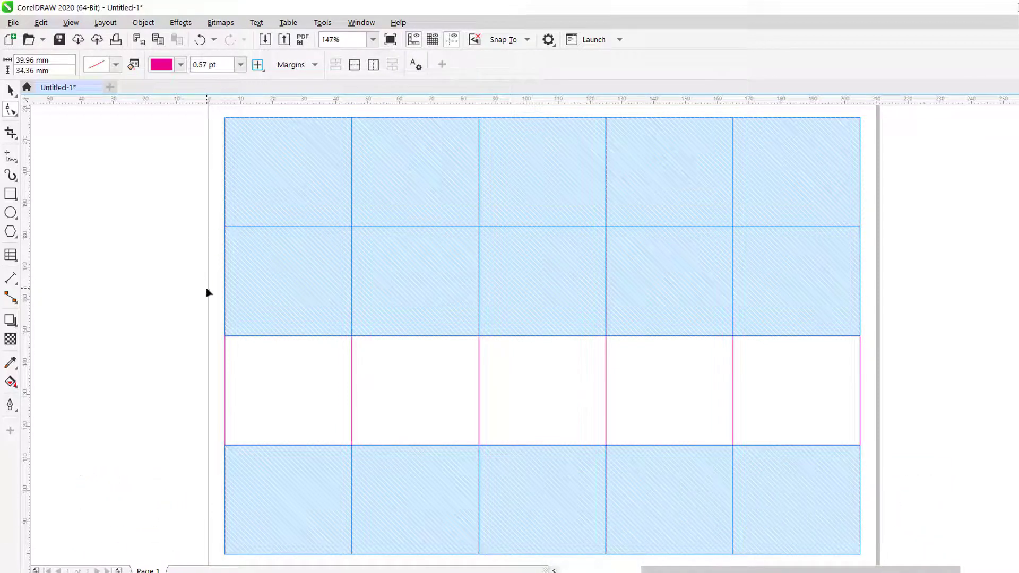
key(Escape)
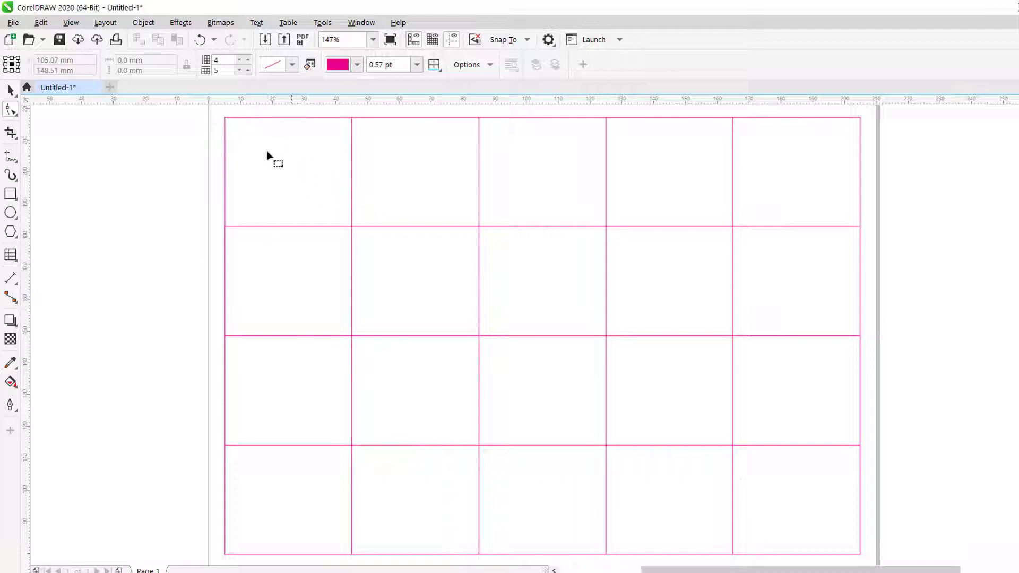
Step: Split the table's top-left cell into 2 rows and undo the split
click(304, 178)
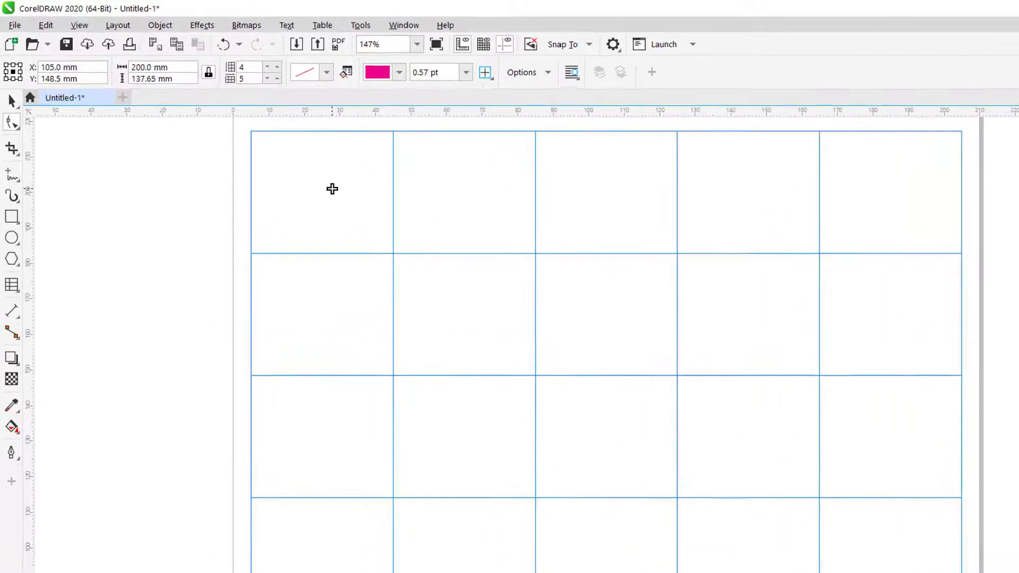
click(297, 169)
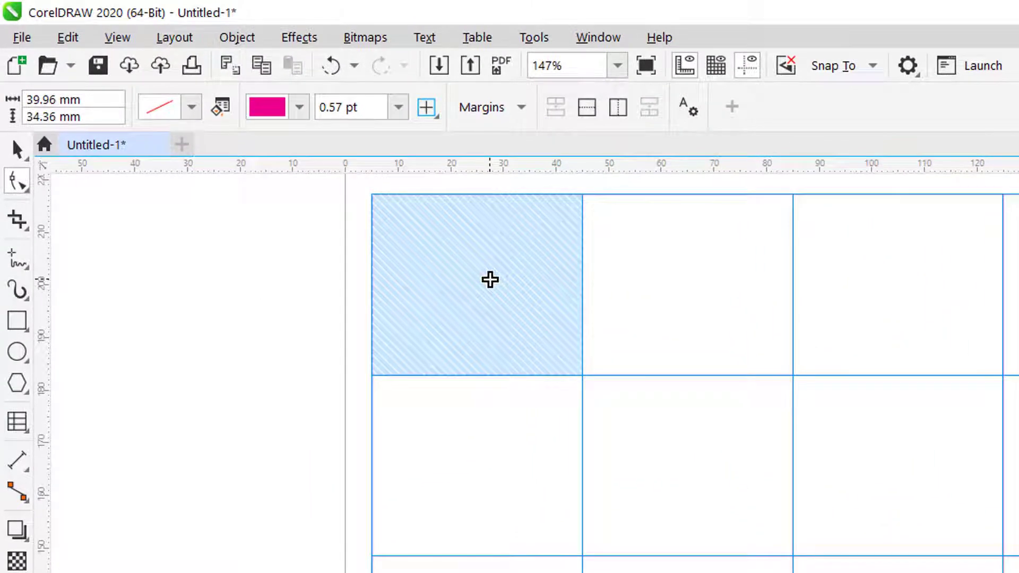
right_click(489, 280)
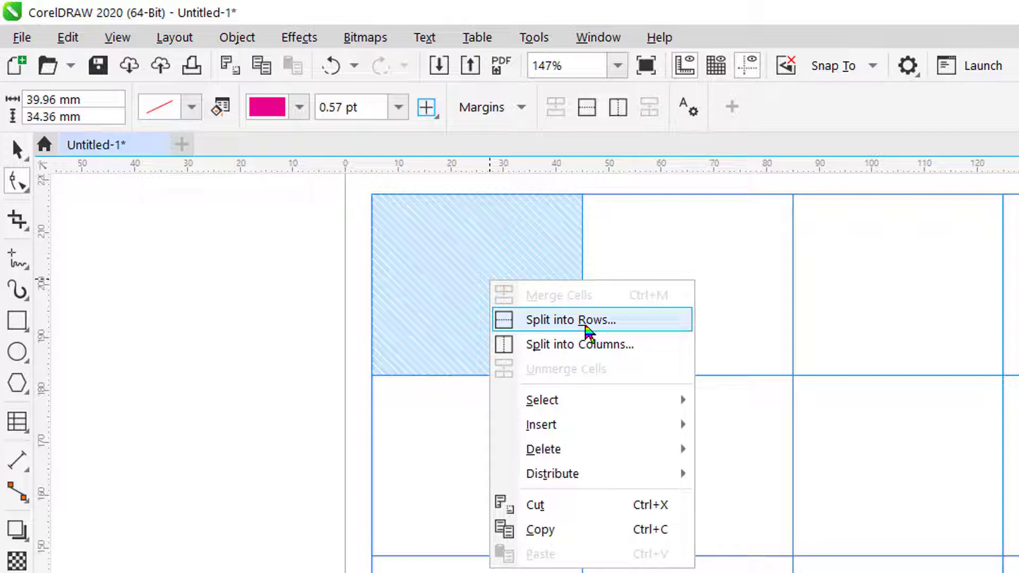
click(589, 321)
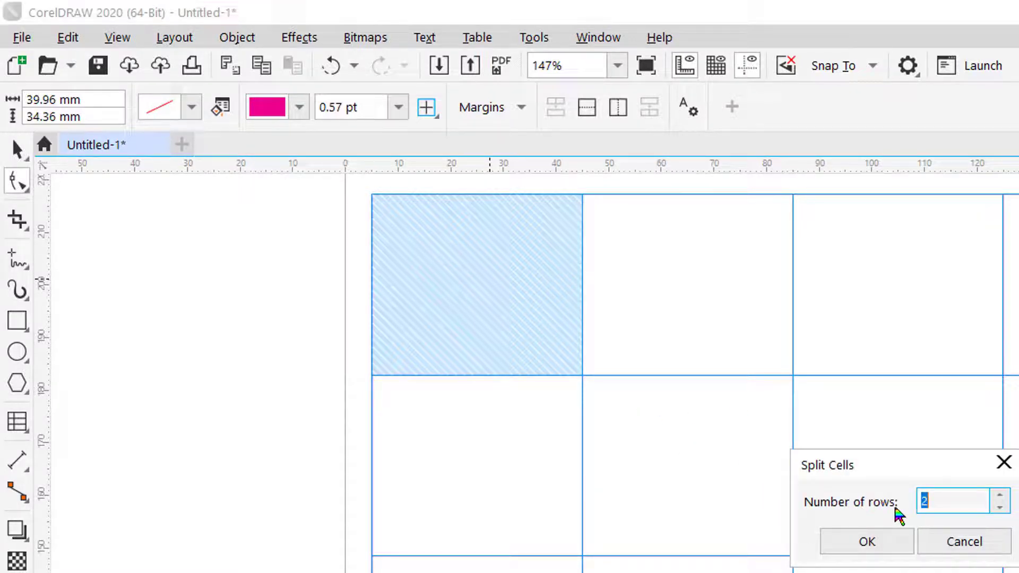
click(1002, 496)
click(1002, 496)
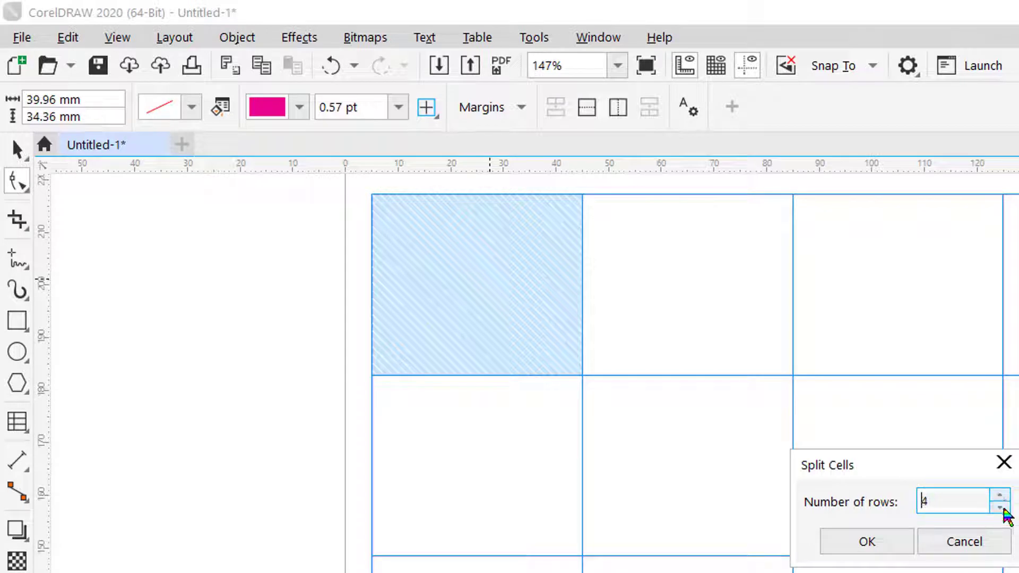
click(1000, 507)
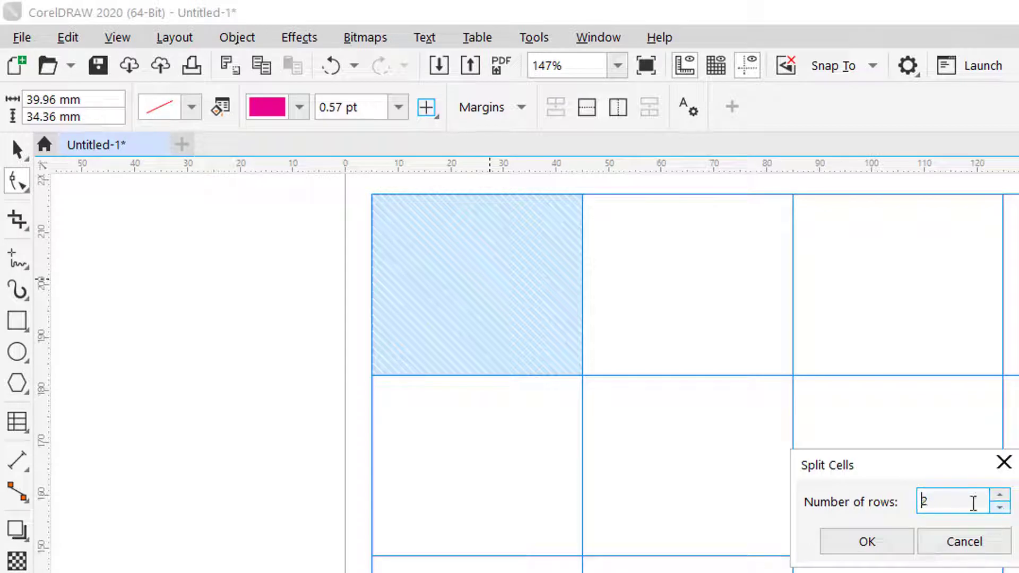
click(885, 542)
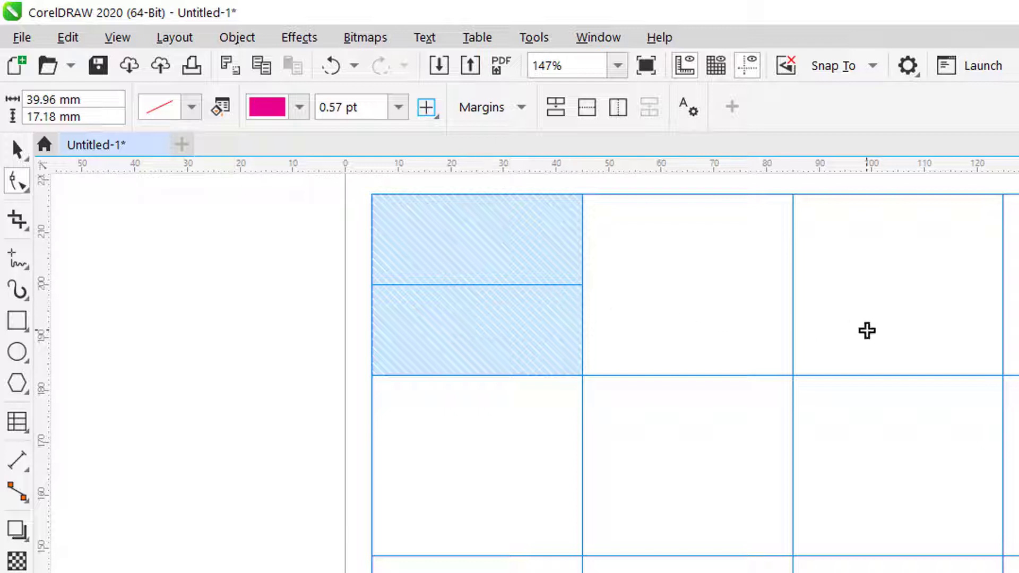
key(ctrl+z)
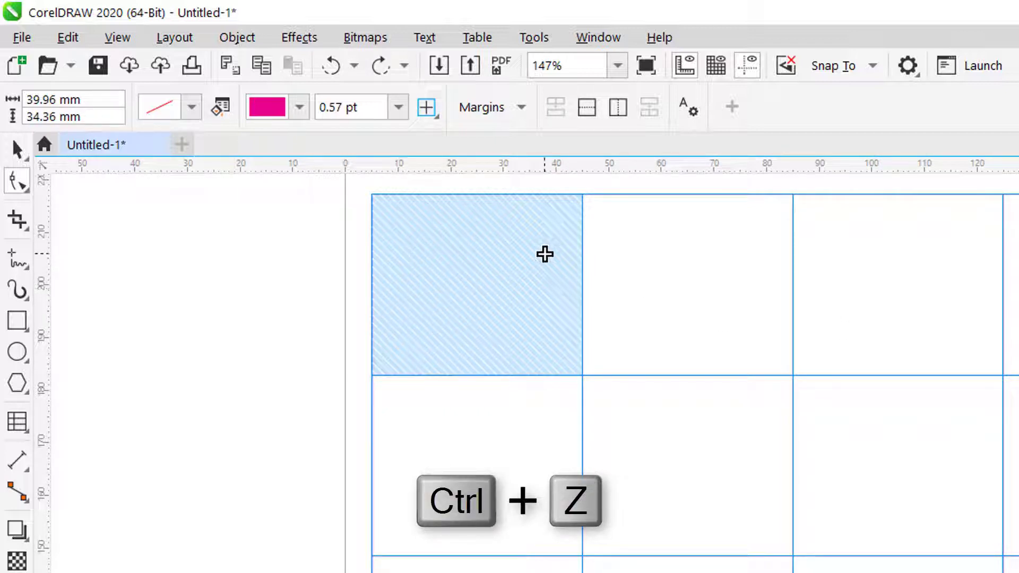
Step: Split the table's top-left cell into 2 columns and undo the split
right_click(482, 261)
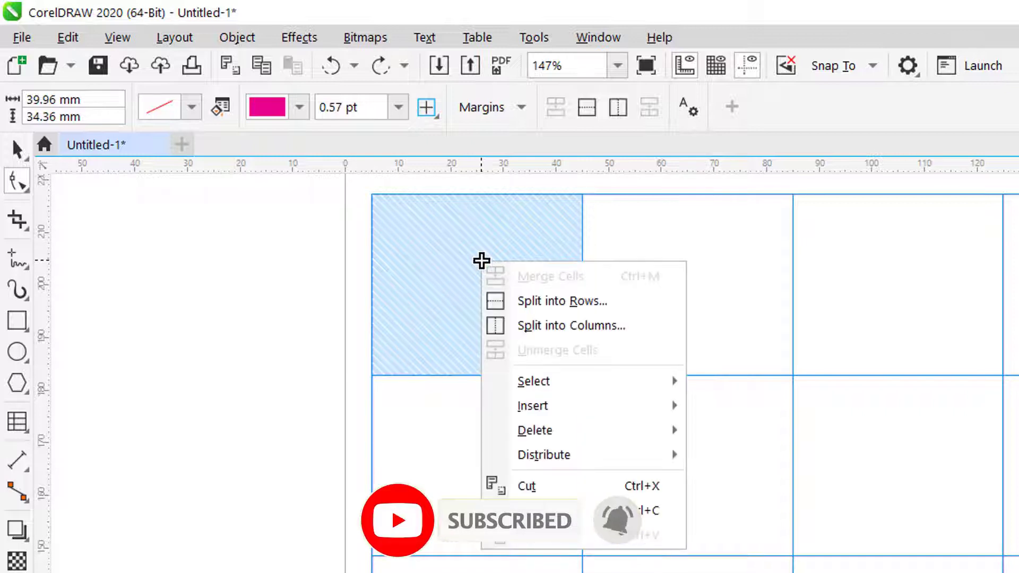
click(572, 326)
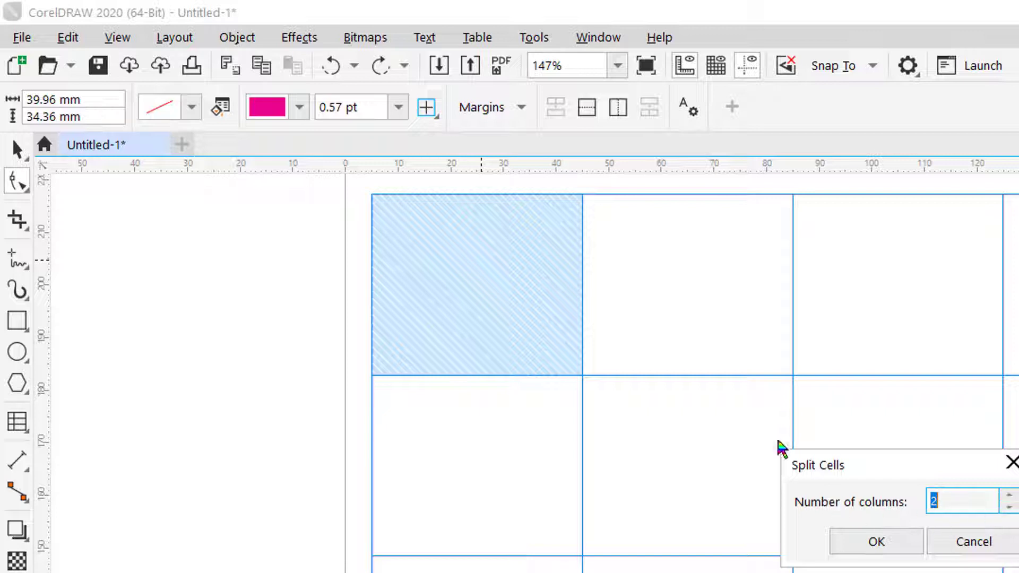
click(892, 542)
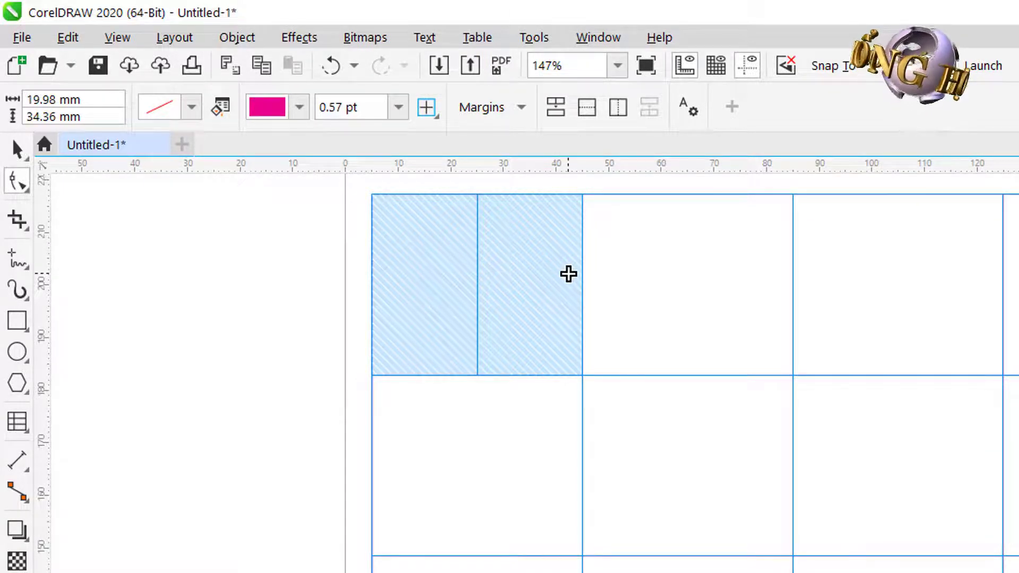
key(ctrl+z)
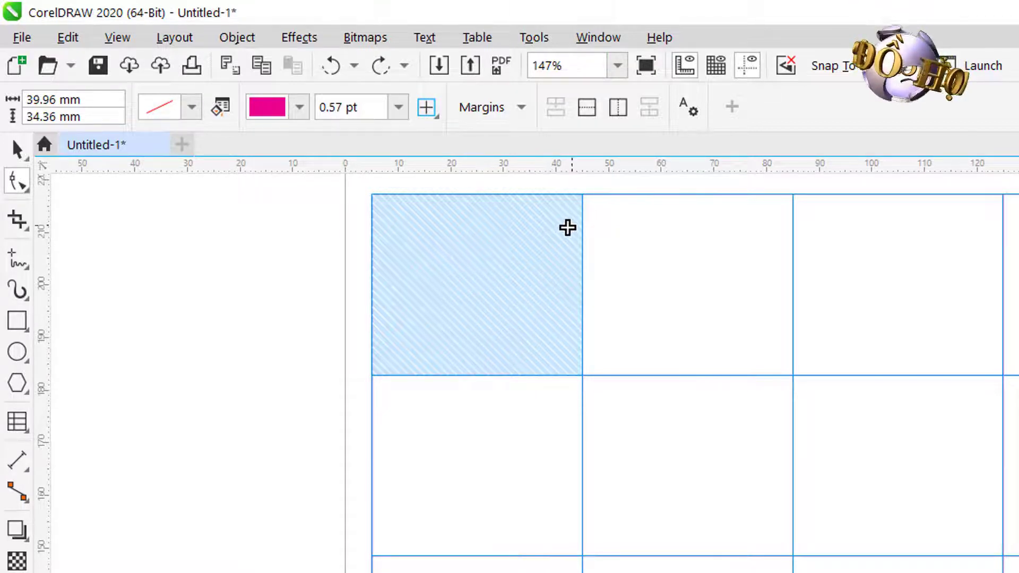
Step: Move the table's inner borders to make the top row about 52.5 mm high, the second about 19 mm high and the fourth column about 20 mm wide
click(666, 268)
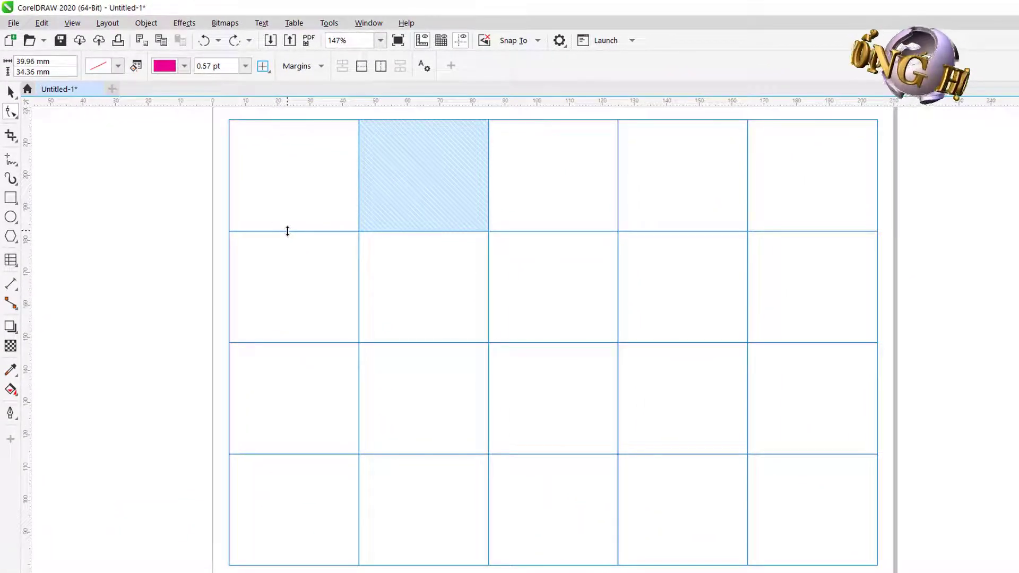
drag(287, 231, 288, 287)
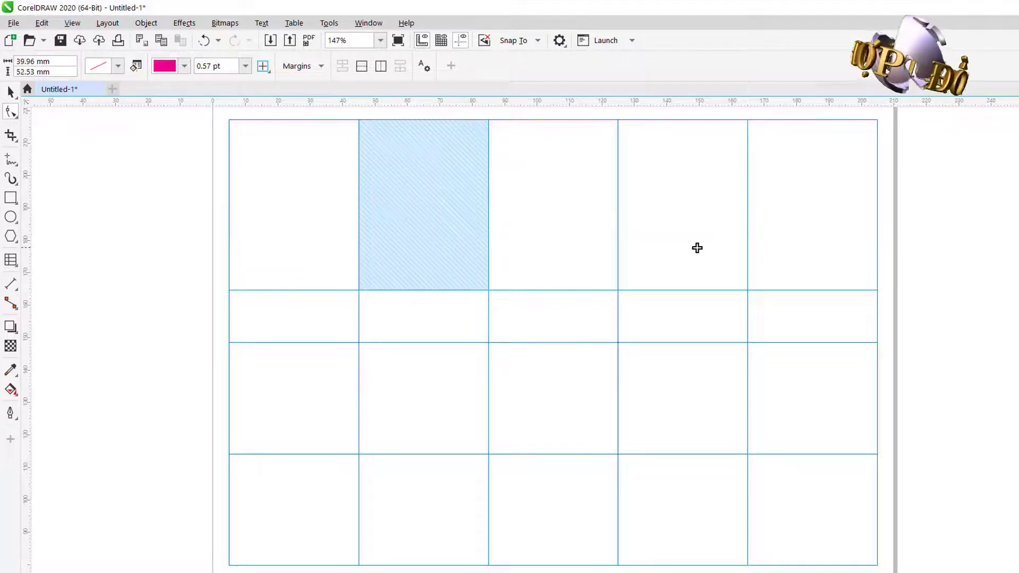
drag(747, 240, 608, 232)
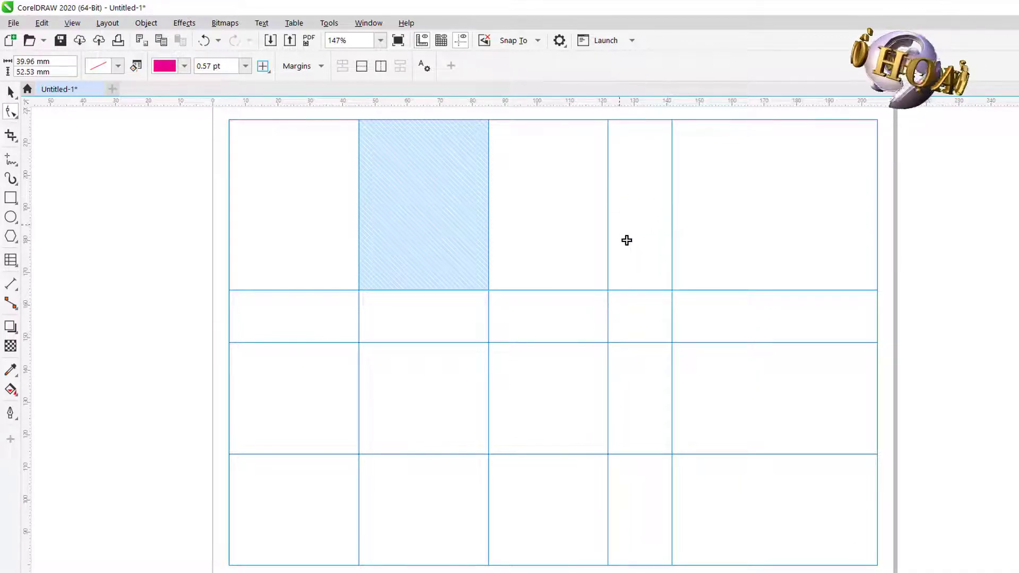
mouse_move(516, 342)
mouse_down()
mouse_move(516, 387)
mouse_move(517, 351)
mouse_up()
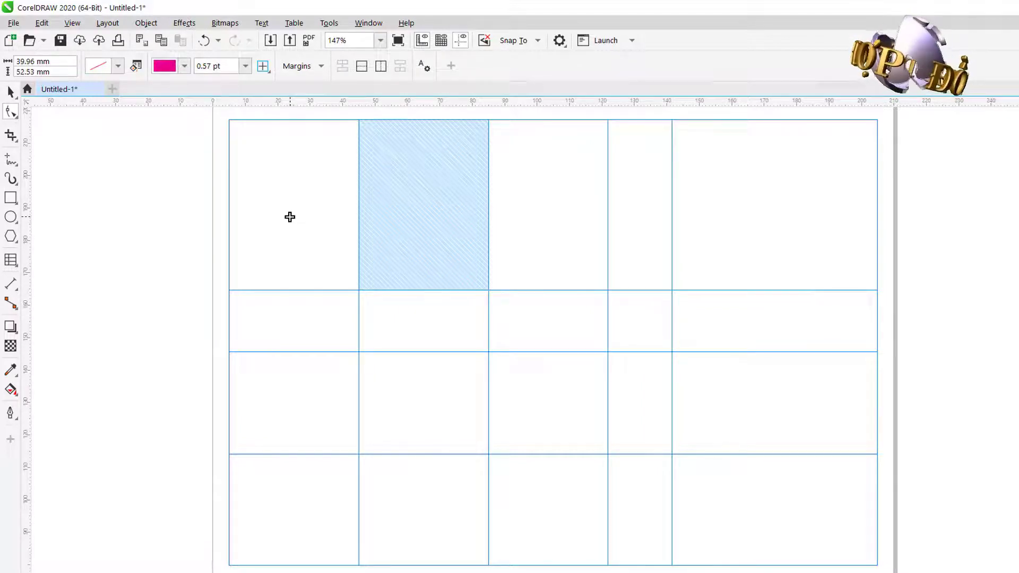
click(179, 182)
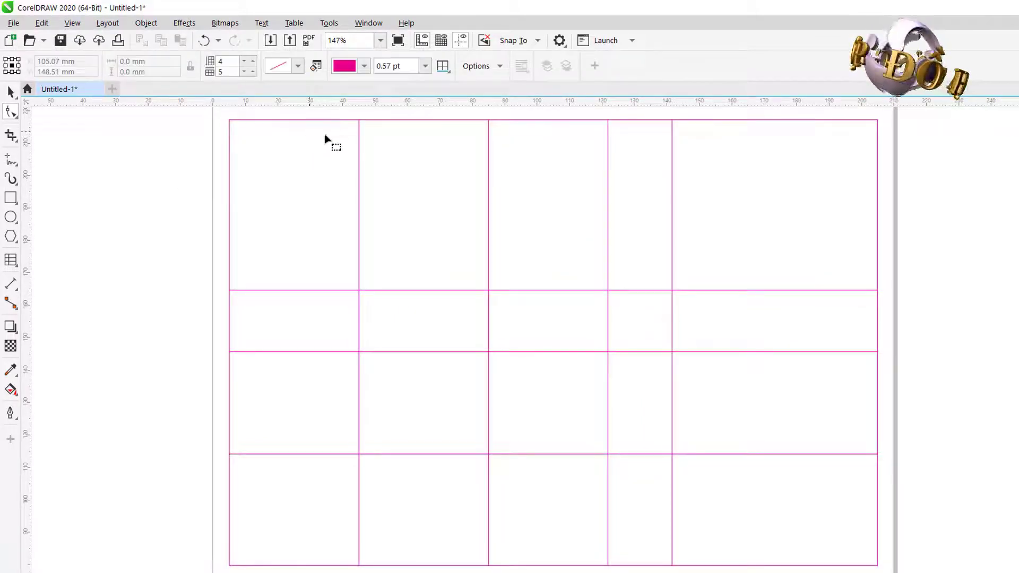
Step: Merge all cells in the table's first two columns and undo the merge
click(290, 130)
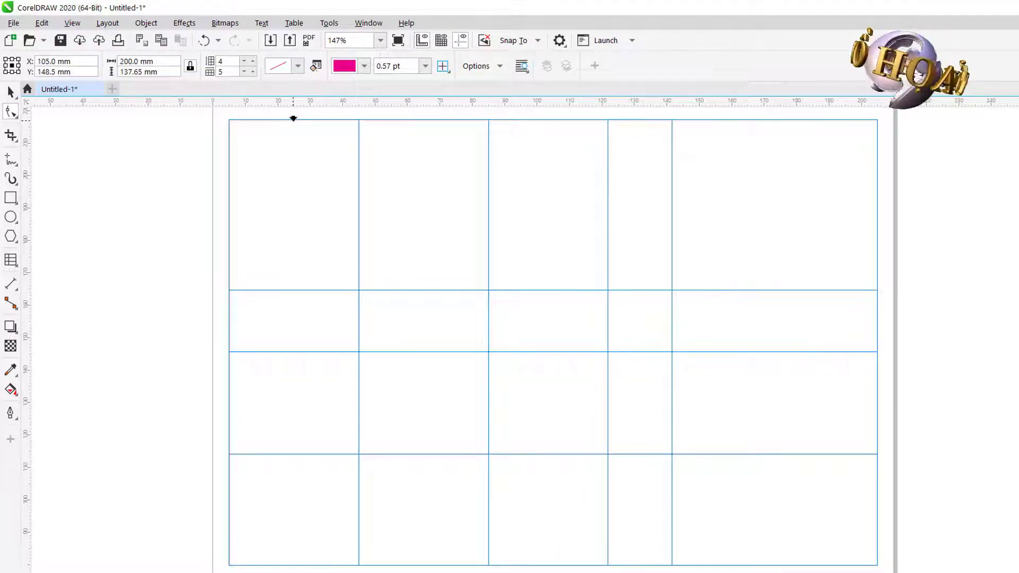
drag(292, 117, 387, 117)
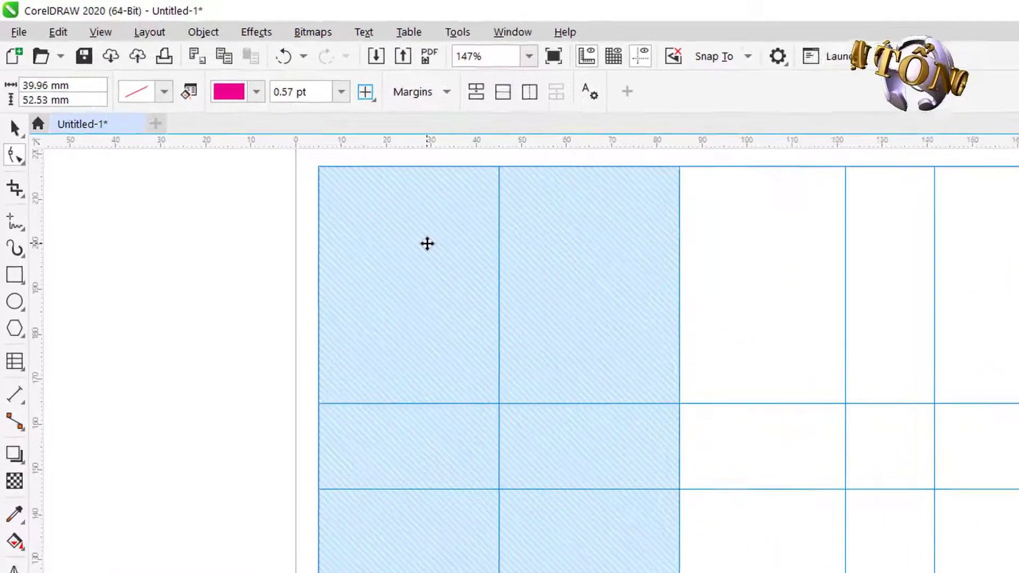
right_click(316, 179)
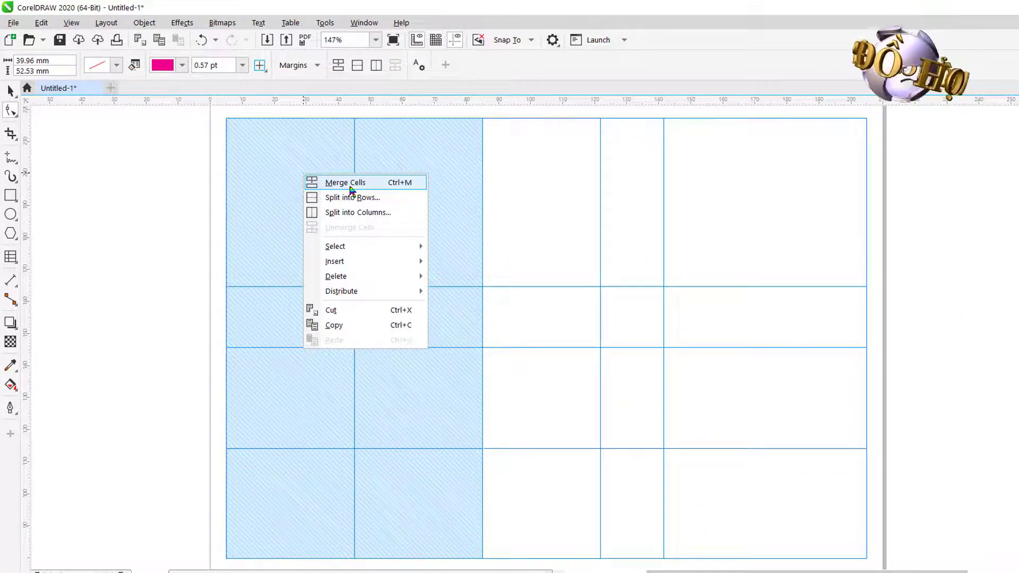
click(351, 190)
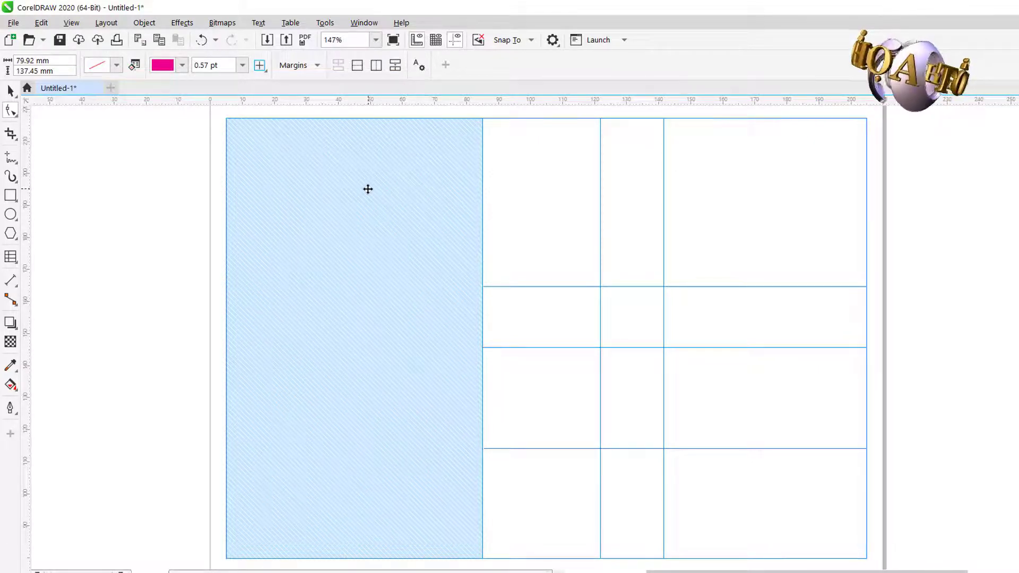
key(ctrl+z)
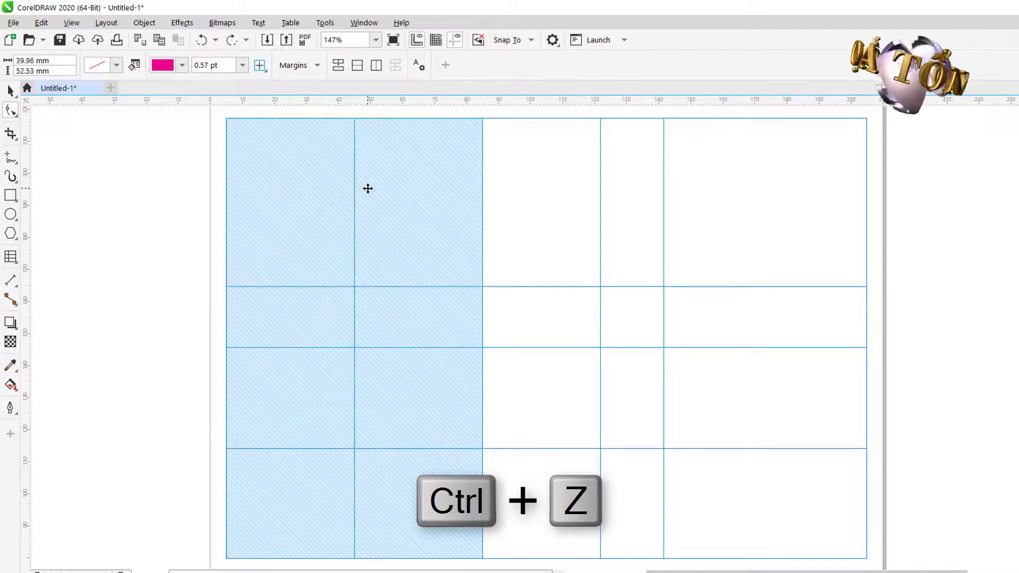
click(492, 234)
Step: Merge all cells in the table's second and third rows, undo the merge and clear the selection
click(221, 302)
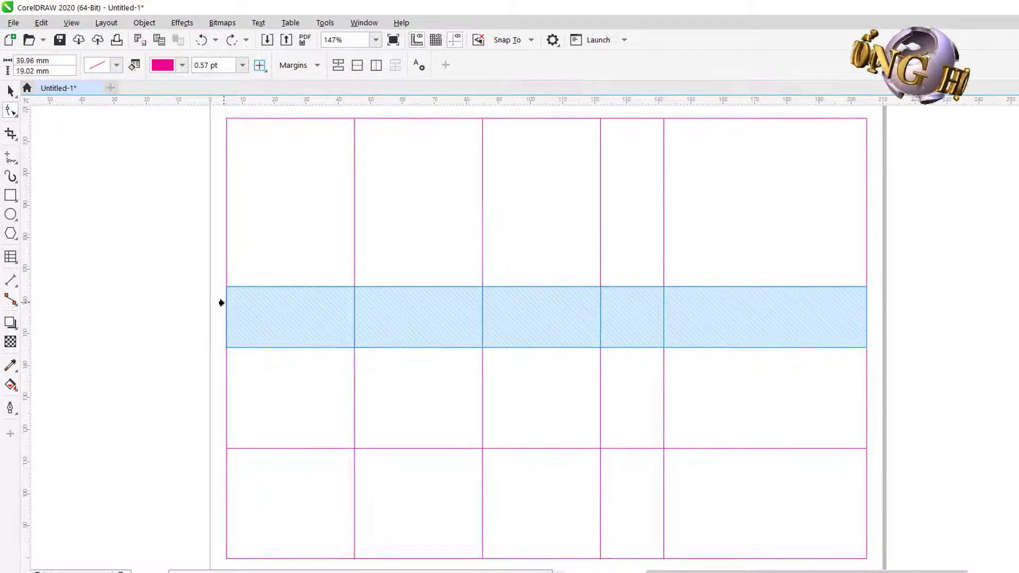
drag(221, 341, 220, 352)
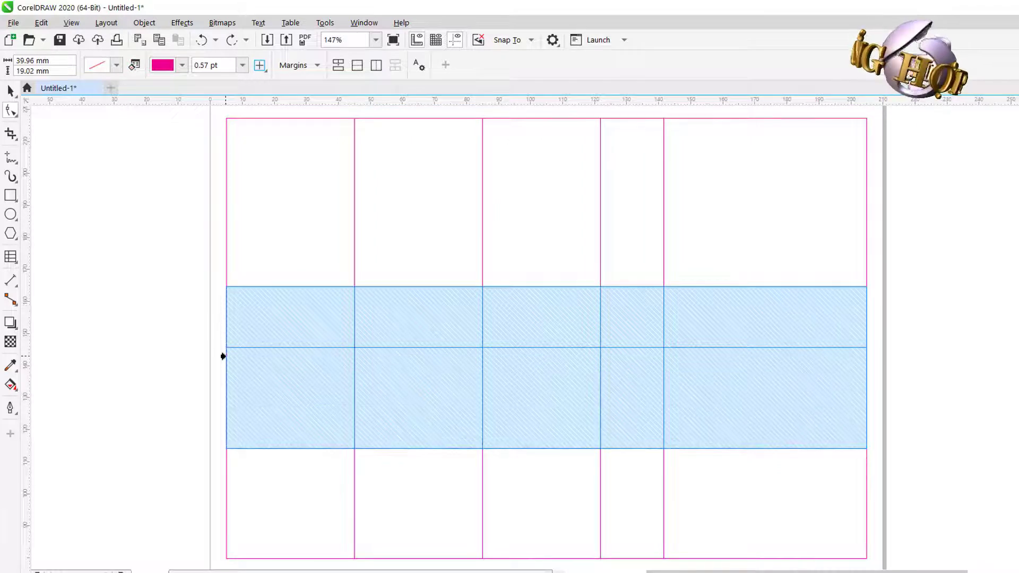
right_click(280, 321)
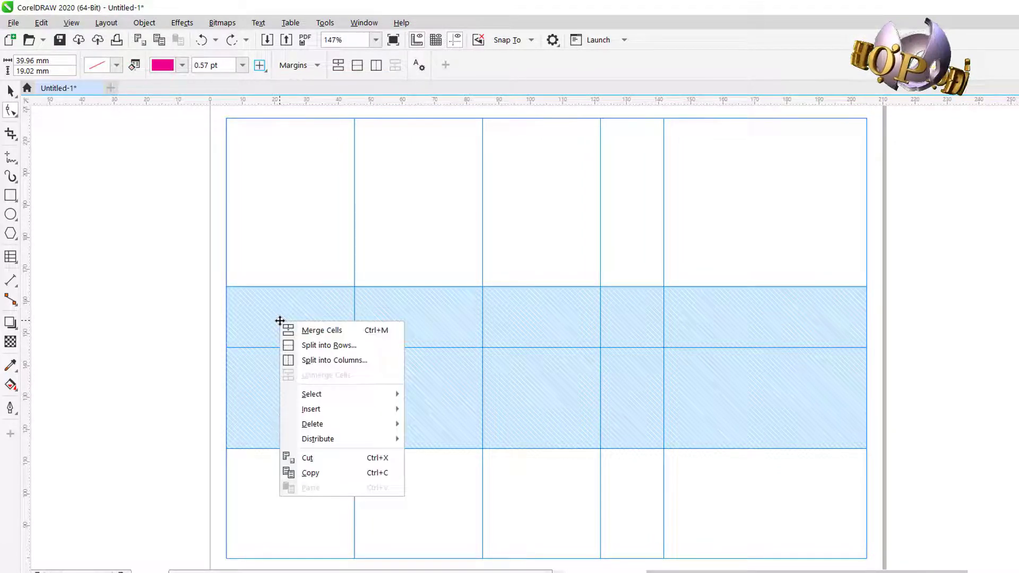
click(317, 331)
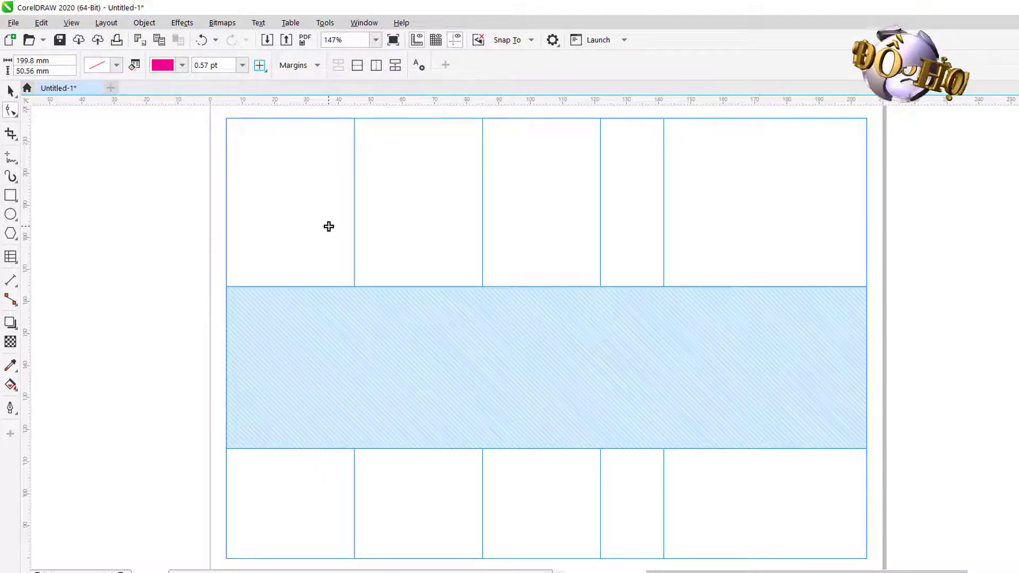
key(ctrl+z)
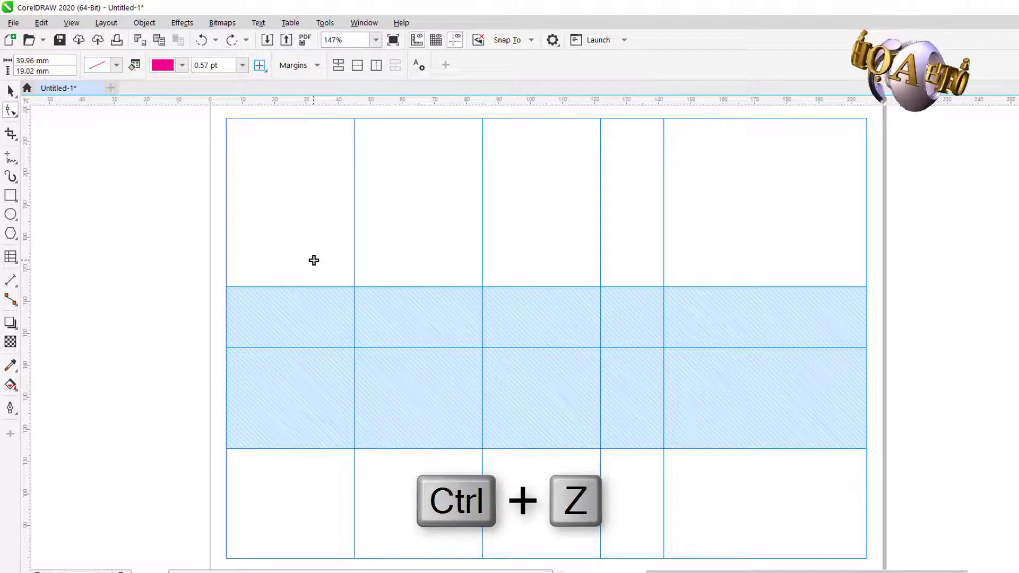
click(191, 237)
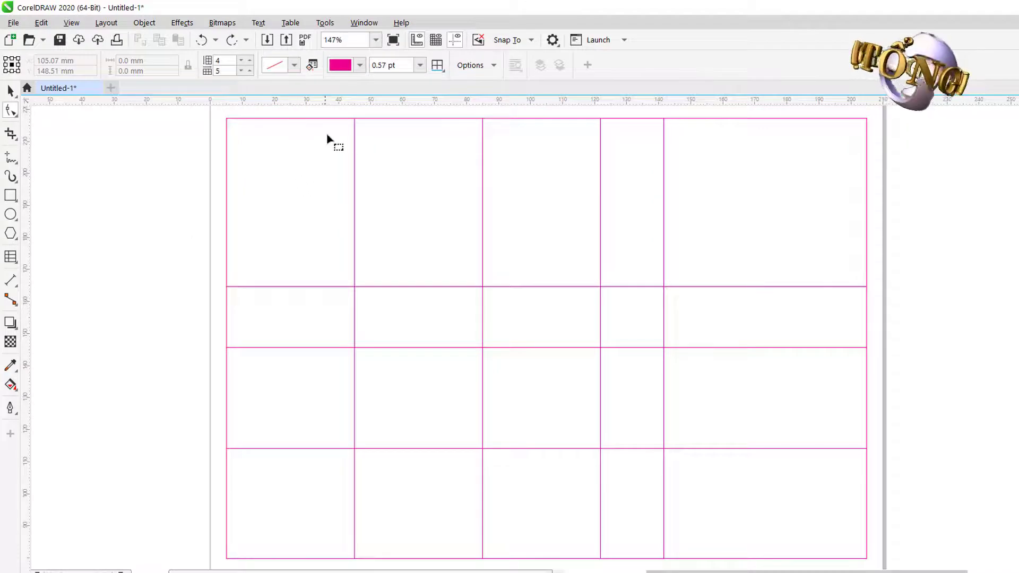
Step: Split the cells of the table's second column into 3 columns and undo the split
click(314, 119)
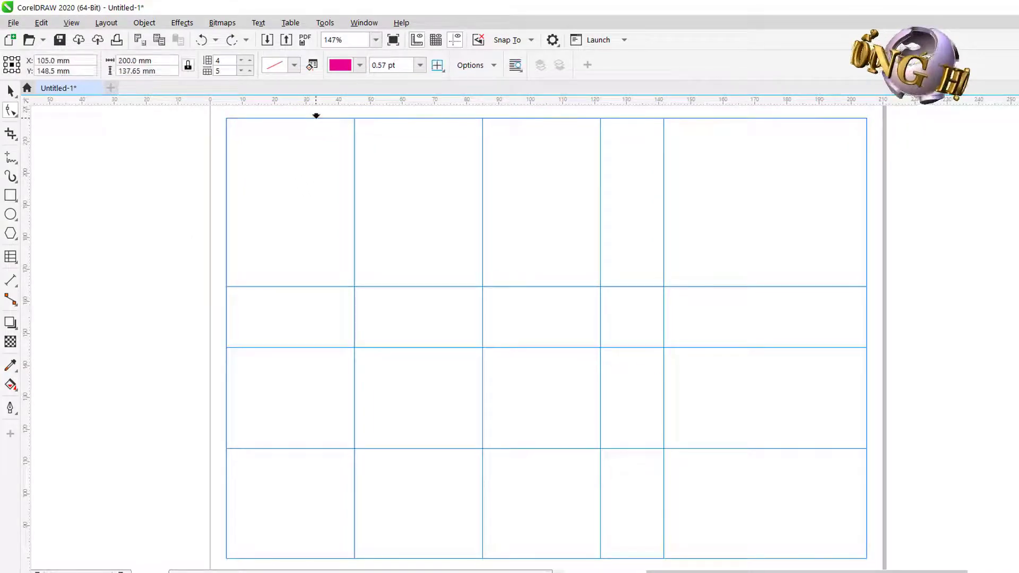
click(316, 115)
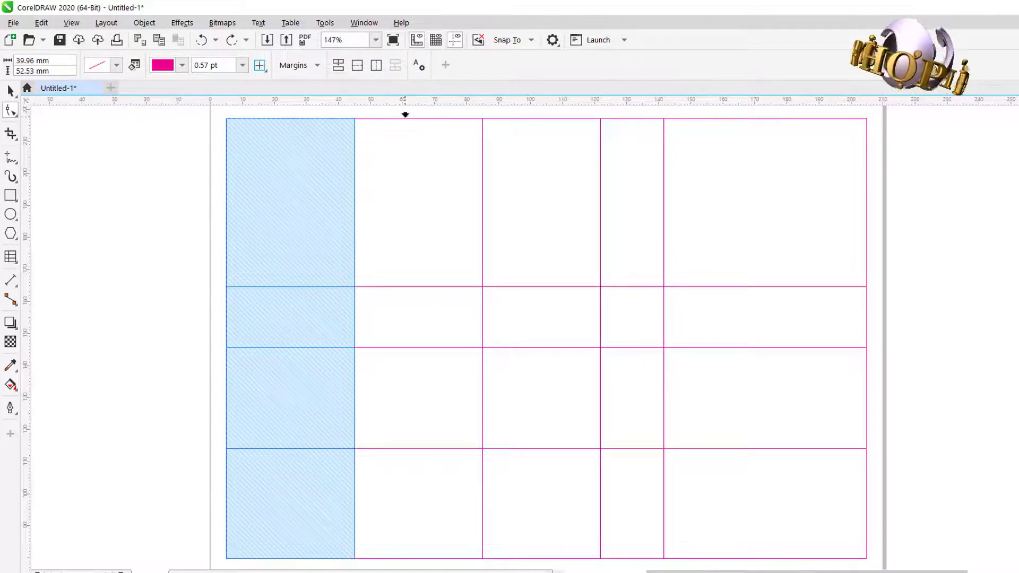
click(405, 114)
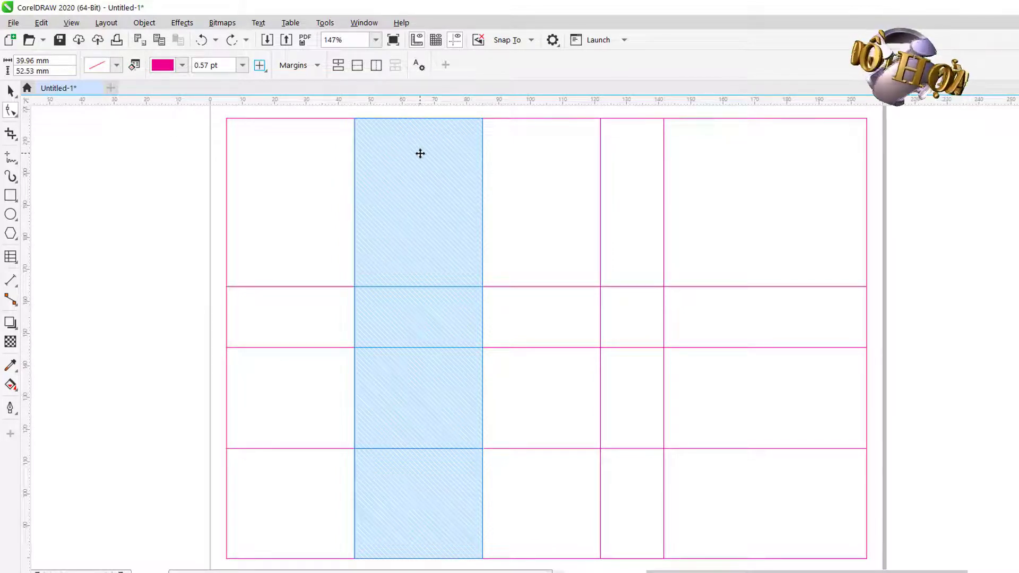
right_click(410, 179)
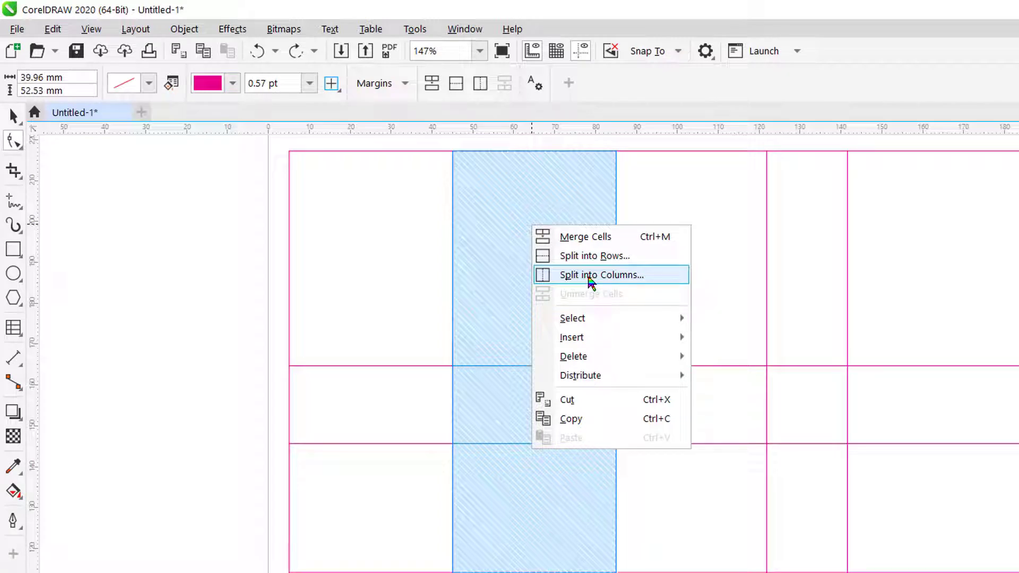
click(590, 276)
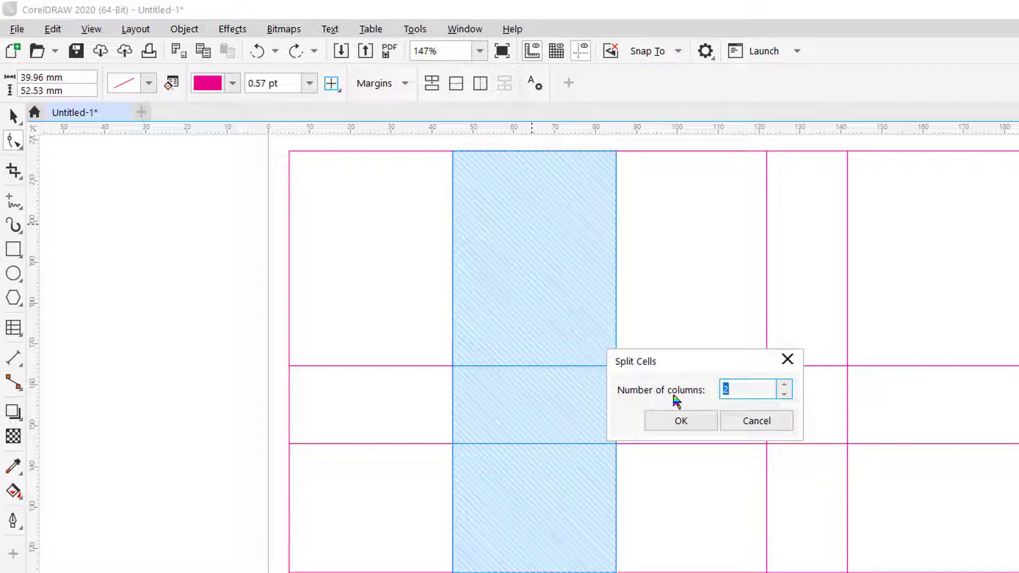
click(784, 385)
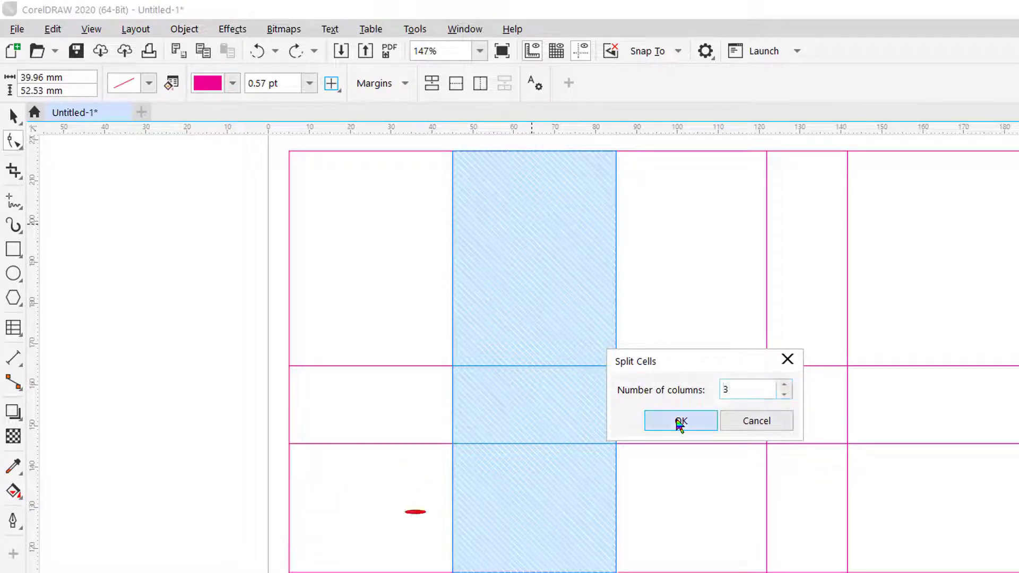
click(680, 423)
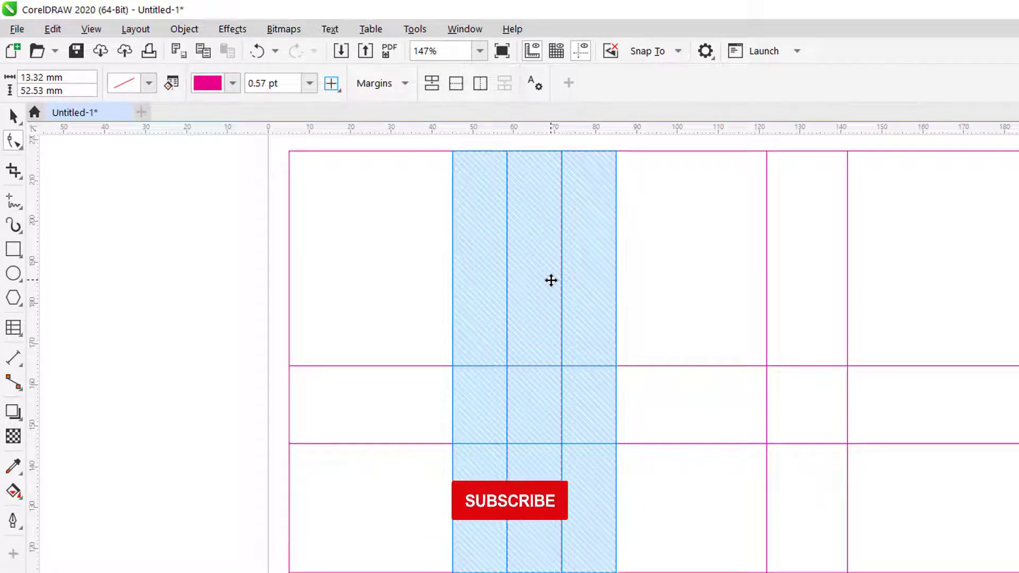
key(ctrl+z)
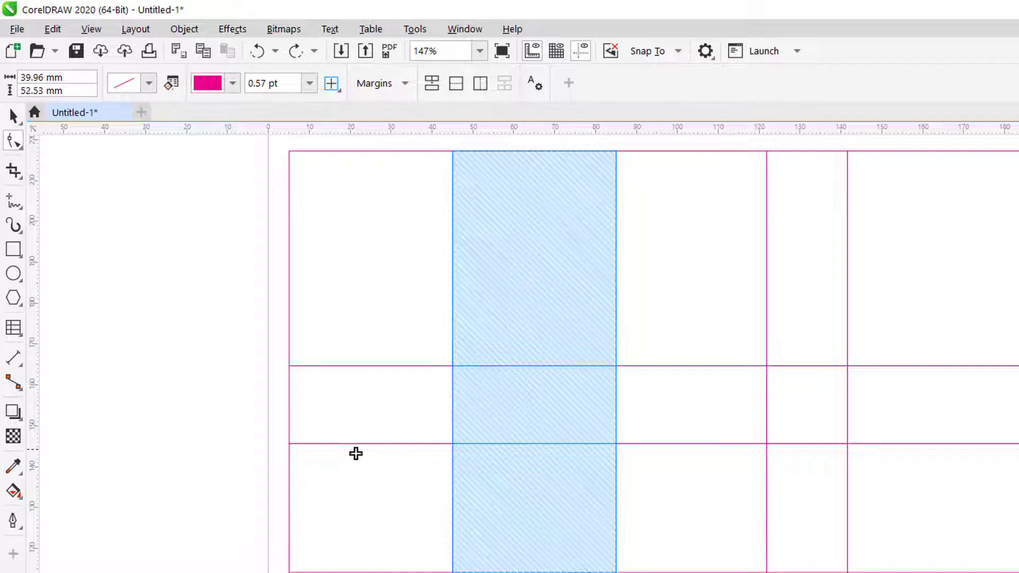
Step: Split the cells of the table's second row into 2 rows and undo the split
click(283, 406)
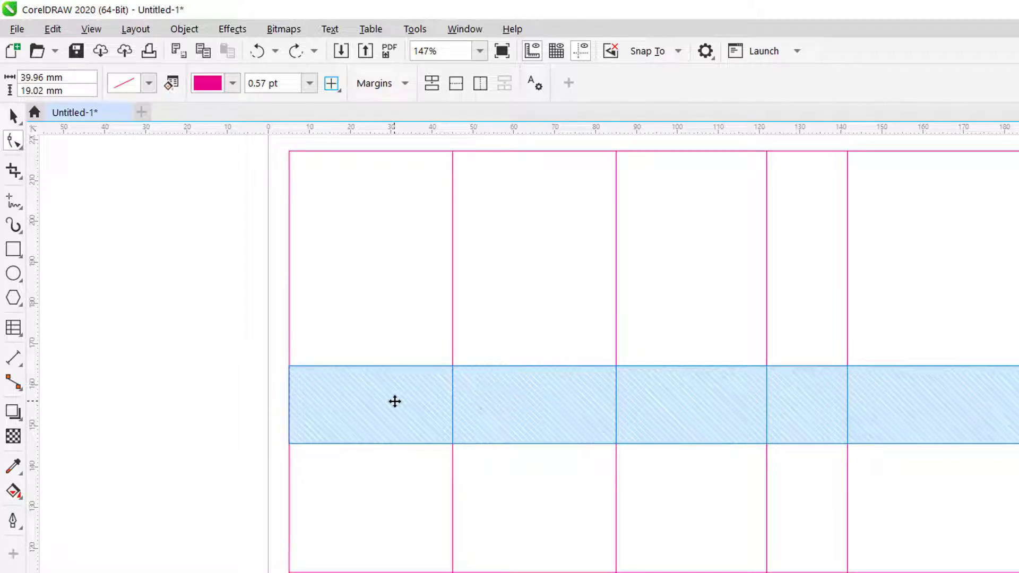
right_click(394, 401)
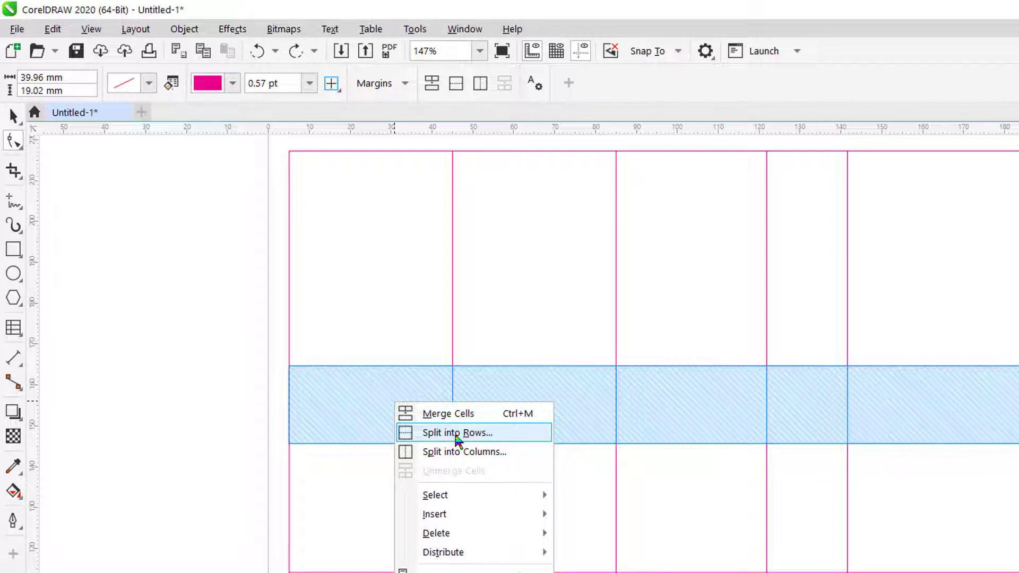
click(457, 432)
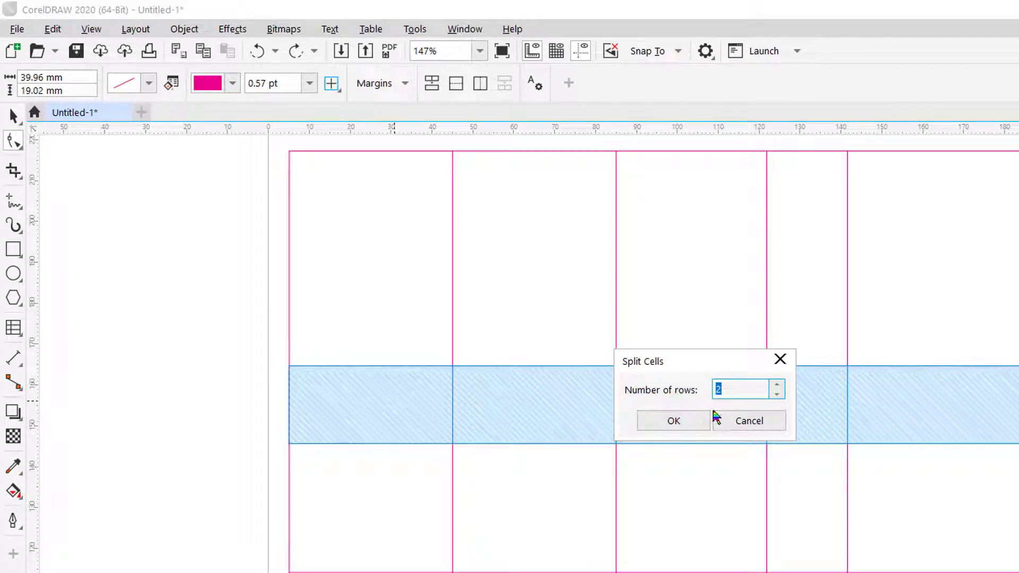
click(671, 423)
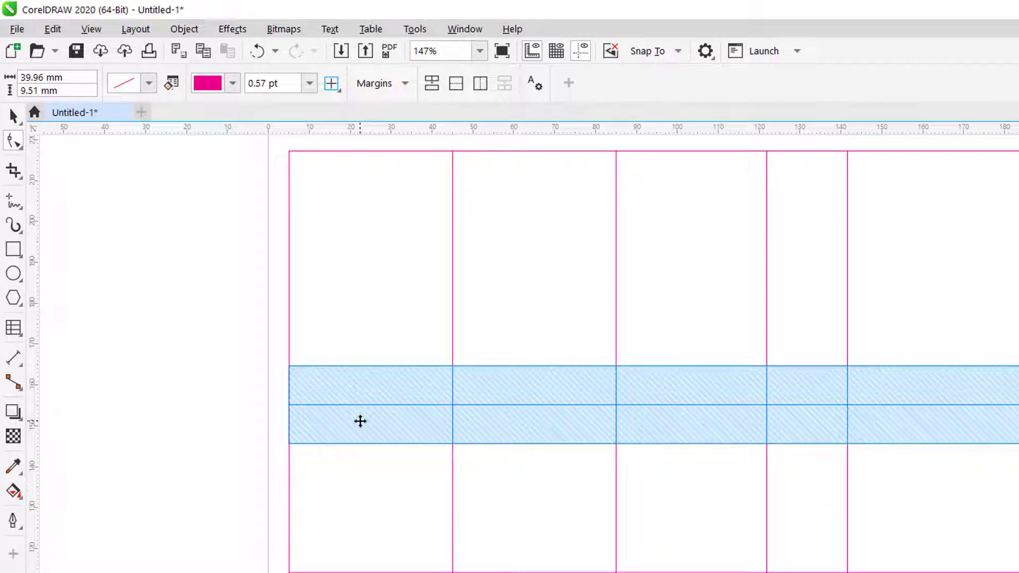
key(ctrl+z)
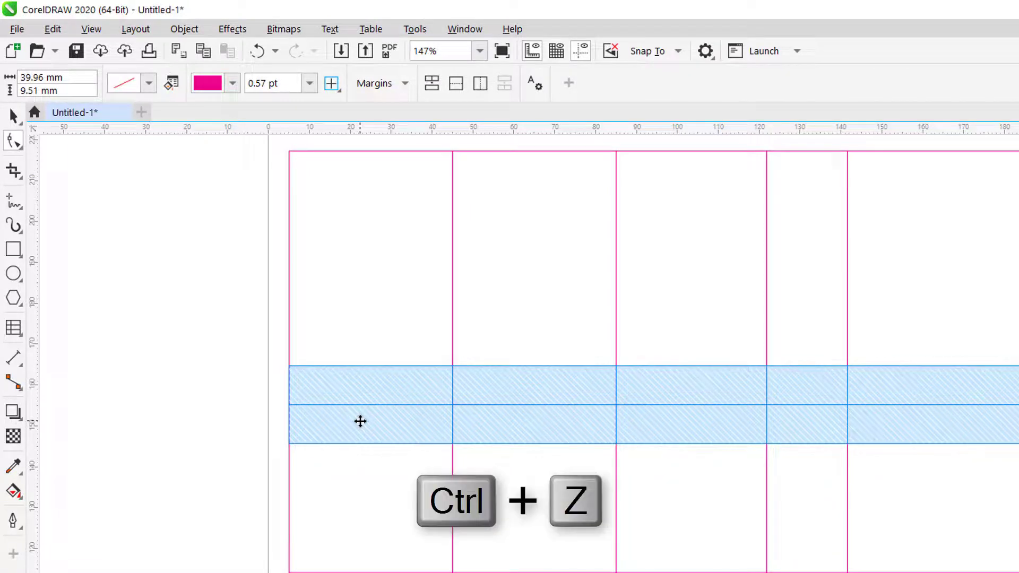
key(ctrl+z)
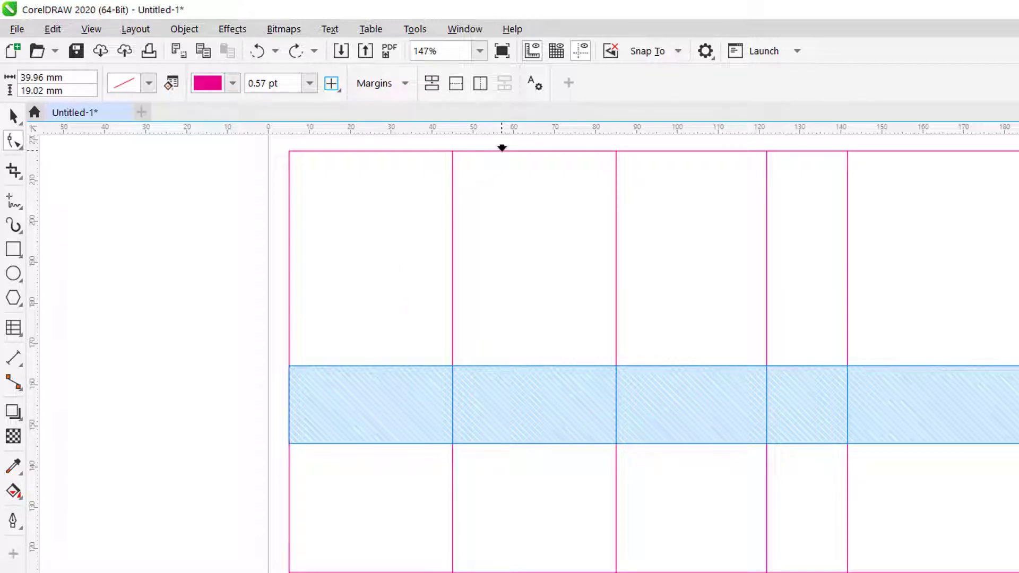
Step: Insert 1 new column to the left of the table's second column
click(502, 148)
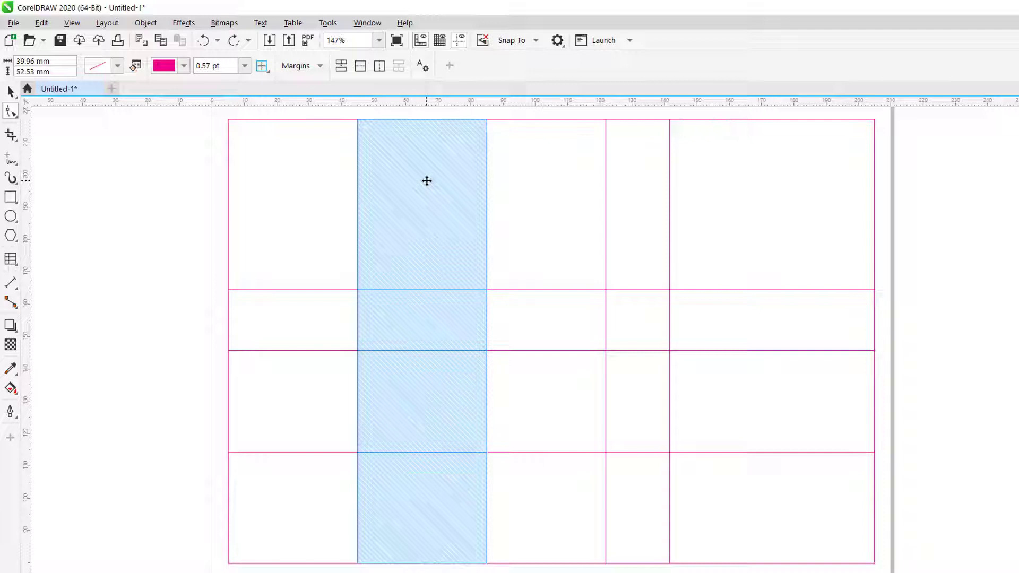
right_click(426, 181)
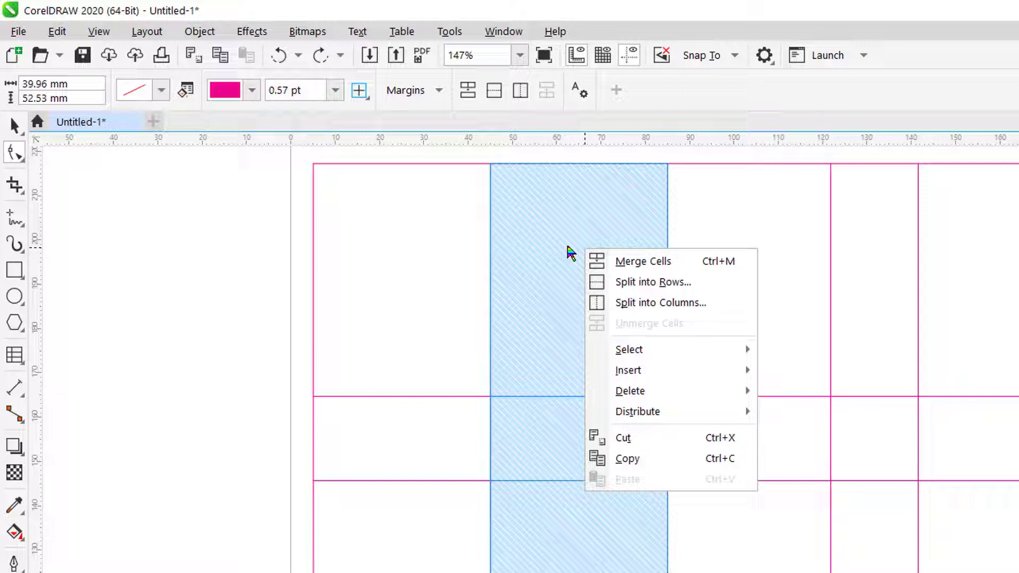
mouse_move(641, 377)
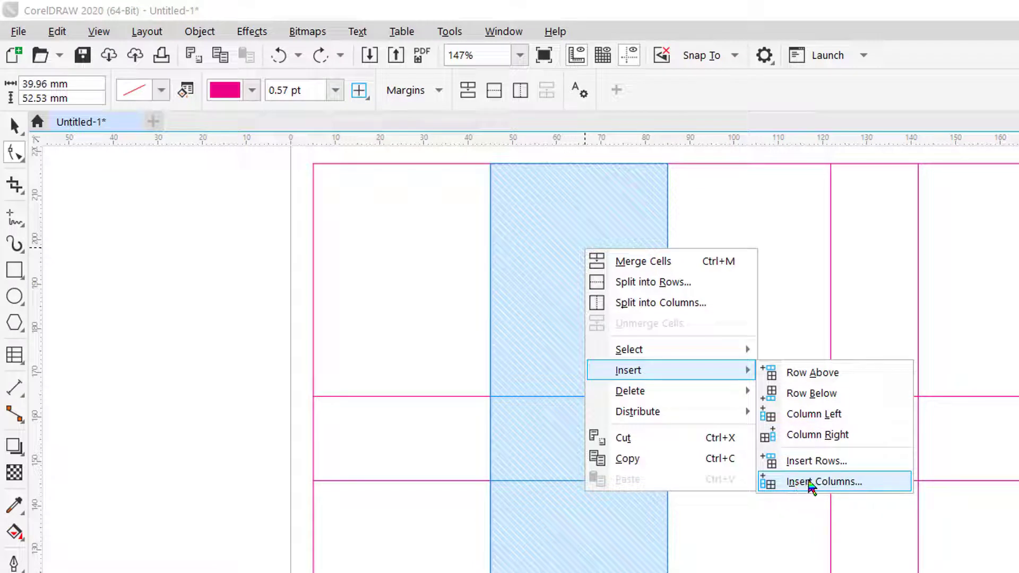
click(810, 484)
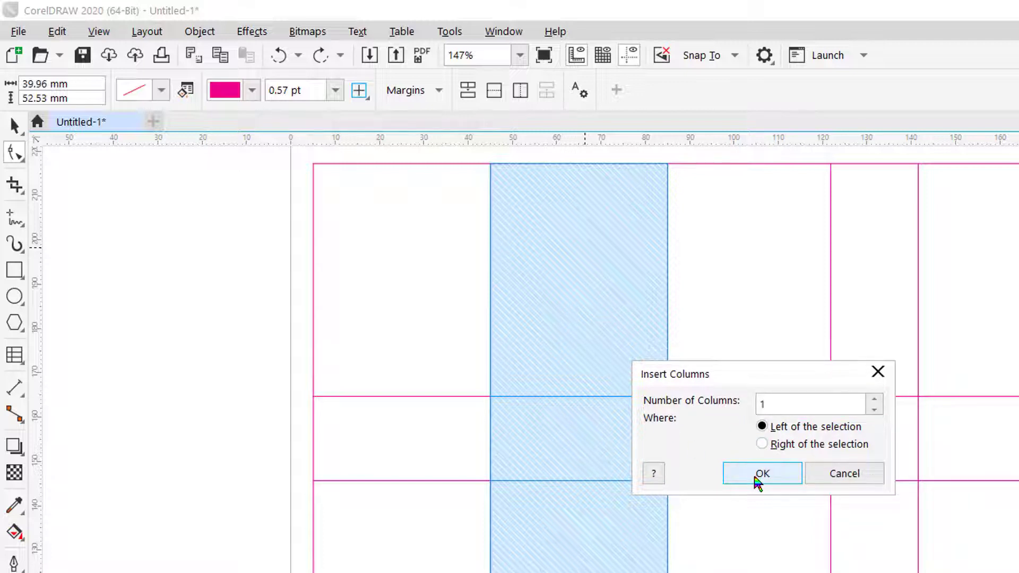
click(756, 480)
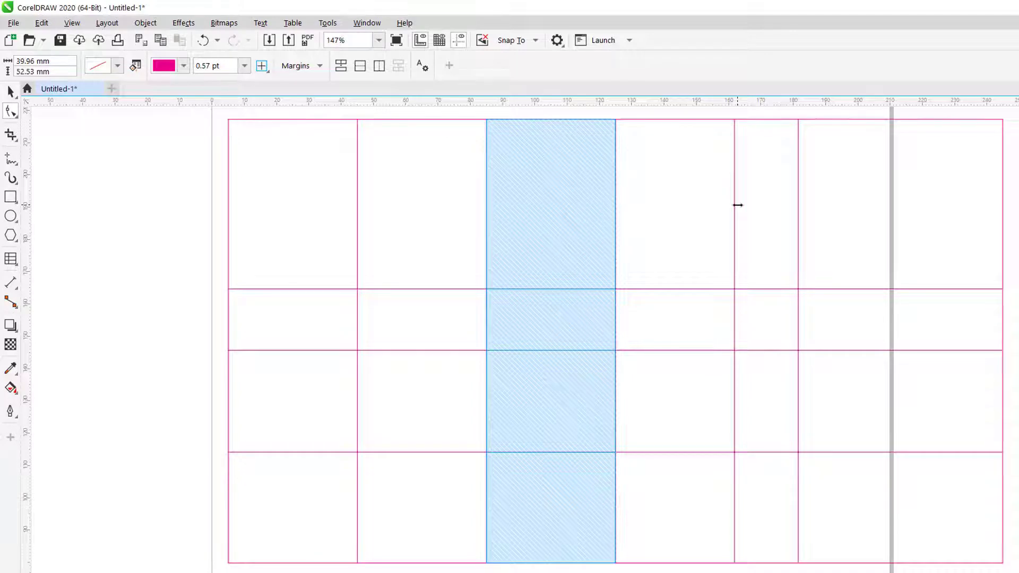
Step: Undo the last column insertion in the table
key(ctrl+z)
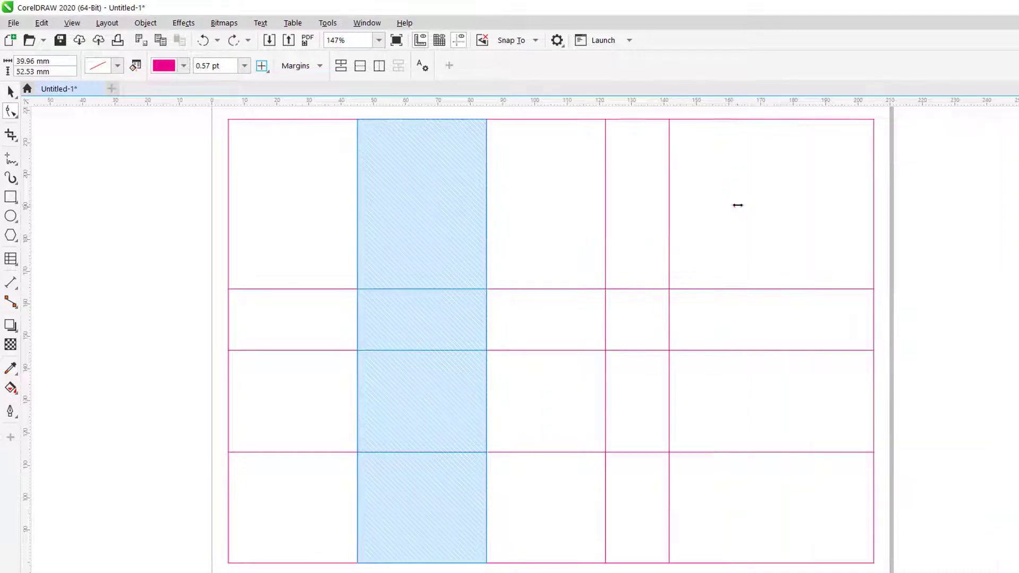
Step: Insert 1 column to the right of the table's second column and undo the insertion
right_click(419, 199)
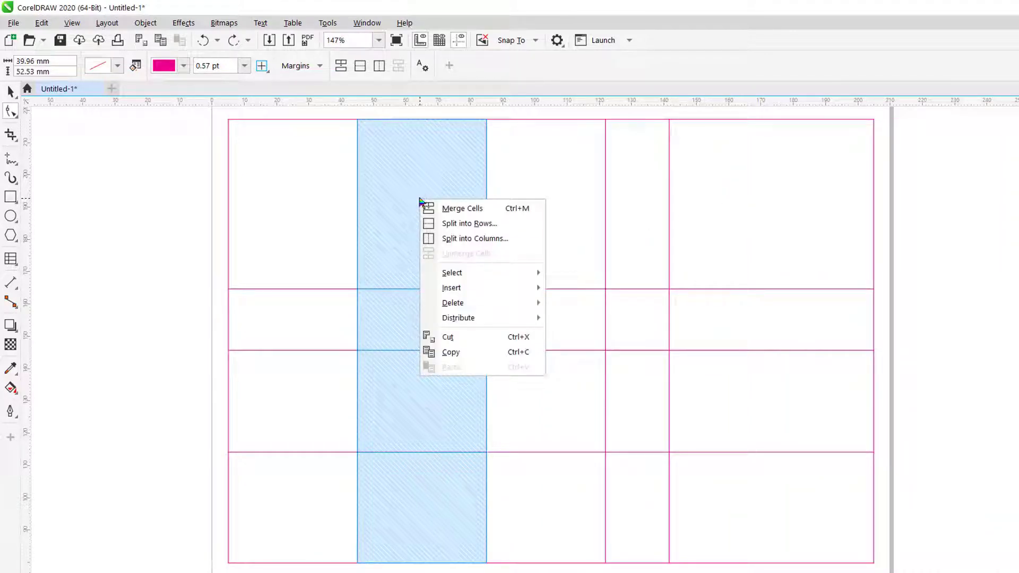
mouse_move(445, 287)
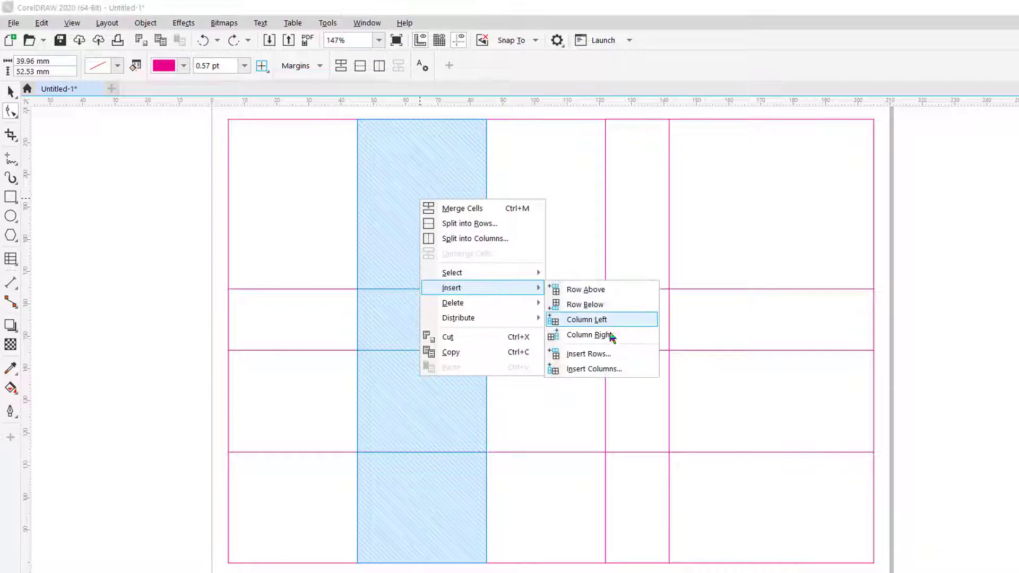
click(589, 370)
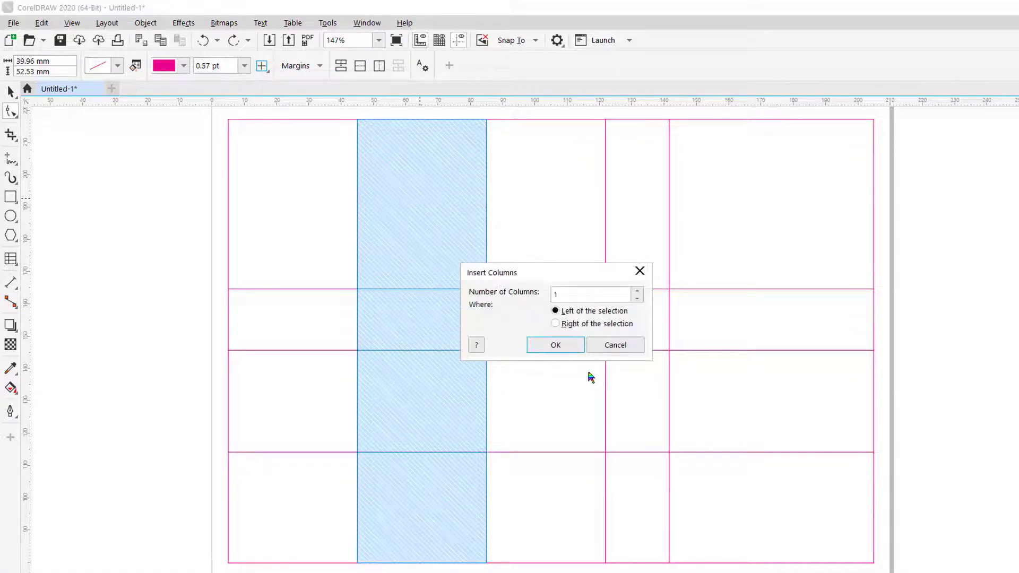
click(555, 324)
click(577, 346)
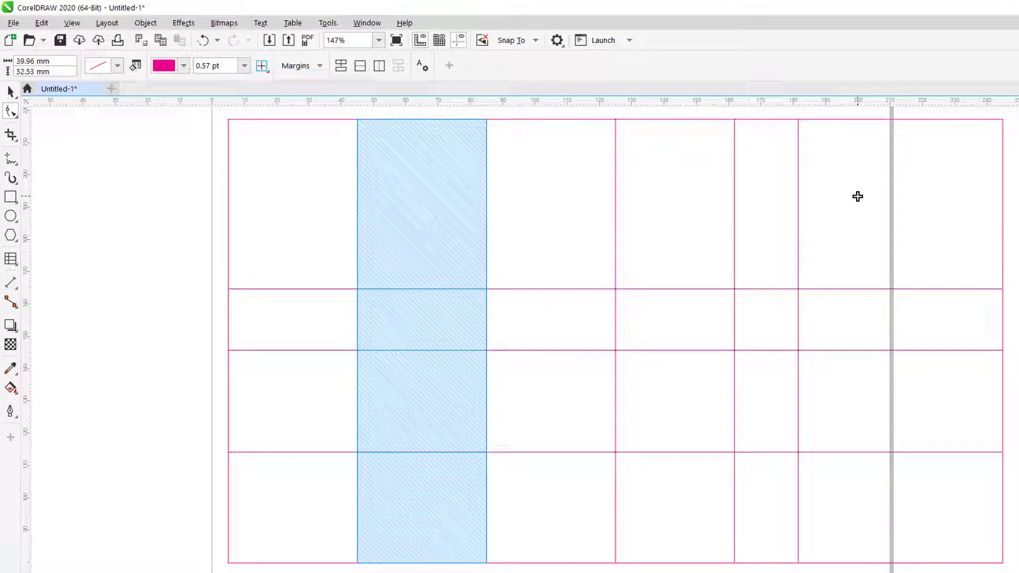
key(ctrl+z)
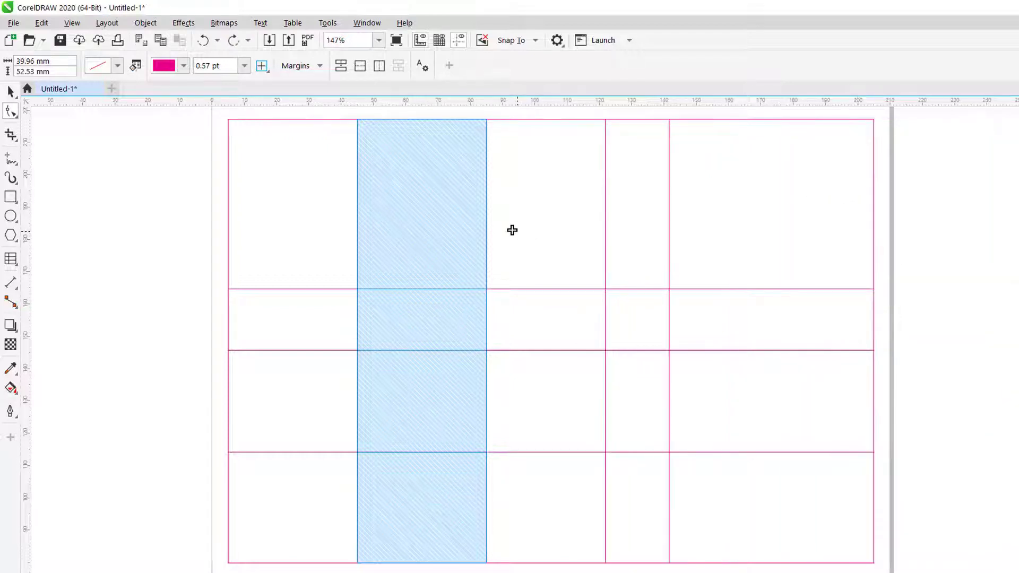
Step: Insert 1 row above the table's second row with Insert Rows and undo the insertion
click(223, 314)
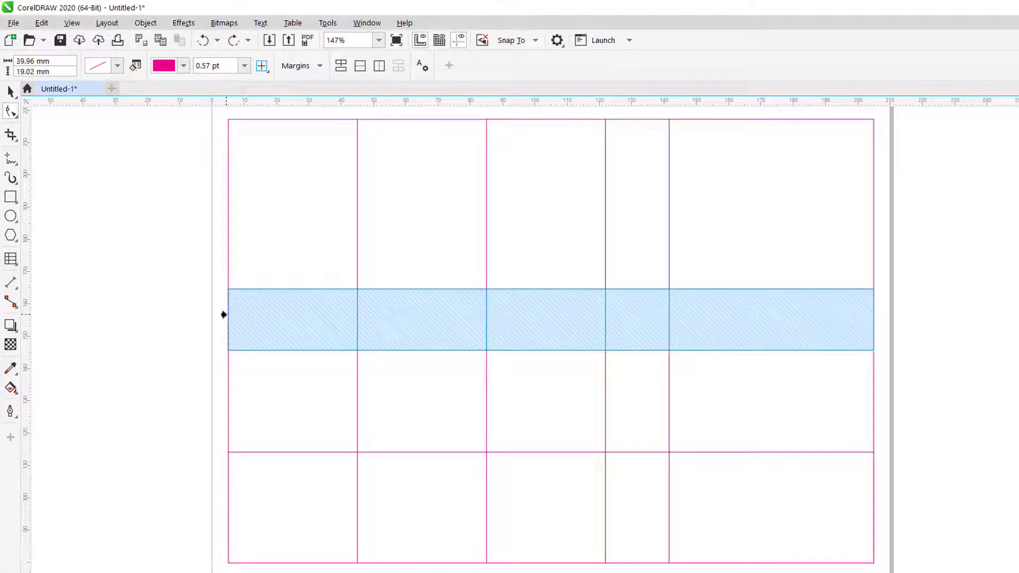
right_click(298, 317)
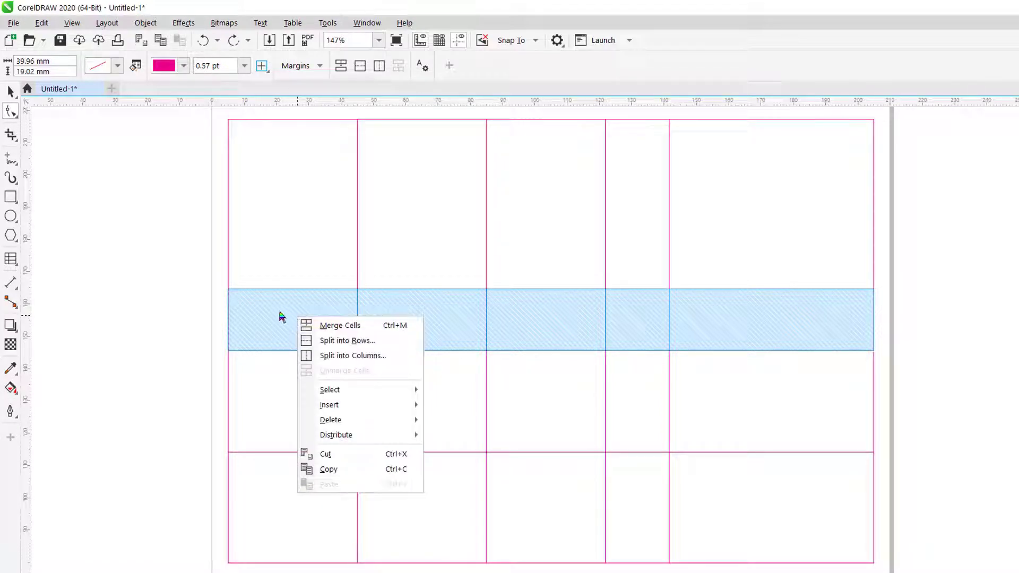
mouse_move(332, 409)
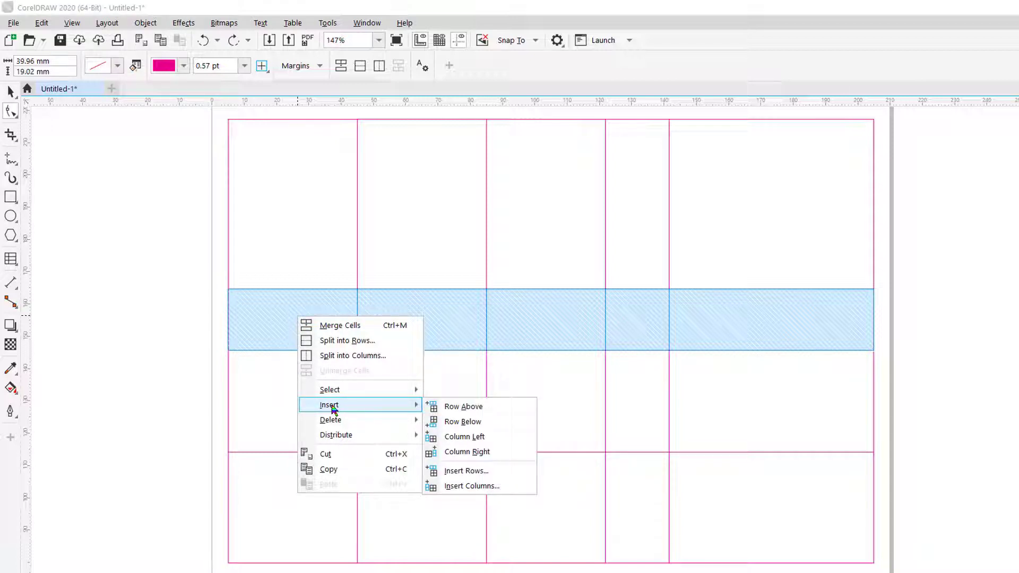
click(457, 472)
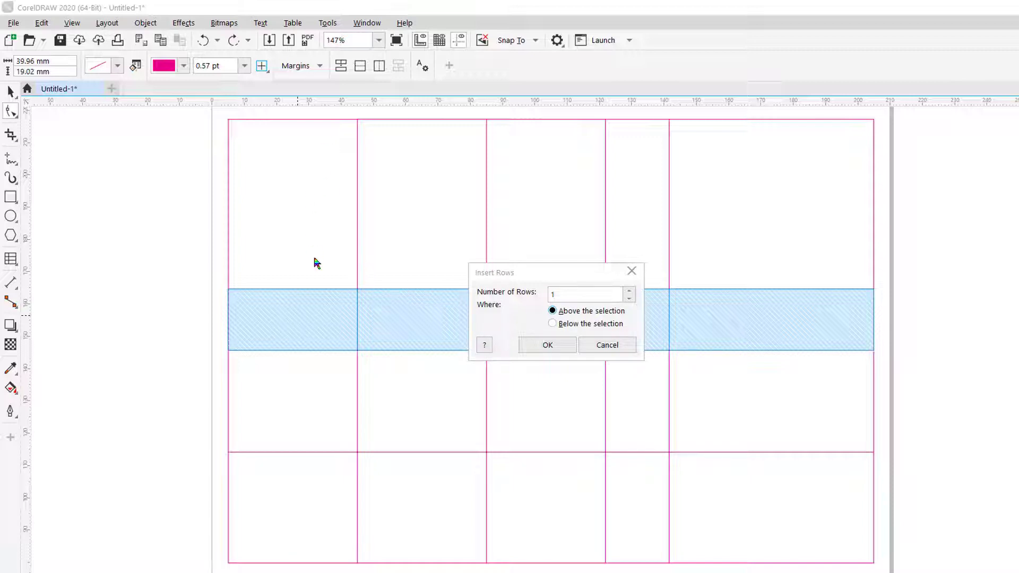
click(547, 344)
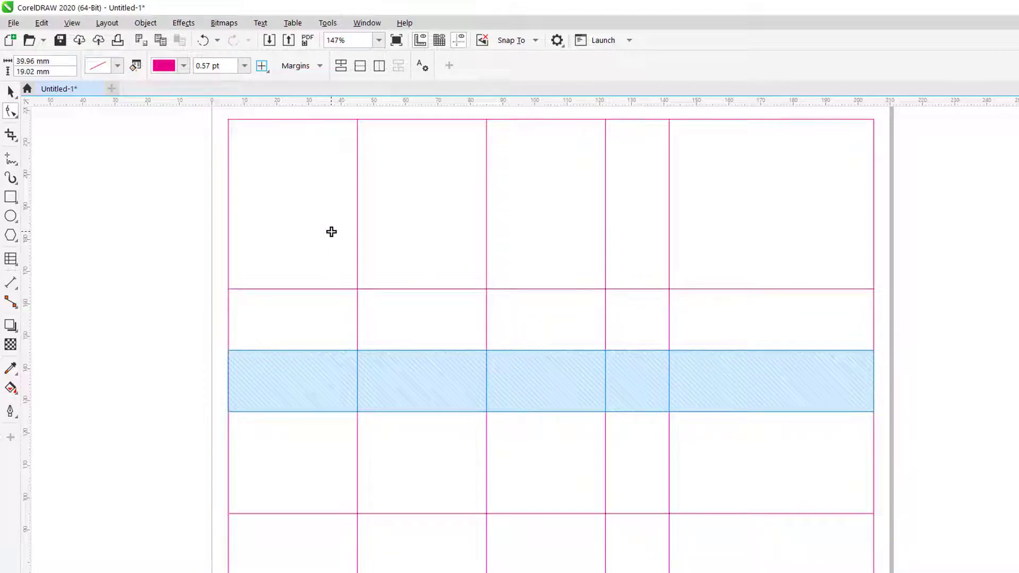
key(ctrl+z)
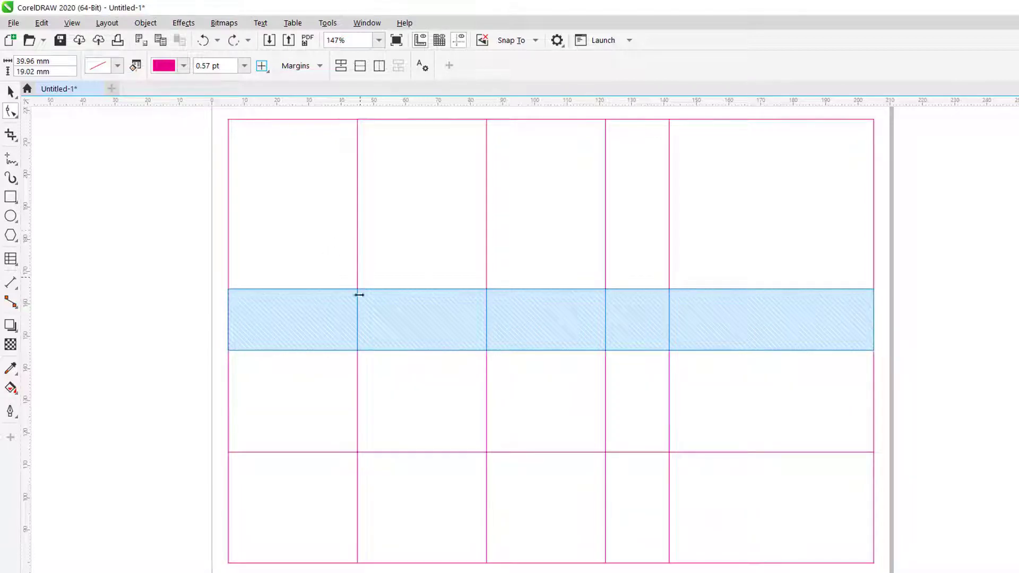
Step: Add a row directly over the selected second row with Row Above and undo it
right_click(322, 320)
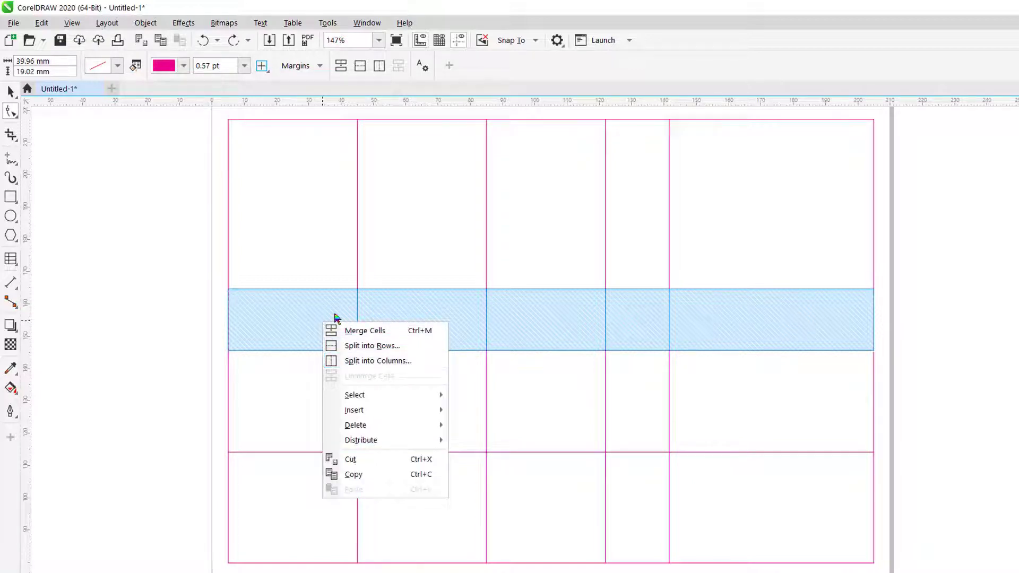
mouse_move(377, 416)
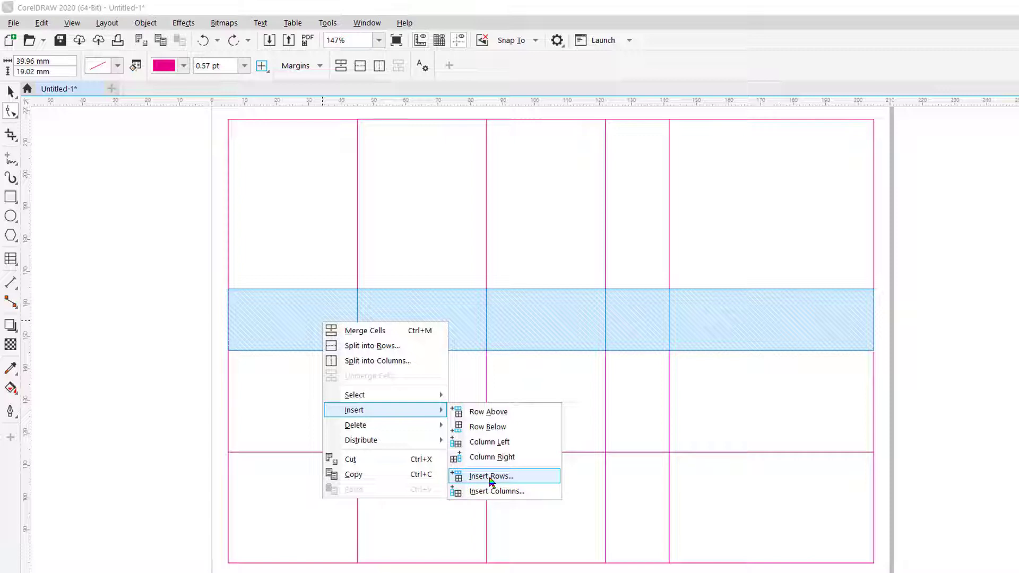
click(488, 413)
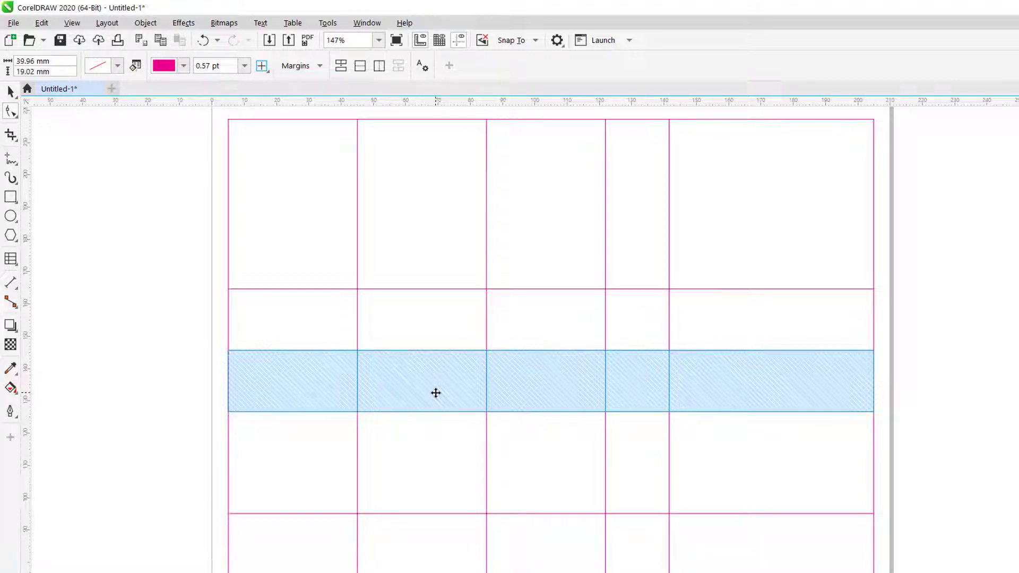
key(ctrl+z)
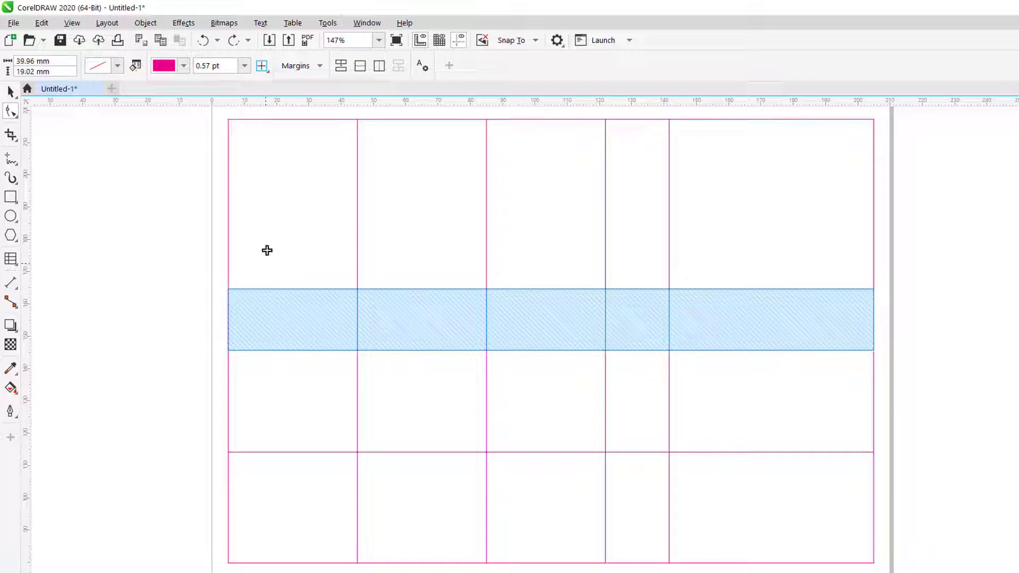
Step: Split the cells of the table's first row into 2 rows and undo the split
click(268, 230)
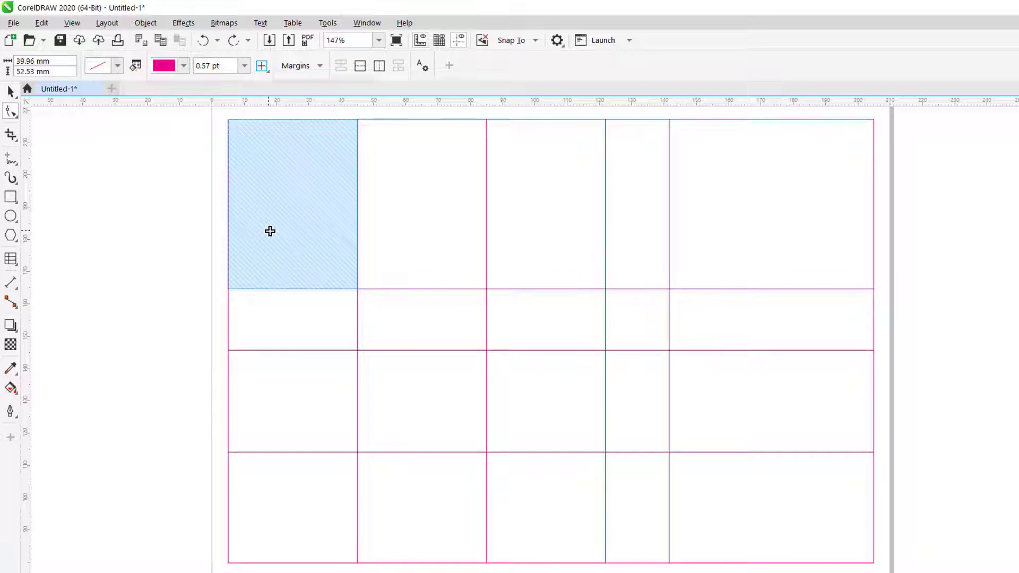
click(223, 226)
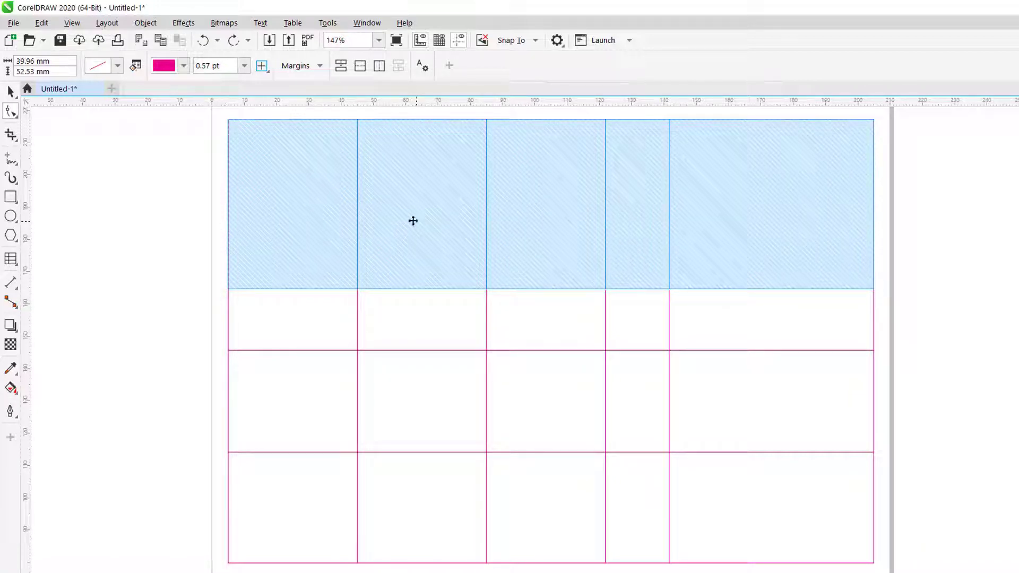
right_click(279, 188)
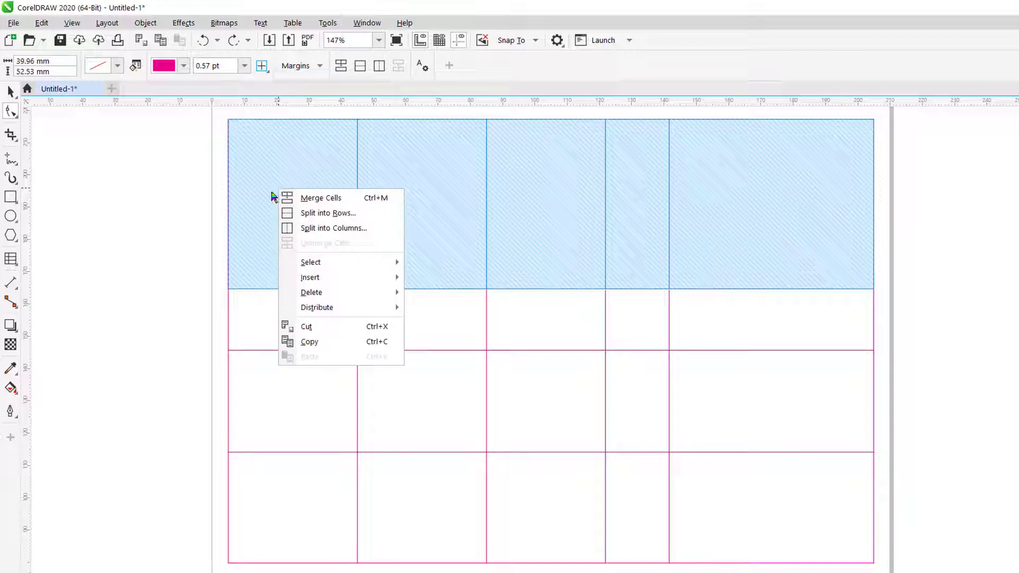
click(325, 214)
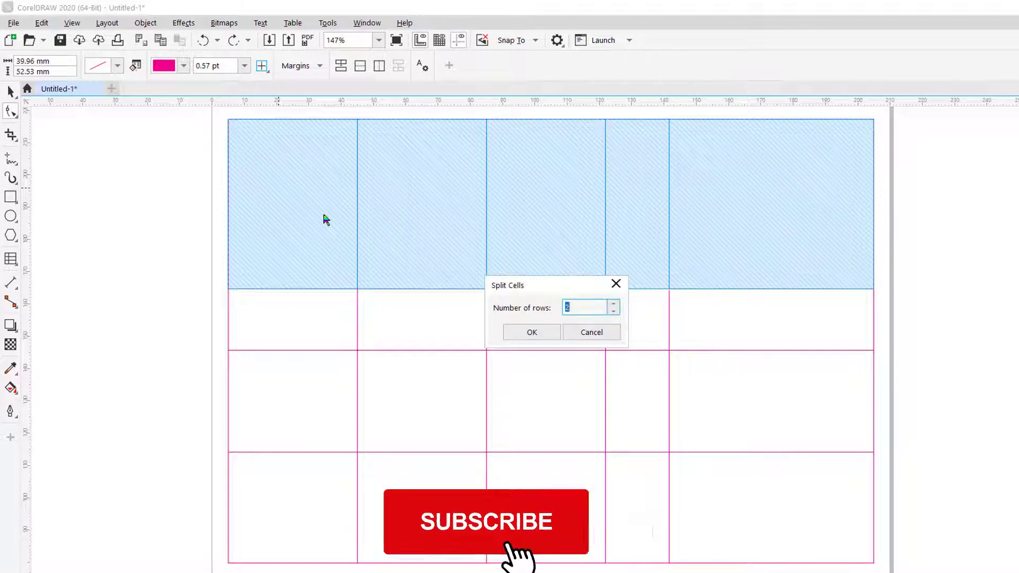
click(616, 314)
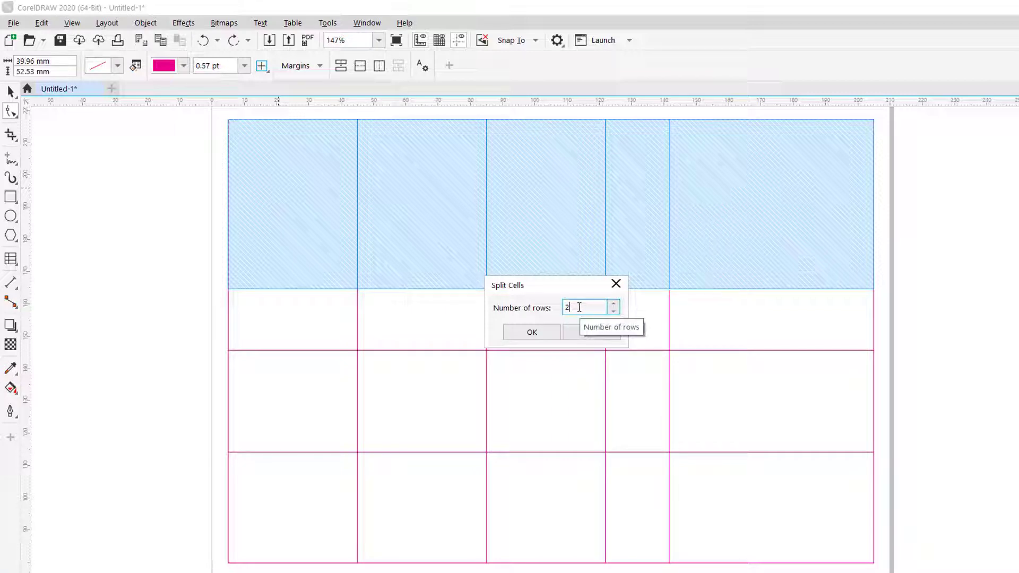
drag(574, 308, 553, 311)
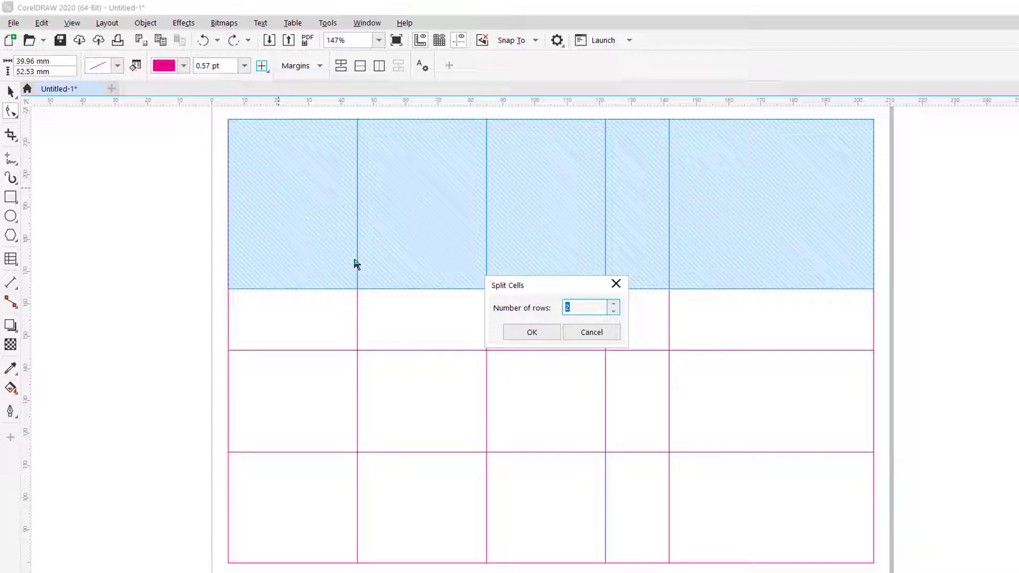
click(532, 333)
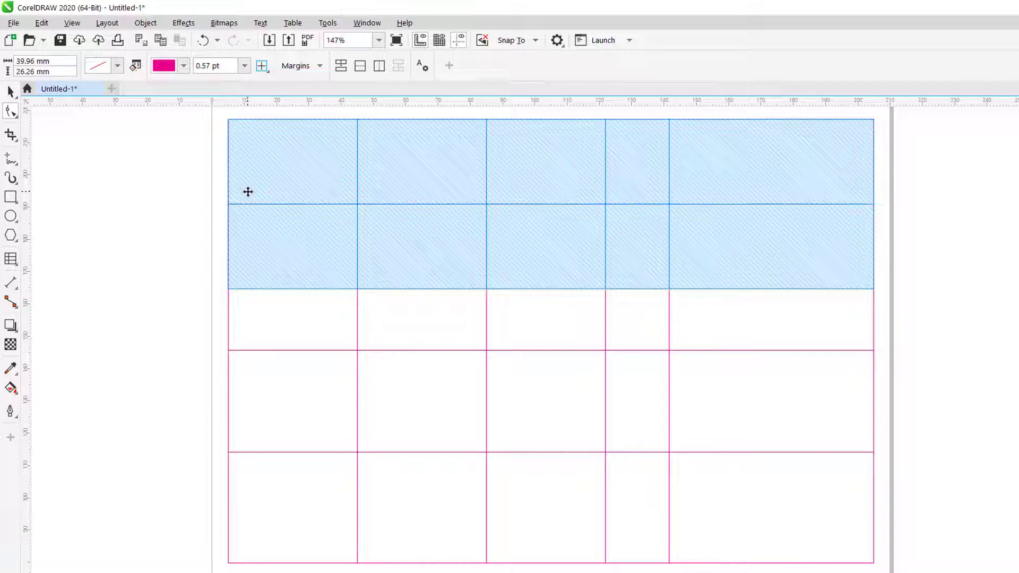
key(ctrl+z)
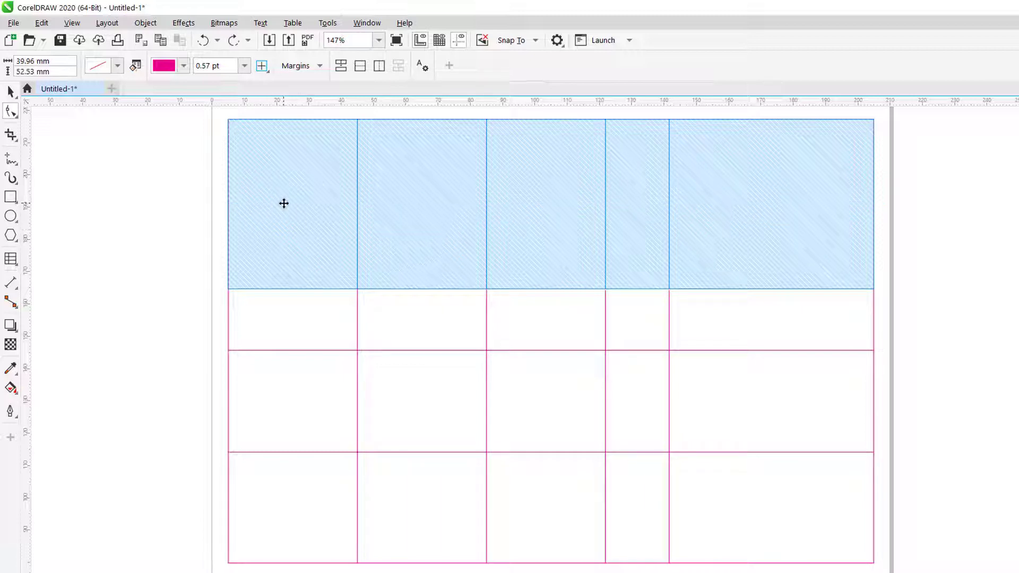
Step: Insert a row above the table's first row, undo the insertion and clear the selection
right_click(282, 199)
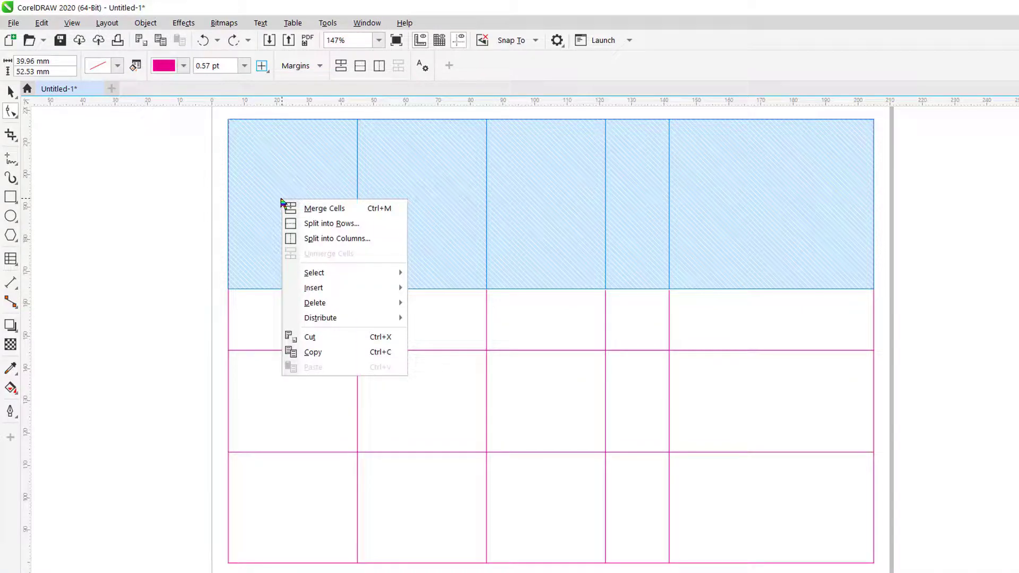
mouse_move(306, 290)
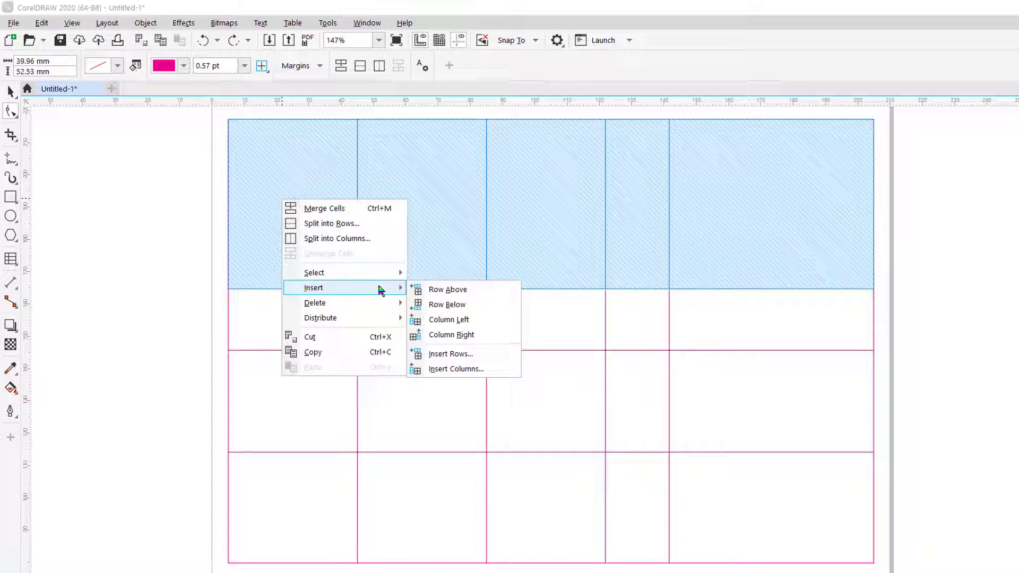
click(450, 291)
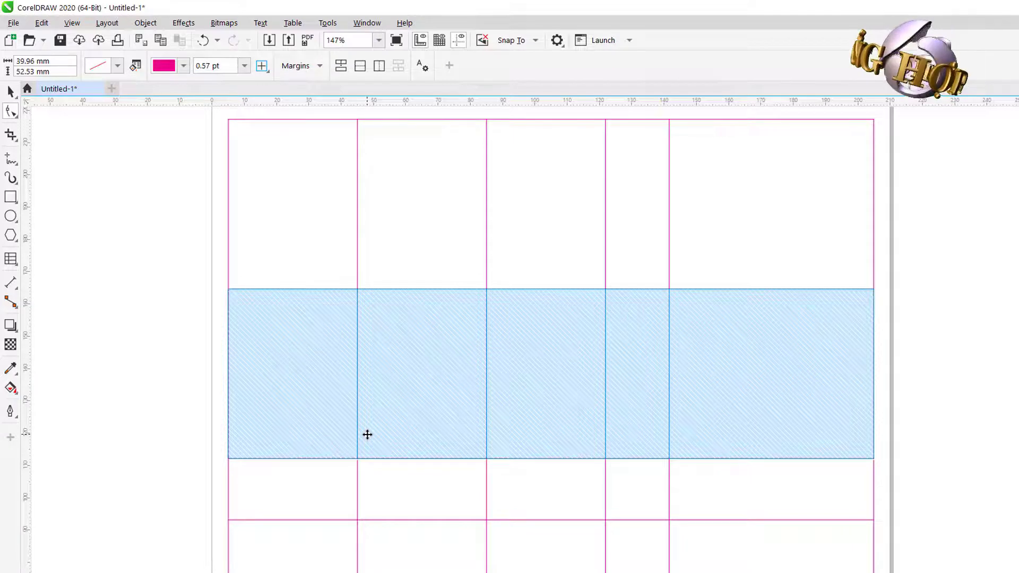
scroll(532, 394, down, 2)
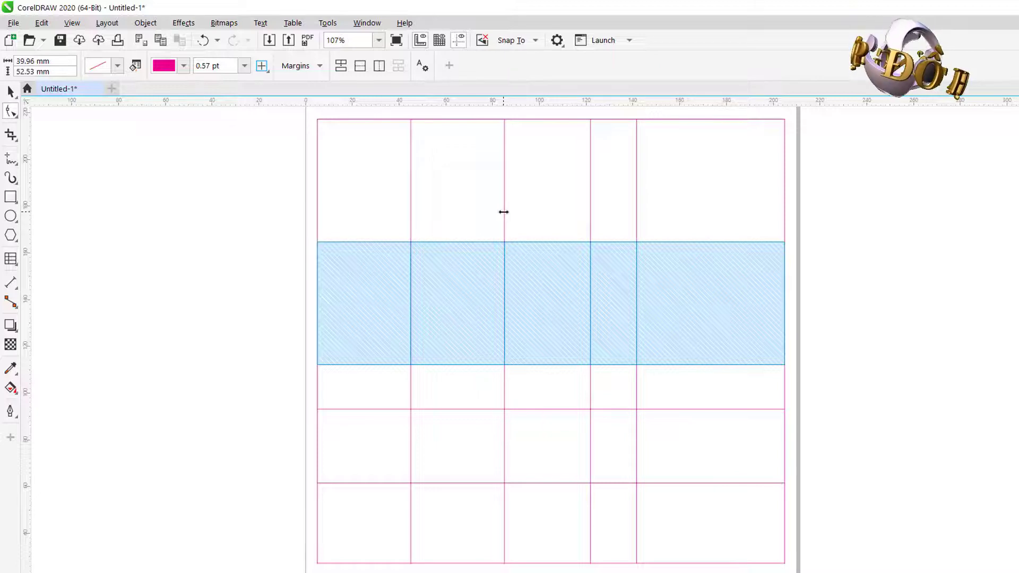
key(ctrl+z)
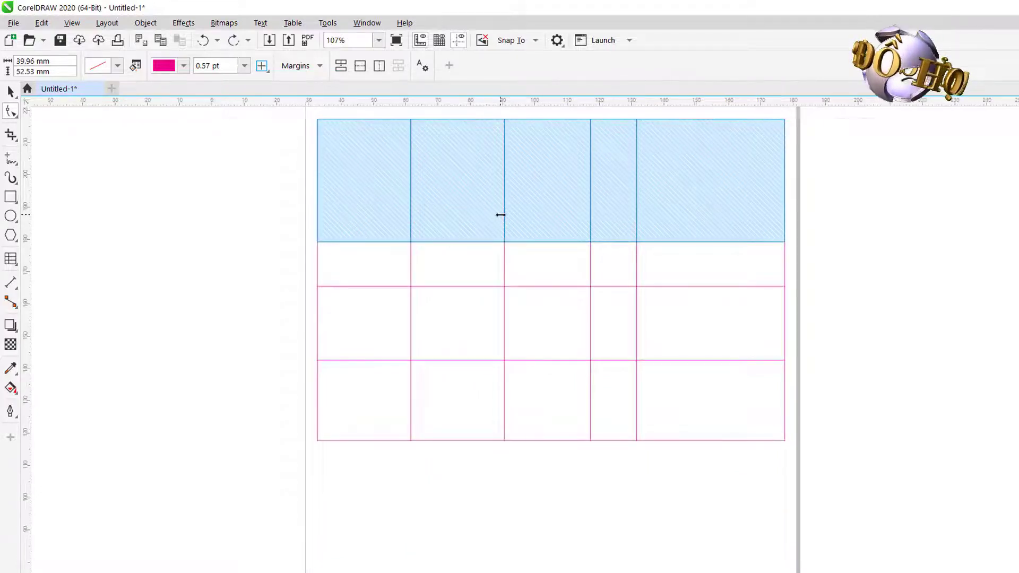
scroll(501, 216, up, 2)
click(221, 302)
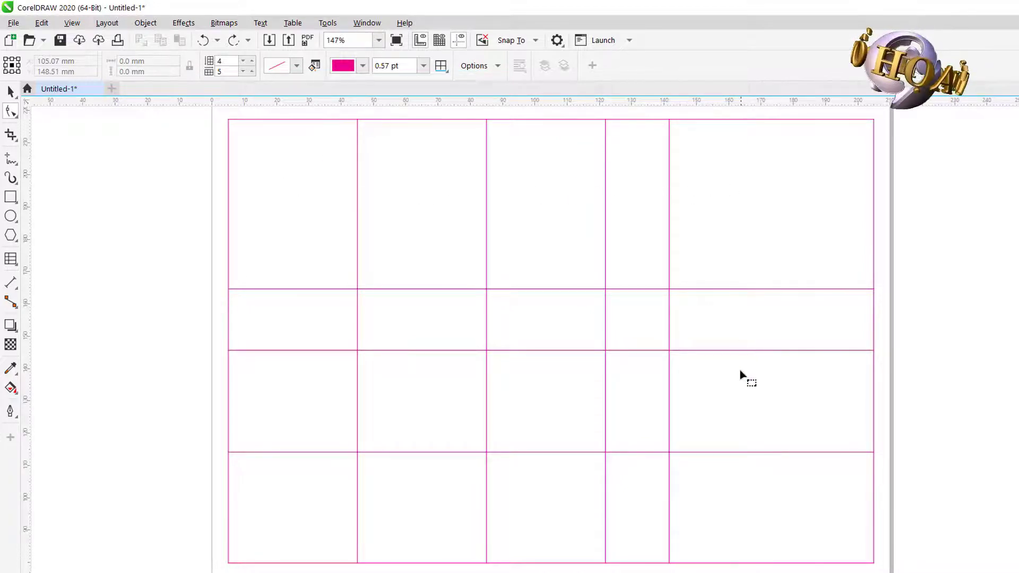
Step: Enter the text "CyC" in the second cell of the table's first row with the Text tool and finish text editing
click(421, 208)
click(420, 208)
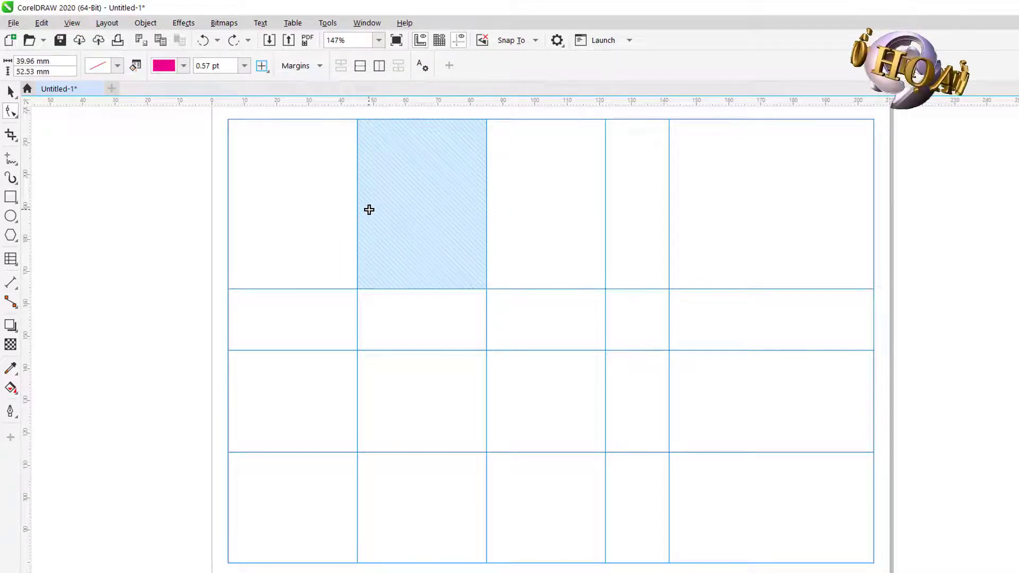
click(11, 259)
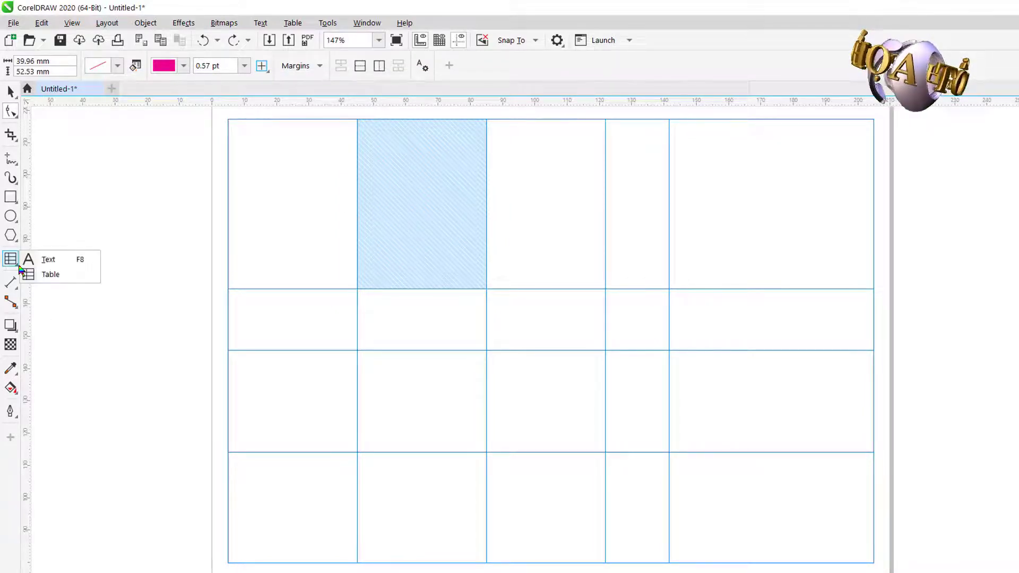
click(47, 259)
click(409, 153)
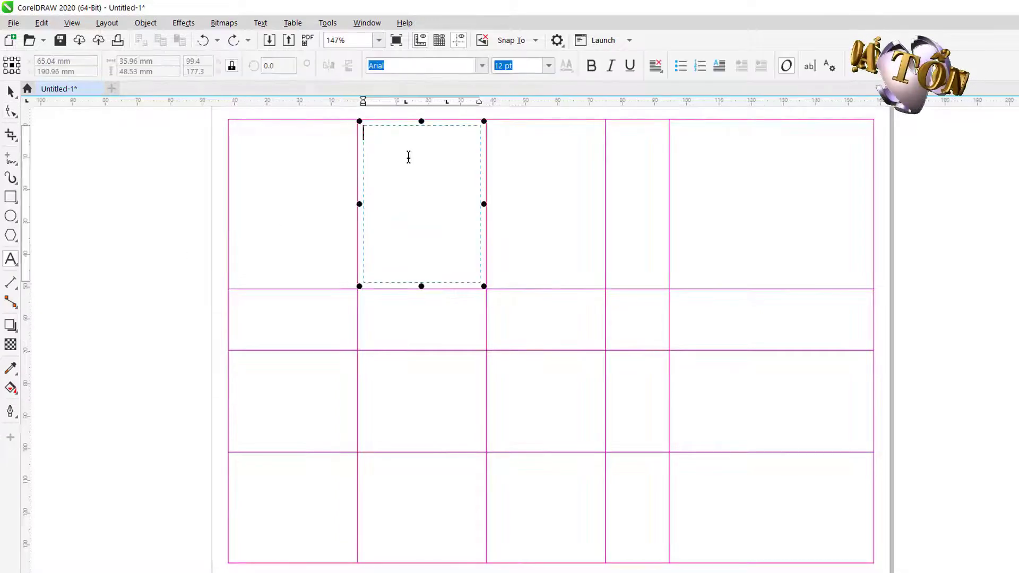
text(CyC)
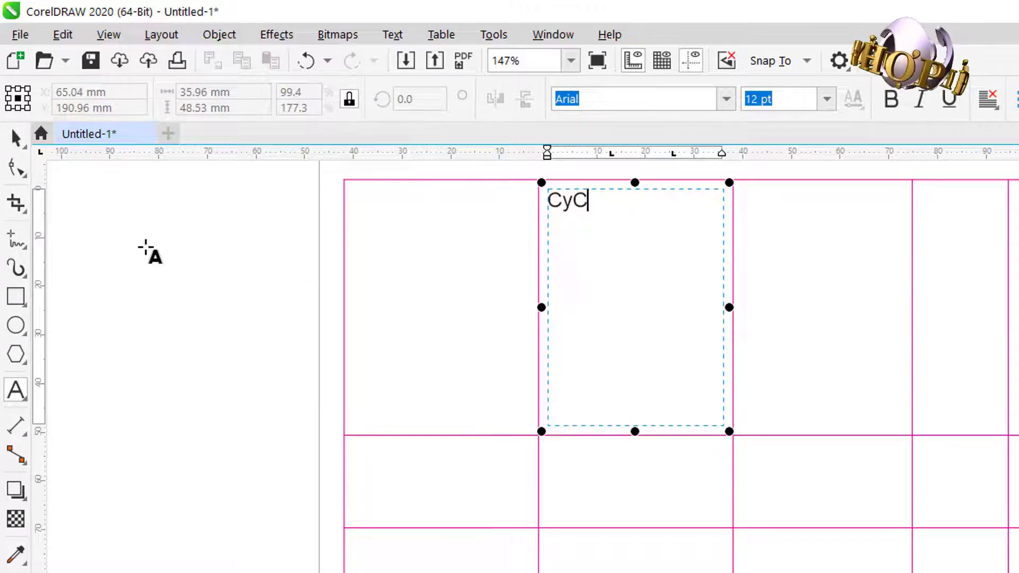
key(F10)
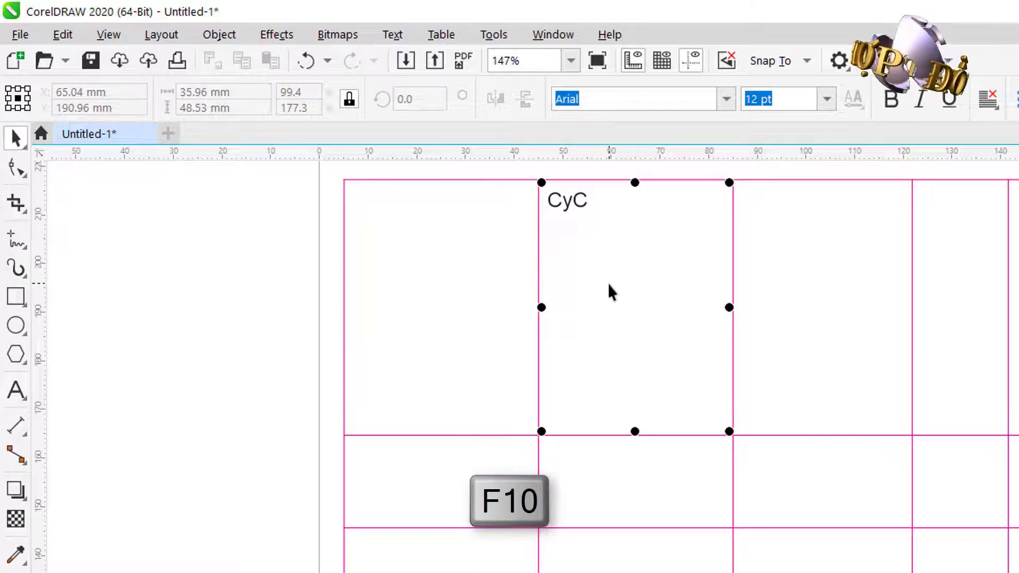
Step: Split the "CyC" cell in the table's first row into 2 columns and undo the split
key(F10)
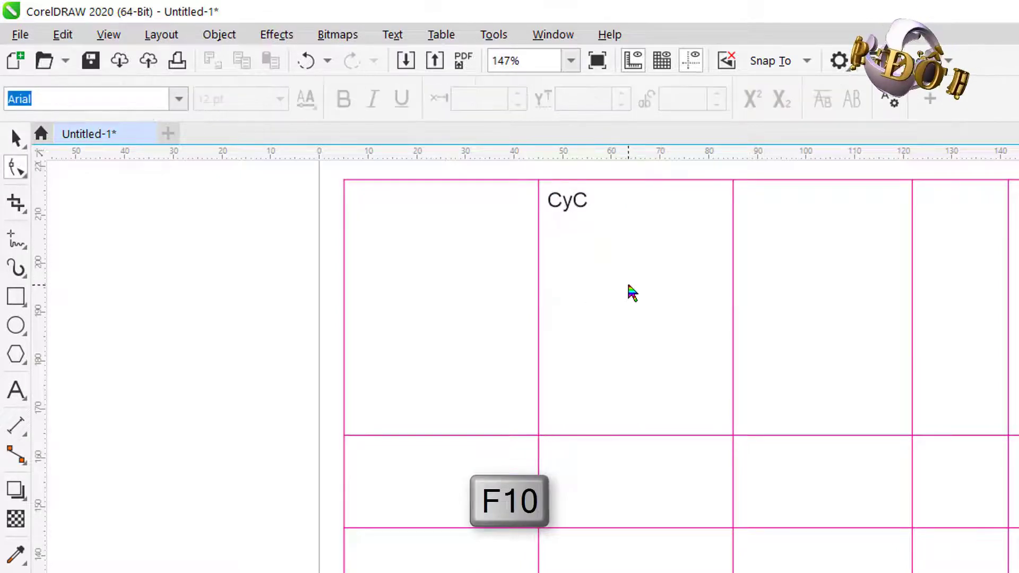
click(628, 286)
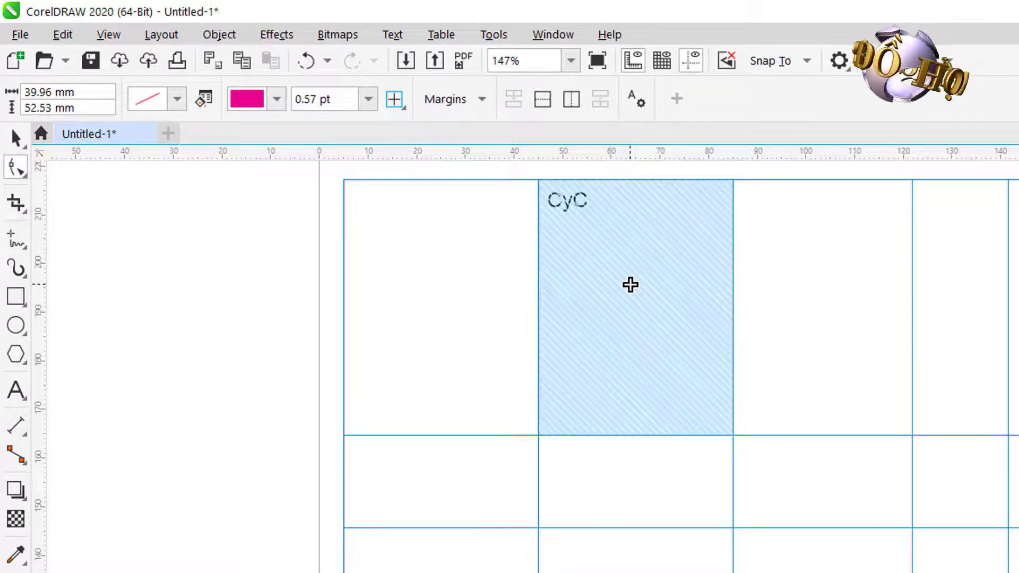
right_click(626, 283)
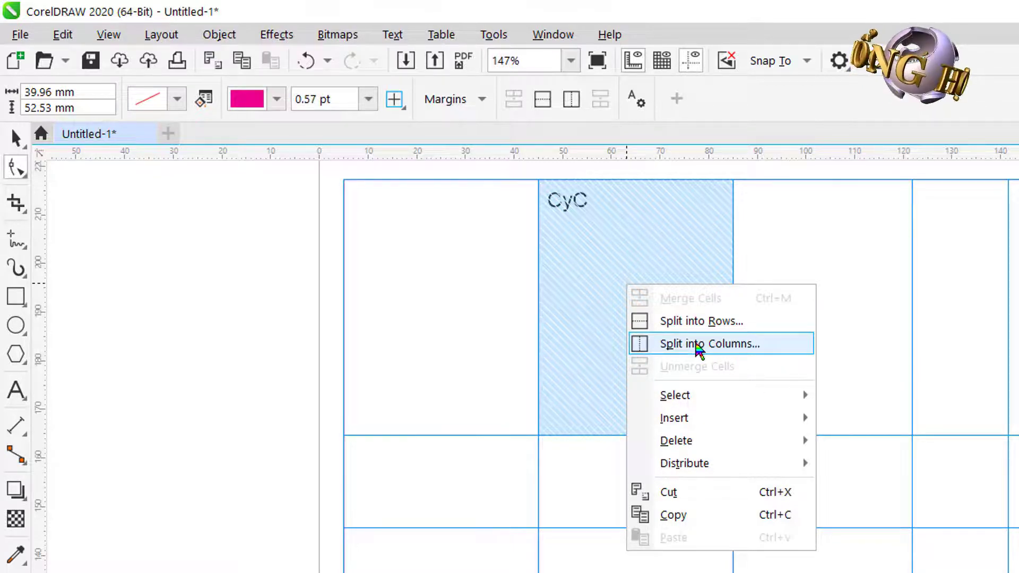
click(698, 348)
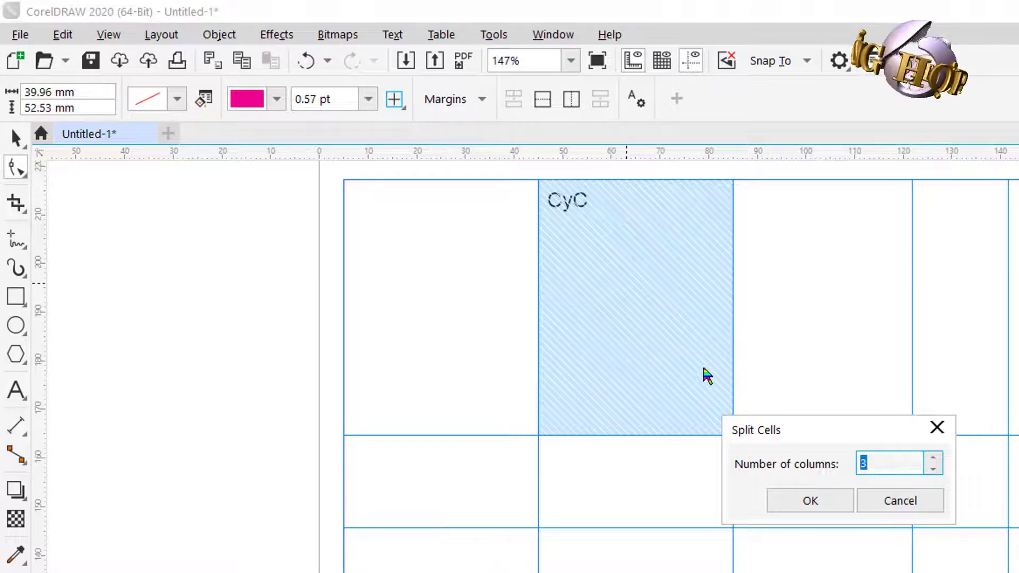
click(933, 470)
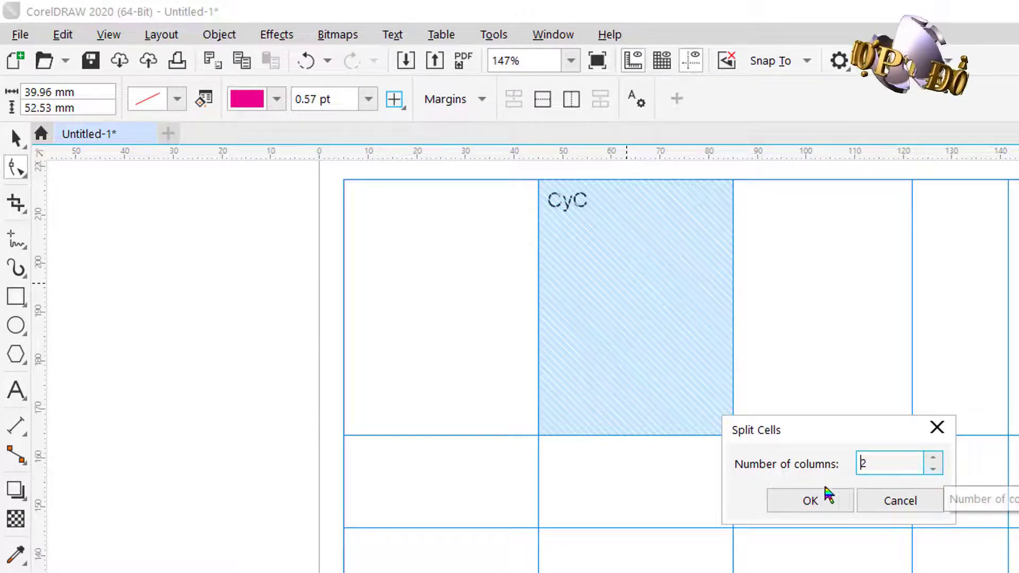
click(811, 502)
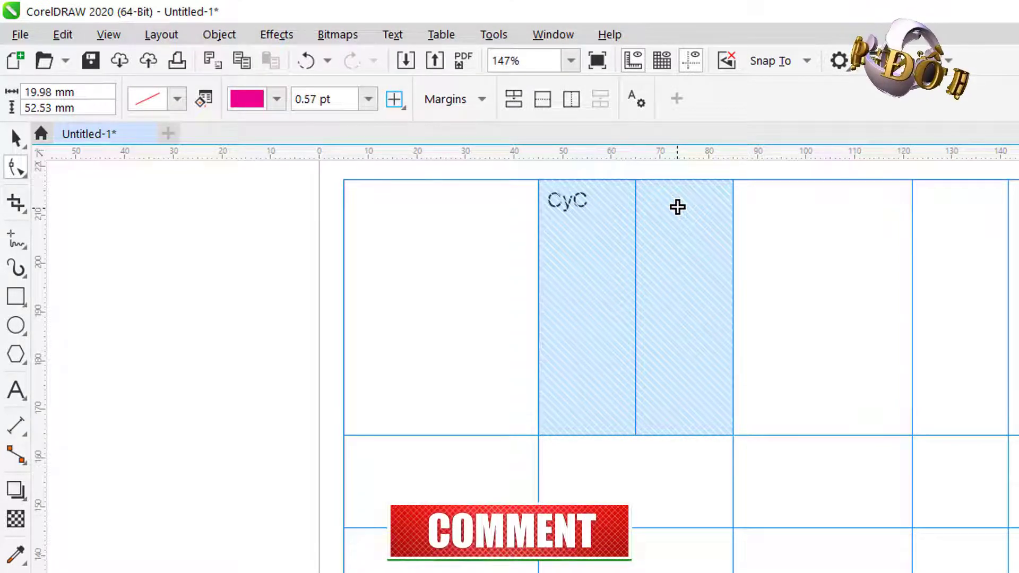
key(ctrl+m)
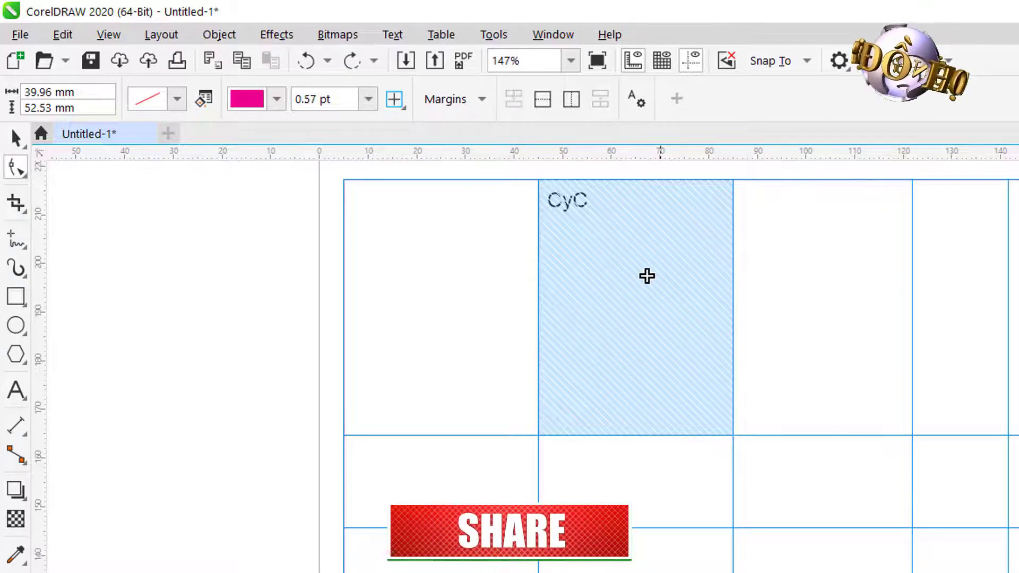
Step: Insert a column directly to the right of the "CyC" cell with Column Right and undo the insertion
right_click(608, 220)
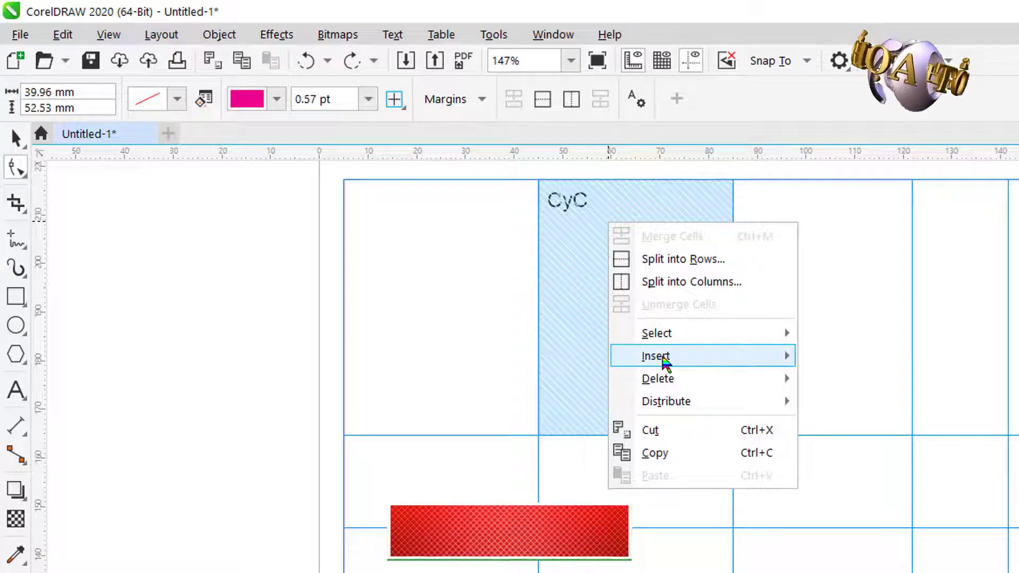
mouse_move(664, 364)
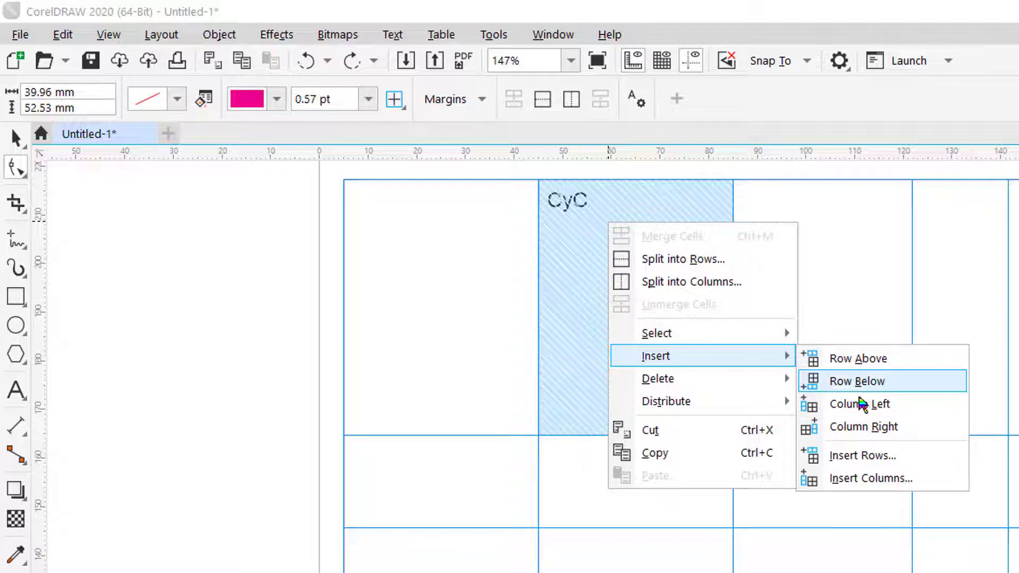
click(855, 430)
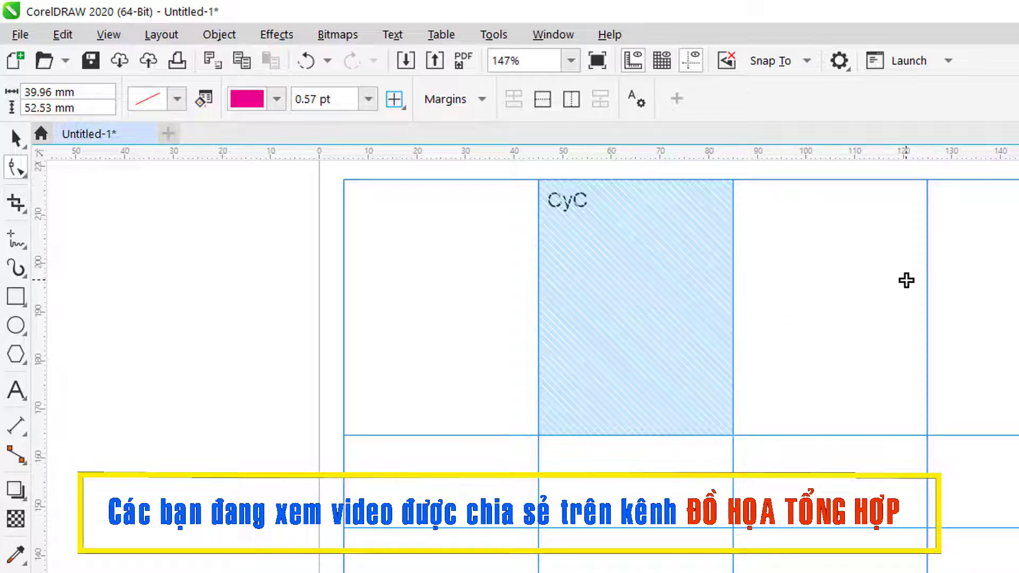
key(ctrl+z)
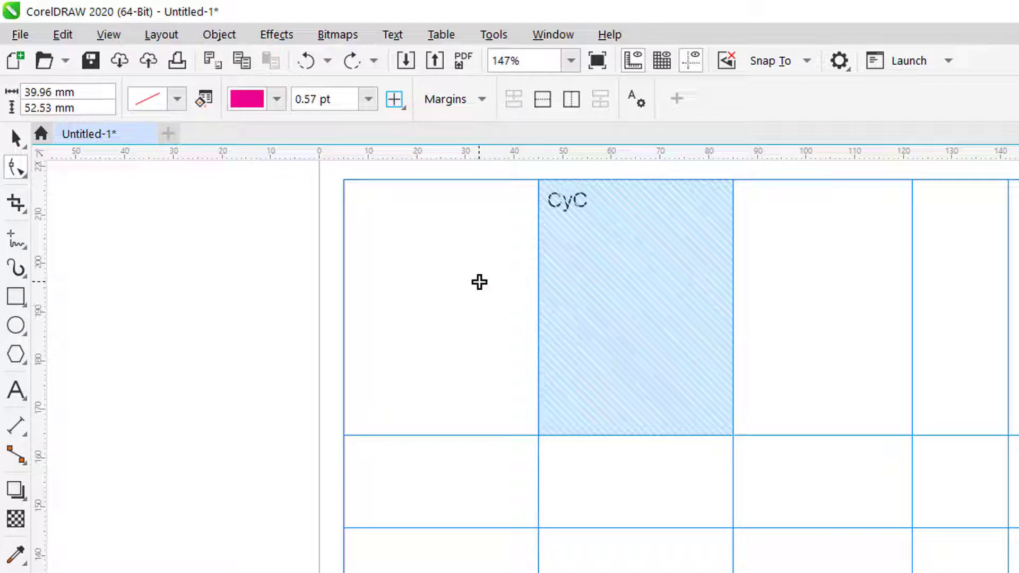
Step: Move the border between the table's first and second rows up, making the first row about 38 mm high
click(479, 282)
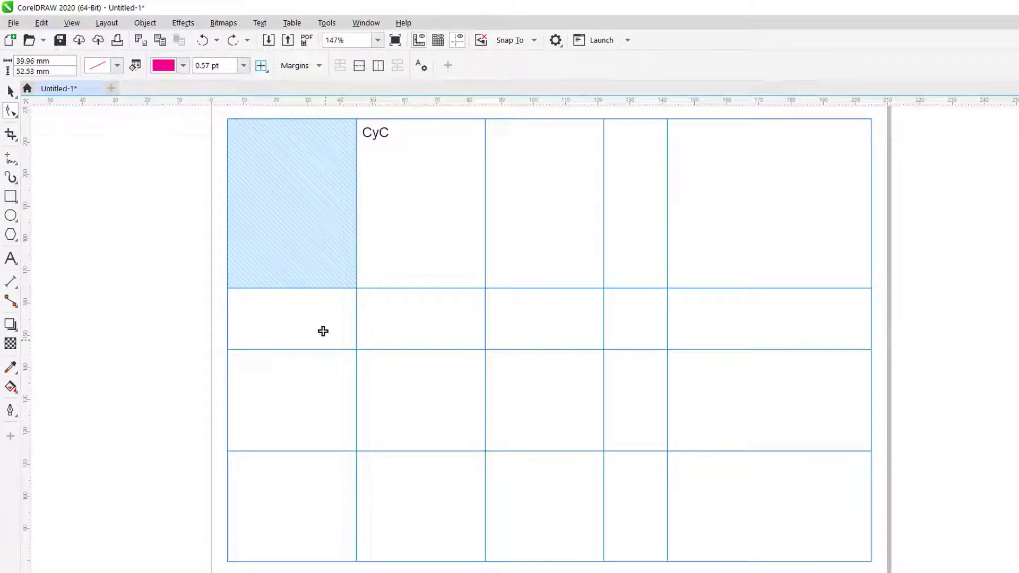
click(222, 194)
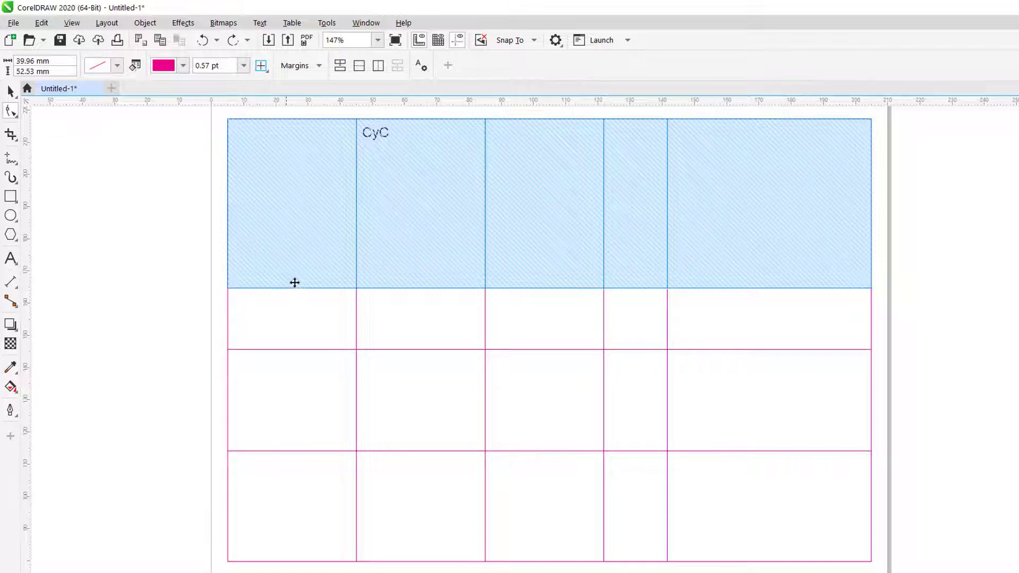
click(276, 308)
drag(324, 288, 318, 242)
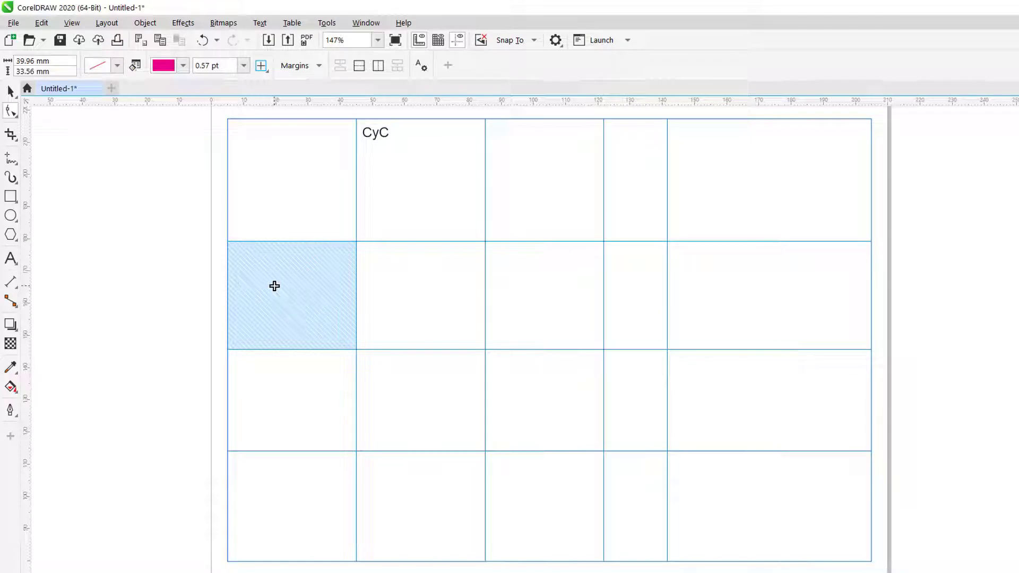
Step: Select the table's first two rows and move the border between them down, making the first row about 57 mm high
click(222, 182)
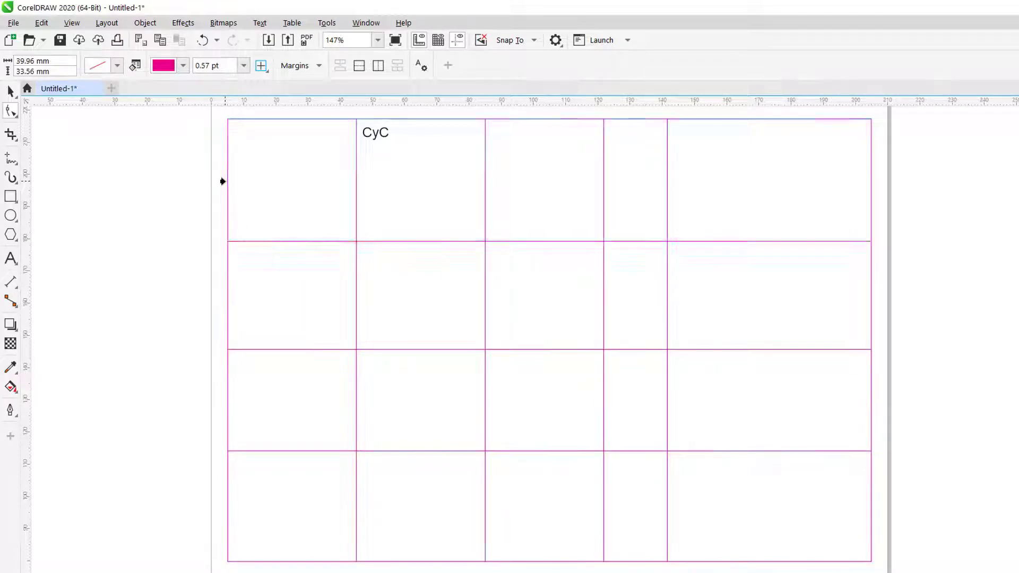
drag(220, 228, 219, 264)
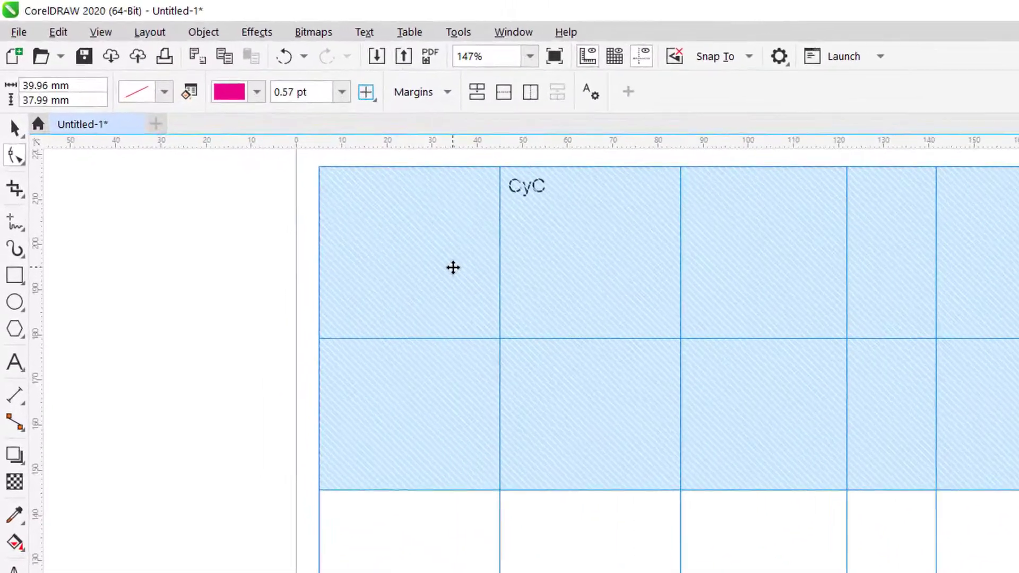
right_click(452, 267)
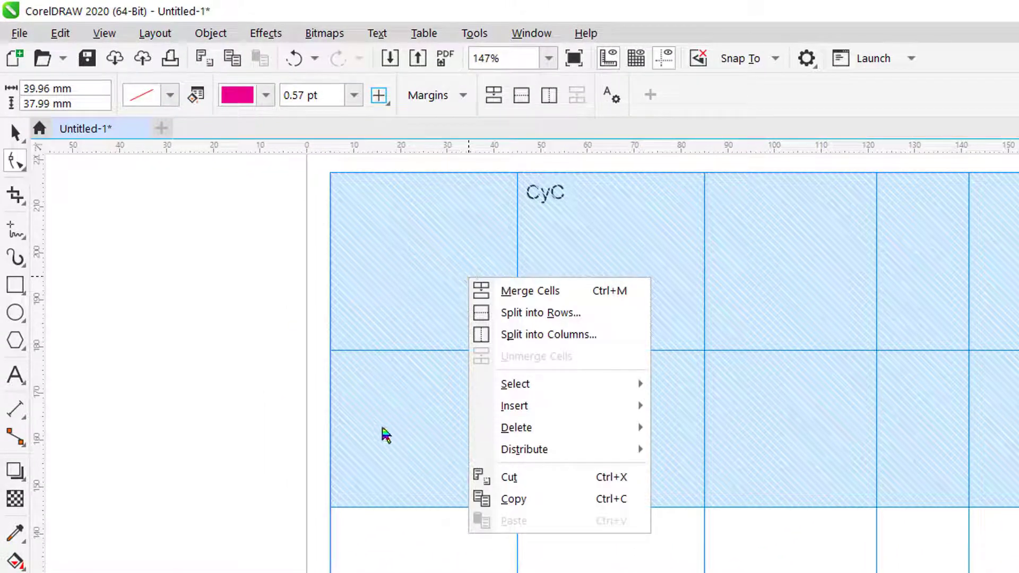
mouse_move(557, 458)
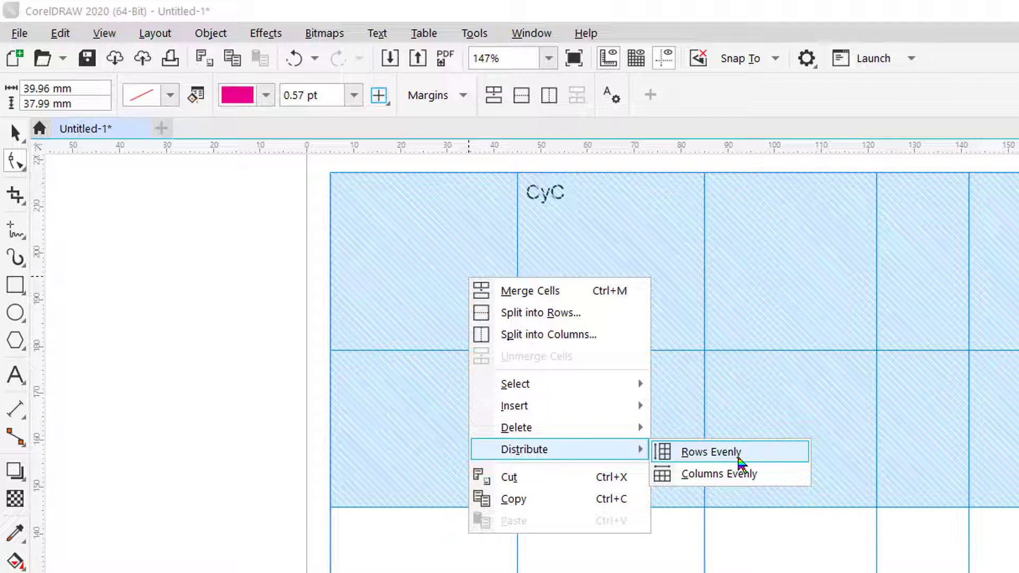
click(723, 405)
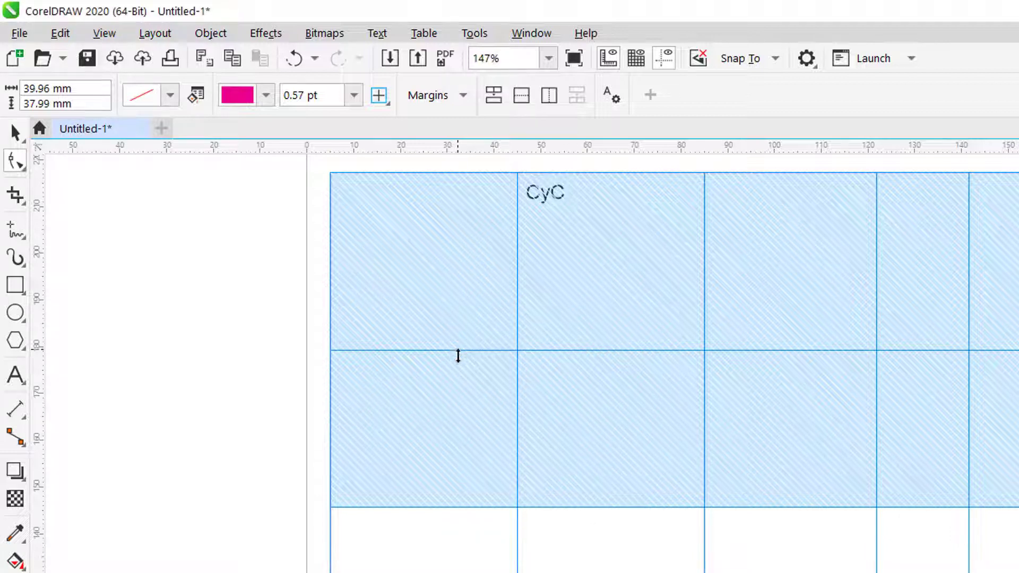
drag(459, 354, 457, 437)
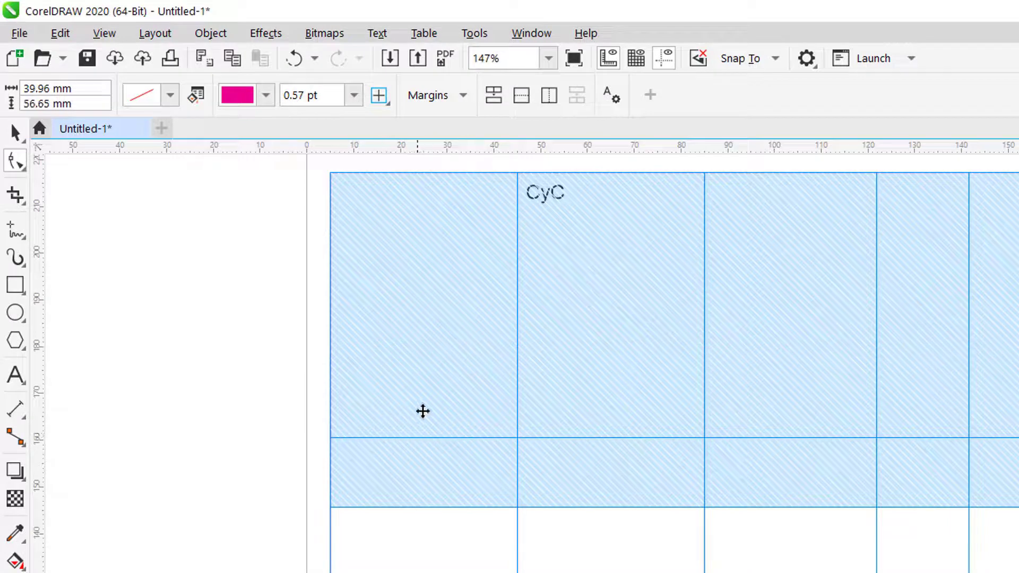
Step: Distribute the two selected rows evenly in height and undo the distribution
right_click(439, 339)
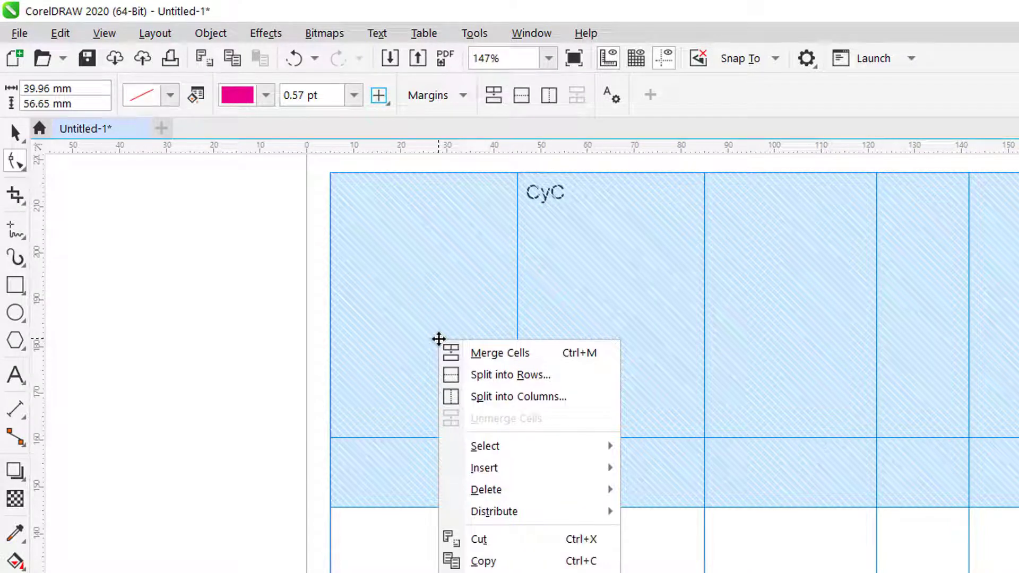
mouse_move(498, 514)
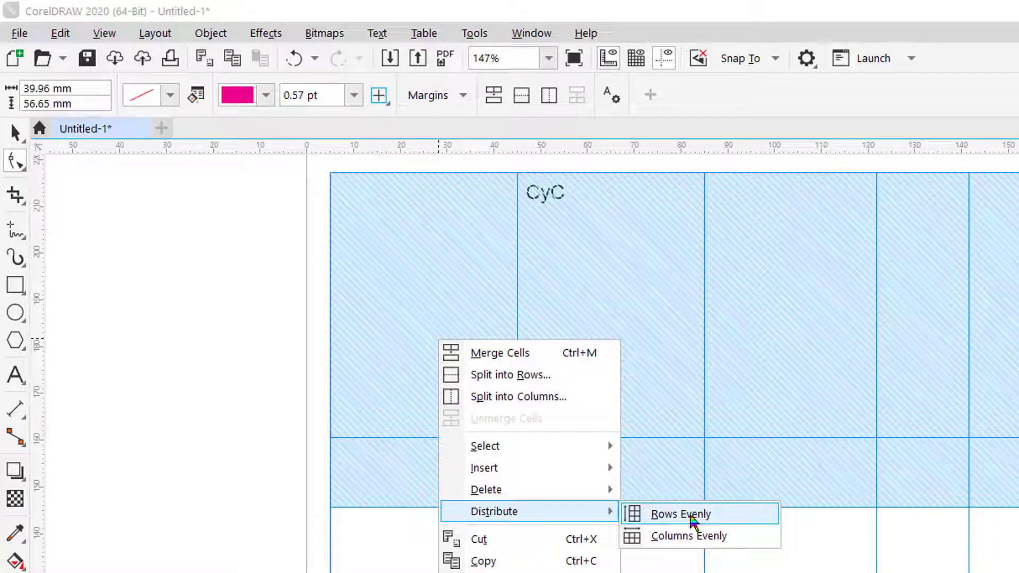
click(693, 516)
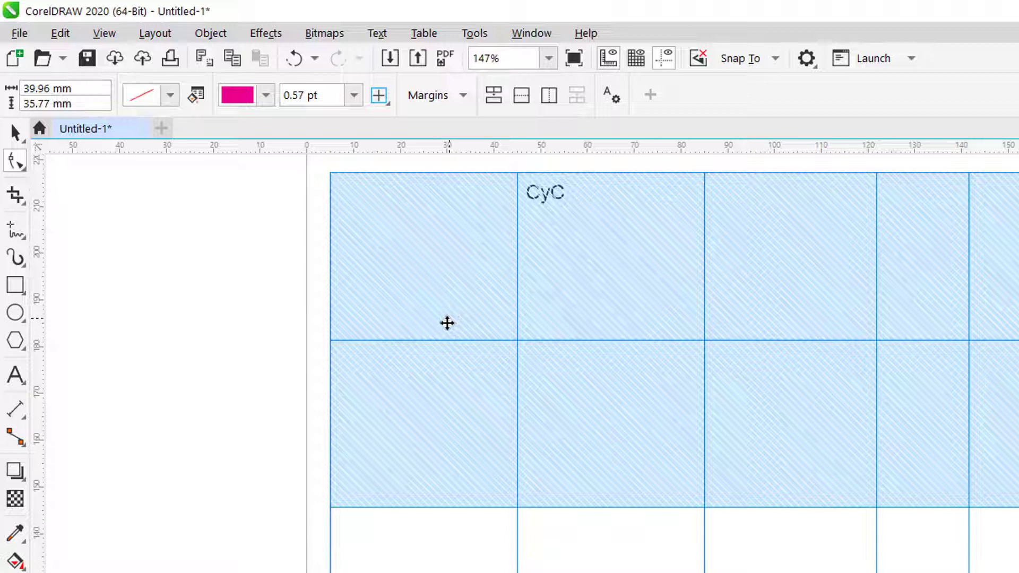
key(ctrl+z)
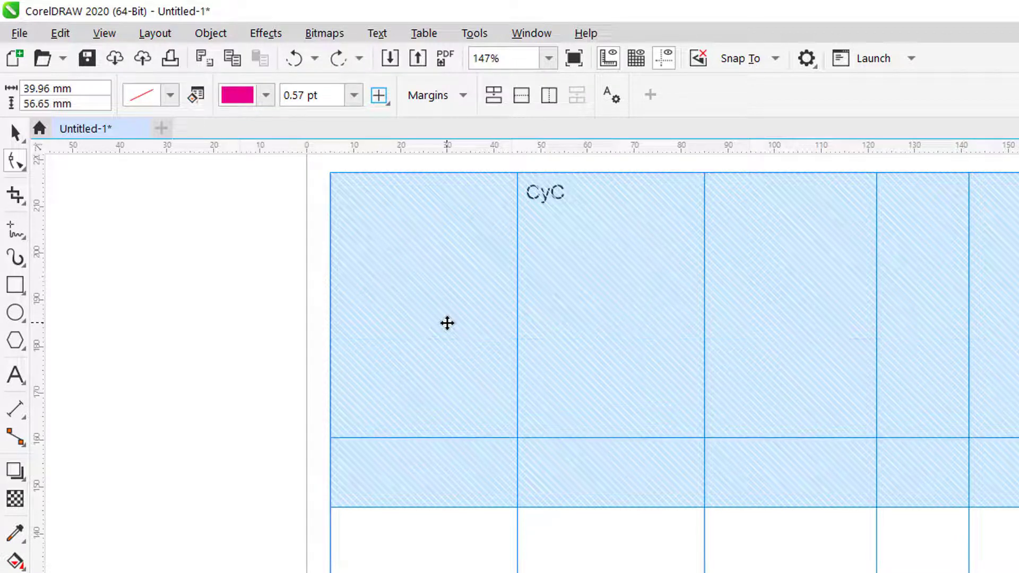
Step: Distribute the table's third and fourth columns evenly, undo the distribution and clear the selection
click(497, 527)
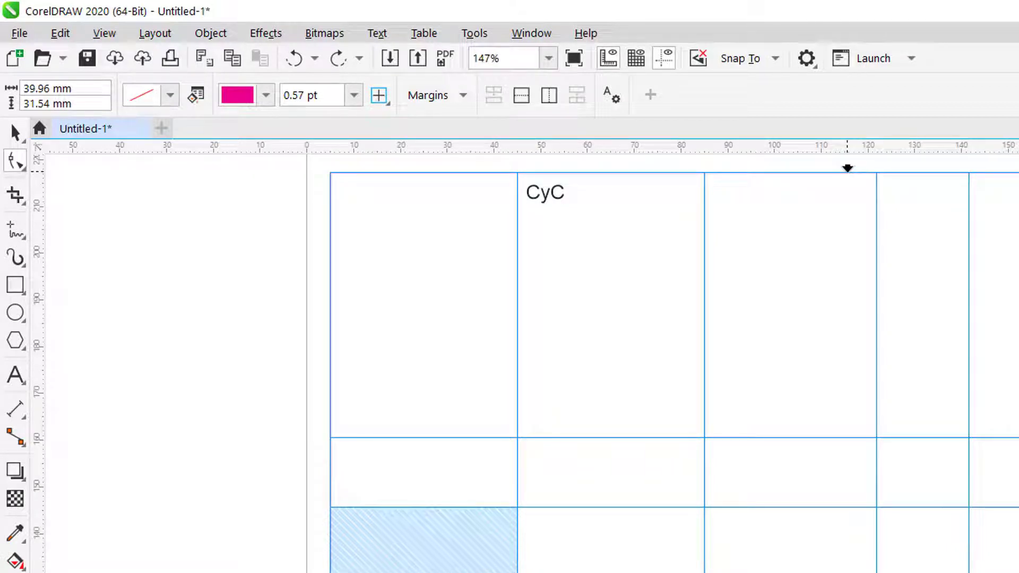
drag(847, 168, 895, 168)
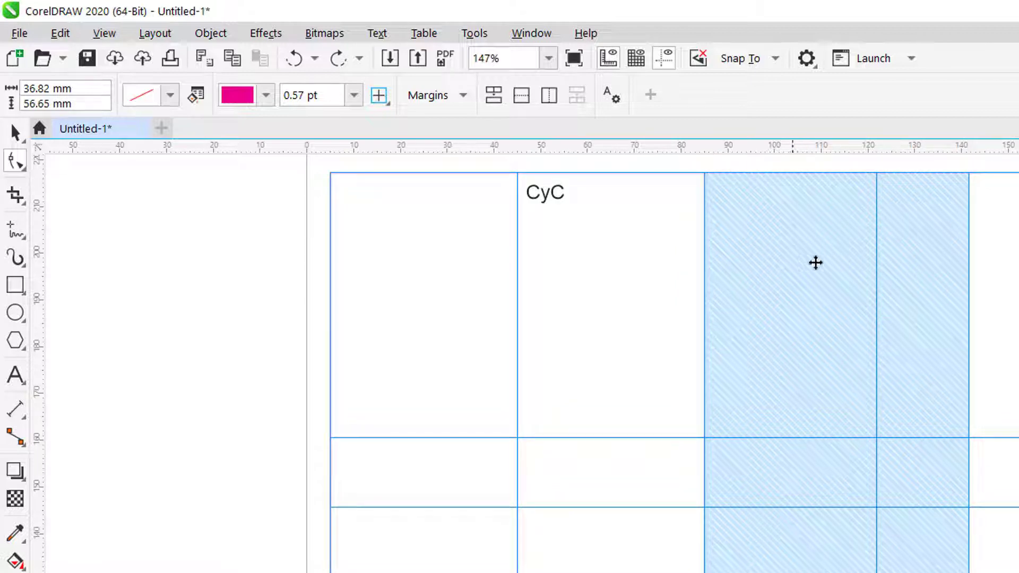
right_click(823, 255)
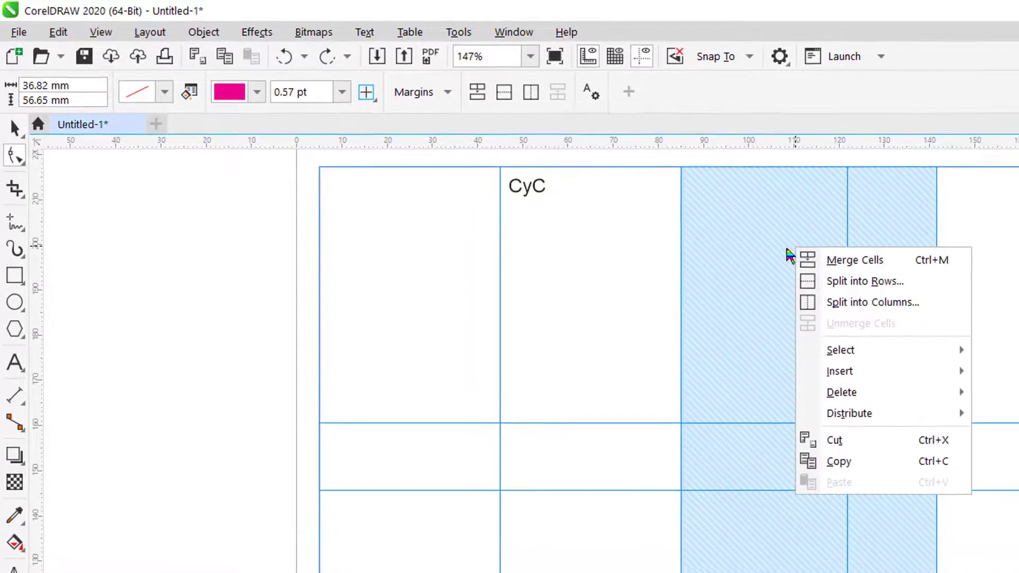
mouse_move(801, 383)
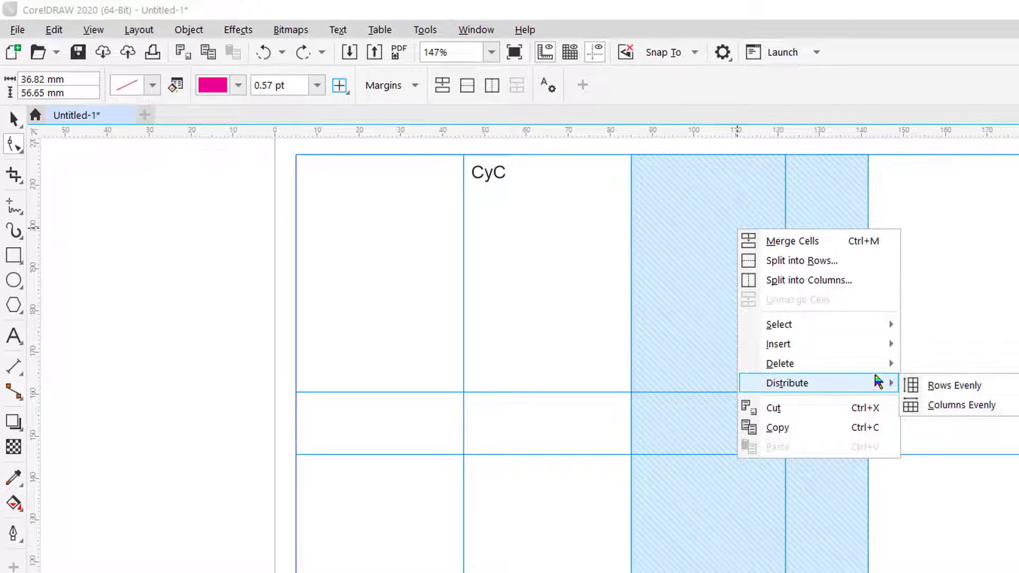
click(973, 409)
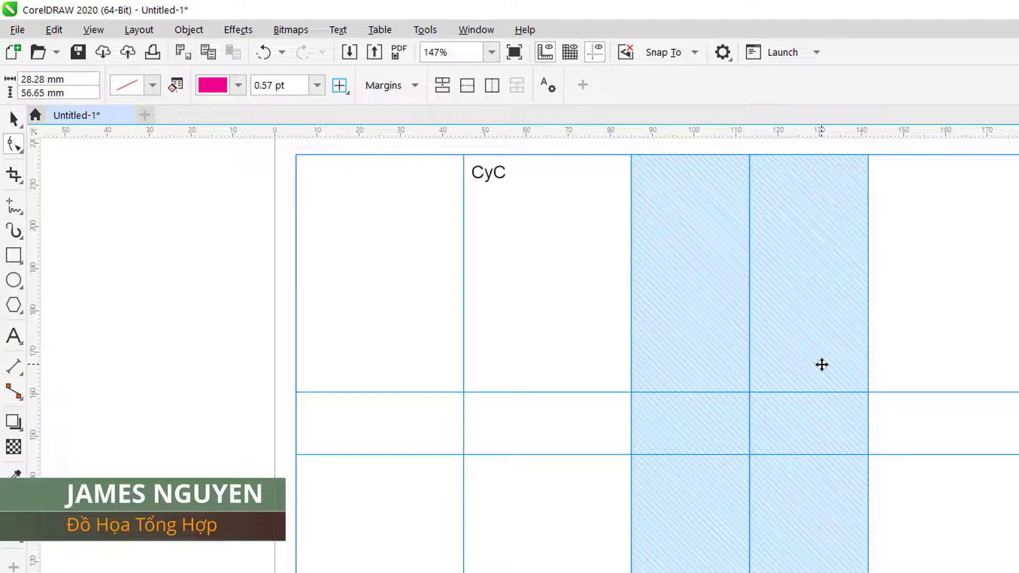
key(ctrl+z)
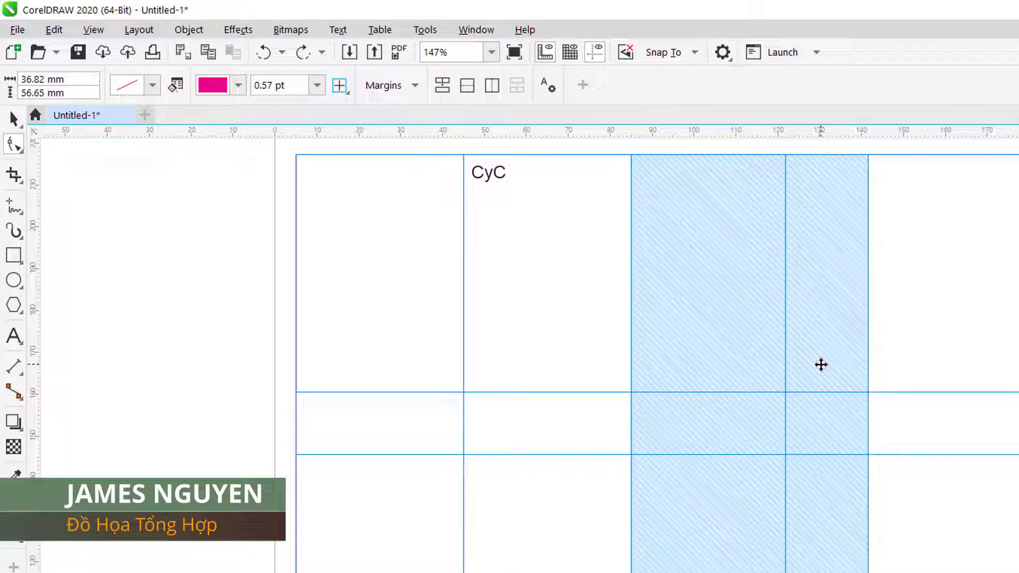
click(244, 272)
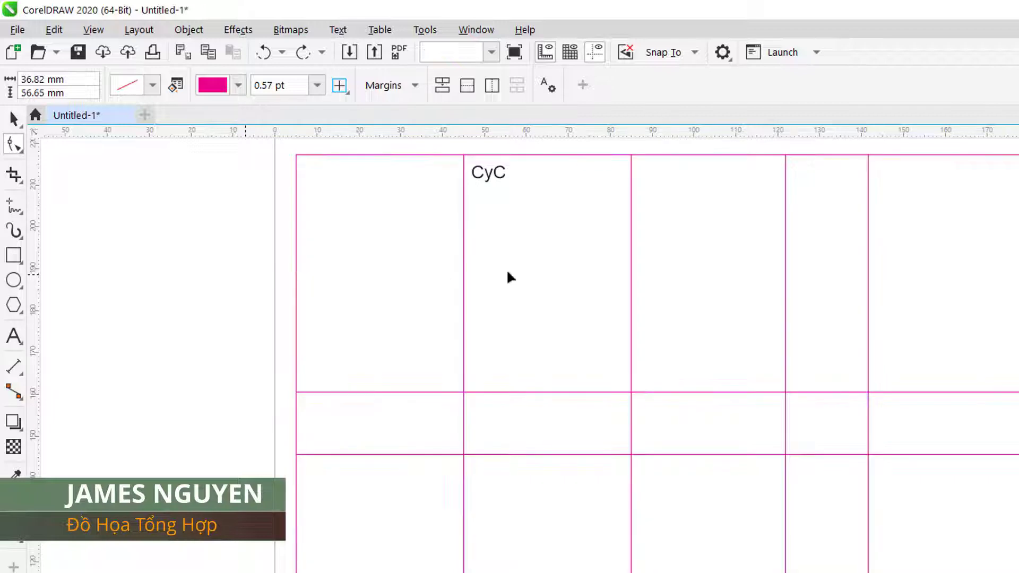
Step: Select the table's top-left cell, extend the selection to the whole table and clear it
click(485, 176)
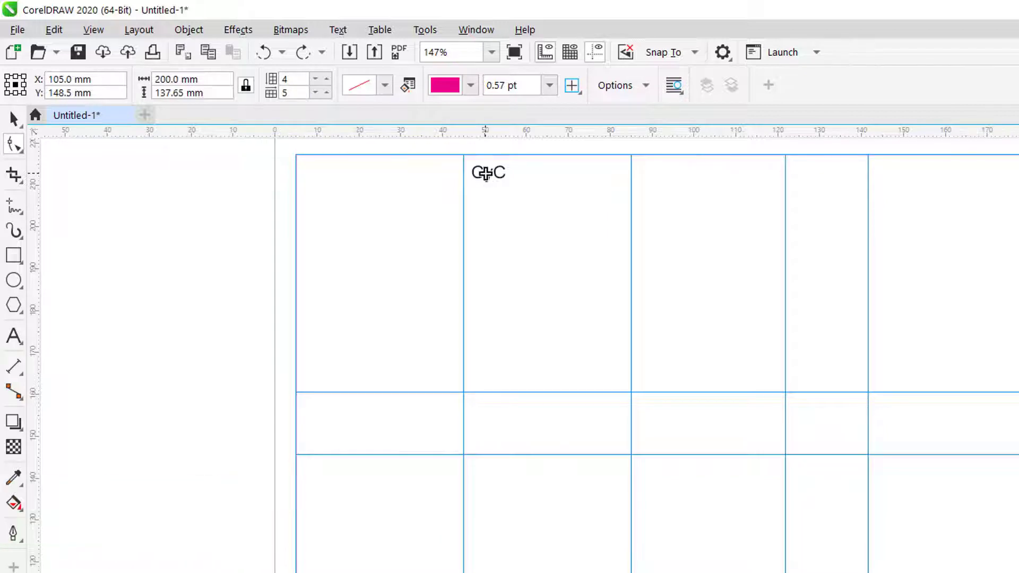
click(518, 177)
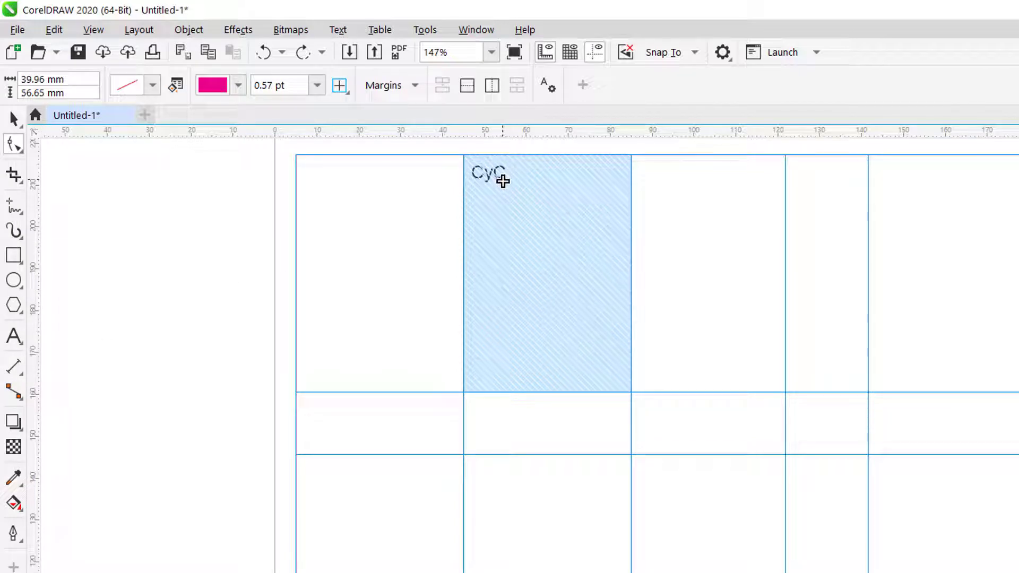
click(444, 182)
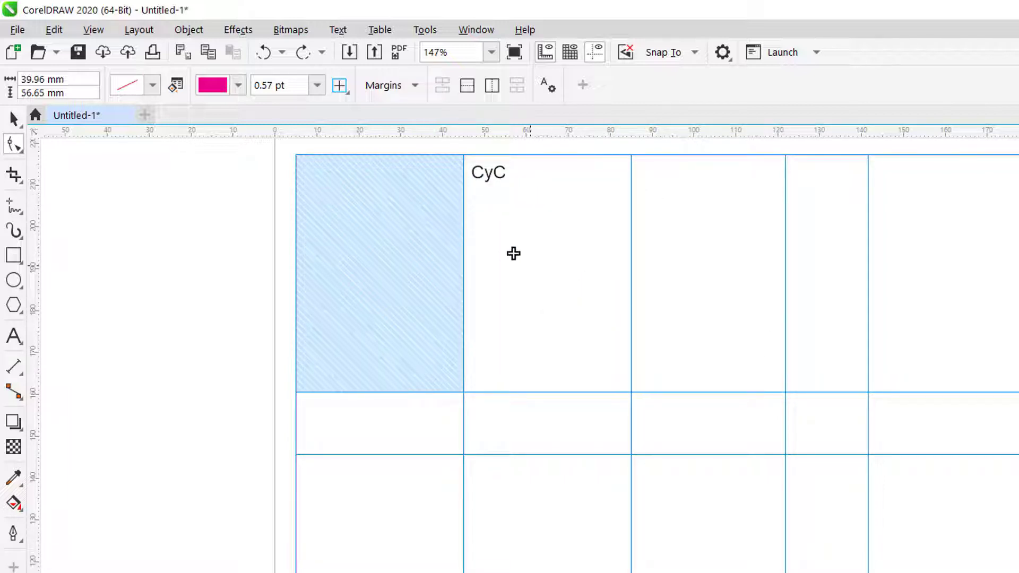
click(510, 195)
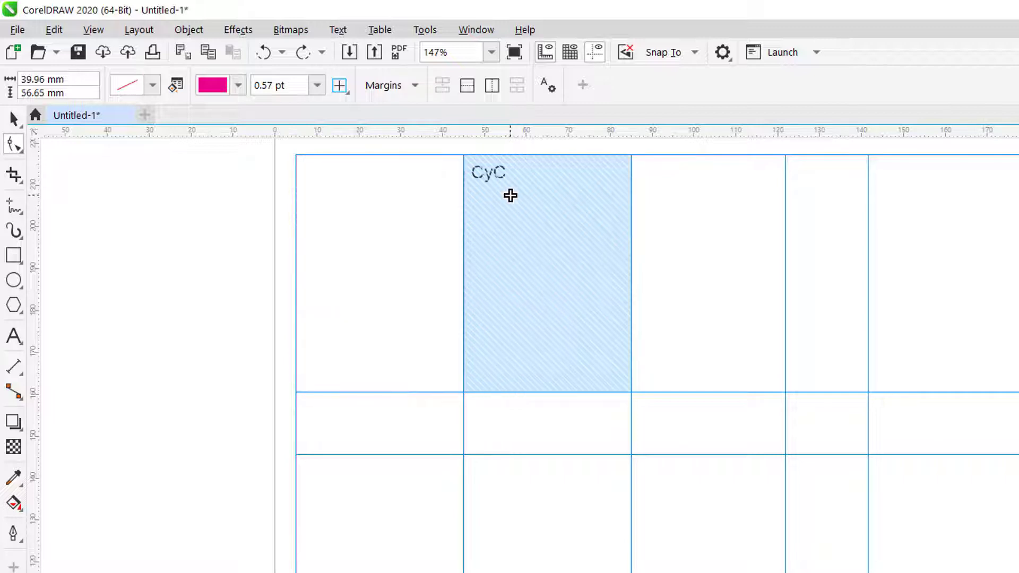
click(421, 208)
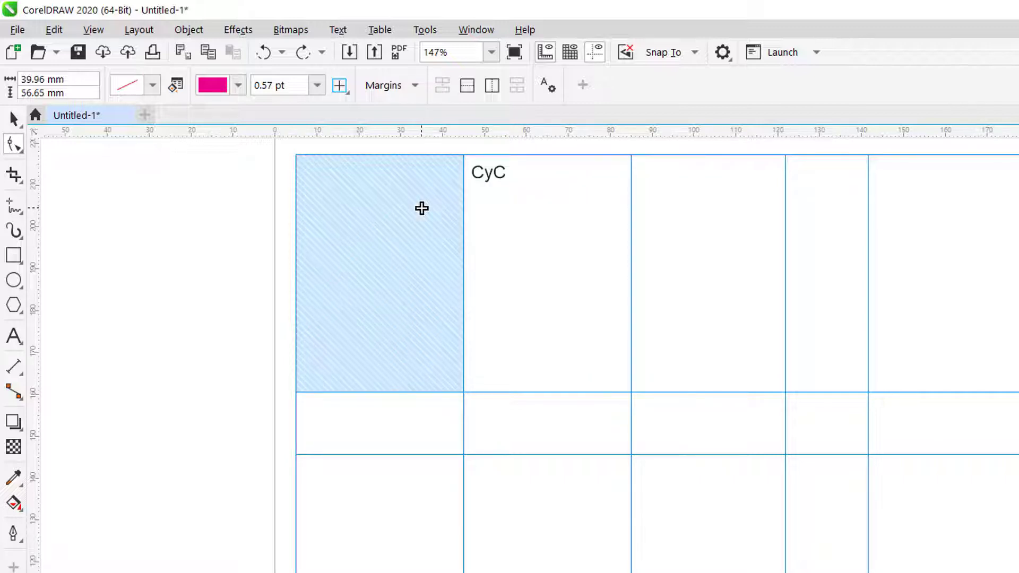
right_click(421, 208)
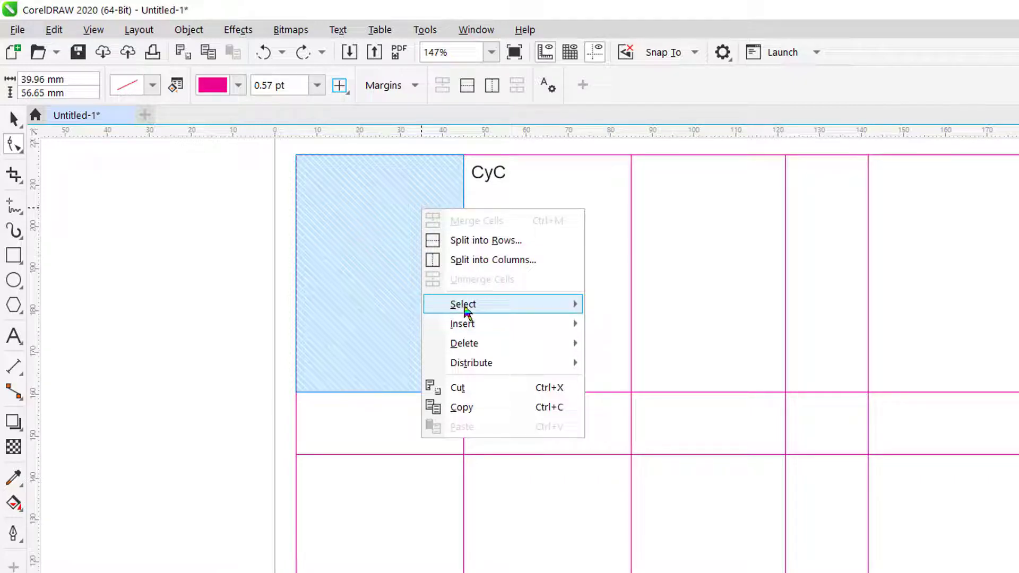
mouse_move(503, 309)
click(605, 365)
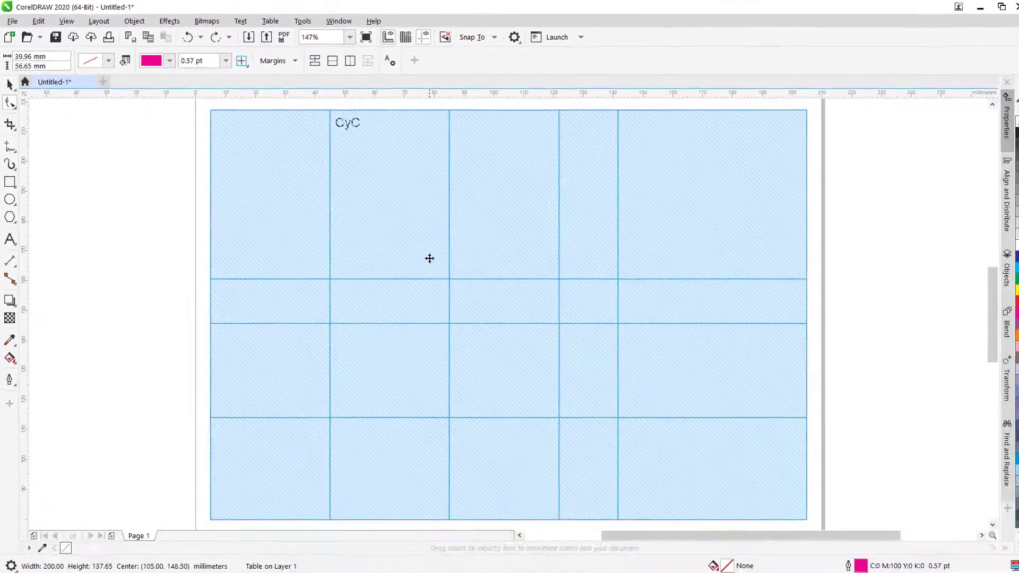
click(178, 141)
Step: Place the text cursor in the CyC cell with the Text tool and return to the Shape tool
click(346, 124)
click(10, 237)
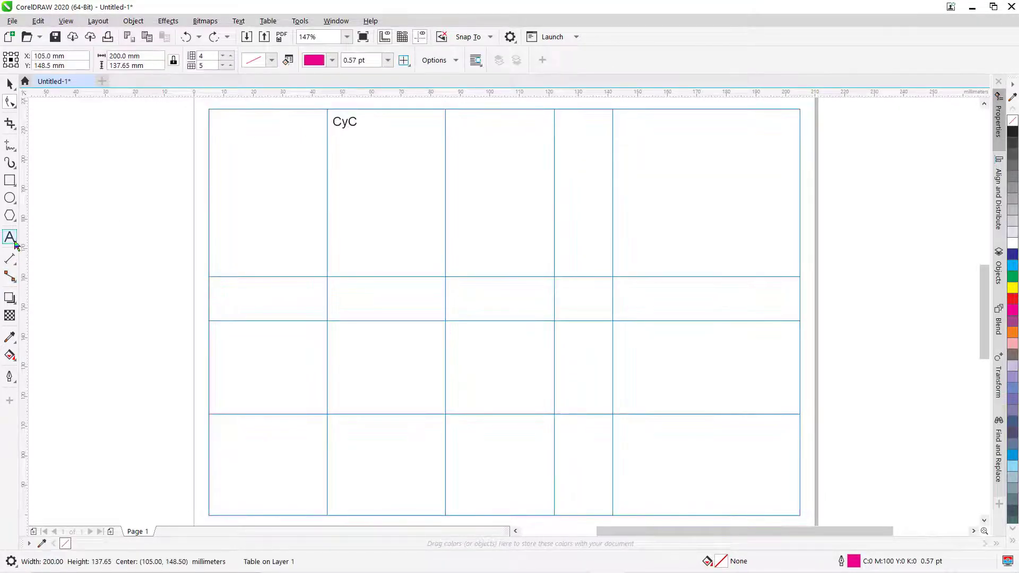
click(342, 122)
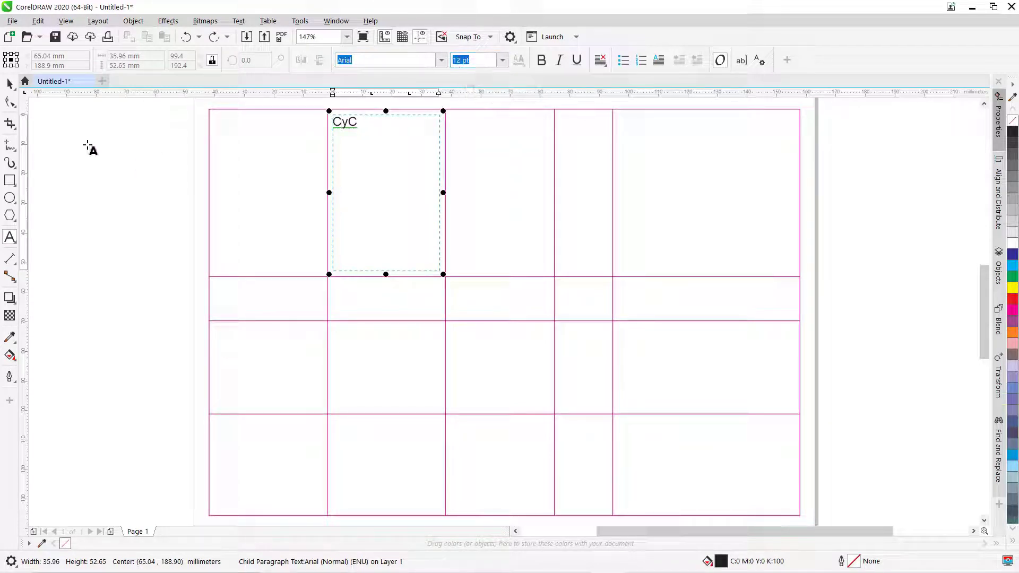
key(F10)
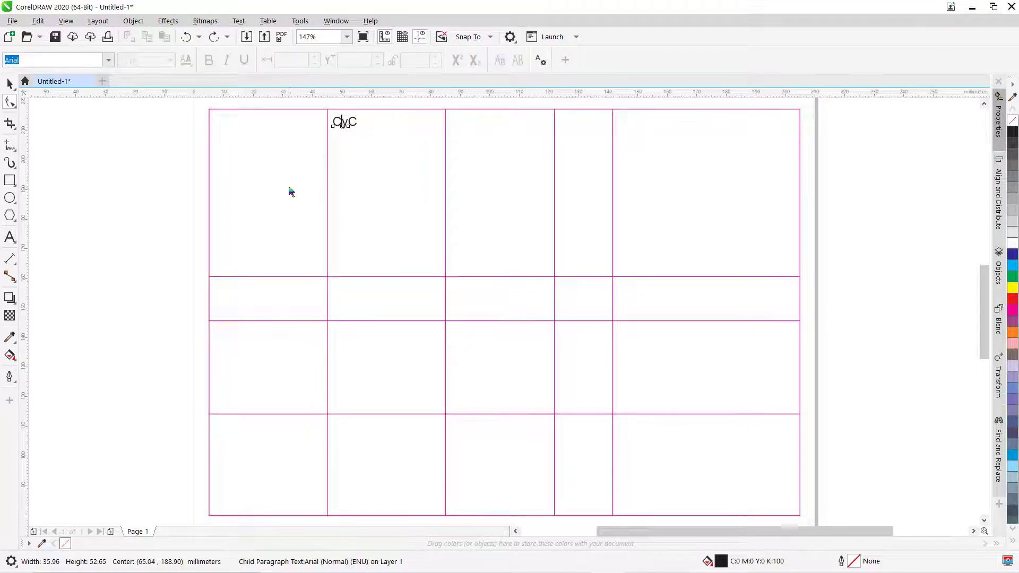
Step: Select the whole table starting from its top-left cell and set the text font to UTM Times
click(288, 185)
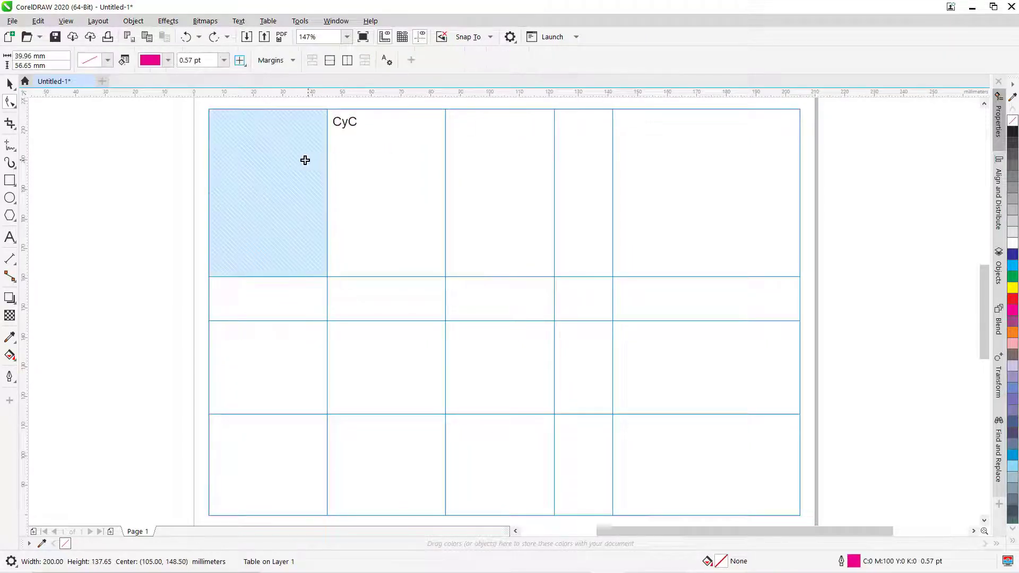
right_click(260, 152)
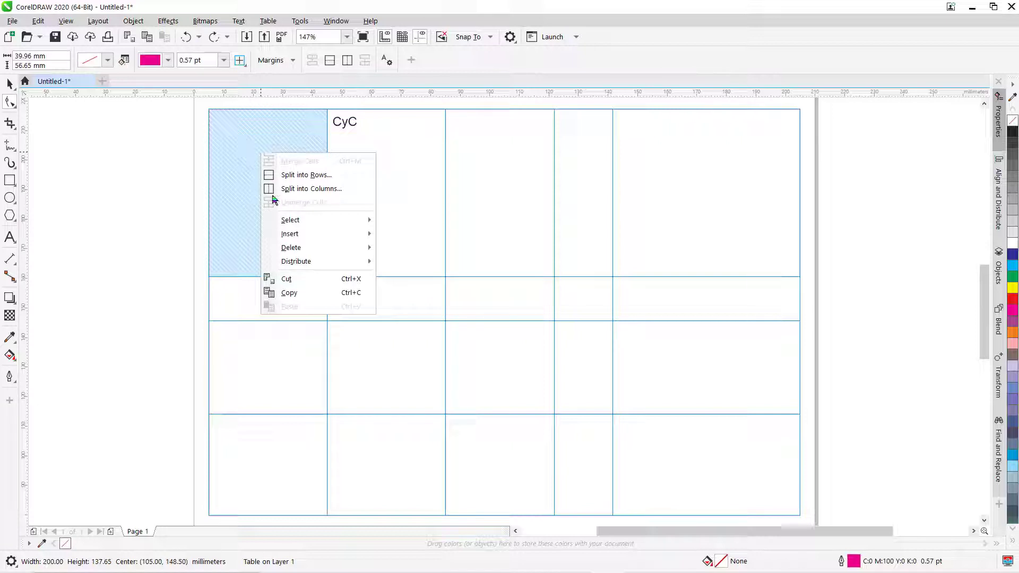
mouse_move(286, 220)
click(405, 264)
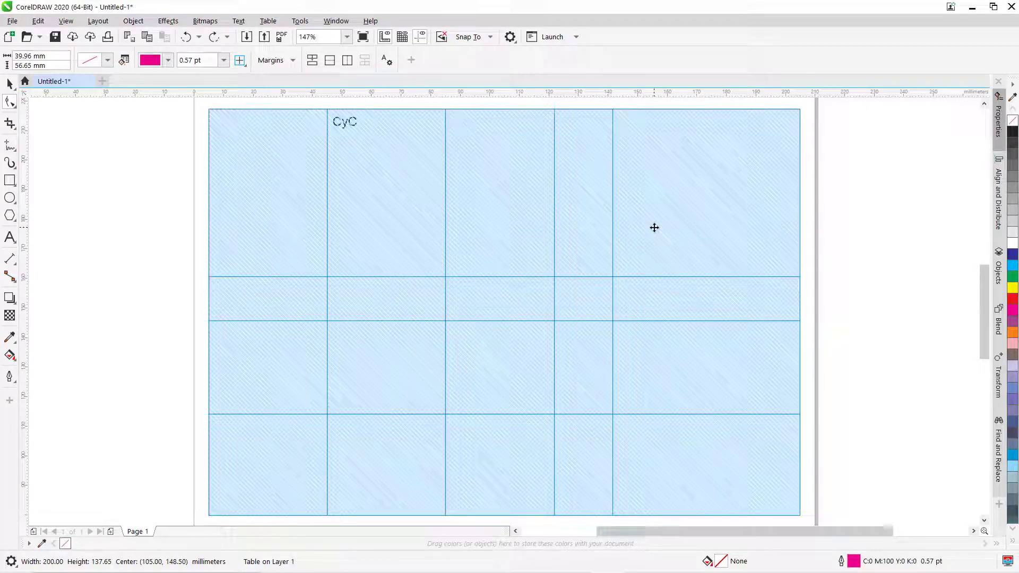
key(ctrl+t)
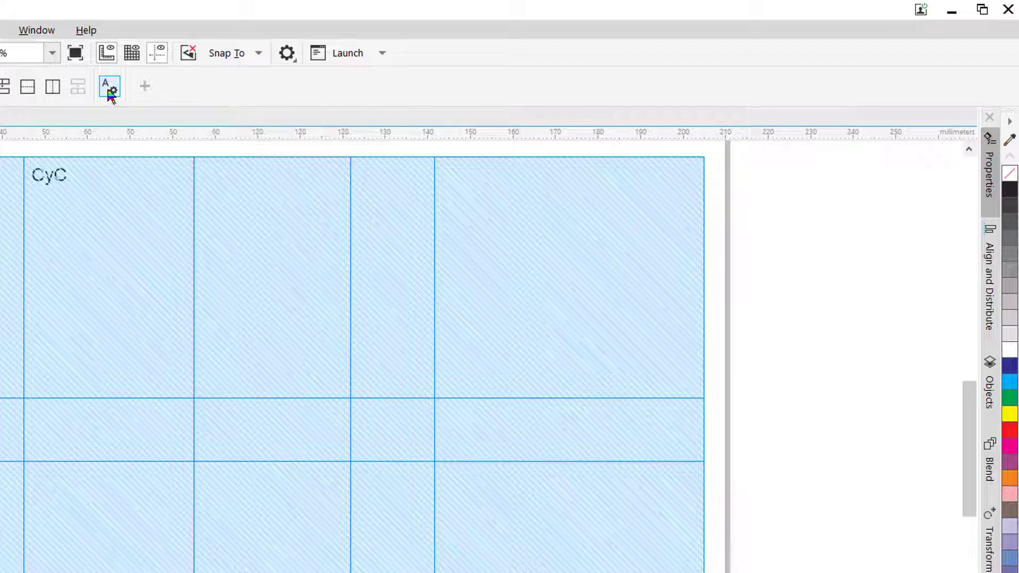
click(109, 87)
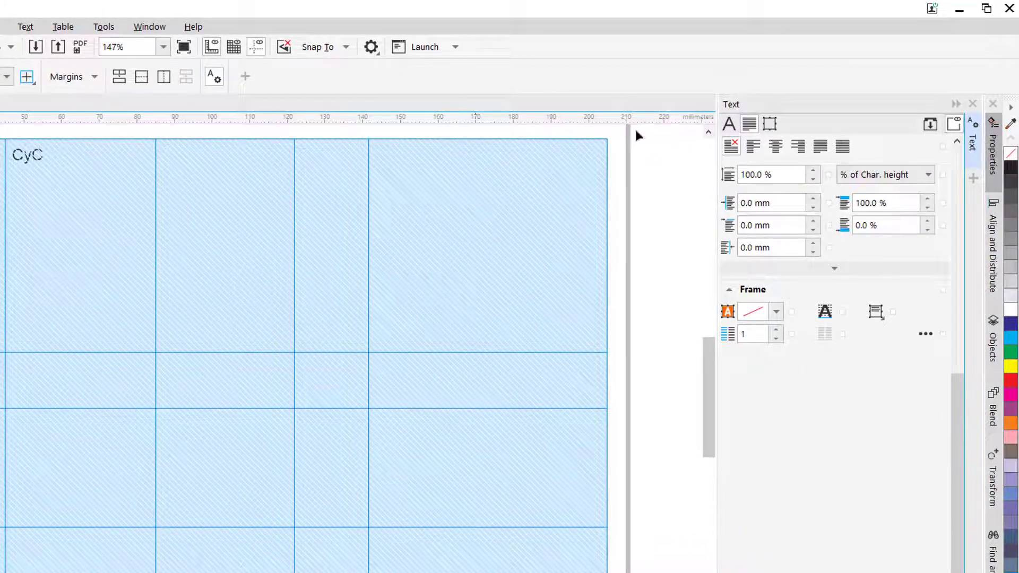
click(729, 127)
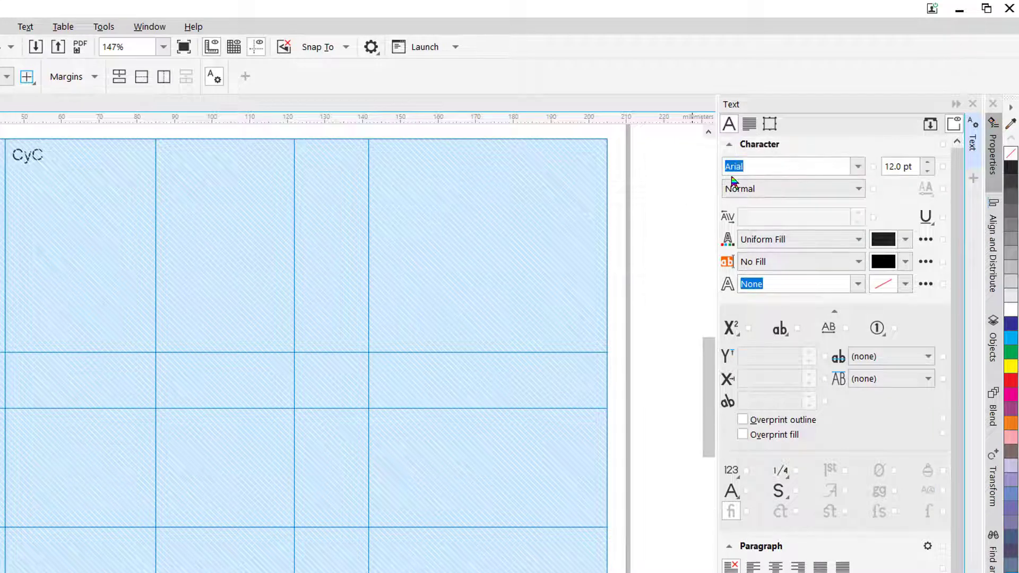
click(858, 168)
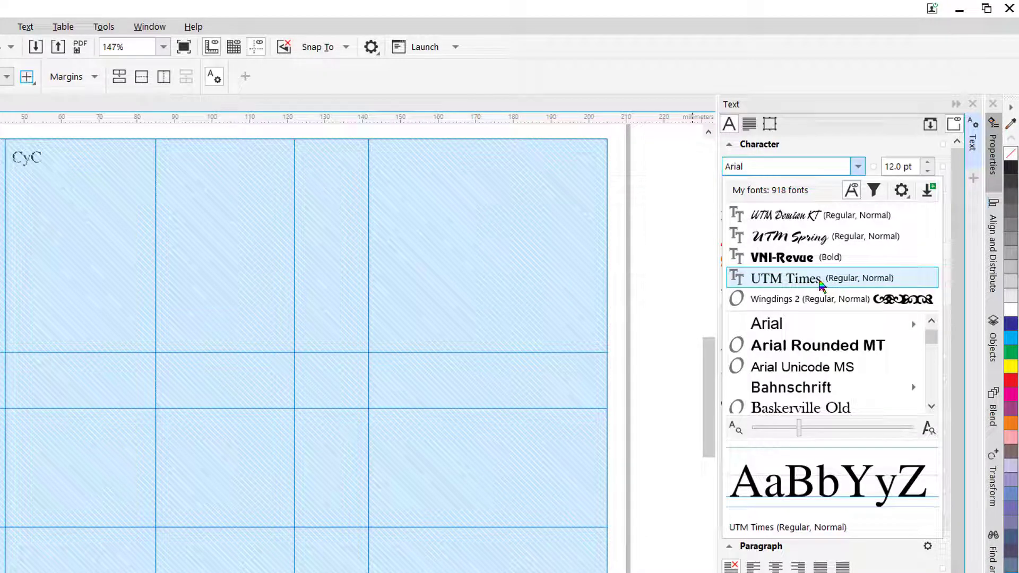
click(821, 284)
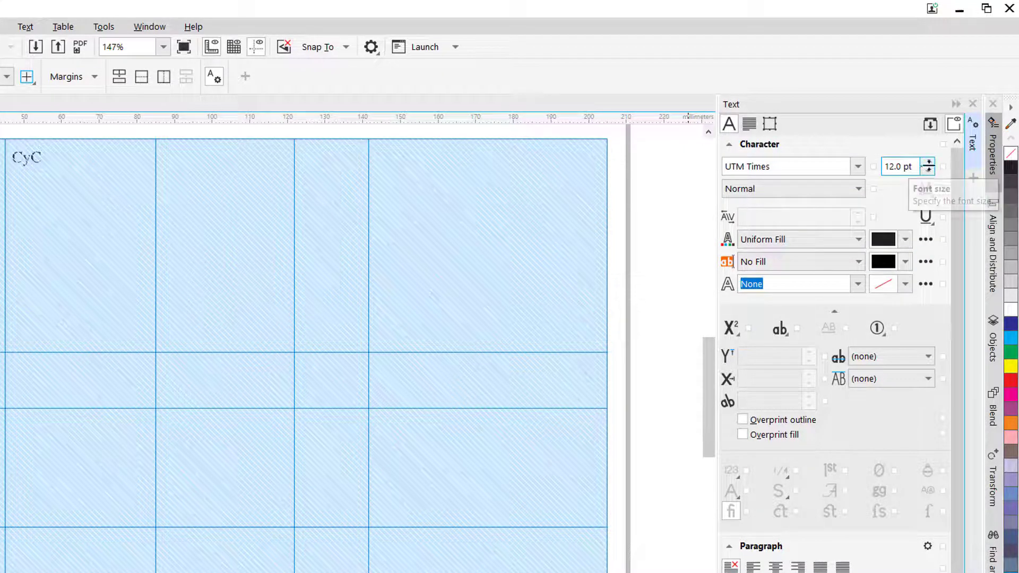
Step: Set the selected table's text size to 14 pt and its font style to Bold
double_click(891, 166)
key(BackSpace)
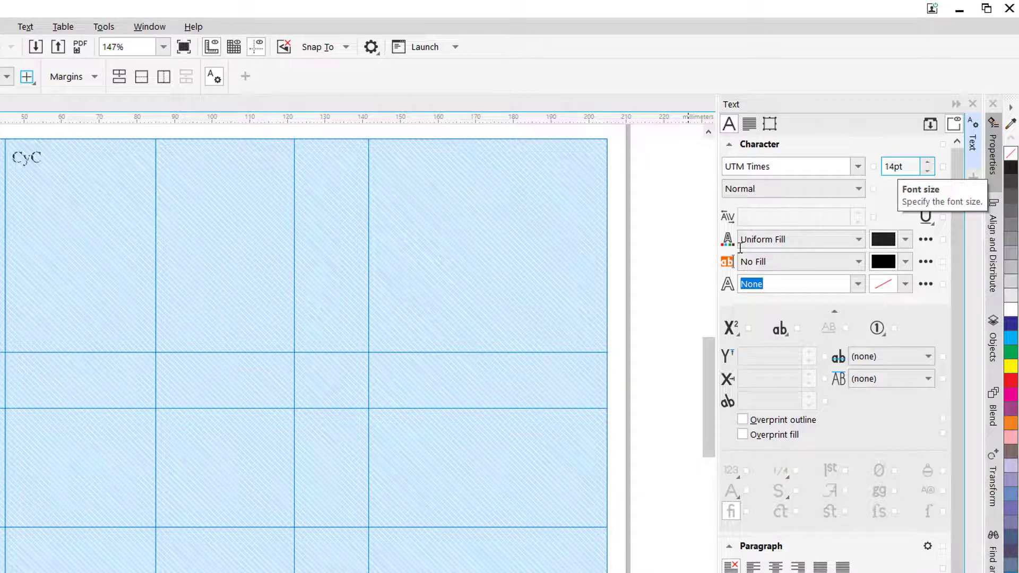
key(Return)
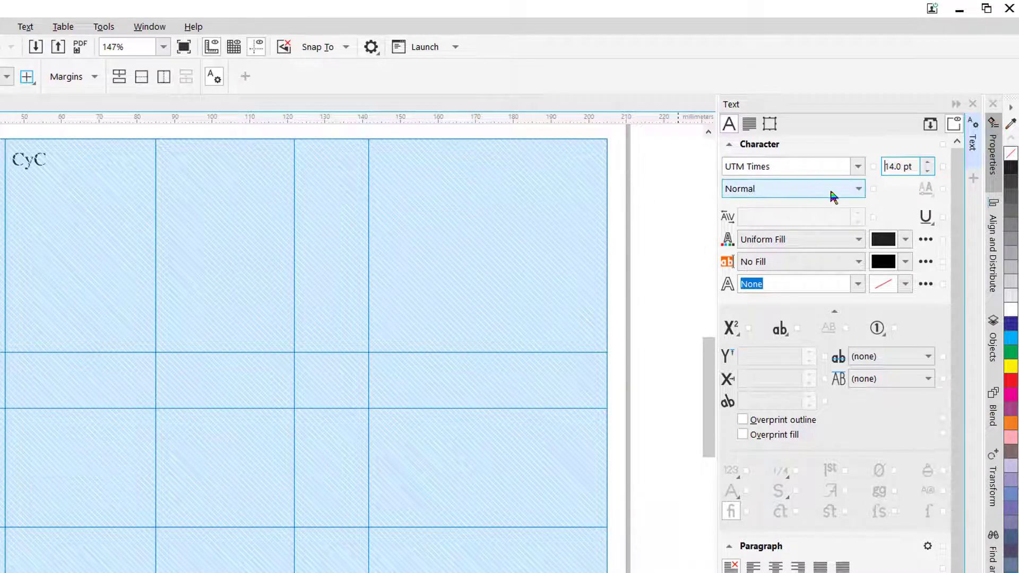
click(857, 190)
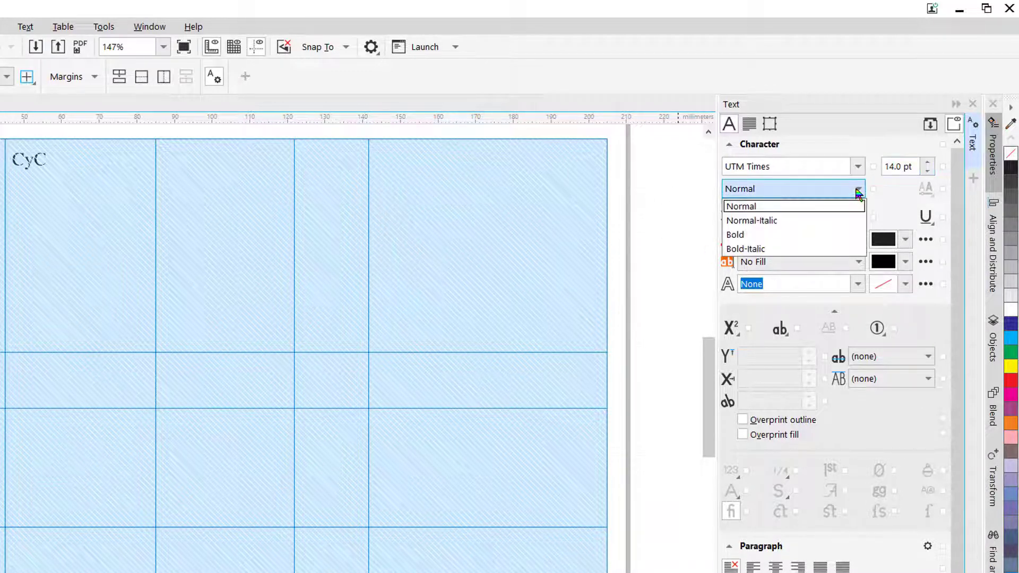
click(752, 235)
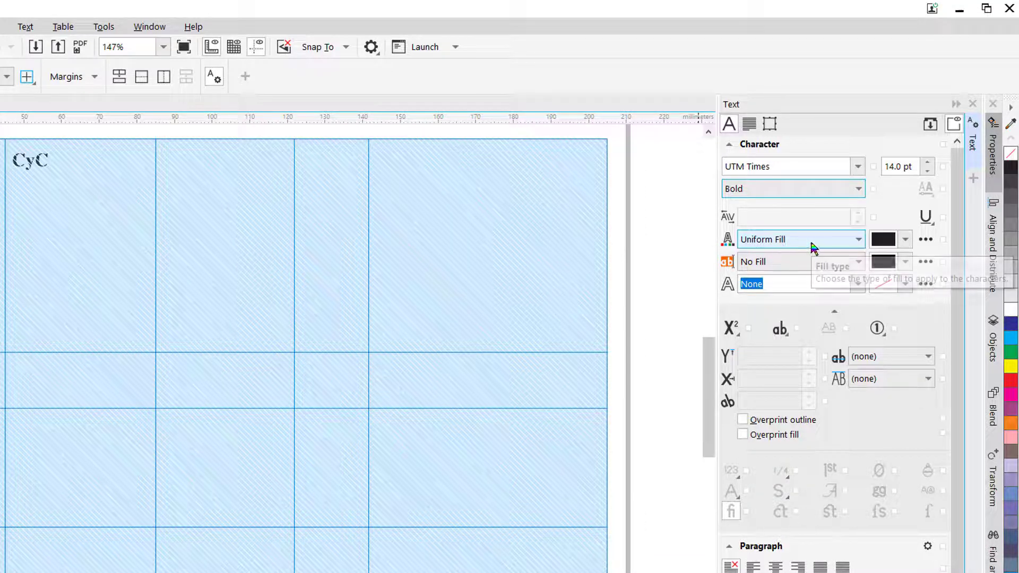
Step: Try to change the uniform fill of the whole table's text to a pinkish red
click(904, 241)
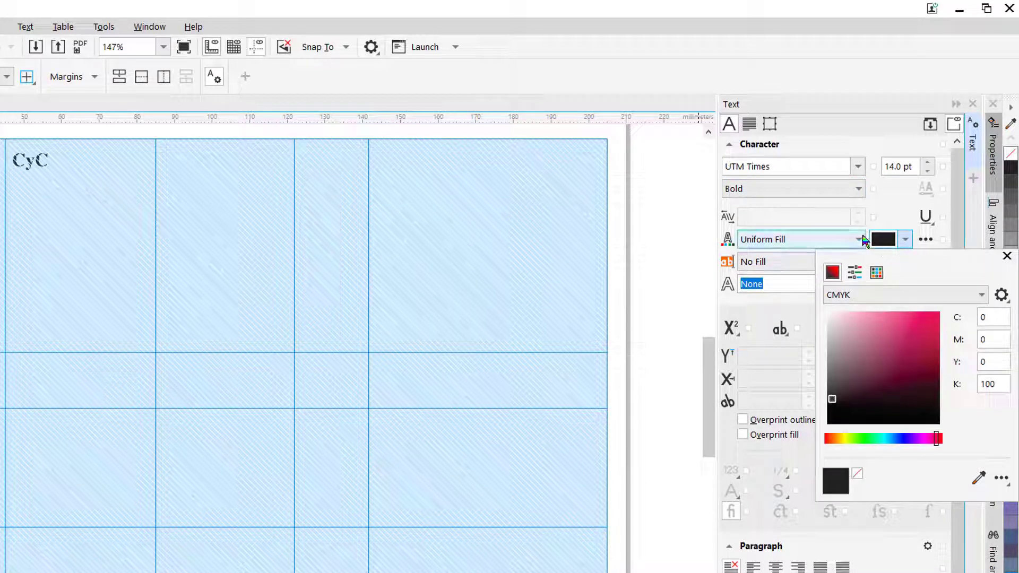
click(905, 242)
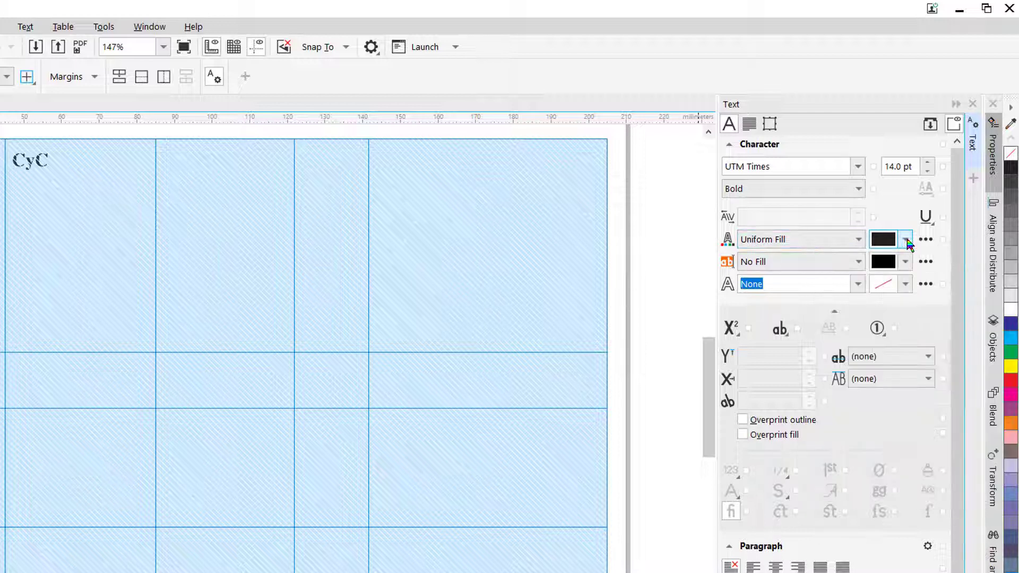
click(905, 241)
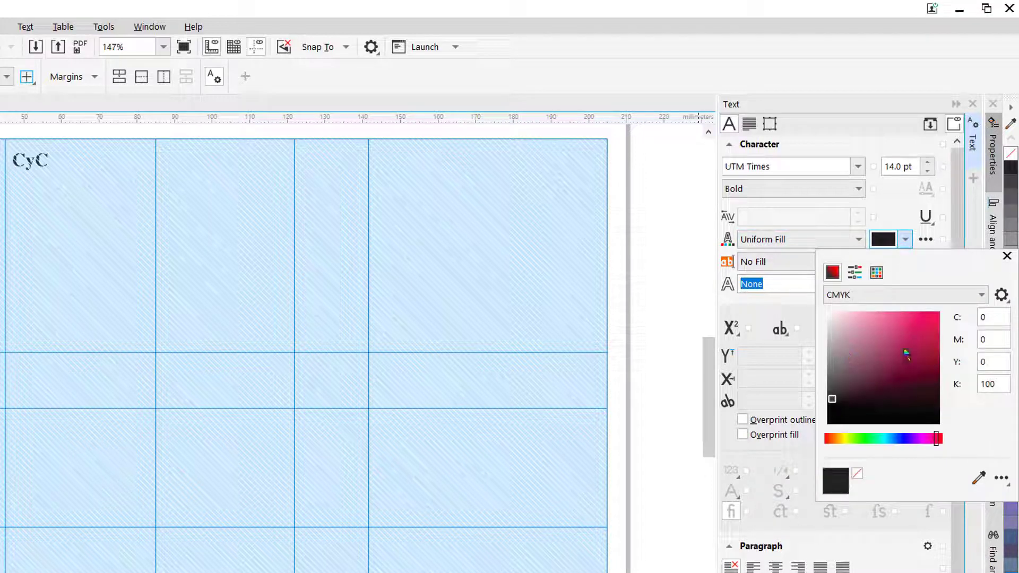
click(924, 320)
click(925, 325)
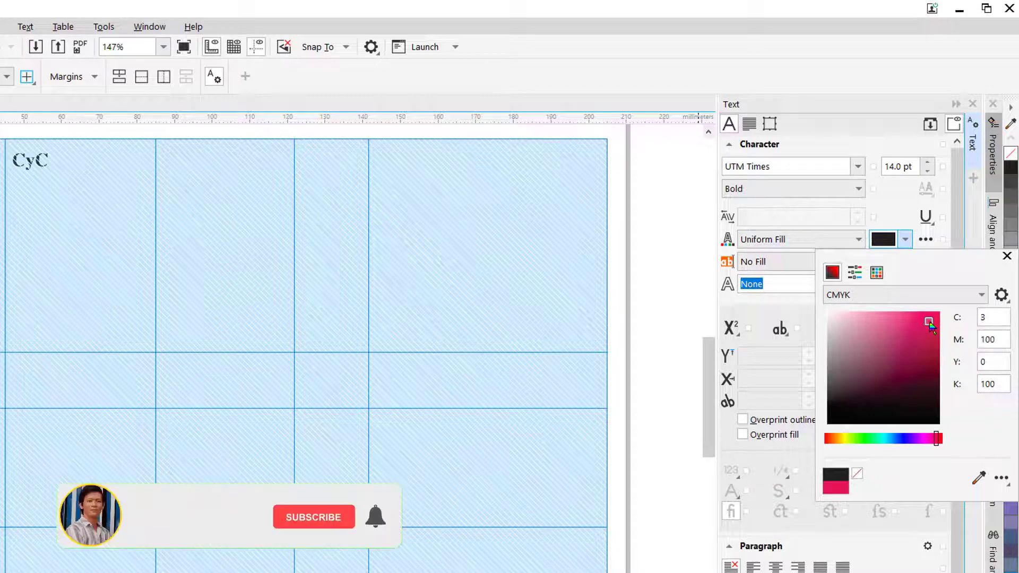
click(670, 202)
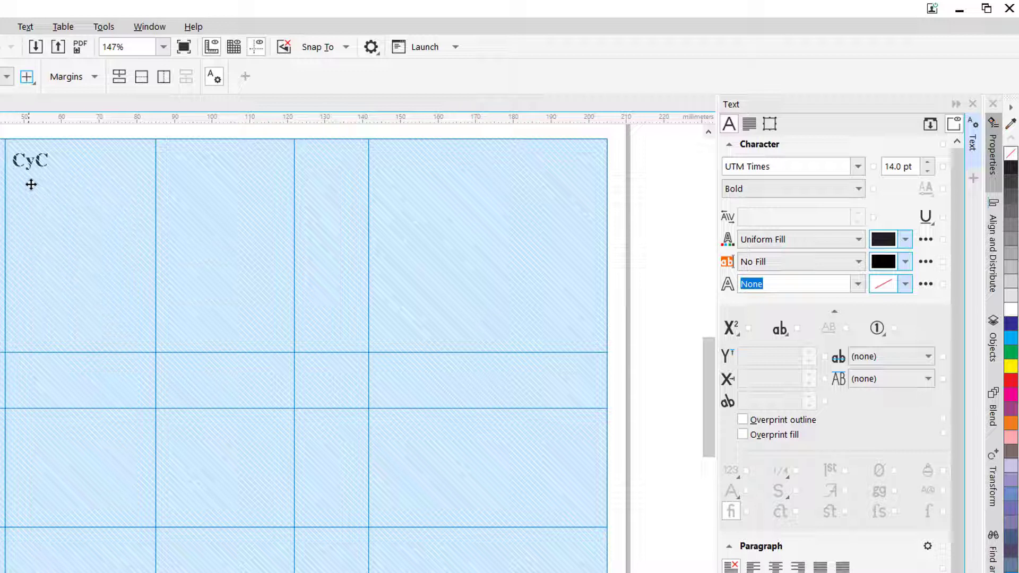
Step: Collapse the text settings, select the word CyC in its cell and colour it red
click(955, 105)
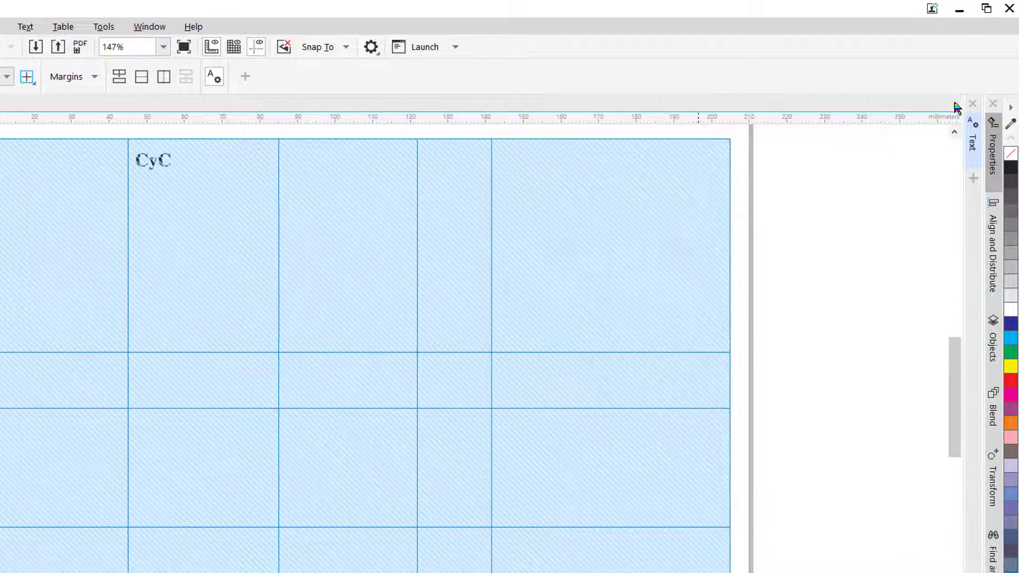
click(807, 201)
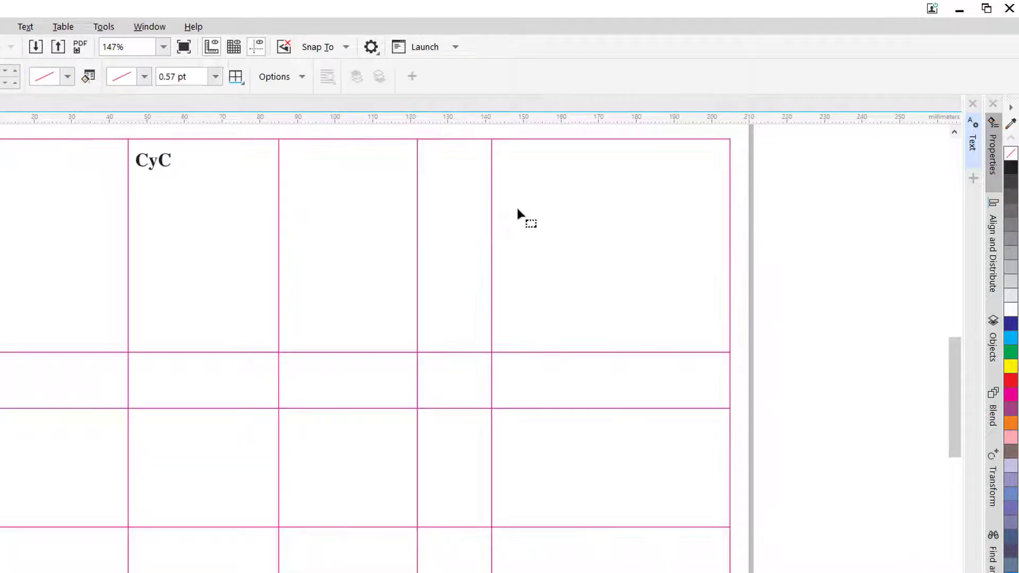
click(152, 164)
click(134, 168)
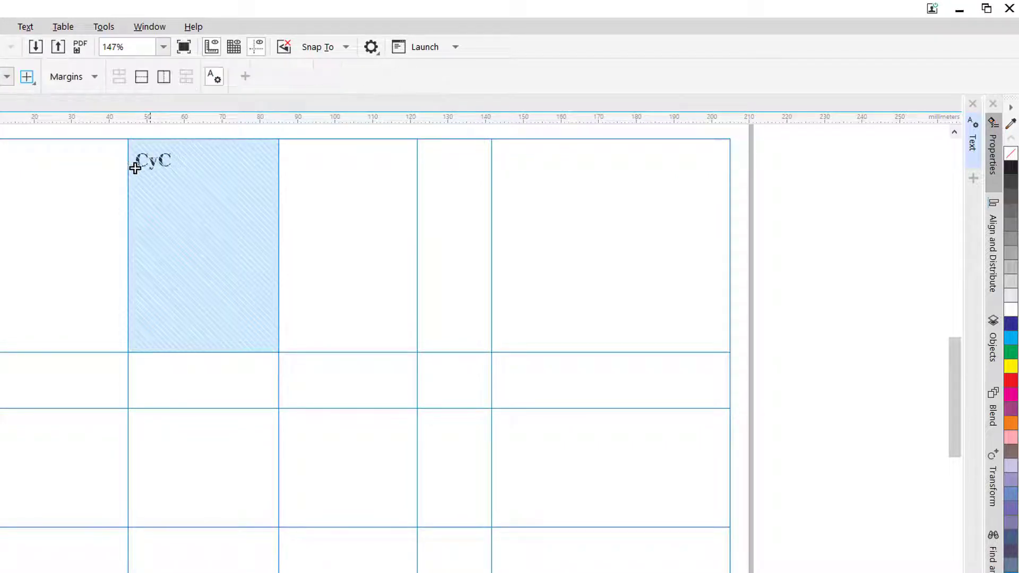
click(171, 160)
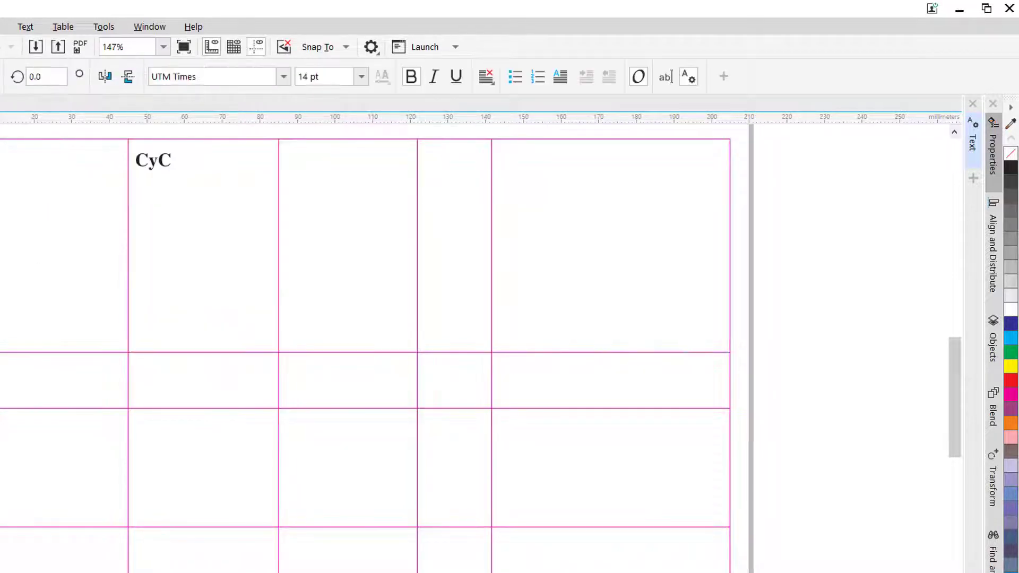
double_click(159, 161)
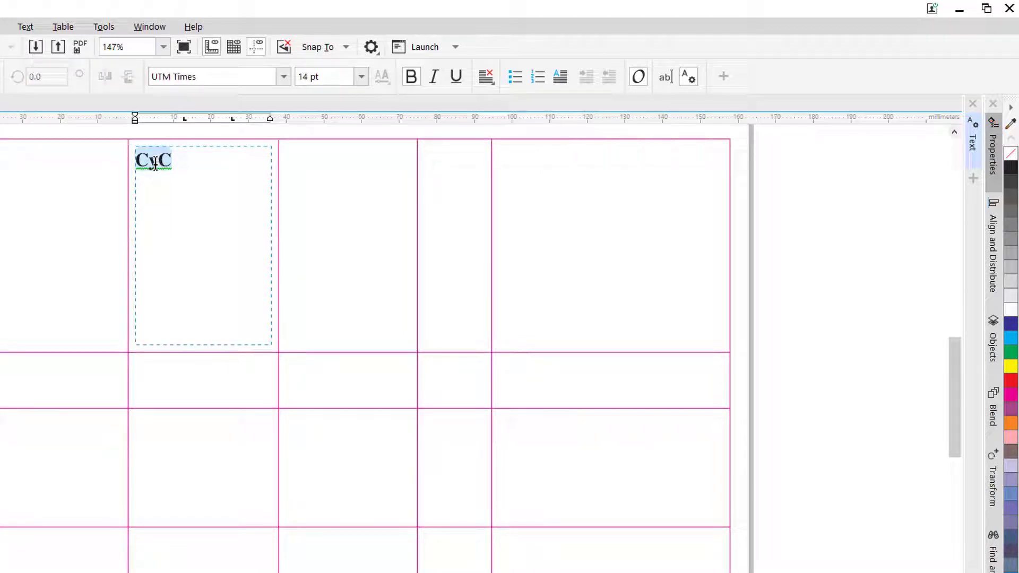
click(1011, 381)
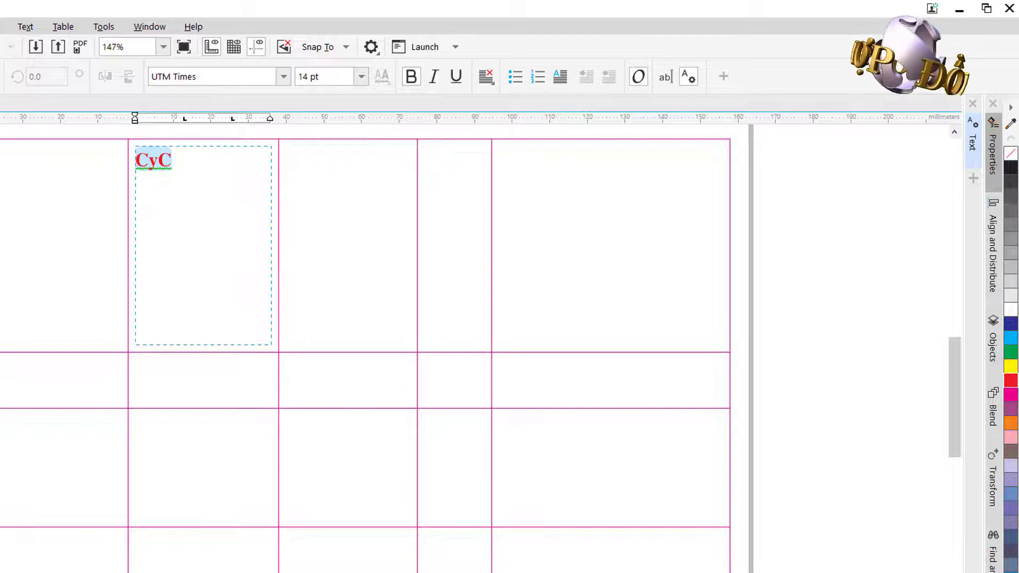
Step: Place the text cursor in the empty cell beside CyC, in the table's first column
click(107, 173)
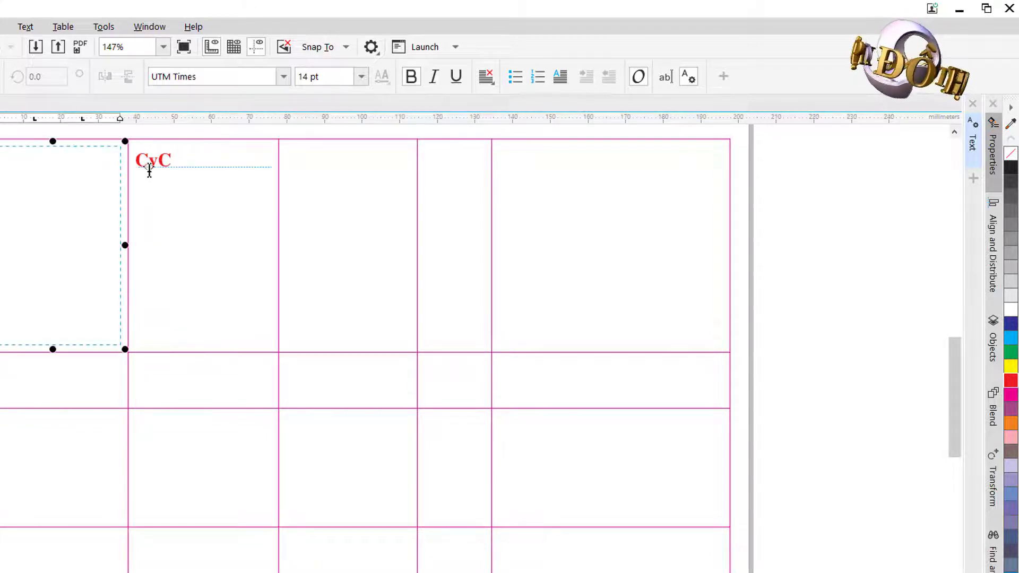
click(149, 170)
click(112, 169)
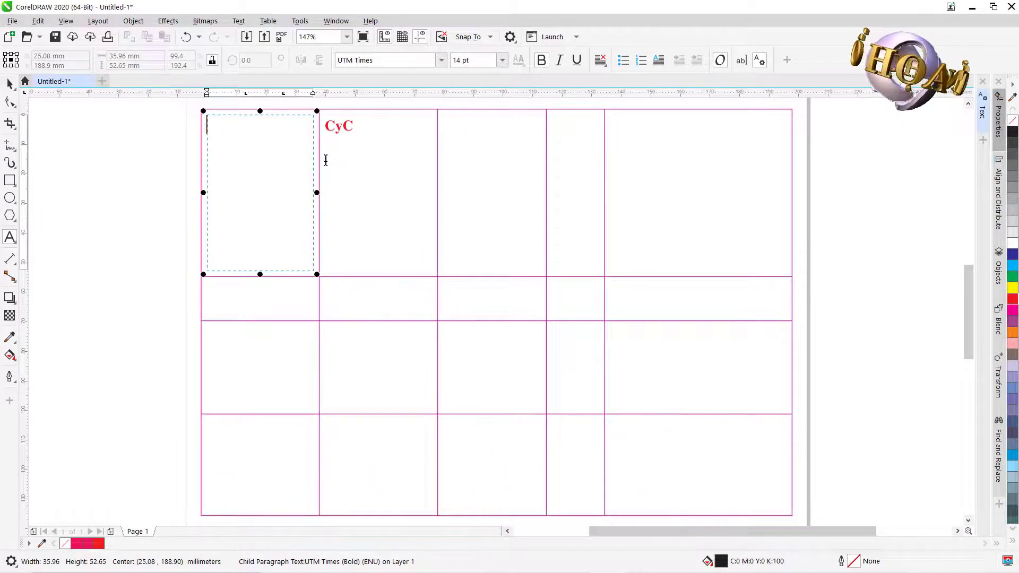
Step: Try shifting the word CyC inside its cell with a line break and leading spaces, and delete them again
key(F10)
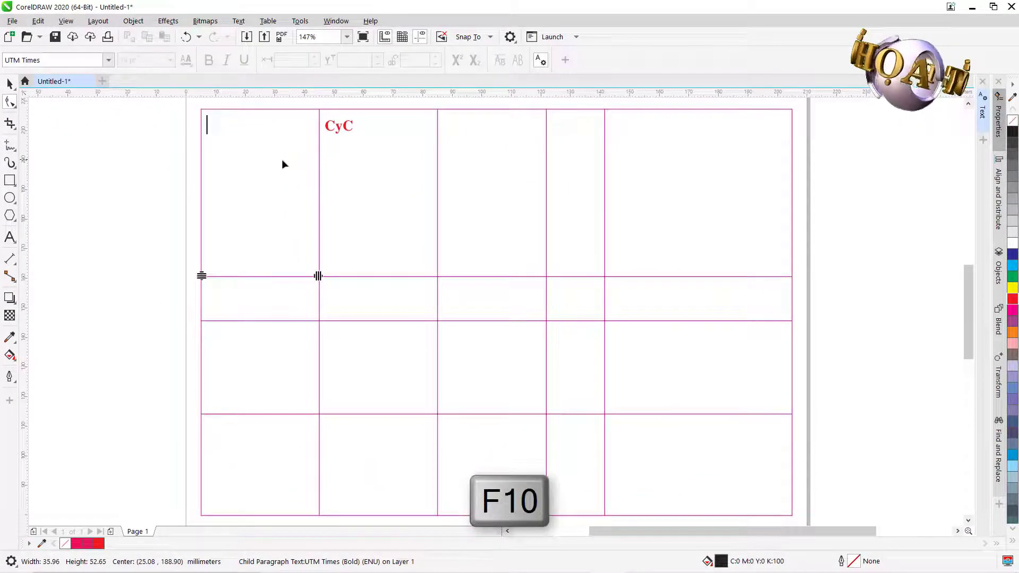
click(343, 142)
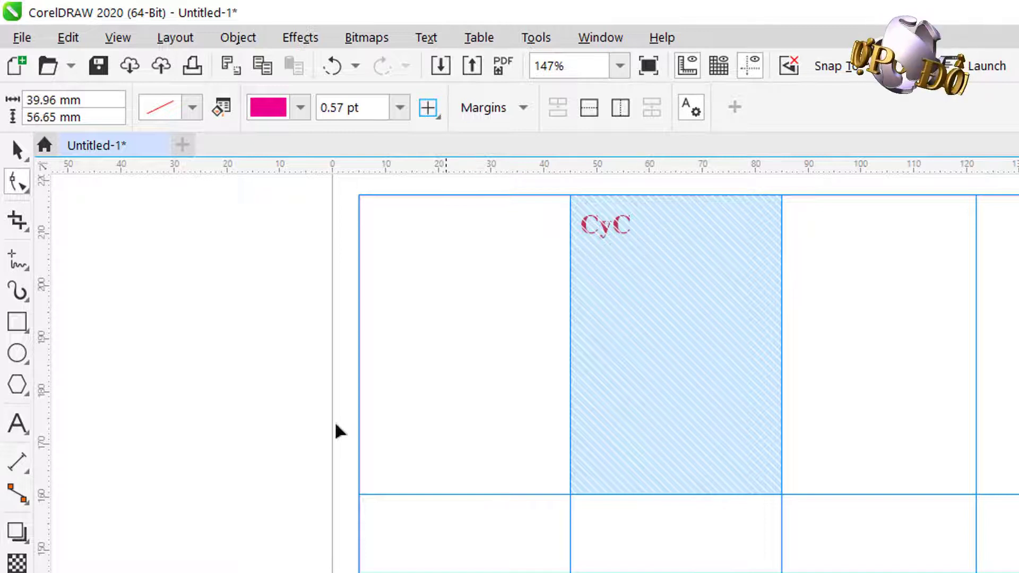
click(17, 424)
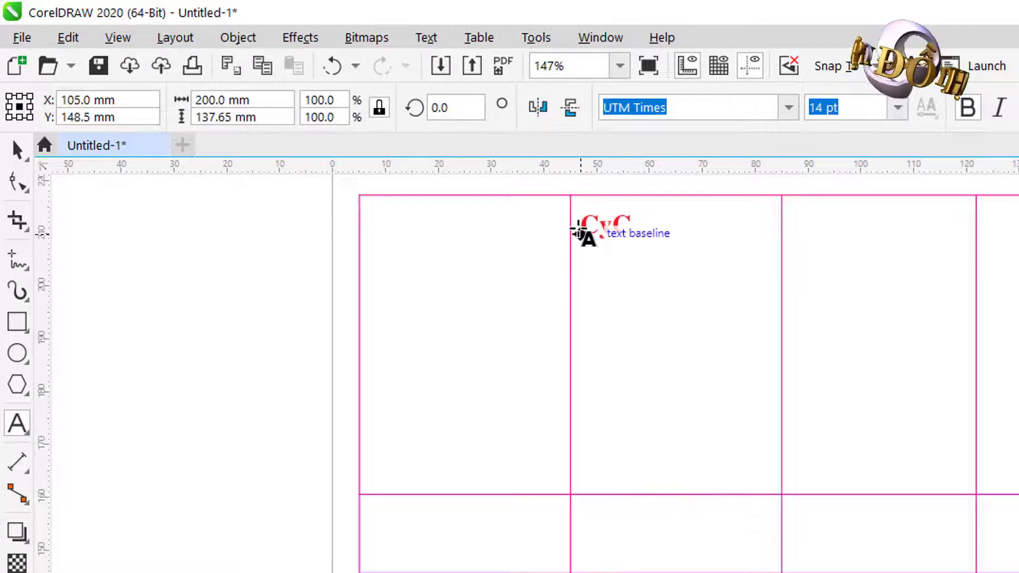
click(581, 222)
click(589, 229)
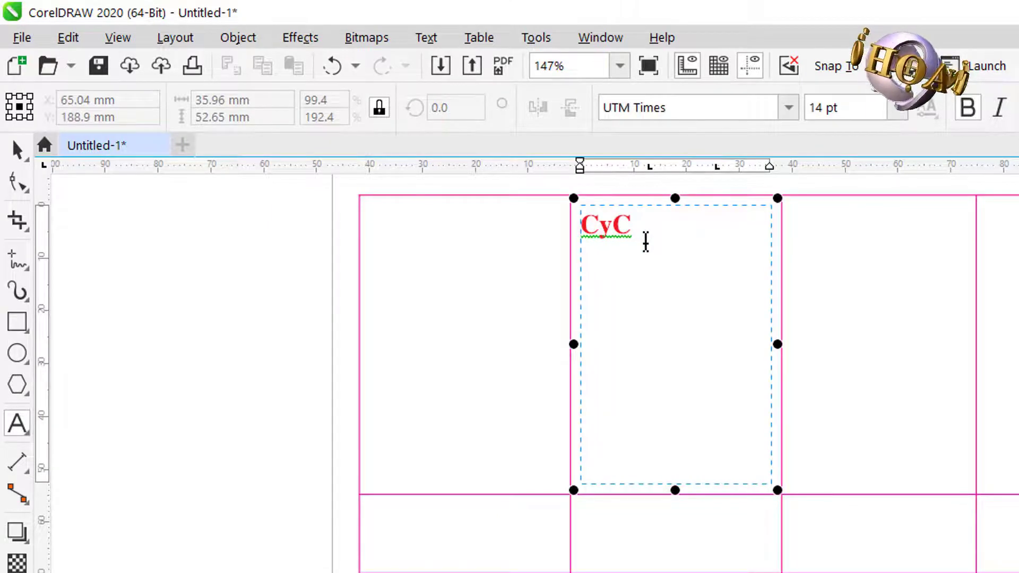
key(Return)
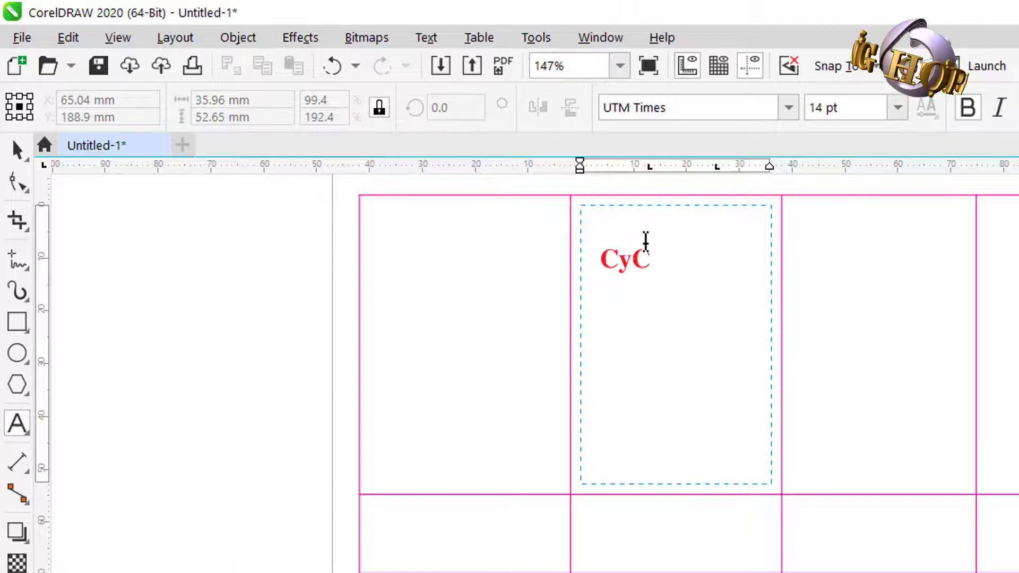
key(BackSpace)
key(BackSpace)
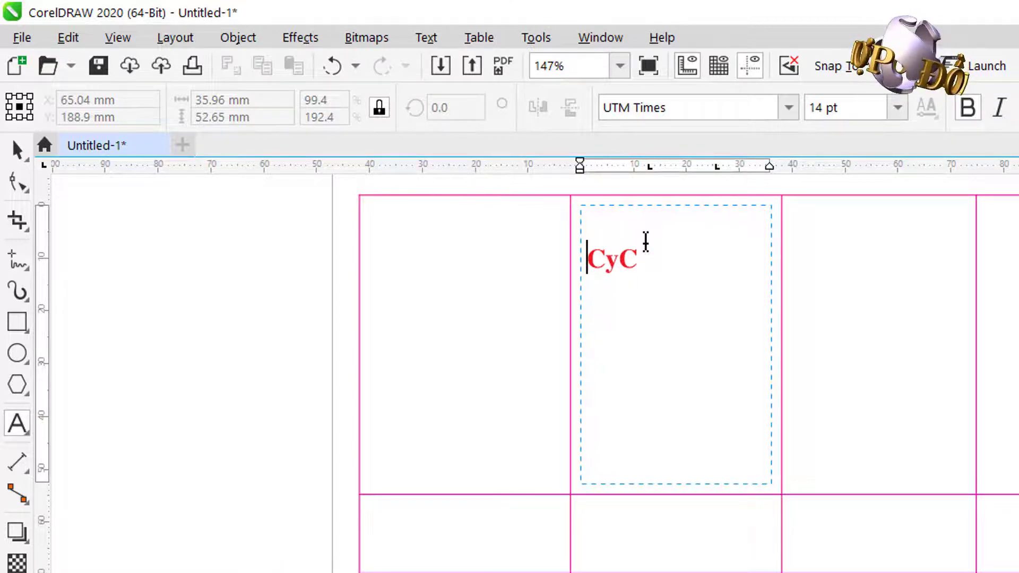
key(BackSpace)
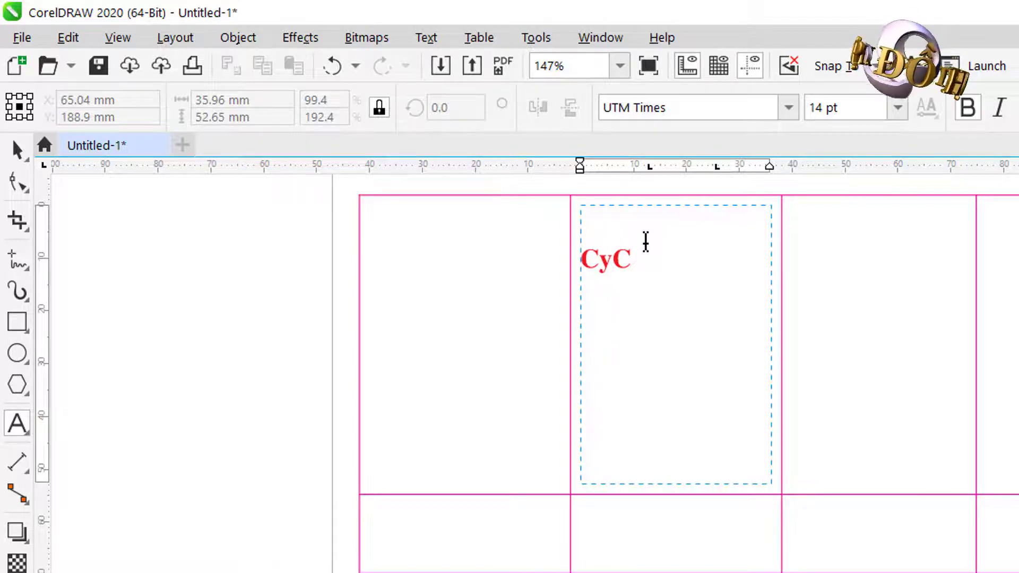
key(BackSpace)
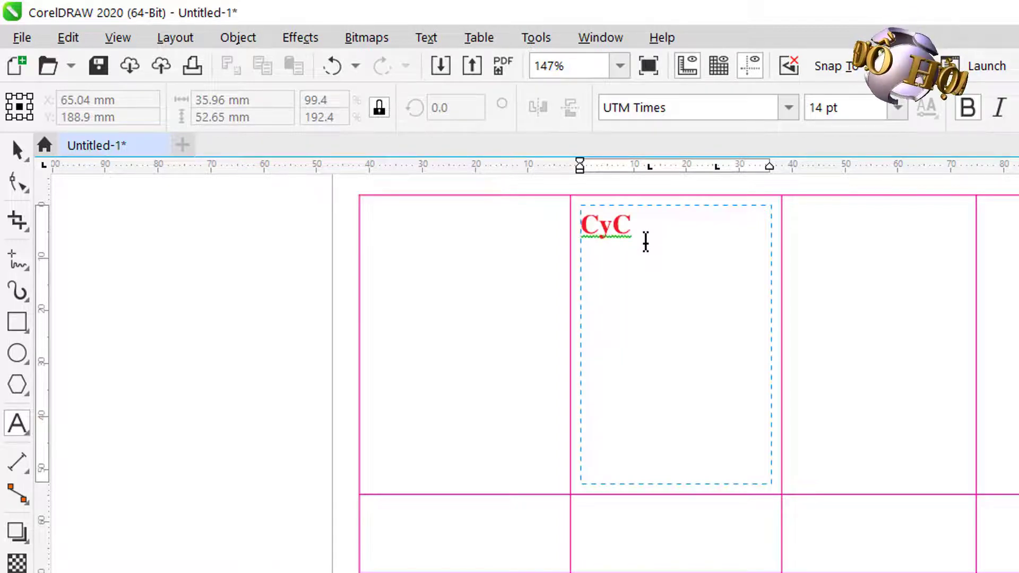
key(Escape)
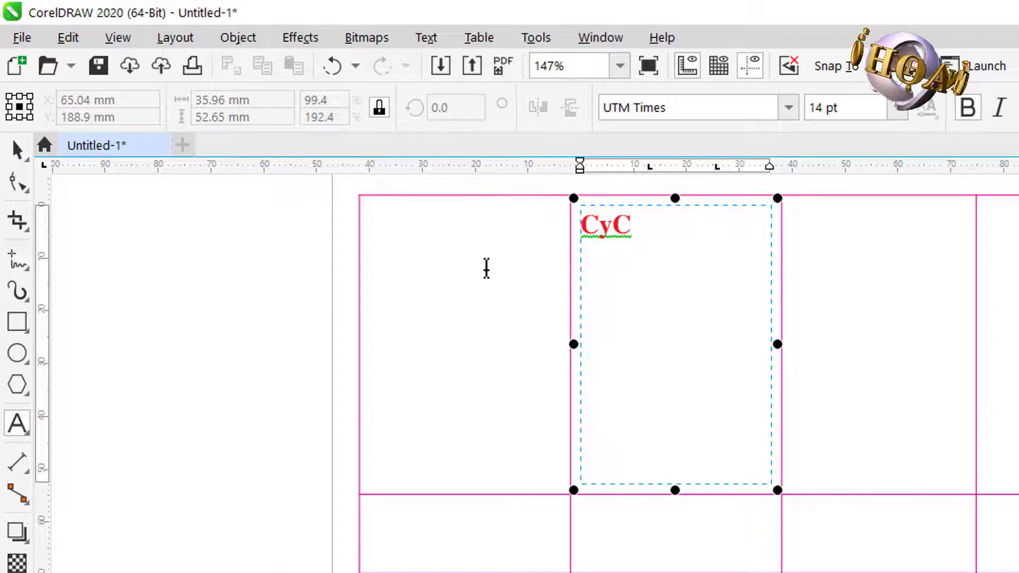
Step: Select the table cell containing CyC and check its cell margin settings
click(18, 182)
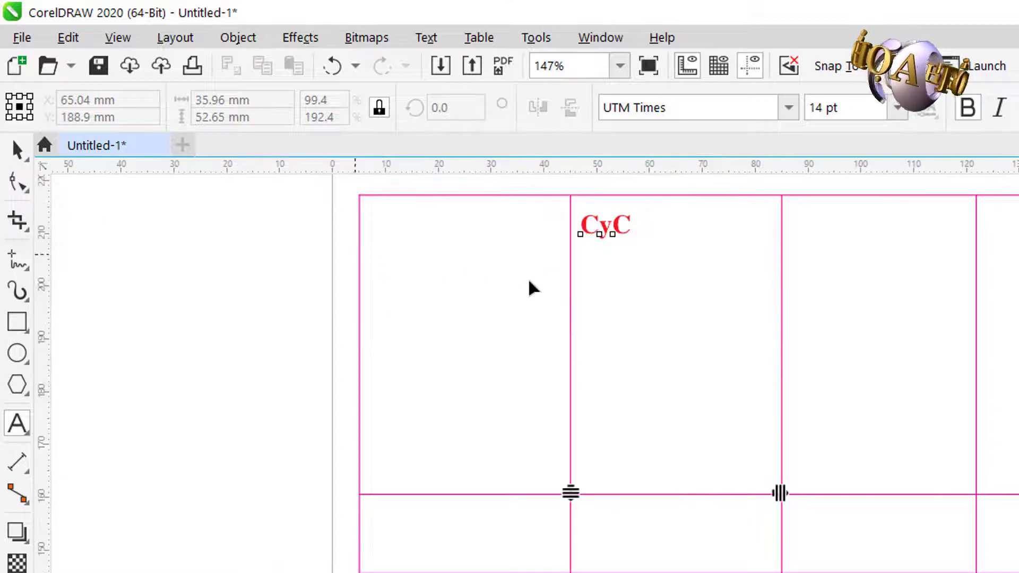
click(650, 293)
click(650, 293)
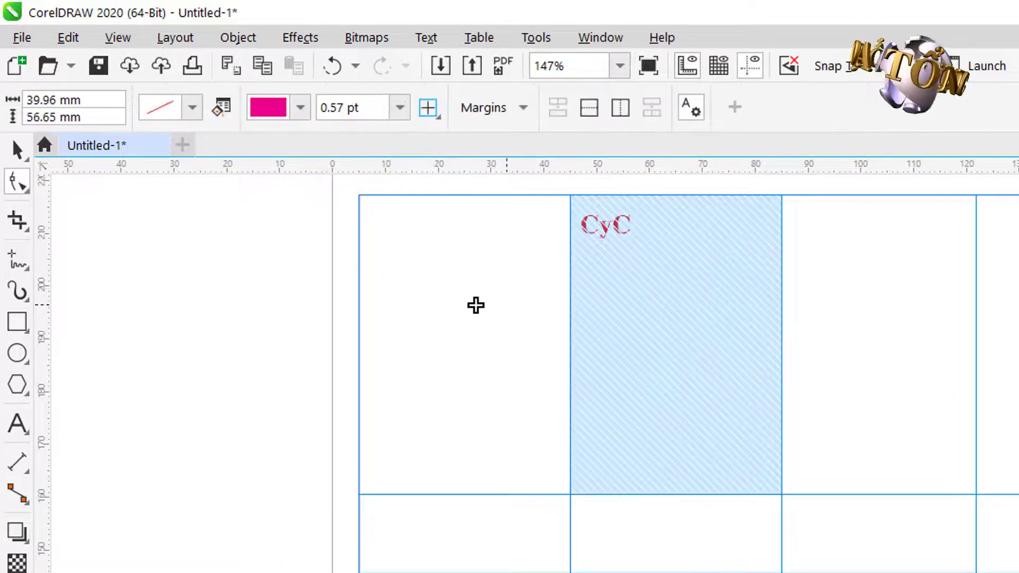
click(525, 108)
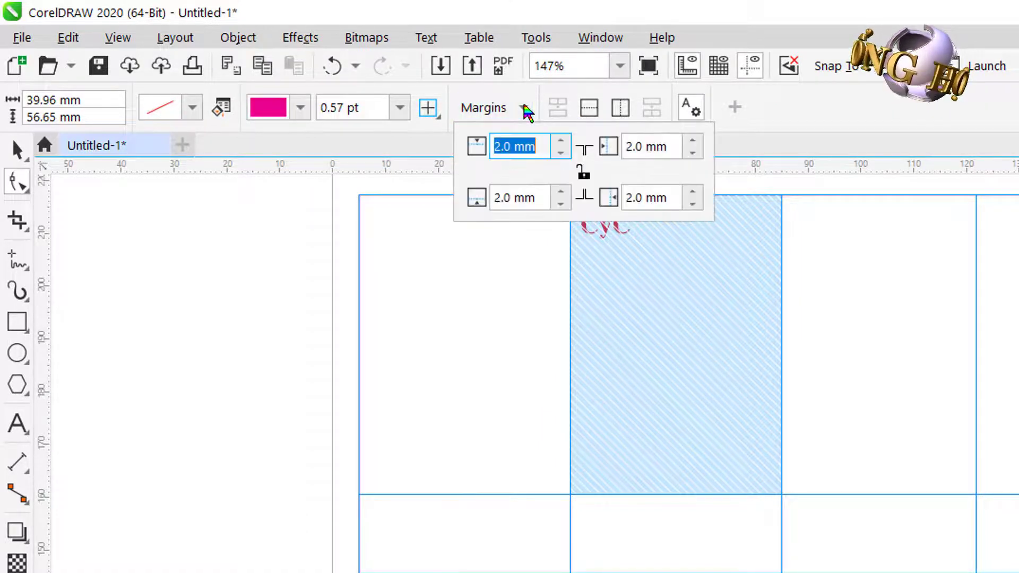
click(543, 264)
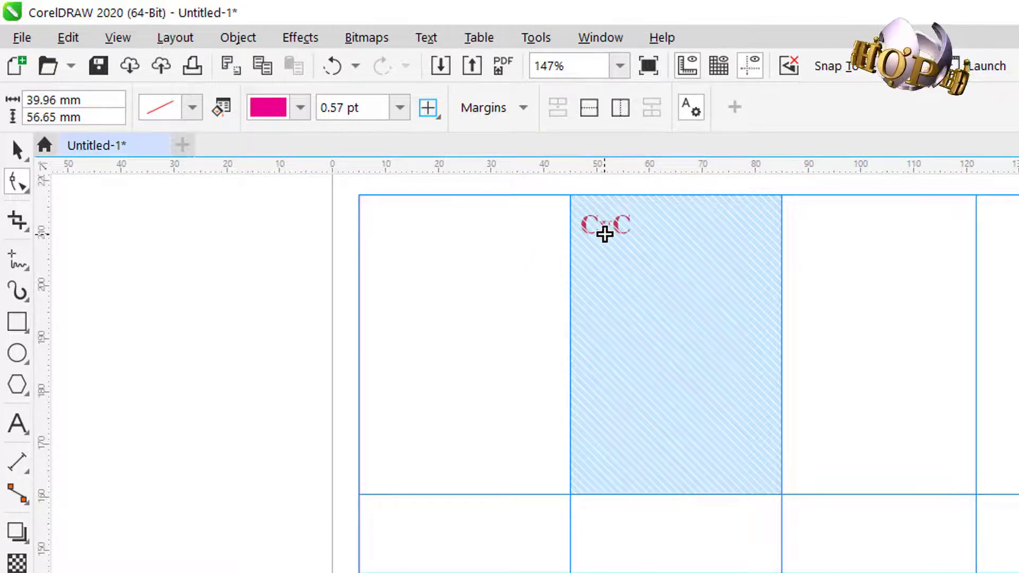
Step: Link the CyC cell's margins and increase all four together to 6 mm
drag(502, 330, 543, 437)
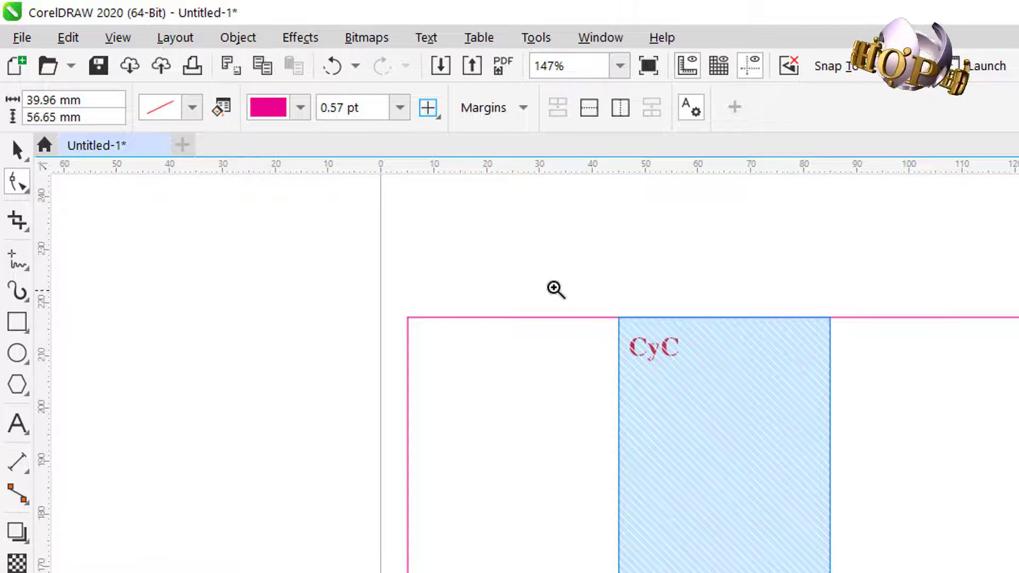
drag(475, 257, 876, 473)
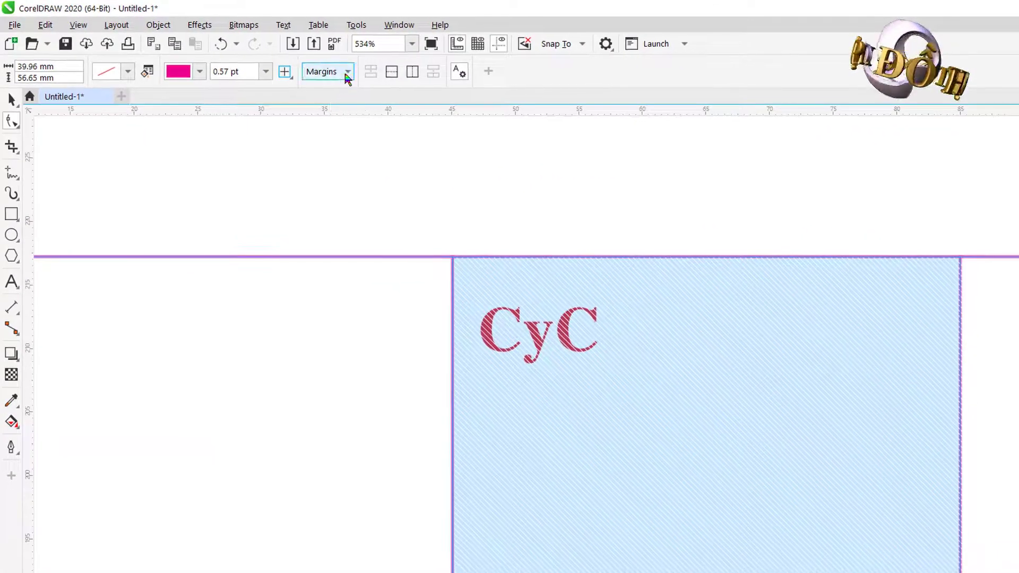
click(348, 73)
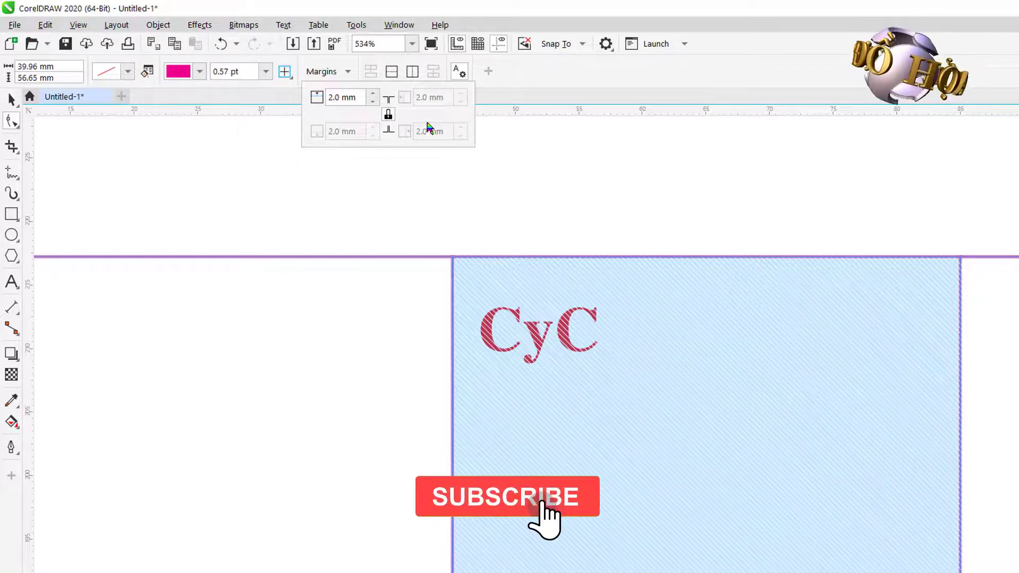
click(374, 96)
click(374, 96)
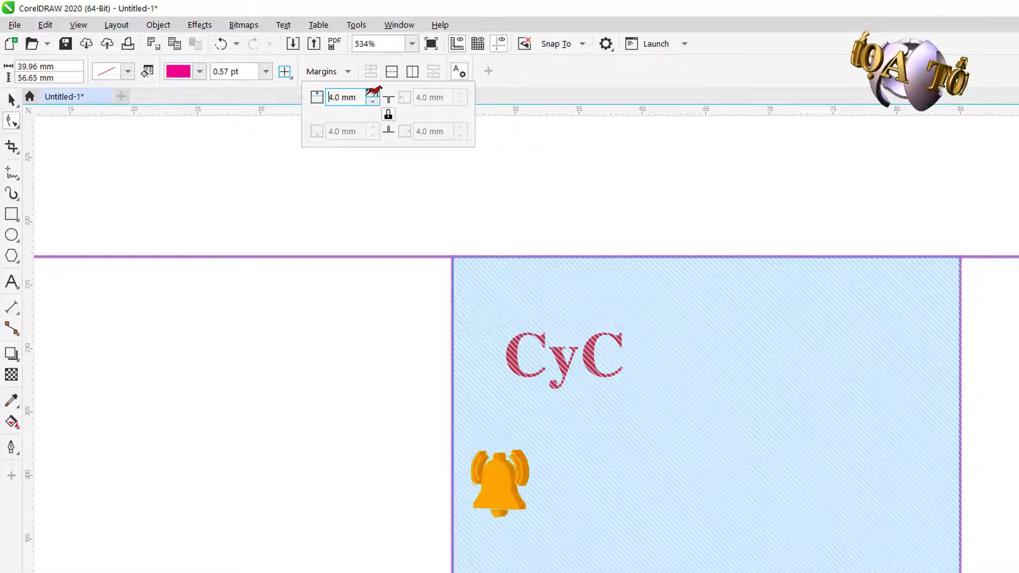
click(374, 95)
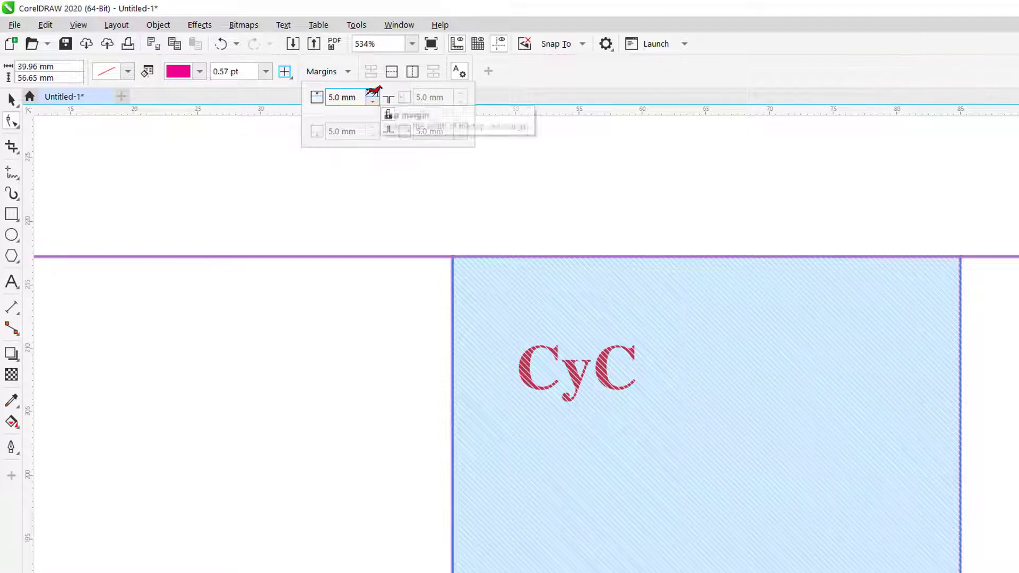
click(374, 95)
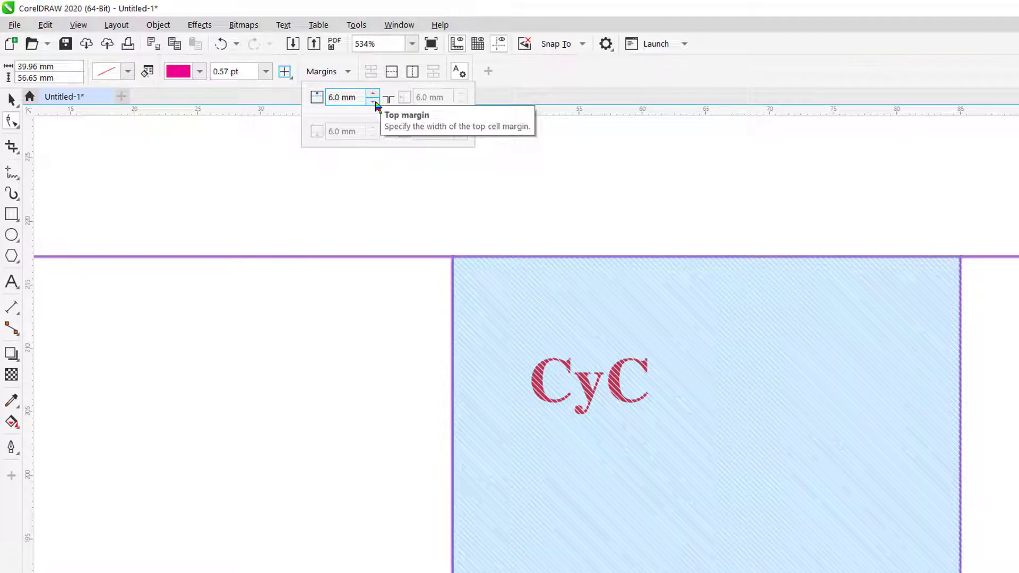
Step: Reduce the CyC cell's four linked margins to 2 mm
click(374, 102)
click(374, 102)
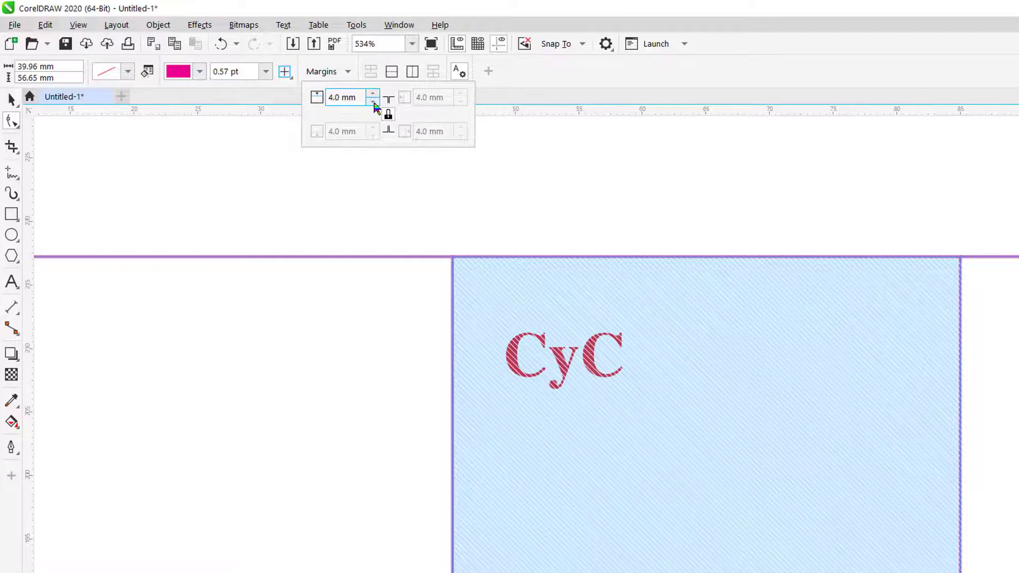
click(374, 102)
click(374, 102)
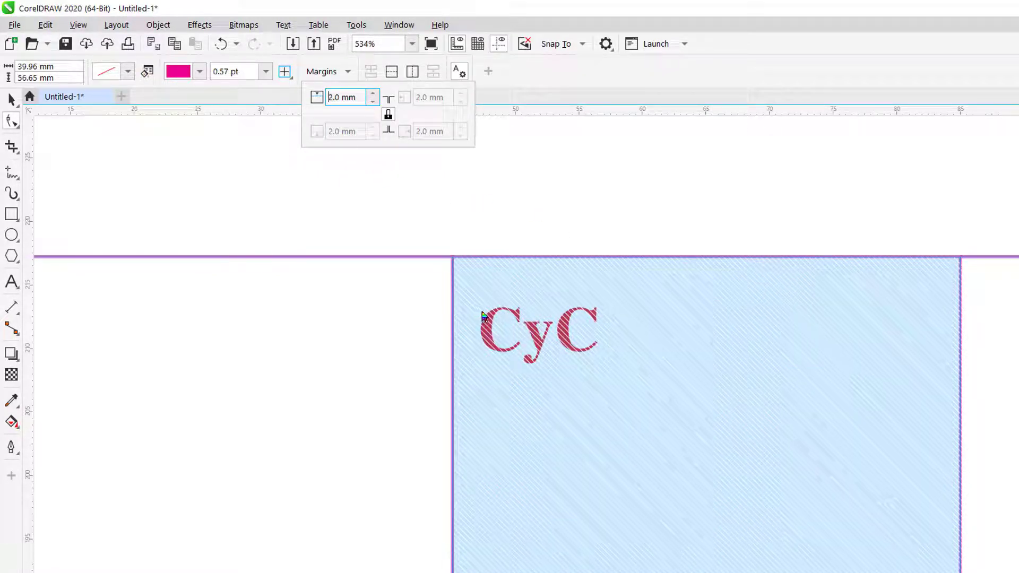
Step: Unlink the CyC cell's margins and set the top and left margins to 4 mm each
click(388, 114)
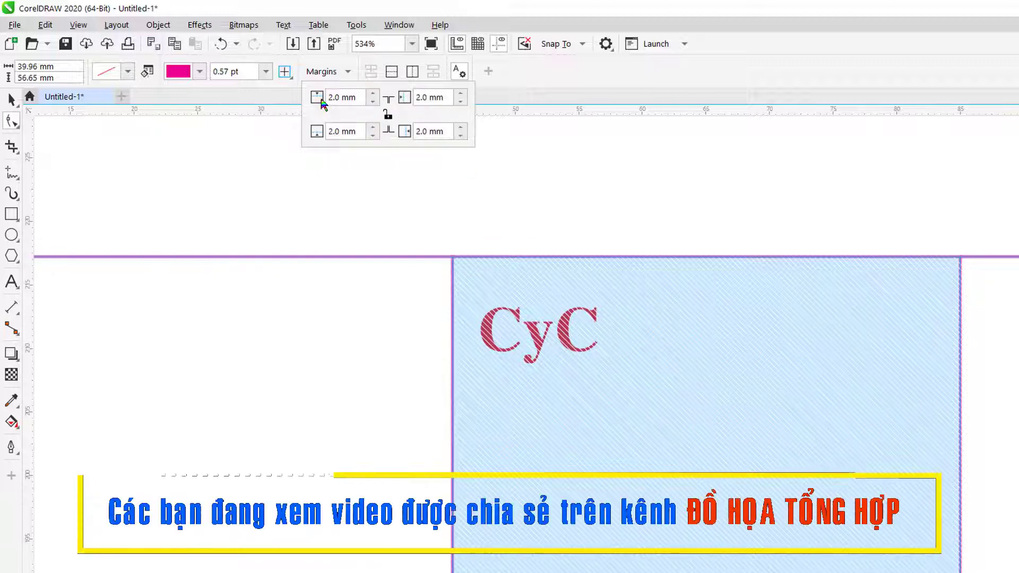
click(373, 94)
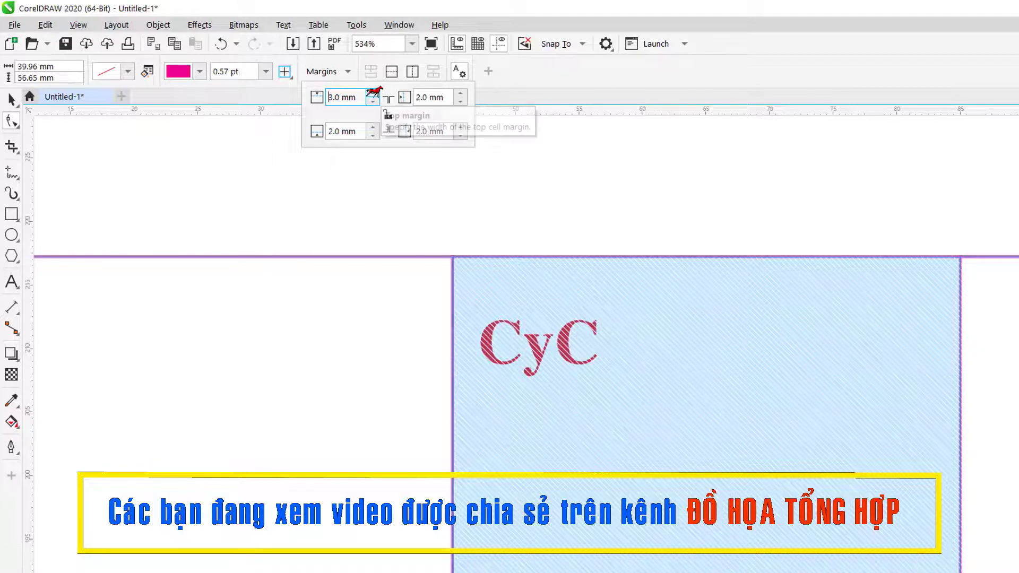
click(373, 94)
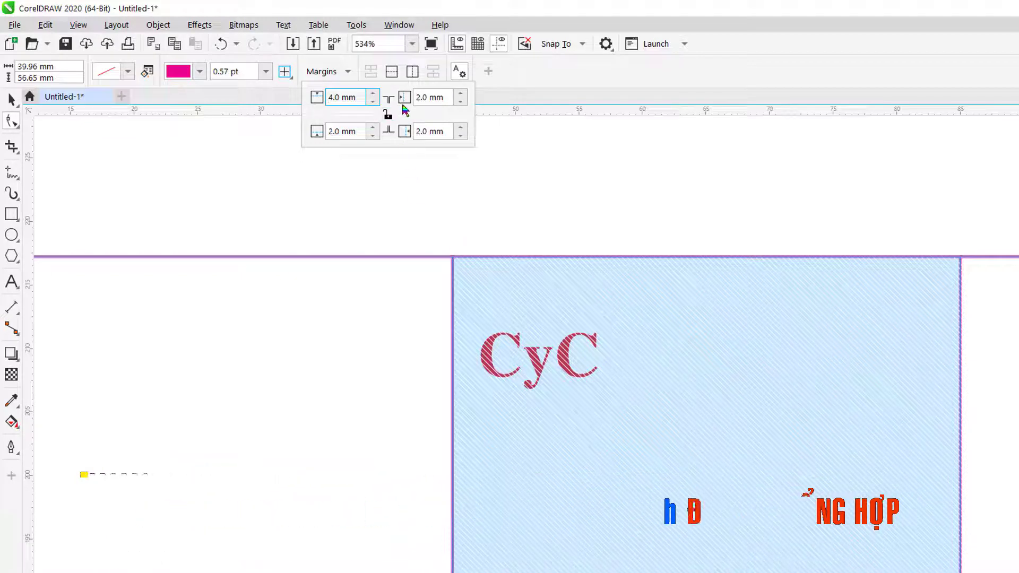
click(461, 94)
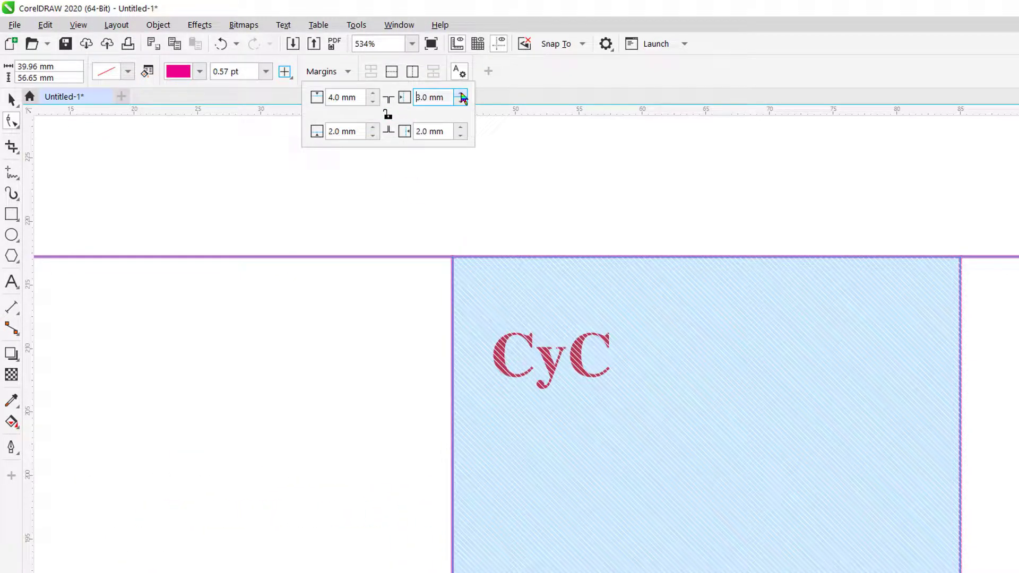
click(461, 95)
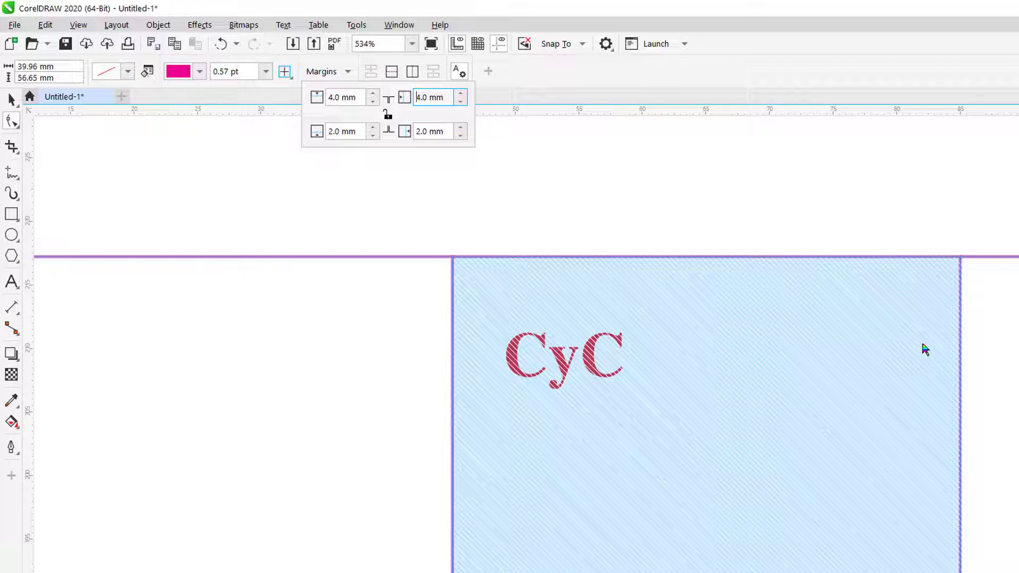
click(596, 363)
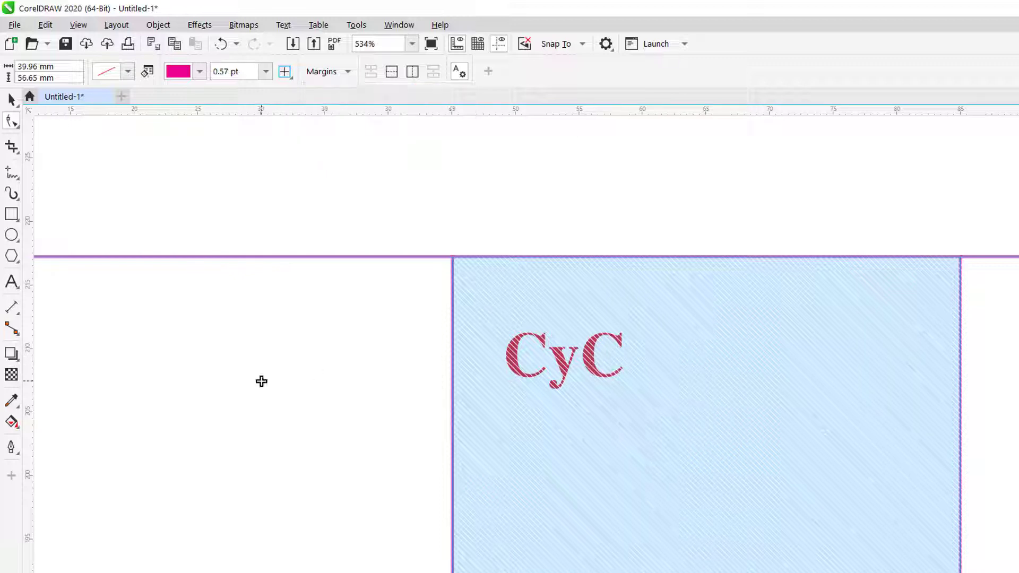
Step: Copy the word CyC and paste it six times after the original in the same cell
click(7, 281)
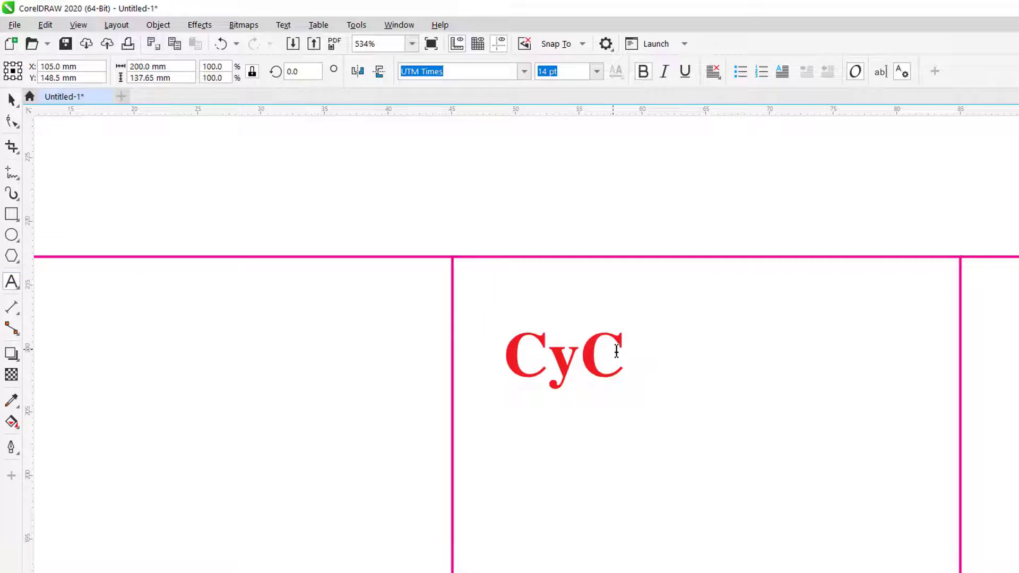
drag(624, 351, 519, 353)
key(ctrl+c)
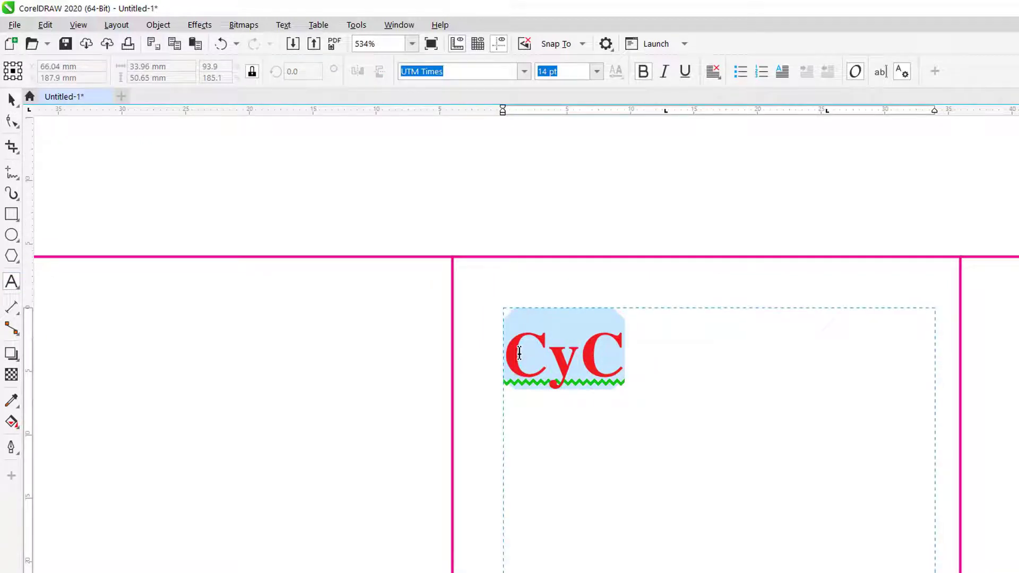
key(Right)
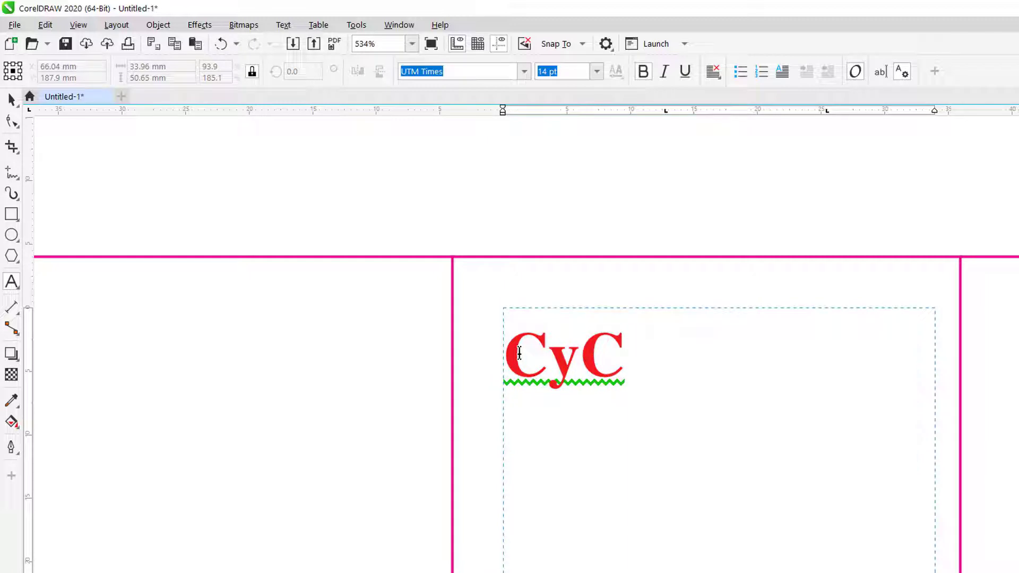
click(531, 405)
key(ctrl+v)
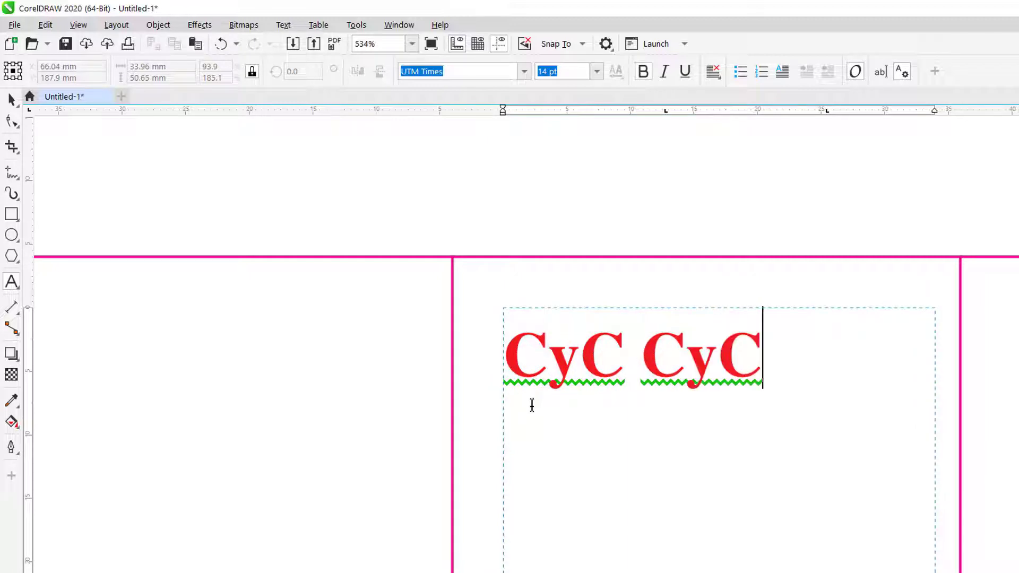
key(ctrl+v)
key(ctrl+v)
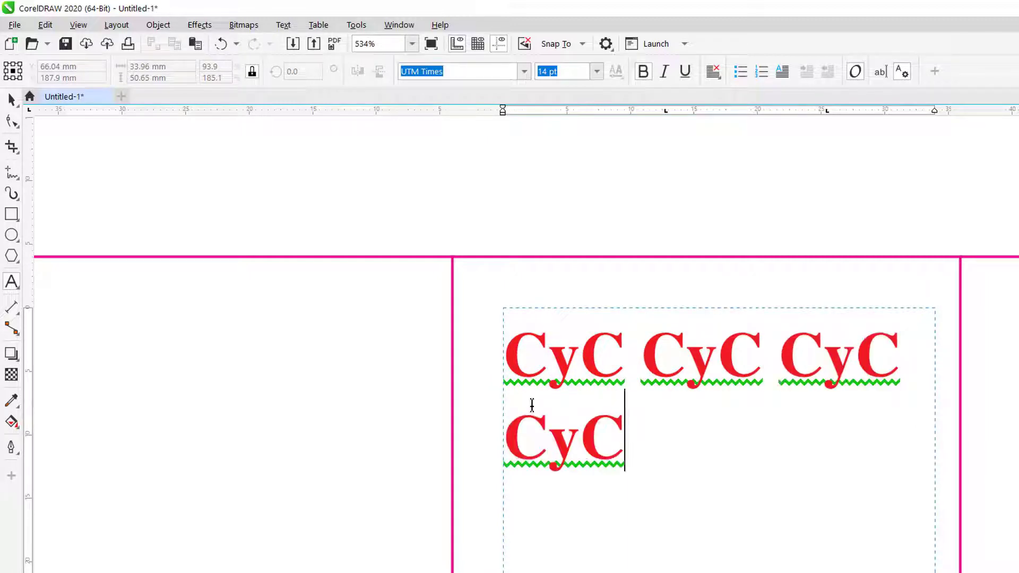
key(ctrl+v)
key(ctrl+v)
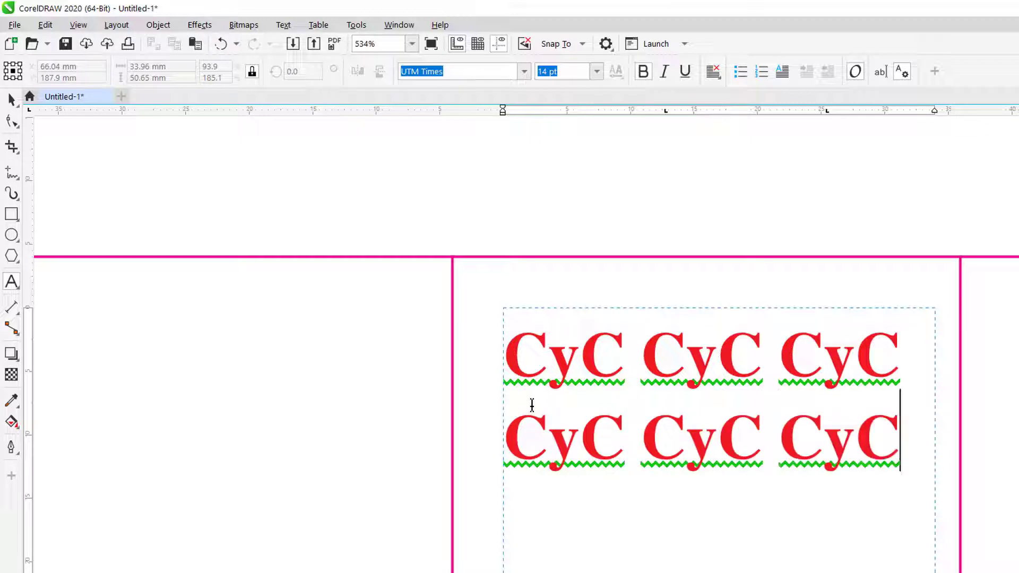
key(ctrl+v)
key(Escape)
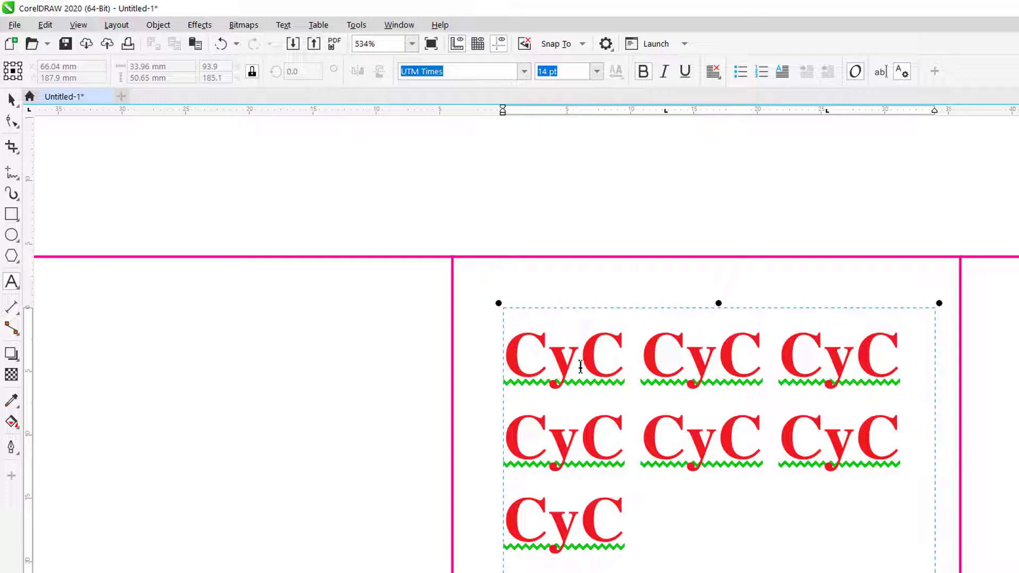
Step: Set all the CyC text in the cell to a font size of 6 pt
click(773, 377)
key(ctrl+a)
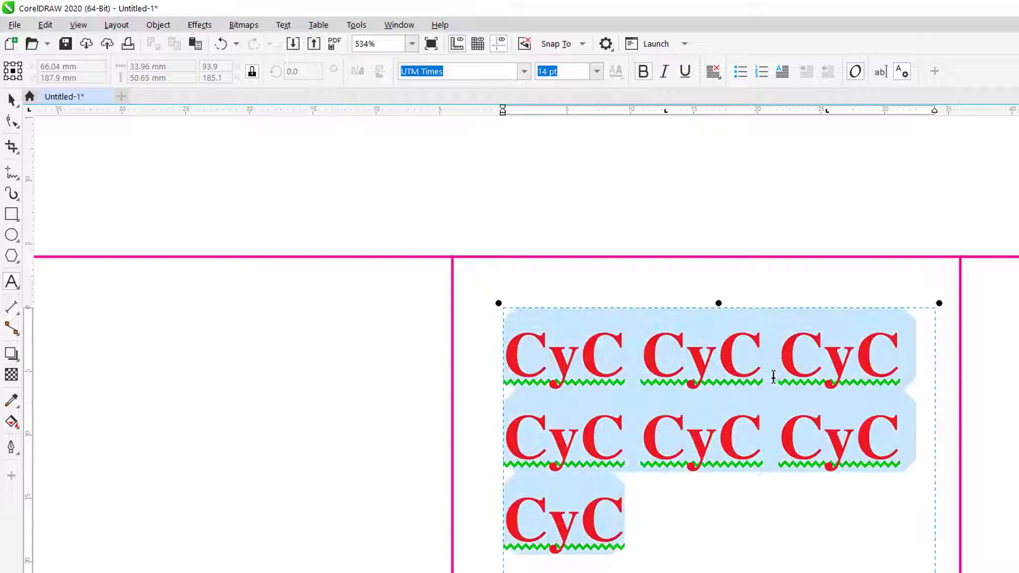
click(596, 72)
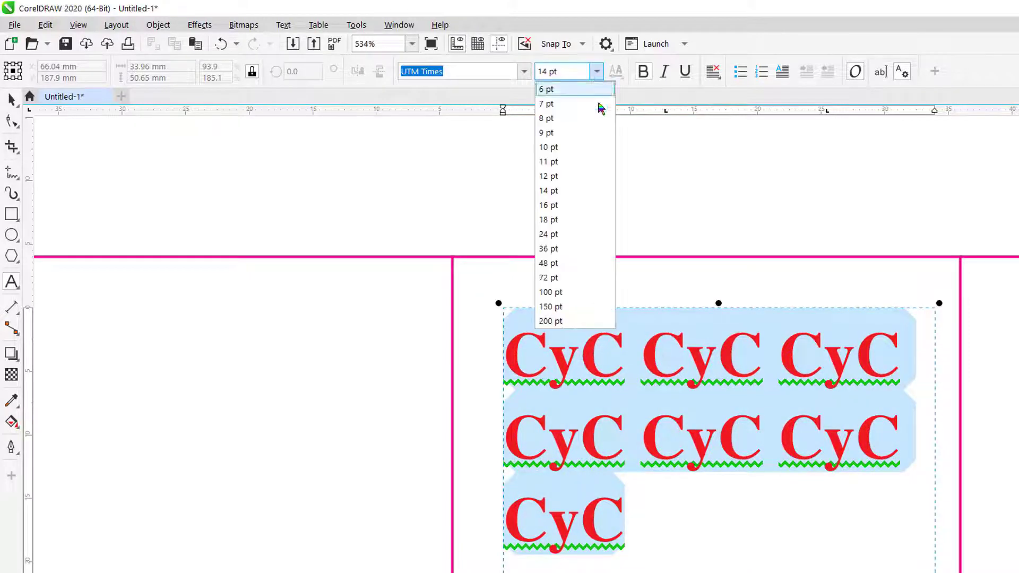
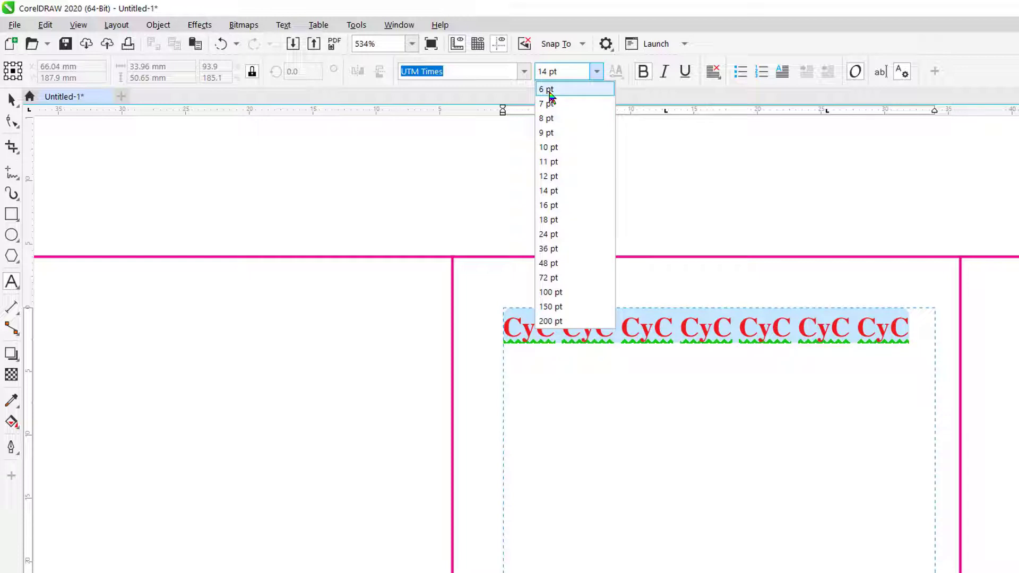
click(551, 89)
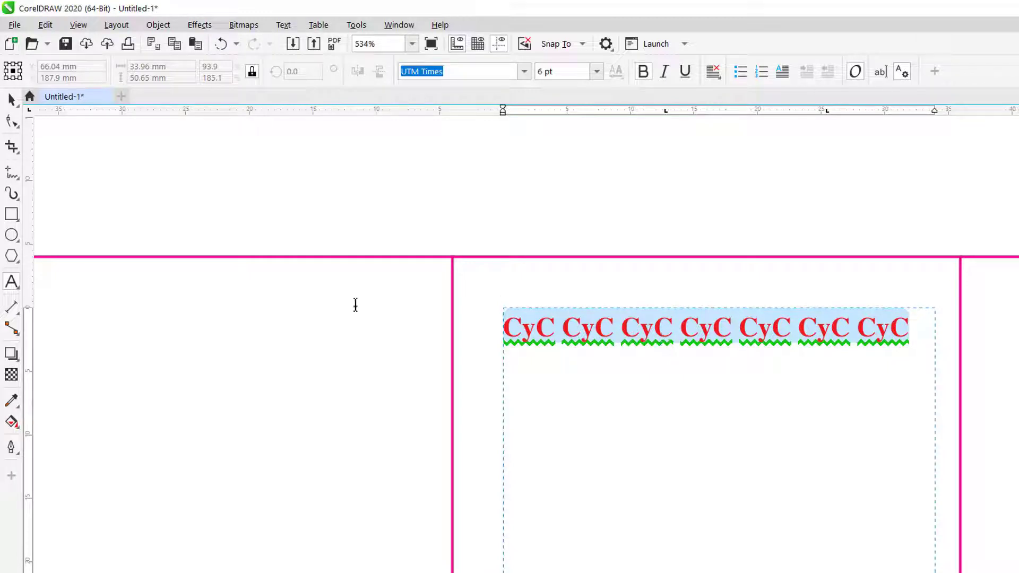
Step: Increase only the left margin of the CyC cell to 7 mm
click(518, 282)
key(F10)
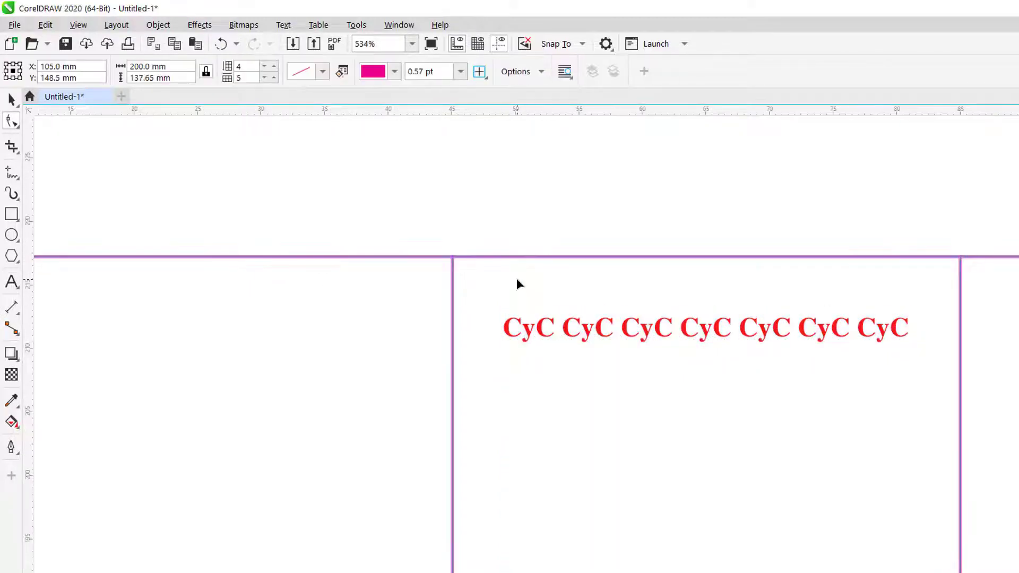
click(518, 282)
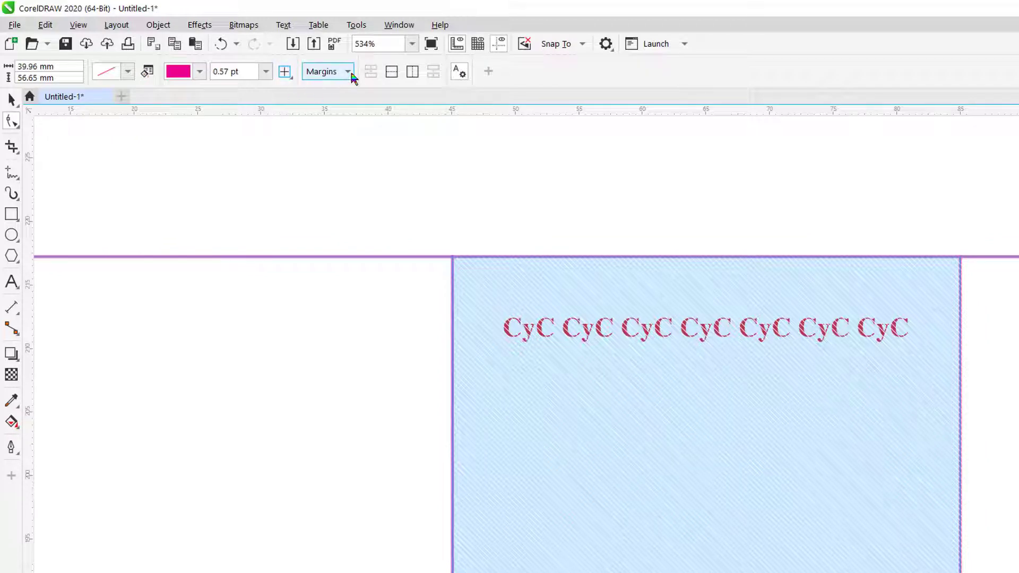
click(348, 72)
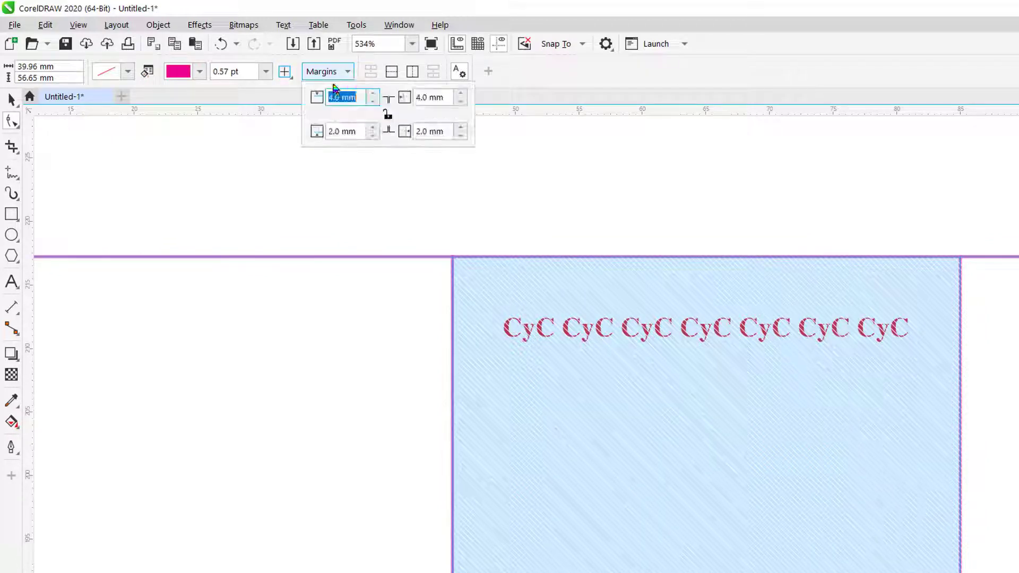
click(461, 94)
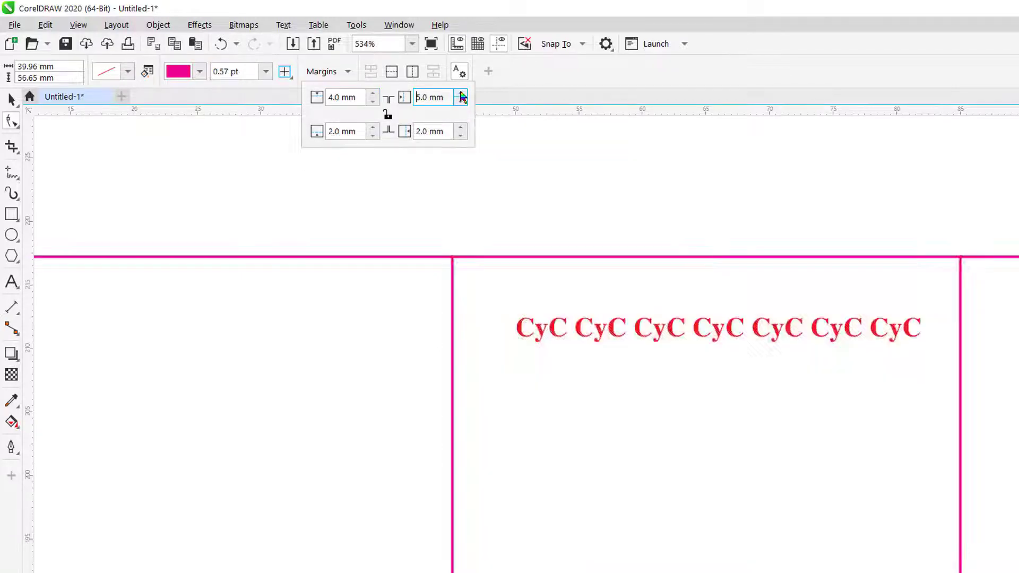
click(461, 94)
click(461, 94)
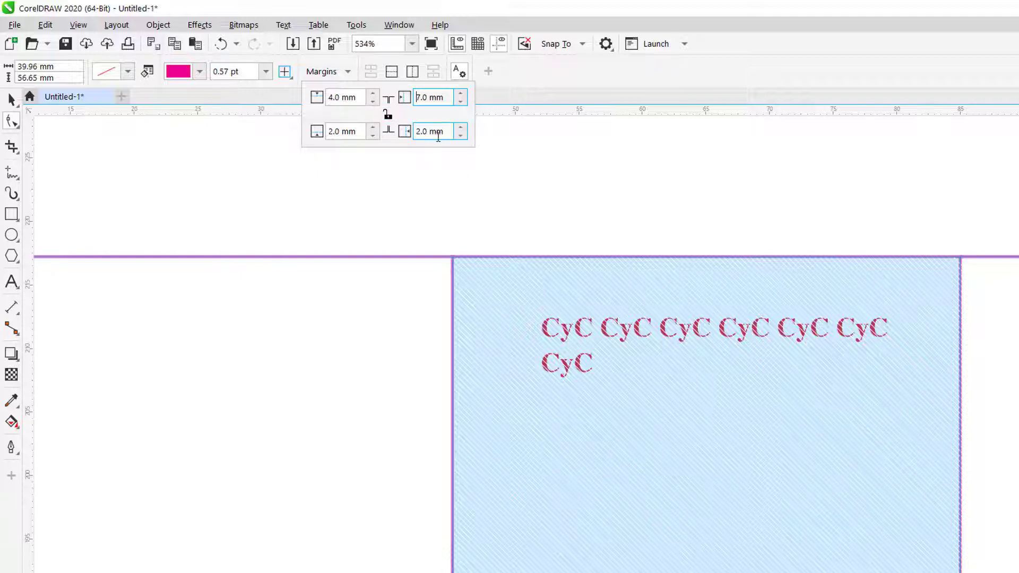
click(610, 337)
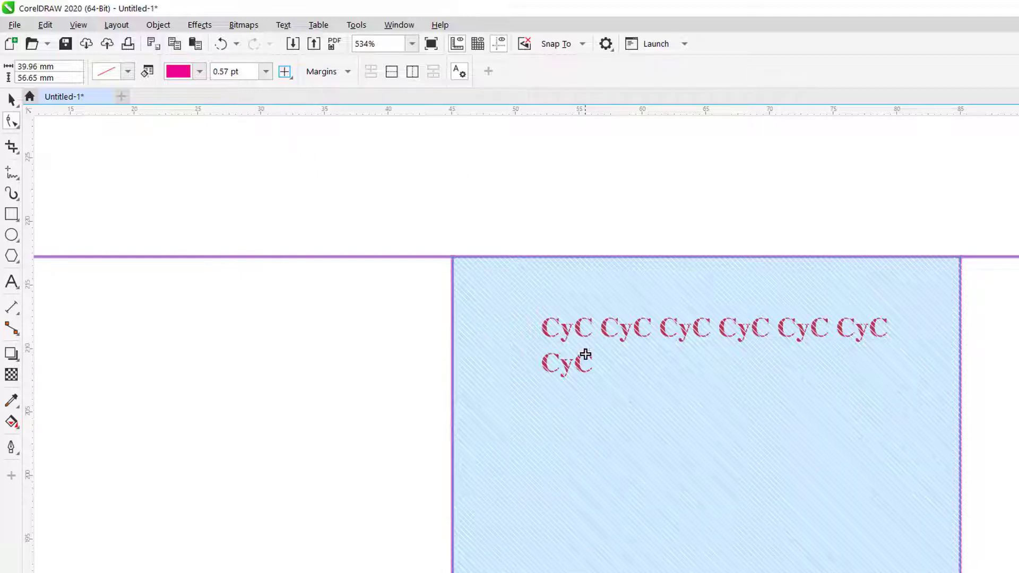
Step: Delete all the CyC text from the table cell
double_click(677, 332)
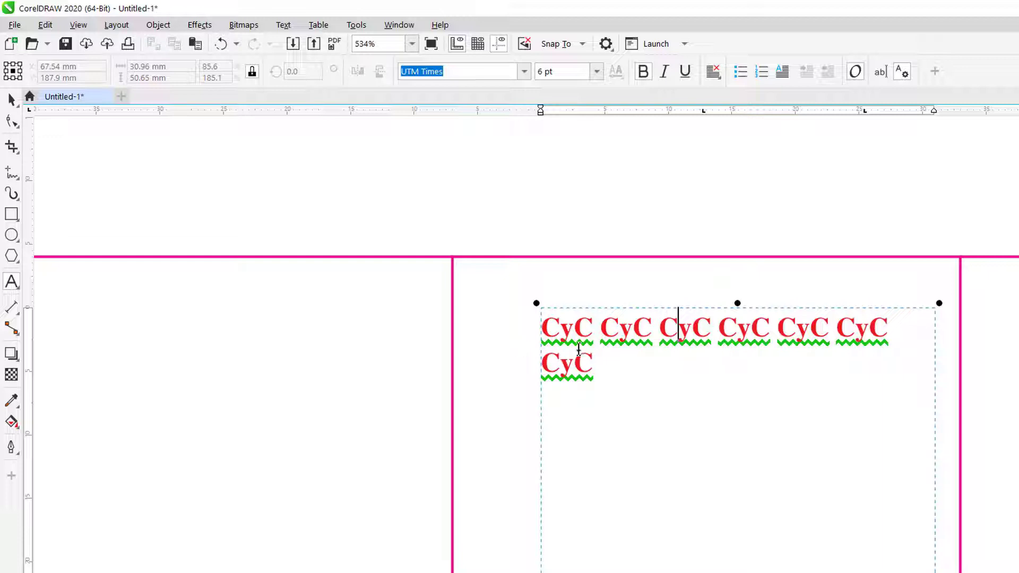
key(ctrl+a)
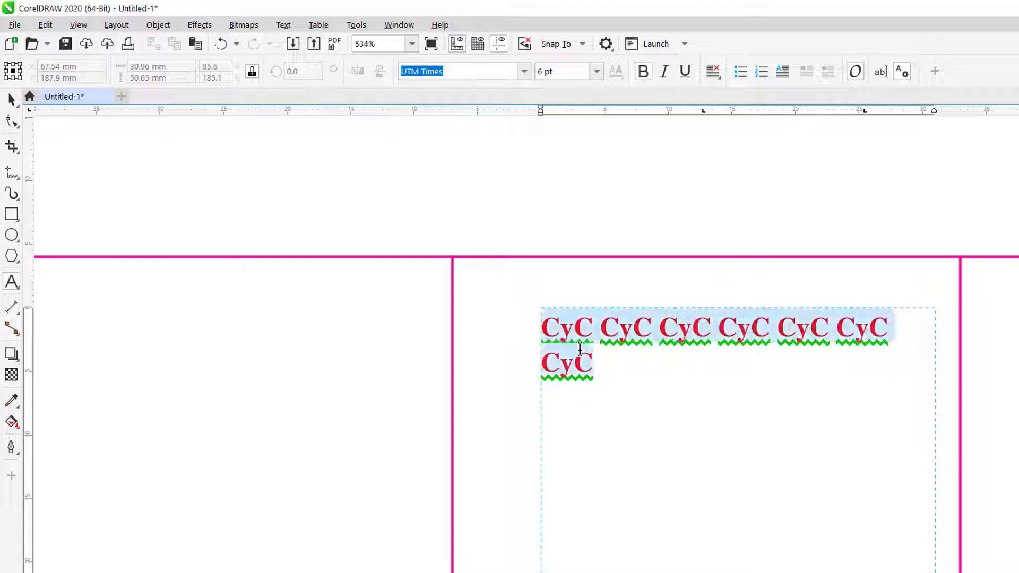
key(Delete)
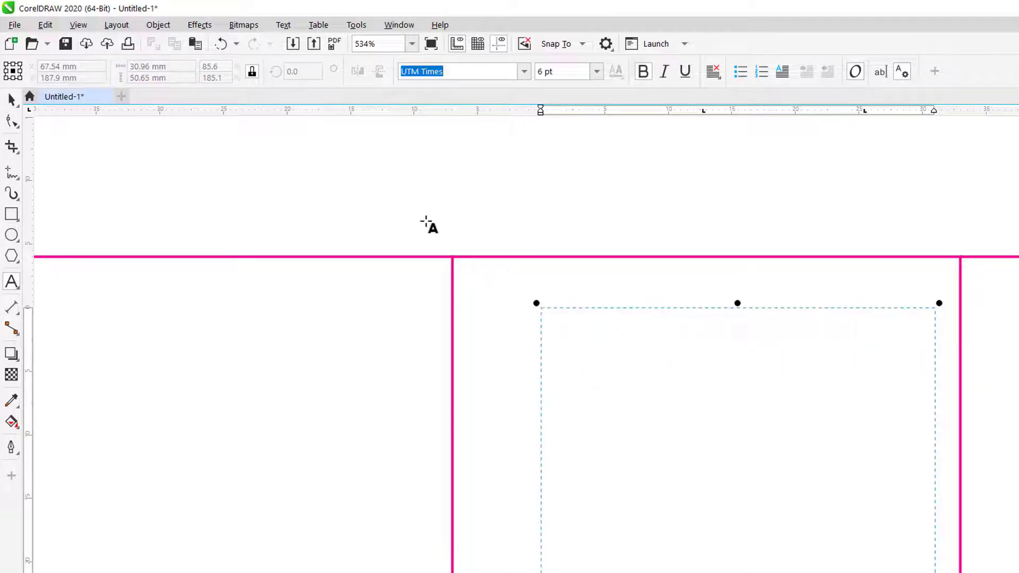
scroll(427, 222, down, 3)
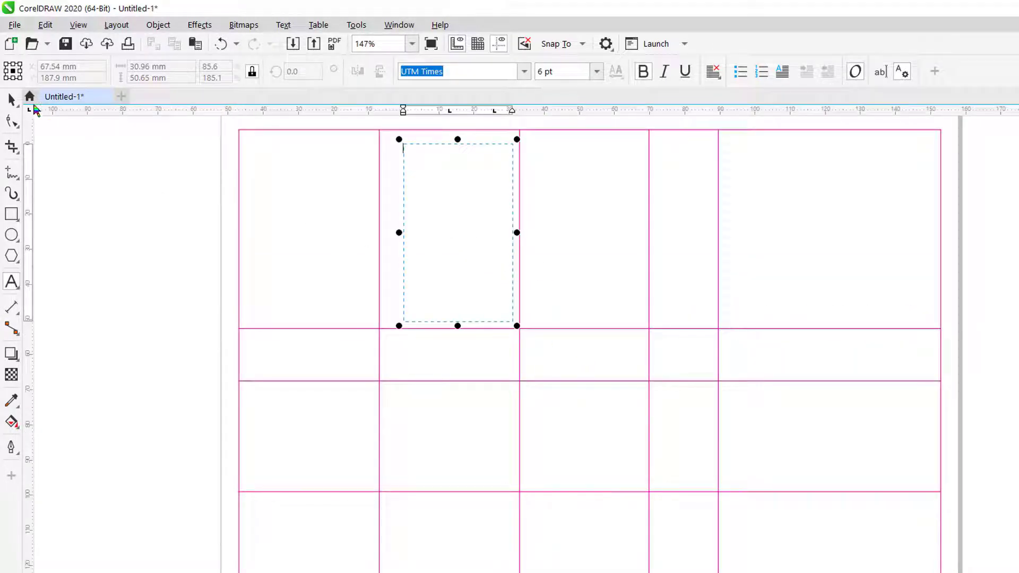
Step: Delete the whole table so the A4 page is empty
click(12, 100)
click(411, 194)
click(412, 194)
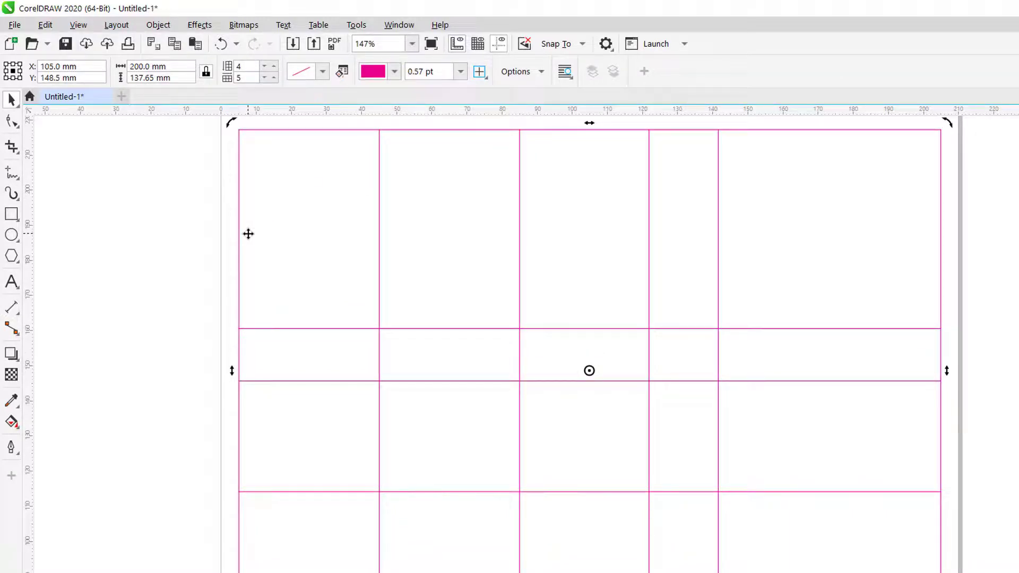
click(196, 241)
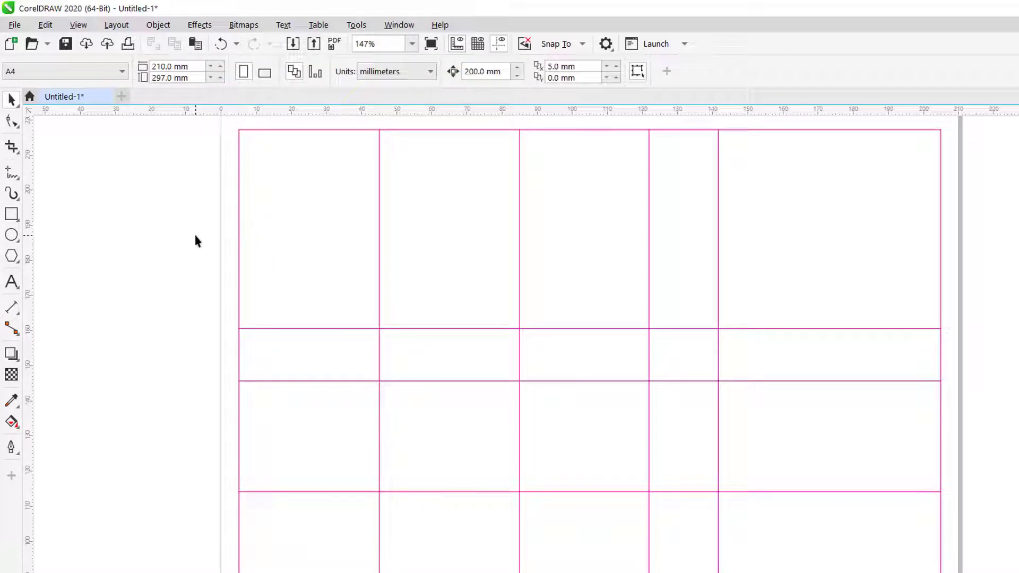
scroll(195, 241, down, 4)
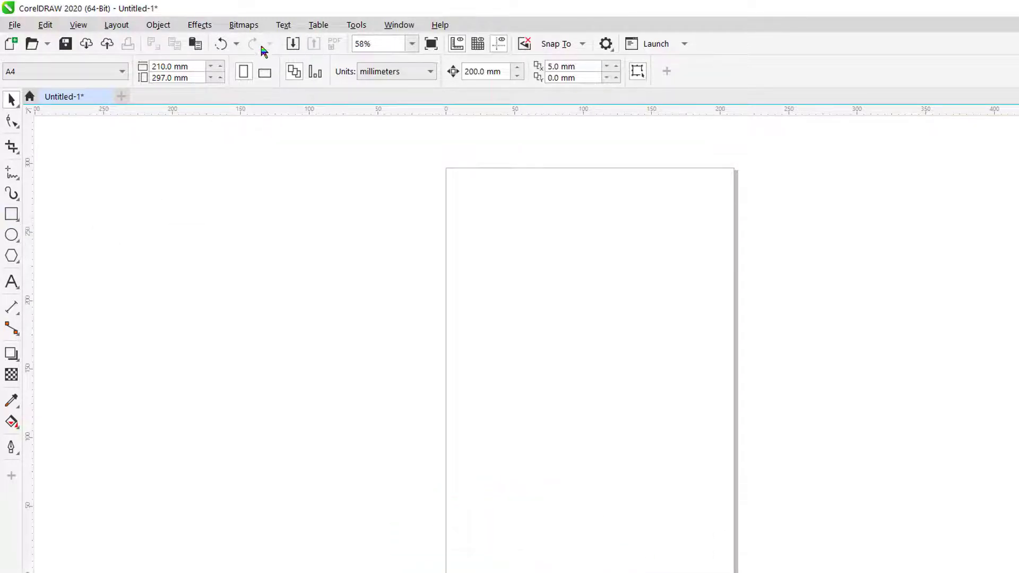
Step: Draw a new table with 4 rows and 5 columns, about 202 mm wide and 96 mm high, on the upper page
click(14, 287)
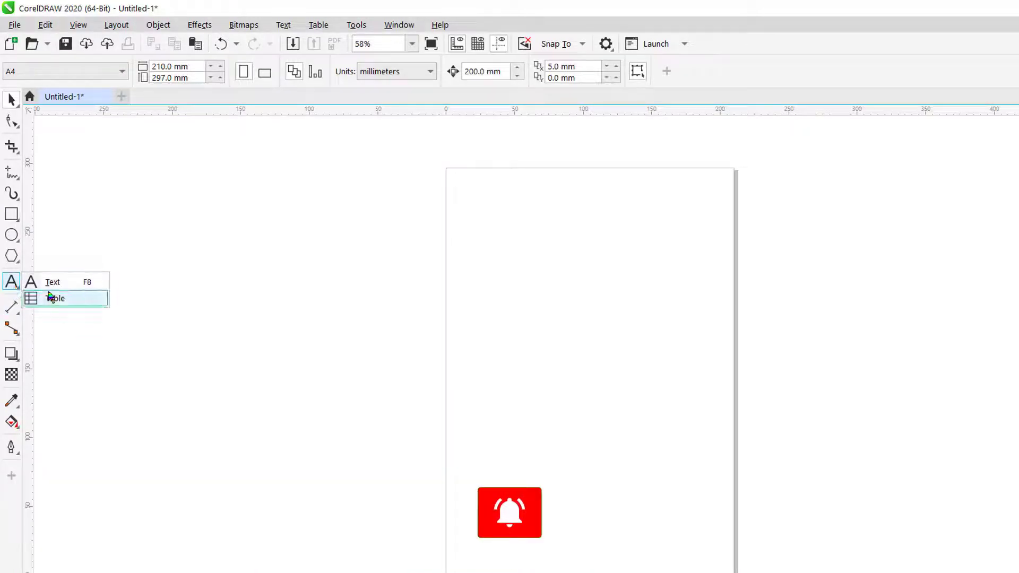
click(52, 299)
drag(472, 204, 747, 335)
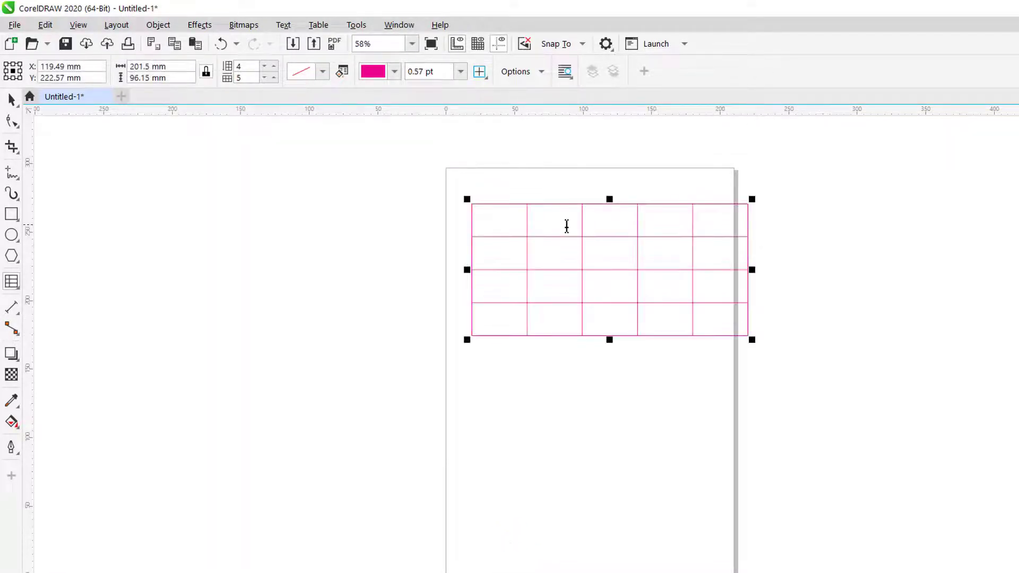
Step: Center the table on the page, move it straight up near the page's top edge and deselect it
key(space)
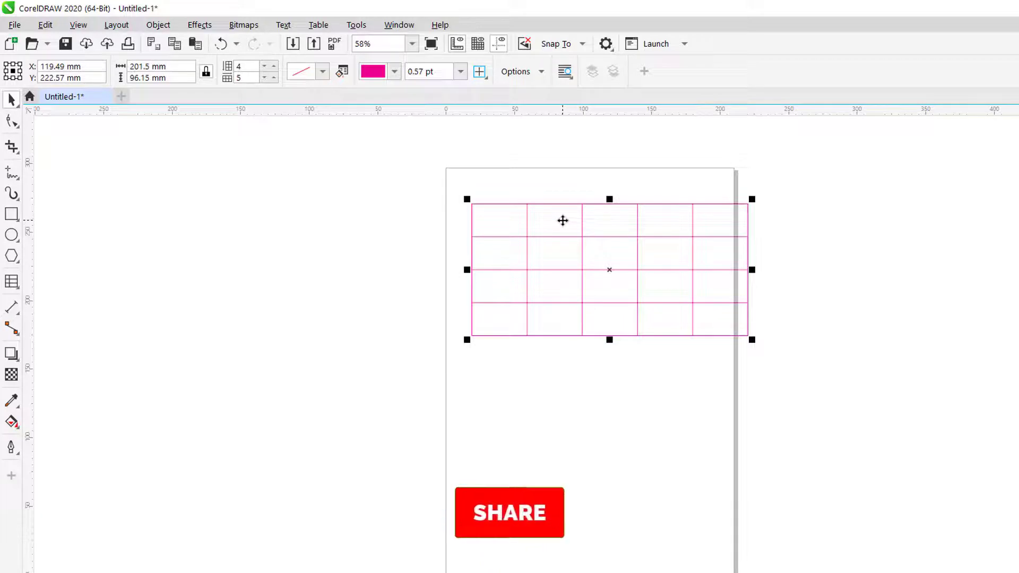
key(p)
drag(592, 372, 586, 253)
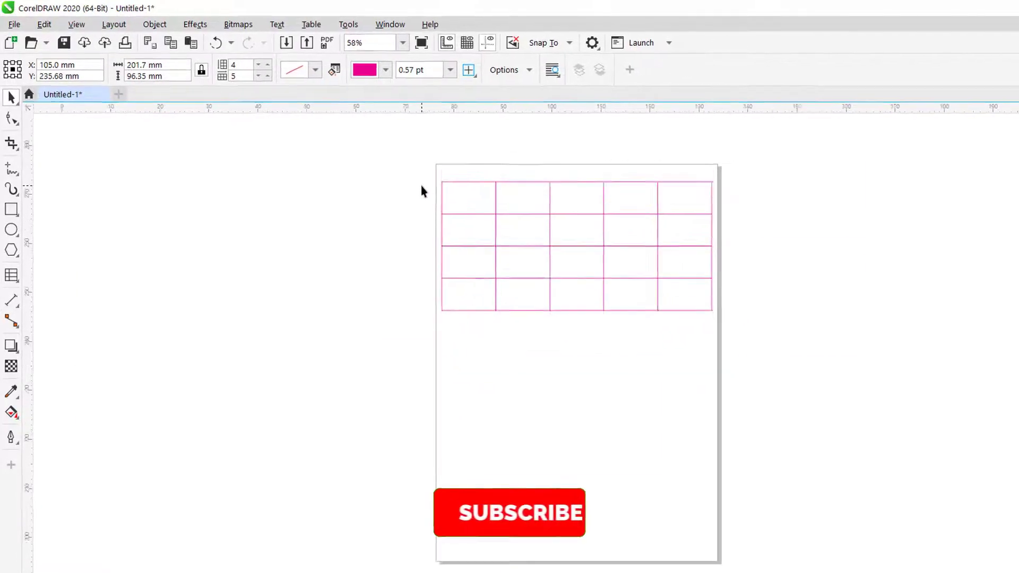
key(shift+F2)
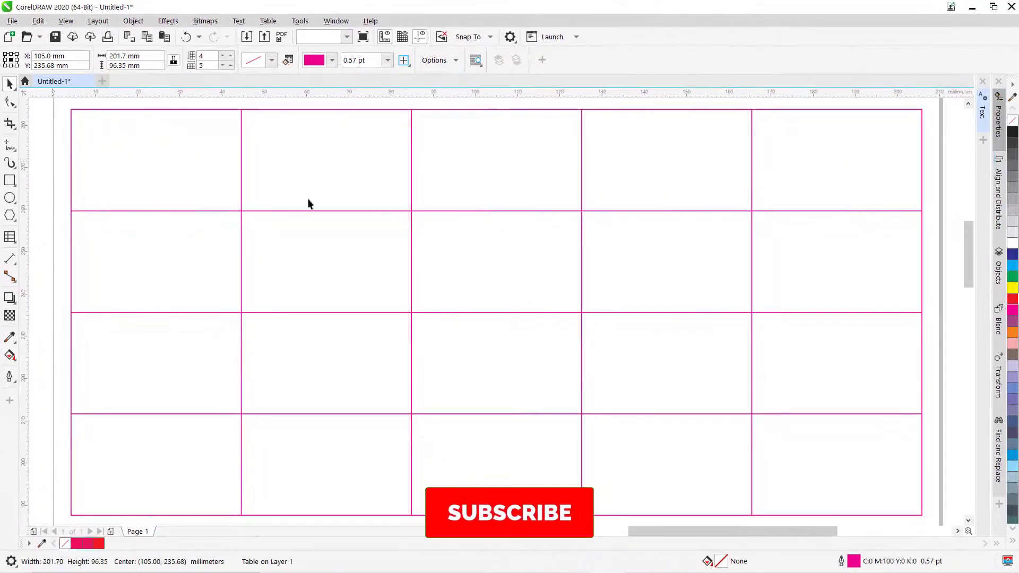
key(Escape)
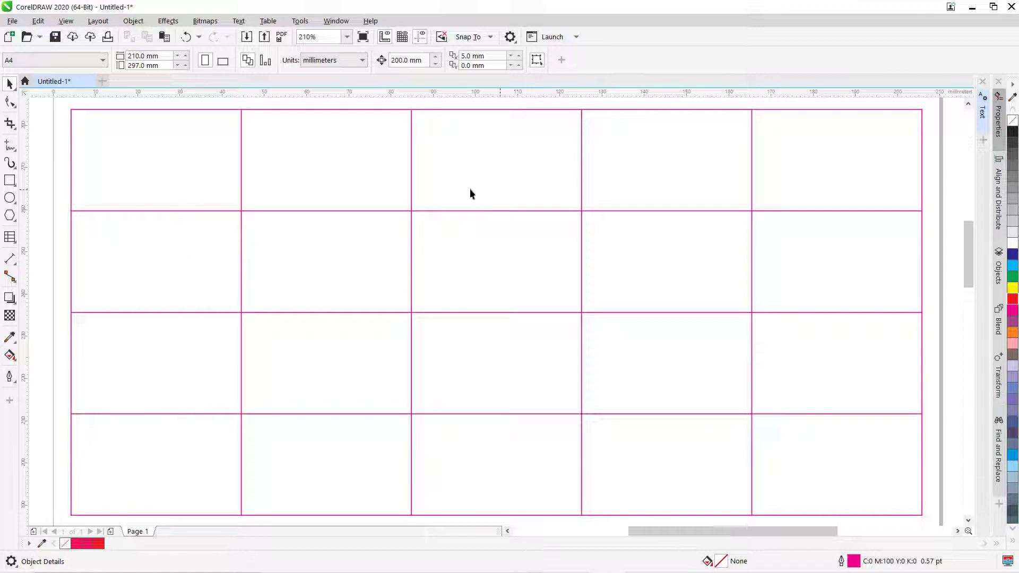
Step: Enter the headings "Mặt hàng" and "Giá" in the first and second cells of the table's top row
click(13, 239)
click(45, 237)
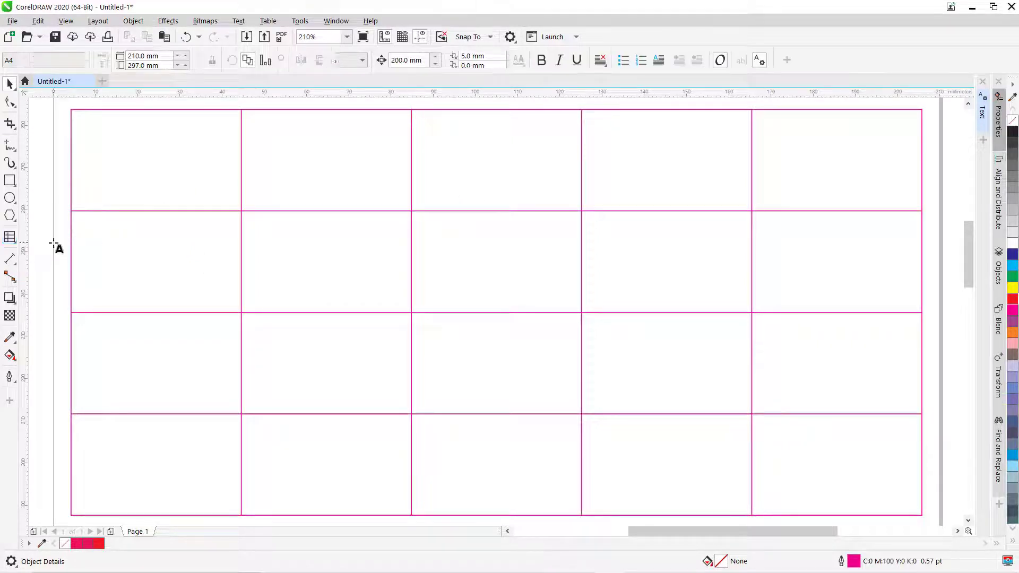
click(135, 144)
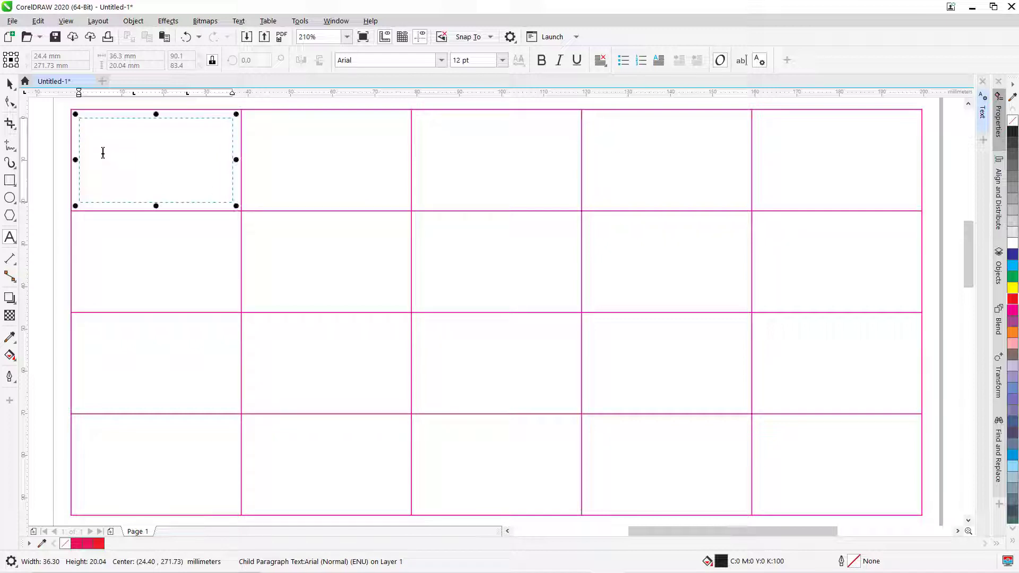
text(Mặt h)
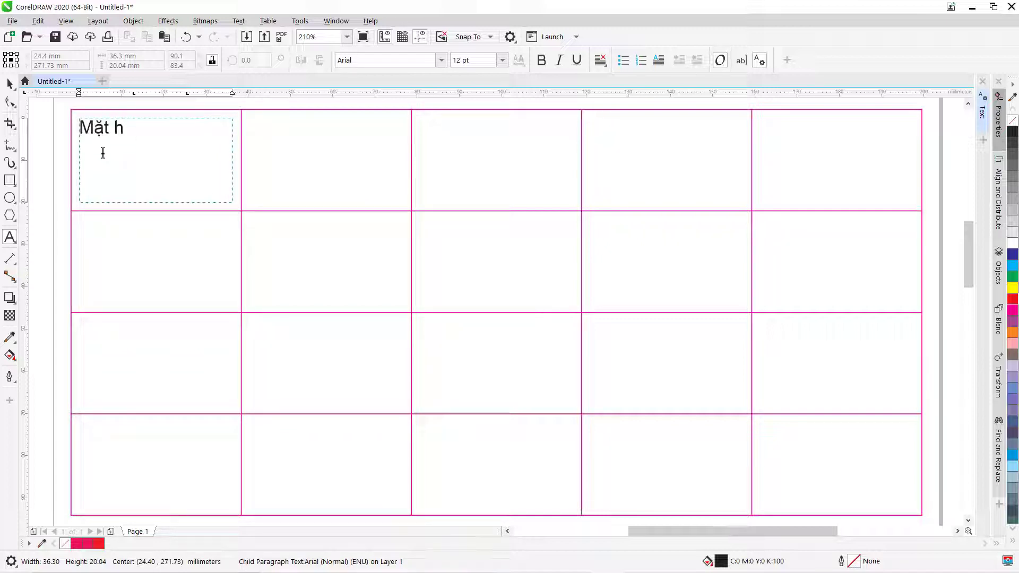
text(àng)
click(331, 148)
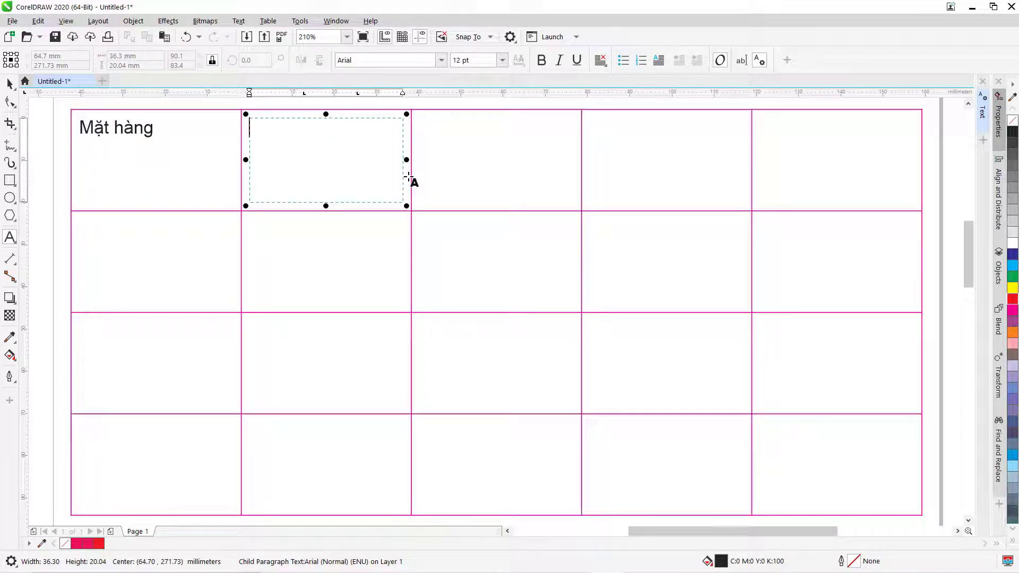
text(G)
text(i)
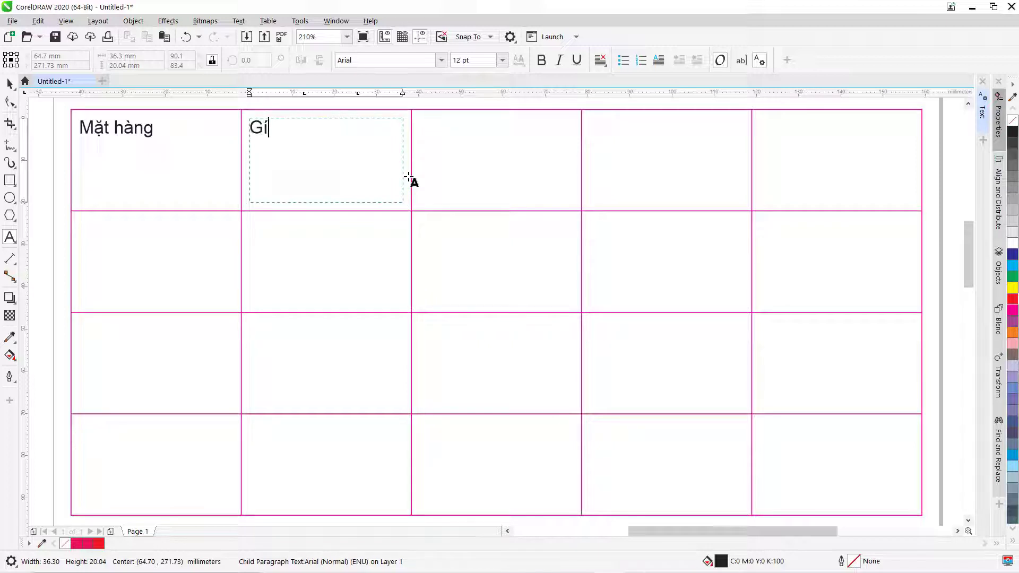
text(á)
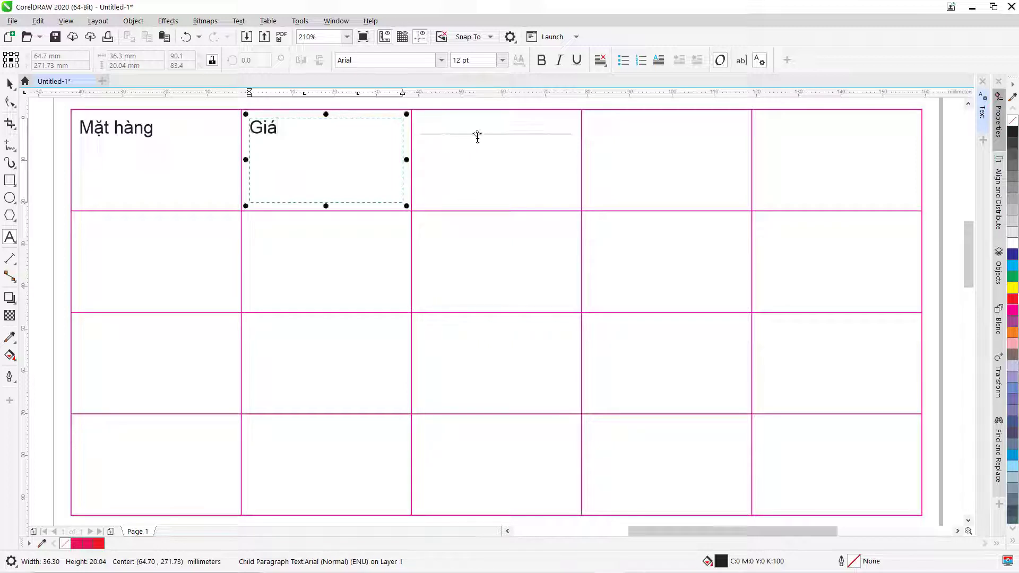
Step: Enter the headings "Đơn vị tính" and "Số lượng" in the third and fourth cells of the top row
click(461, 127)
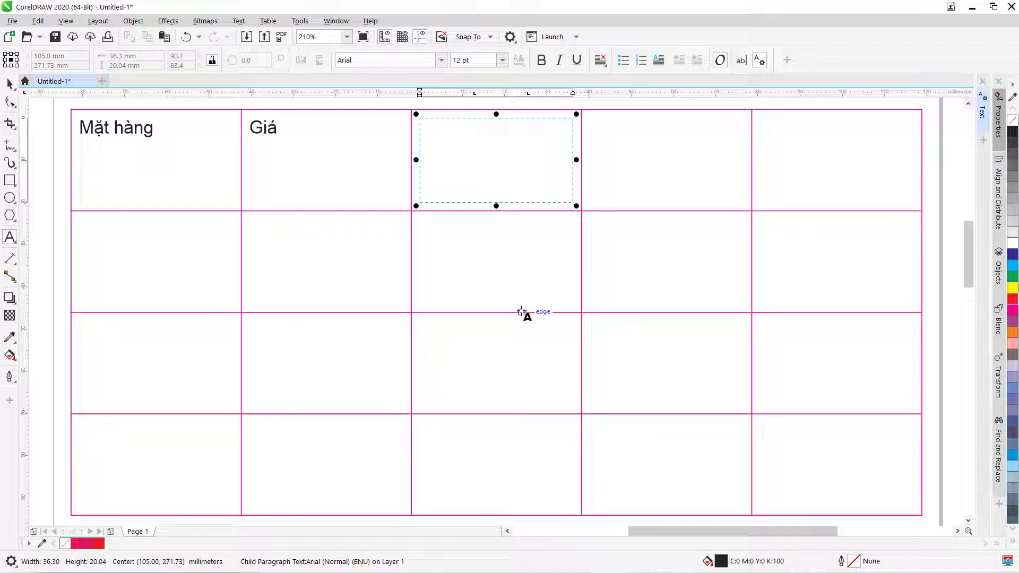
text(D)
text(ơn )
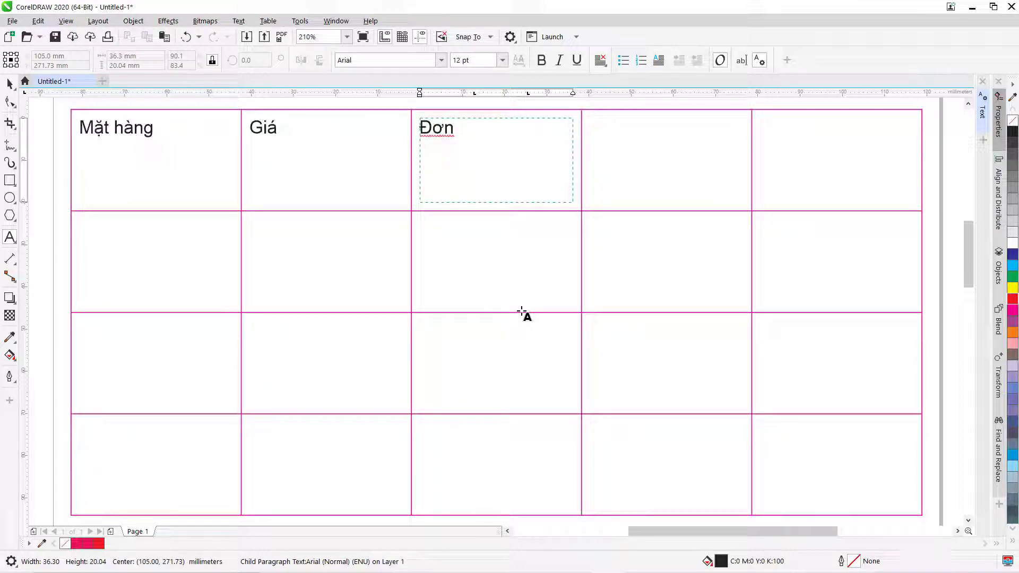
text(vi tính)
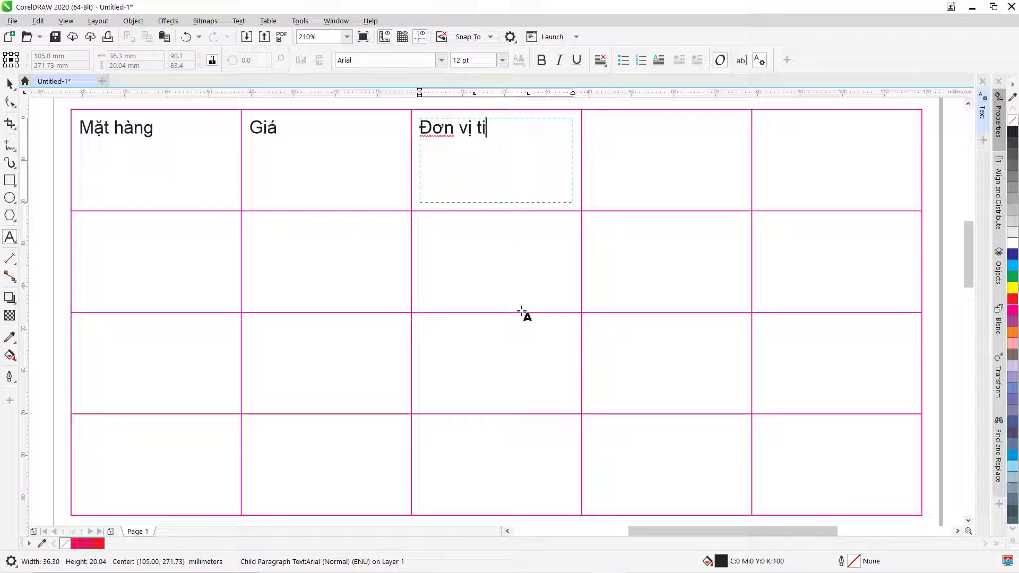
click(652, 126)
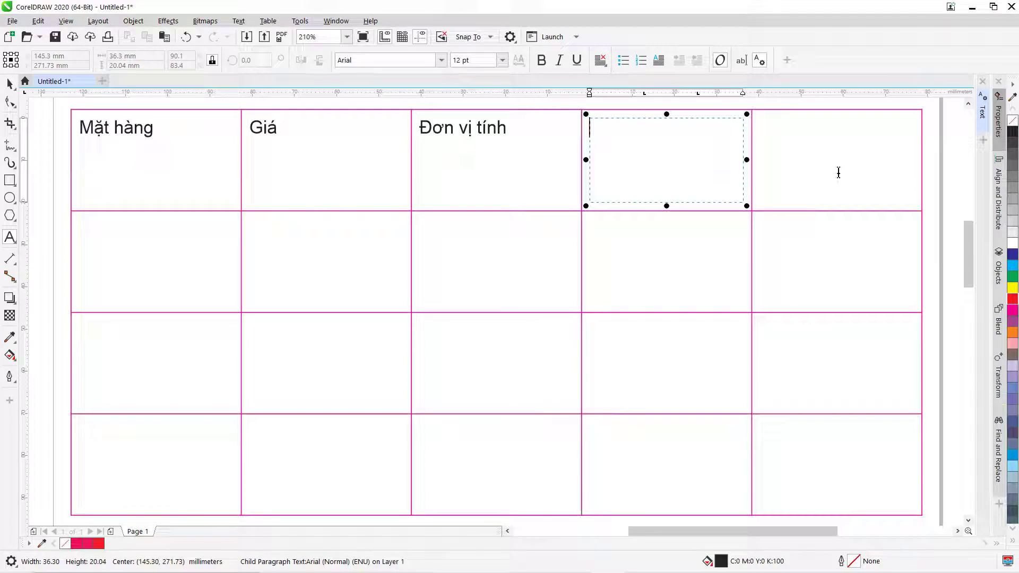
text(Số )
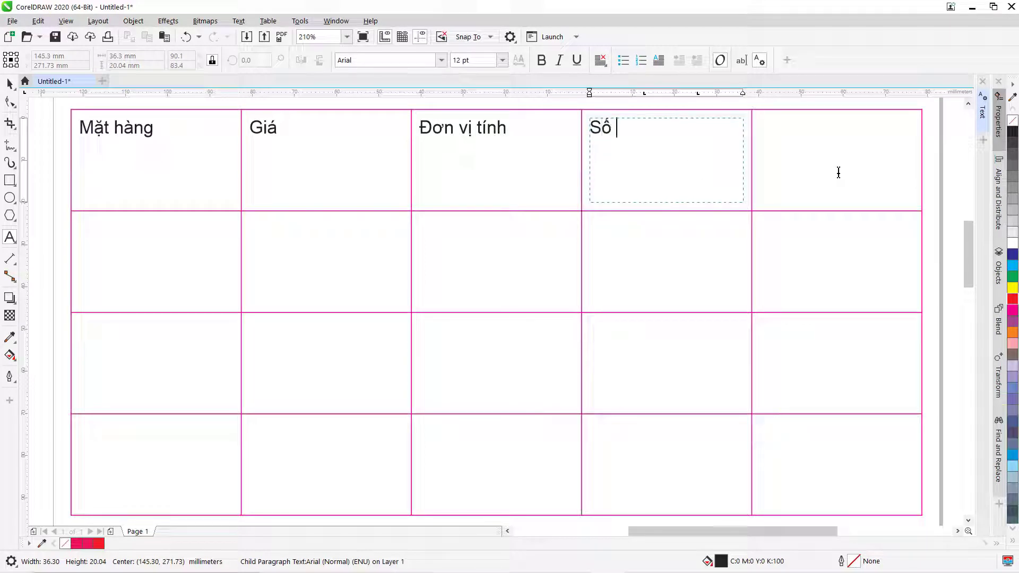
text(lượng)
Step: Enter the heading "Thành tiền" in the fifth cell of the table's top row
click(801, 130)
text(Thàn)
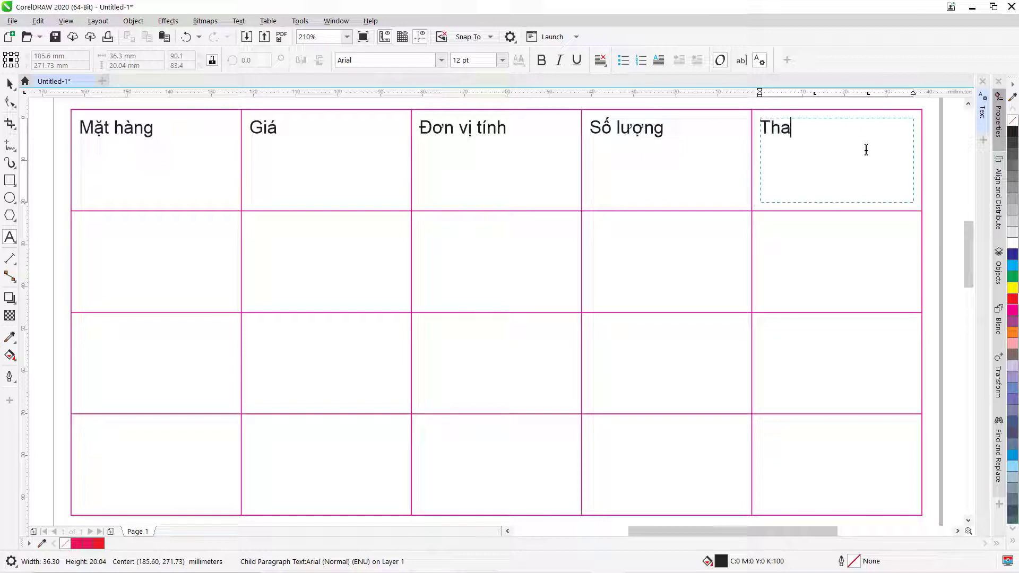
text(h tiền)
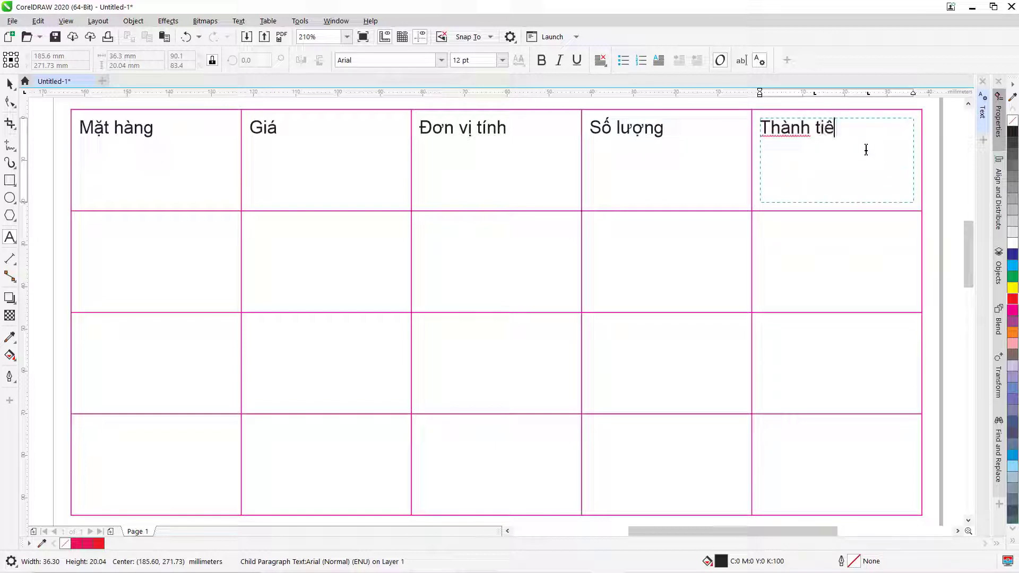
key(Escape)
Step: Fill the "Mặt hàng" column's three empty cells with the item names "Cóc", "Ổi" and "Bơ", from top to bottom
click(149, 243)
text(Cóc)
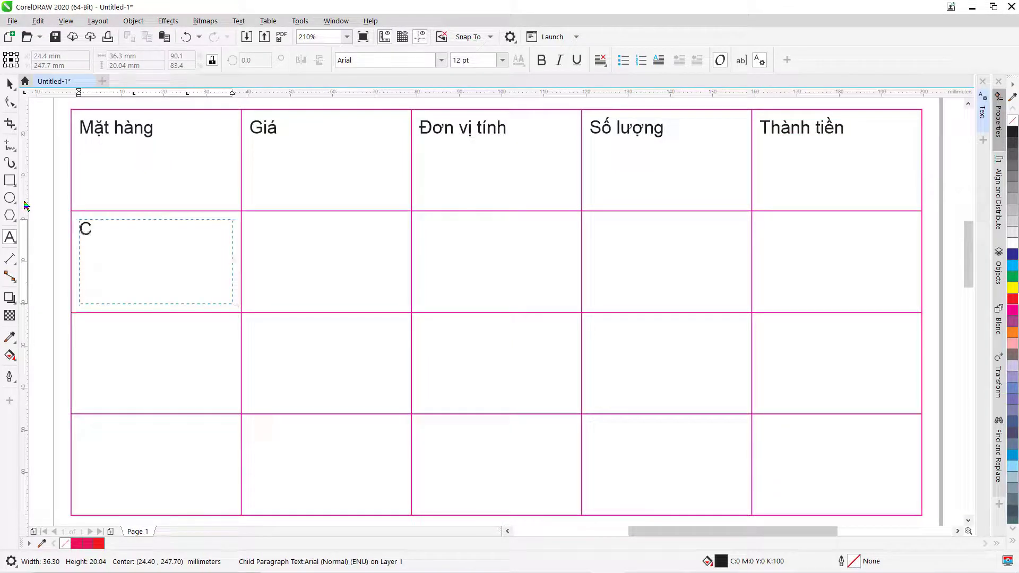
click(119, 353)
text(Ôi)
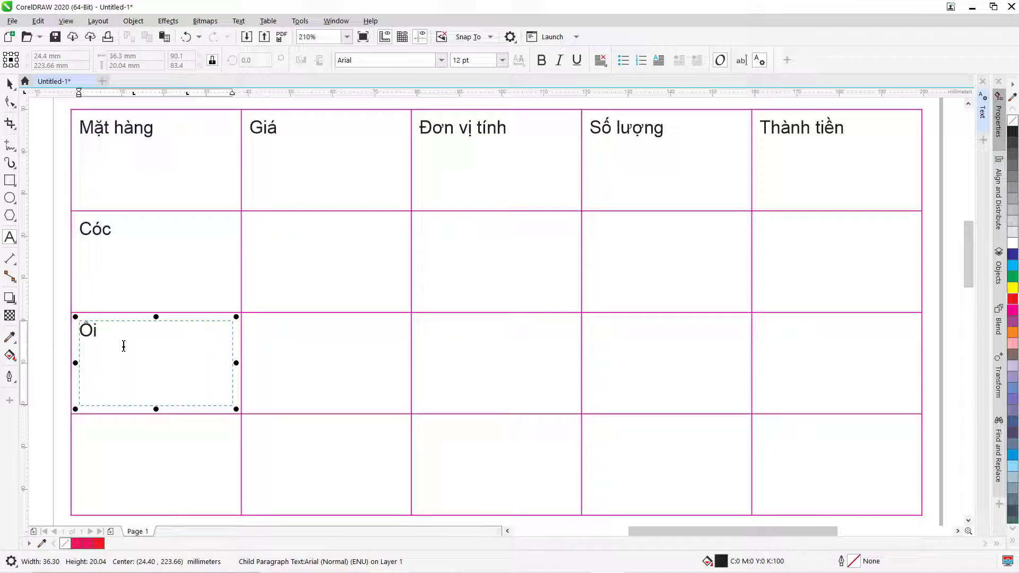
text(3)
key(BackSpace)
key(BackSpace)
key(BackSpace)
text(Oois)
click(120, 432)
text(Bow)
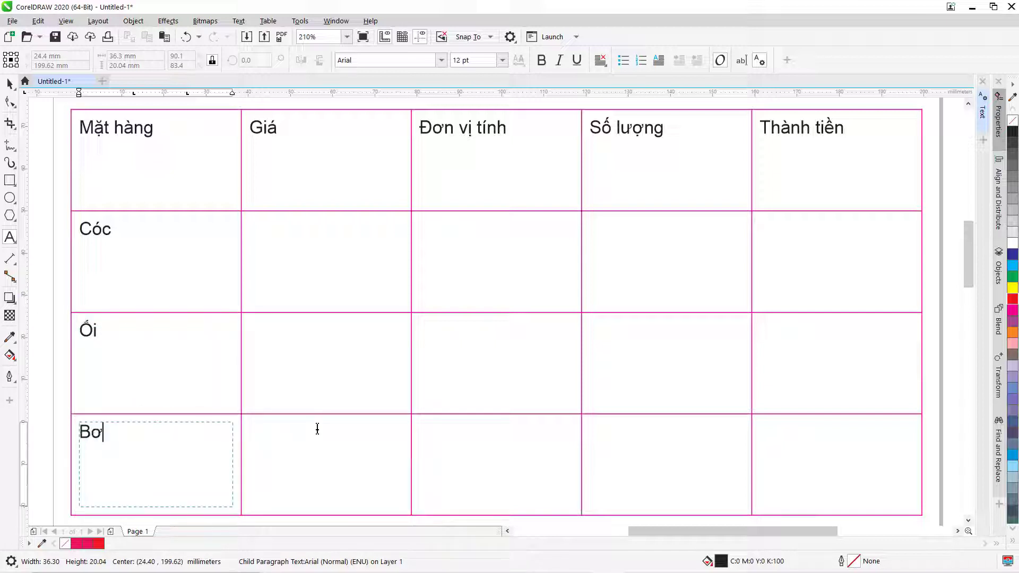
Step: Enter the prices 500 for Cóc, 400 for Ổi and 200 for Bơ in the "Giá" column
click(294, 228)
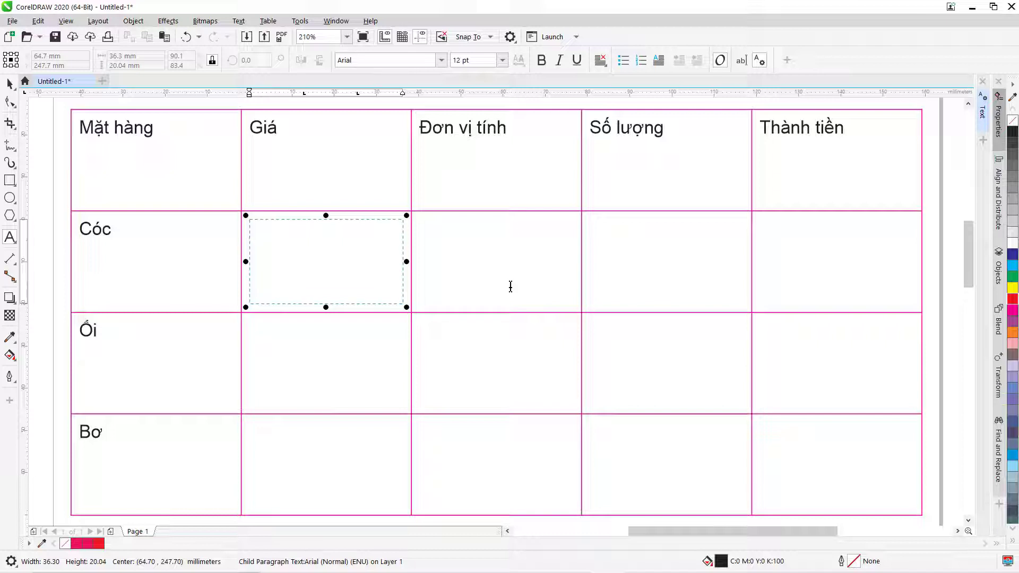
text(500)
click(334, 347)
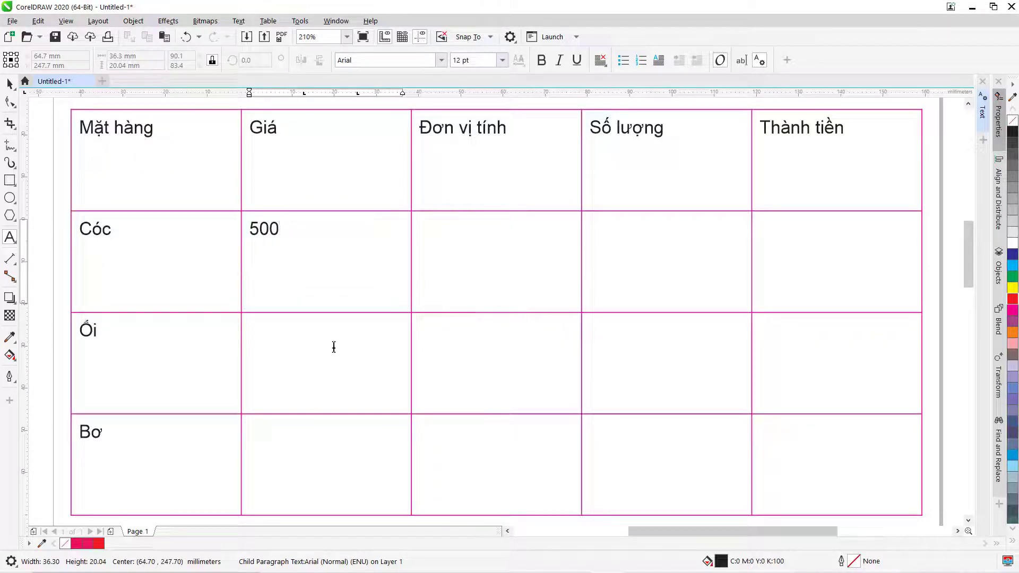
text(400)
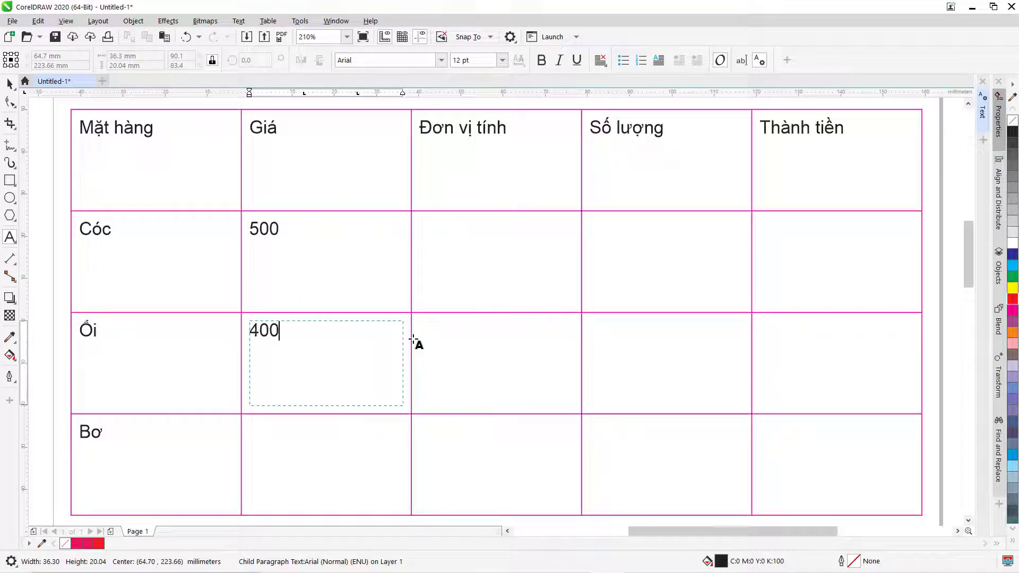
click(328, 440)
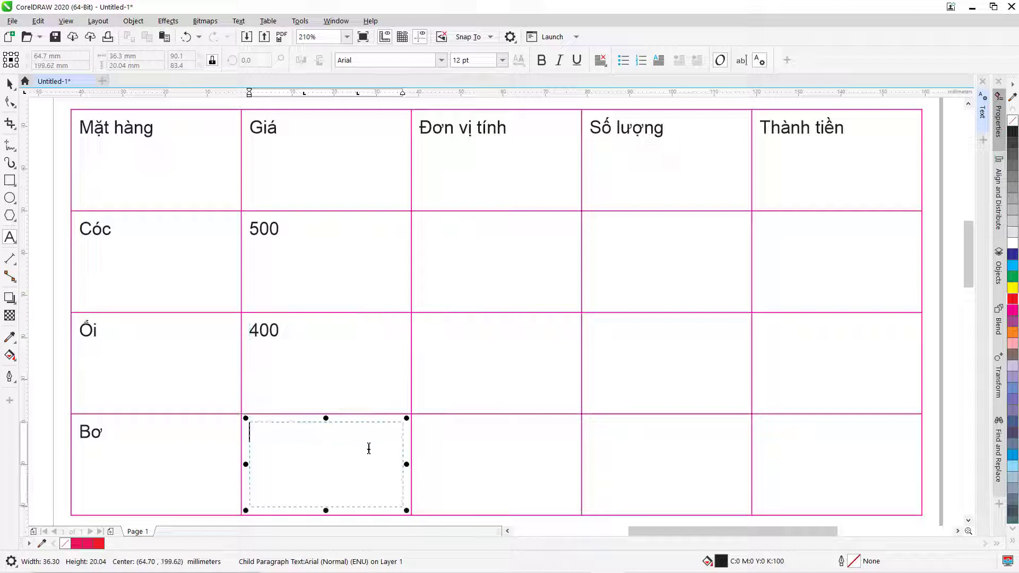
text(200)
Step: Enter the unit "kg" for all three items in the "Đơn vị tính" column
click(458, 229)
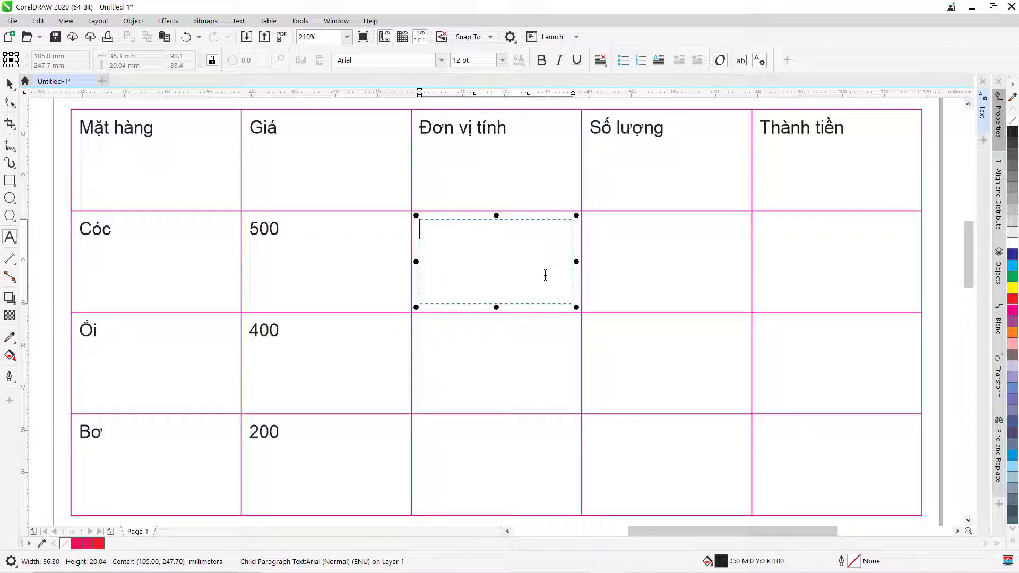
text(kg)
click(494, 340)
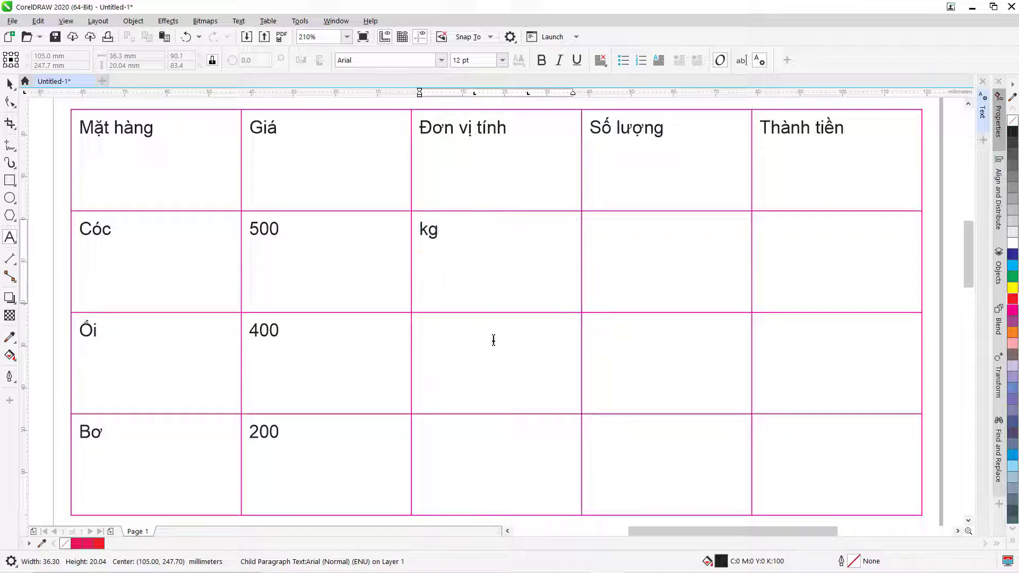
text(kg)
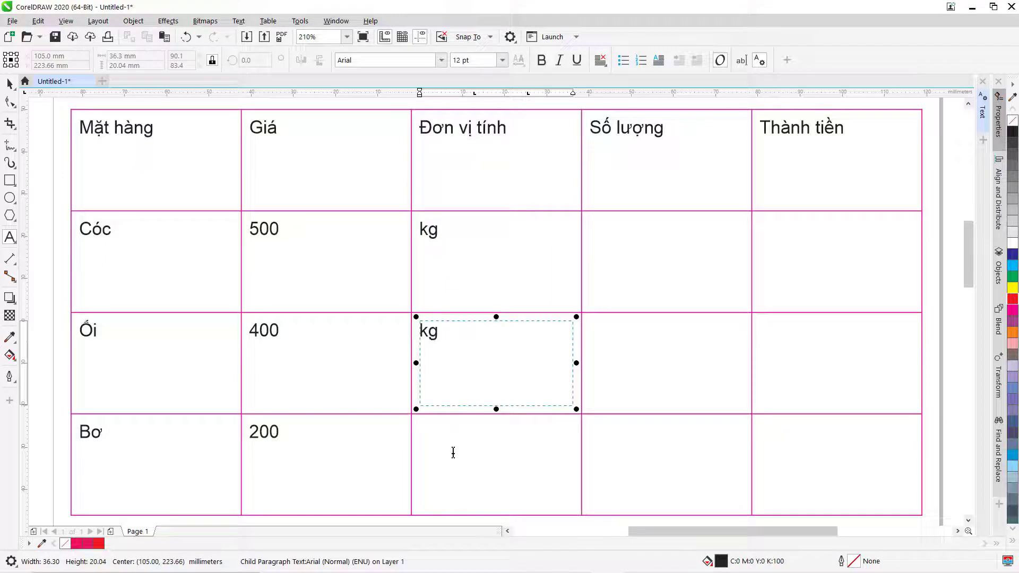
click(455, 452)
text(kg)
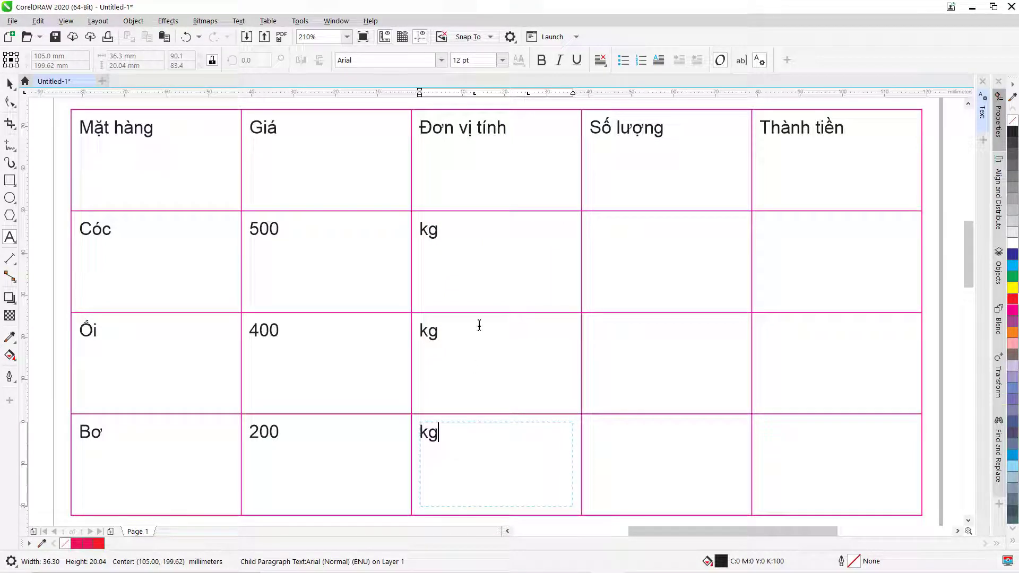
Step: Enter the quantities 2, 3 and 4 for the three items in the "Số lượng" column and deselect the cell
click(646, 240)
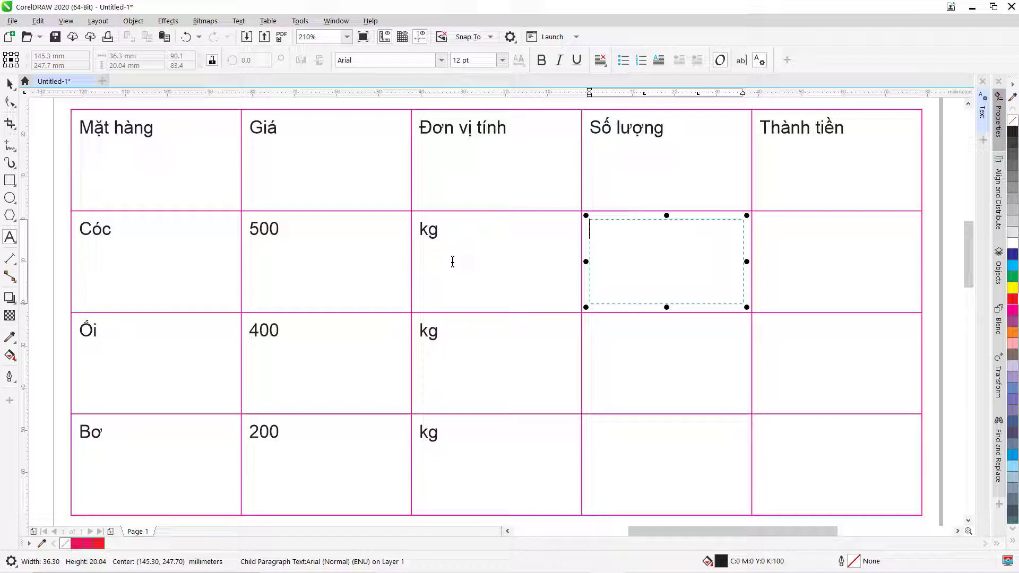
text(2)
click(625, 334)
text(3)
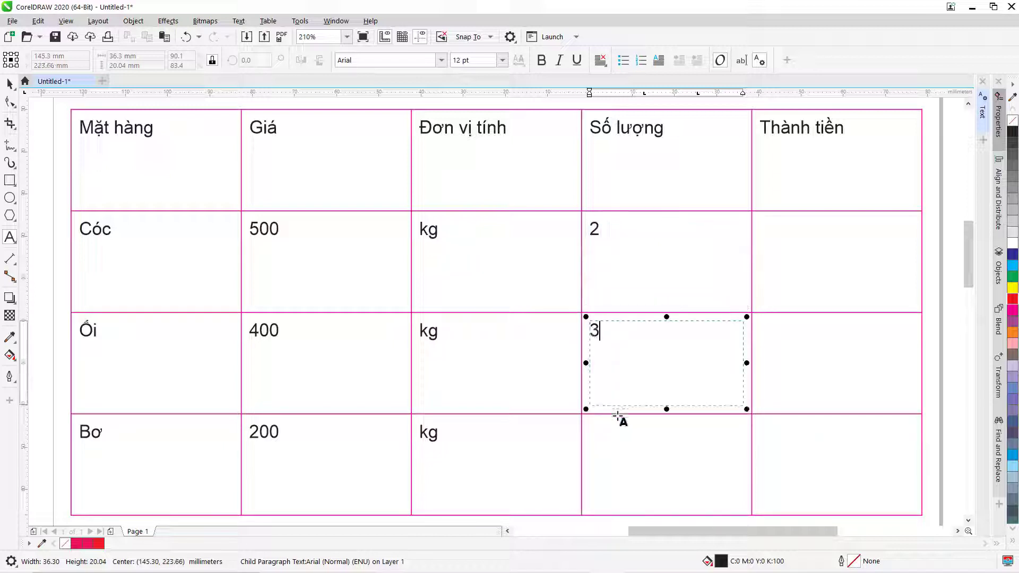
click(618, 440)
text(4)
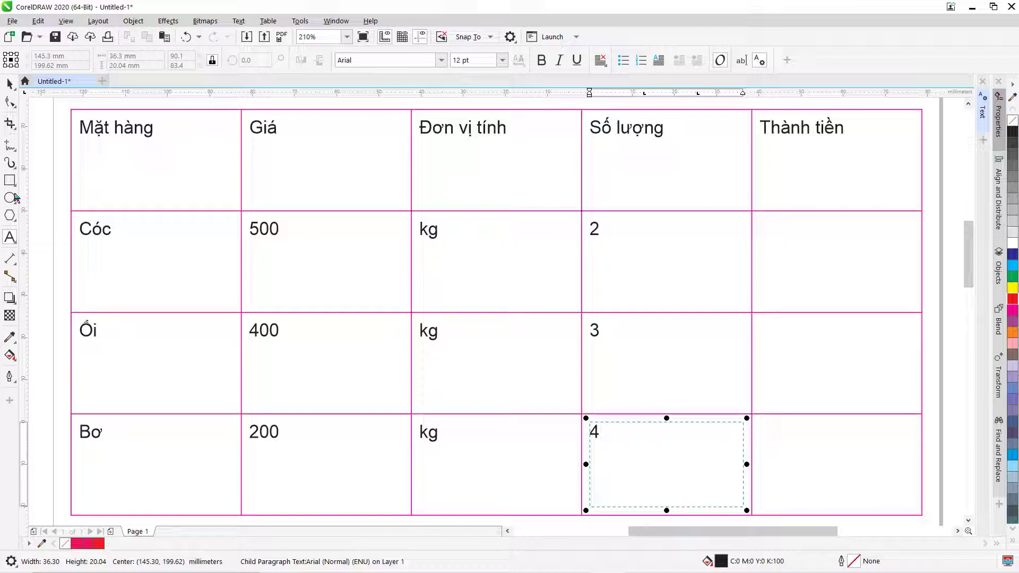
click(9, 83)
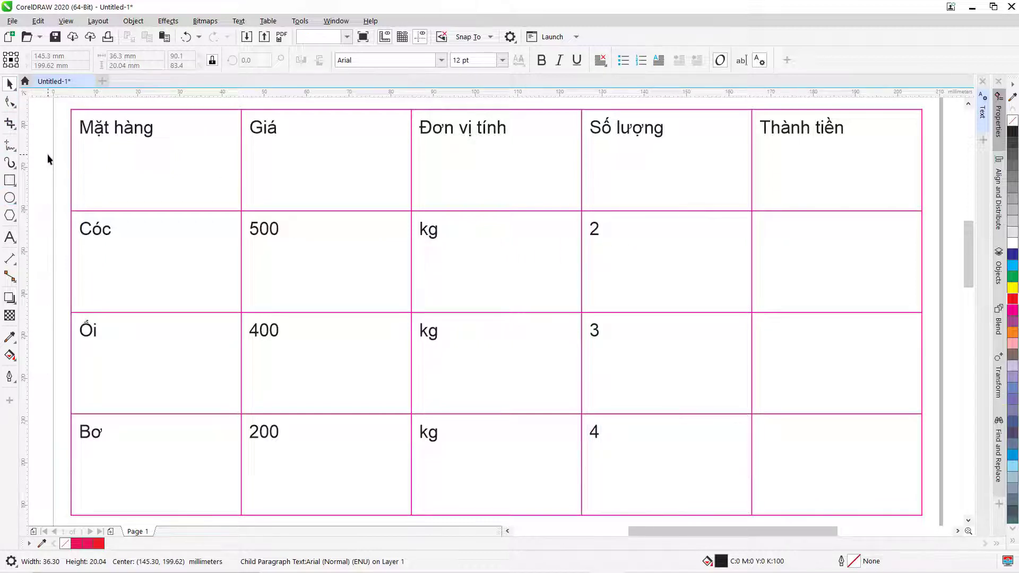
click(47, 159)
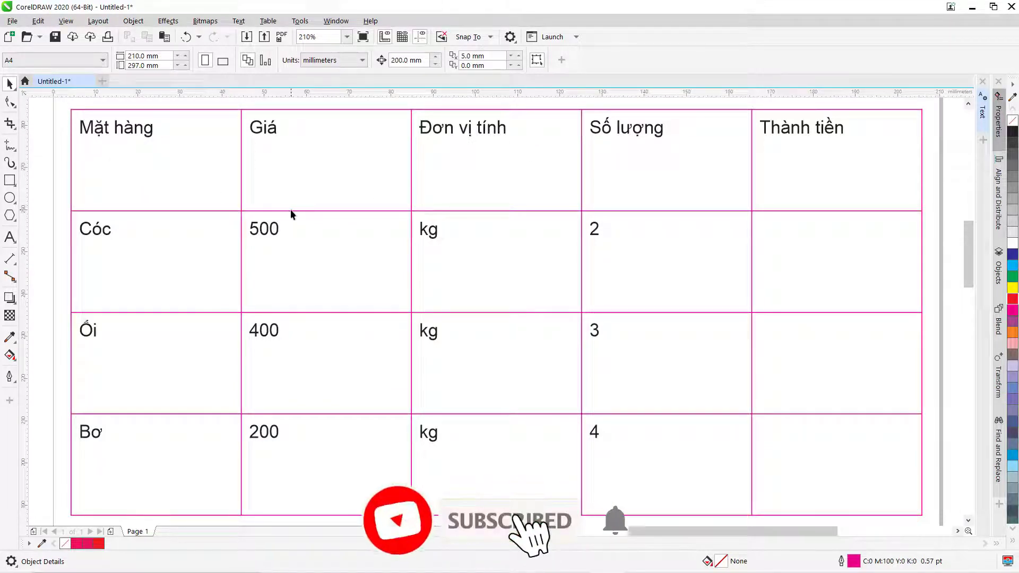
Step: Convert the goods table to text with the cell contents separated by tabs
click(242, 177)
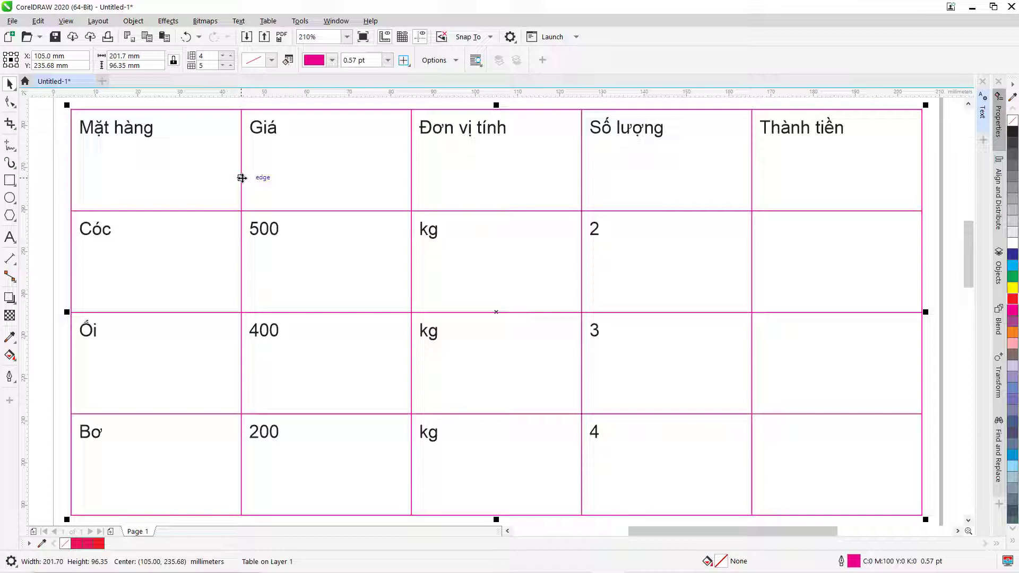
click(55, 176)
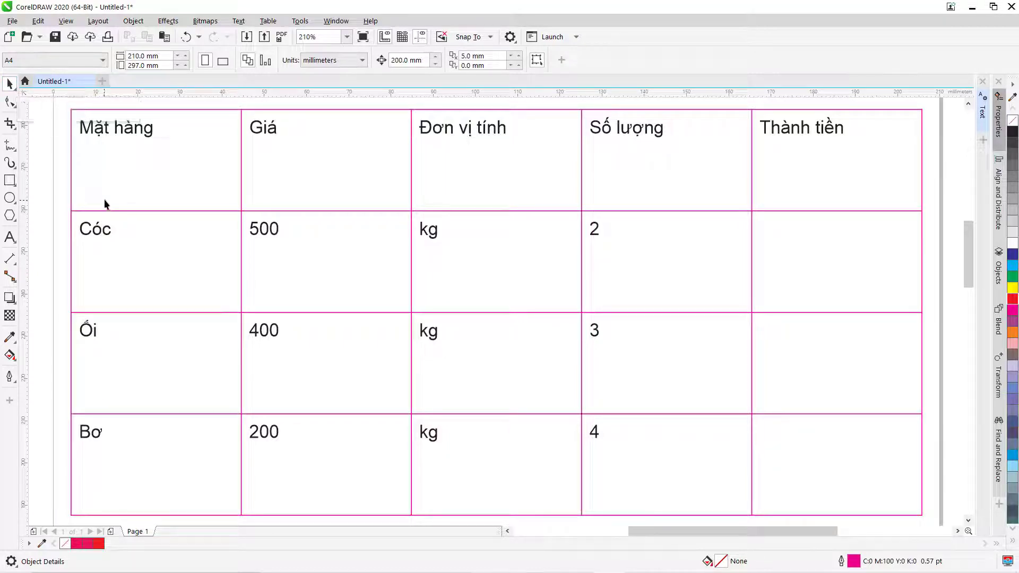
click(317, 225)
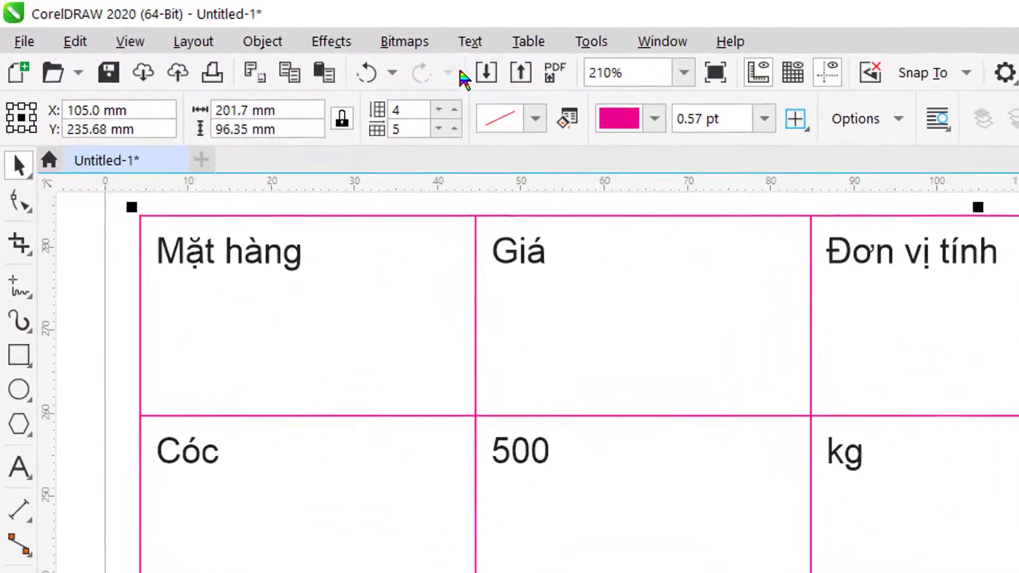
click(537, 46)
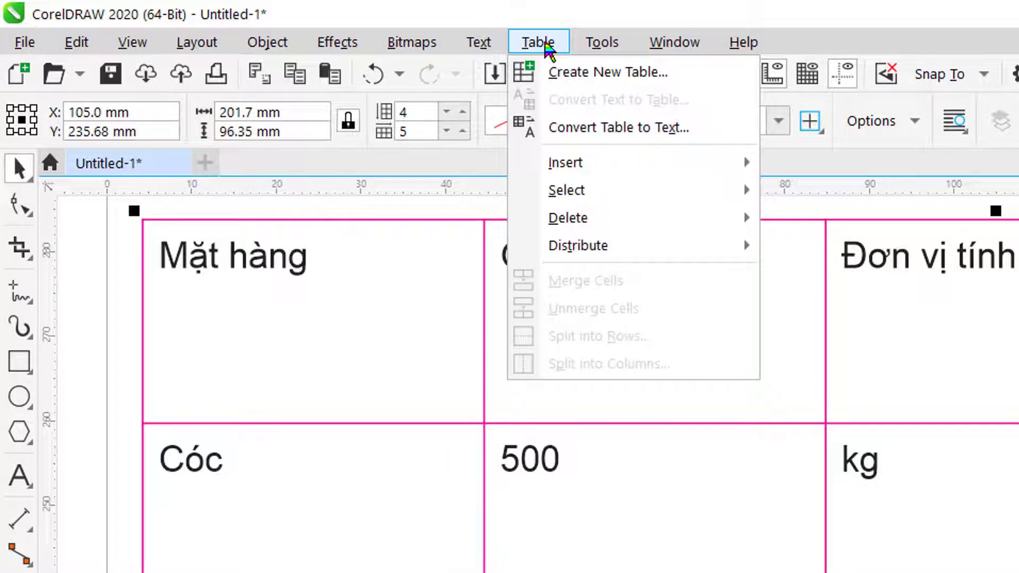
click(639, 130)
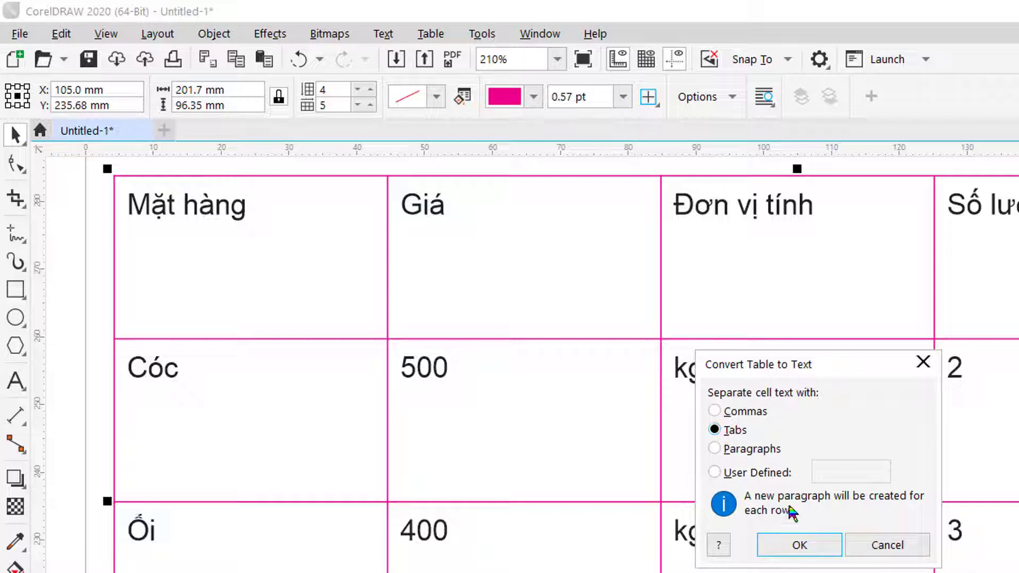
click(796, 546)
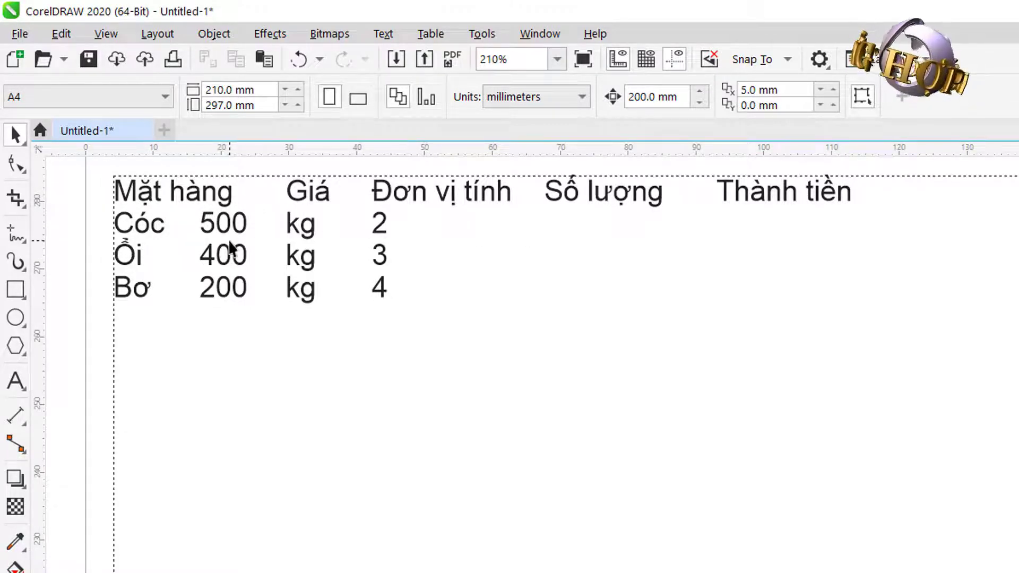
Step: Select all the converted text and remove its ruler tab stops at about 64, 76, 89 and 102 mm
click(230, 227)
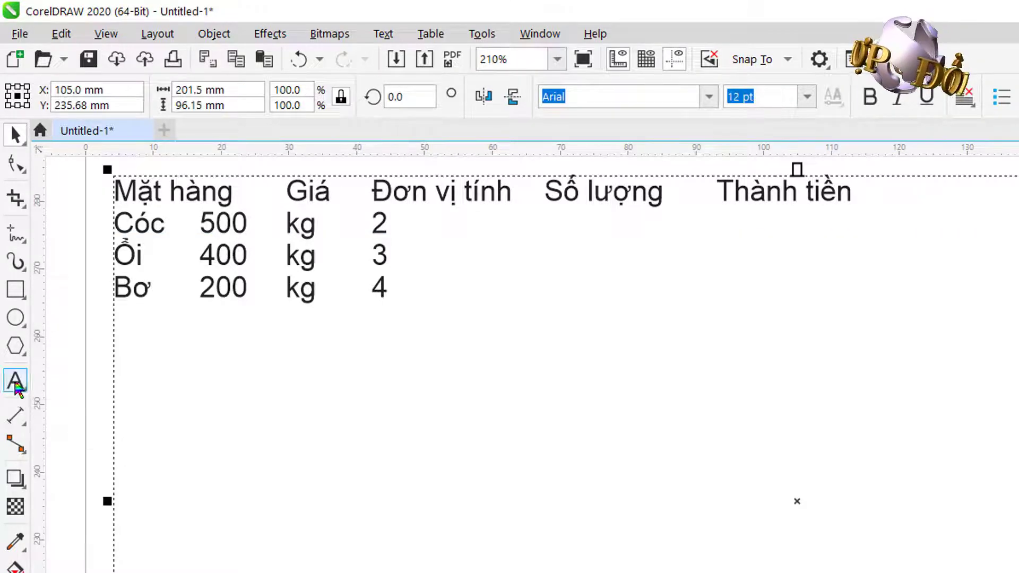
click(17, 385)
click(276, 239)
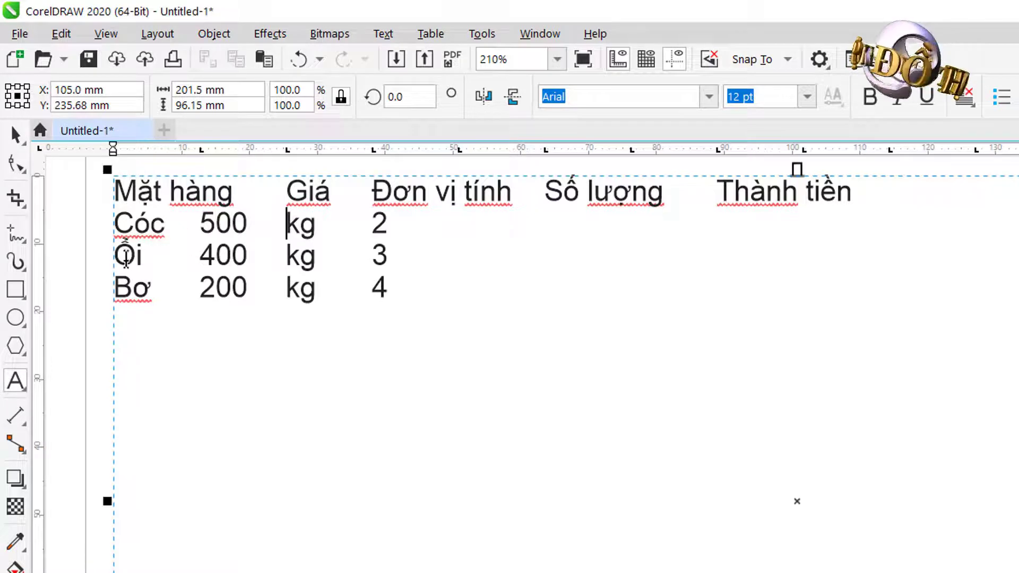
key(ctrl+a)
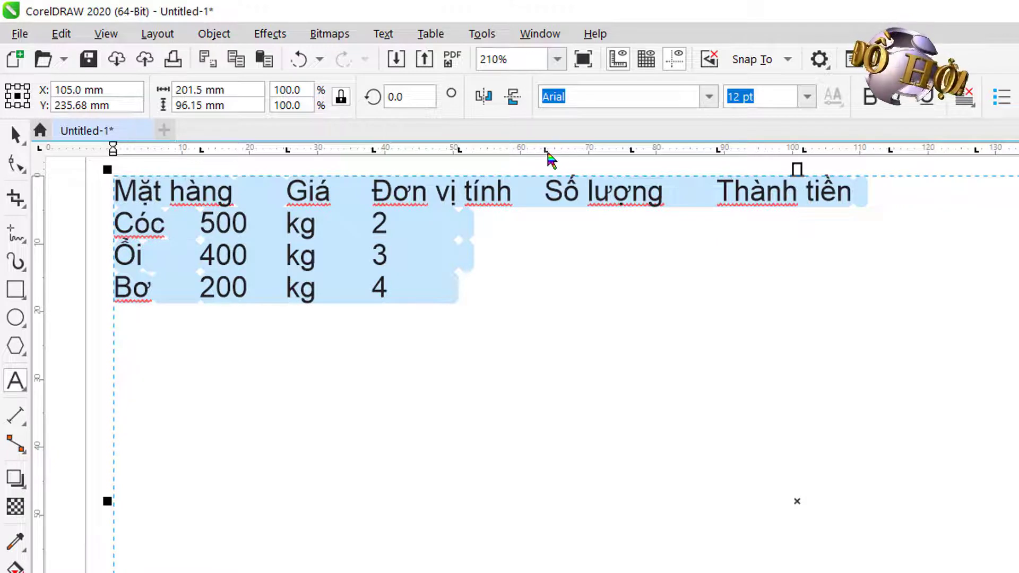
drag(547, 151, 546, 234)
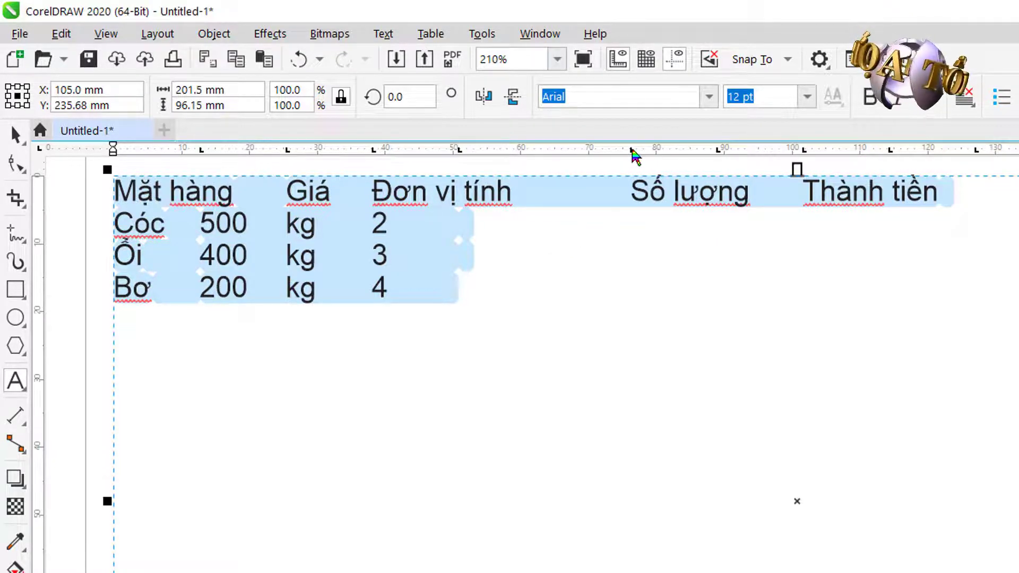
drag(632, 151, 622, 237)
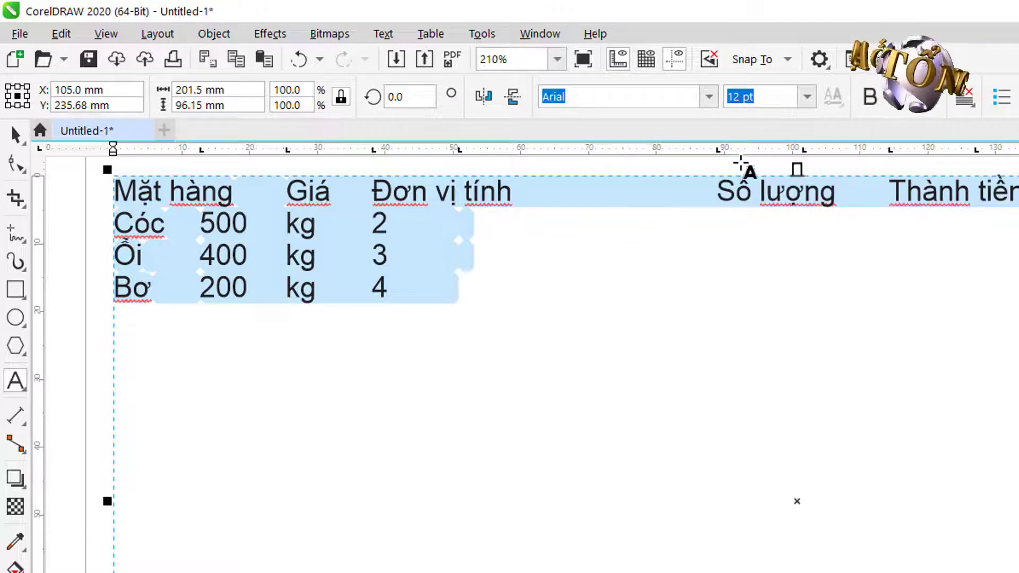
drag(717, 152, 716, 265)
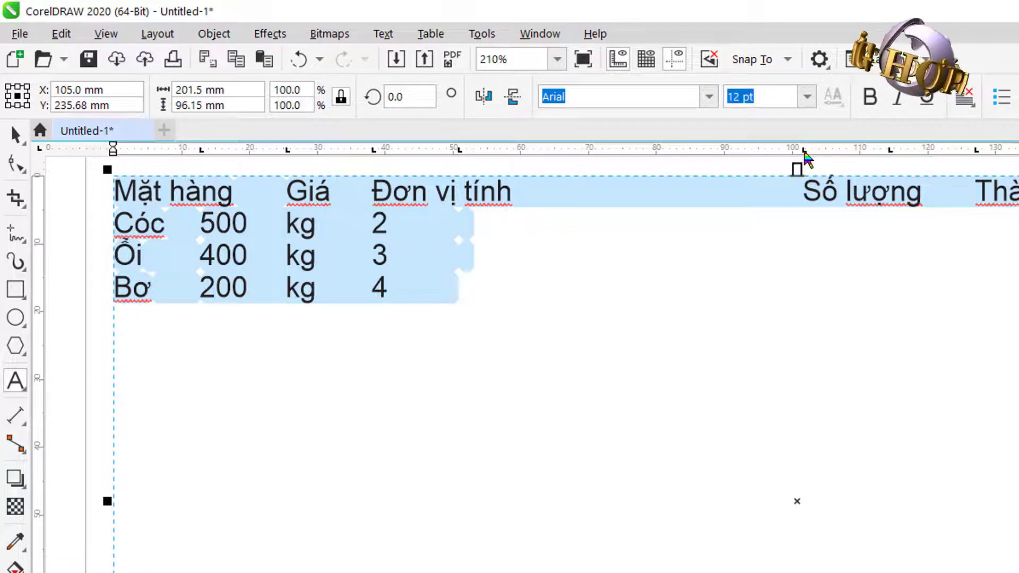
drag(805, 152, 801, 234)
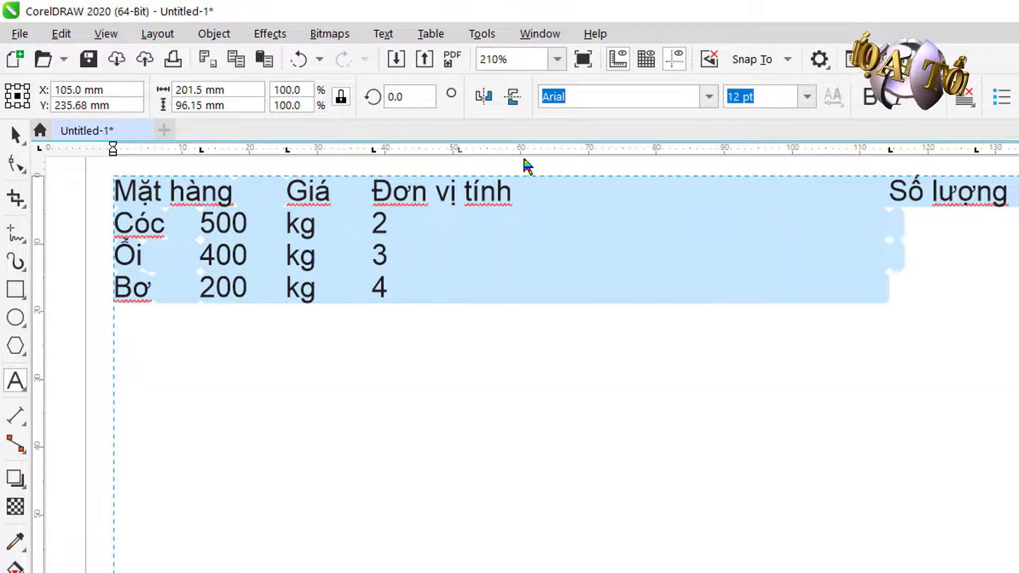
Step: Remove the text's ruler tab stop at about 51 mm and add a new one at about 90 mm
click(557, 152)
drag(560, 153, 702, 167)
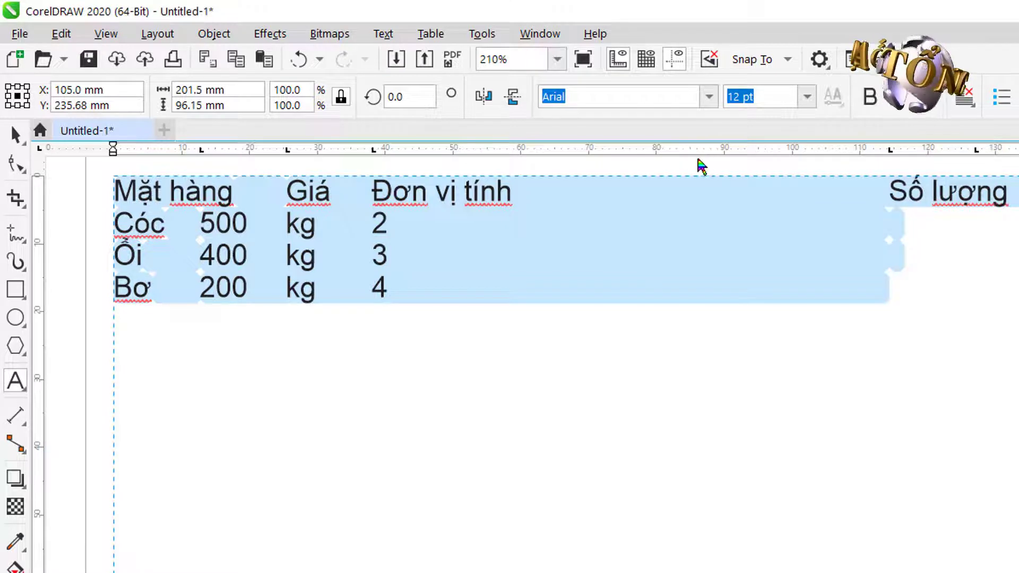
click(657, 151)
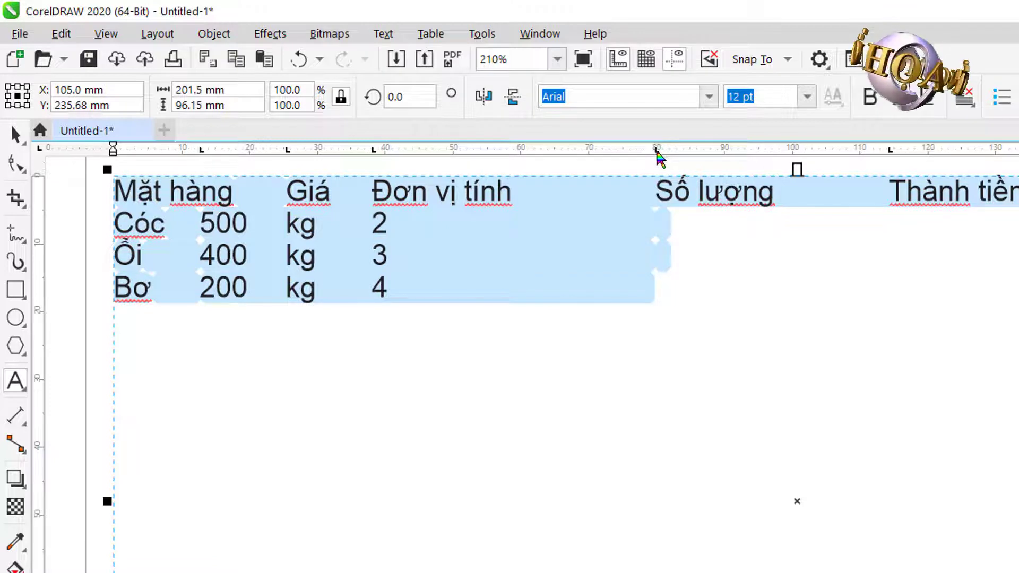
drag(657, 152, 720, 152)
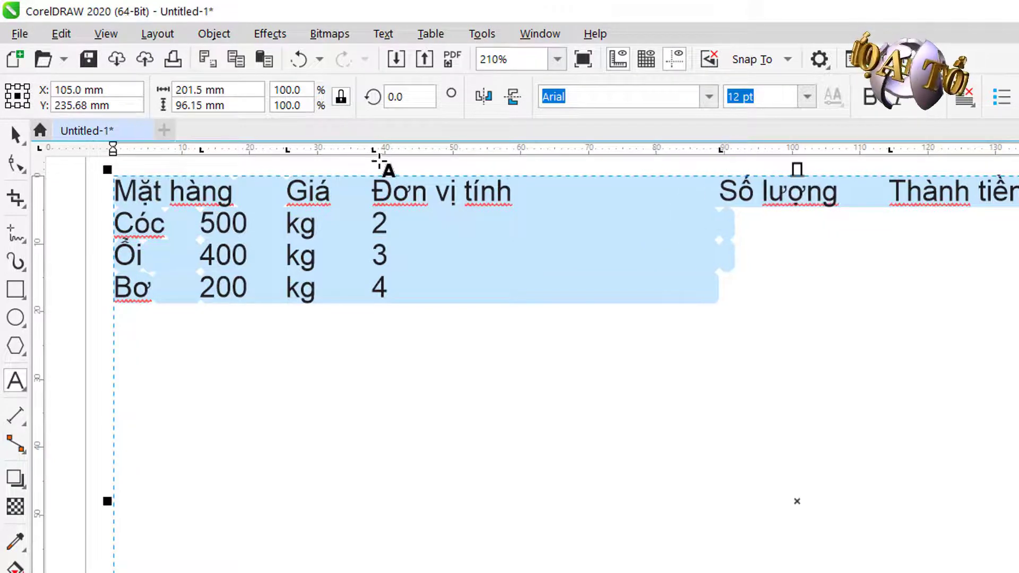
Step: Remove the tab stops at about 38 and 25 mm and move the first three remaining ones to about 38, 66 and 100 mm
drag(378, 154, 515, 164)
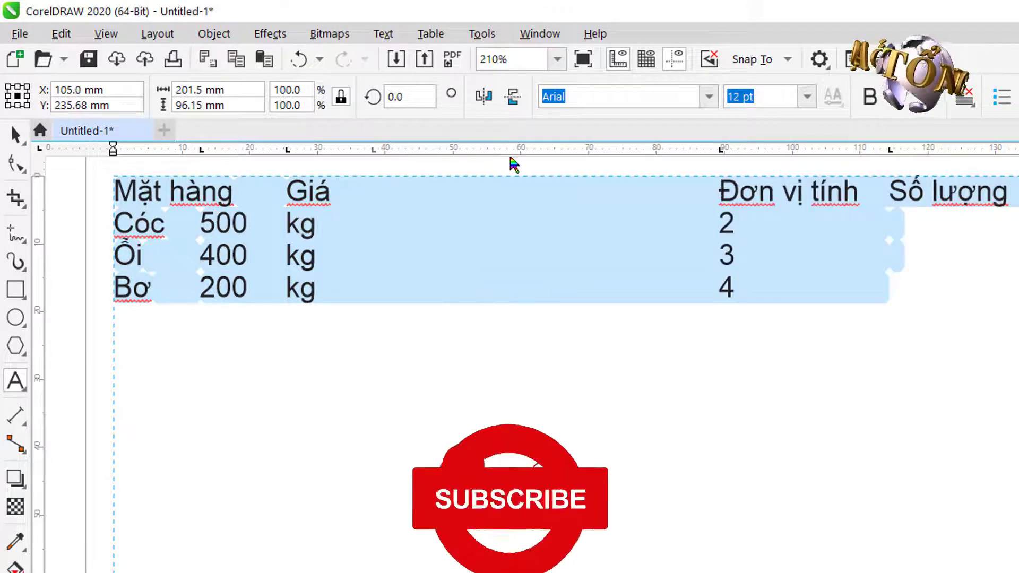
drag(449, 151, 487, 165)
drag(203, 156, 374, 155)
drag(722, 154, 557, 155)
drag(891, 154, 791, 155)
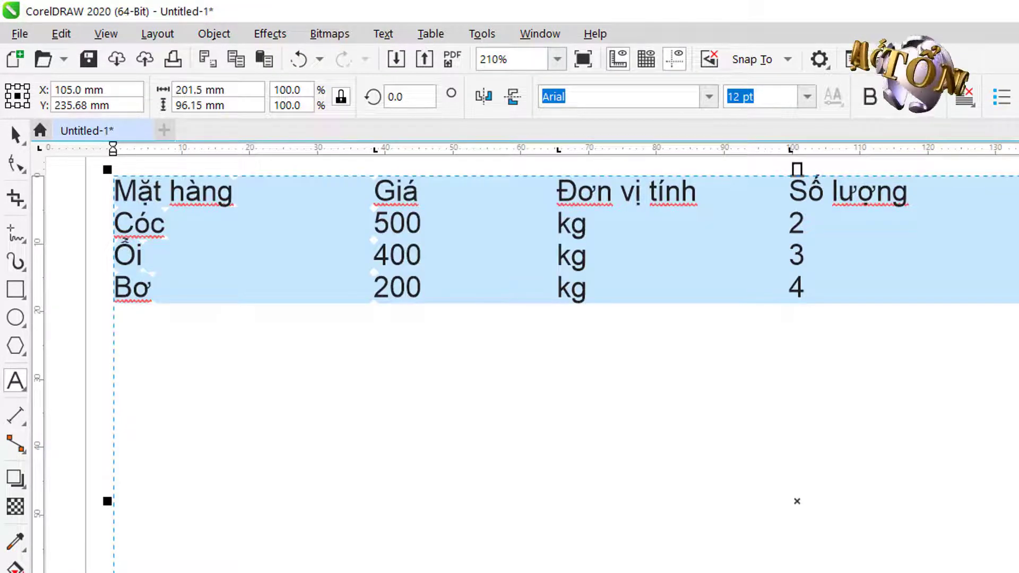
drag(1010, 150, 1011, 168)
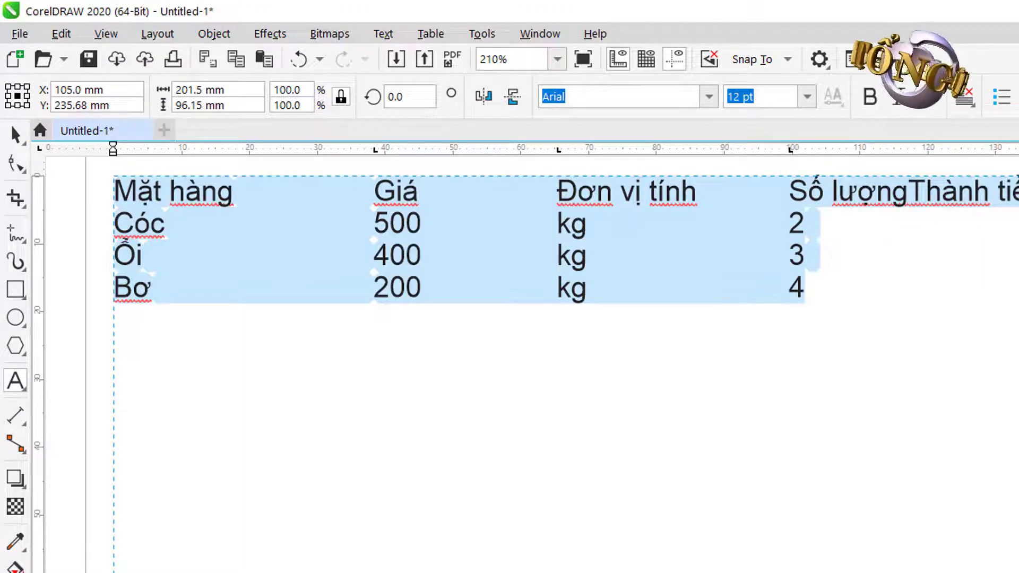
key(ctrl+z)
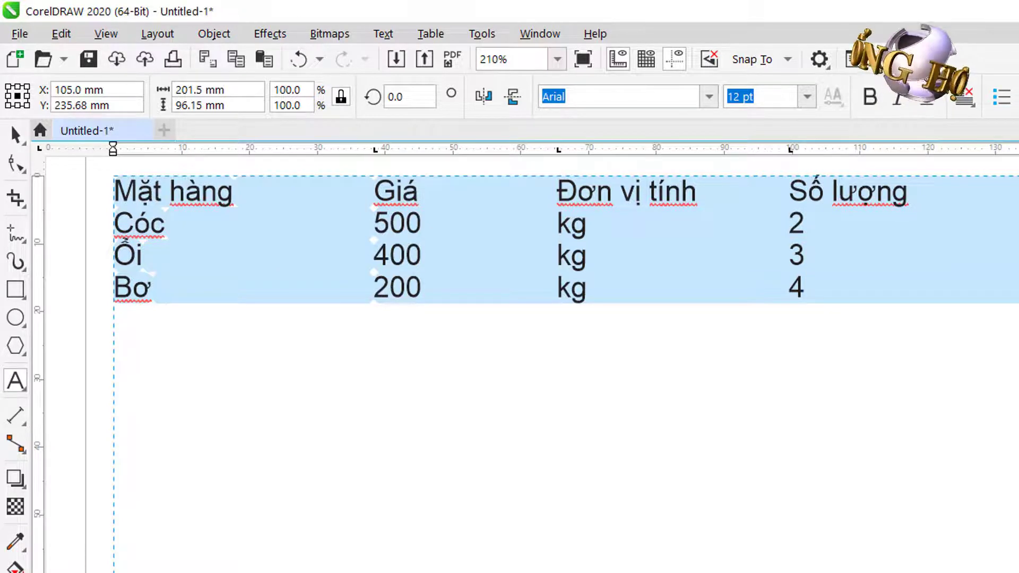
click(61, 233)
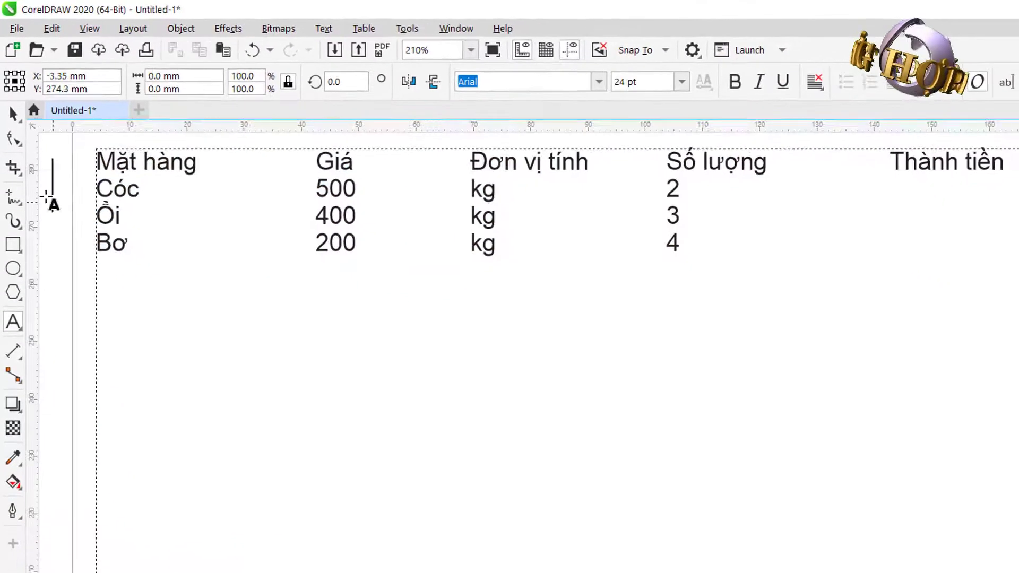
Step: Convert the aligned goods text back to a table, using tabs as the column separator
key(ctrl+space)
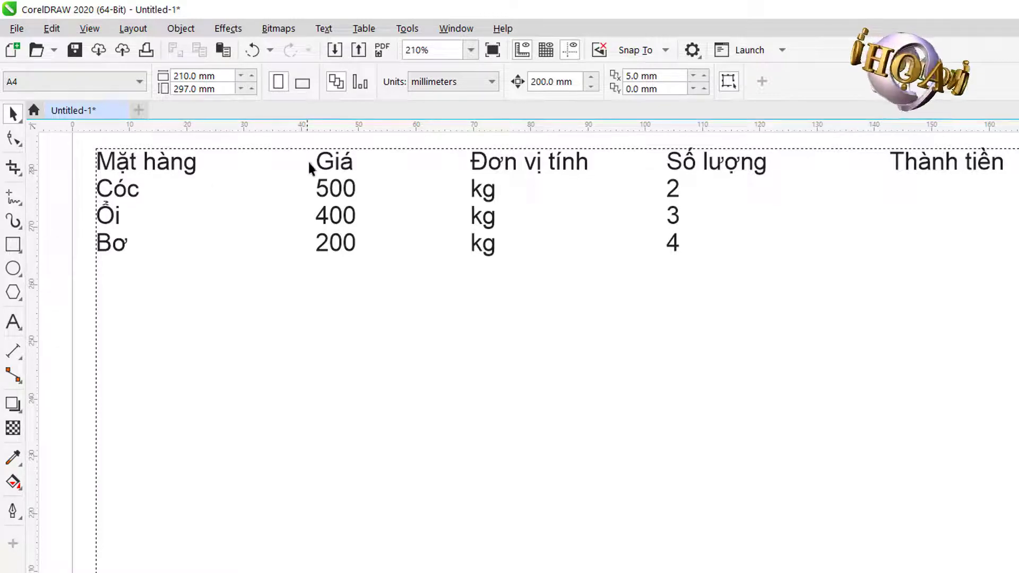
click(343, 165)
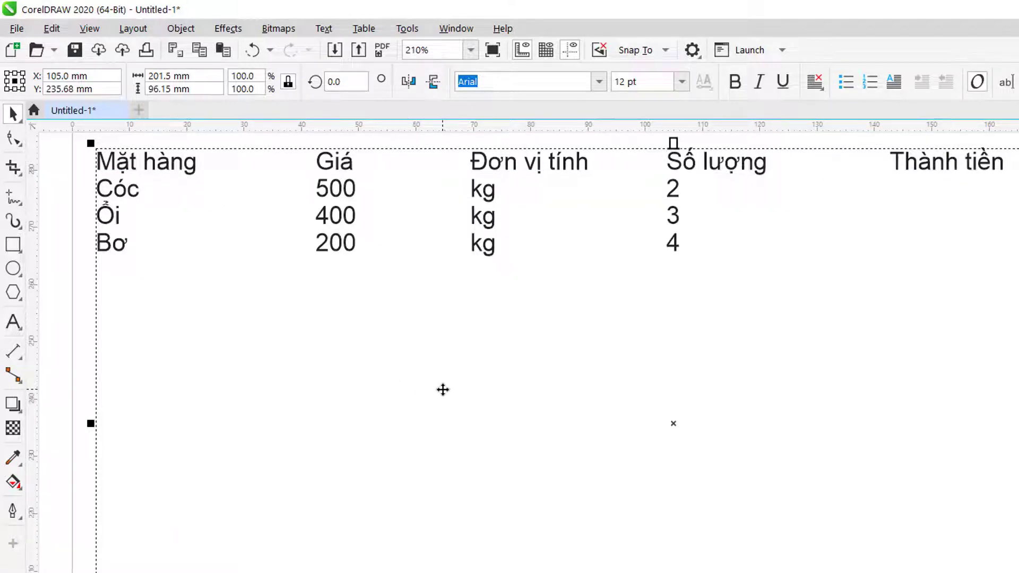
click(364, 29)
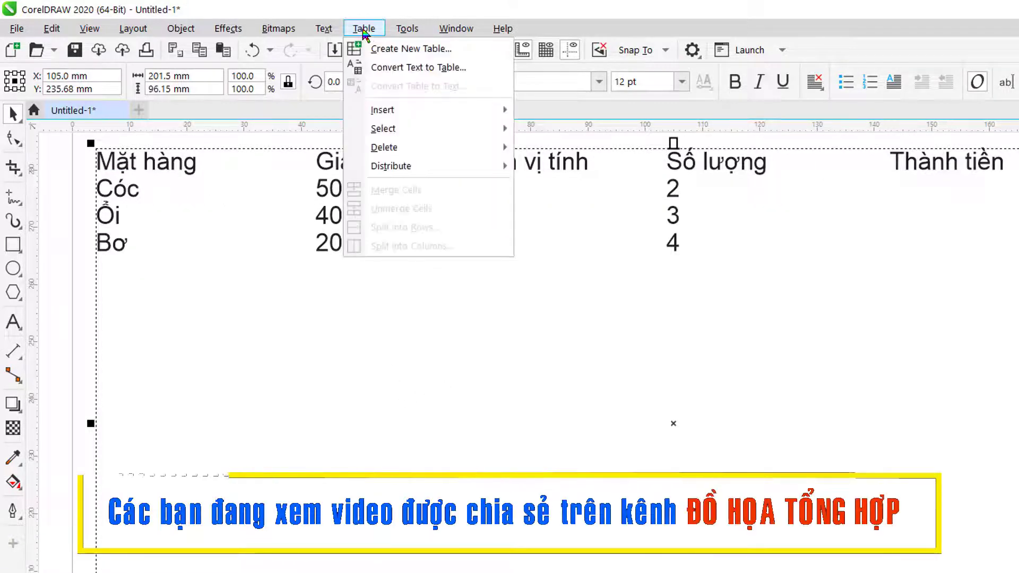
click(447, 74)
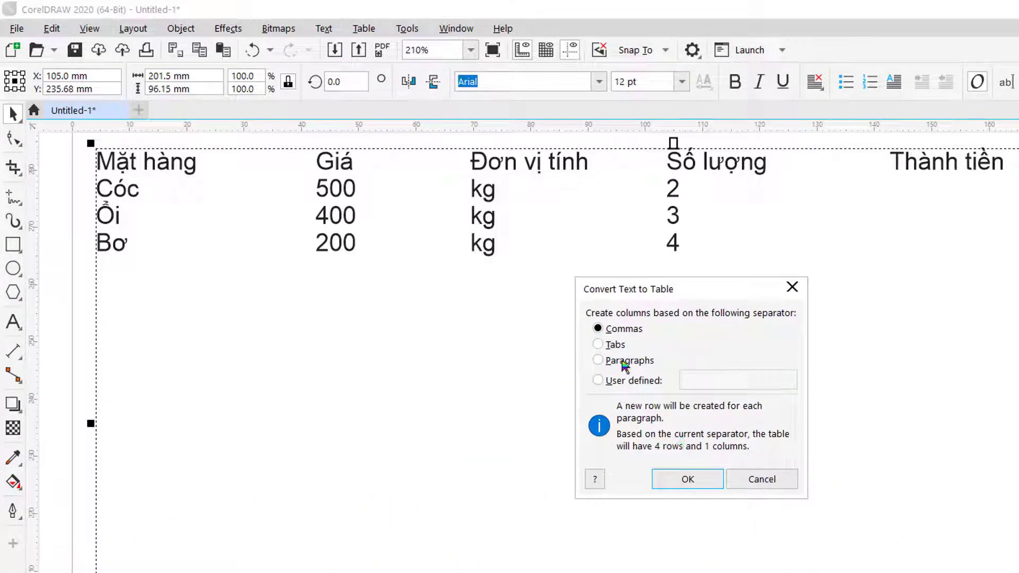
click(600, 346)
click(677, 479)
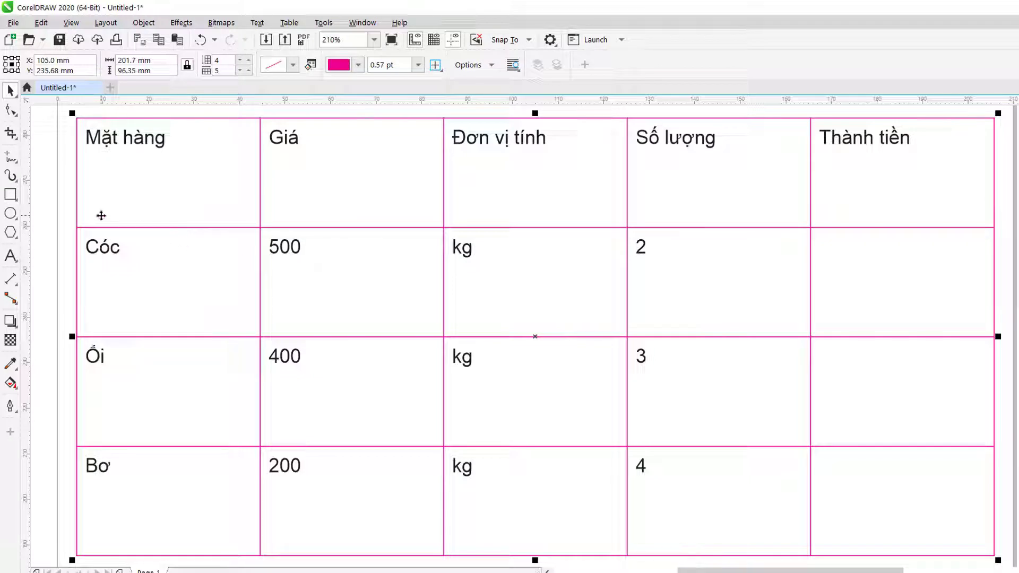
Step: Delete the converted goods table from the page
click(63, 194)
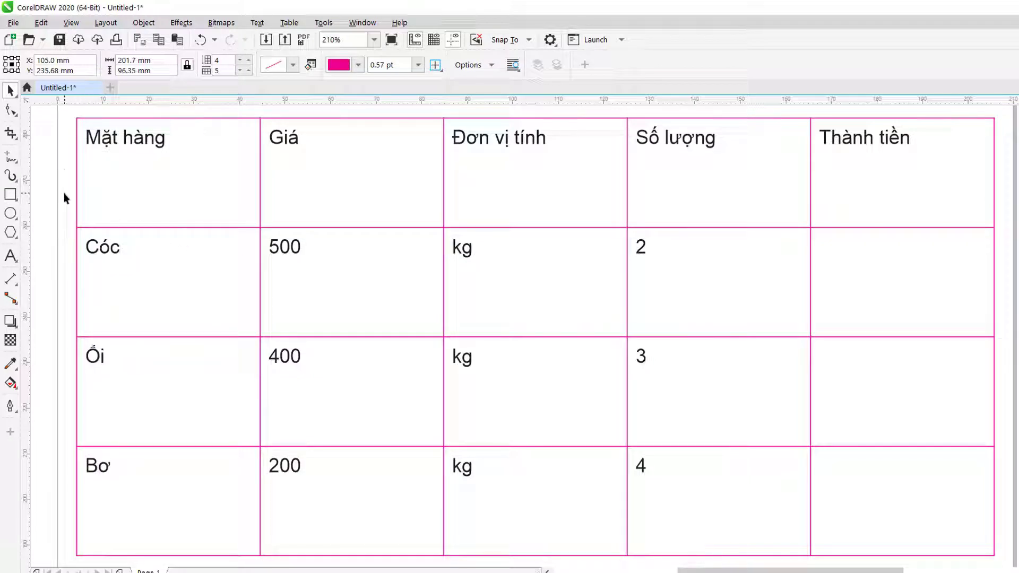
click(174, 227)
key(Delete)
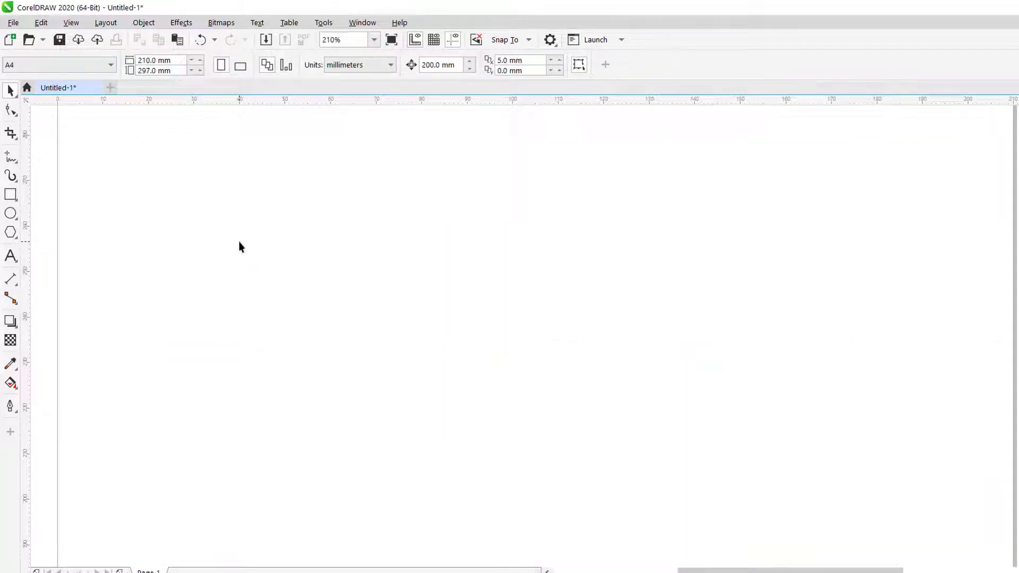
Step: Draw a paragraph text frame about 200 × 68 mm across the upper part of the page
key(shift+F4)
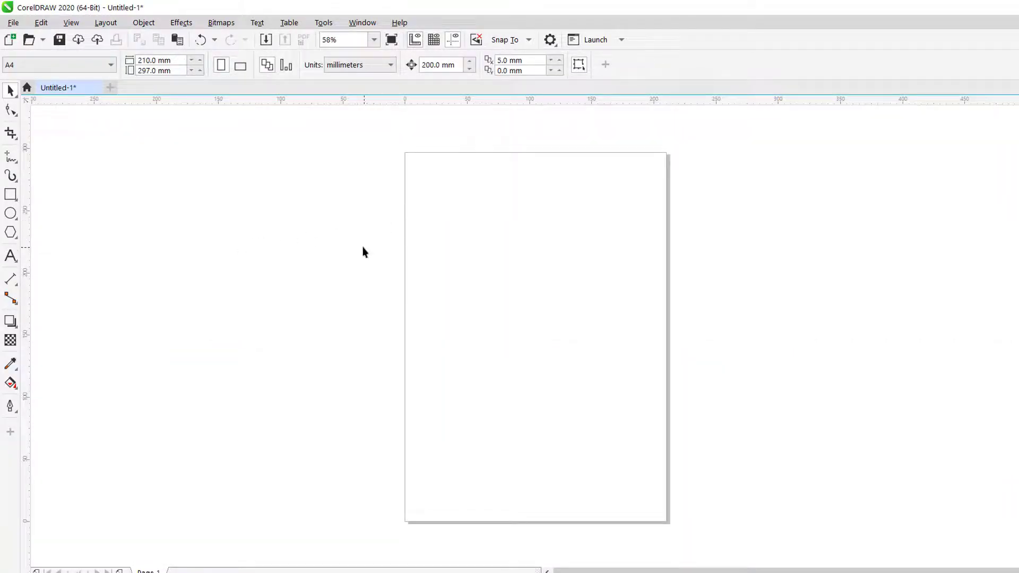
click(10, 257)
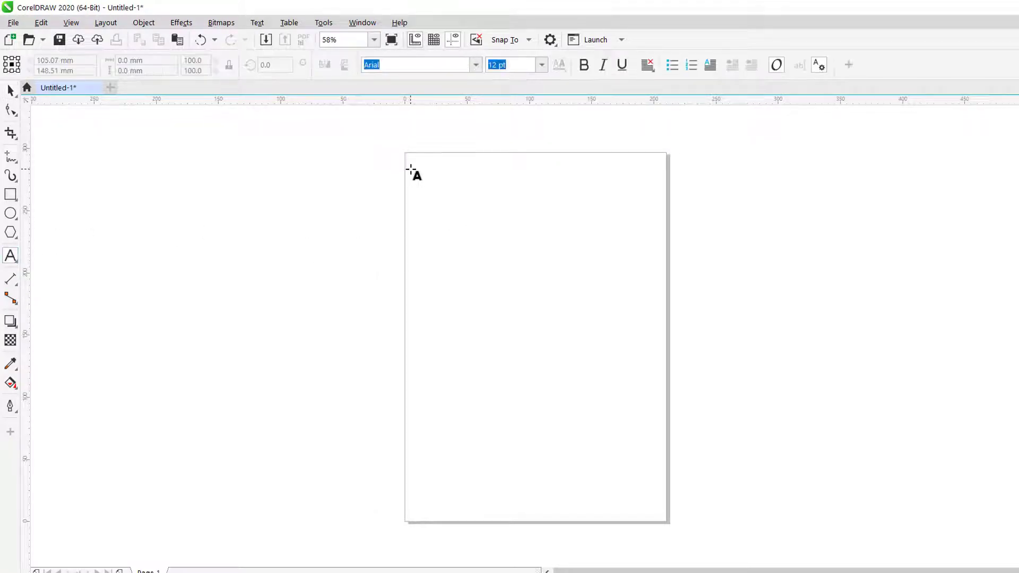
drag(411, 163, 662, 250)
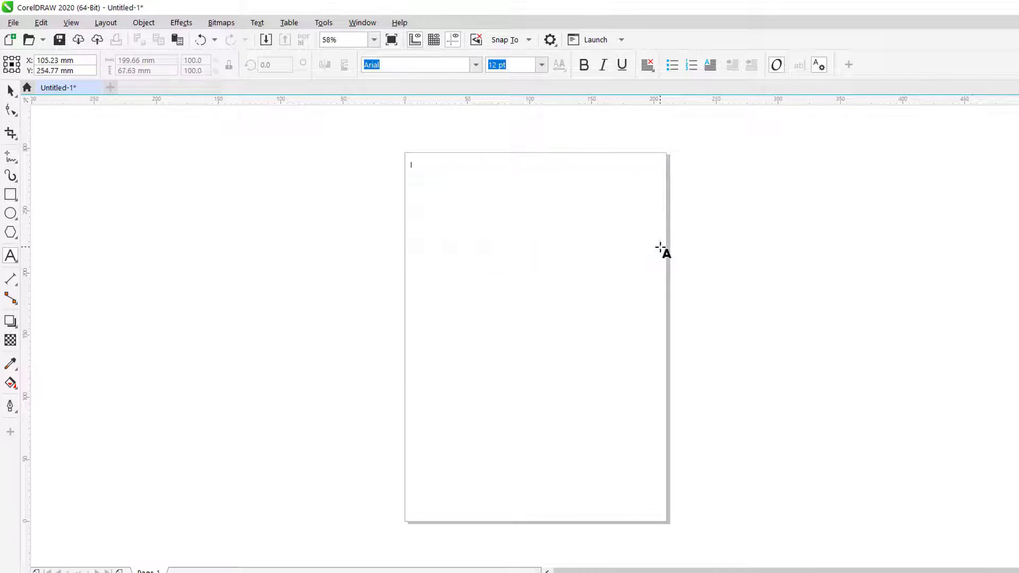
key(F2)
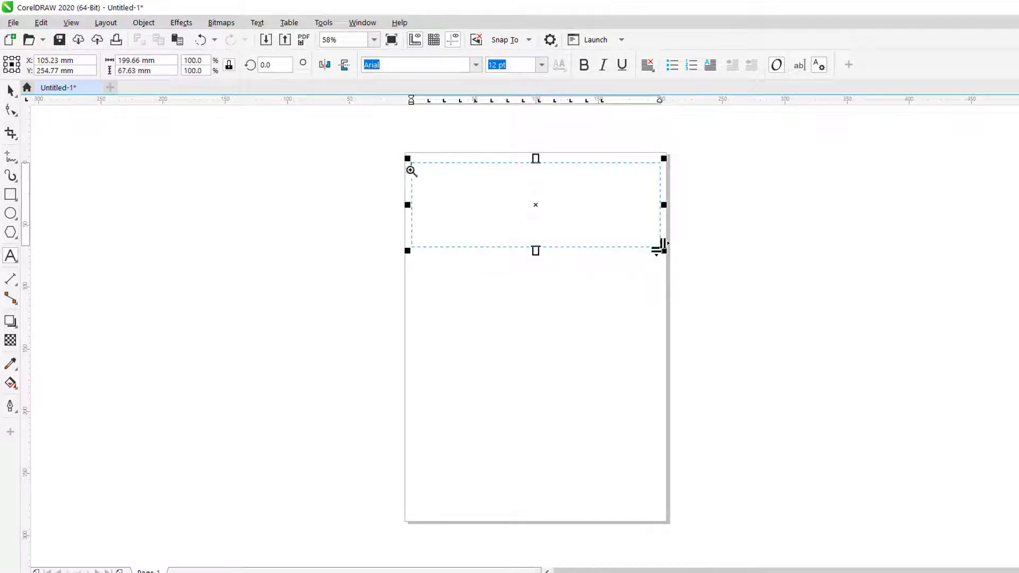
drag(393, 149, 693, 281)
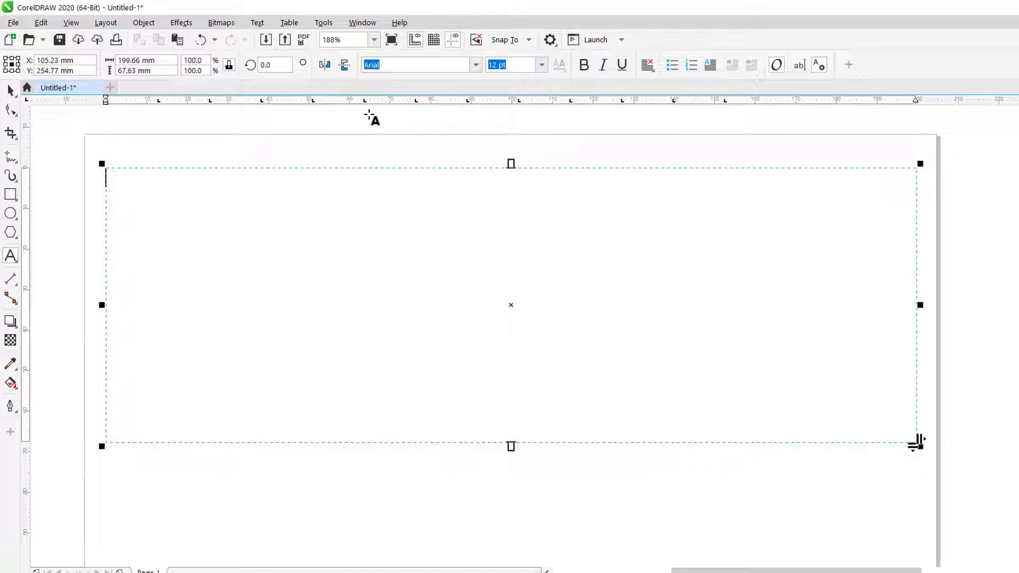
Step: Enter the headings "Mặt hàng", "Giá" and "Đơn vị" on the frame's first line, separated by runs of spaces
text(Mặt ha)
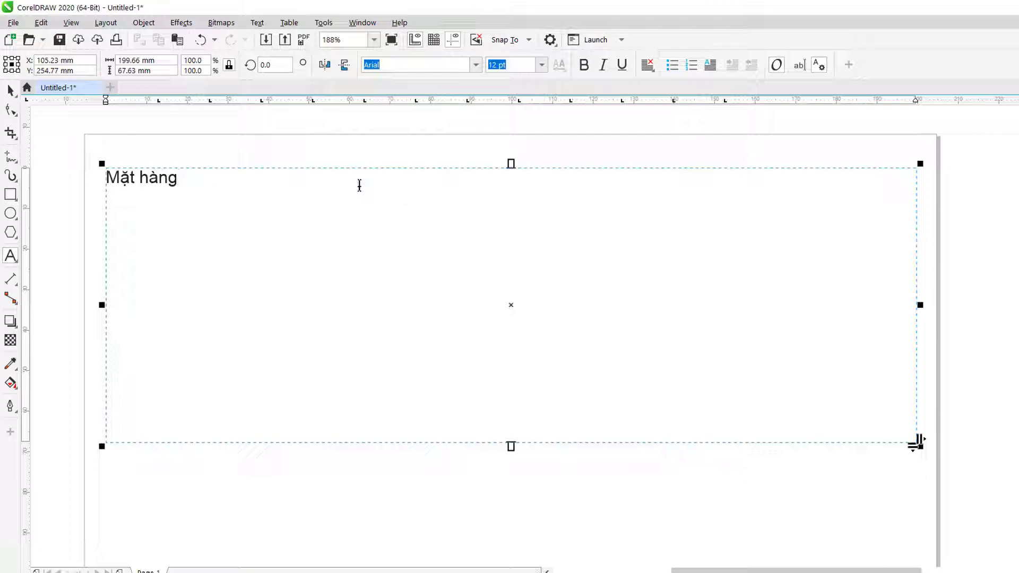
text(ng)
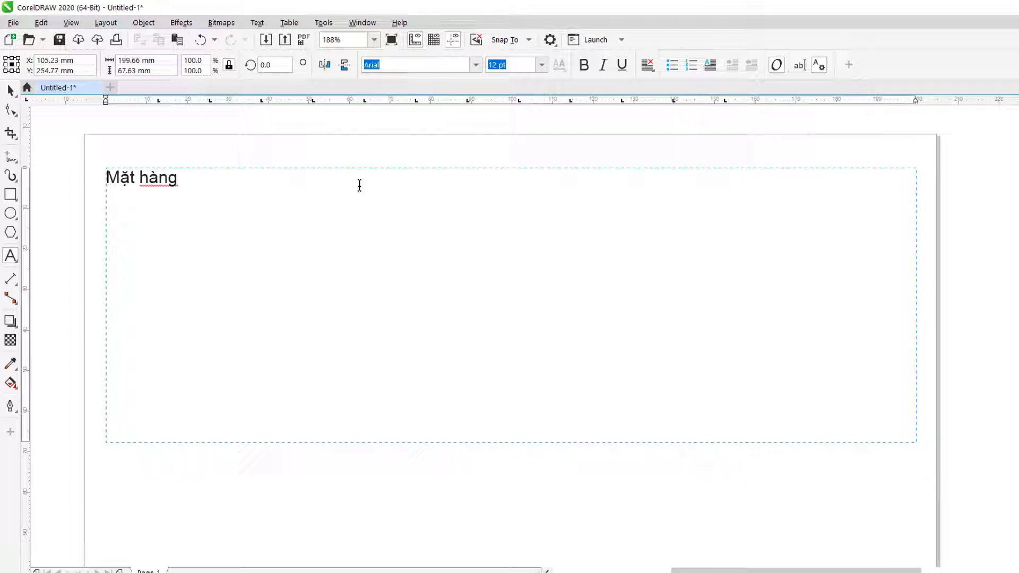
text(Giá )
text(     D)
text(down vi)
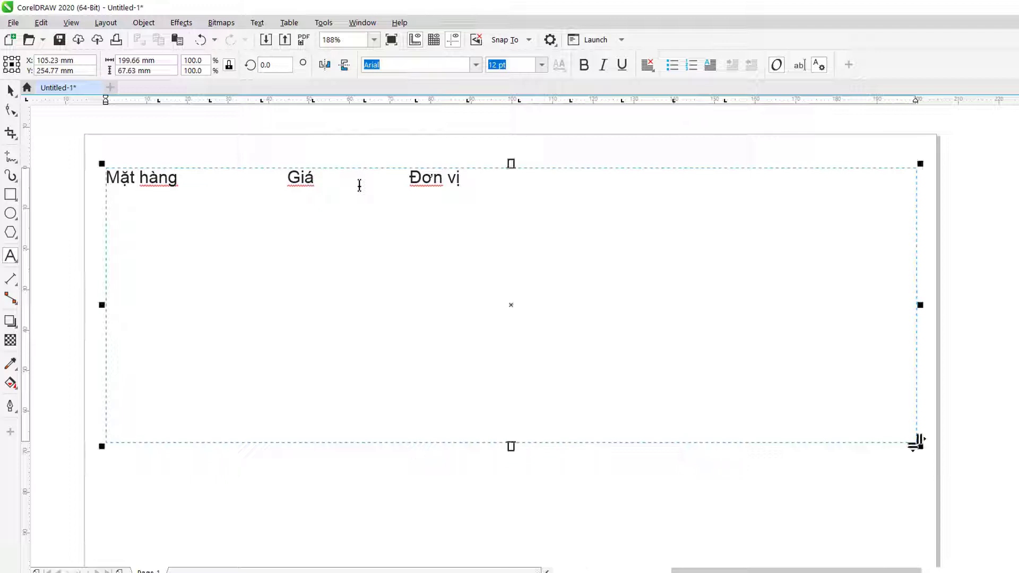
Step: Enter "Cóc", "500" and "kg" on the second line, spacing them under the headings with spaces
text(Cóc )
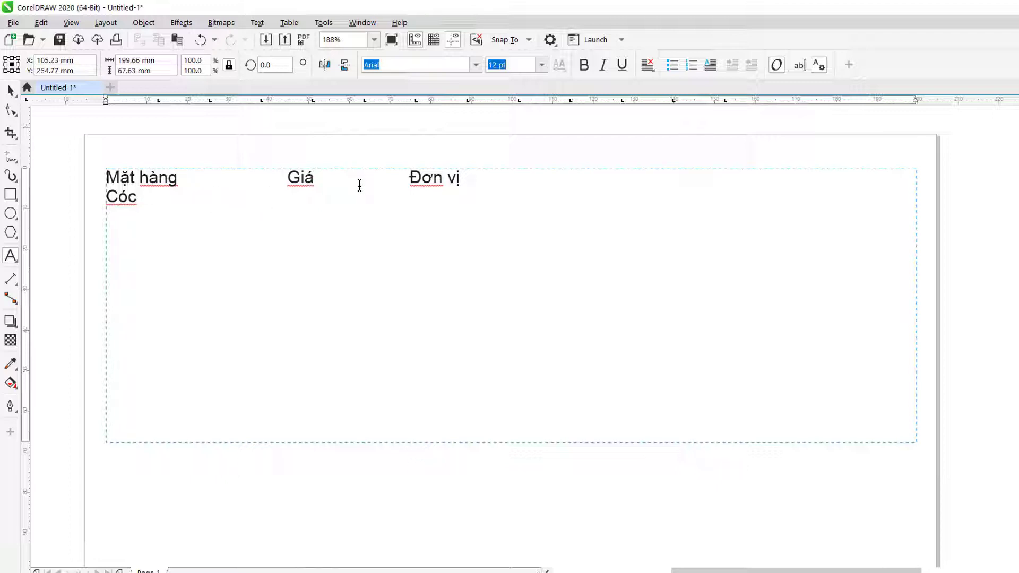
text(         5000)
key(BackSpace)
text(kg)
key(ctrl+space)
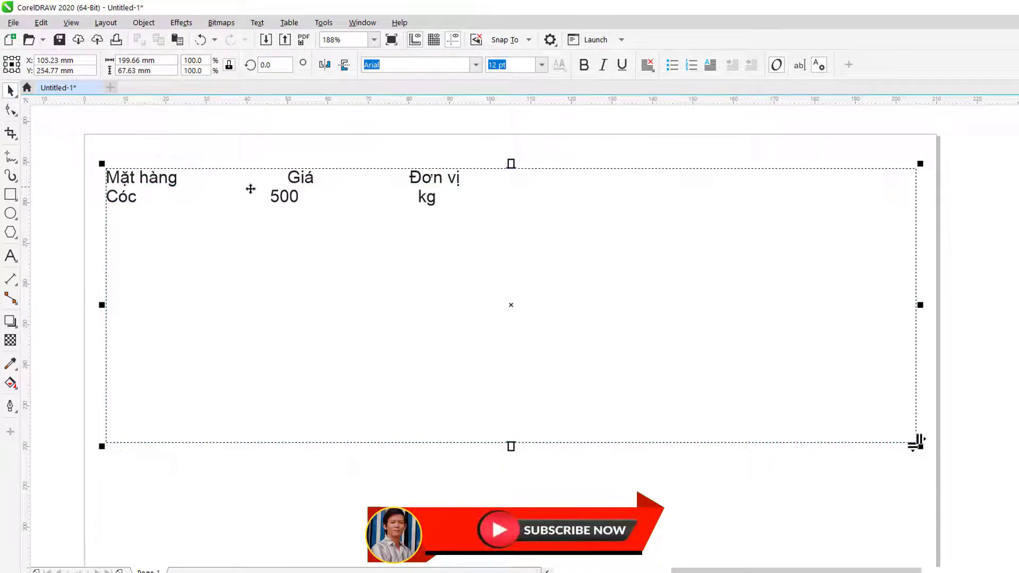
Step: Delete the text frame containing the space-separated goods list
click(165, 155)
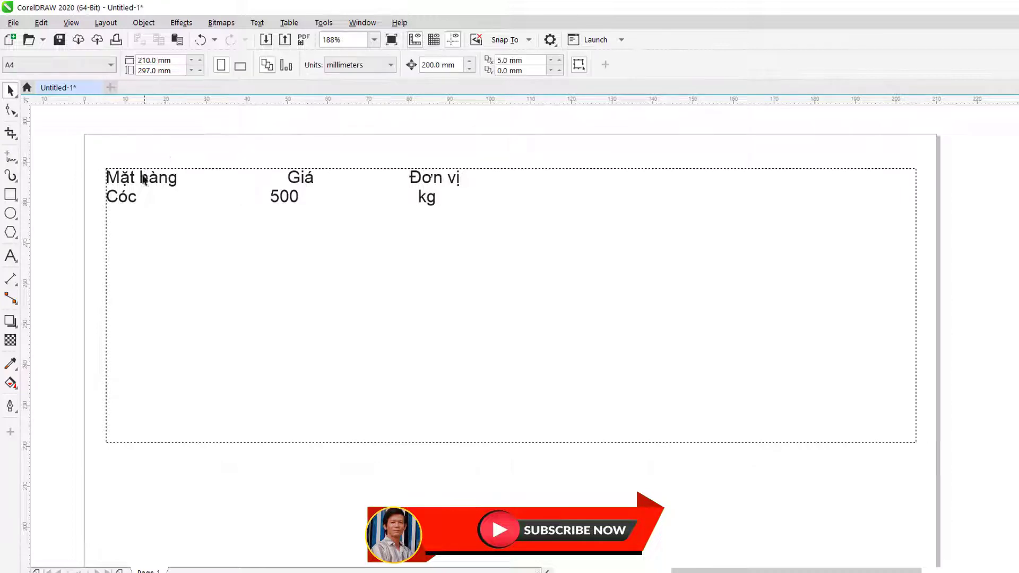
click(145, 181)
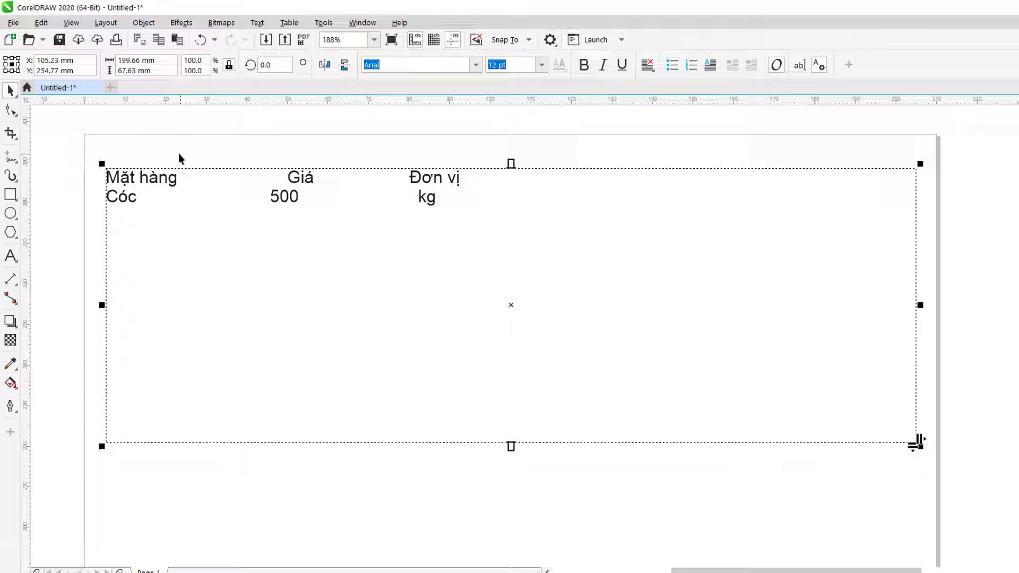
key(Delete)
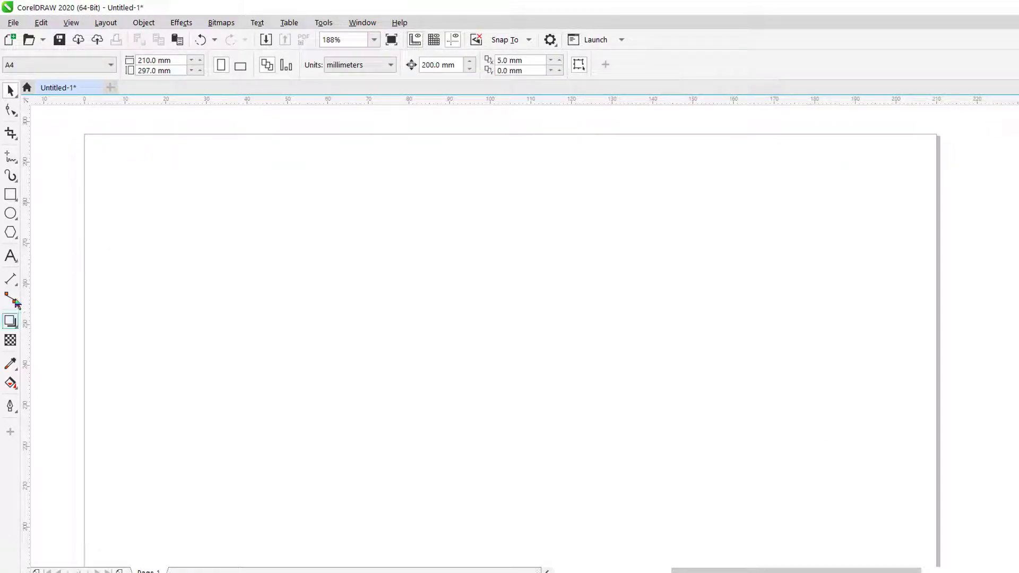
Step: Draw a text frame about 170 × 44 mm near the page top and remove its tab stops at about 13, 25, 51, 76, 102 and 127 mm
click(11, 256)
drag(112, 158, 803, 338)
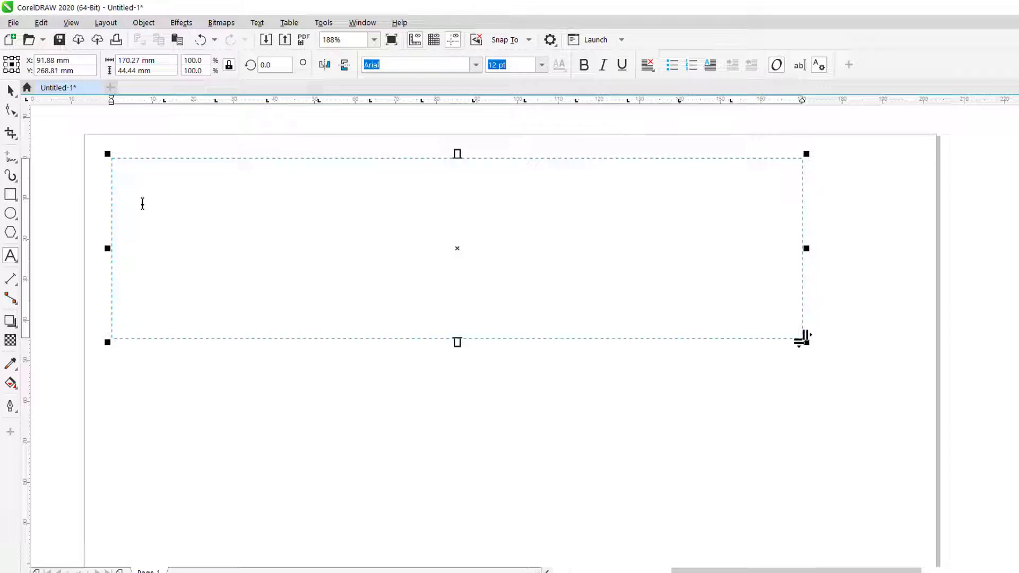
key(ctrl+a)
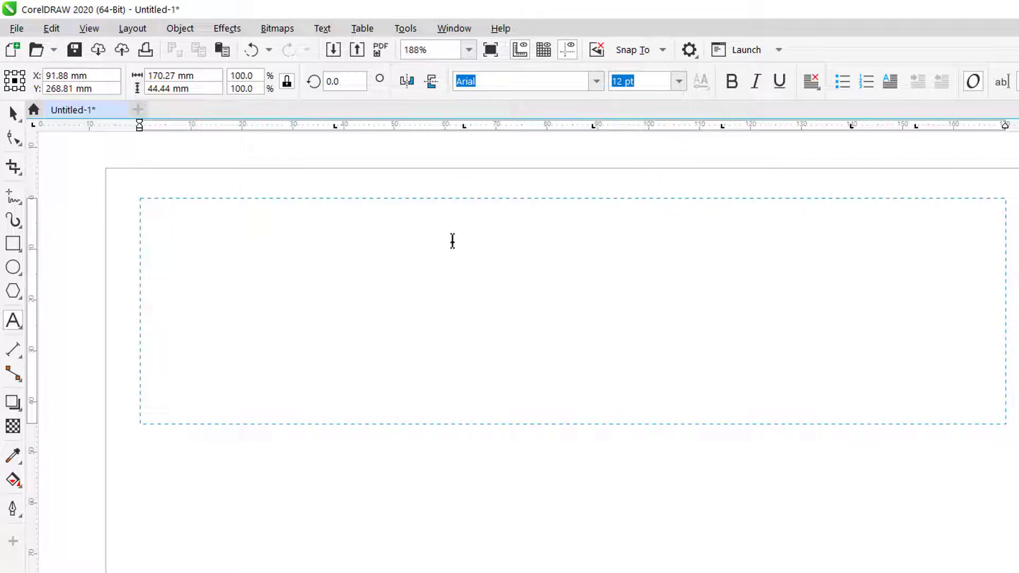
Step: Enter the headings "Mặt hàng", "Giá", "đơn vị", "Số lượng" and "thành tiền" on the frame's first line, separated by tabs
text(Mặt hàng)
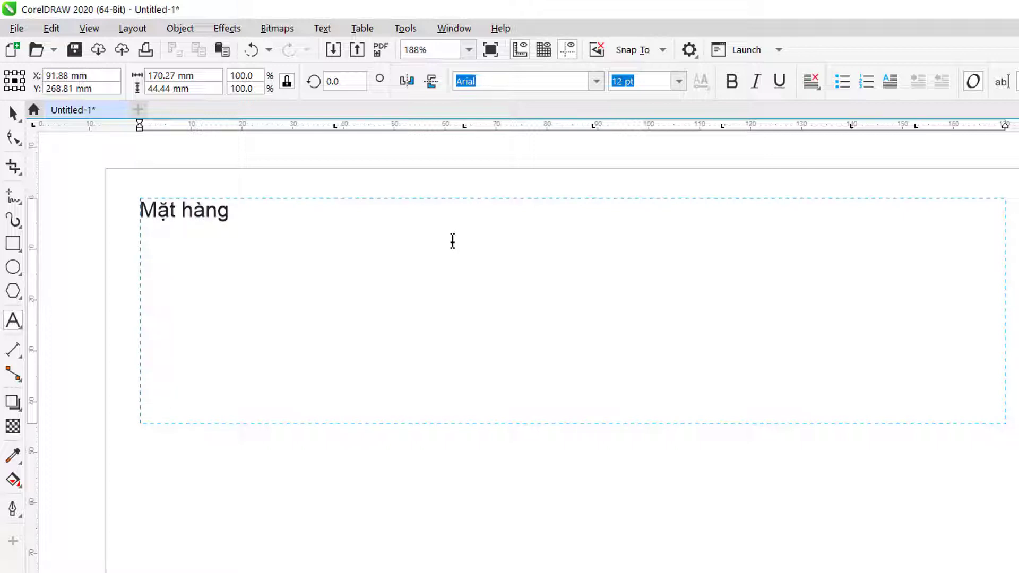
key(Tab)
text(Giá)
key(Tab)
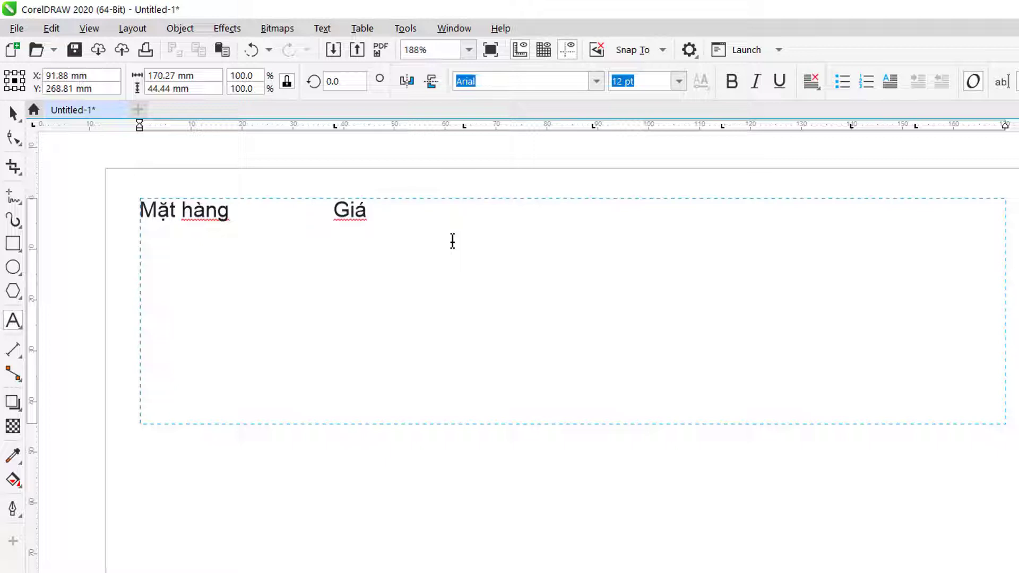
text(đơn vi)
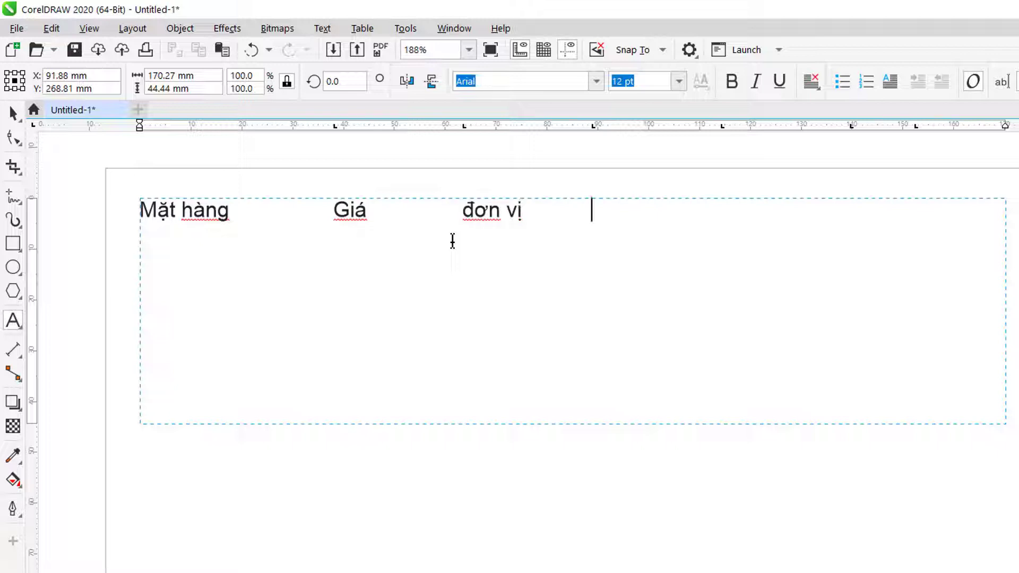
text(Số lượng)
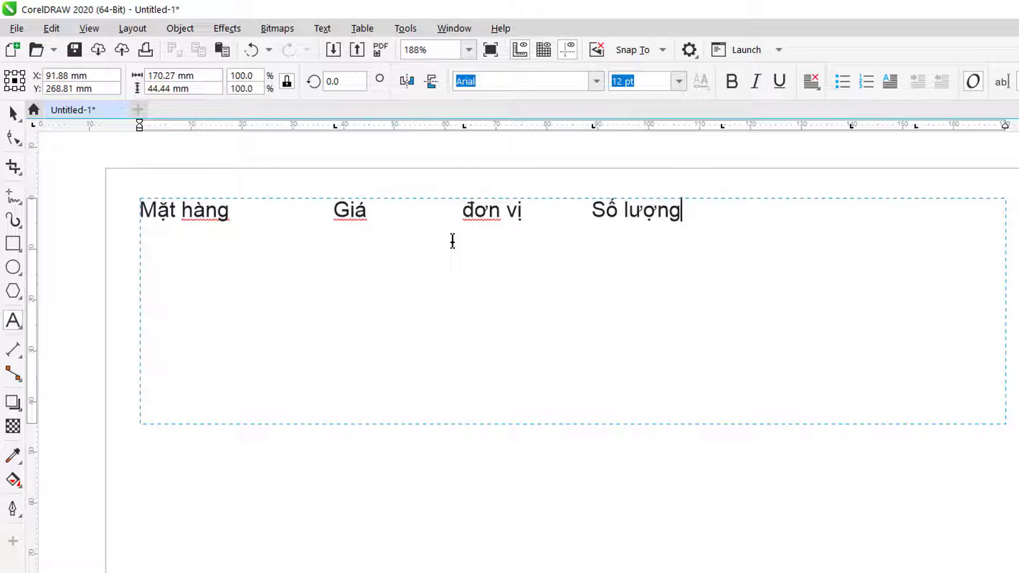
key(Tab)
text(thành tie)
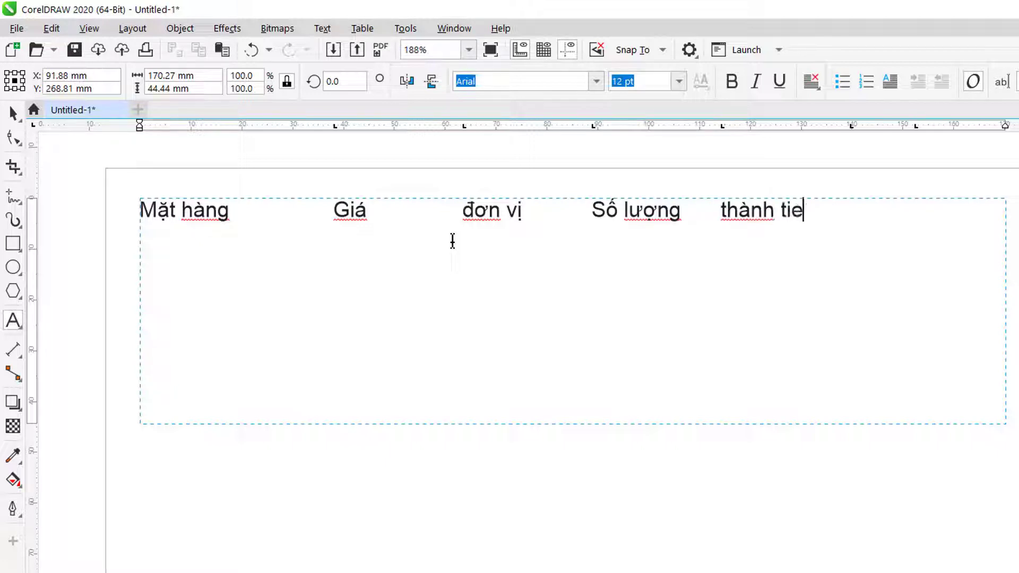
key(BackSpace)
text(ền)
Step: Enter "cóc", "500", "kg" and "2" on the second line, separated by tabs
key(Return)
text(cóc)
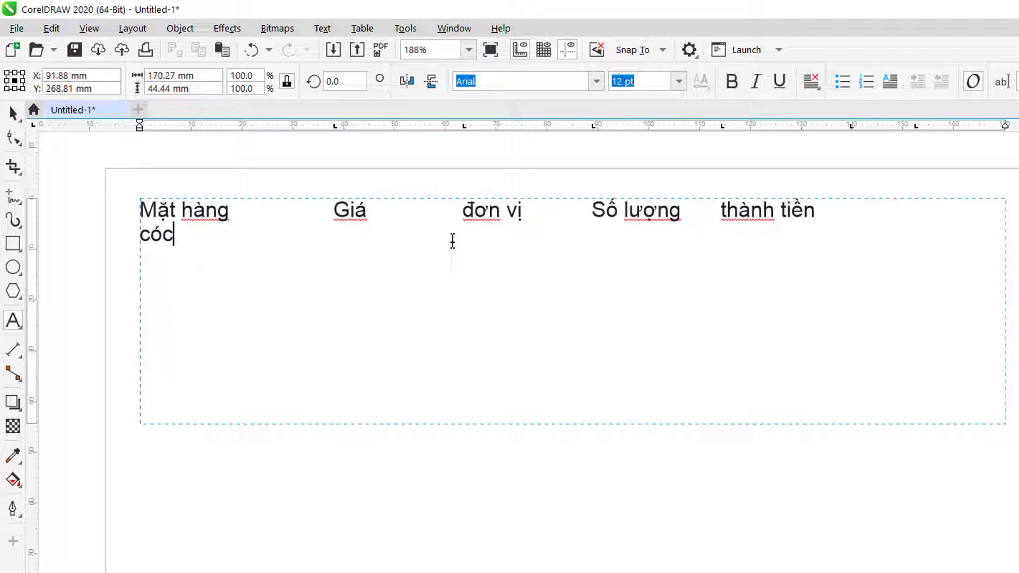
key(Tab)
text(500	)
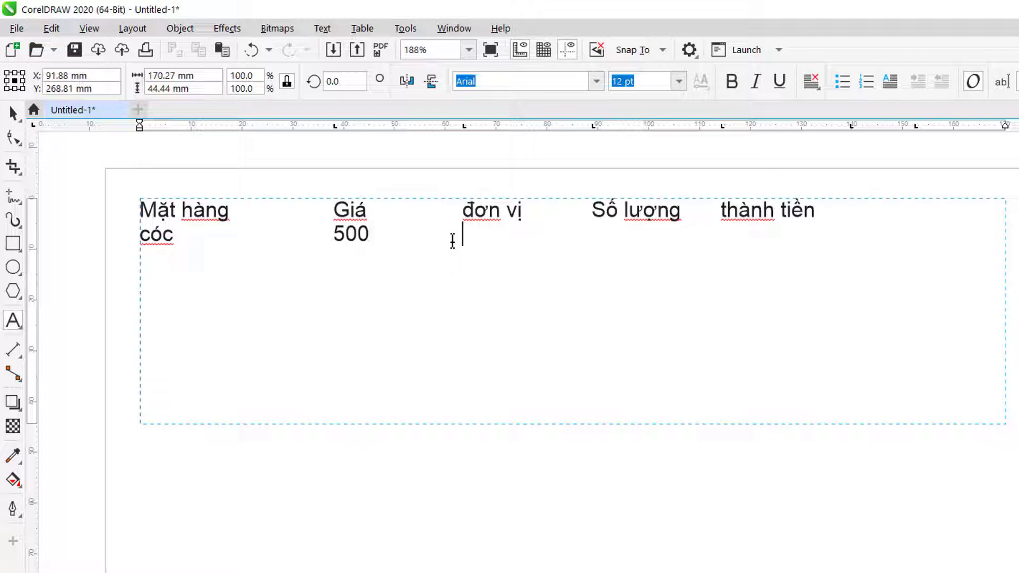
text(kg)
key(Tab)
text(2)
Step: Enter "ổi", "400" and "kg" on the third line, separated by tabs
key(Return)
text(ois)
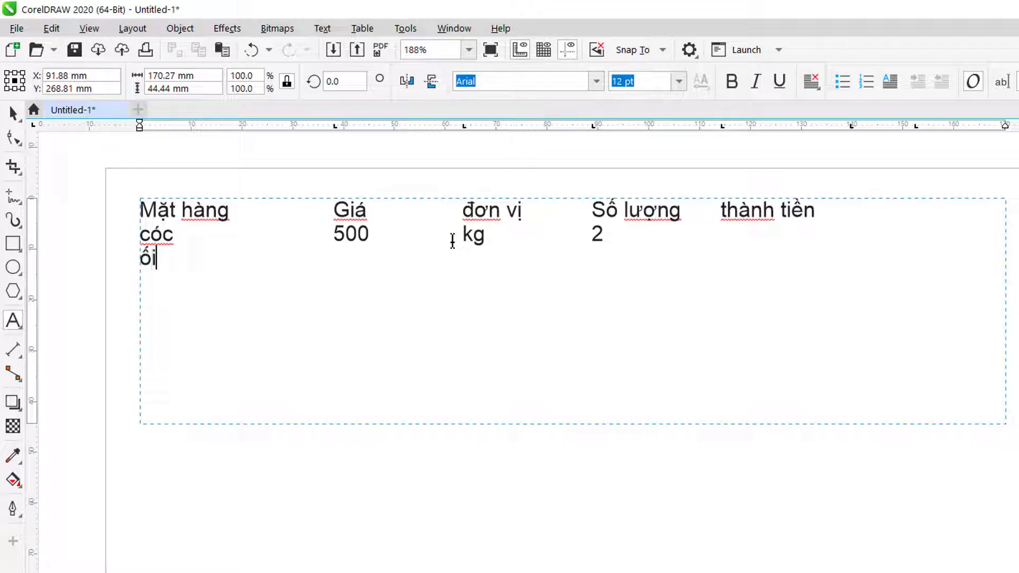
key(Tab)
text(400)
key(Tab)
text(kg)
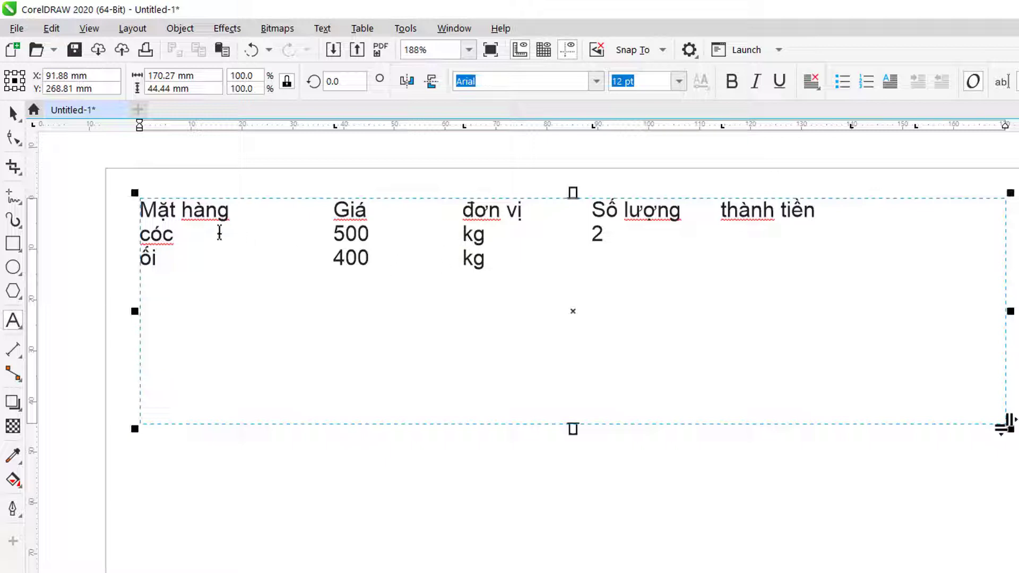
Step: Duplicate the goods-list text frame and place the copy directly below the original
click(15, 114)
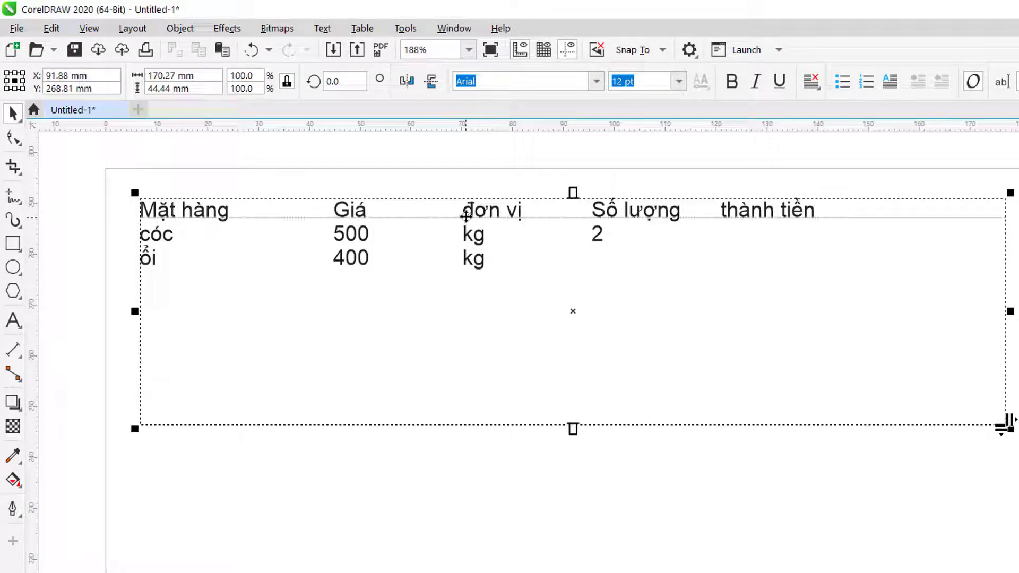
key(KP_Add)
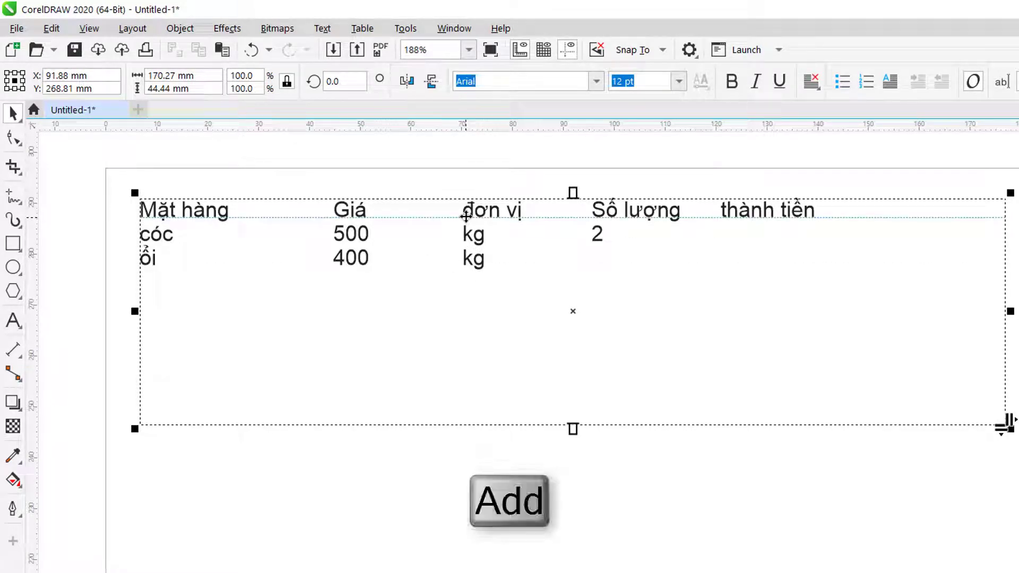
drag(465, 216, 468, 528)
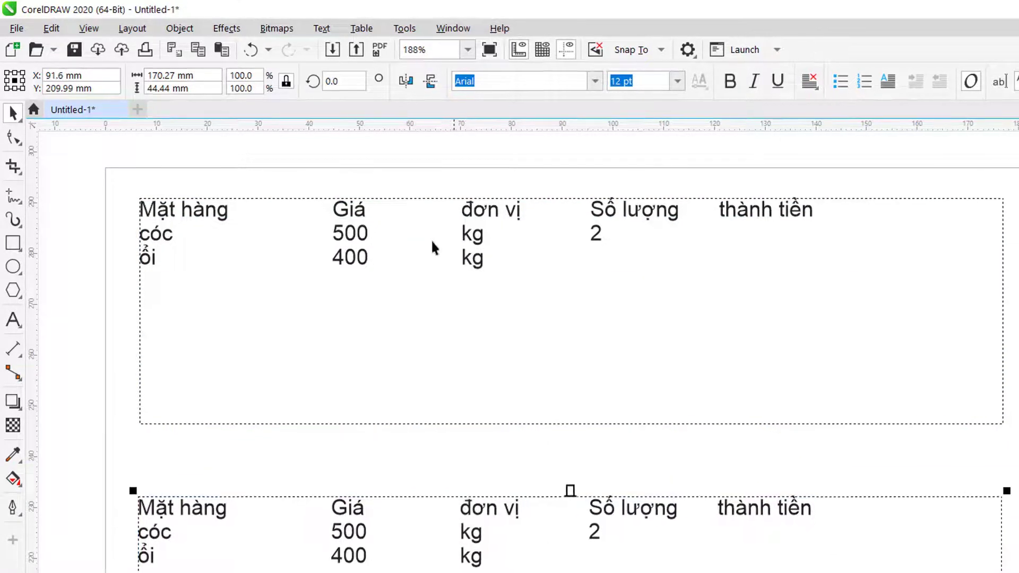
Step: Convert the upper text frame into a table, using tabs as the column separator
click(1002, 422)
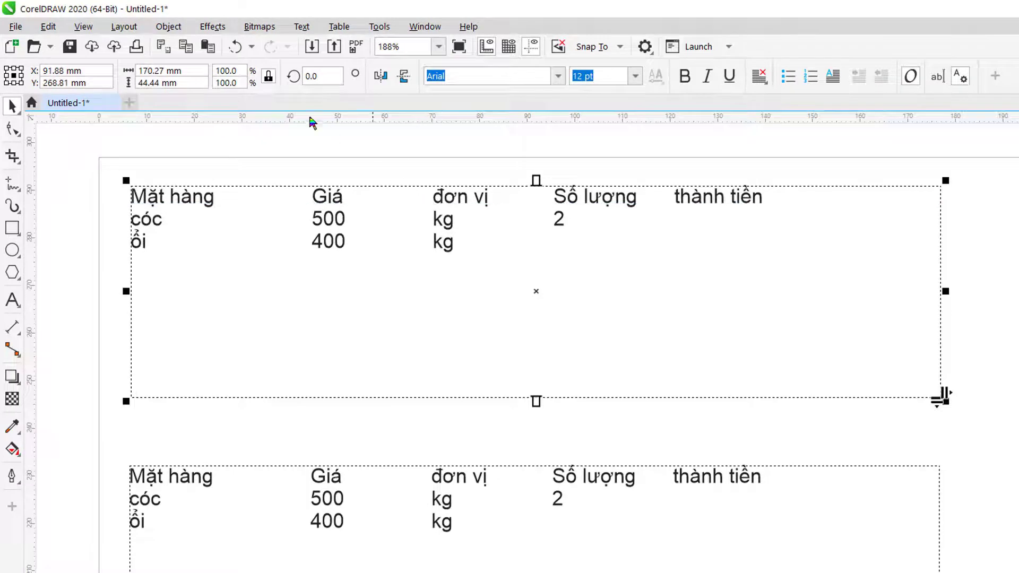
click(337, 27)
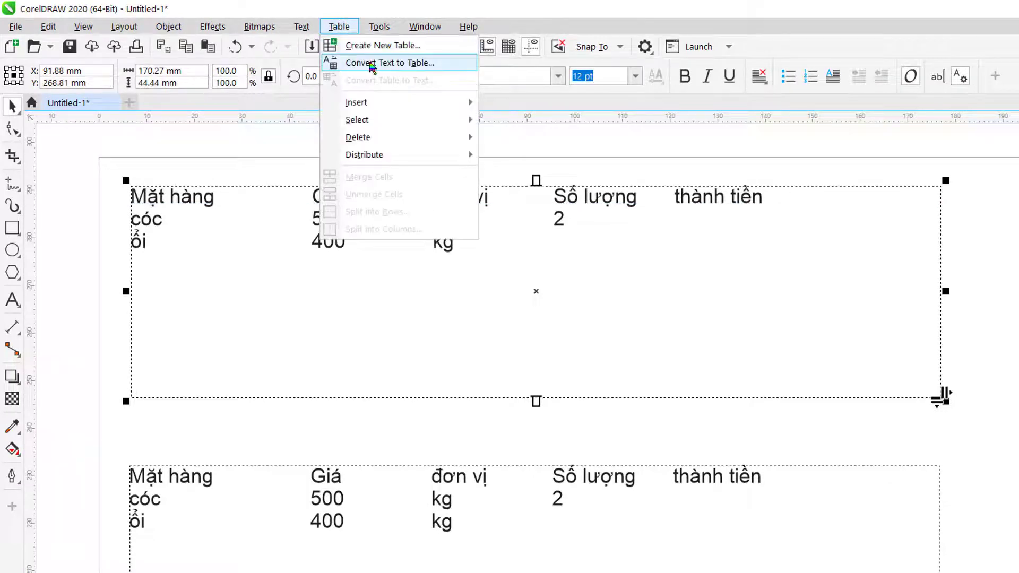
click(371, 63)
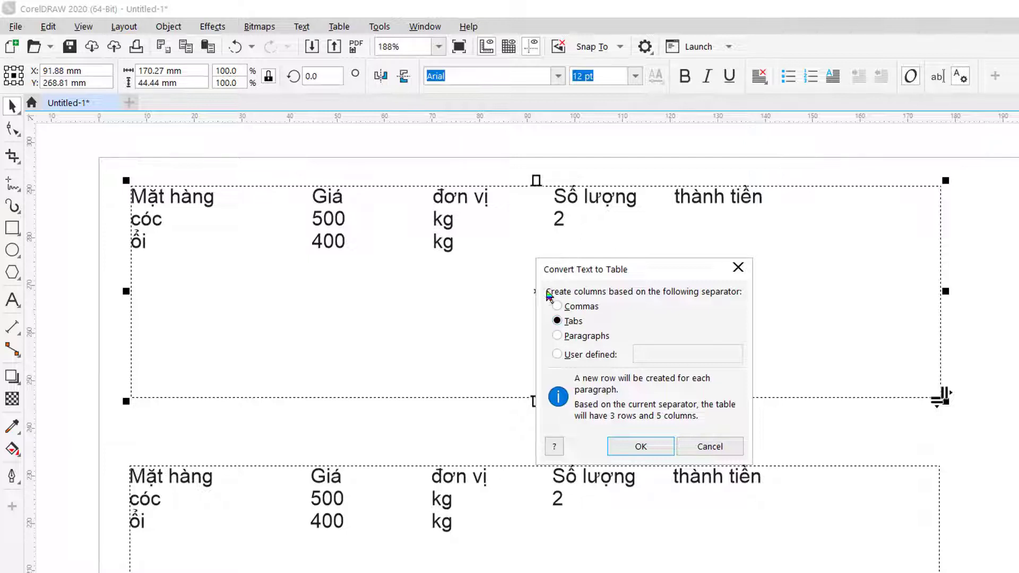
click(640, 448)
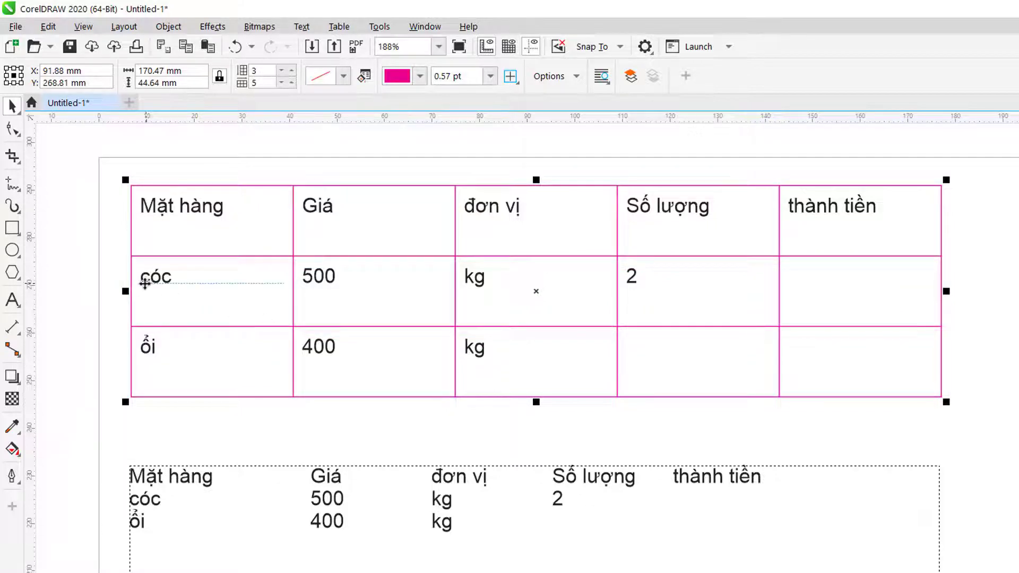
Step: Delete the converted table and the copied text frame below it
key(Delete)
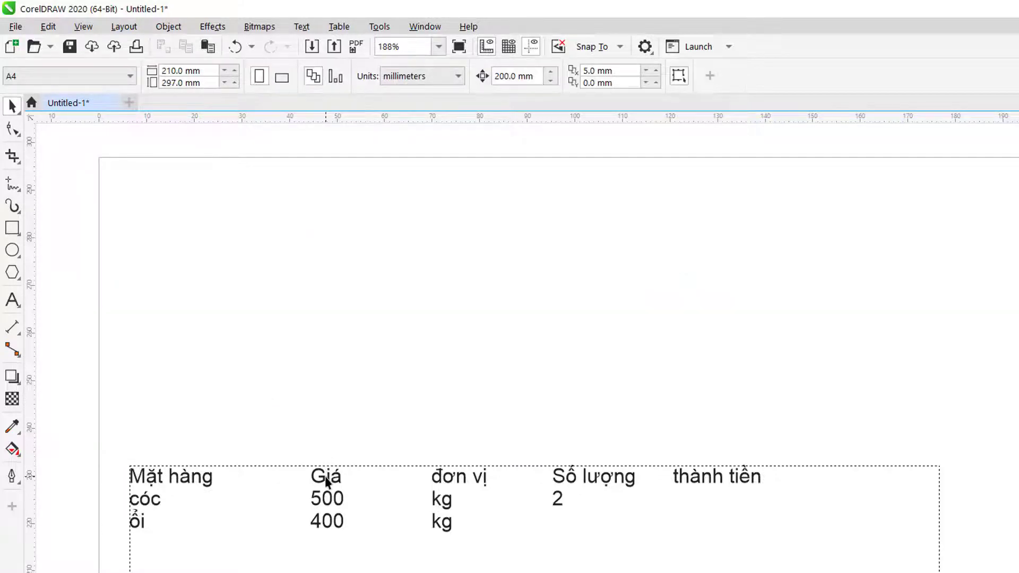
click(324, 478)
key(Delete)
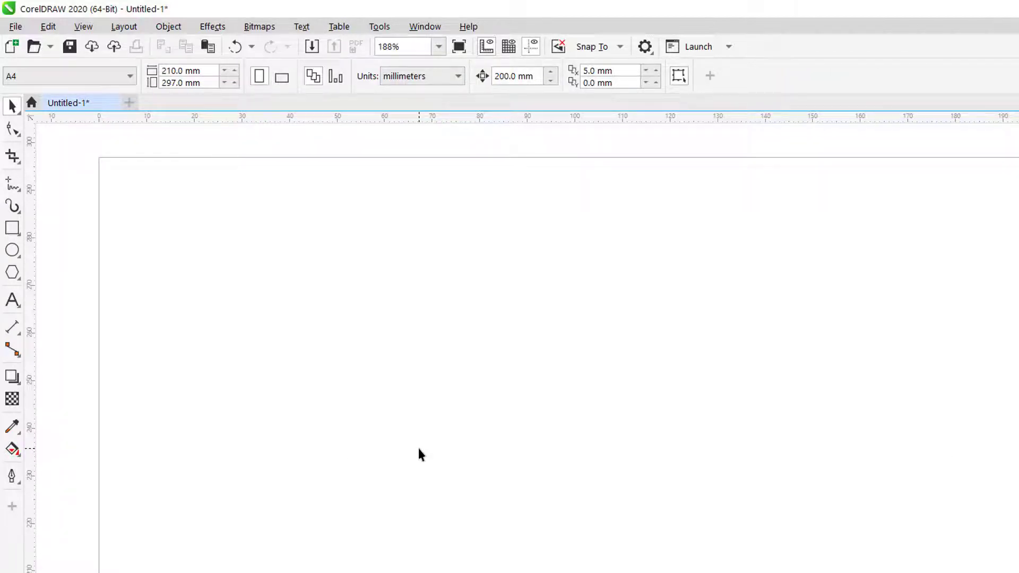
Step: Select the heading text "Mặt hàng" inside the table's first cell for editing
key(F3)
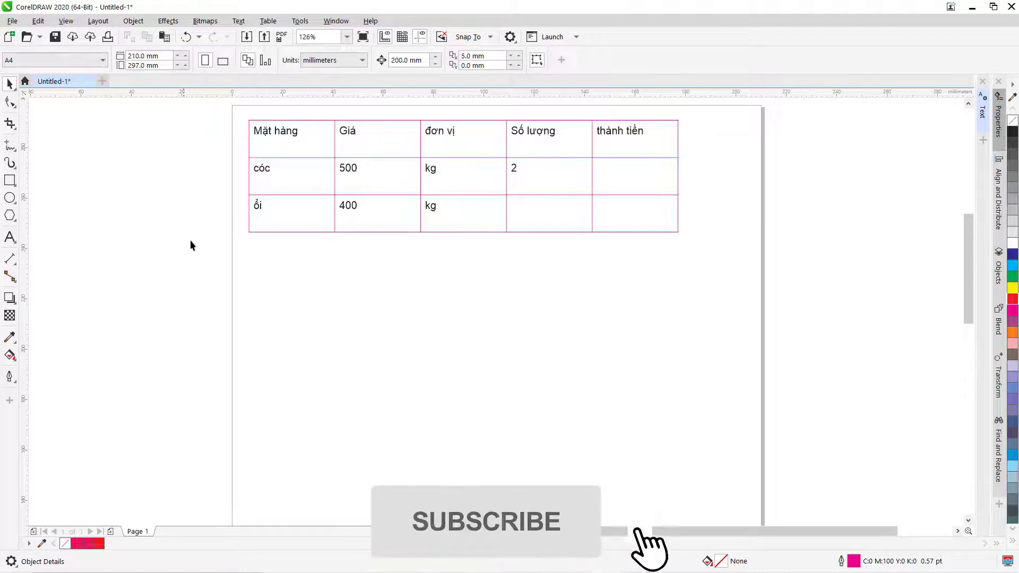
scroll(281, 223, up, 2)
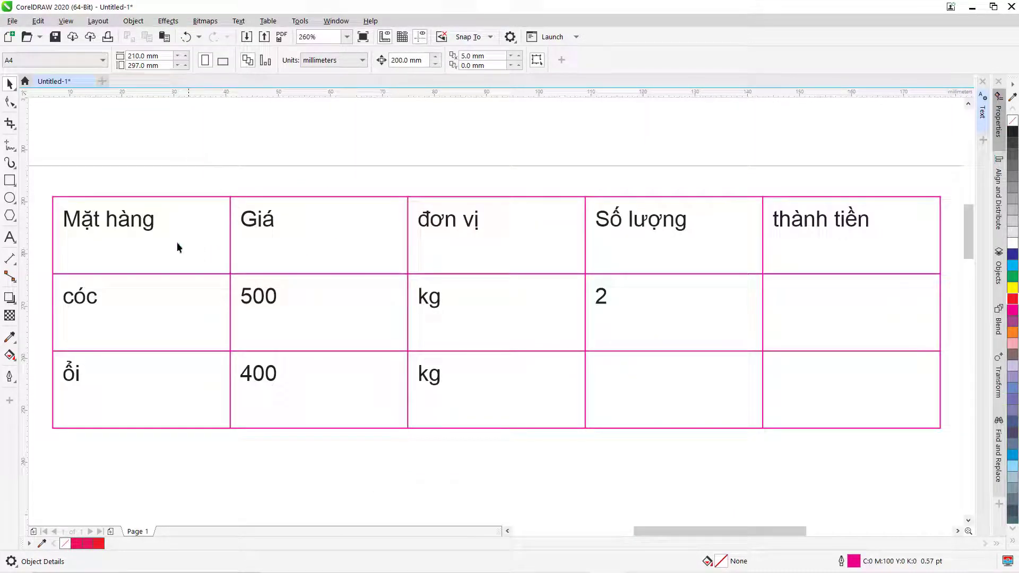
click(119, 227)
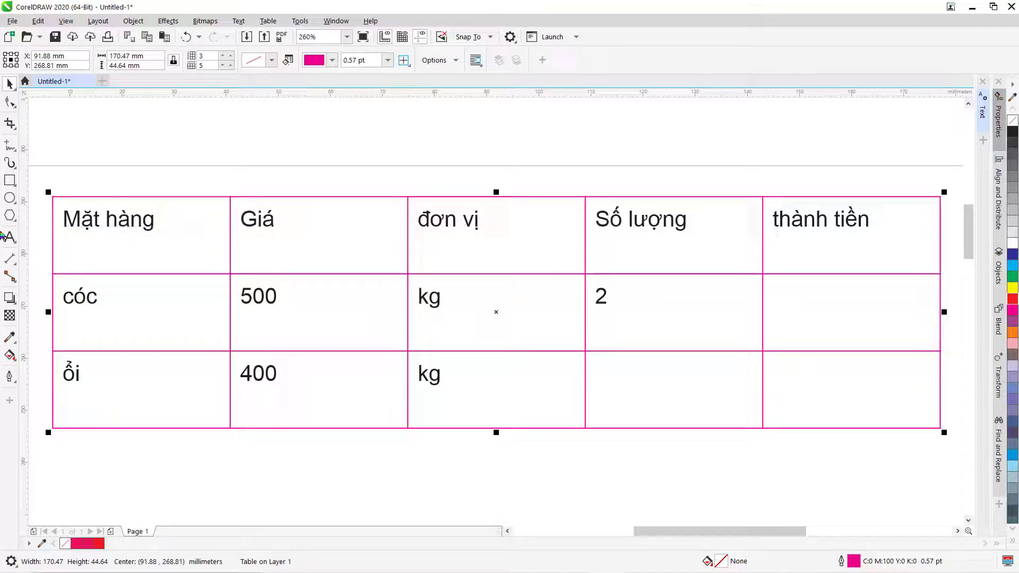
key(F8)
click(107, 225)
triple_click(107, 225)
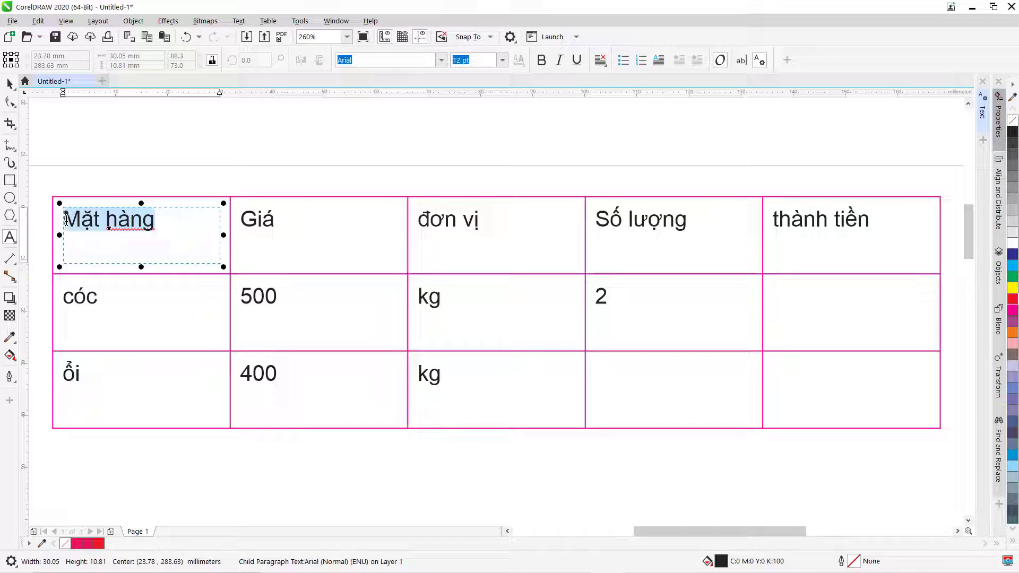
Step: Select the table's whole heading row with the Shape tool and centre its text horizontally
click(11, 101)
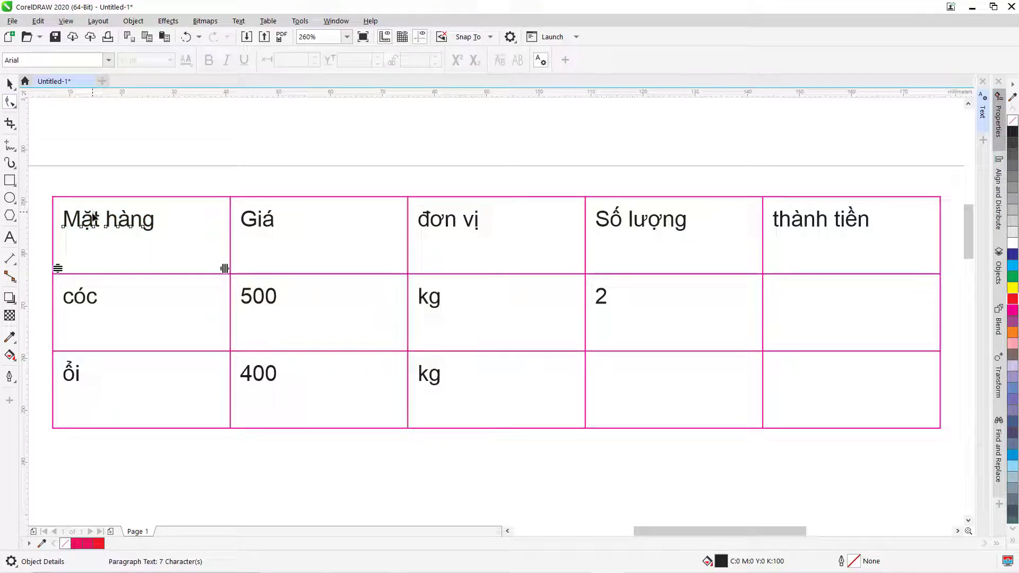
click(59, 239)
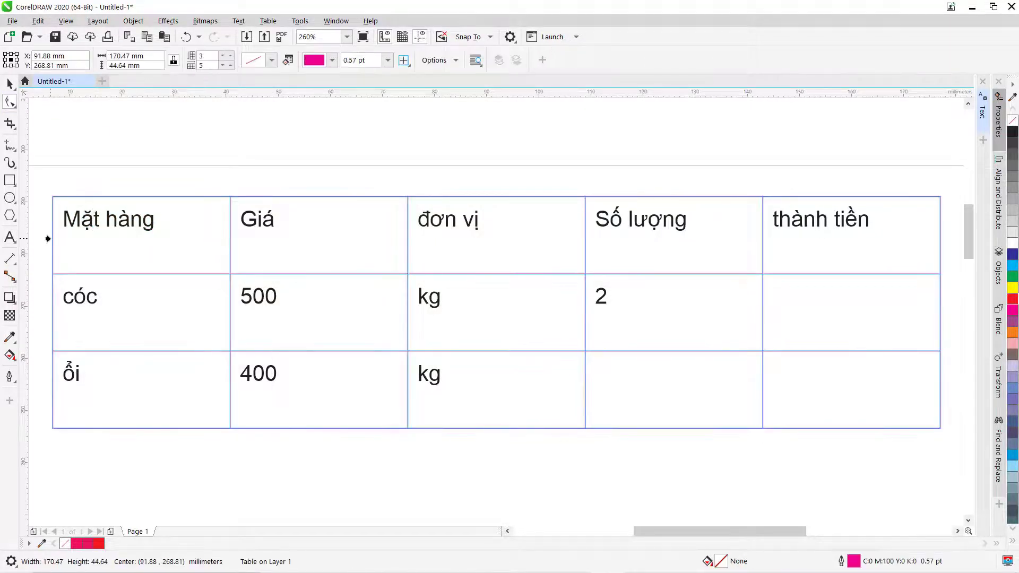
click(48, 239)
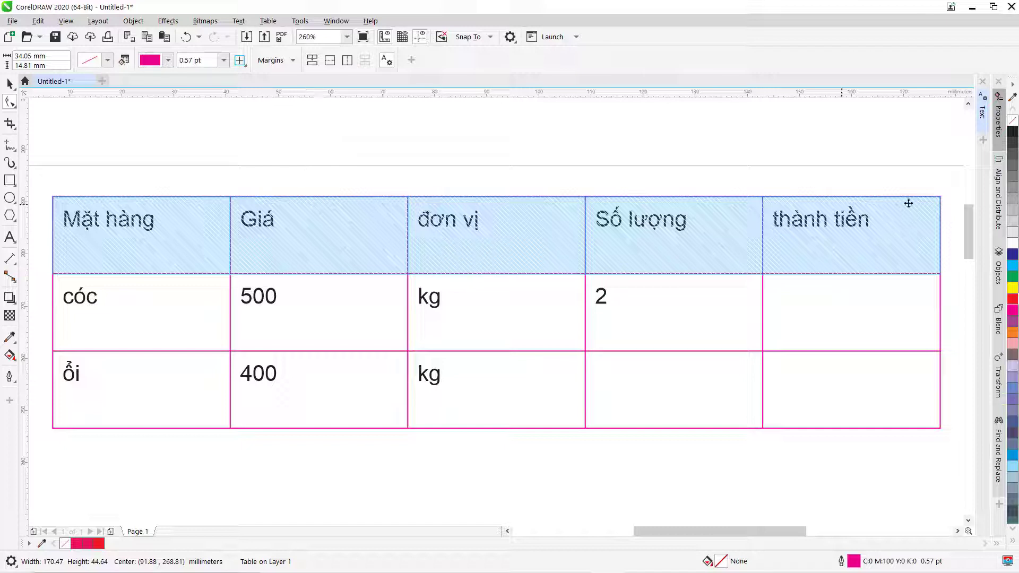
key(ctrl+t)
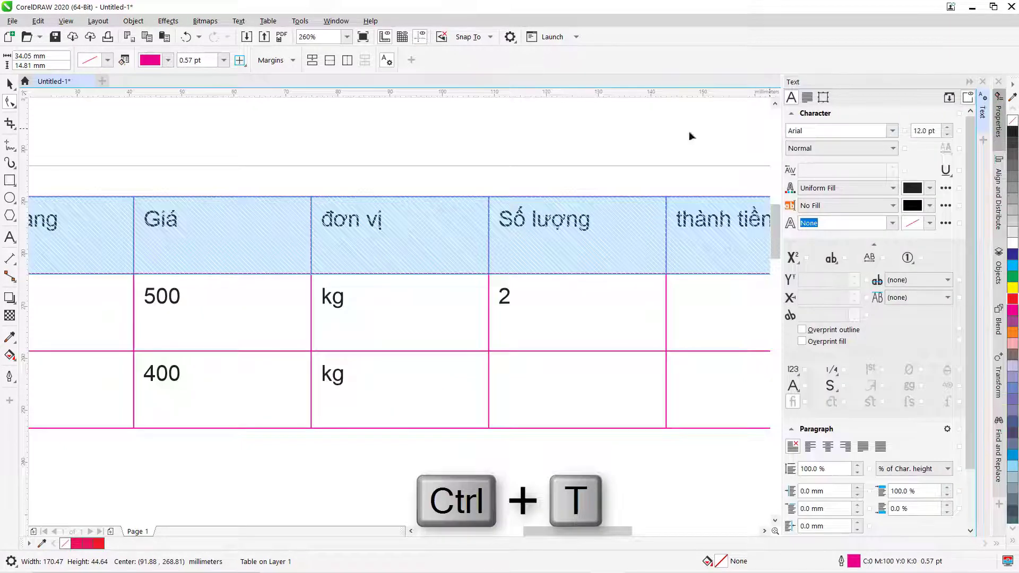
click(807, 98)
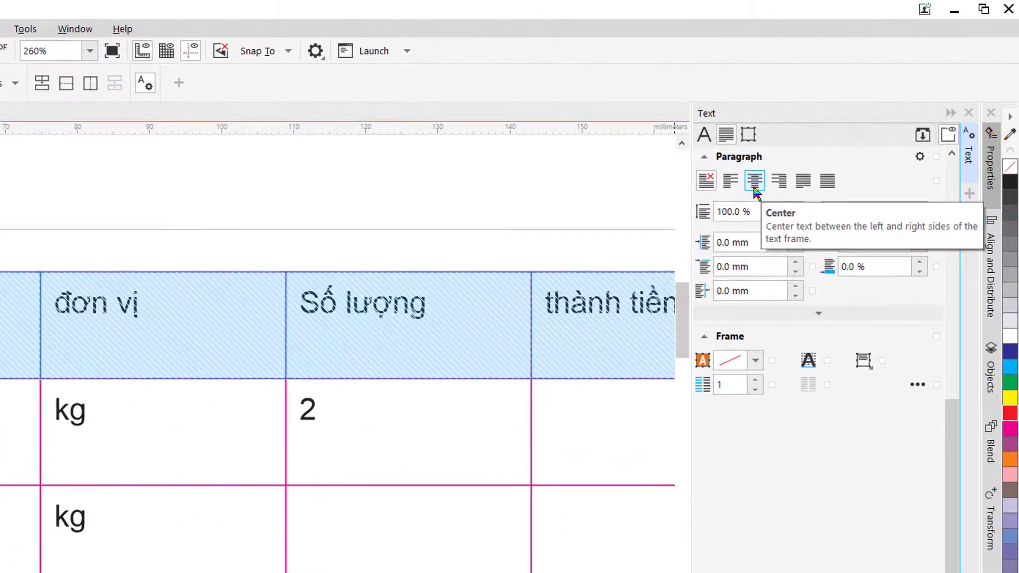
click(754, 181)
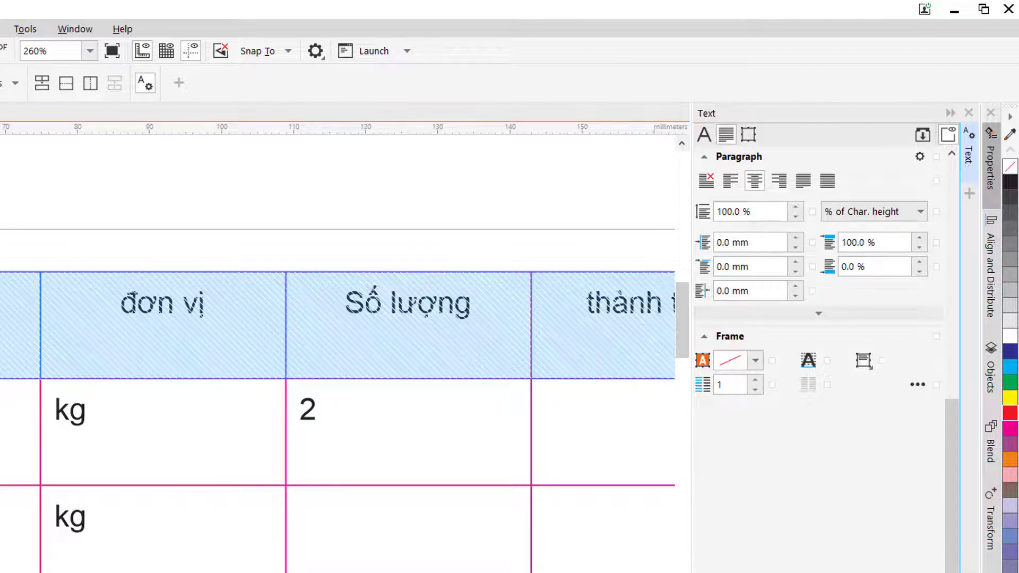
Step: Try reducing the heading row's height by moving its lower border up, and undo the change
click(4, 250)
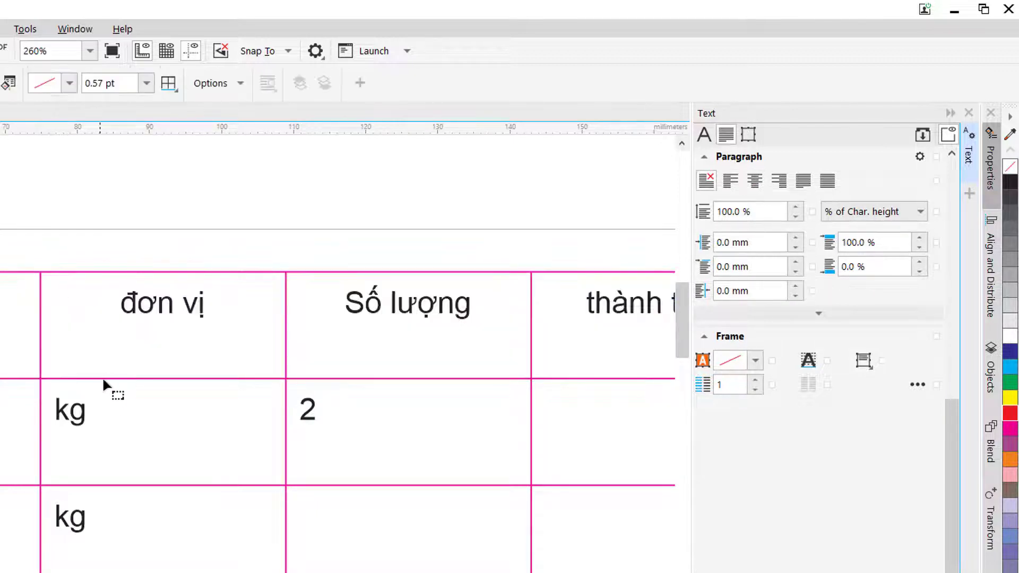
drag(109, 379, 139, 360)
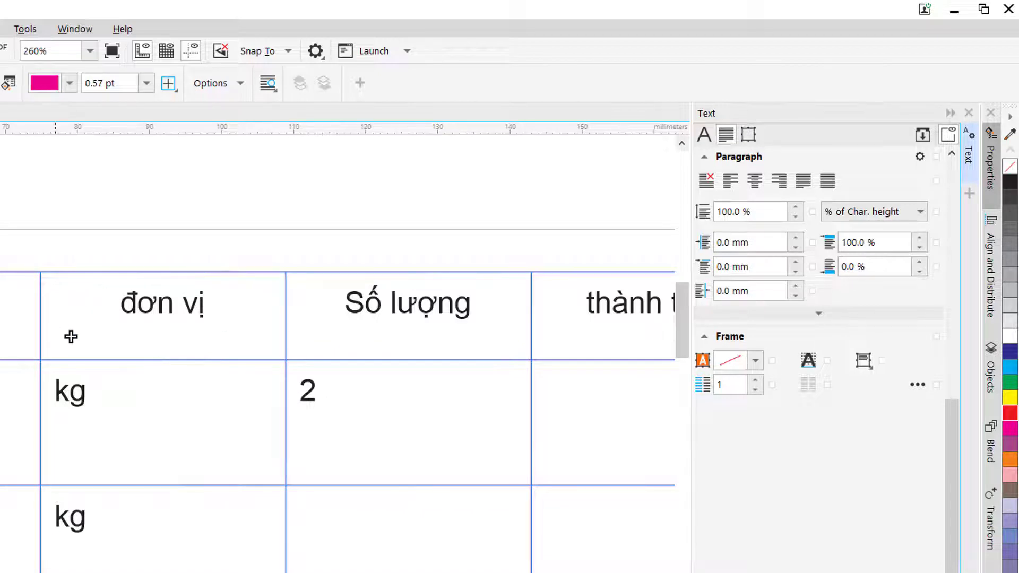
key(ctrl+z)
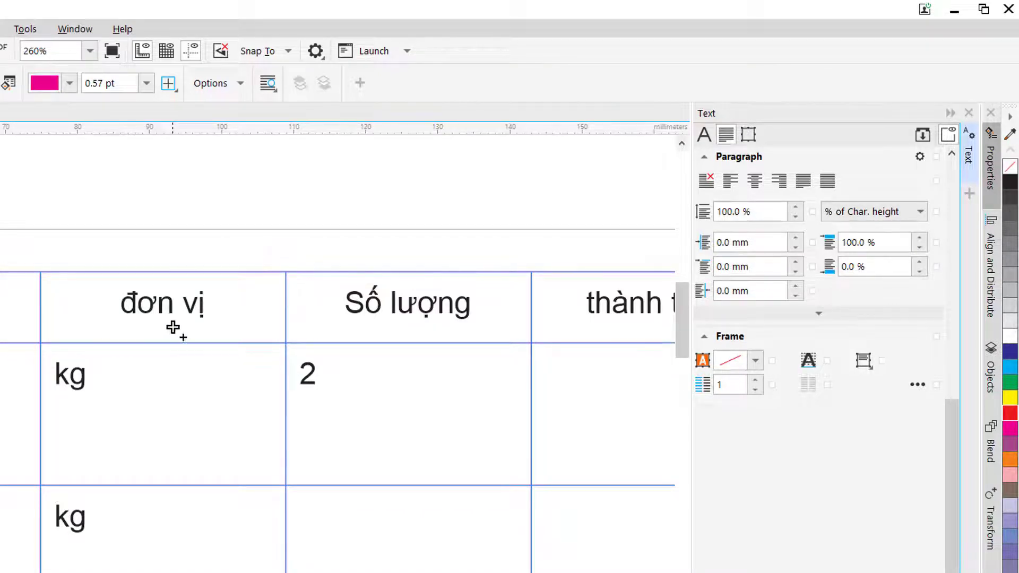
key(ctrl+z)
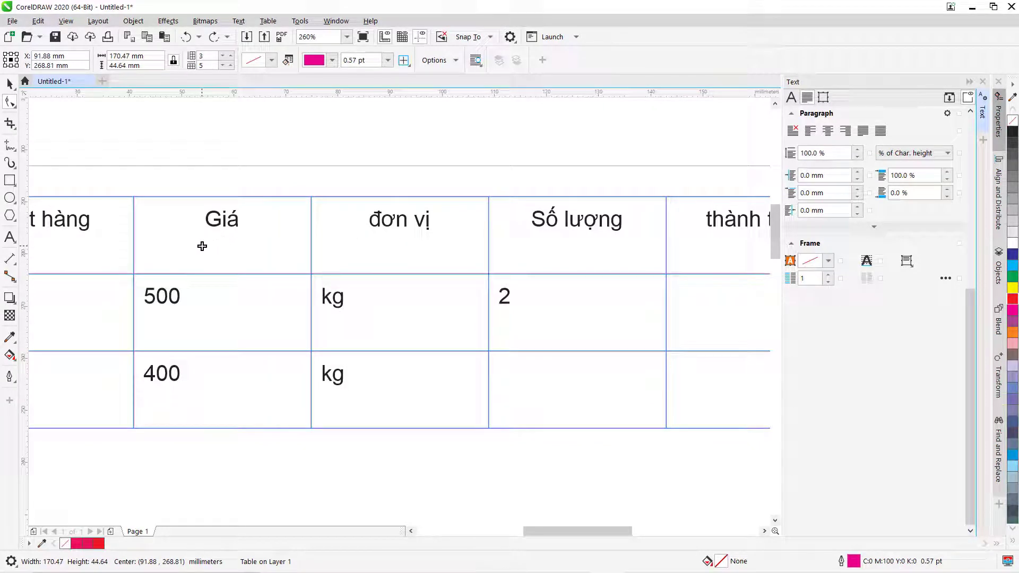
Step: Select the heading row again and apply Center Vertical Alignment to its text
scroll(196, 242, down, 1)
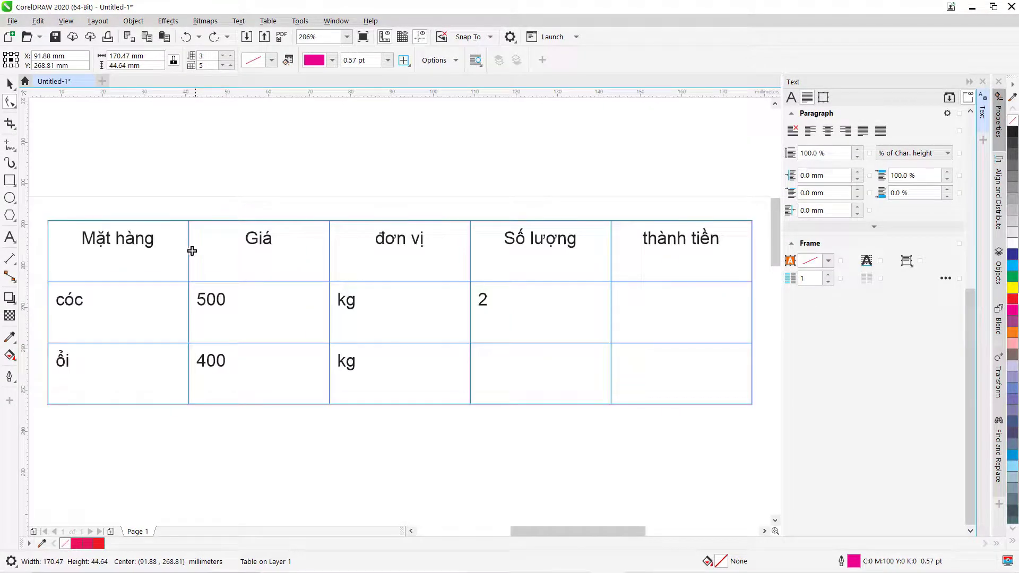
click(46, 255)
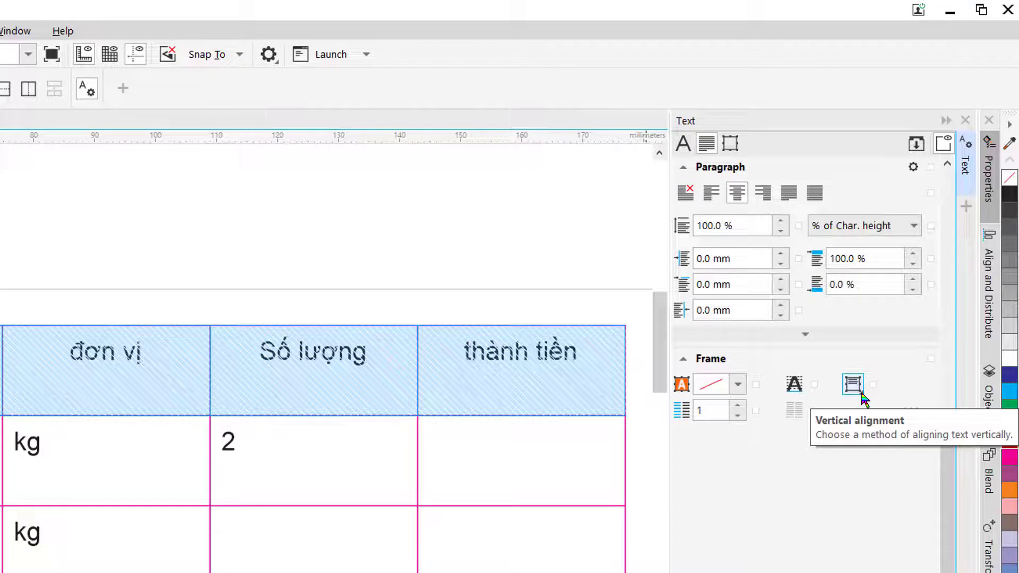
click(860, 393)
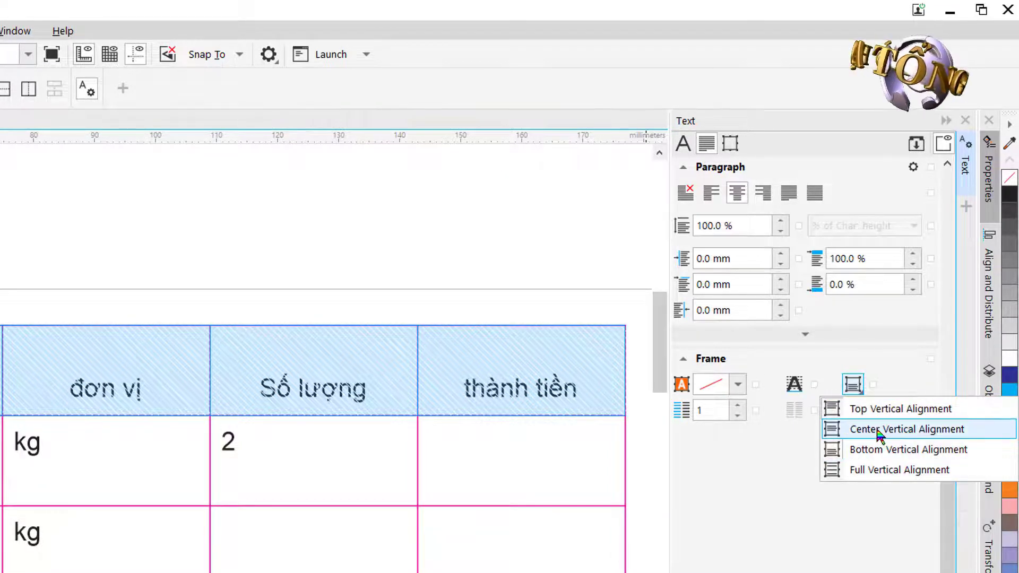
click(878, 435)
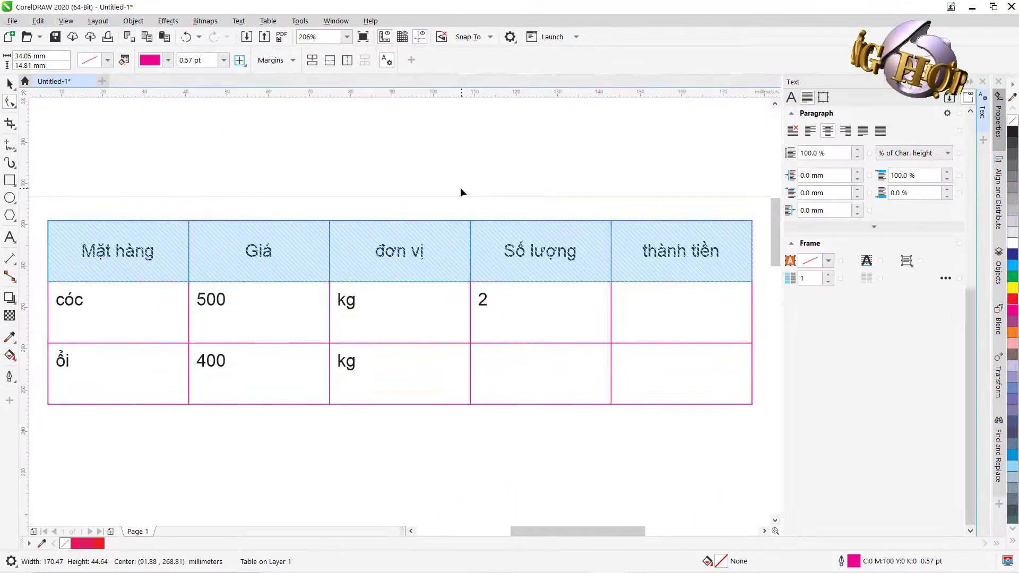
Step: Collapse the text properties to free the workspace and fill the entire table with yellow
click(460, 189)
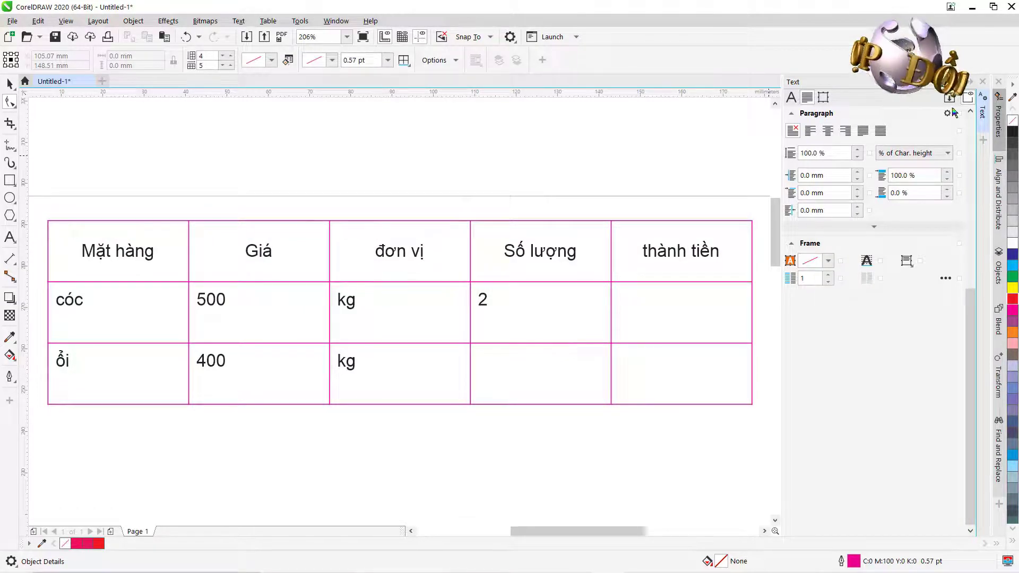
click(971, 84)
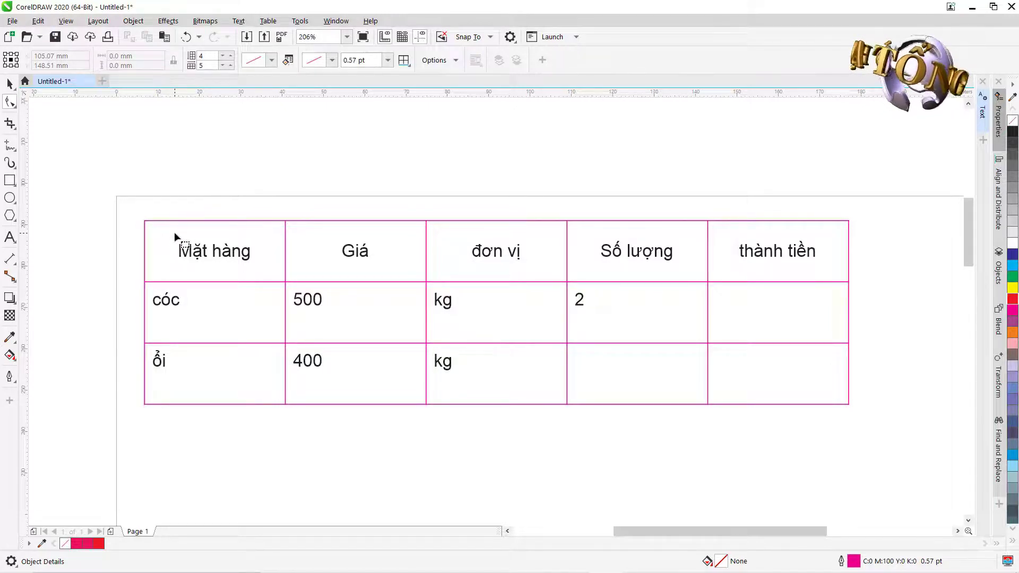
click(189, 247)
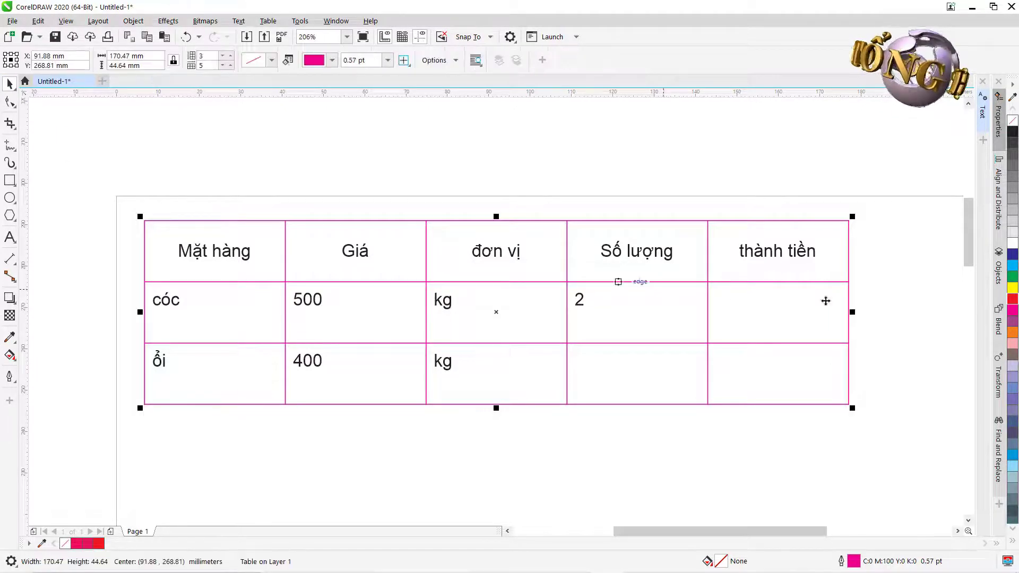
click(1012, 288)
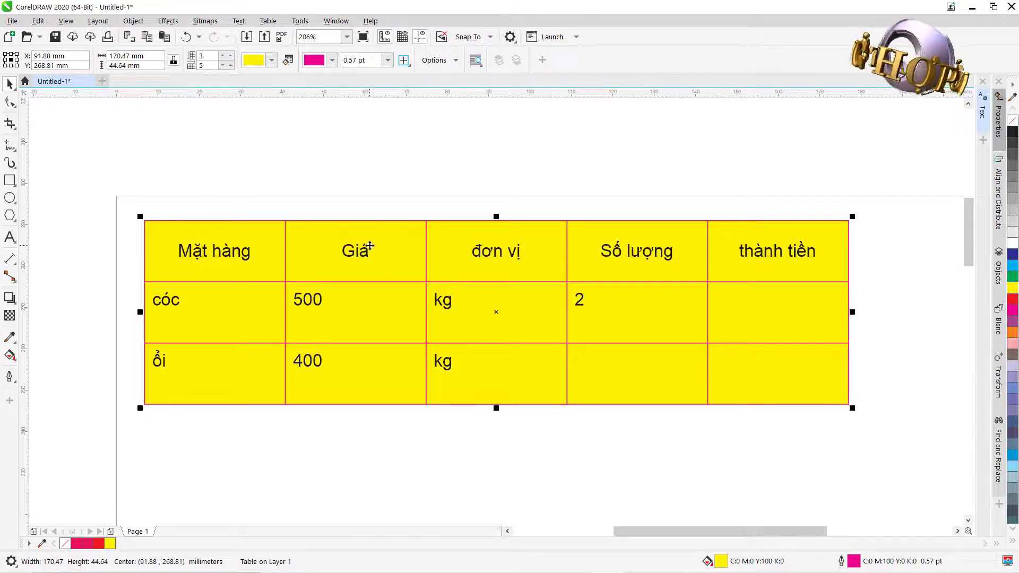
click(374, 204)
click(390, 234)
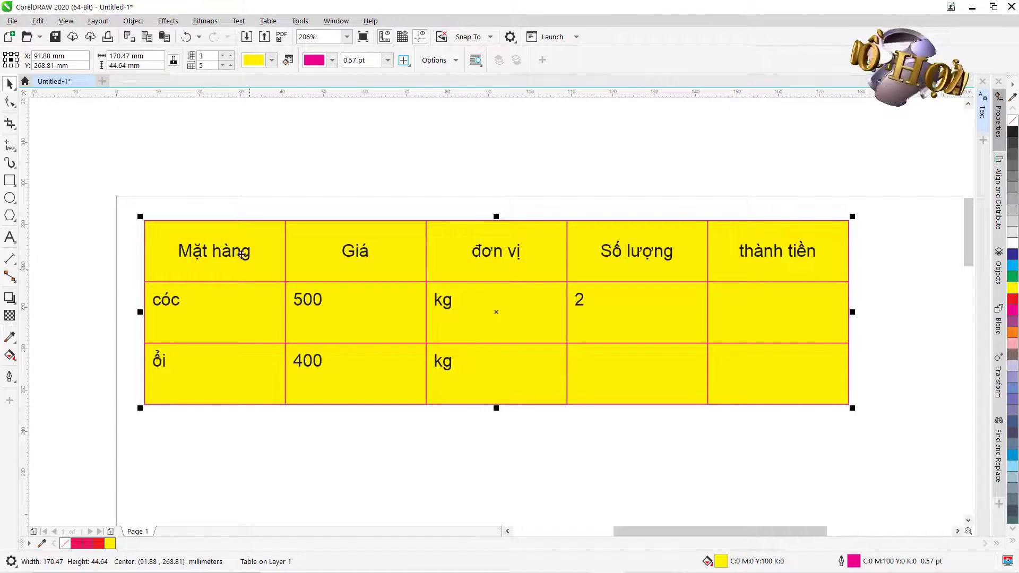
click(235, 245)
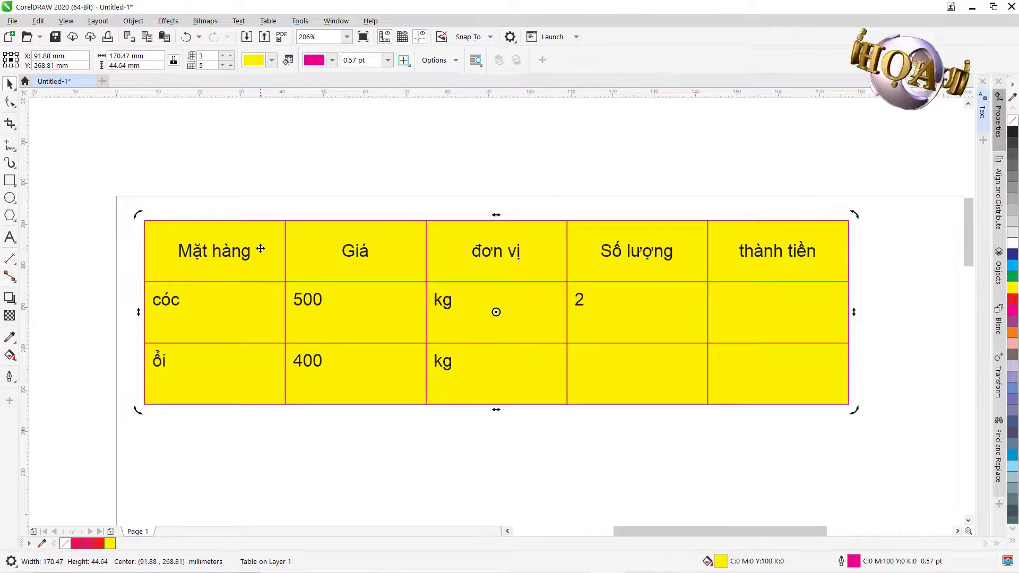
click(242, 200)
click(237, 234)
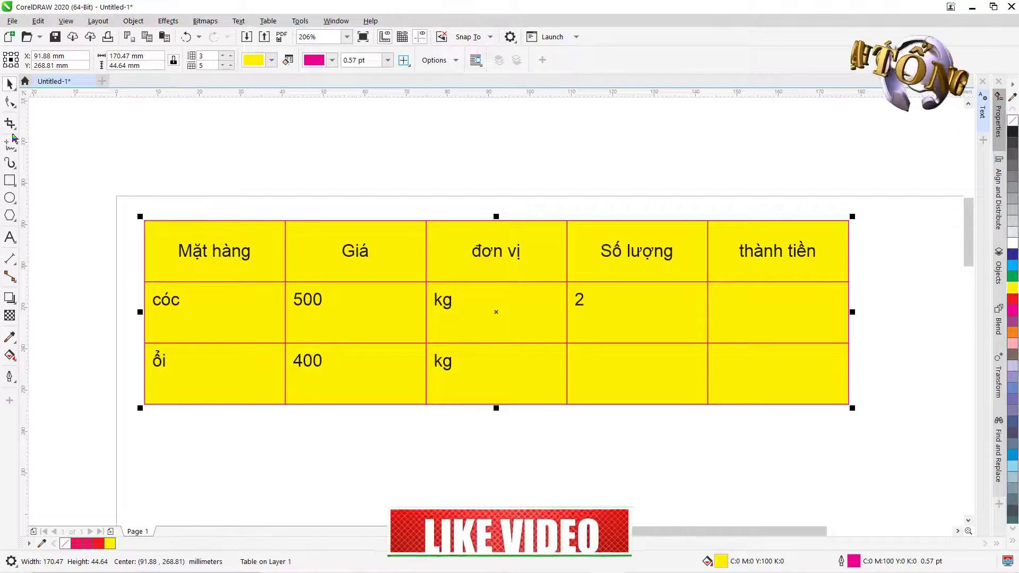
Step: Fill only the table's header row with light grey (20% black), using the Shape tool to select the row
click(10, 104)
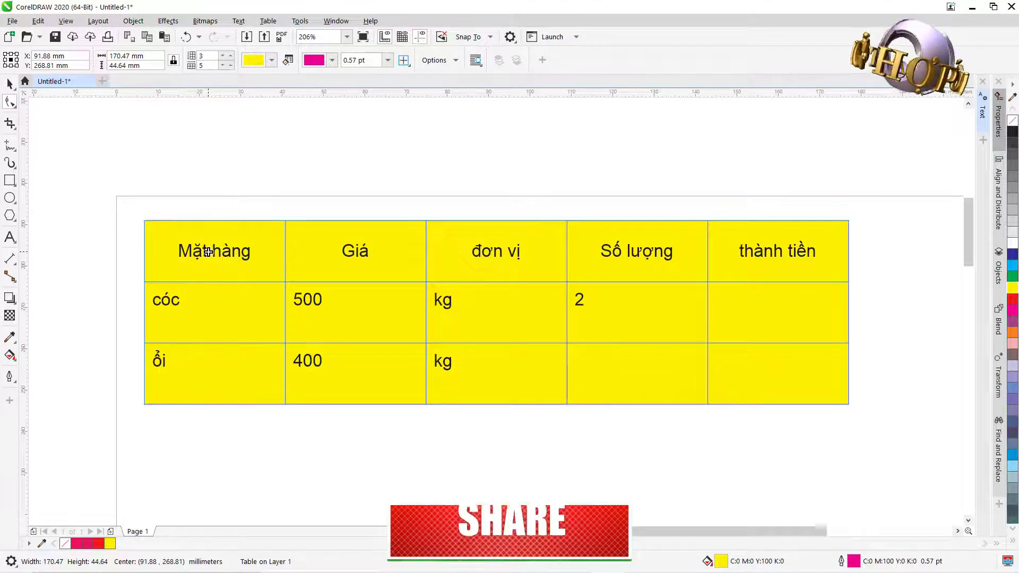
click(225, 256)
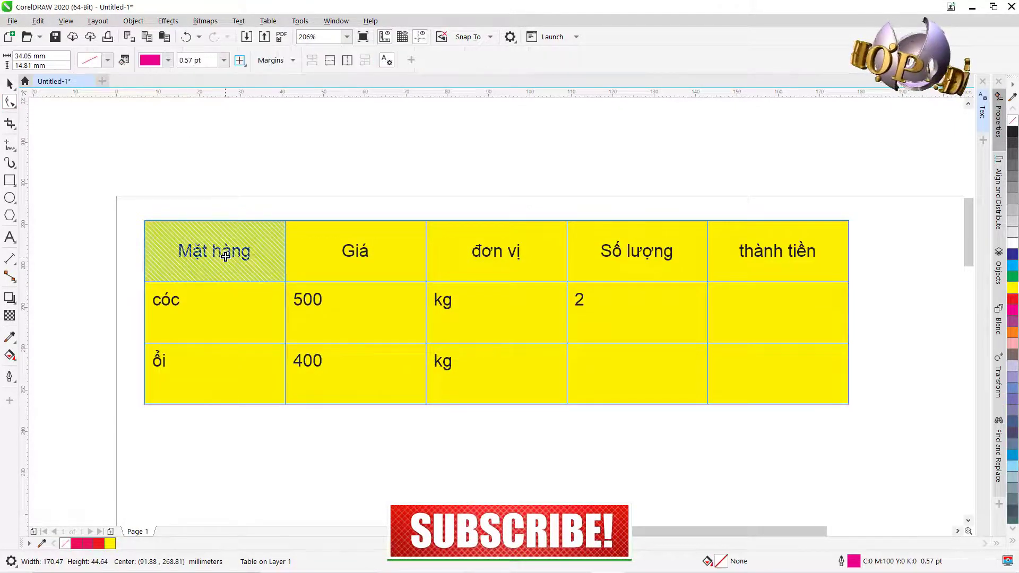
click(141, 257)
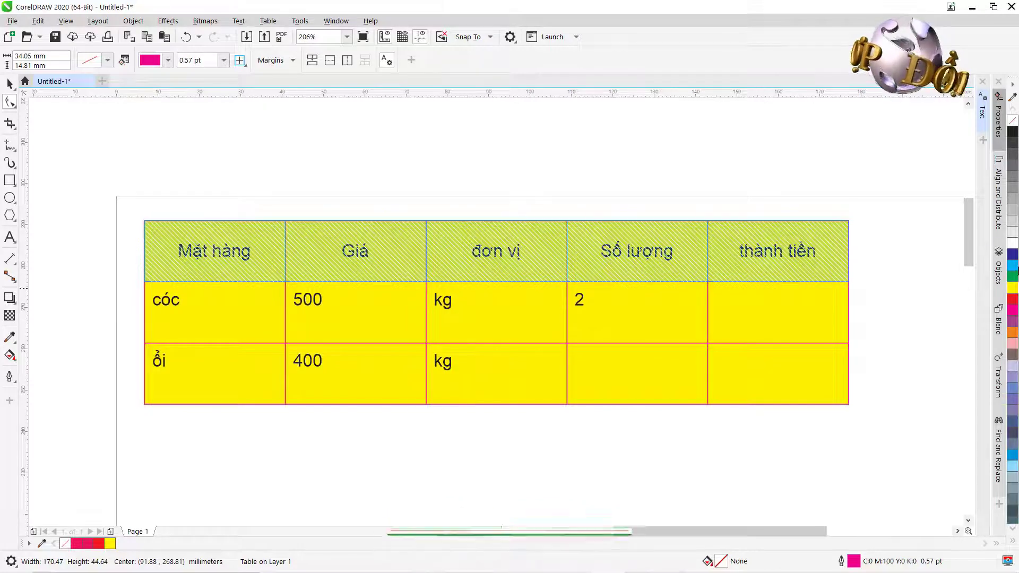
click(1012, 225)
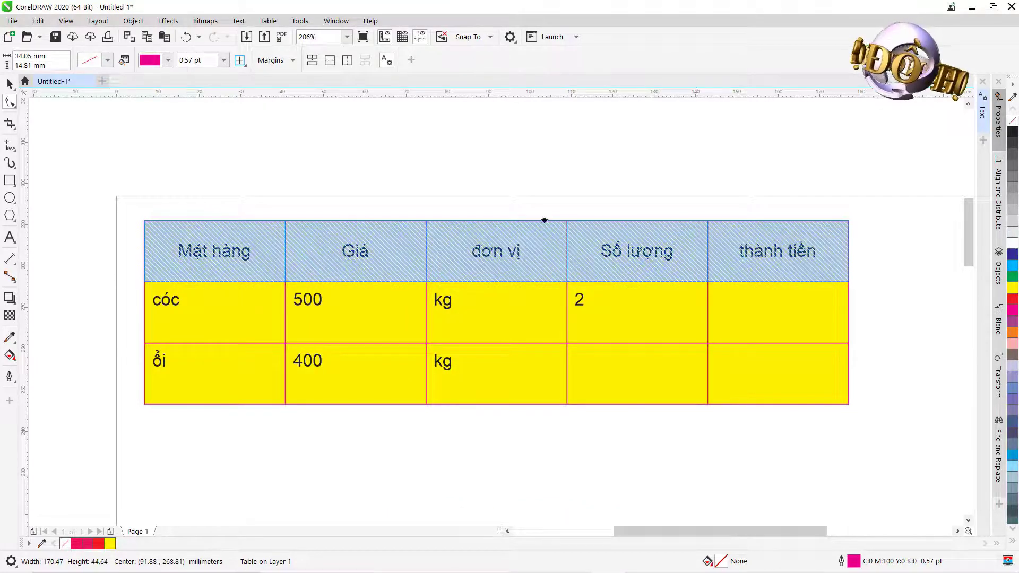
click(223, 308)
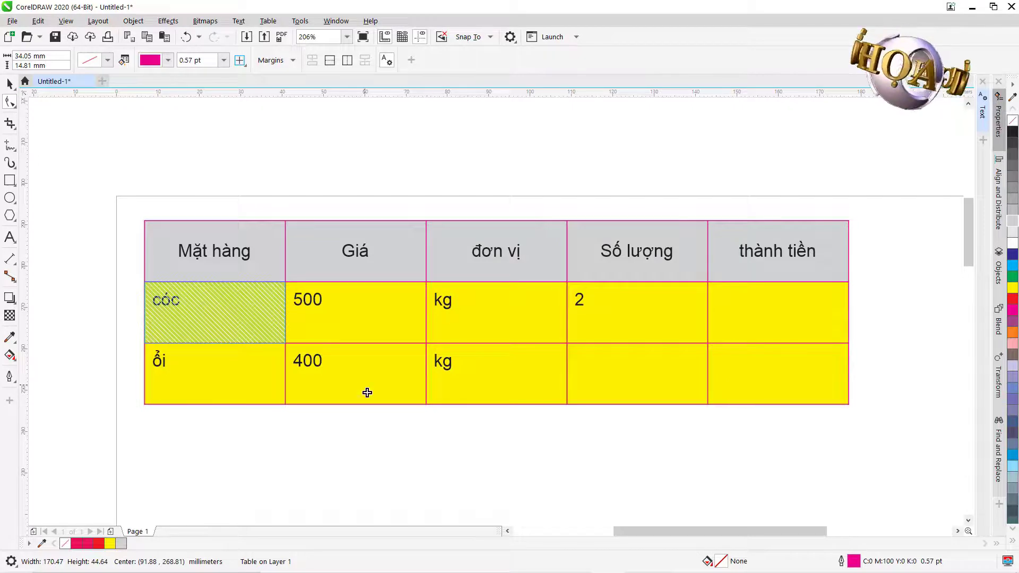
click(339, 428)
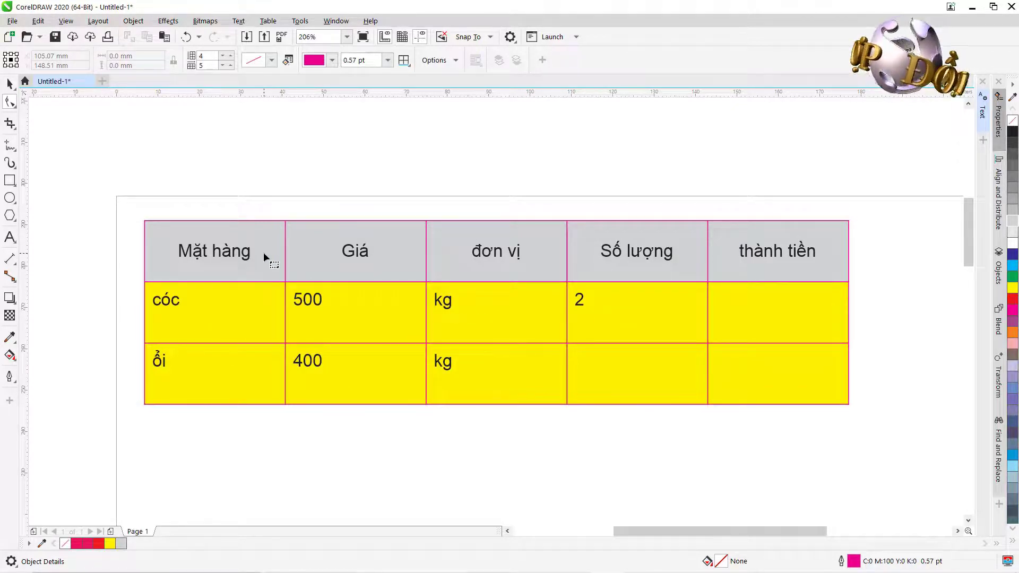
Step: Try to recolor the outline of the whole table object to black, and undo that change
click(9, 83)
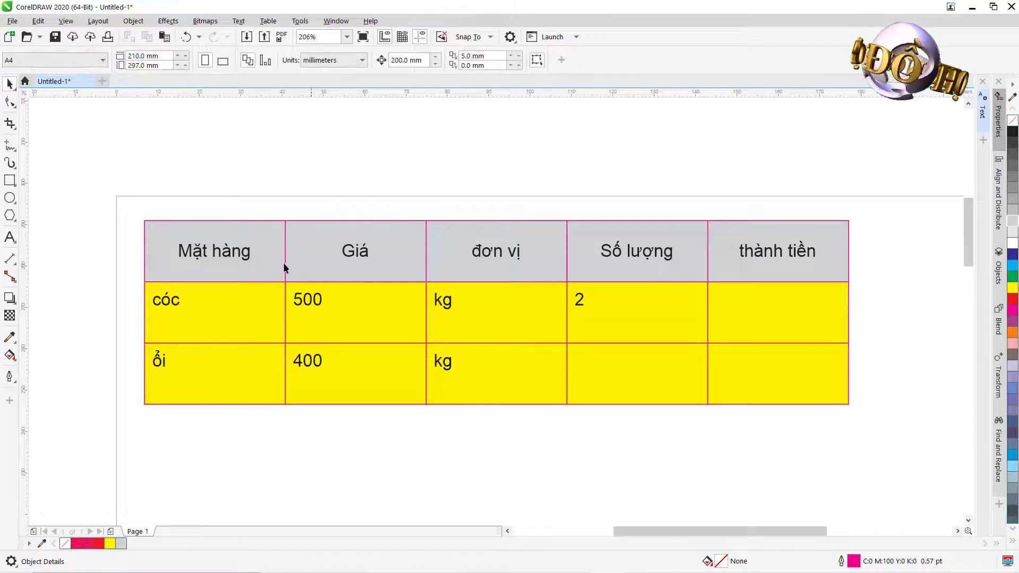
click(275, 261)
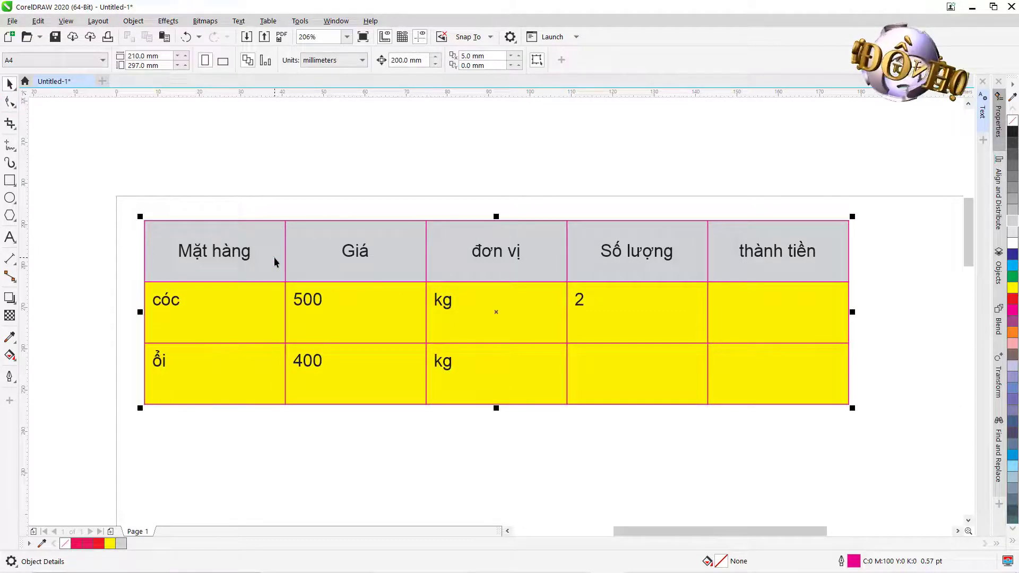
right_click(1013, 135)
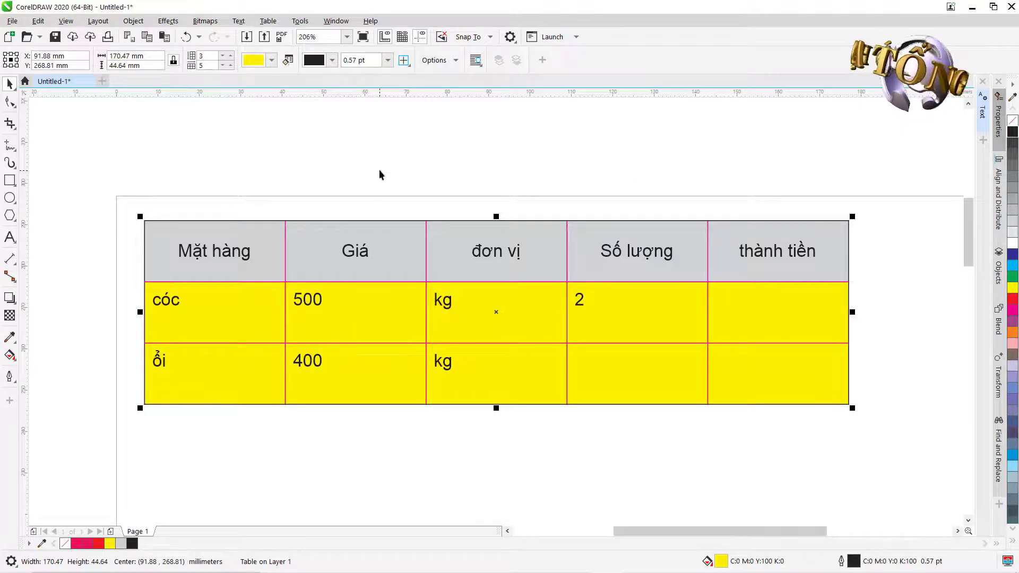
key(ctrl+z)
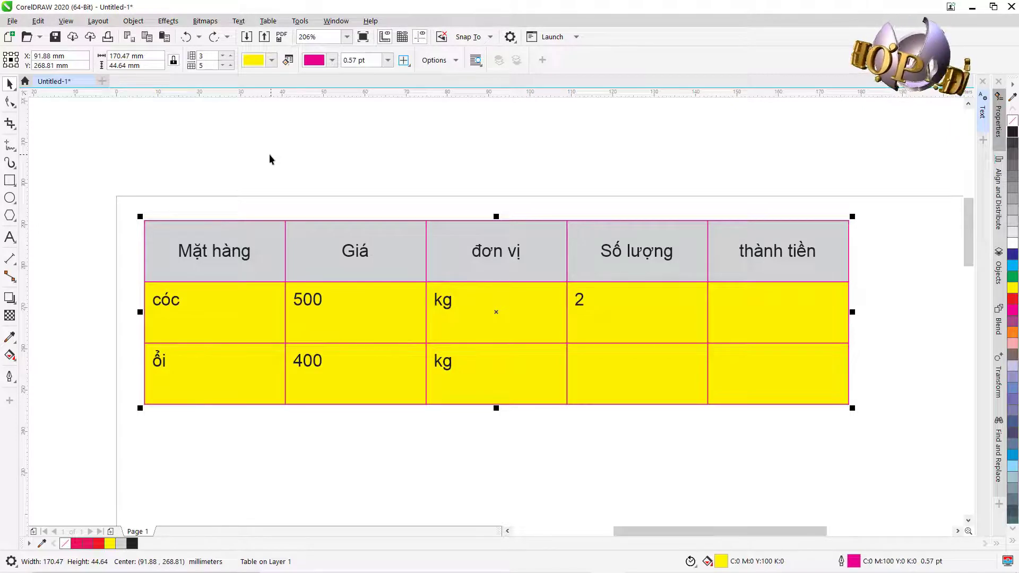
Step: Select all cells of the table with the Shape tool and choose Outside as the borders to modify
key(F10)
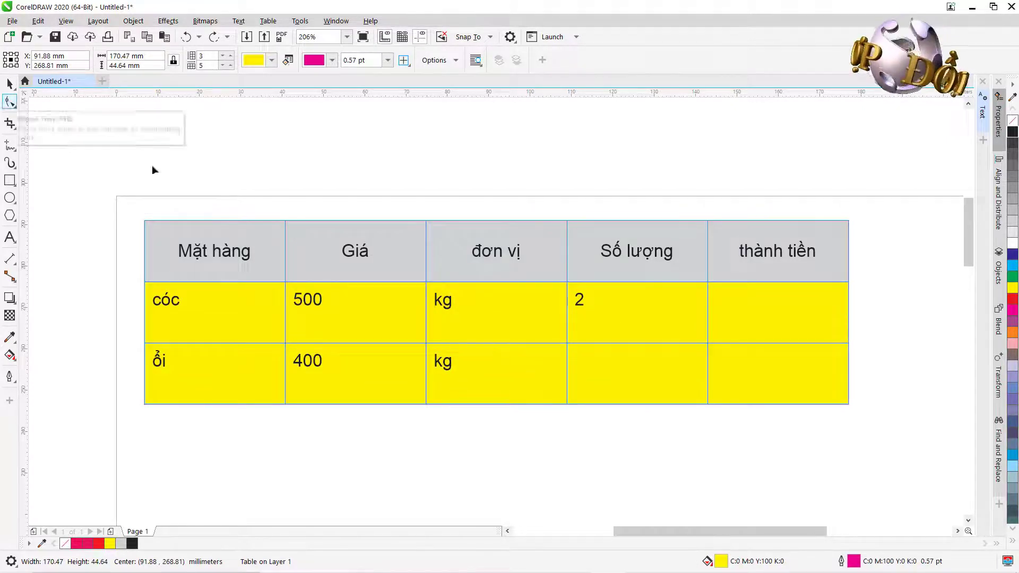
click(255, 240)
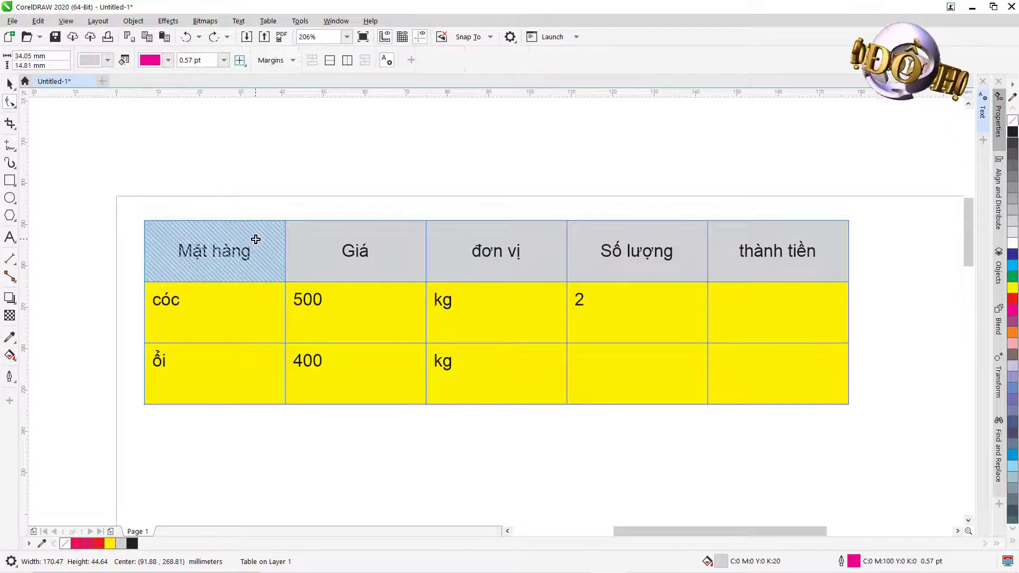
right_click(256, 239)
mouse_move(284, 312)
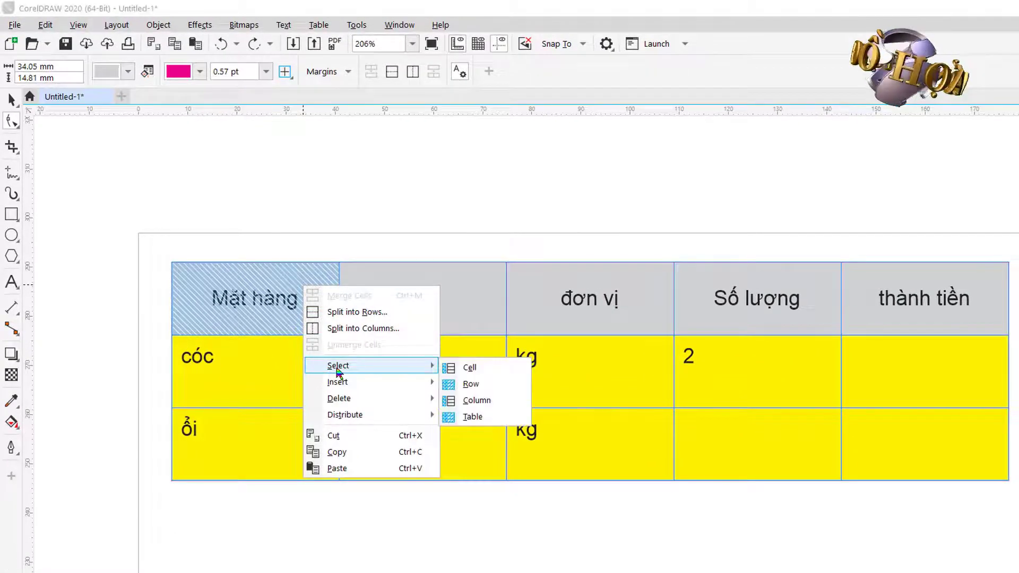
click(477, 417)
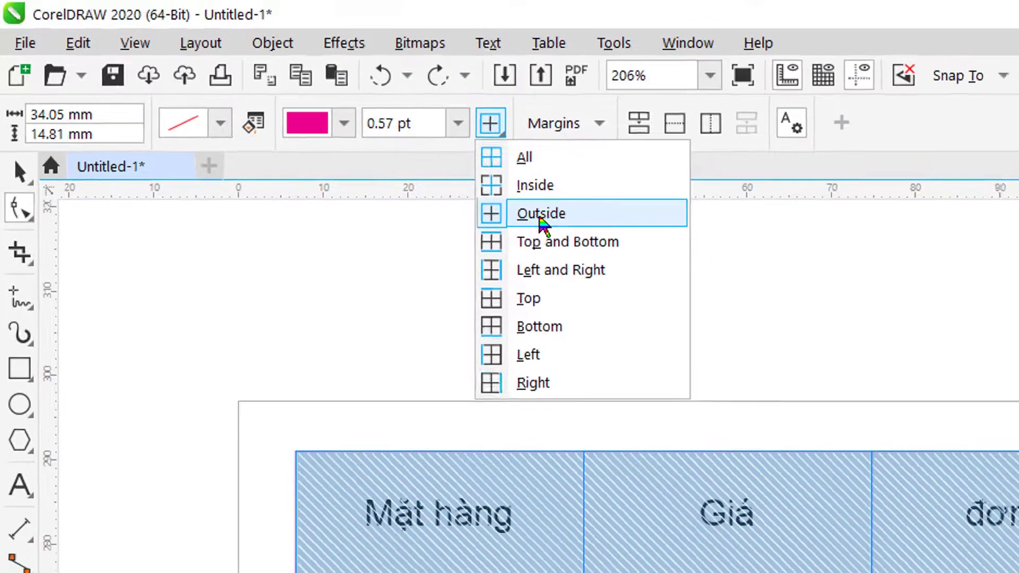
click(589, 233)
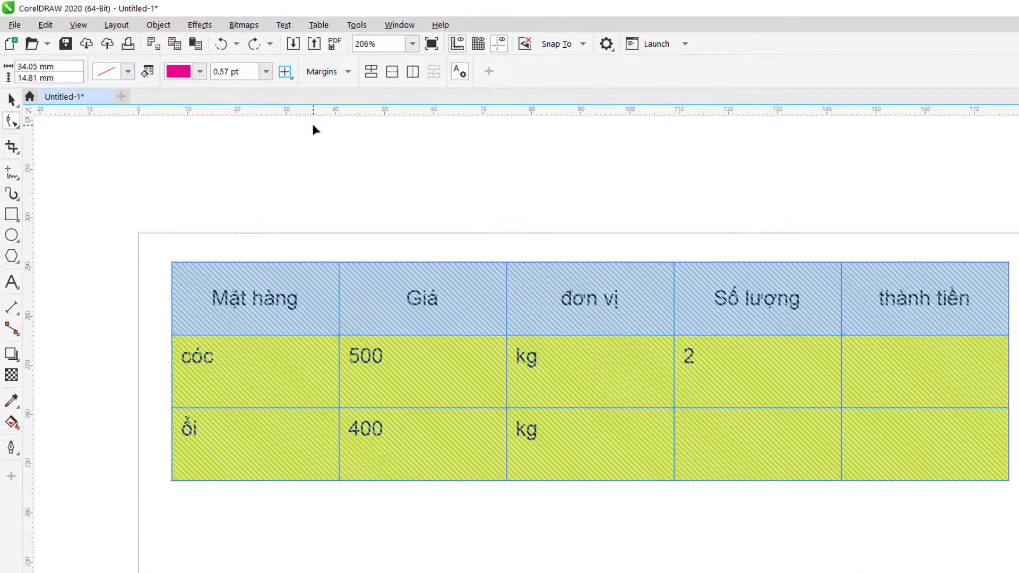
Step: Set the color of the table's outside borders to black from the CMYK Palette
click(200, 73)
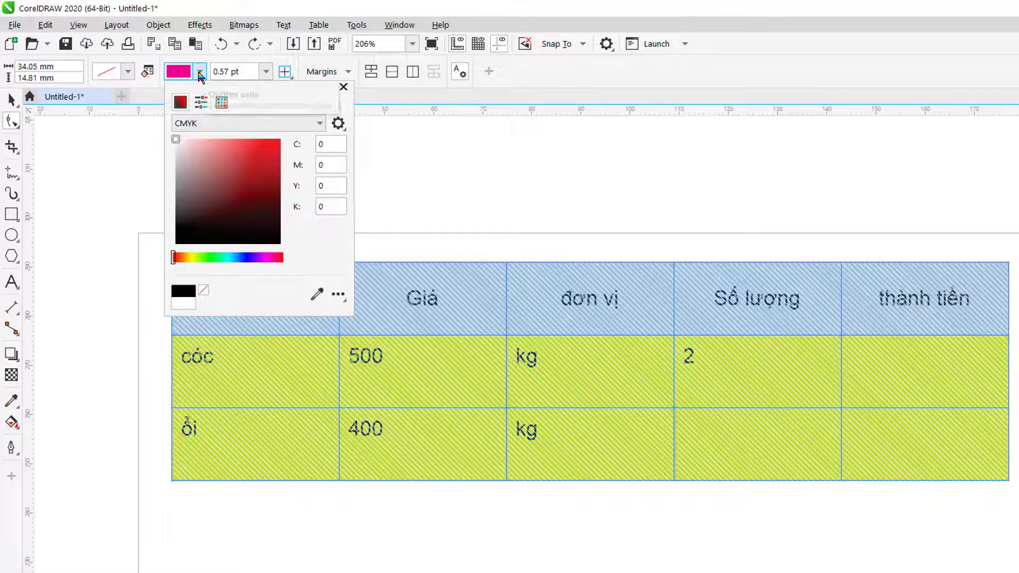
click(223, 104)
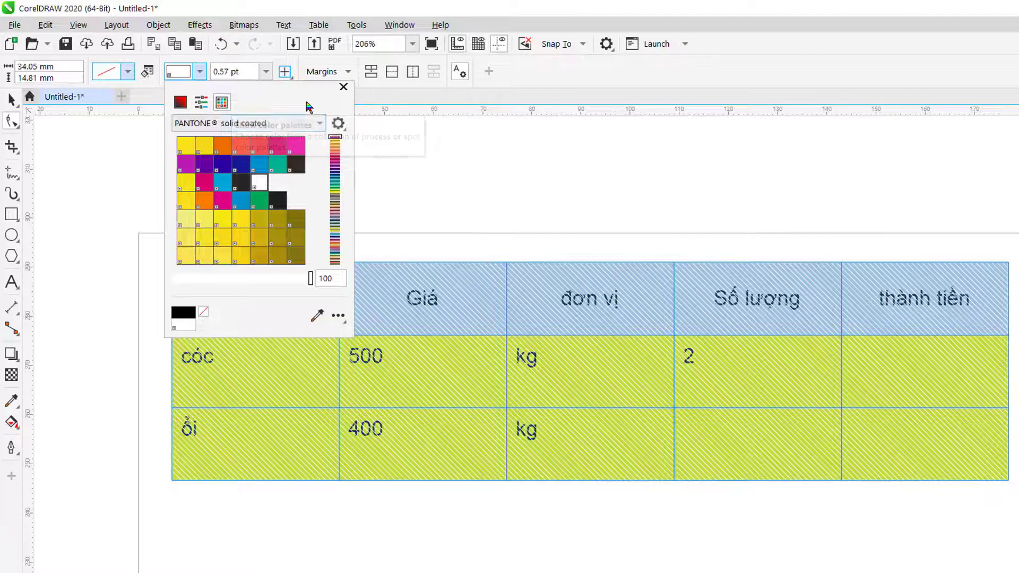
click(310, 127)
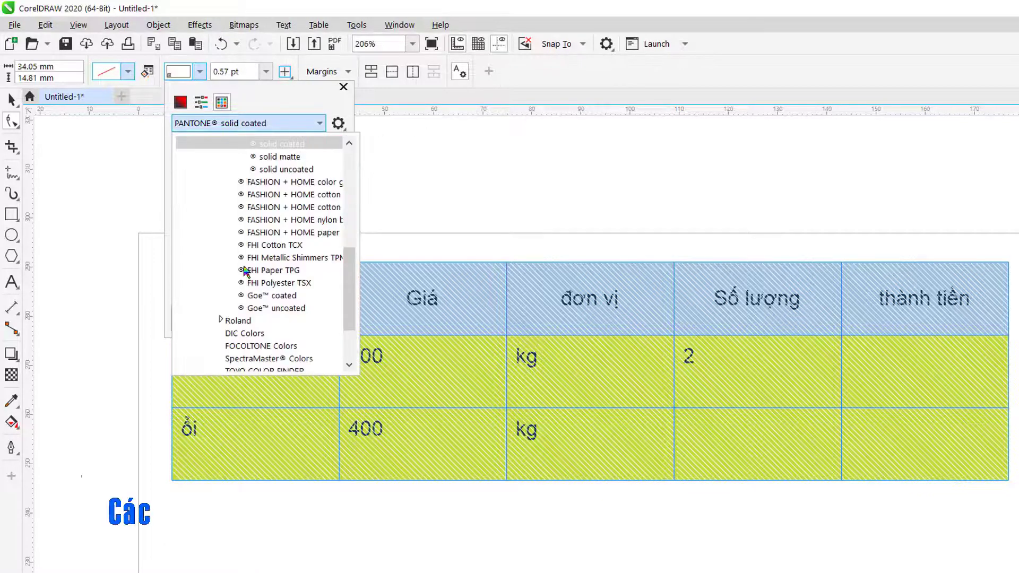
scroll(248, 324, down, 2)
click(248, 321)
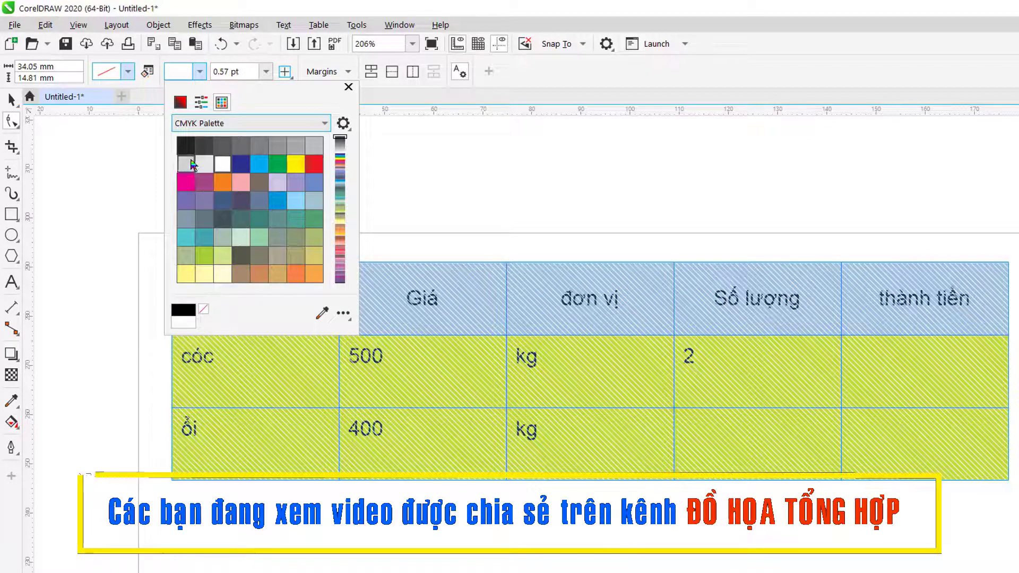
click(182, 150)
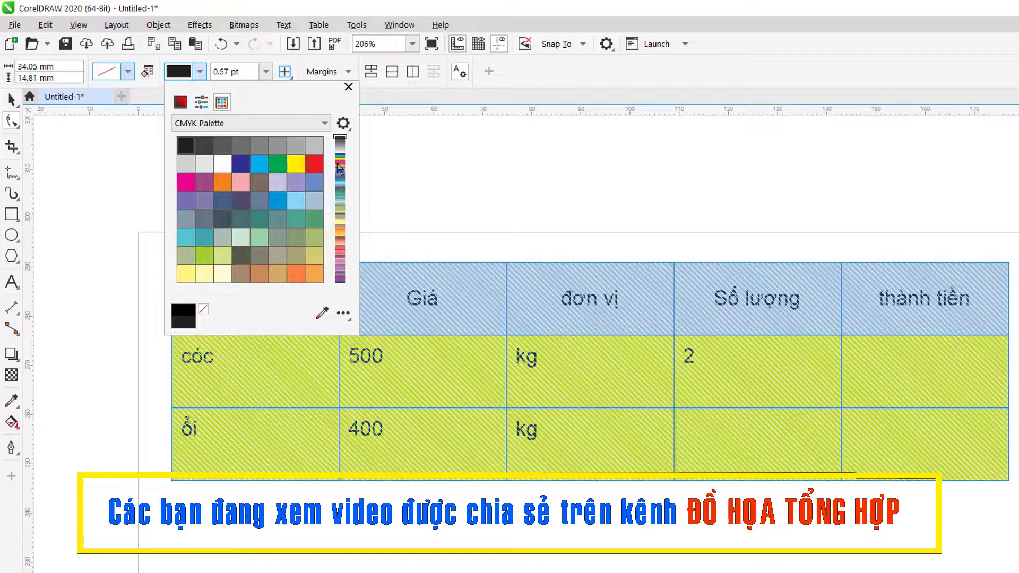
click(453, 281)
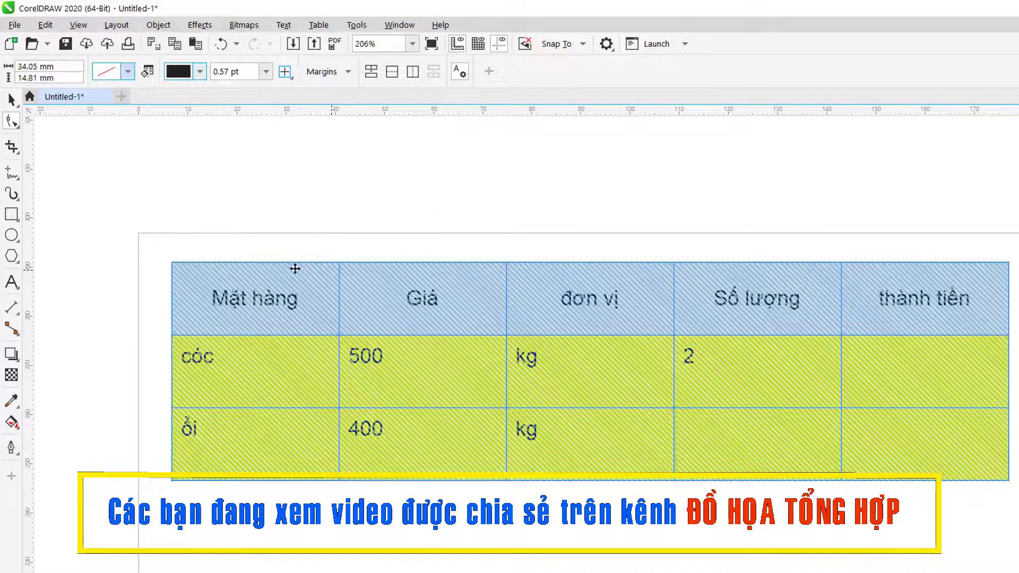
click(266, 71)
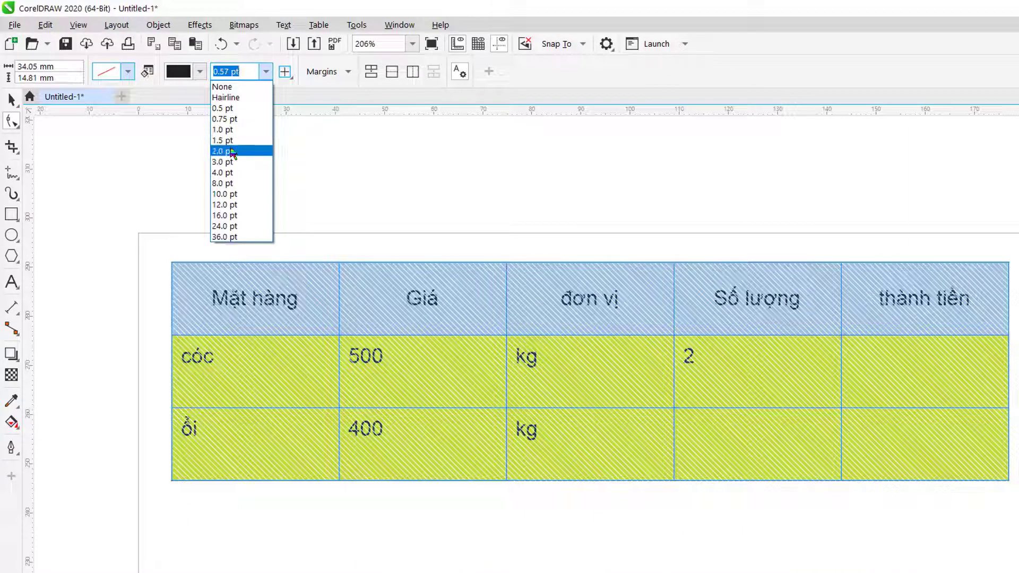
click(354, 170)
click(262, 143)
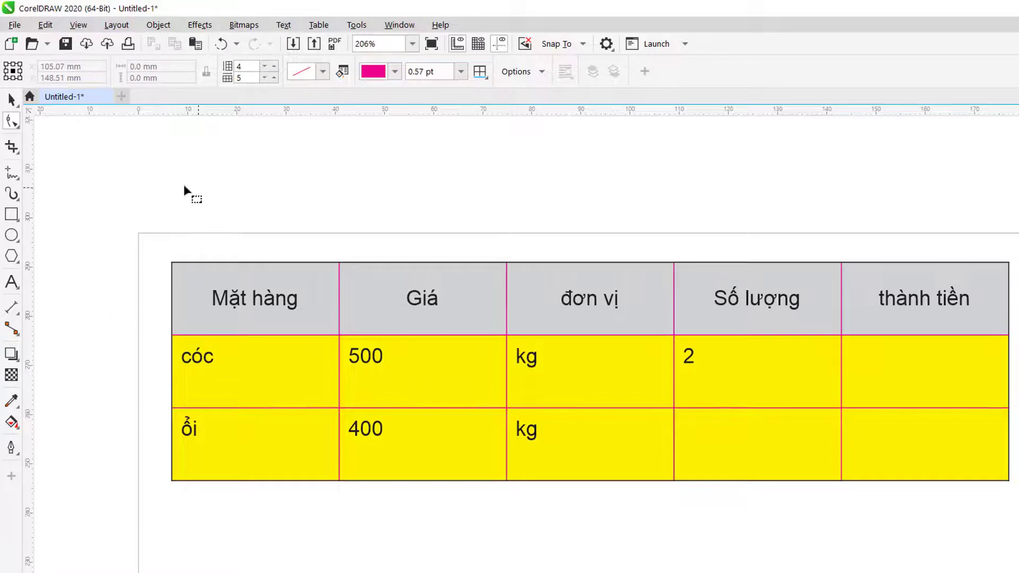
Step: Change the default outline width unit for Graphic objects to millimeters in the Outline Pen settings
click(16, 452)
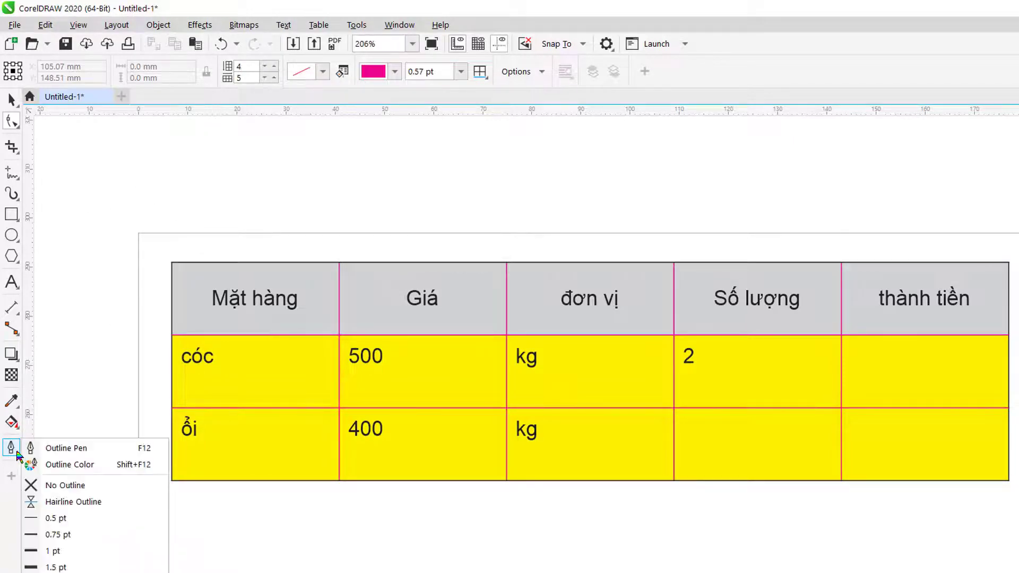
click(56, 447)
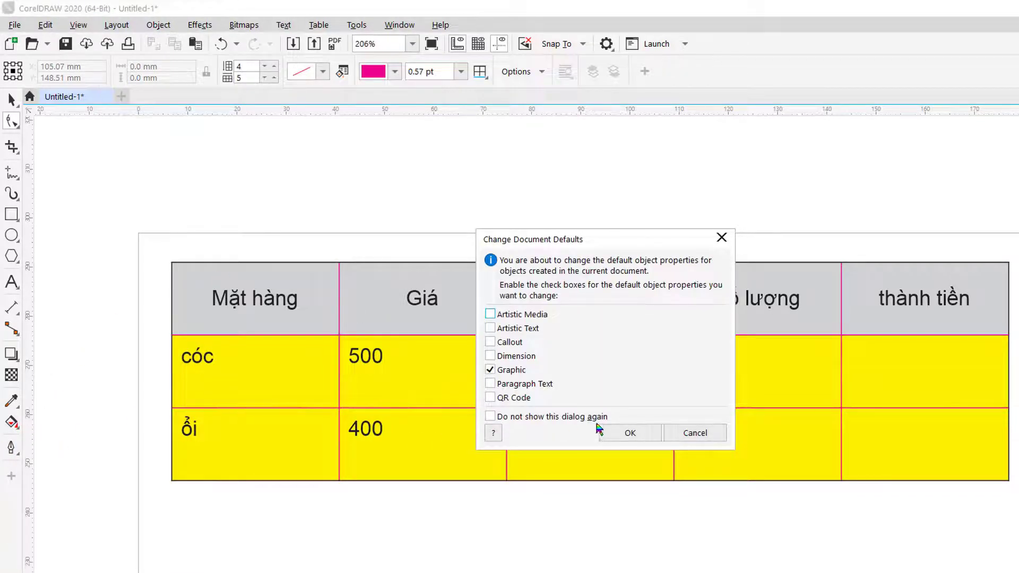
click(628, 433)
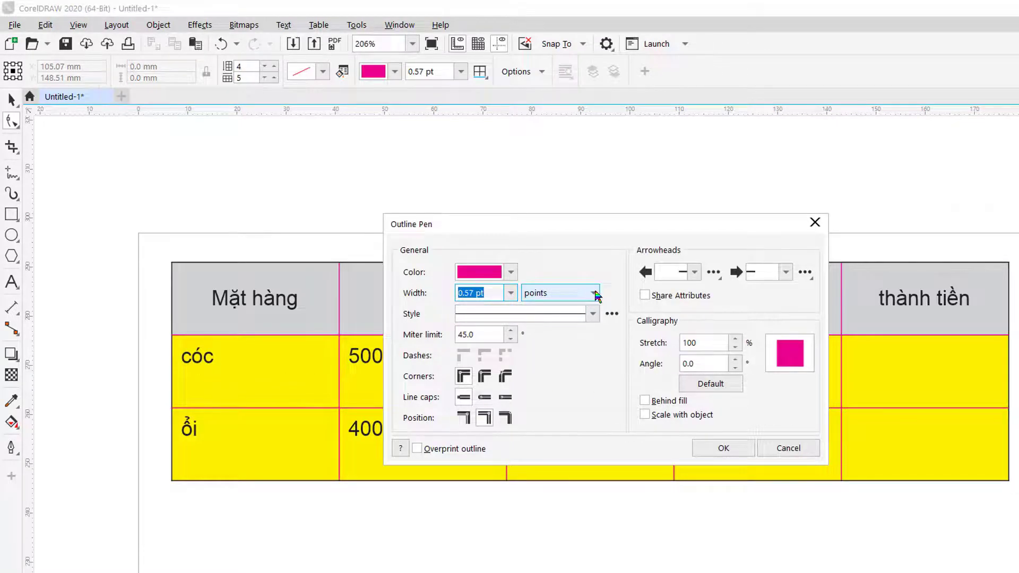
click(593, 292)
click(573, 319)
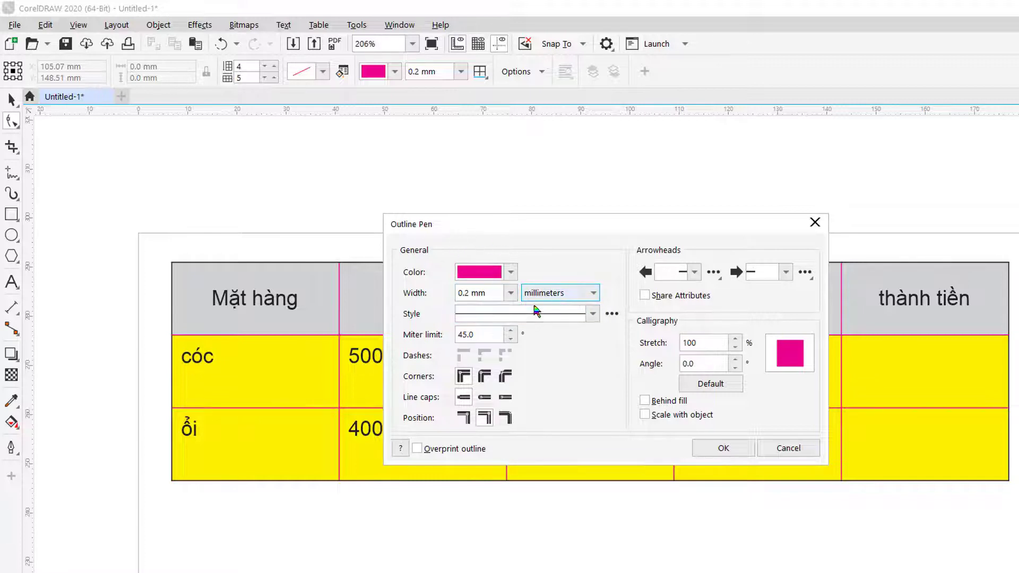
click(729, 448)
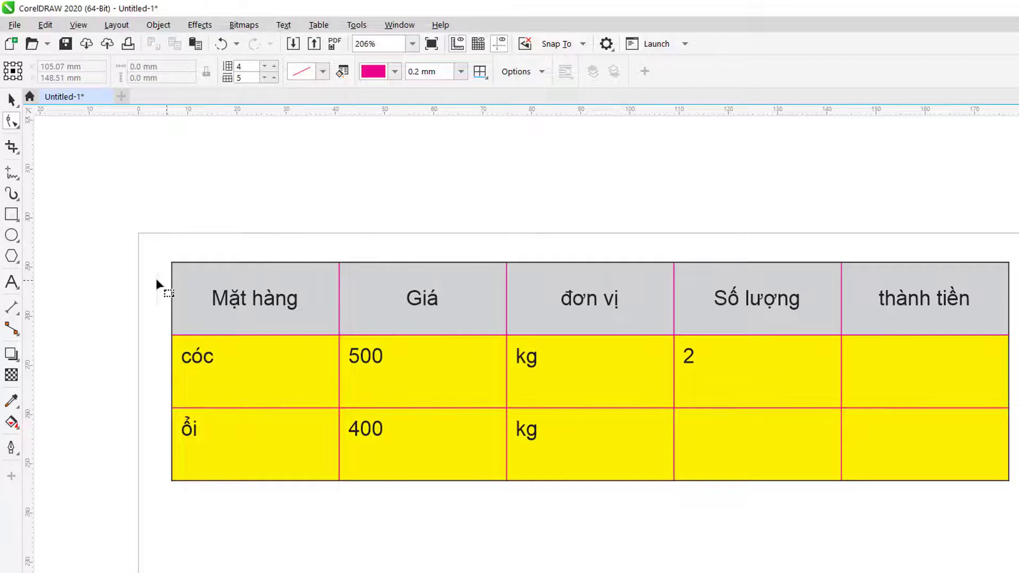
Step: Select all cells of the table and set the width of its outside borders to 1.0 mm
click(239, 300)
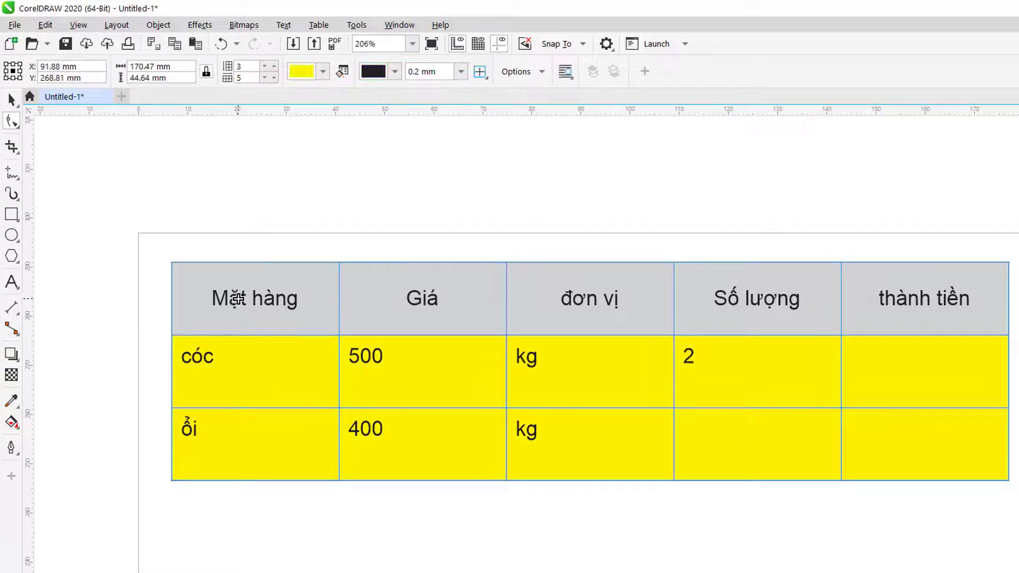
click(238, 298)
right_click(238, 298)
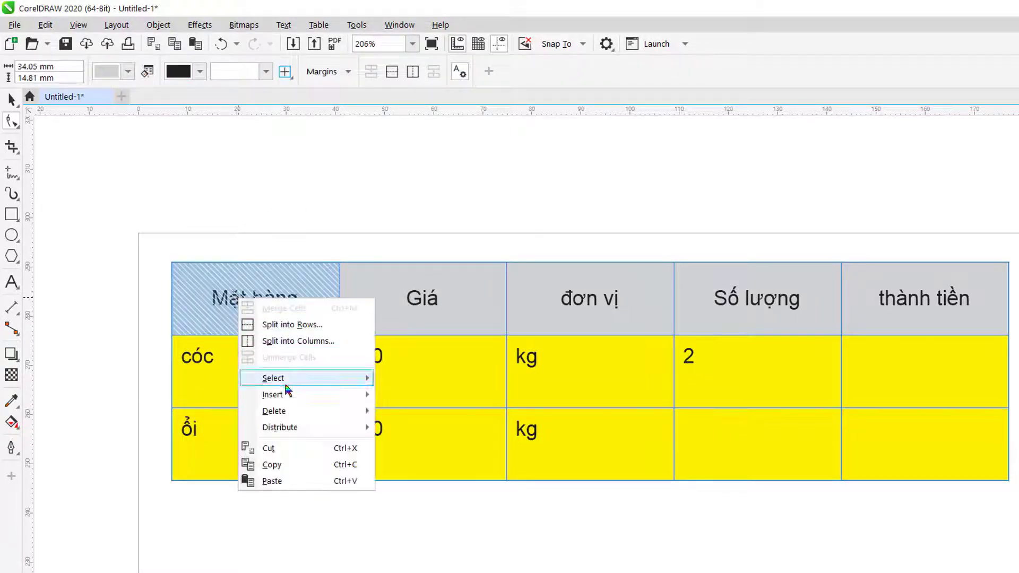
mouse_move(285, 377)
click(406, 429)
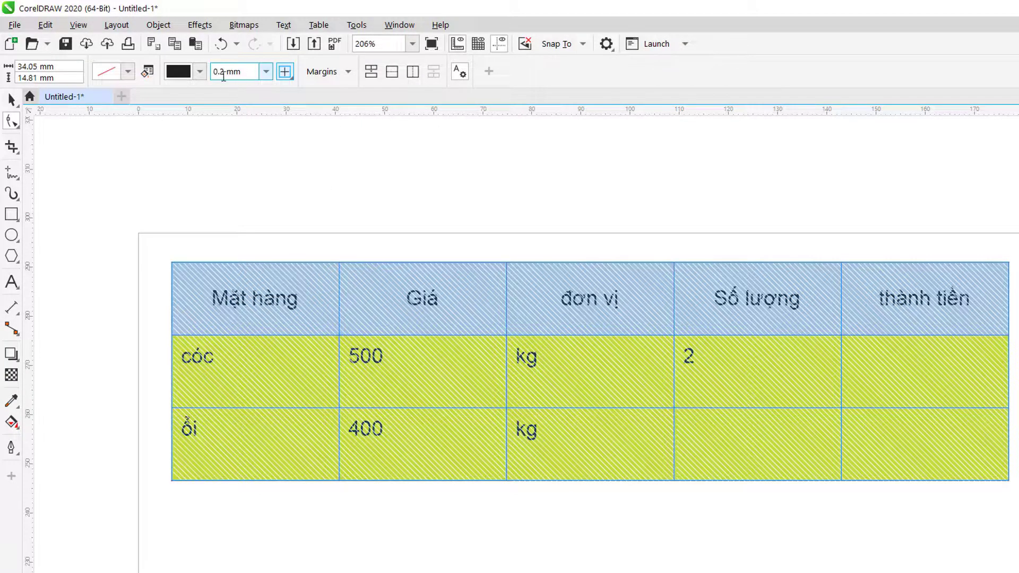
click(266, 72)
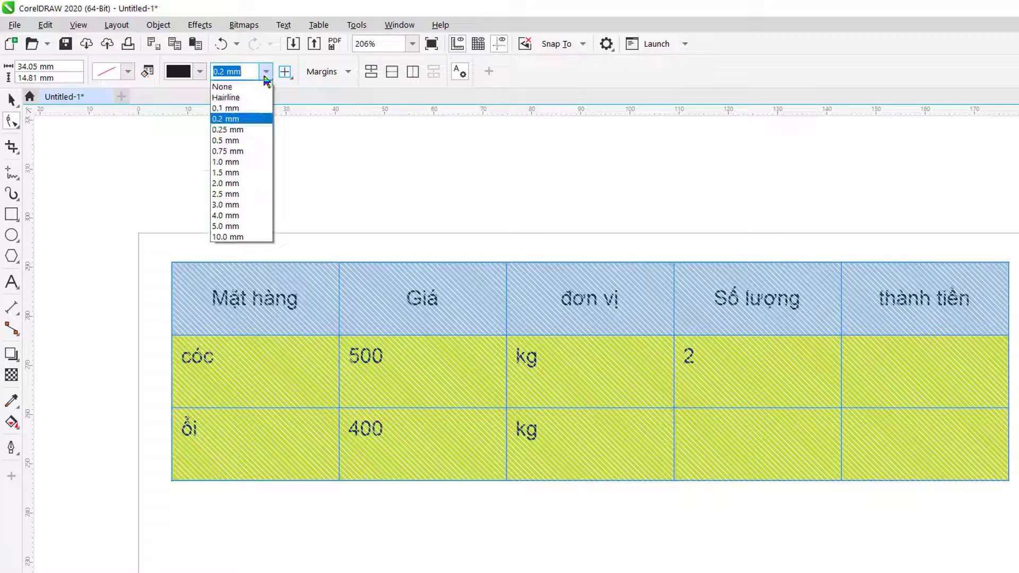
click(234, 163)
click(297, 220)
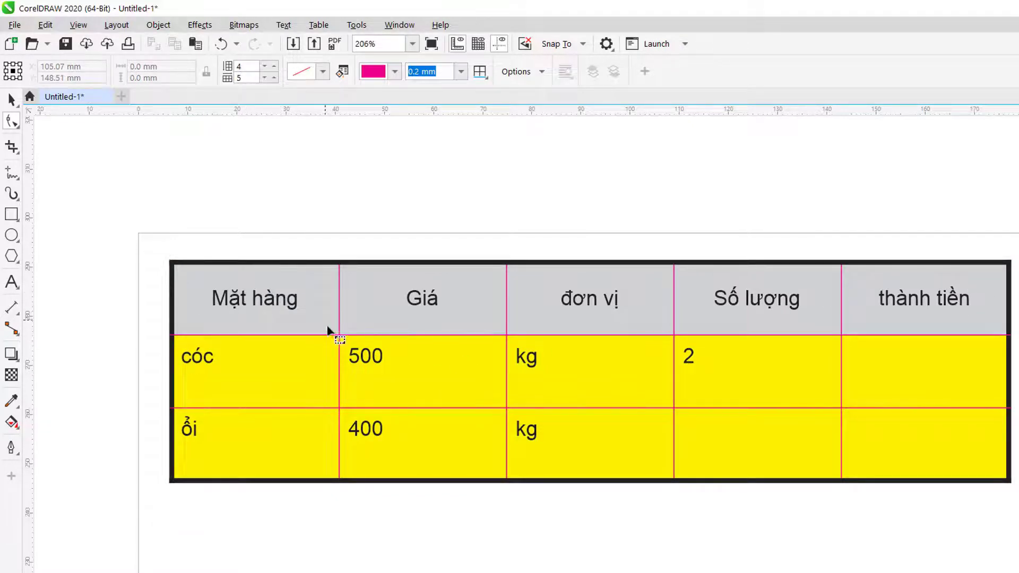
click(319, 289)
right_click(319, 288)
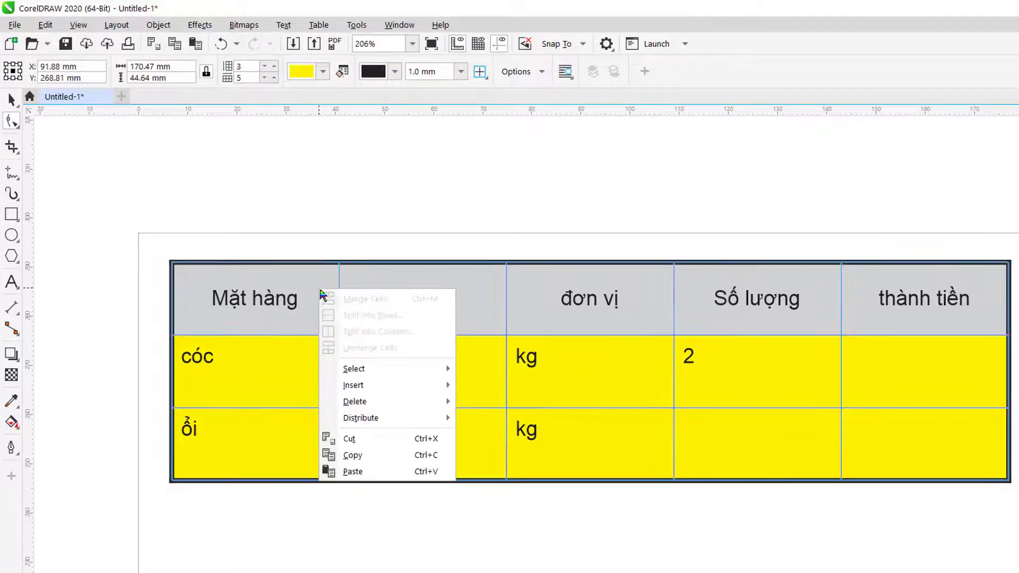
mouse_move(413, 363)
click(488, 420)
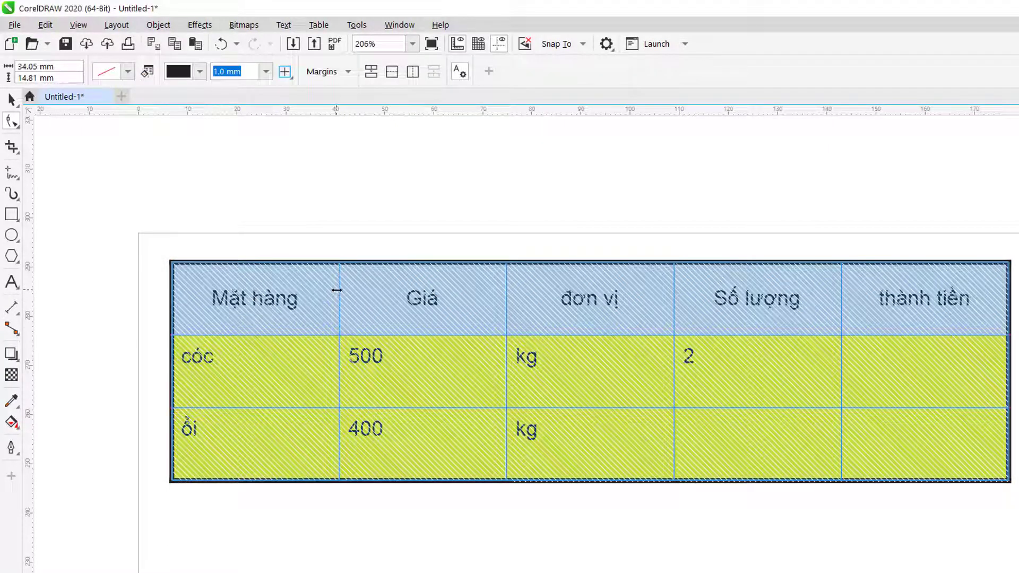
click(286, 71)
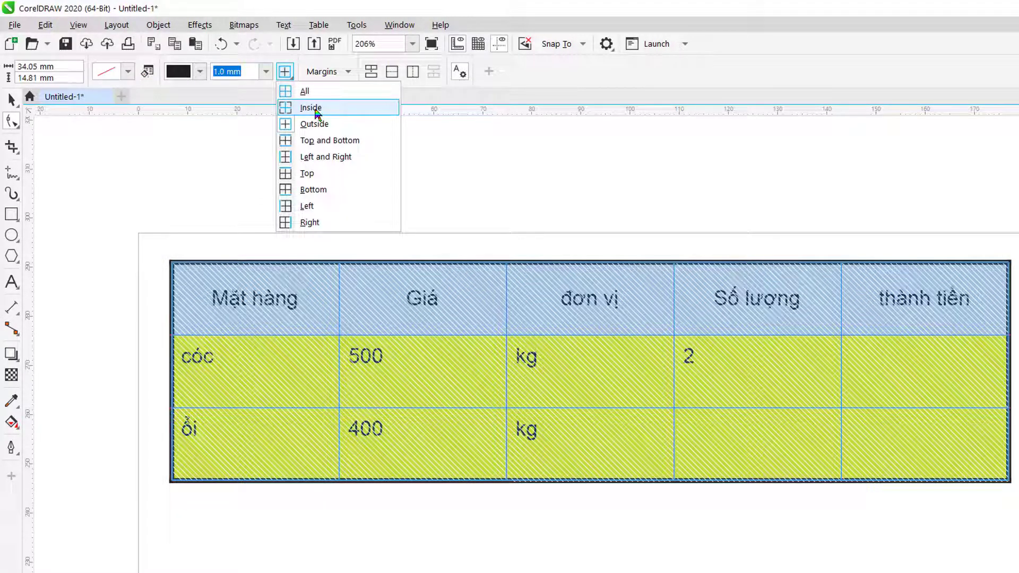
click(317, 110)
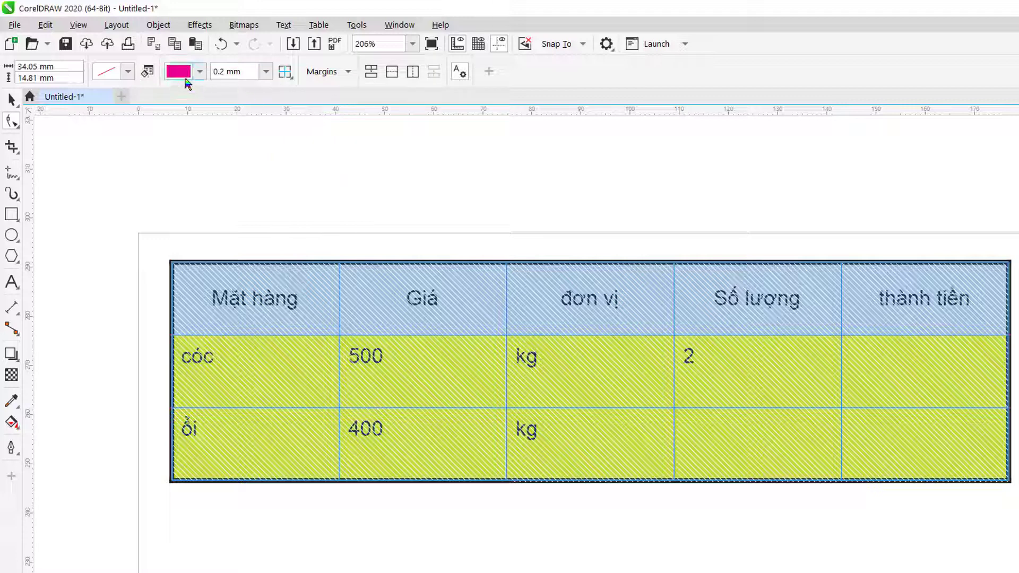
click(201, 72)
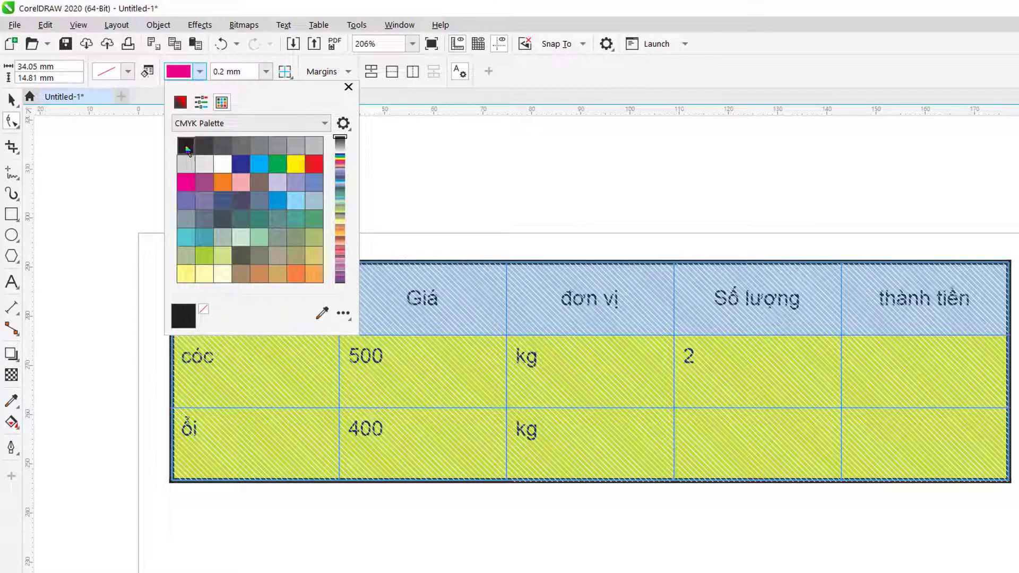
click(429, 194)
click(429, 194)
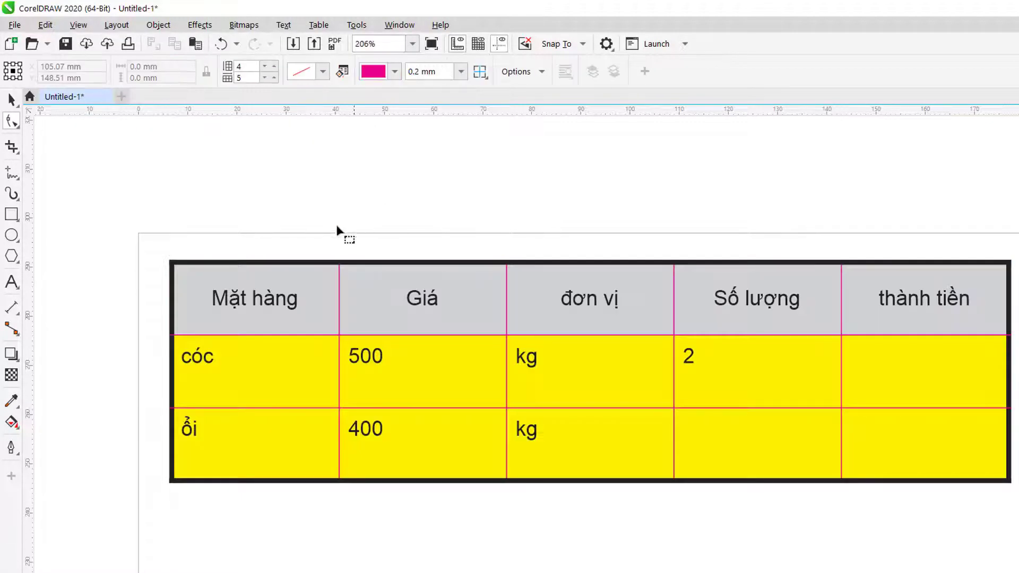
Step: Select all cells of the table and set the color of its inside borders to black from the CMYK Palette
click(294, 285)
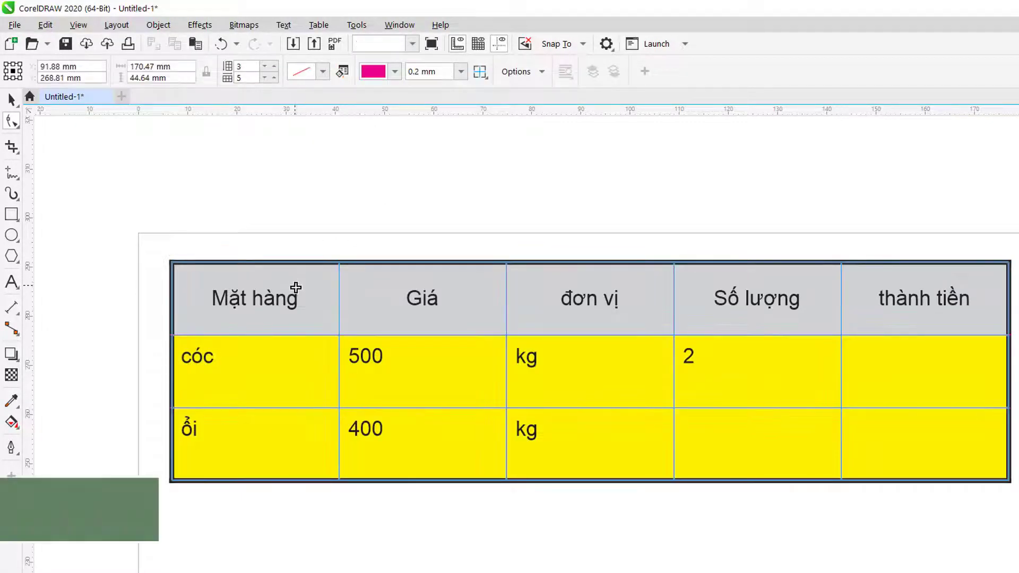
right_click(259, 298)
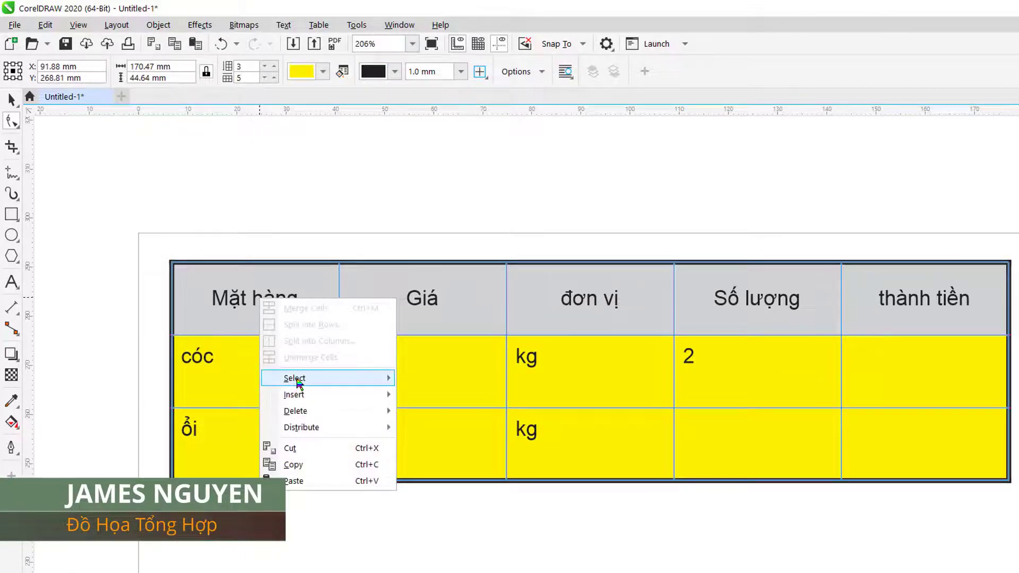
mouse_move(296, 379)
click(419, 429)
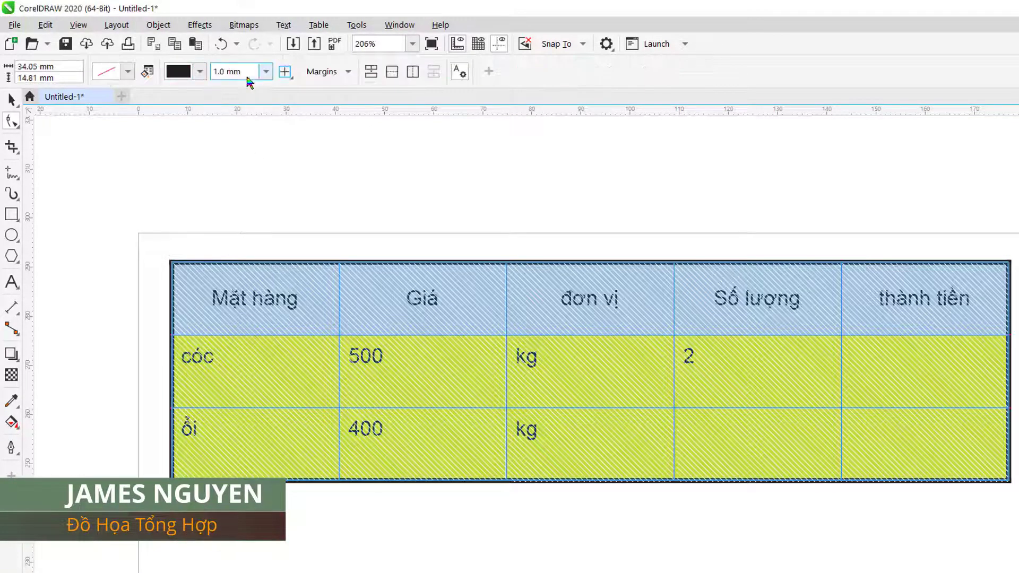
click(287, 73)
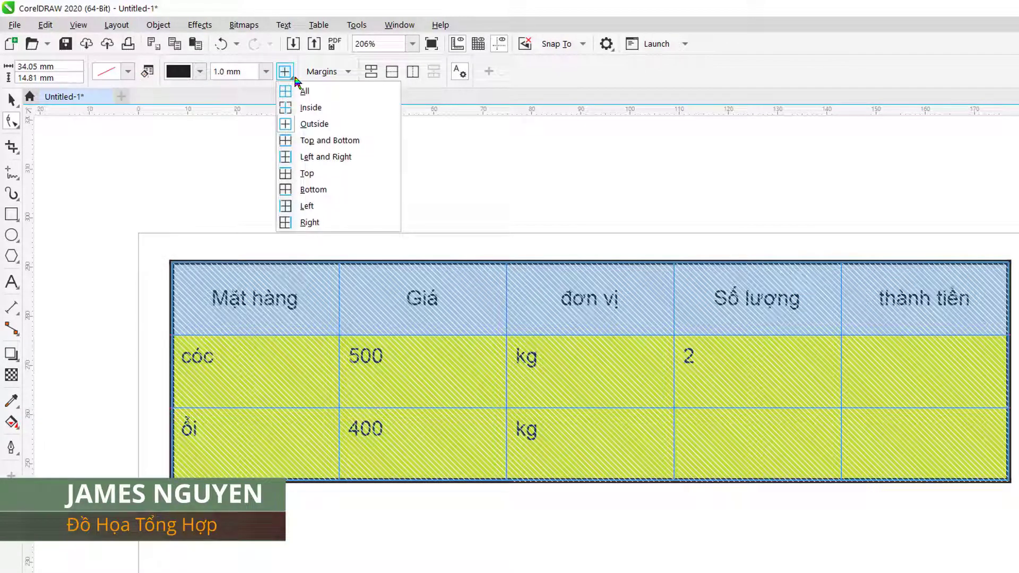
click(317, 109)
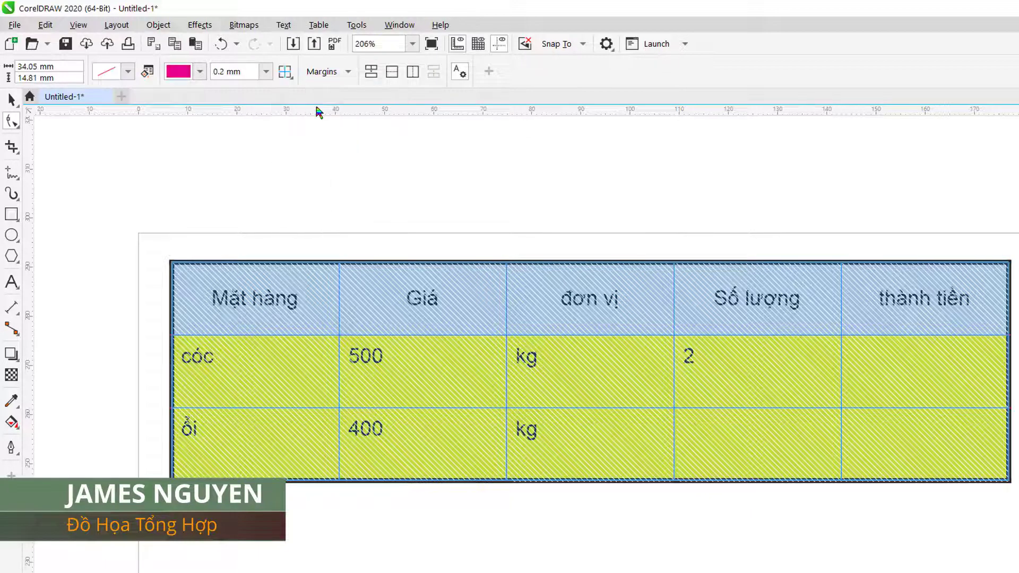
click(200, 71)
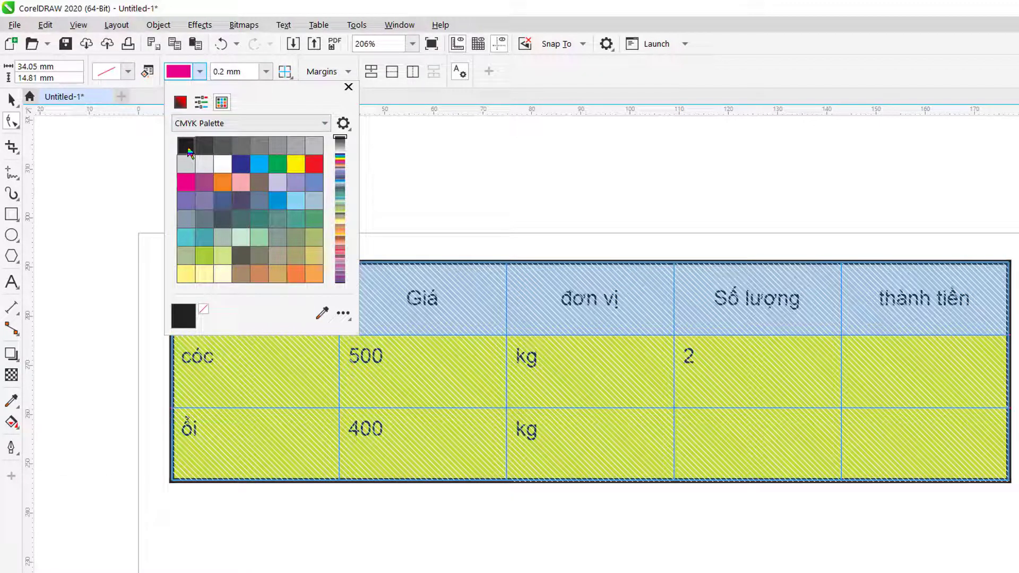
click(242, 147)
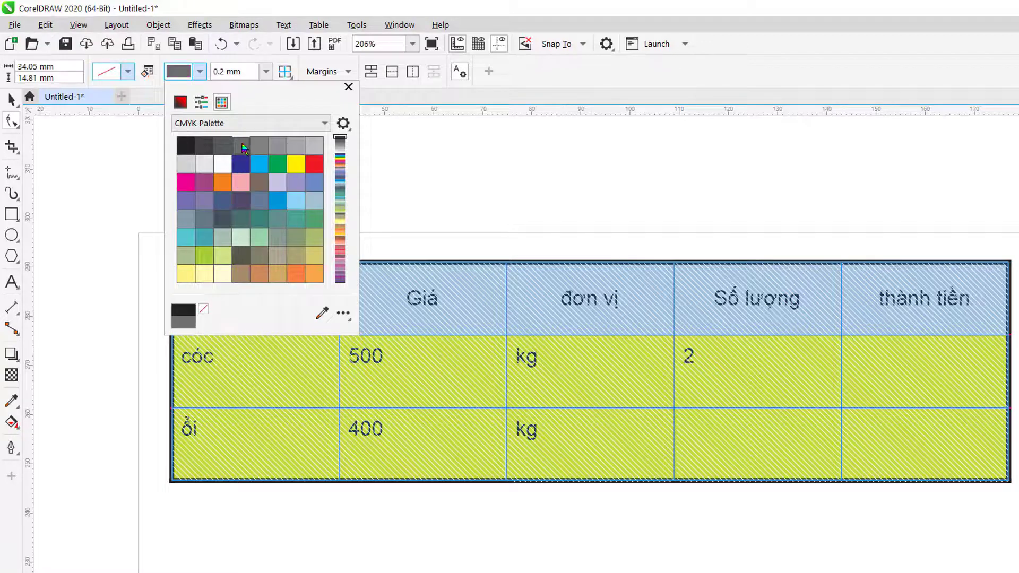
click(183, 152)
click(382, 160)
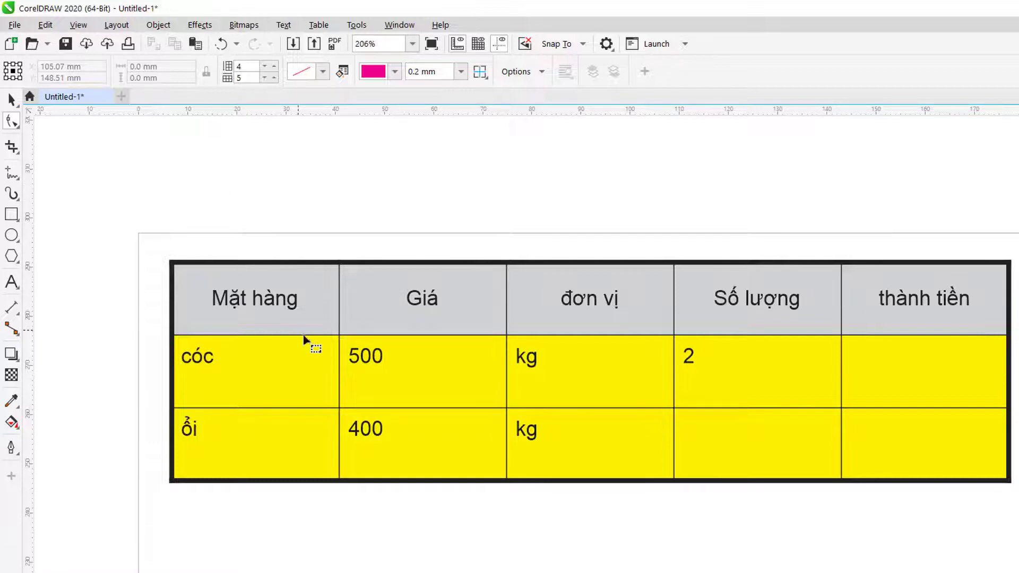
Step: Select the gray header row and set the width of its bottom border to 1.0 mm
click(169, 298)
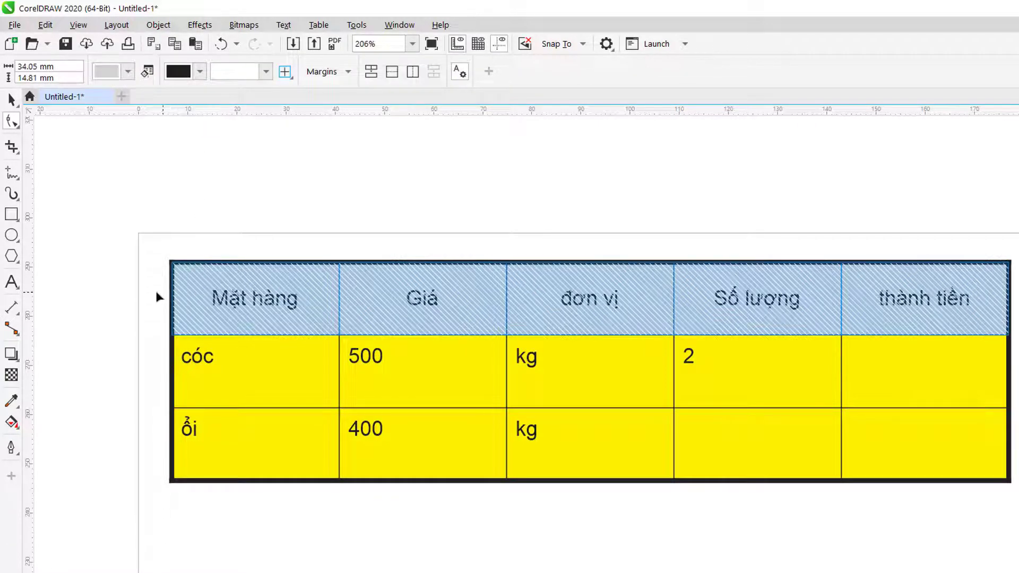
click(293, 79)
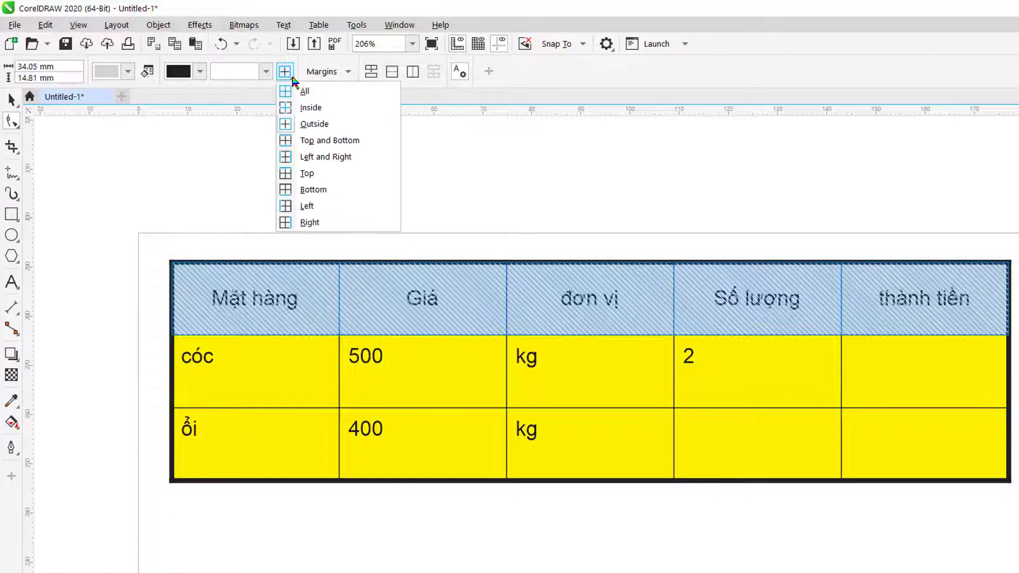
click(309, 190)
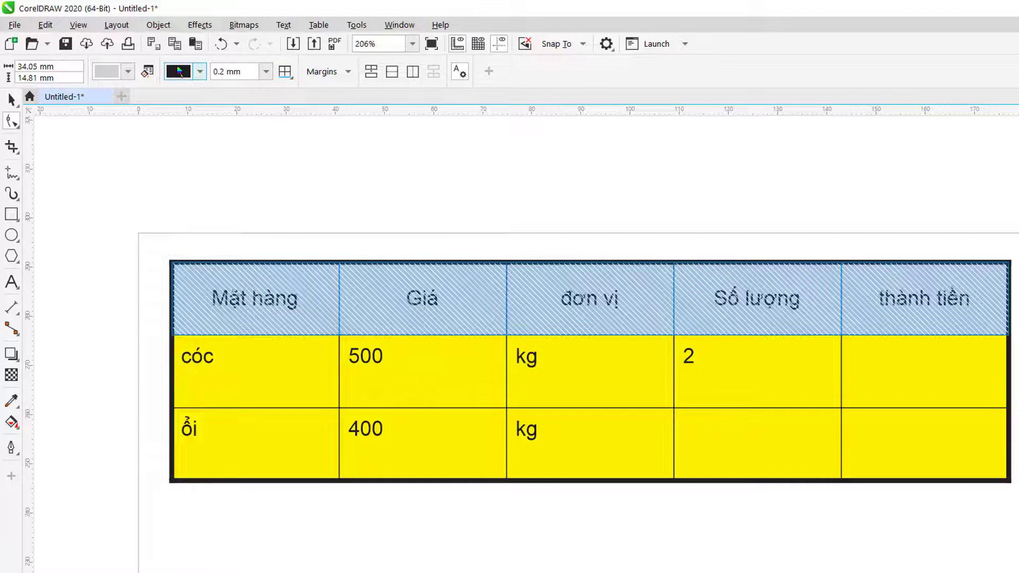
click(267, 72)
click(268, 73)
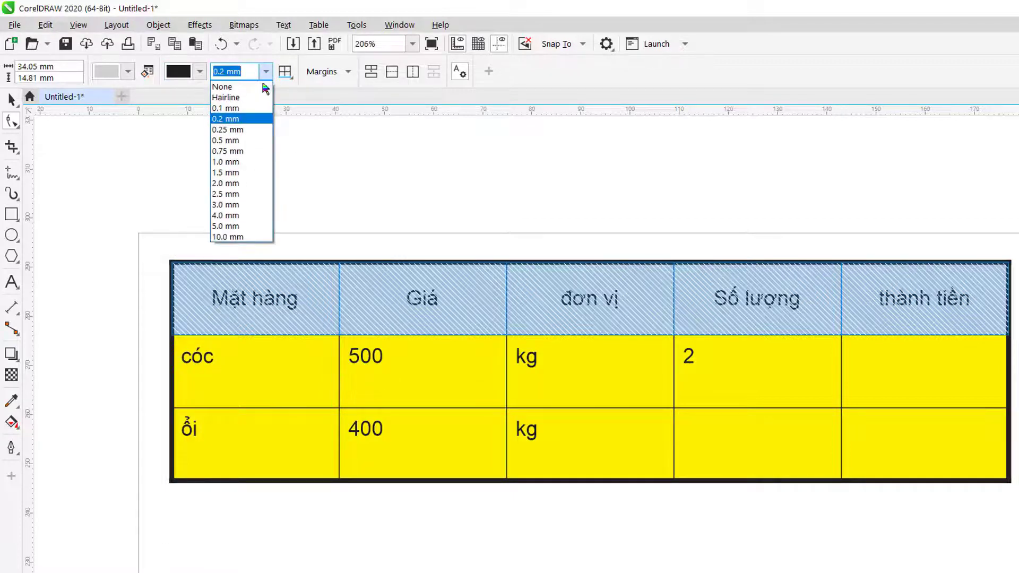
click(233, 162)
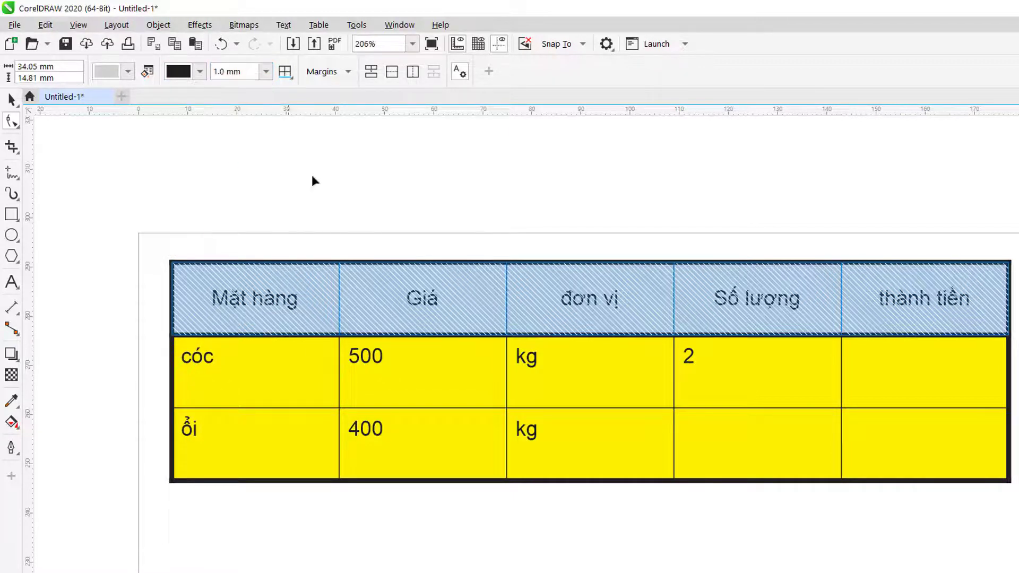
key(Escape)
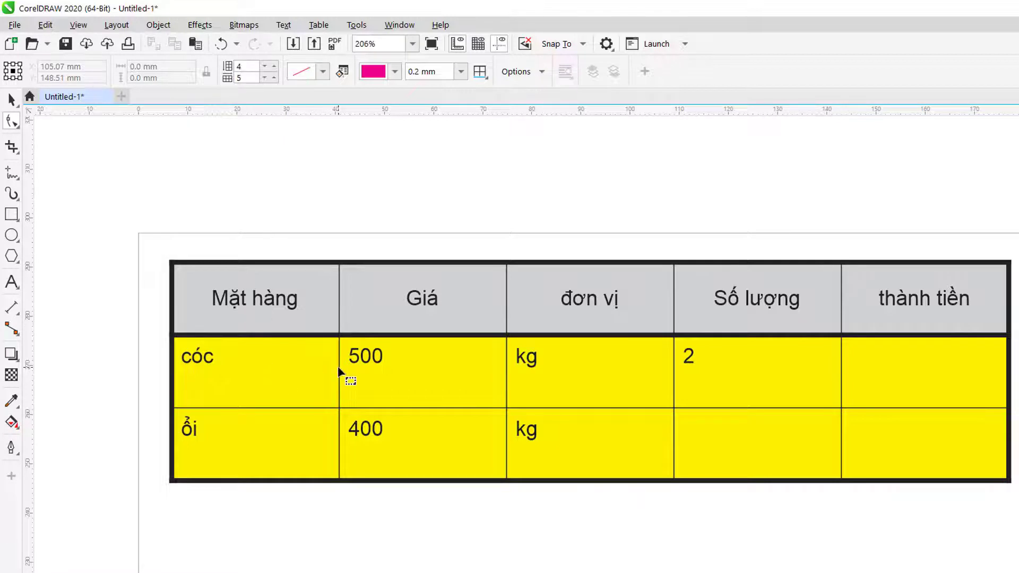
Step: Select the whole table with the Pick tool and enable Separated cell borders in its options
click(302, 293)
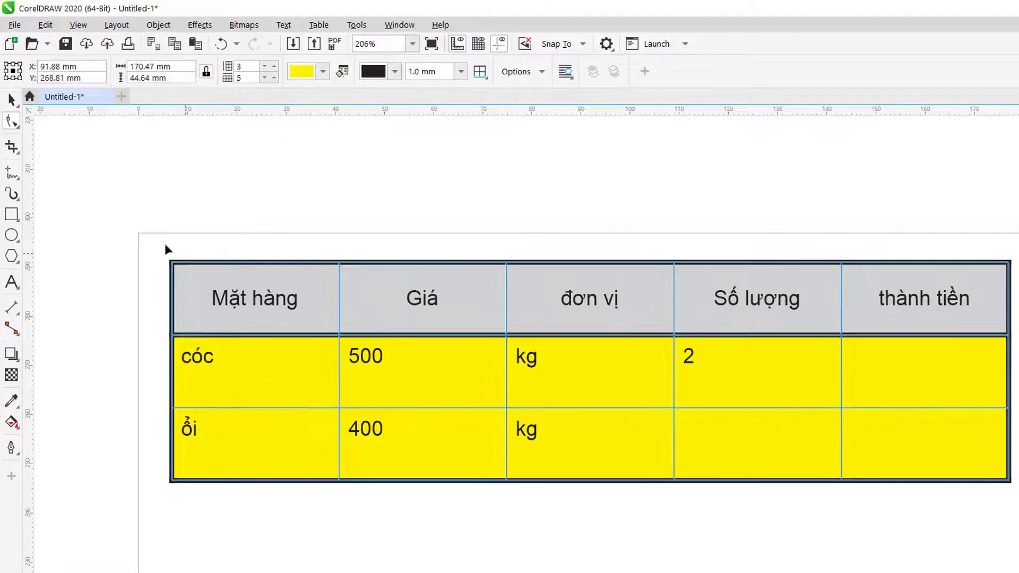
click(218, 205)
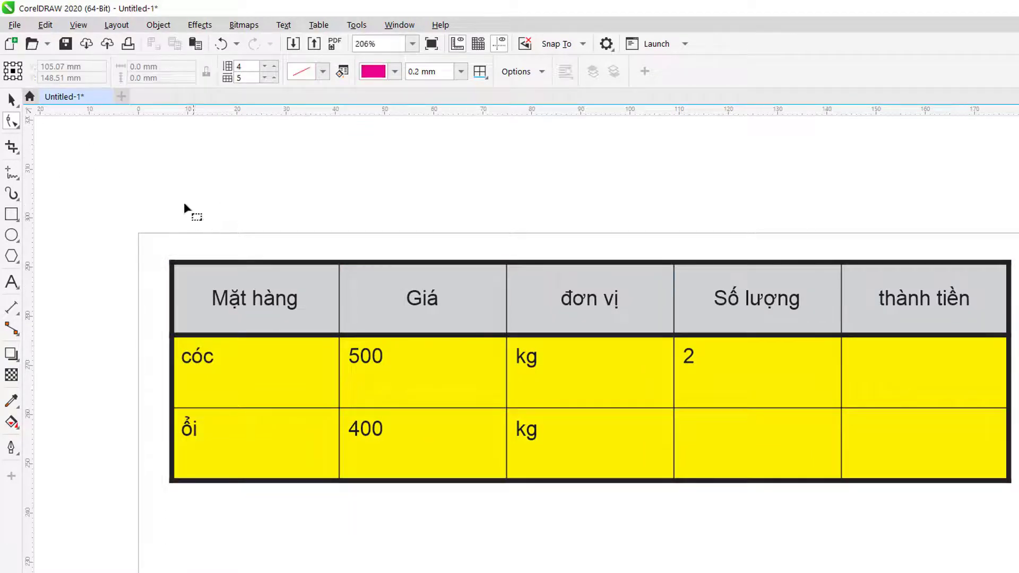
click(12, 100)
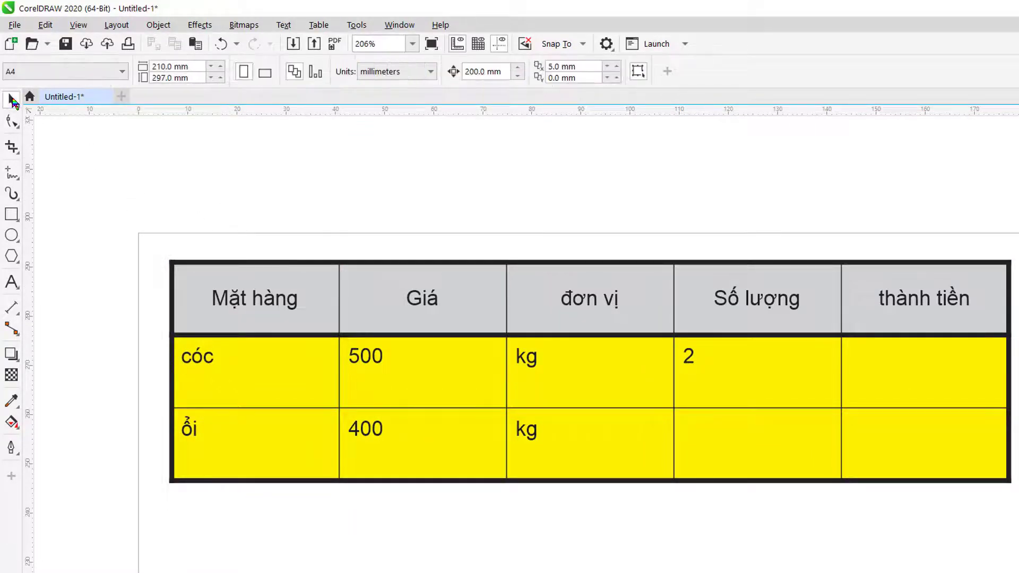
click(314, 300)
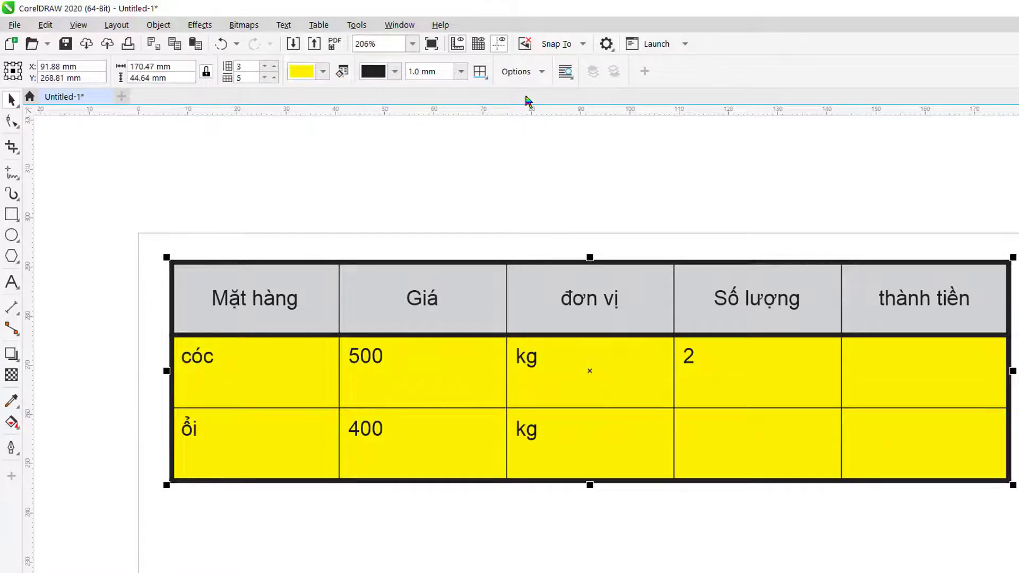
click(544, 74)
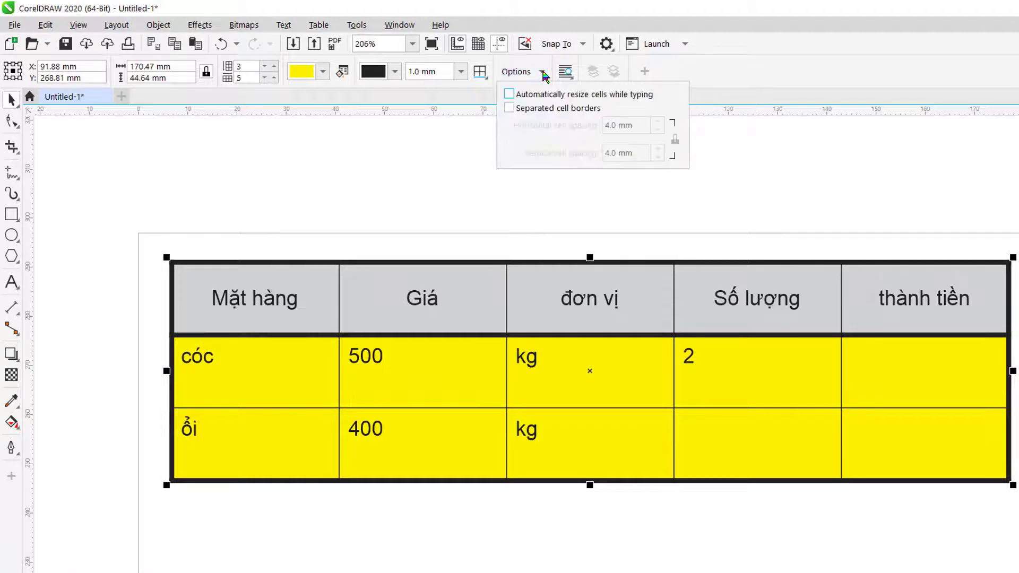
click(509, 108)
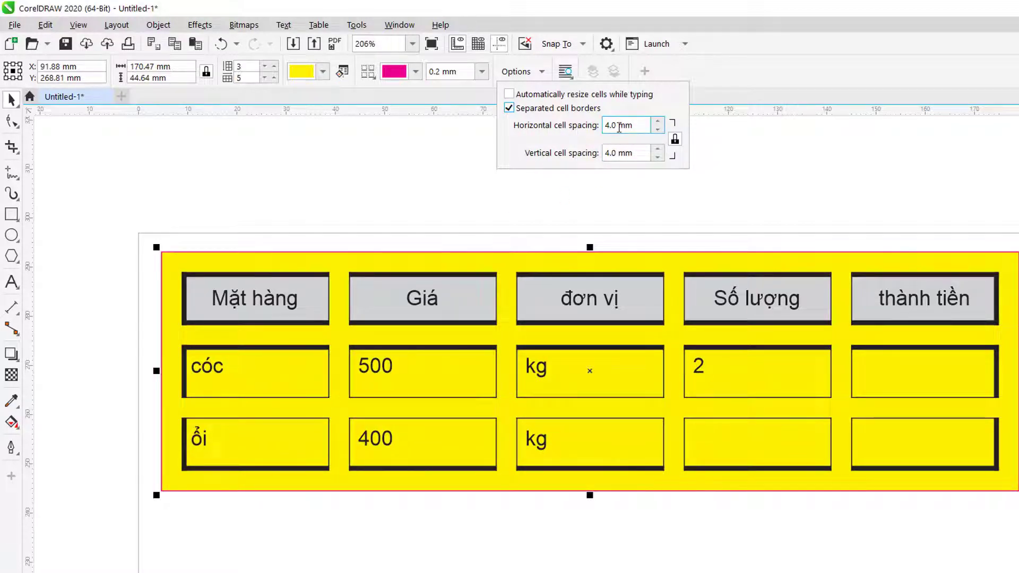
Step: Set the linked horizontal and vertical cell spacing of the table to 3 mm
click(657, 130)
click(657, 130)
click(657, 130)
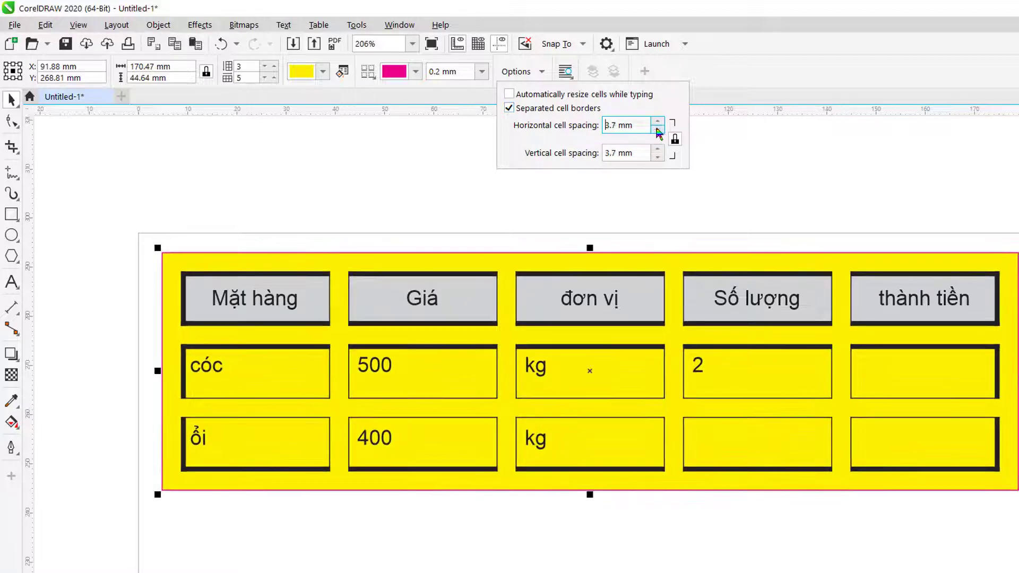
double_click(613, 123)
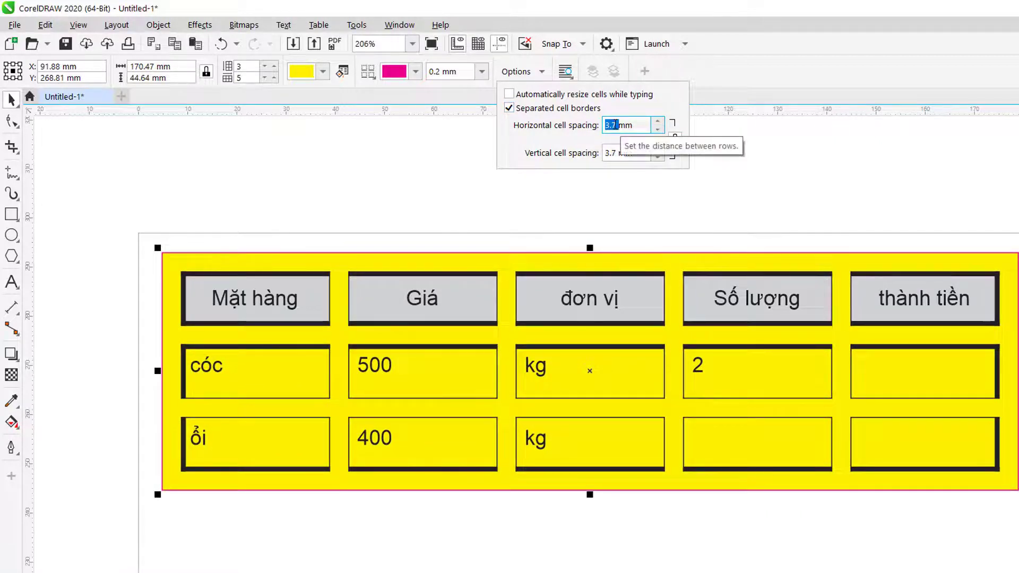
text(3)
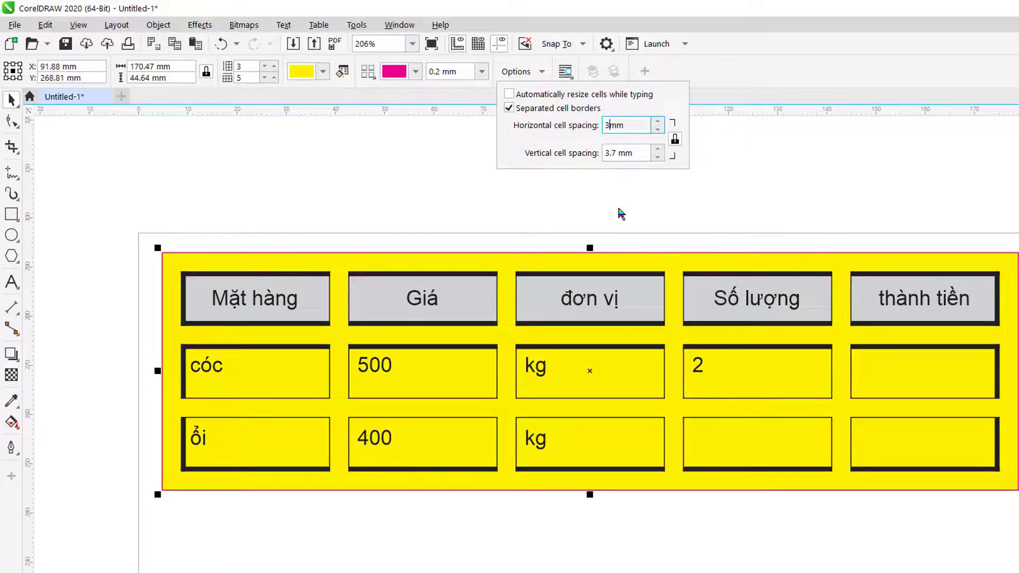
key(Return)
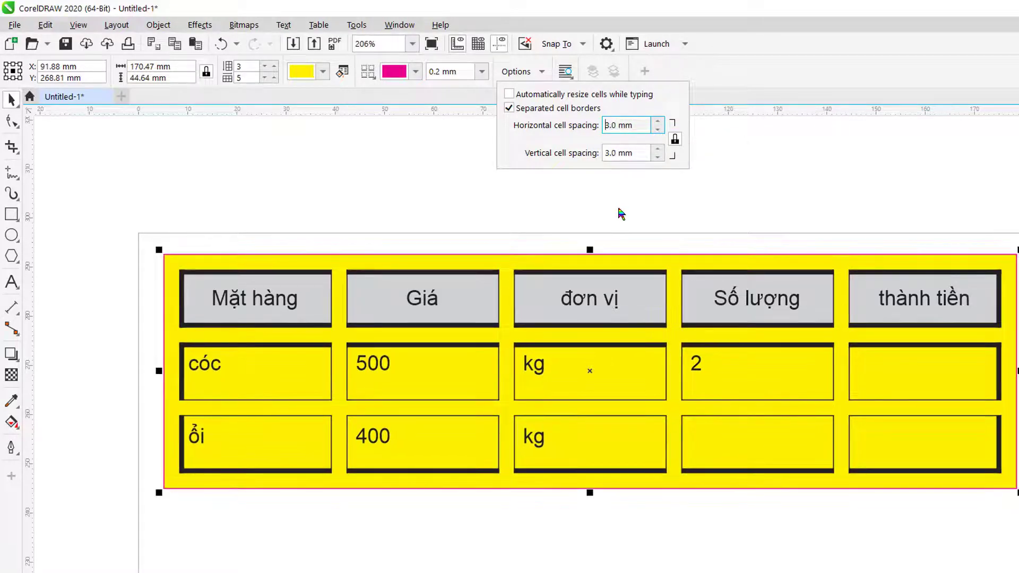
Step: Select the whole table and set the outline width of its outer bottom border to 0
click(419, 190)
click(301, 217)
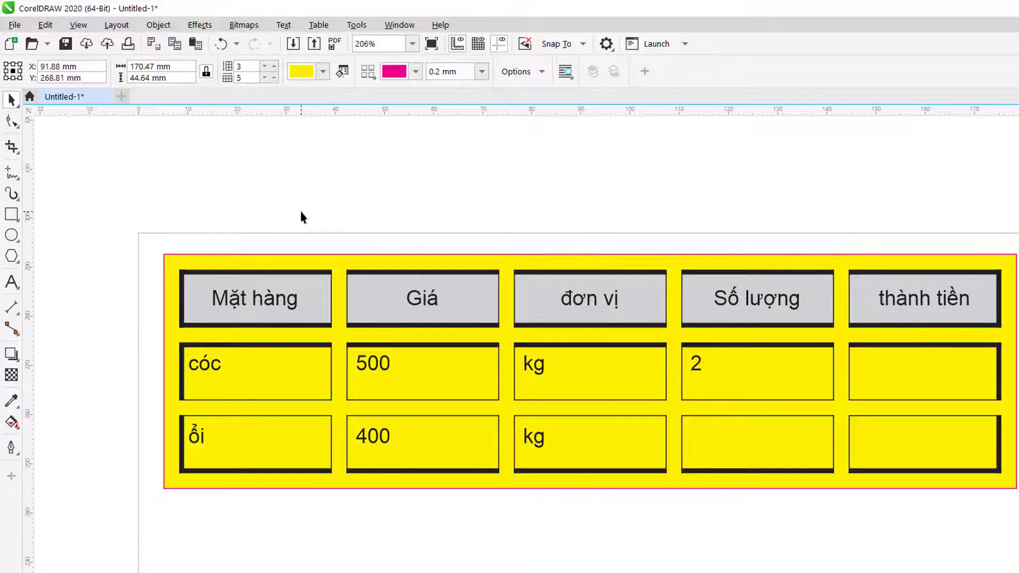
click(319, 268)
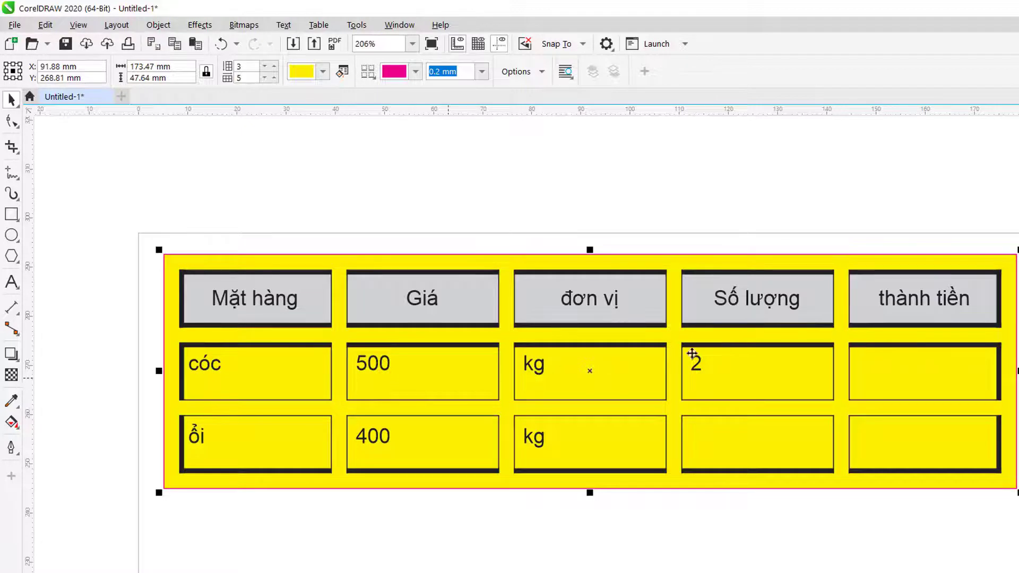
click(839, 212)
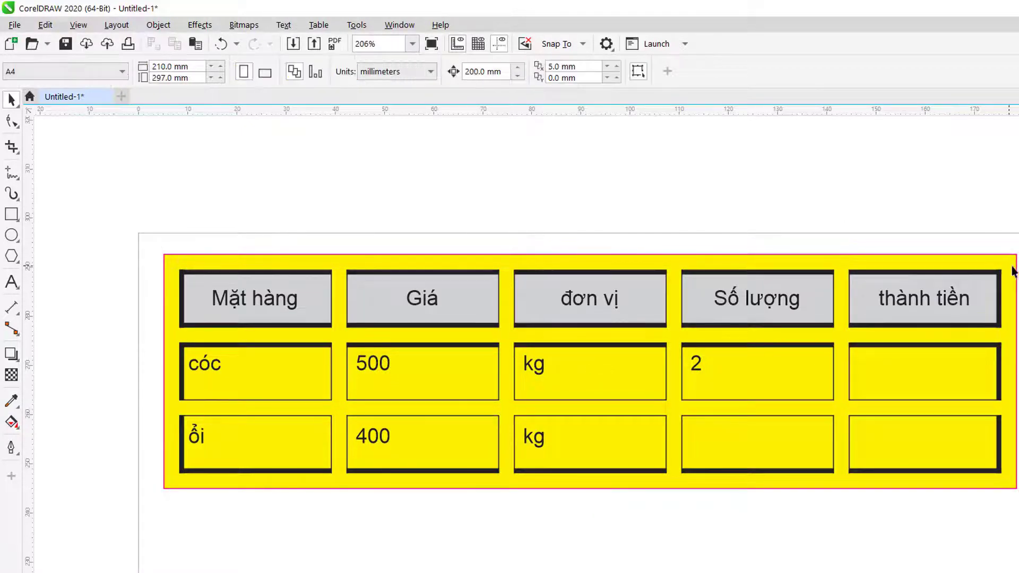
click(1015, 261)
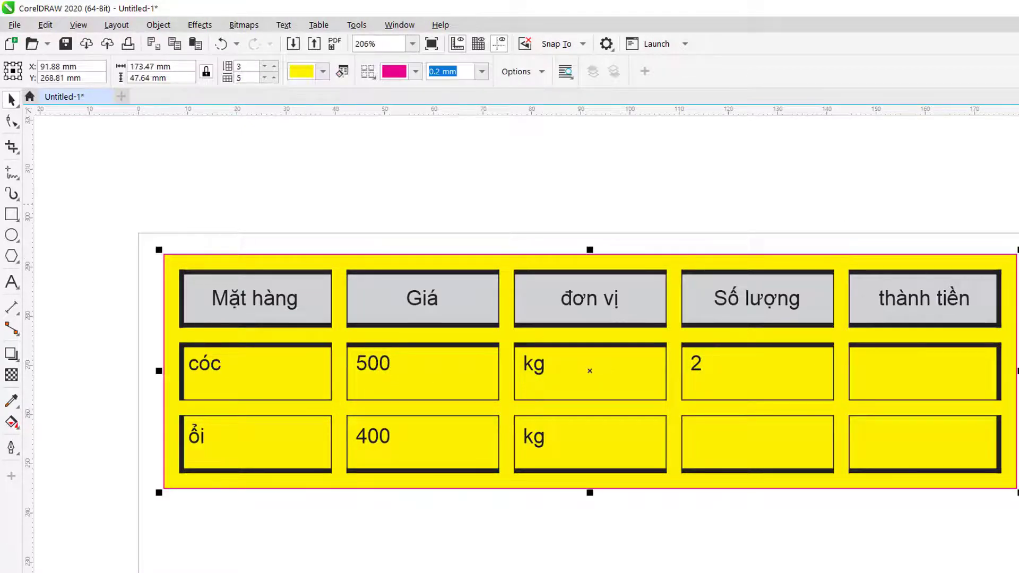
text(0)
key(Return)
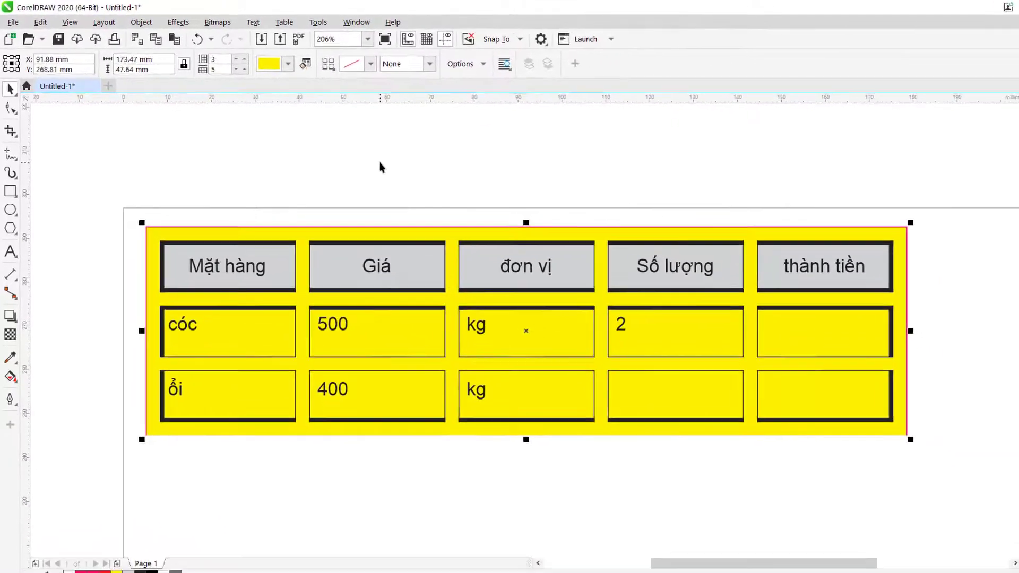
click(429, 197)
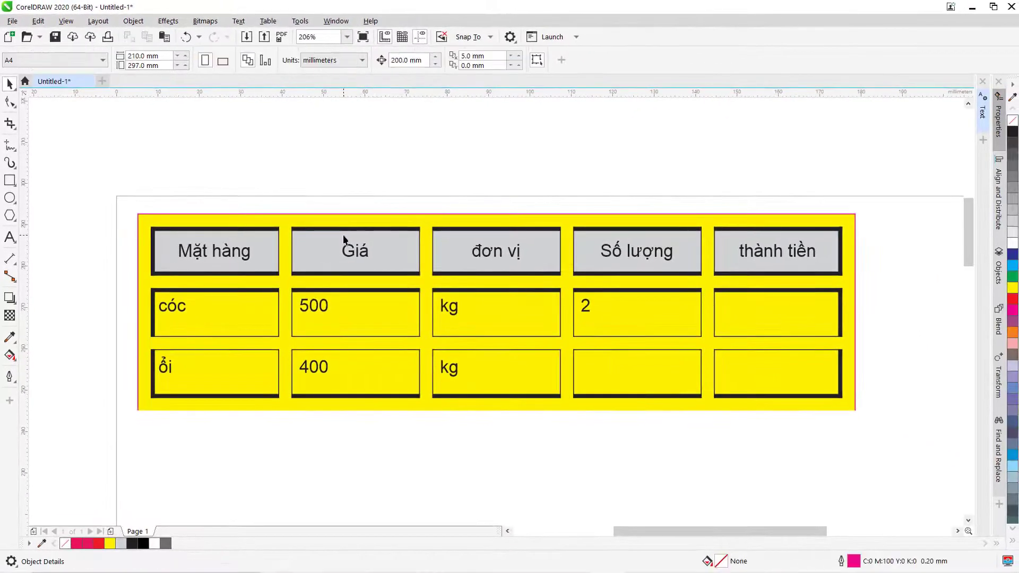
click(344, 223)
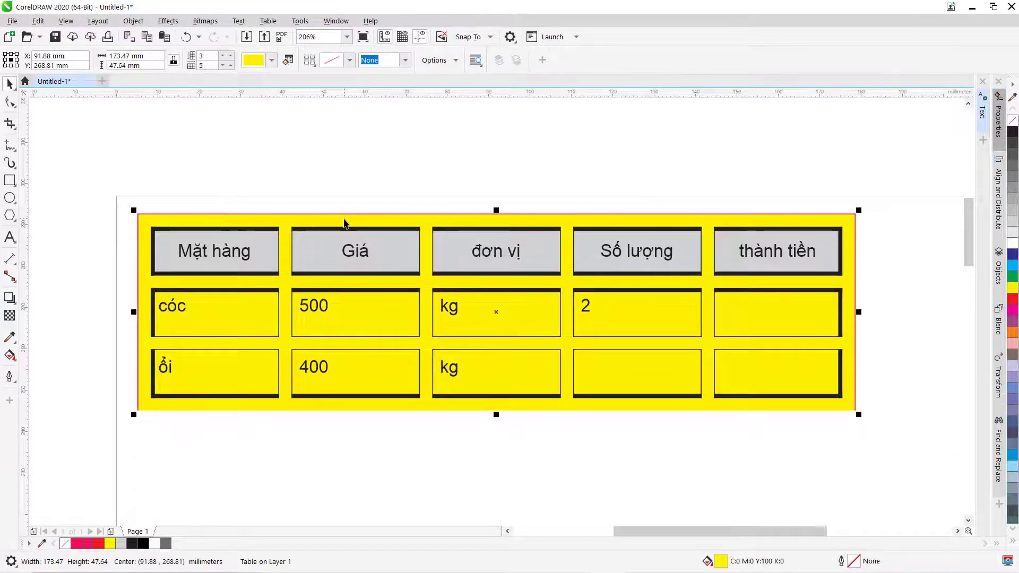
right_click(313, 222)
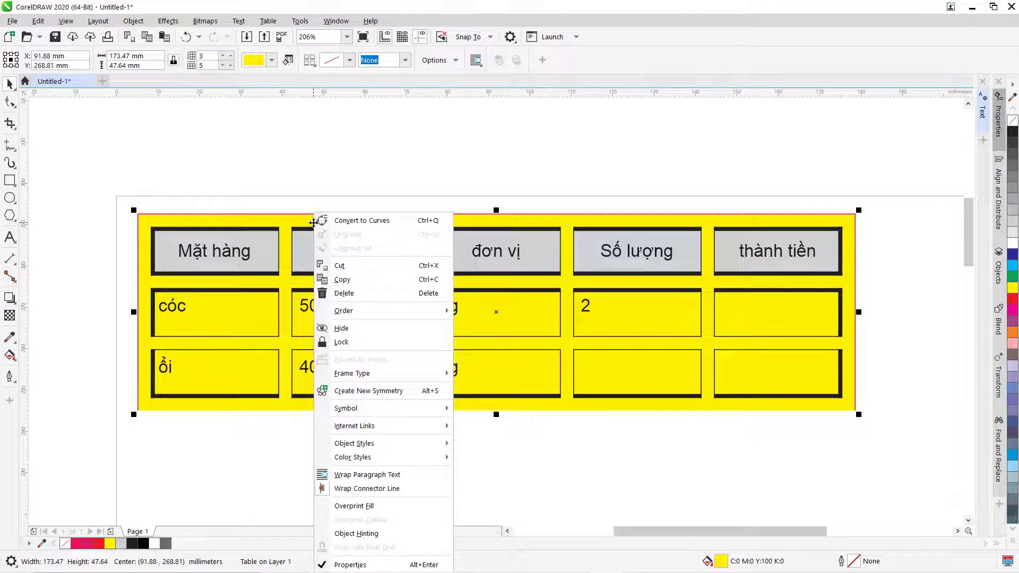
click(370, 191)
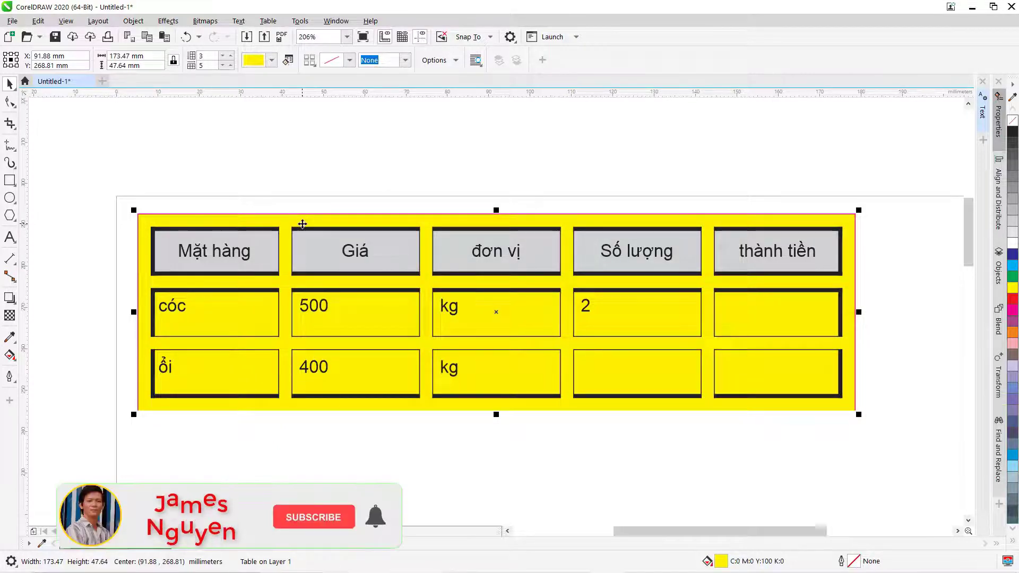
Step: Select all cells of the table with the Shape tool and set the width of their top and bottom borders to None
double_click(302, 224)
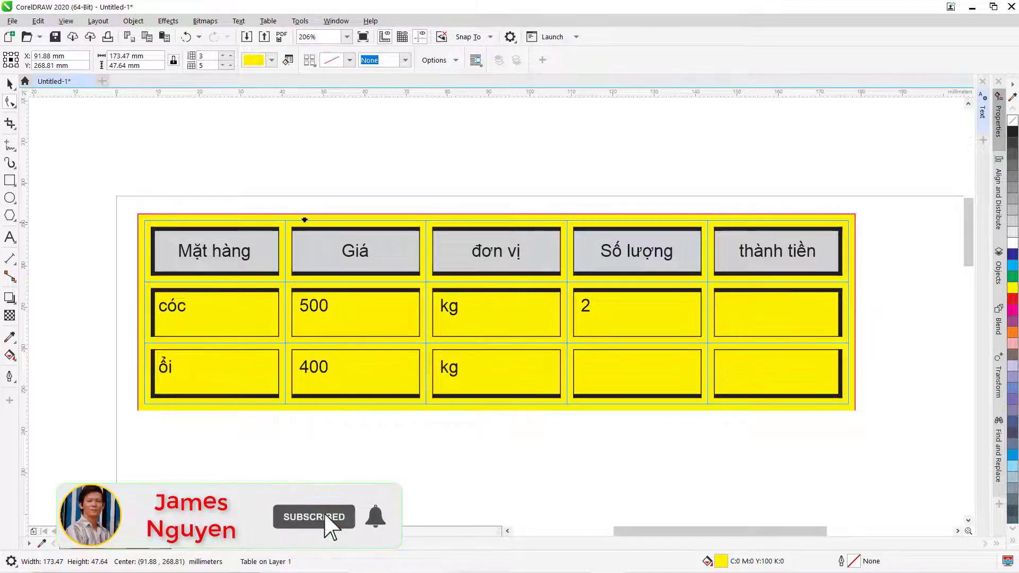
click(318, 217)
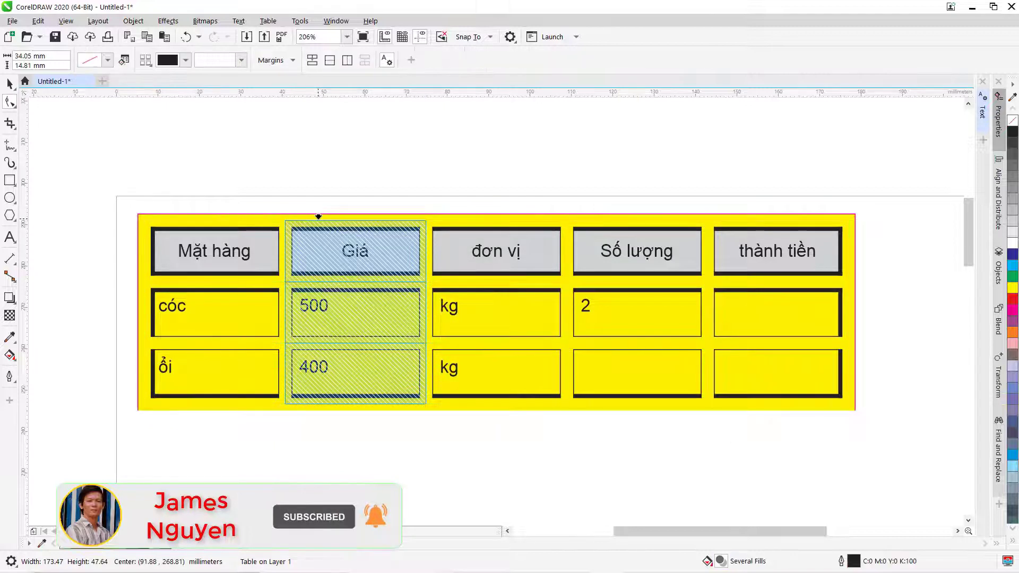
right_click(337, 245)
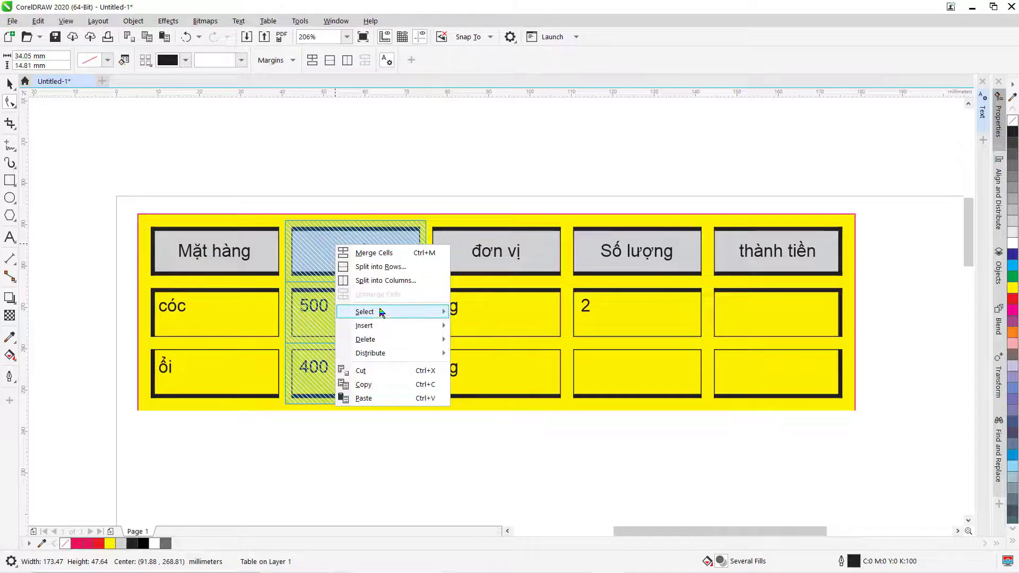
mouse_move(381, 311)
click(479, 355)
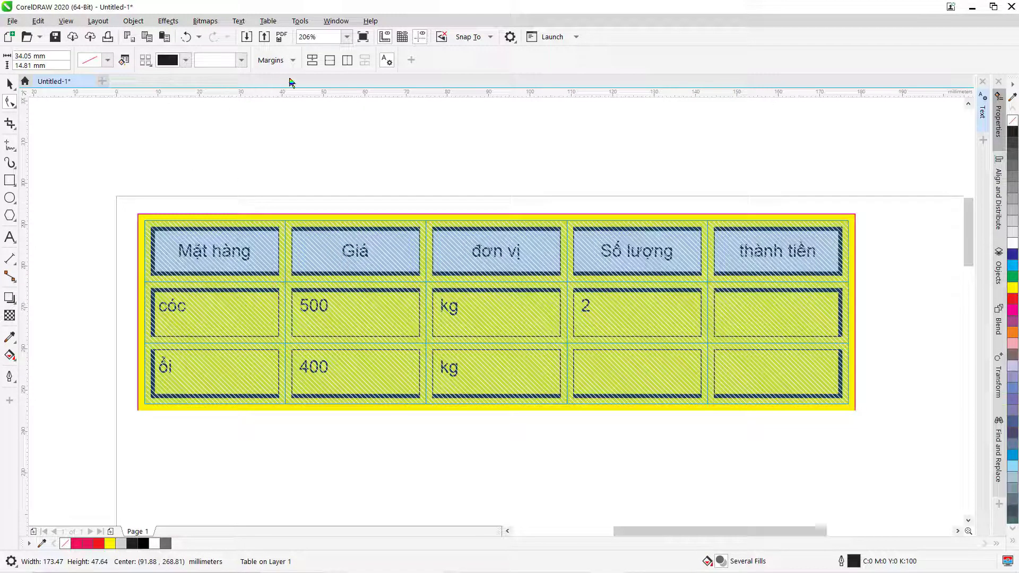
click(145, 61)
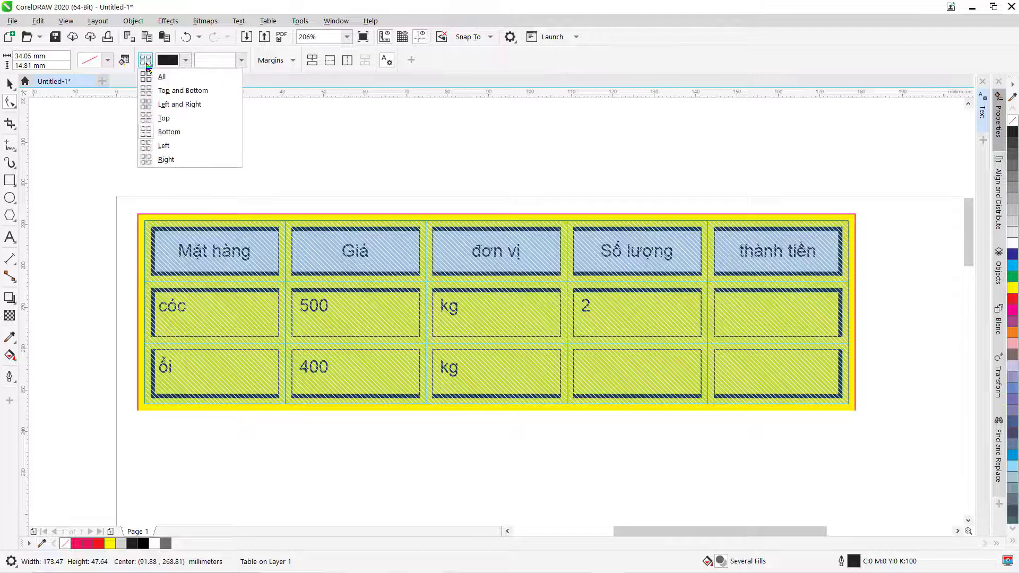
click(170, 94)
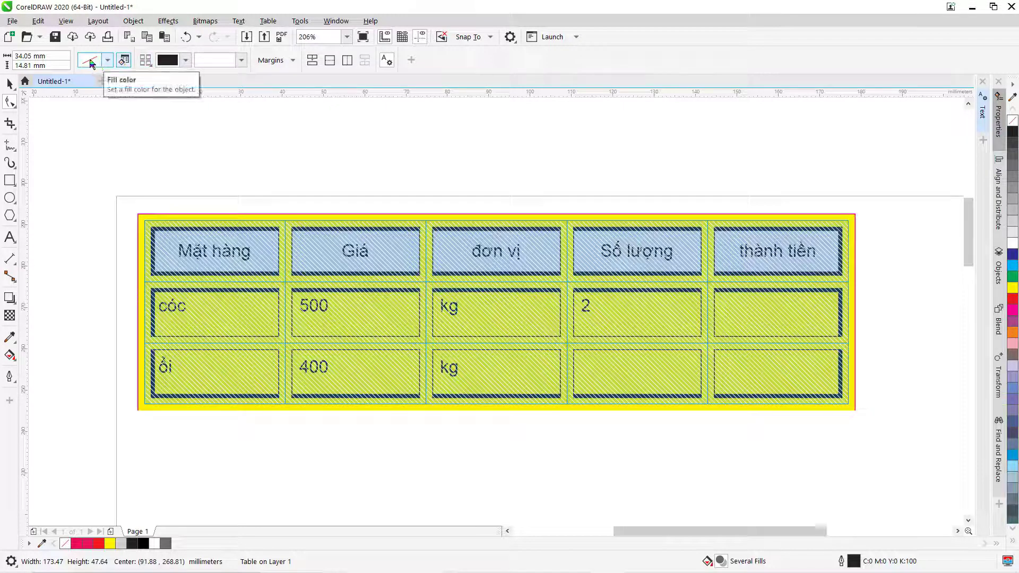
click(242, 61)
click(215, 76)
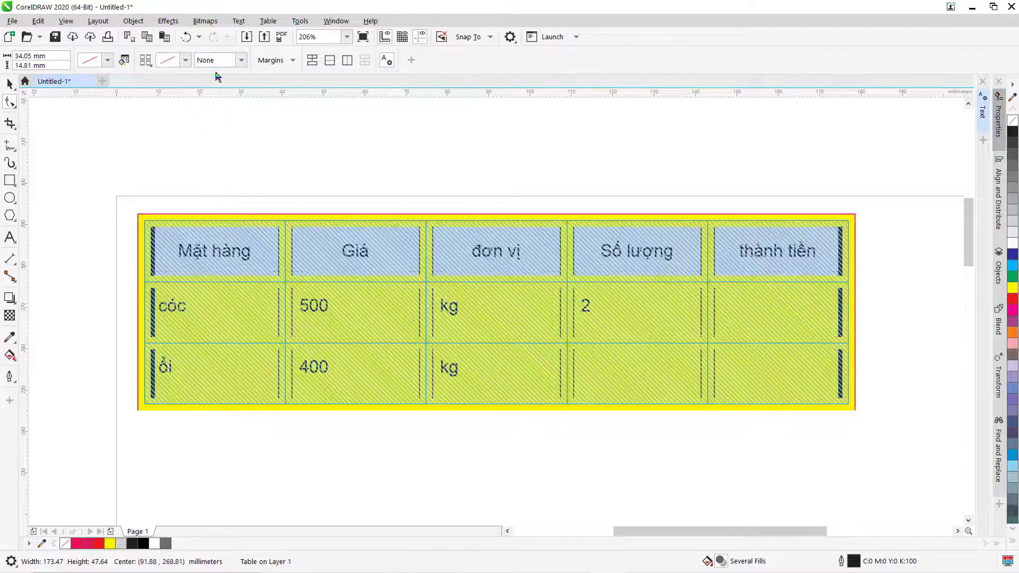
click(186, 62)
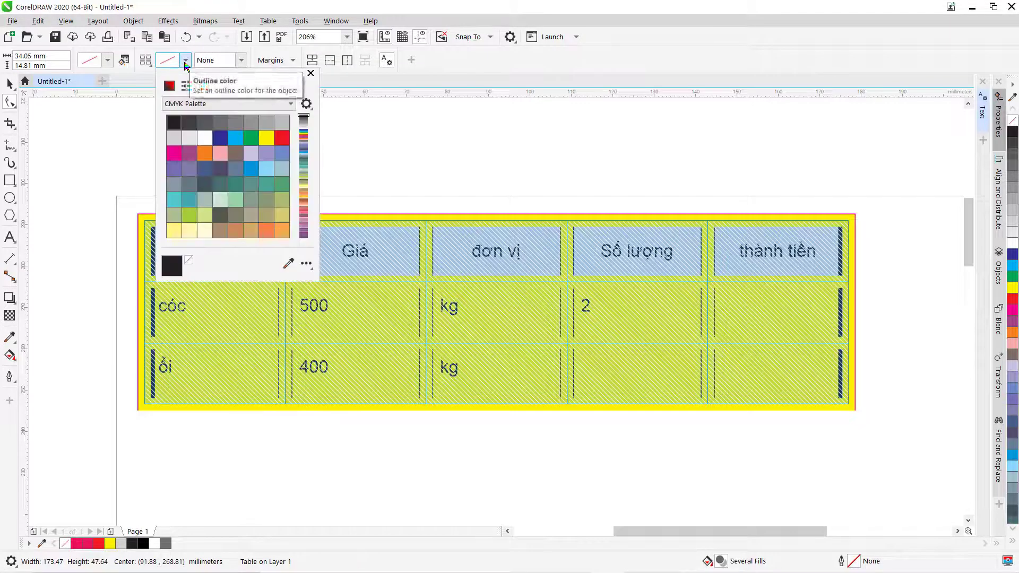
click(186, 62)
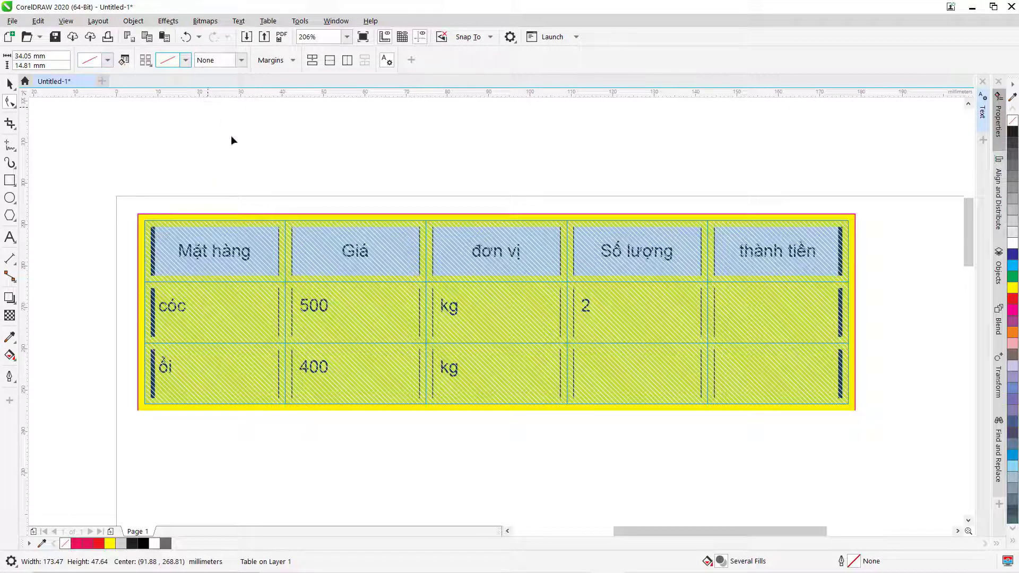
click(145, 60)
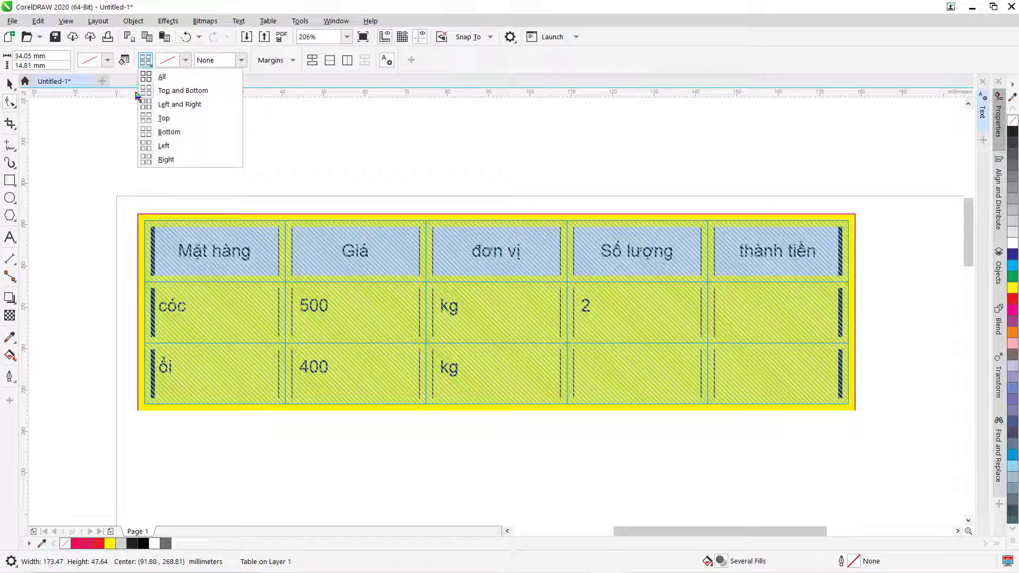
click(181, 92)
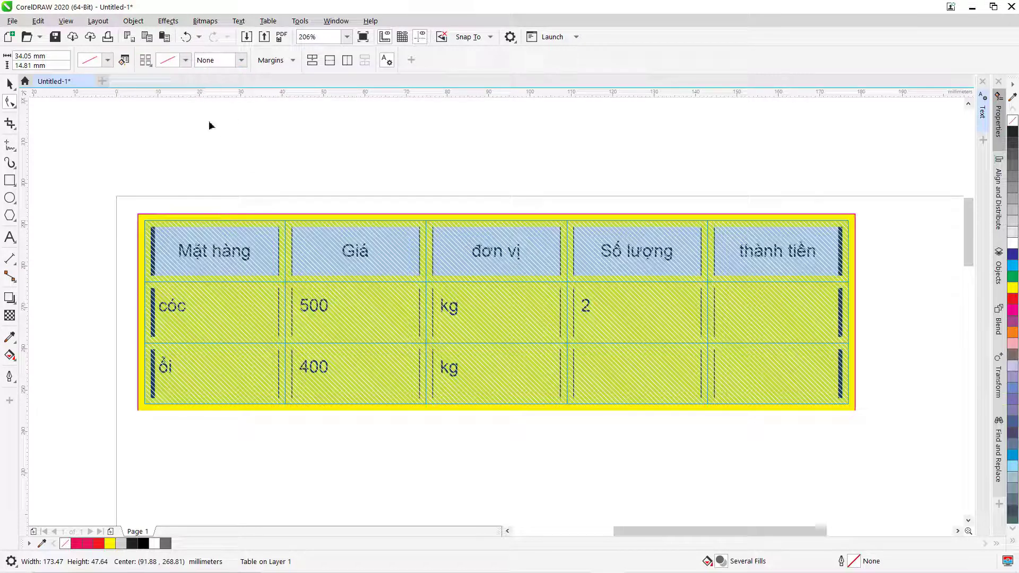
click(236, 142)
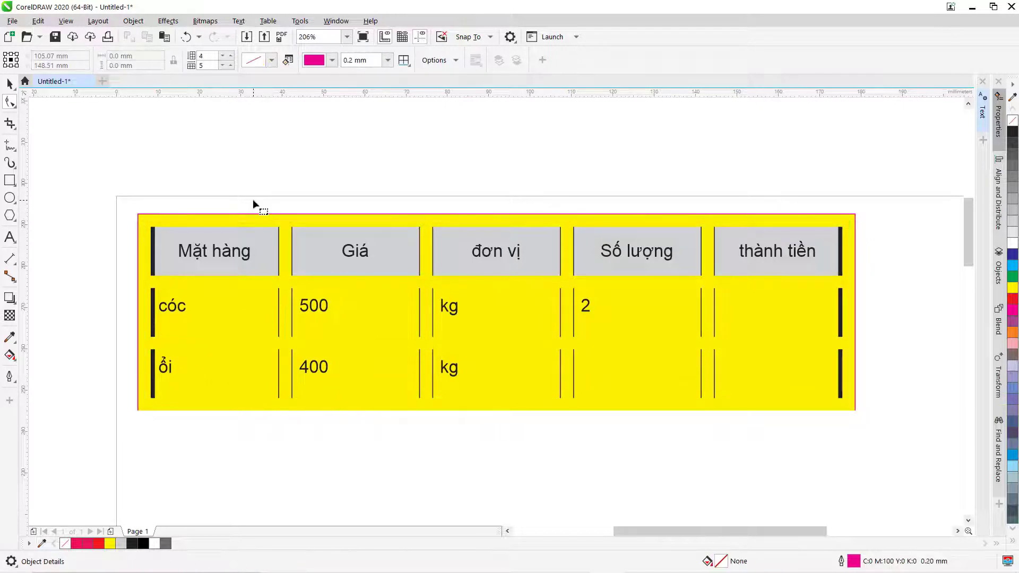
Step: Select the whole table with the Pick tool and remove the outline color from its outer top and bottom borders
click(8, 85)
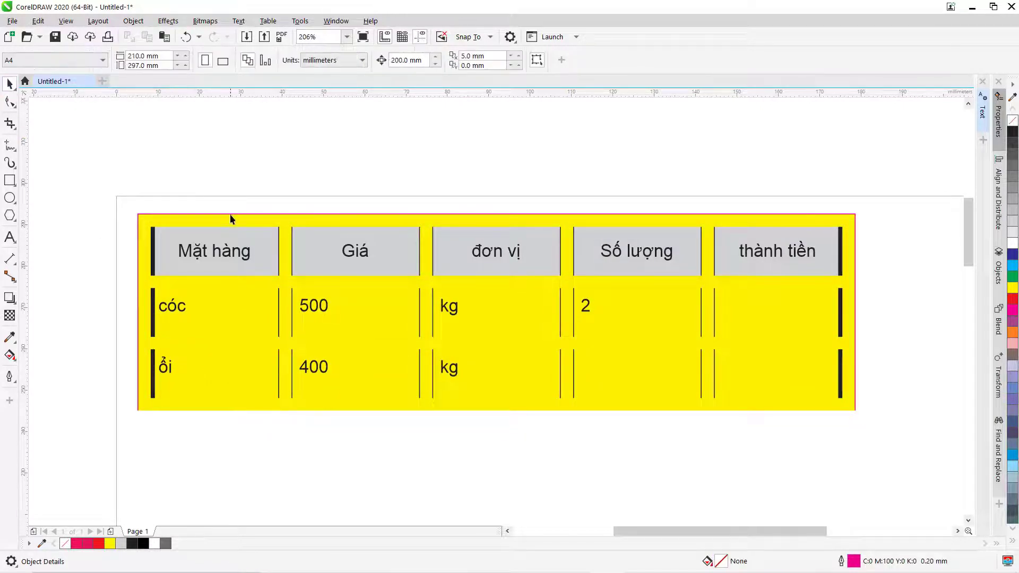
click(230, 215)
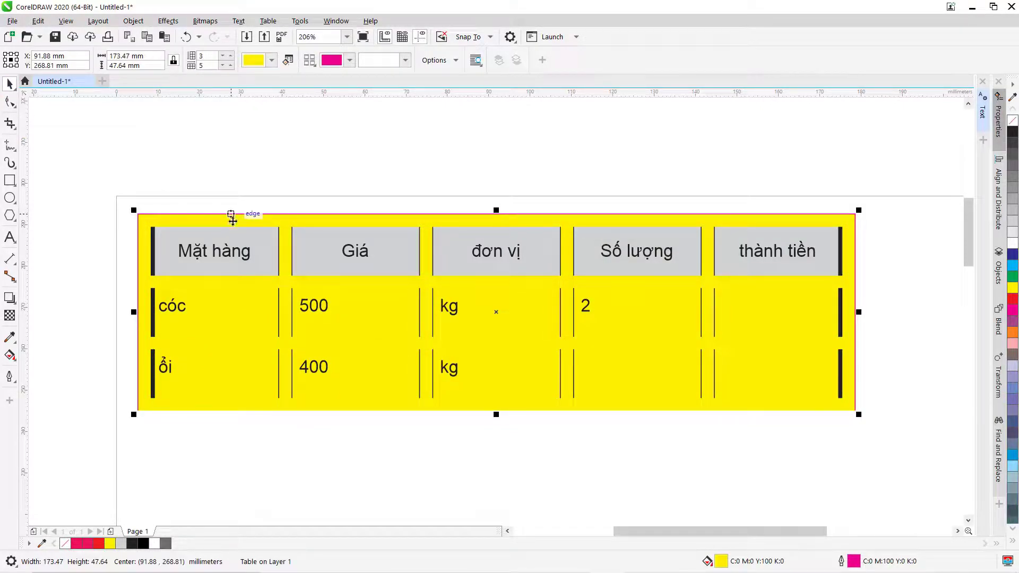
click(310, 61)
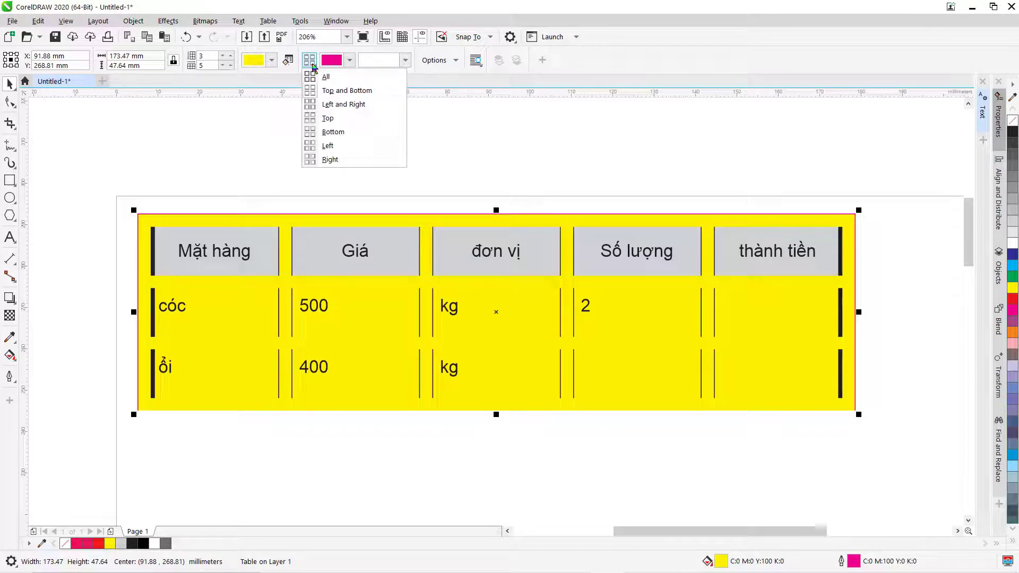
click(175, 175)
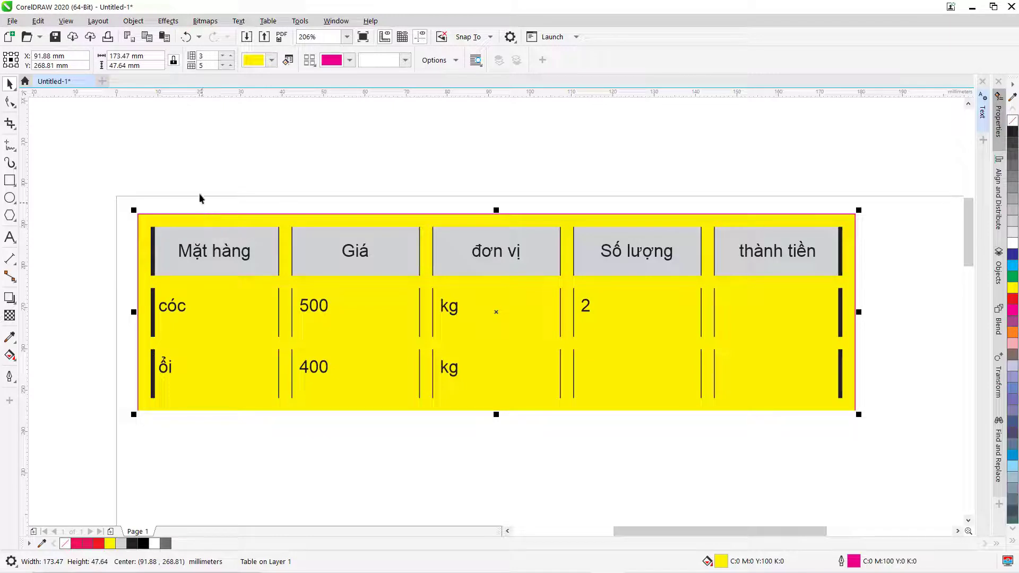
click(181, 182)
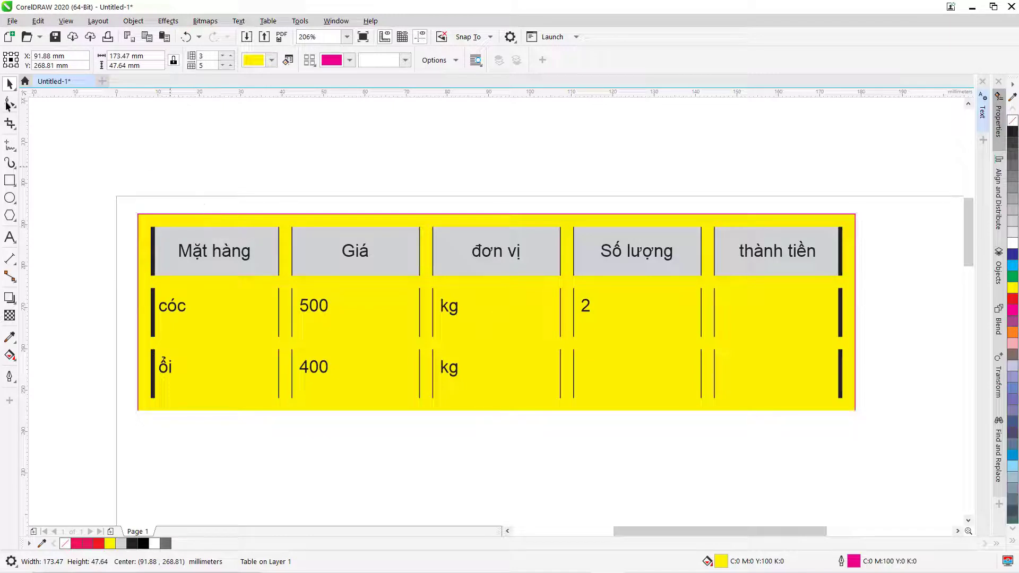
click(240, 216)
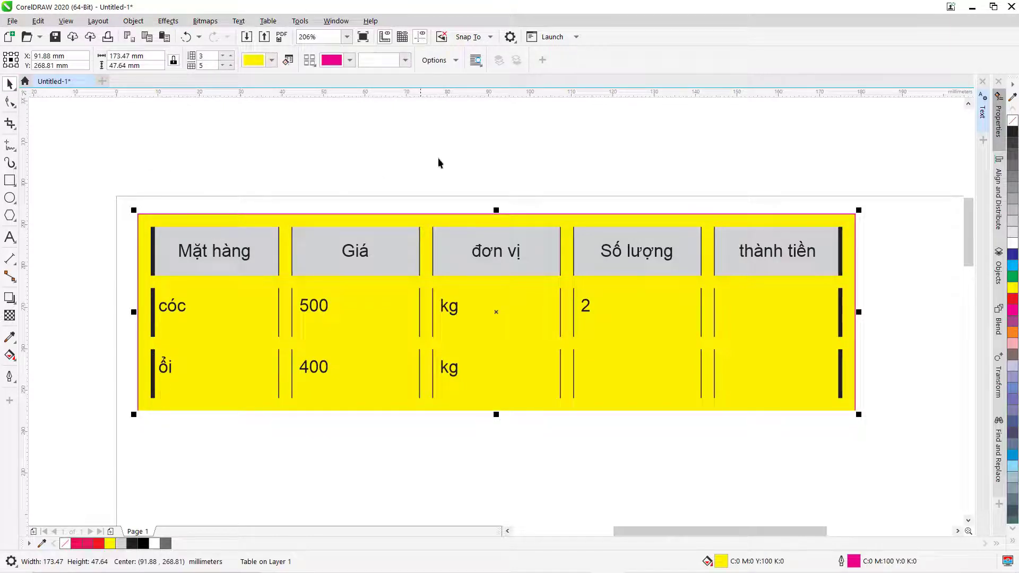
click(312, 62)
click(335, 91)
right_click(1010, 121)
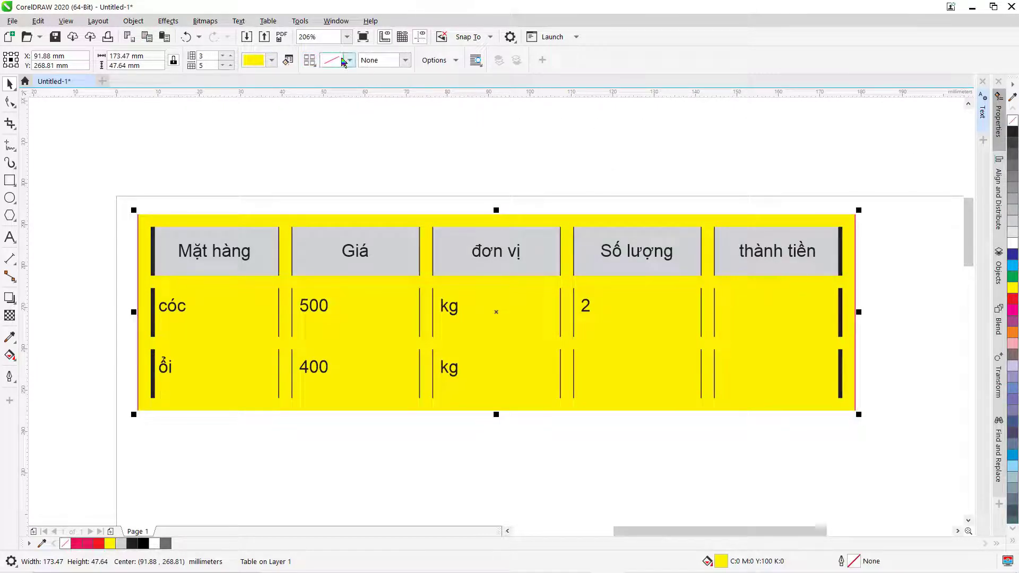
Step: Remove the outline color from the table's outer left and right borders and deselect the table
click(310, 60)
click(330, 108)
right_click(1013, 121)
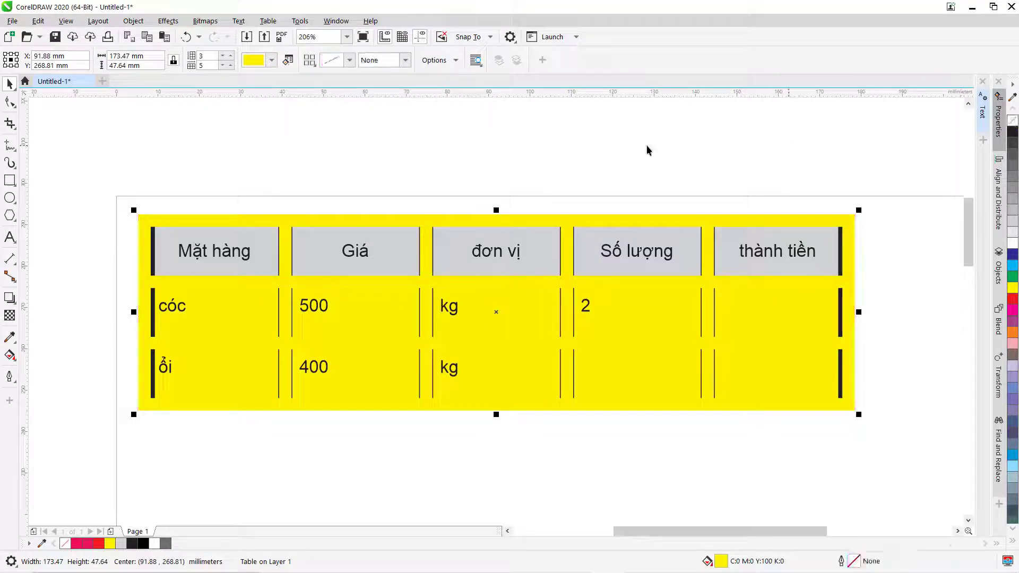
click(405, 166)
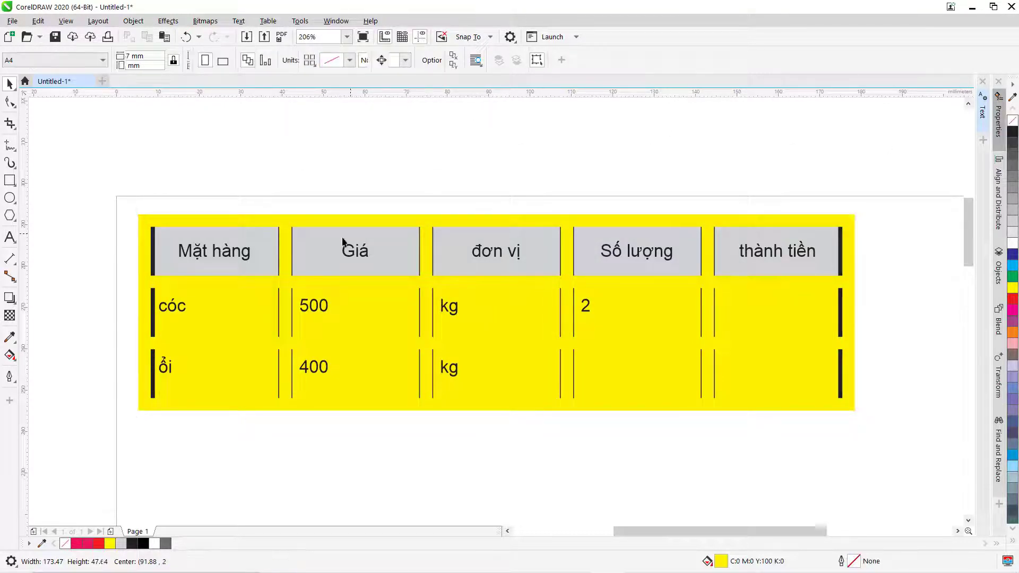
Step: Select the table's header row with the Shape tool and set its top and bottom border width to 1.0 mm
click(191, 252)
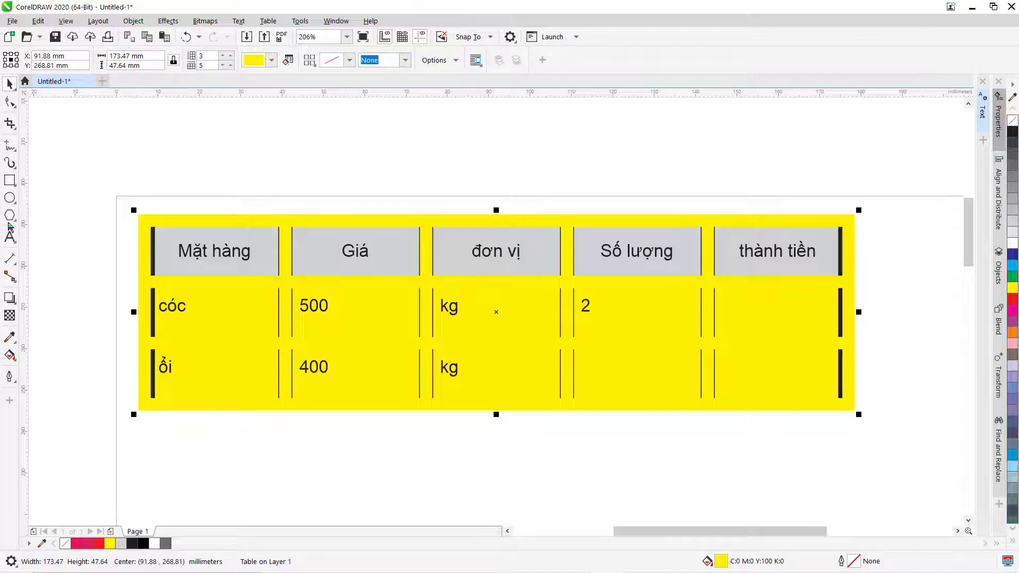
key(F10)
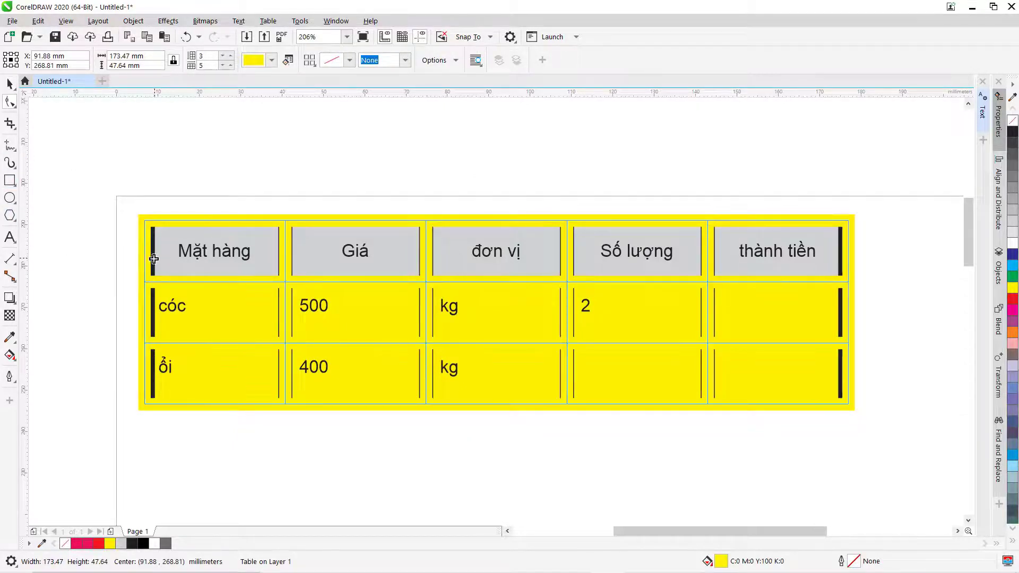
click(144, 253)
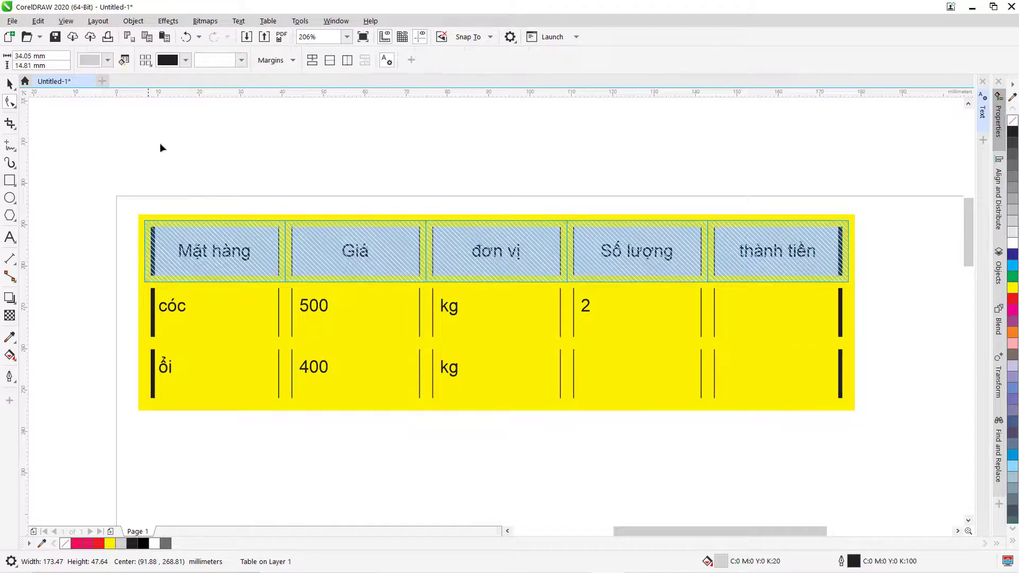
click(145, 60)
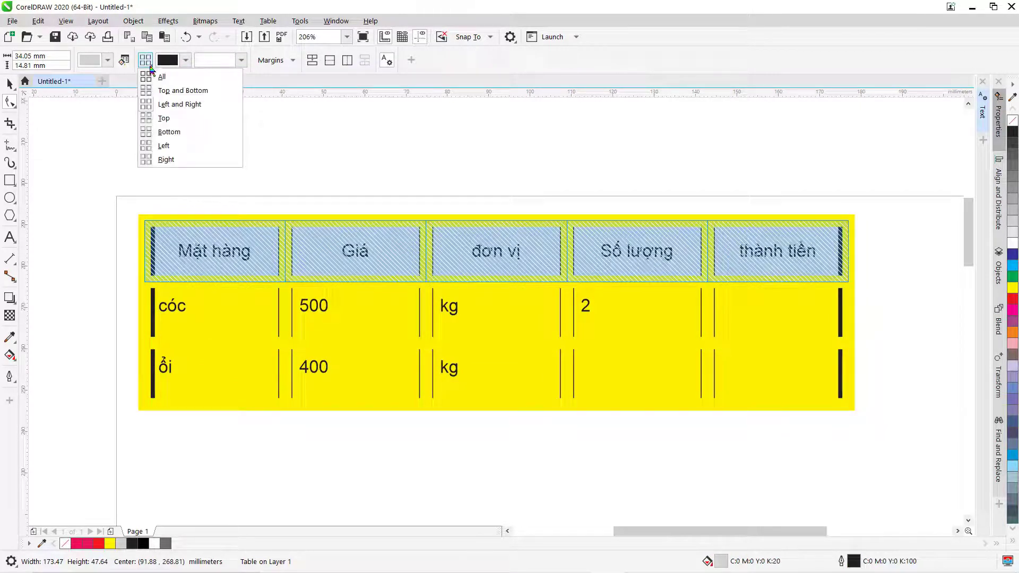
click(177, 92)
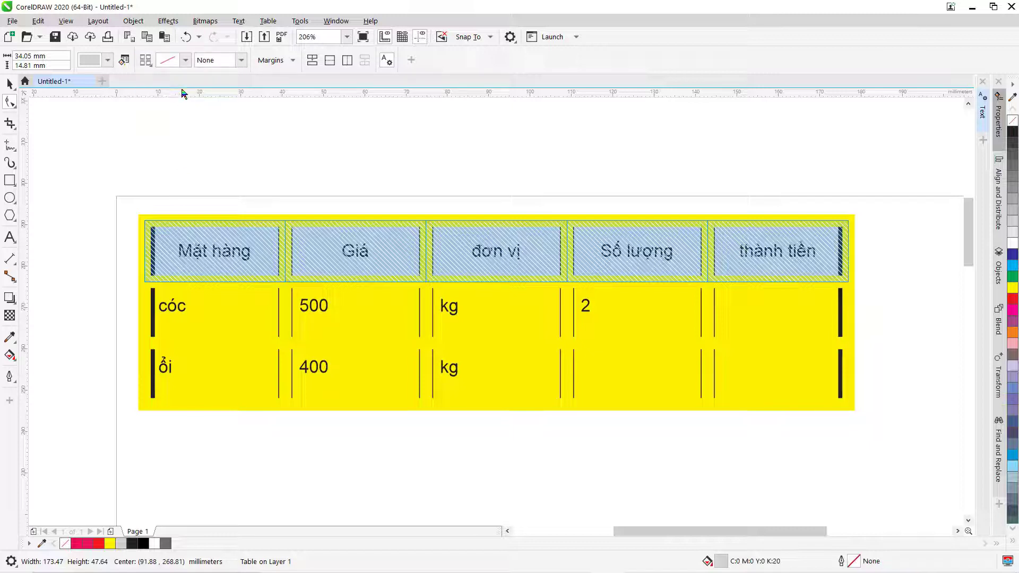
click(241, 60)
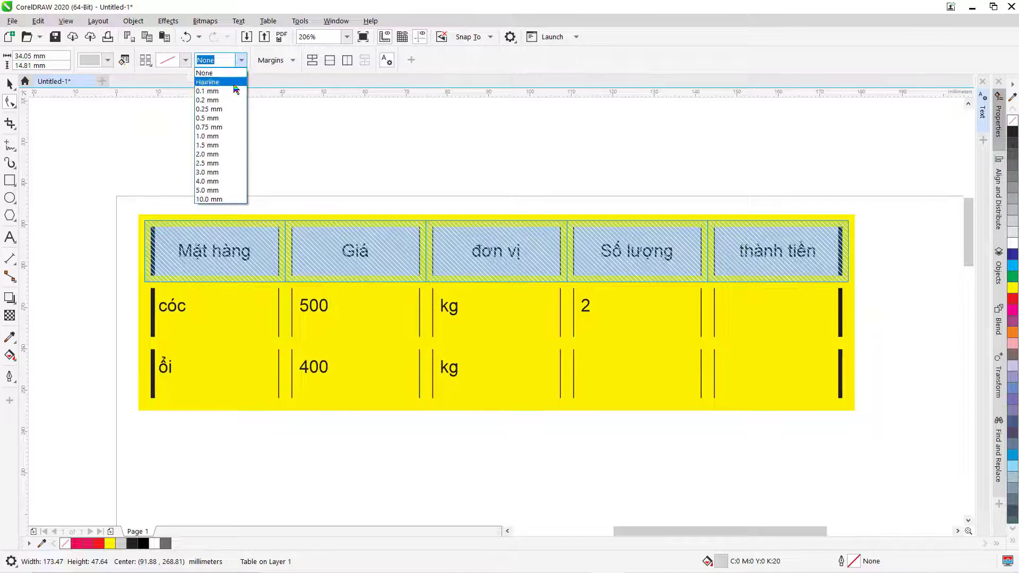
click(217, 136)
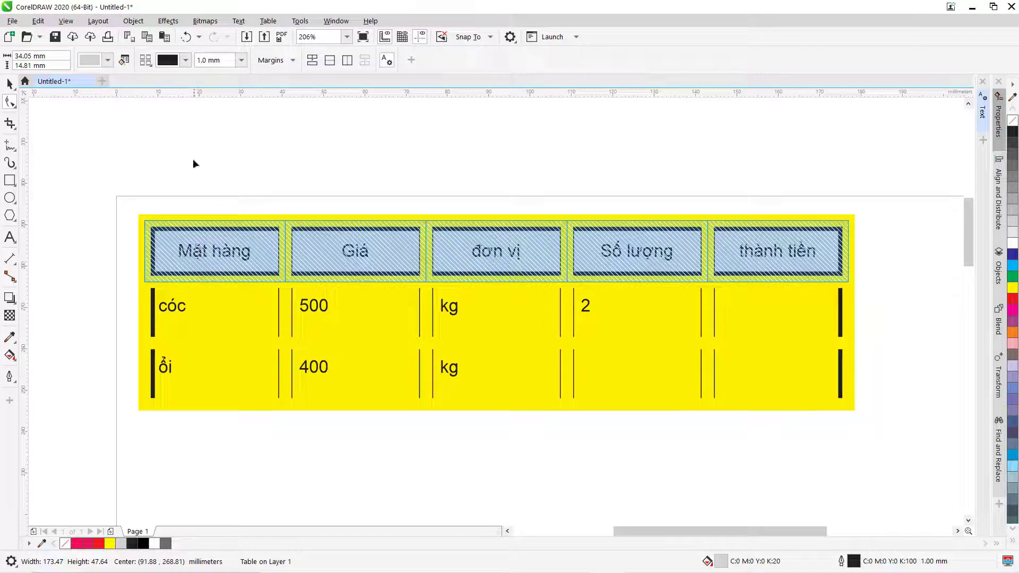
Step: Apply a 1.0 mm width to all borders of the header row's cells
click(150, 65)
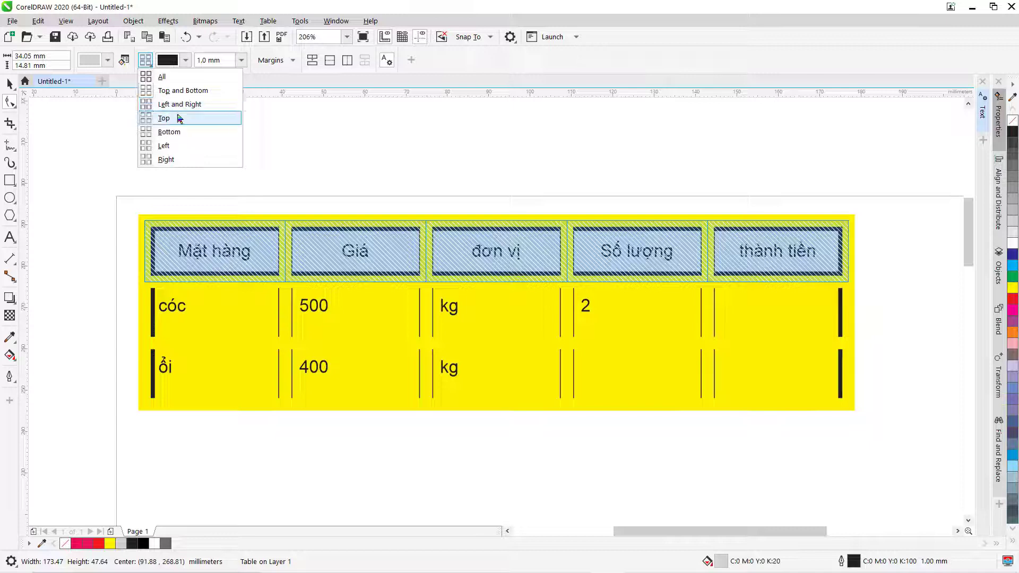
click(159, 78)
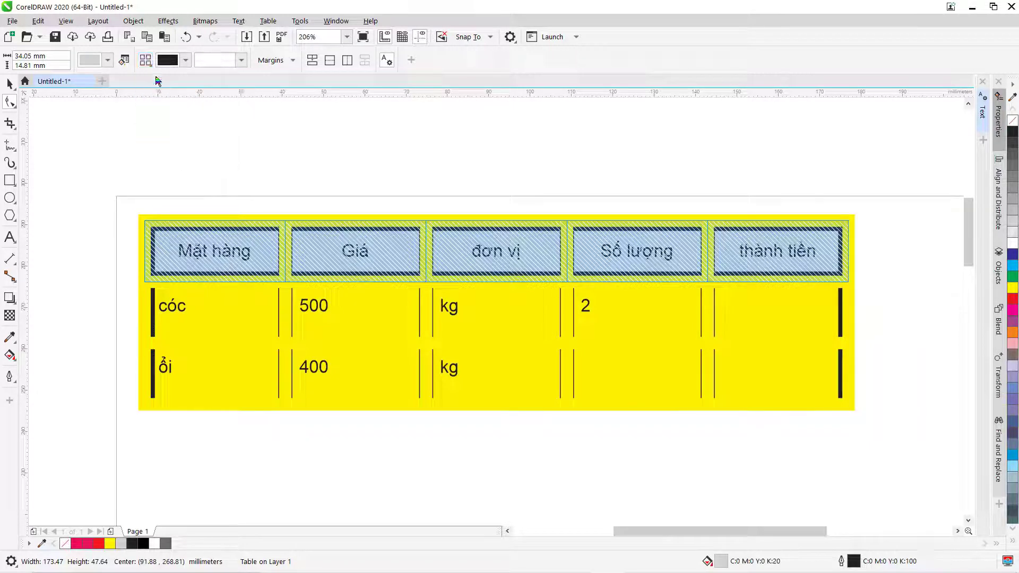
click(242, 60)
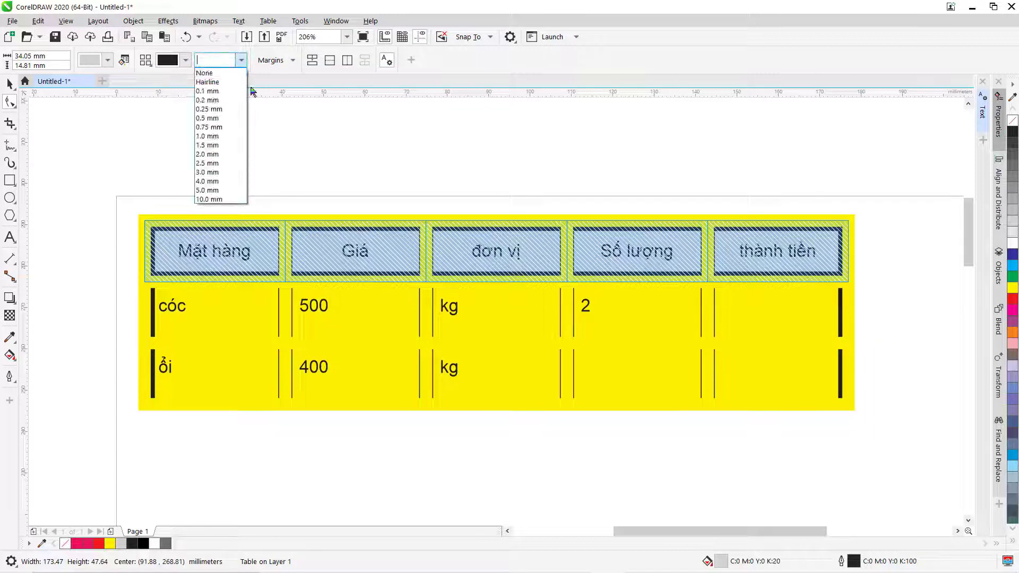
click(212, 139)
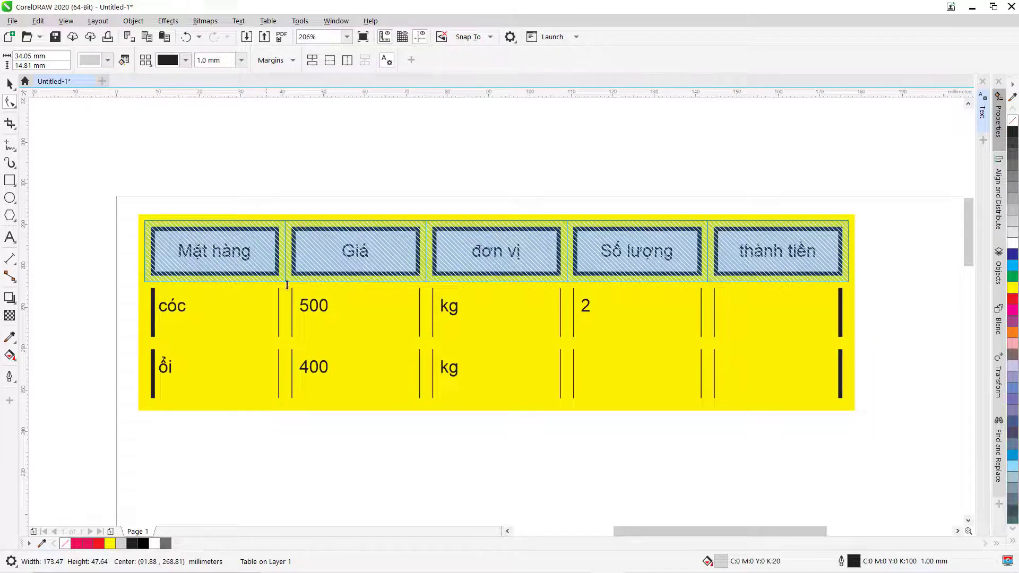
Step: Select the two rows below the header and set their cells' top and bottom borders to 0.2 mm
drag(141, 308, 144, 359)
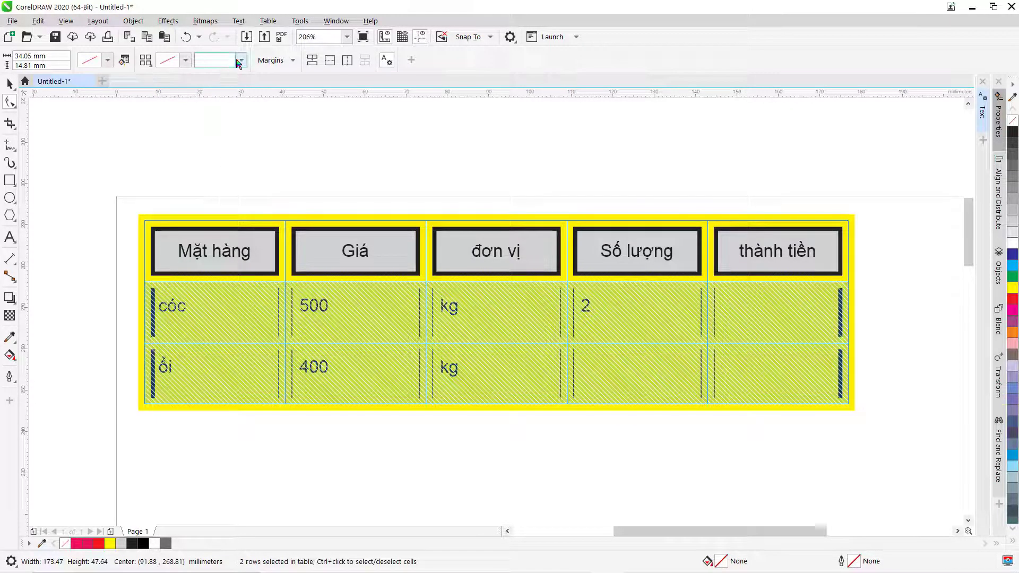
click(146, 64)
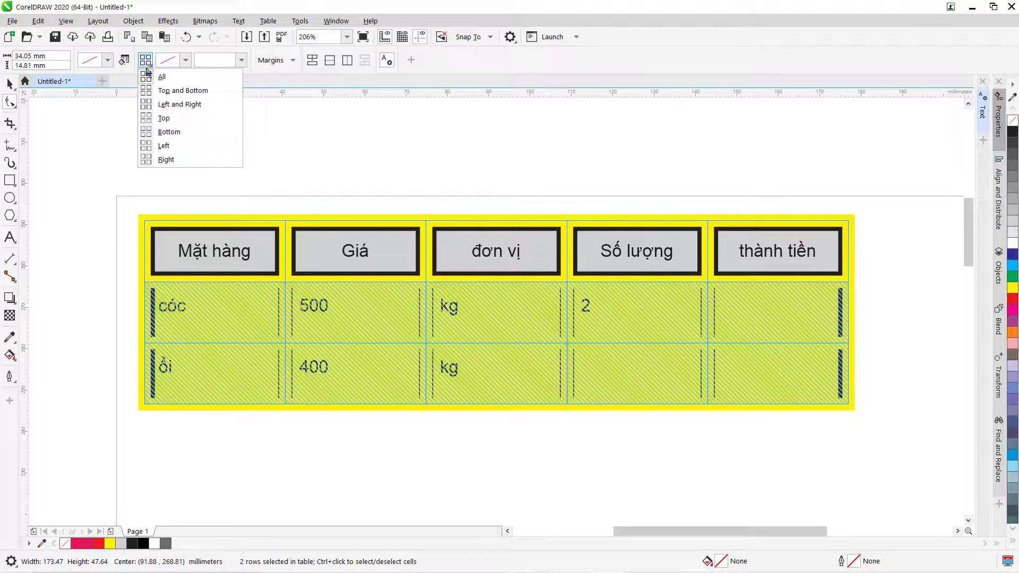
click(175, 93)
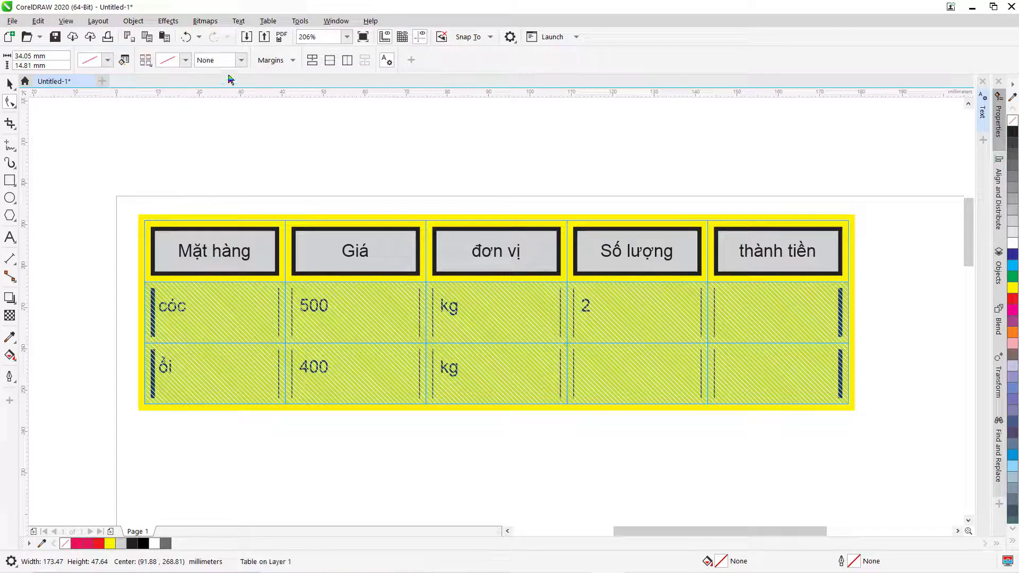
click(241, 60)
click(214, 105)
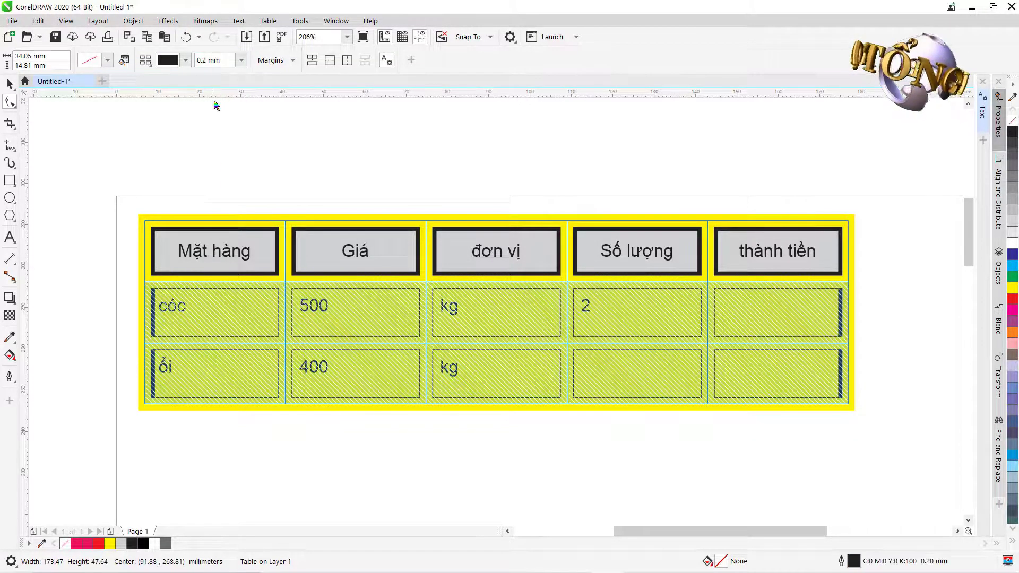
Step: Set the left and right borders of the two lower rows' cells to 0.2 mm and deselect the table
click(148, 64)
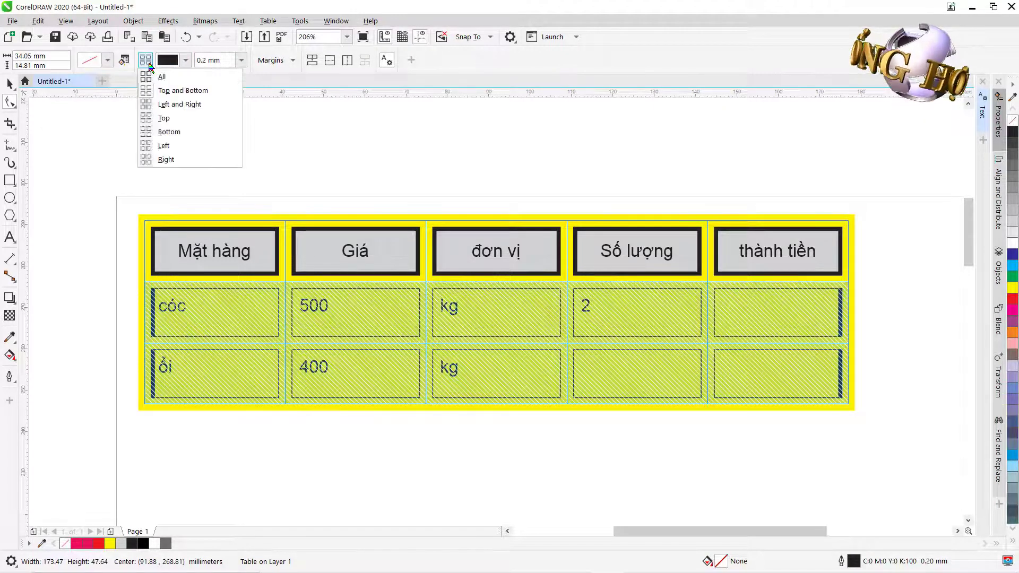
click(166, 104)
click(242, 61)
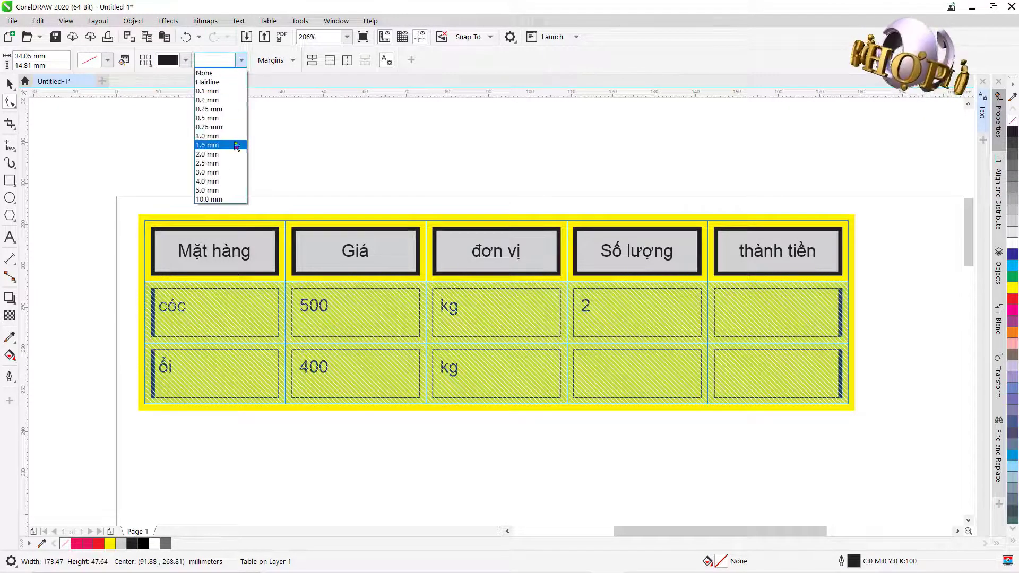
click(213, 100)
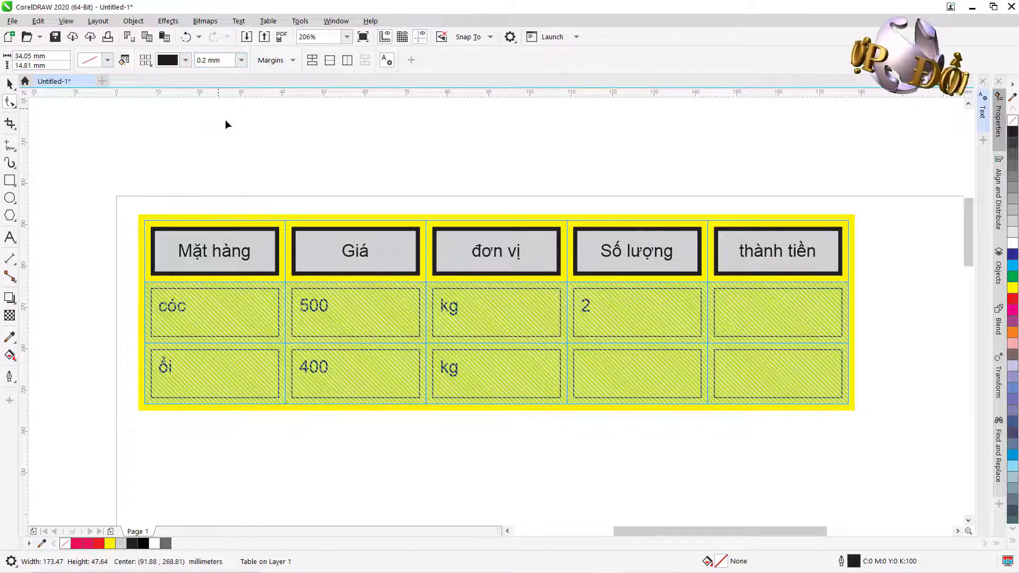
click(304, 184)
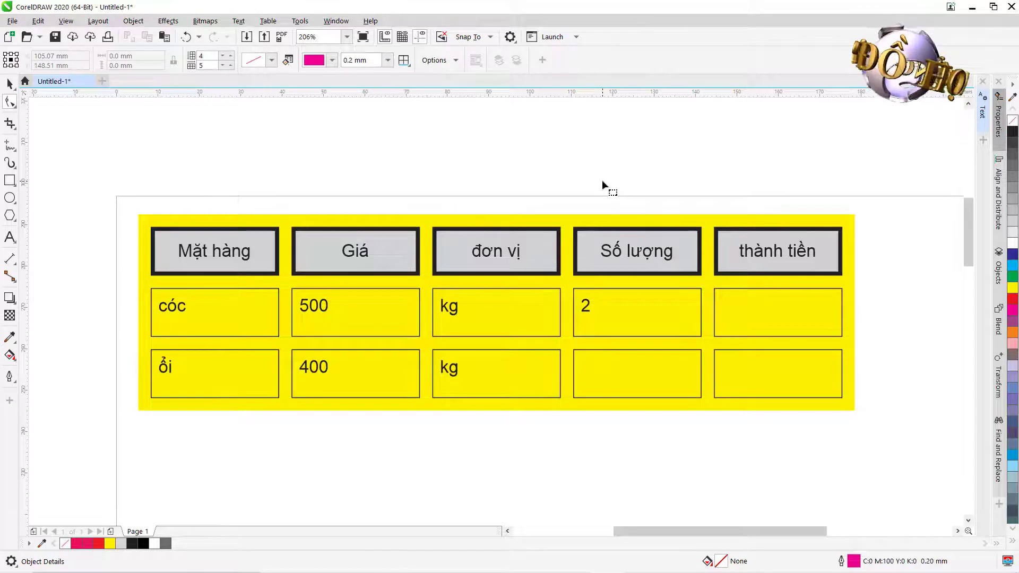
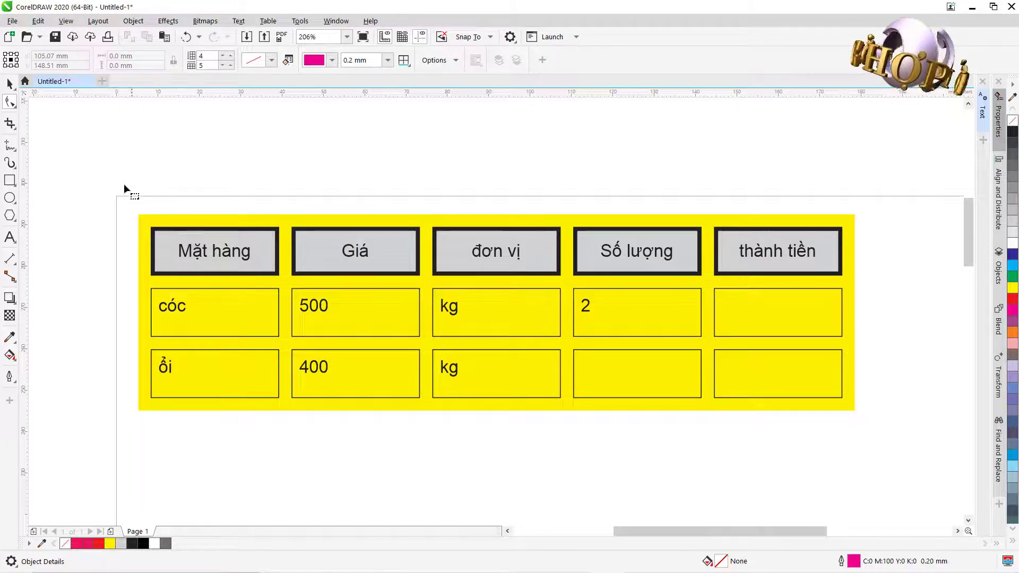
Step: Select the whole price table with the Pick tool and delete it
click(9, 84)
drag(115, 165, 938, 486)
key(Delete)
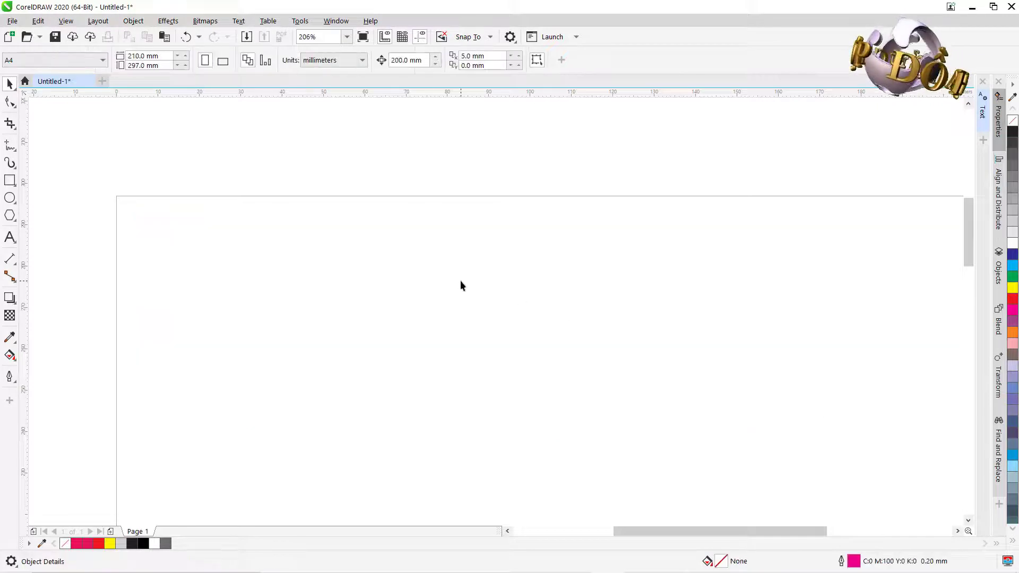
Step: Create a new table with 5 rows and 4 columns, 297 mm high and 210 mm wide, and deselect it
key(shift+F4)
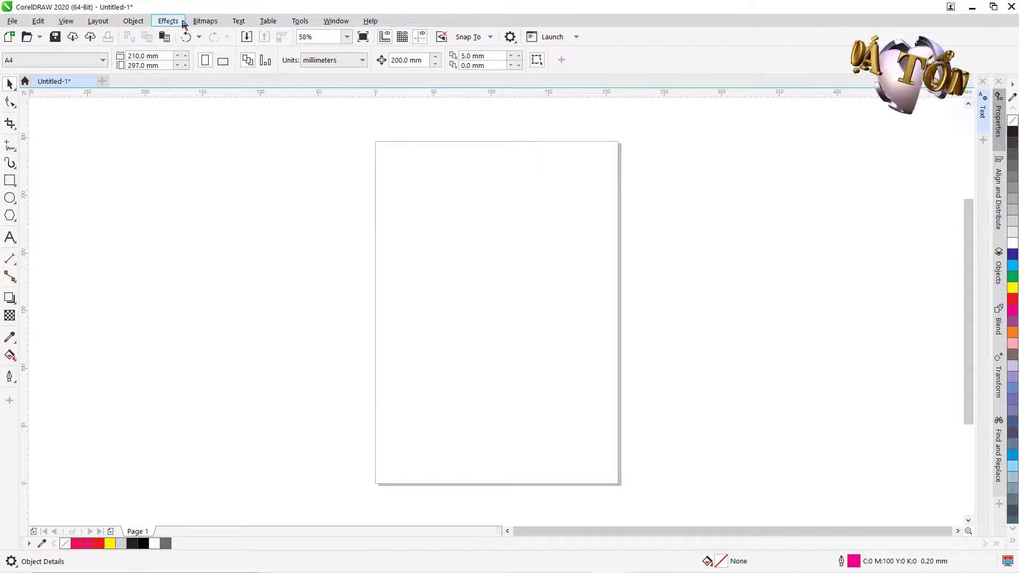
click(264, 21)
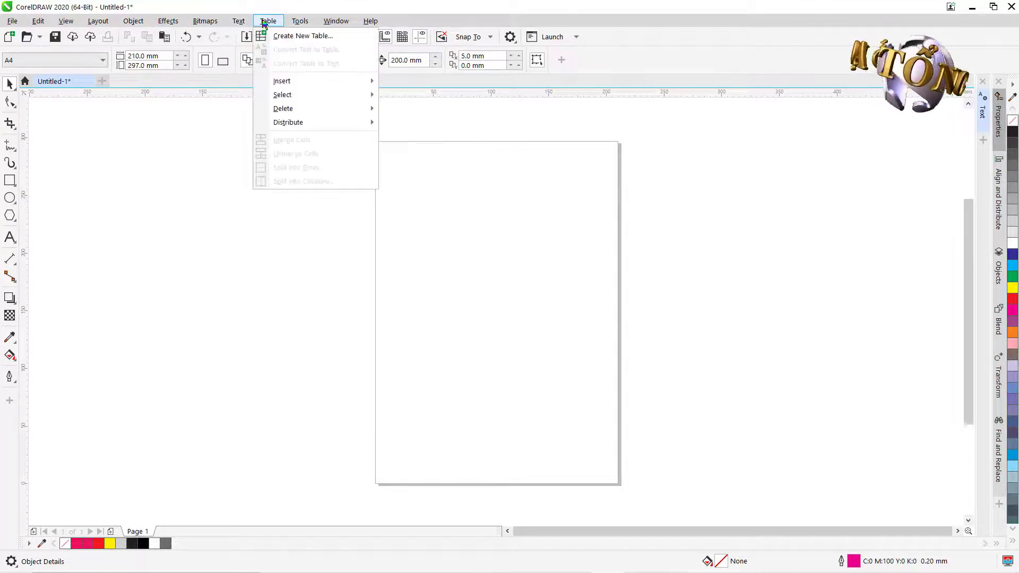
click(310, 36)
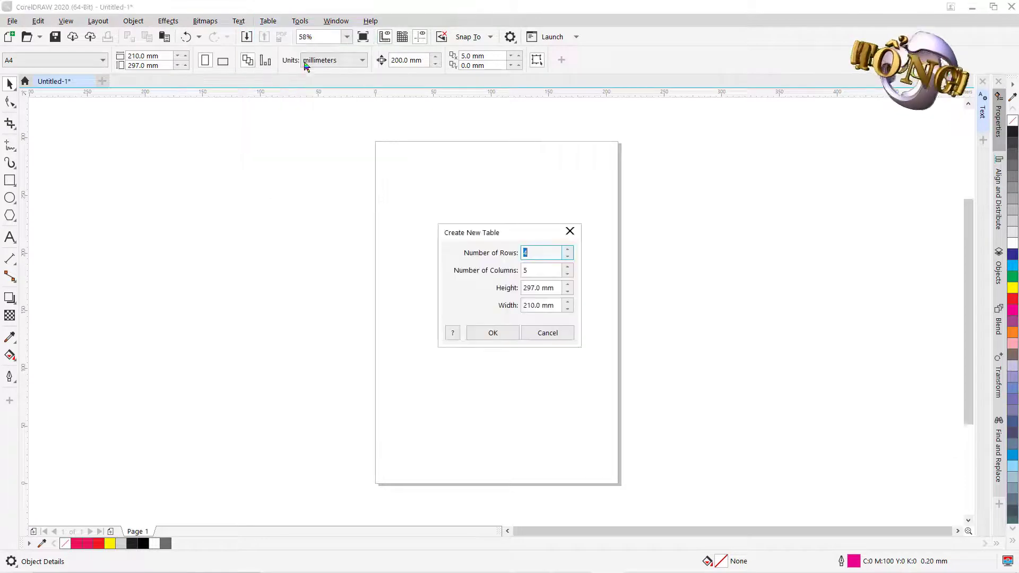
click(567, 249)
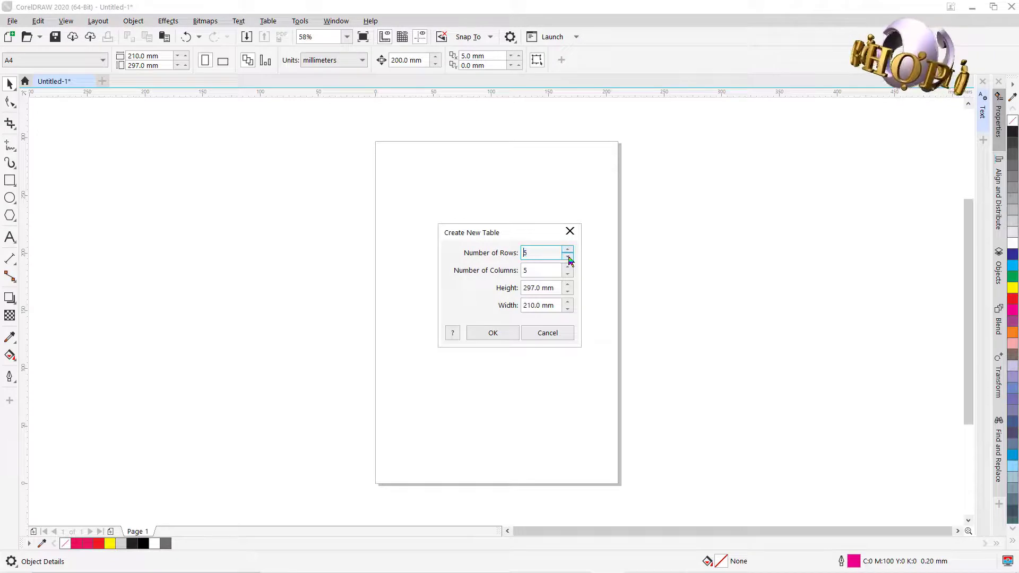
click(568, 274)
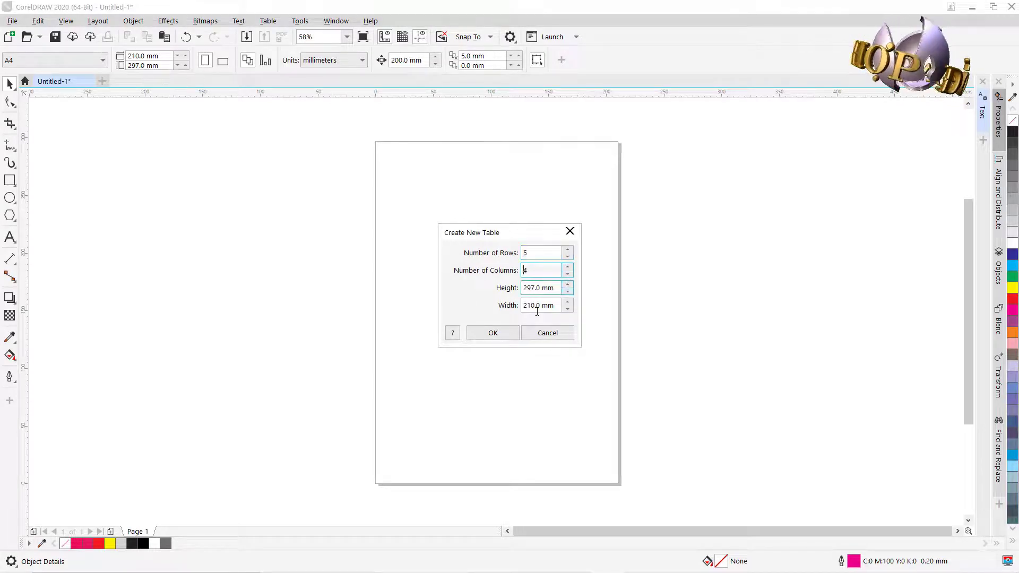
click(493, 333)
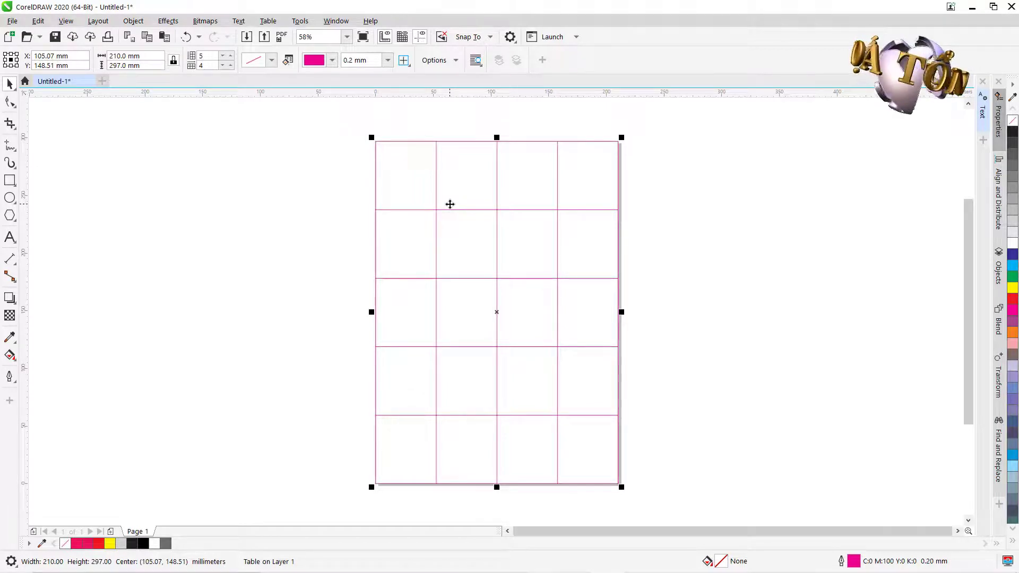
click(287, 191)
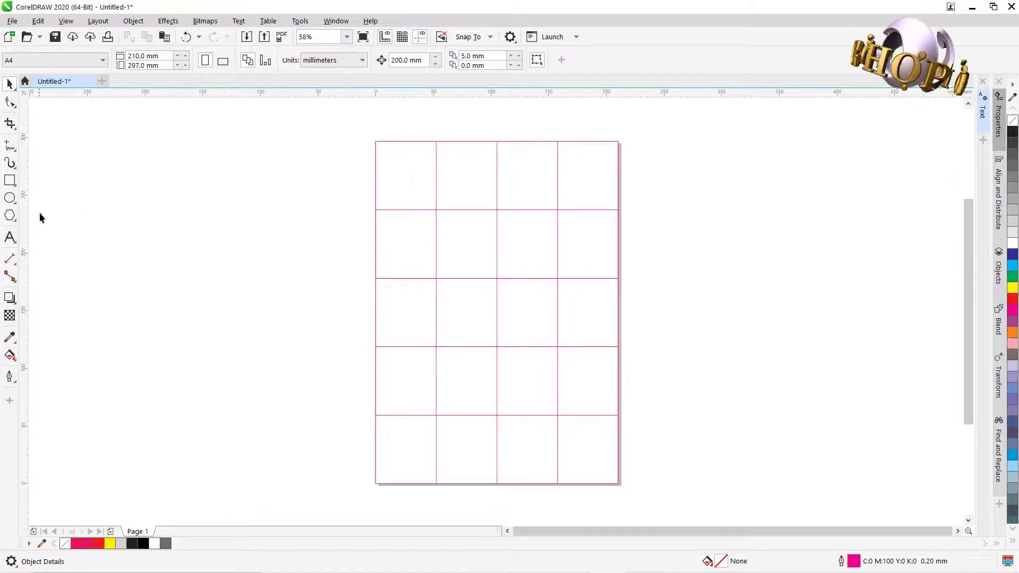
Step: Select all cells in the first row of the new table and merge them into one cell
click(454, 174)
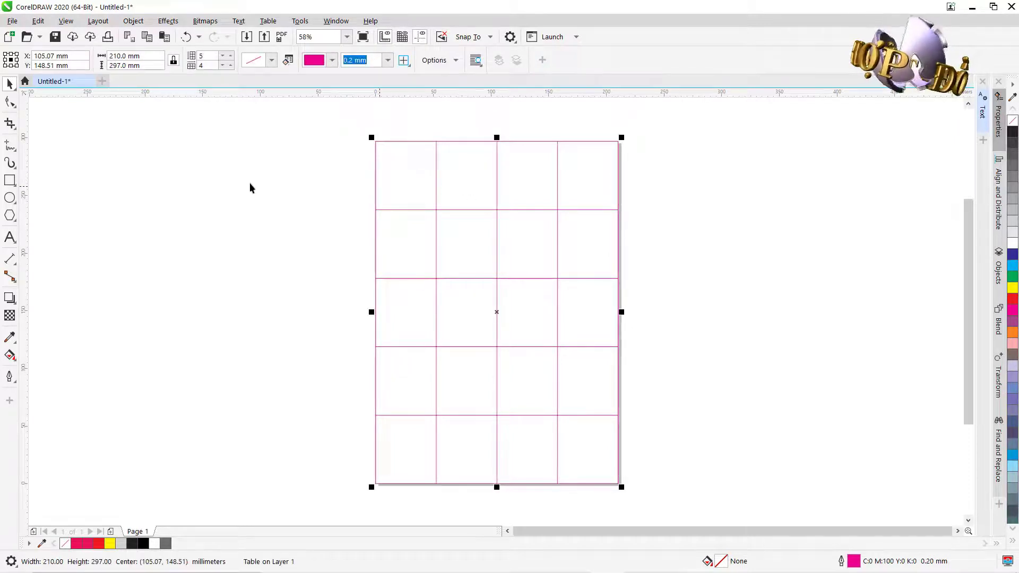
double_click(392, 149)
drag(393, 165, 571, 168)
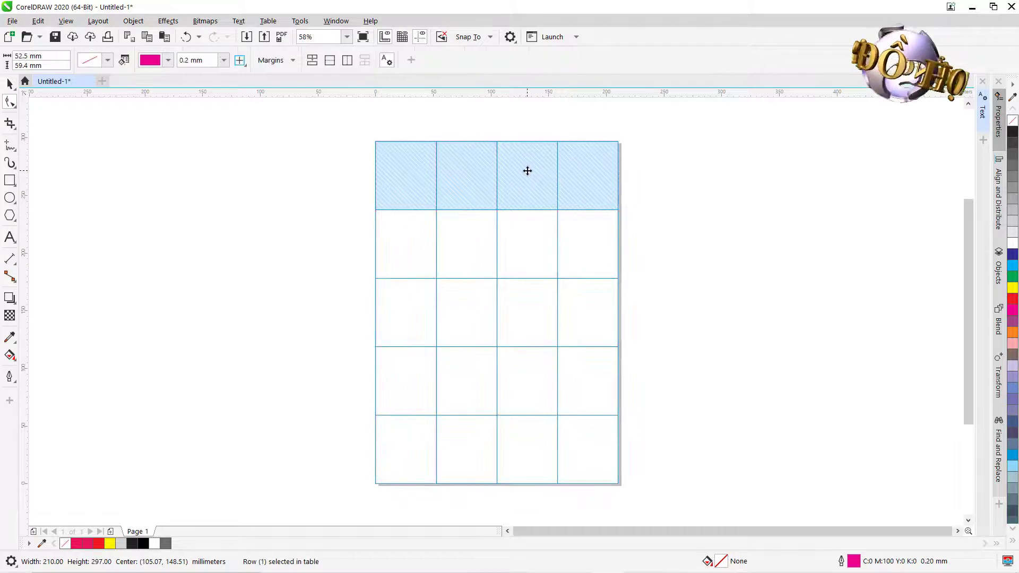
right_click(527, 171)
click(556, 181)
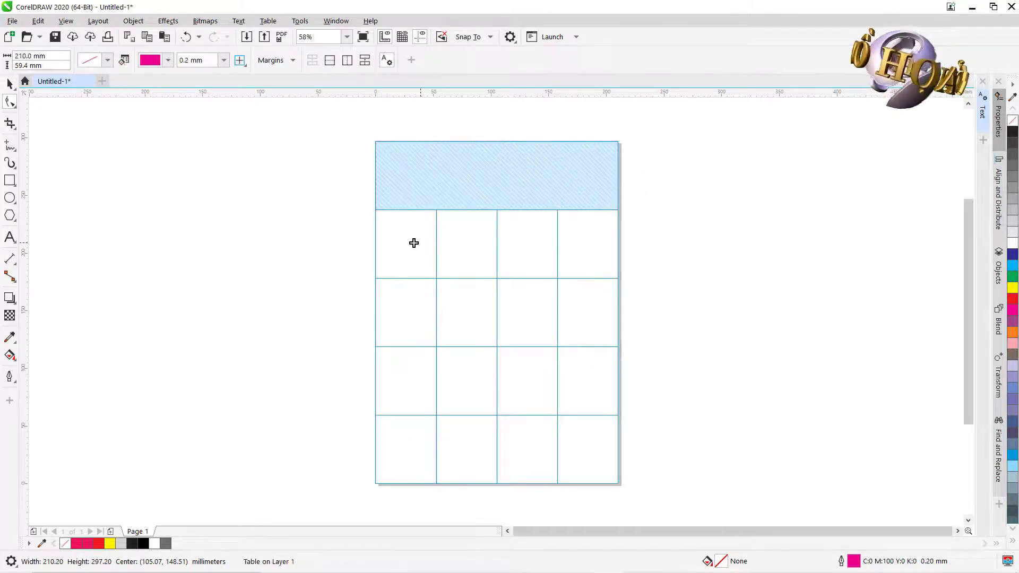
Step: Merge the four cells where the second and third rows meet the first two columns
drag(413, 241, 455, 300)
right_click(455, 302)
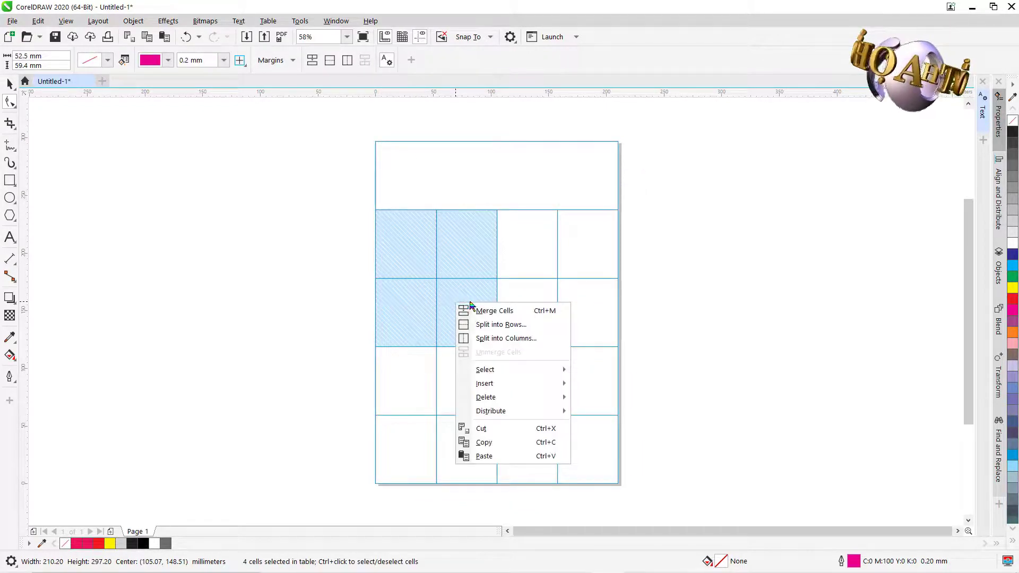
click(514, 313)
Step: Merge the four cells where the last two rows meet the last two columns, and deselect the table
drag(507, 368, 575, 401)
right_click(578, 383)
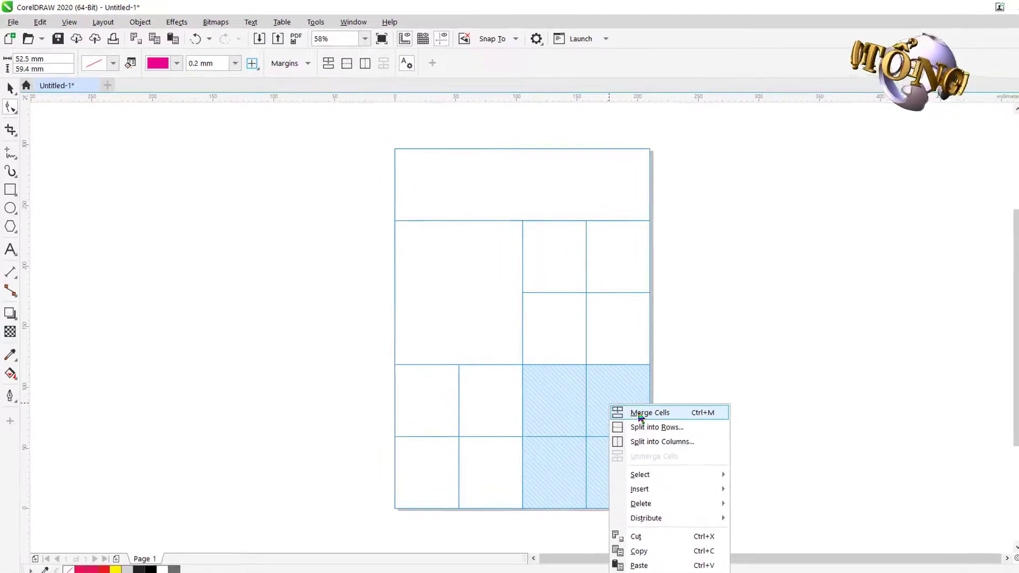
click(590, 392)
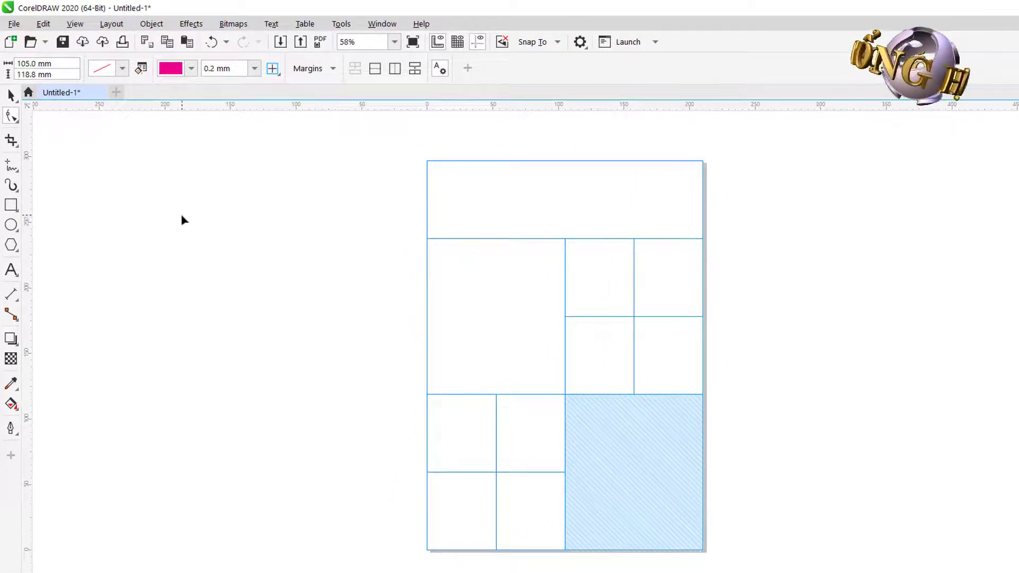
key(Escape)
key(Escape)
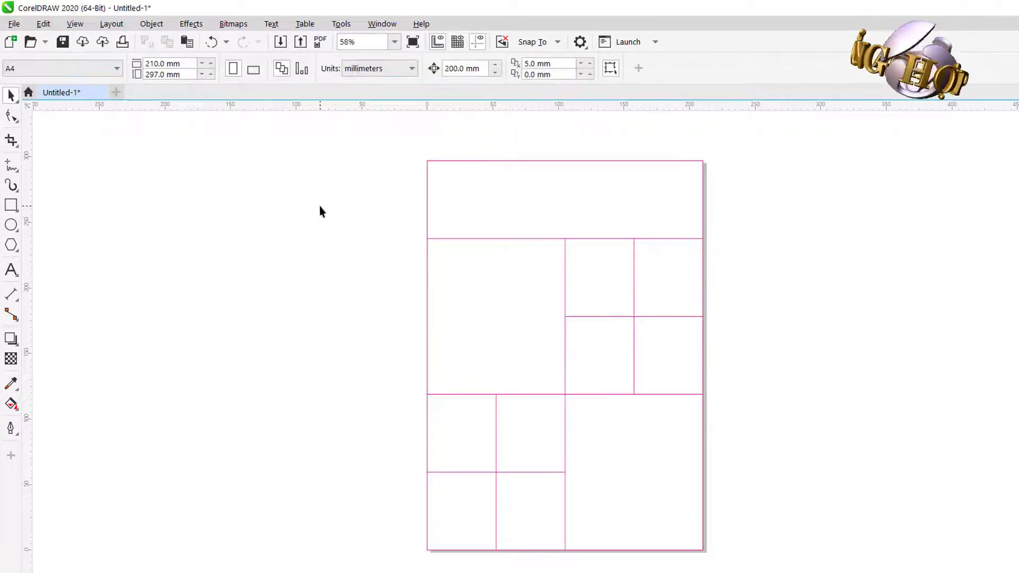
Step: Enter "Nhà hàng khác sạn" as the first line in the merged top cell and change "khác" to "kháck"
scroll(320, 211, up, 1)
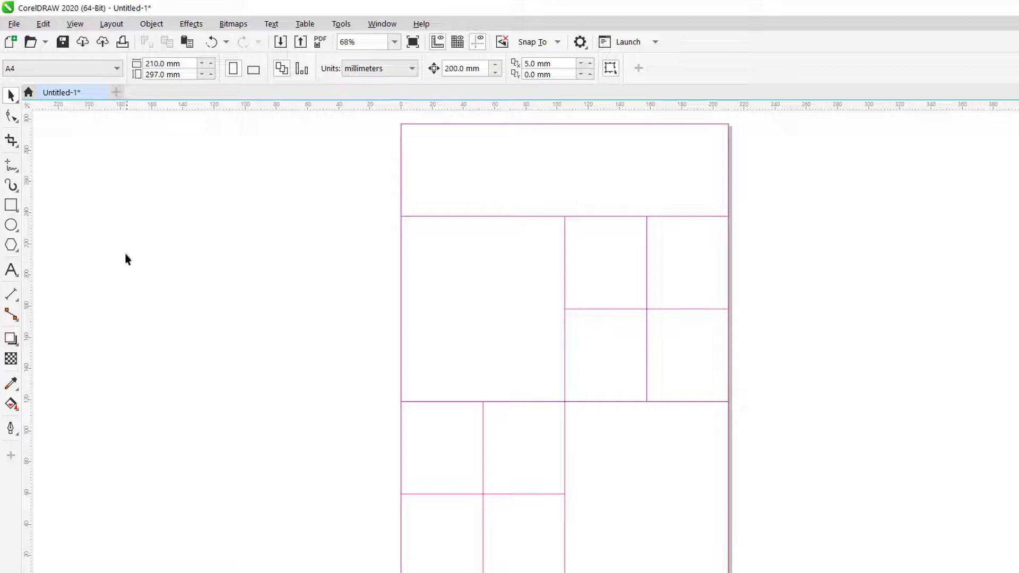
click(11, 270)
click(503, 152)
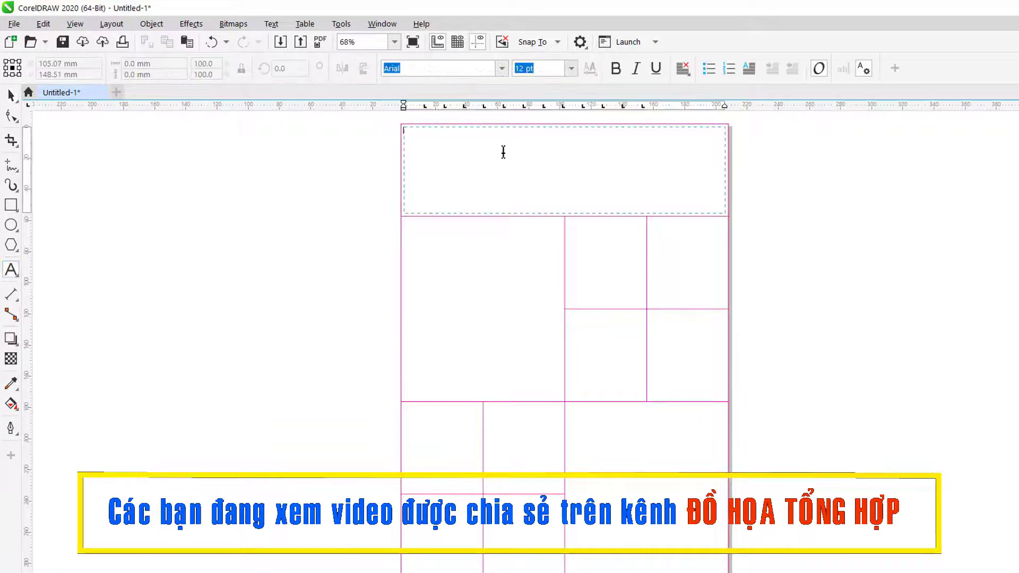
key(z)
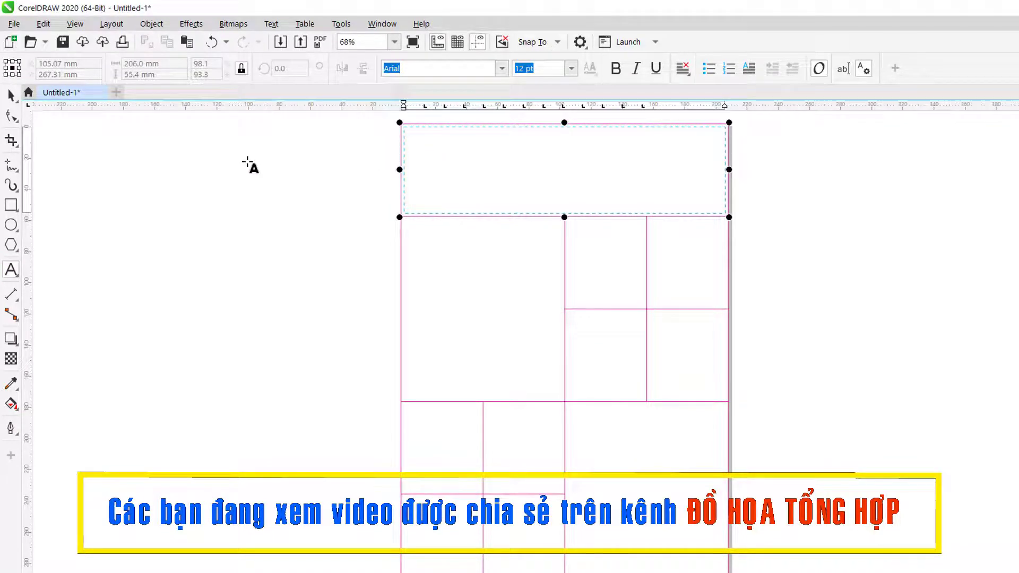
drag(385, 121, 750, 243)
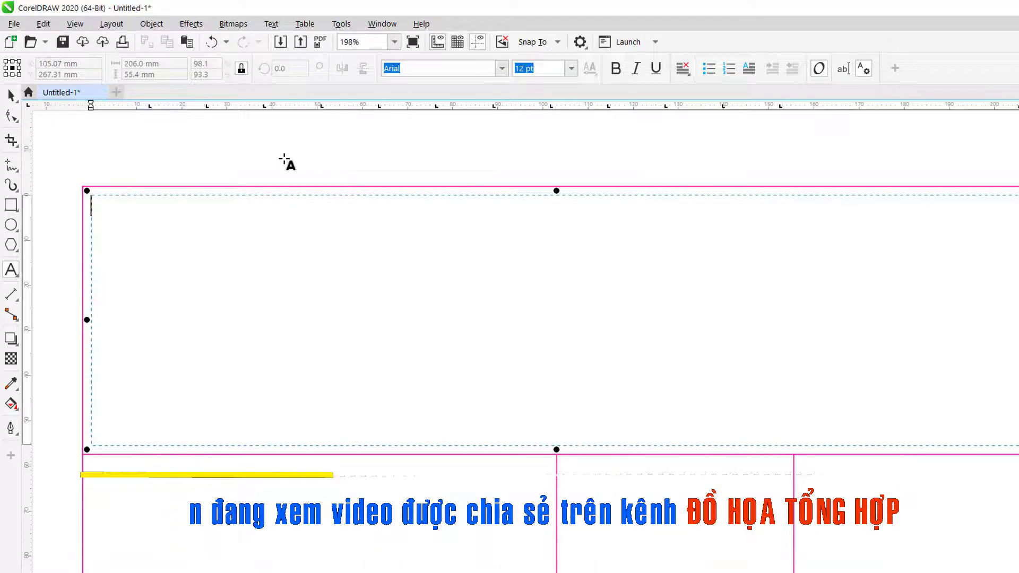
text(Nhà hàng)
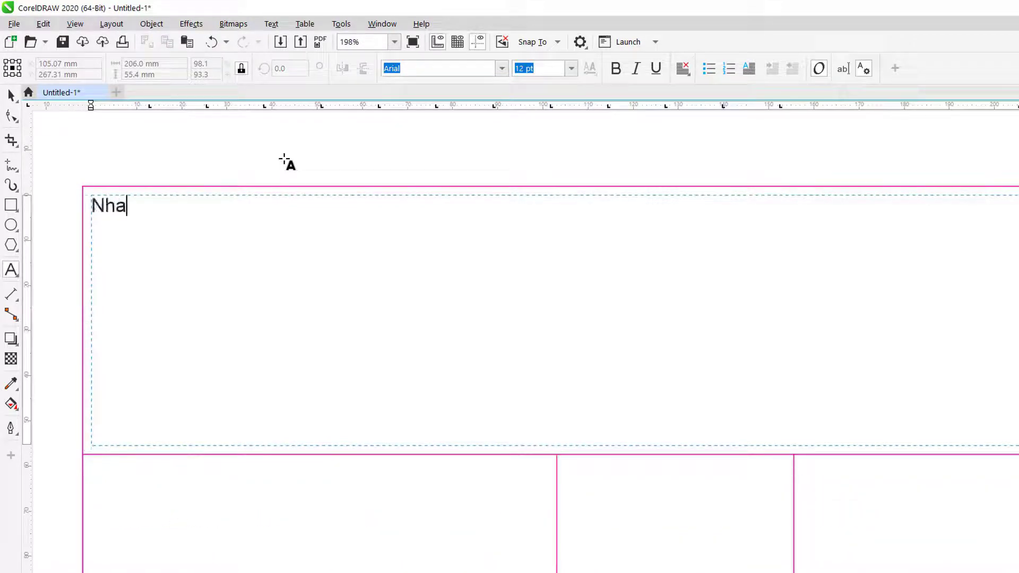
text( khác sa)
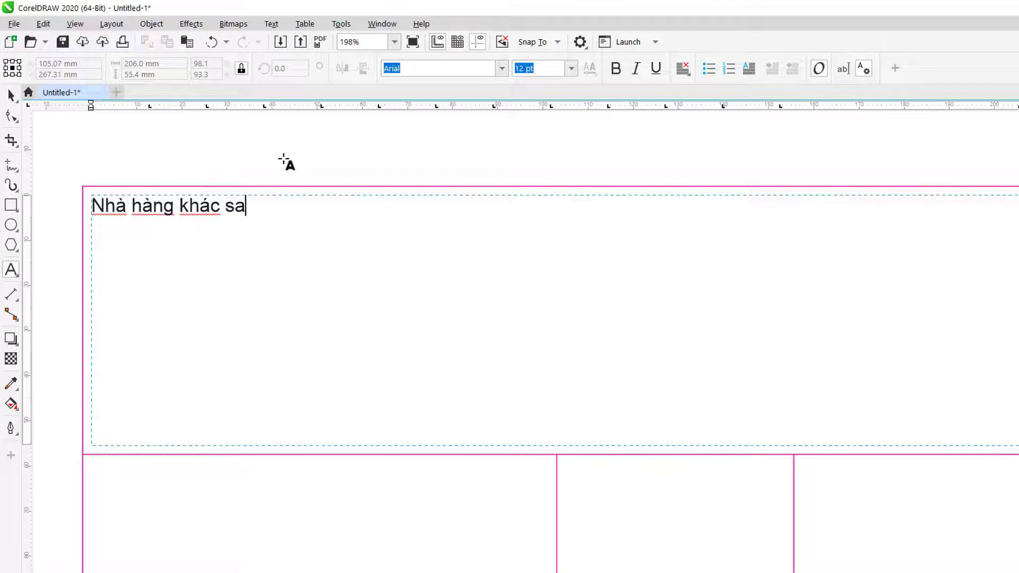
text(nj)
key(Return)
click(219, 208)
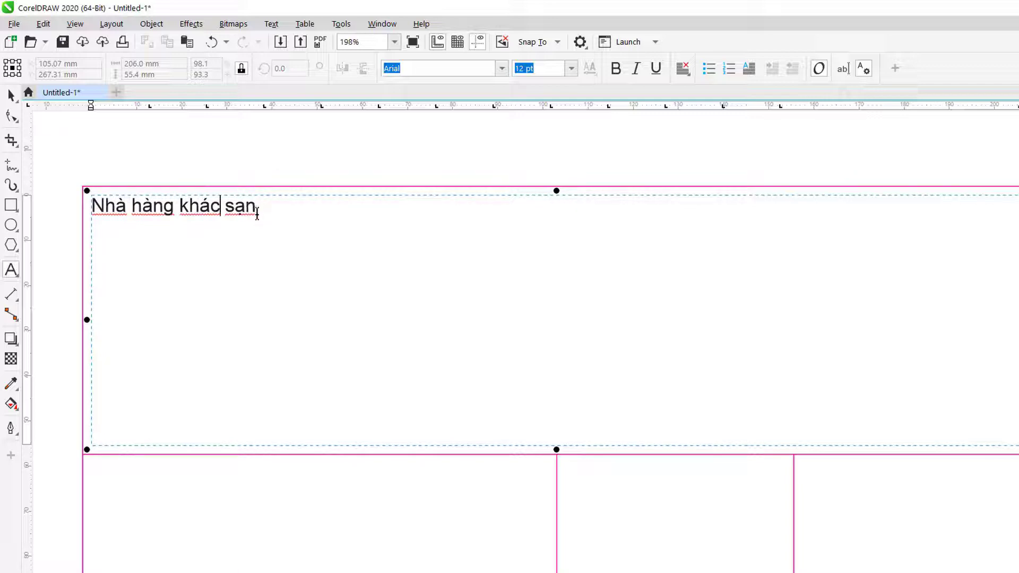
text(k)
Step: Add "NGàn sao mây gió" and "menu" as the second and third lines of the top cell
click(145, 231)
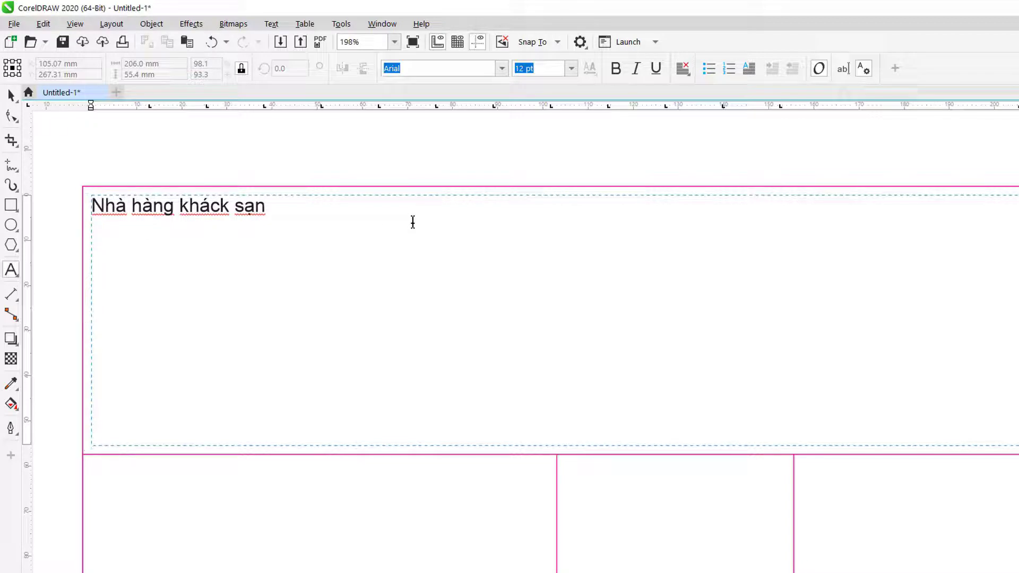
text(NGàn)
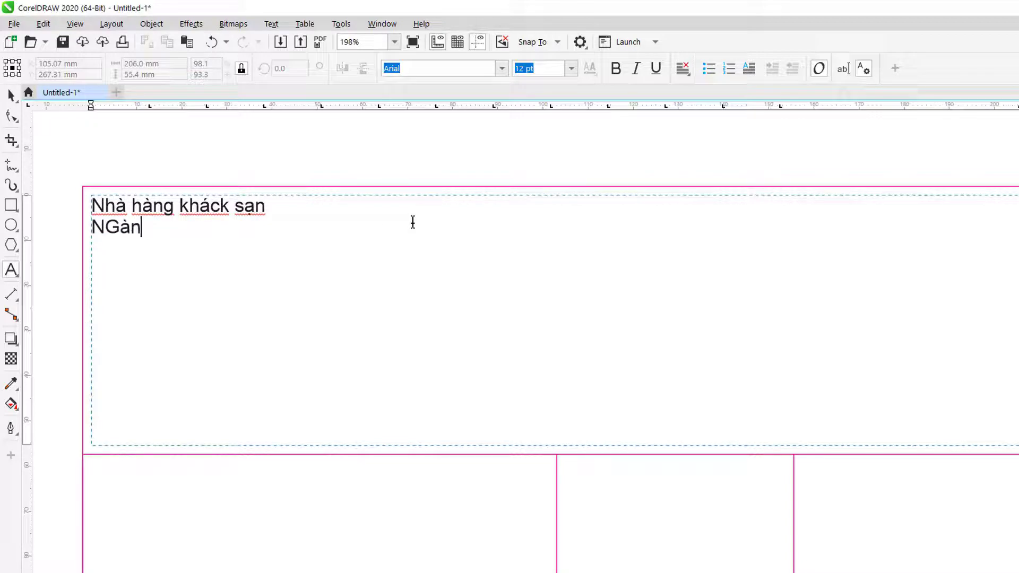
text( sao mâ)
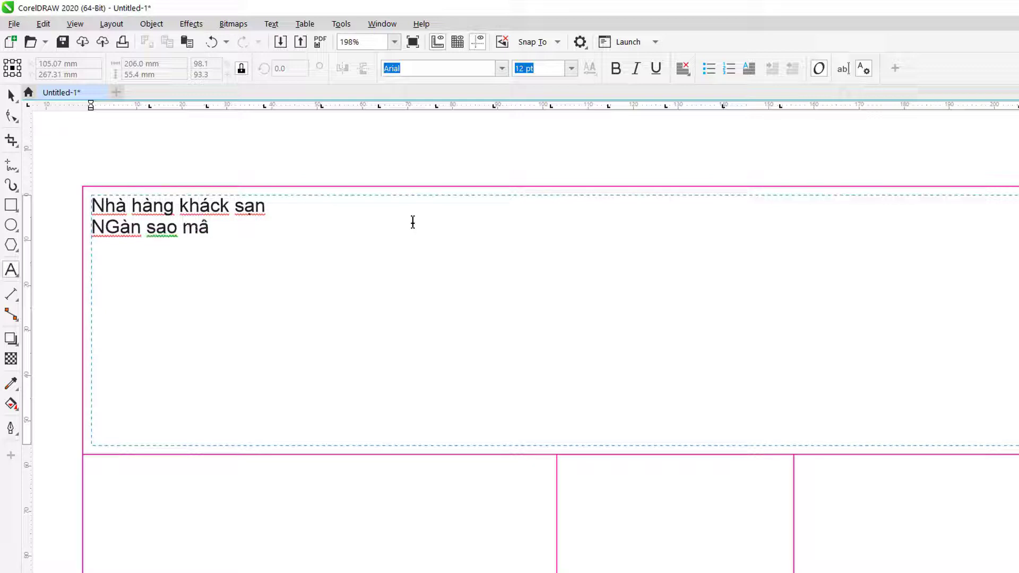
text(y gió)
key(Return)
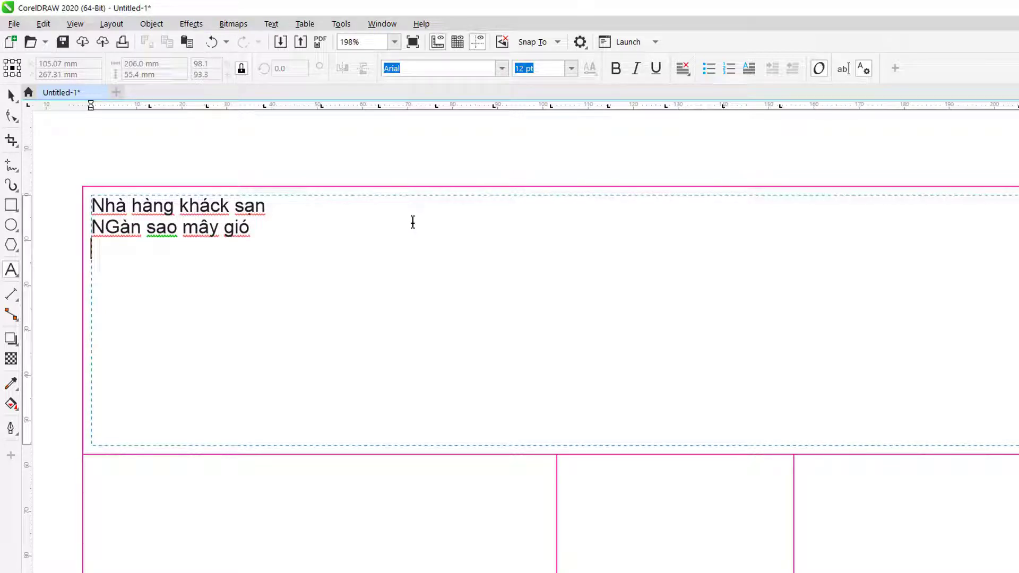
text(menu)
key(Escape)
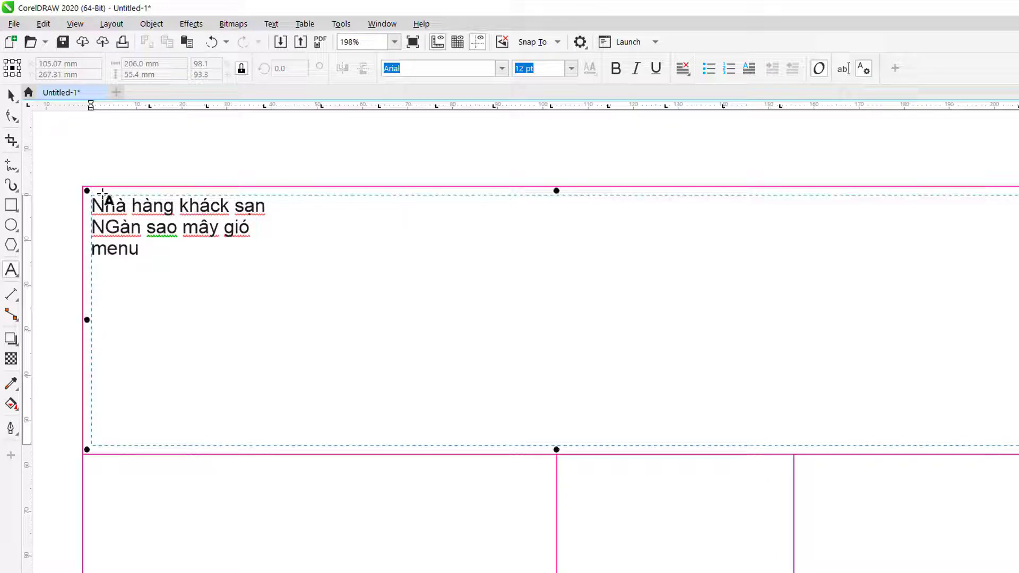
Step: Convert all the text in the top cell to UPPERCASE and center it horizontally
click(159, 219)
key(ctrl+a)
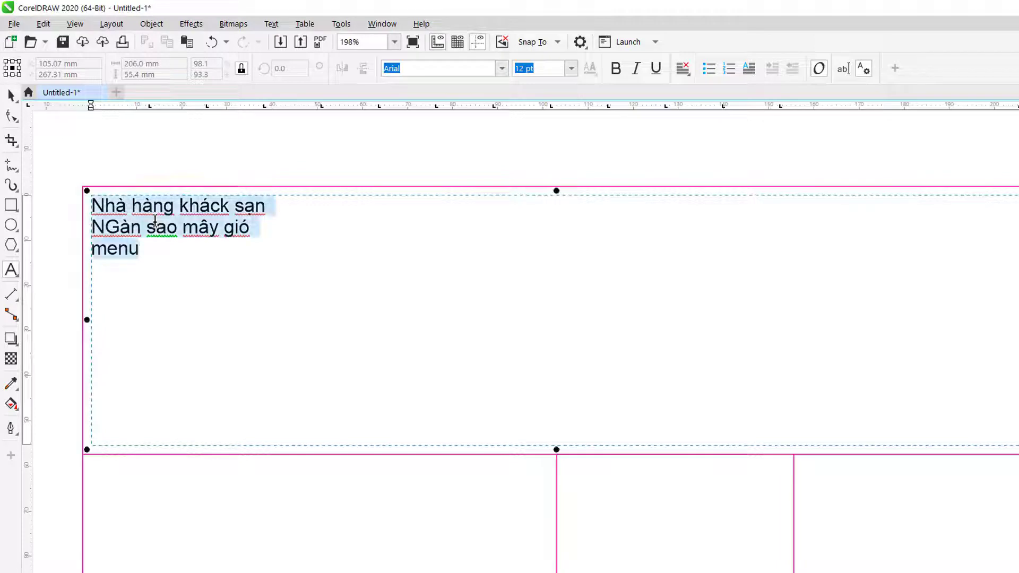
click(276, 24)
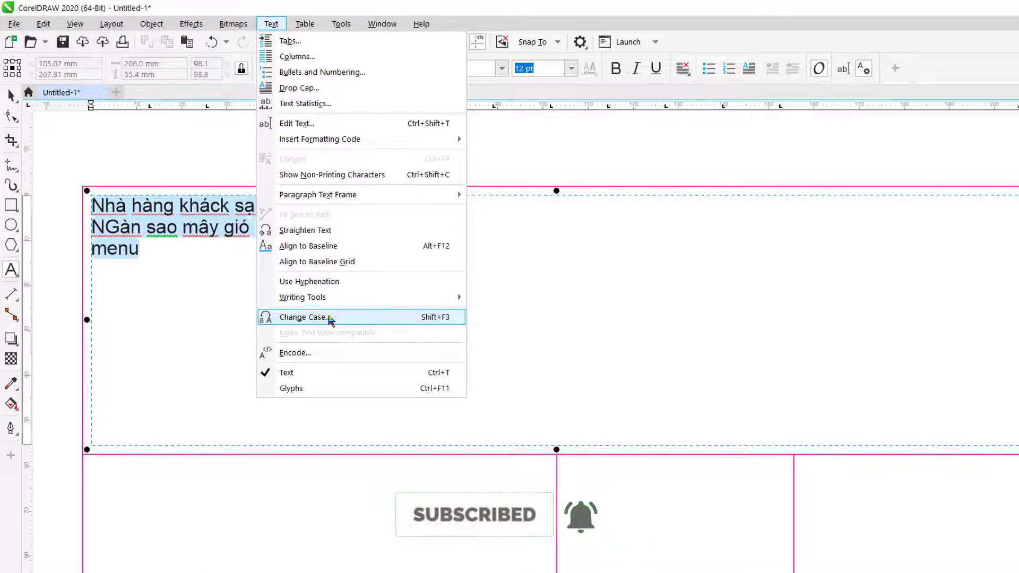
click(331, 318)
click(523, 317)
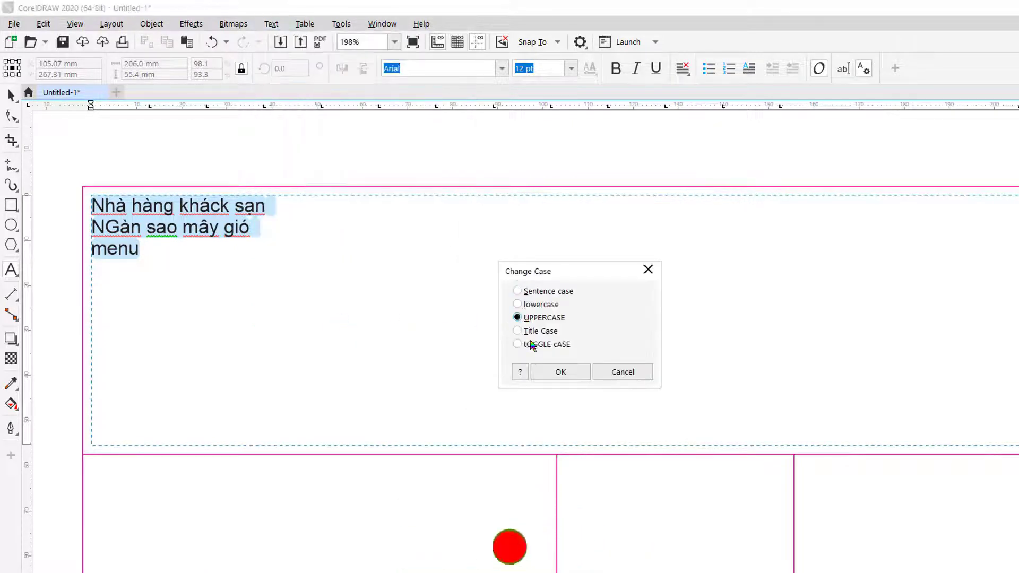
click(559, 372)
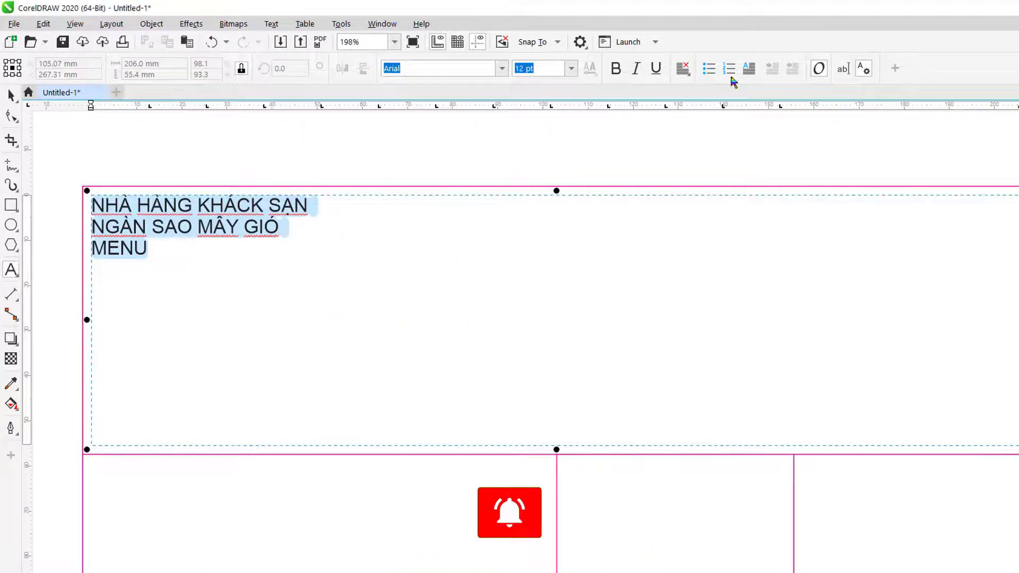
click(682, 69)
click(705, 118)
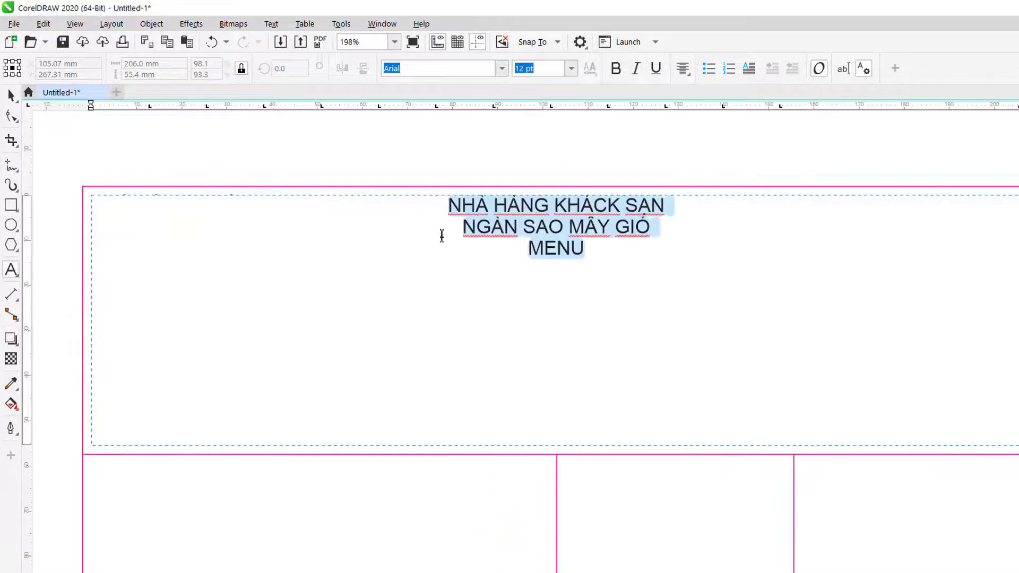
Step: Insert a blank line after "NHÀ HÀNG KHÁCK SẠN" and add a line break after "MENU"
click(529, 217)
click(672, 205)
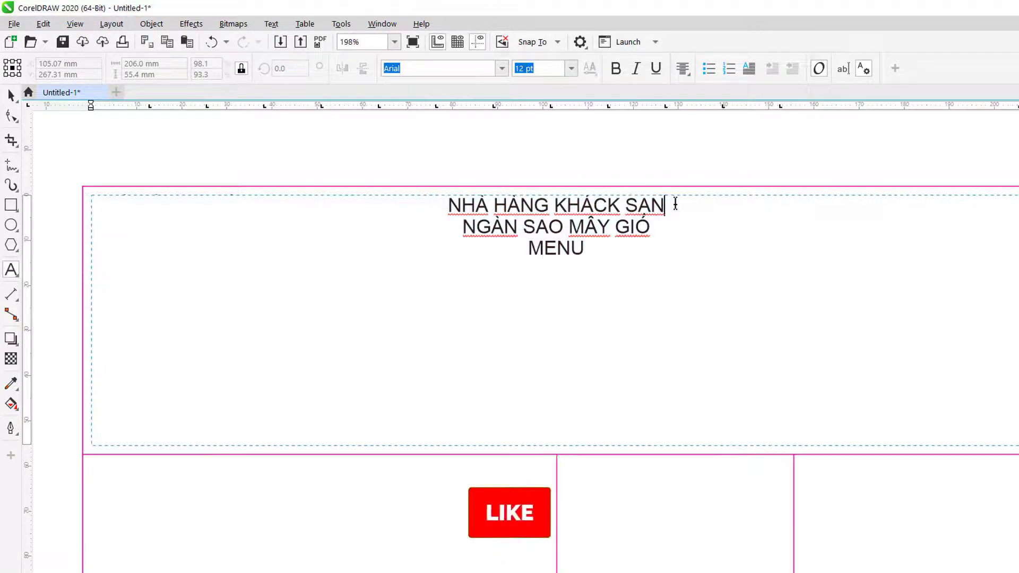
text(j)
key(Return)
click(605, 269)
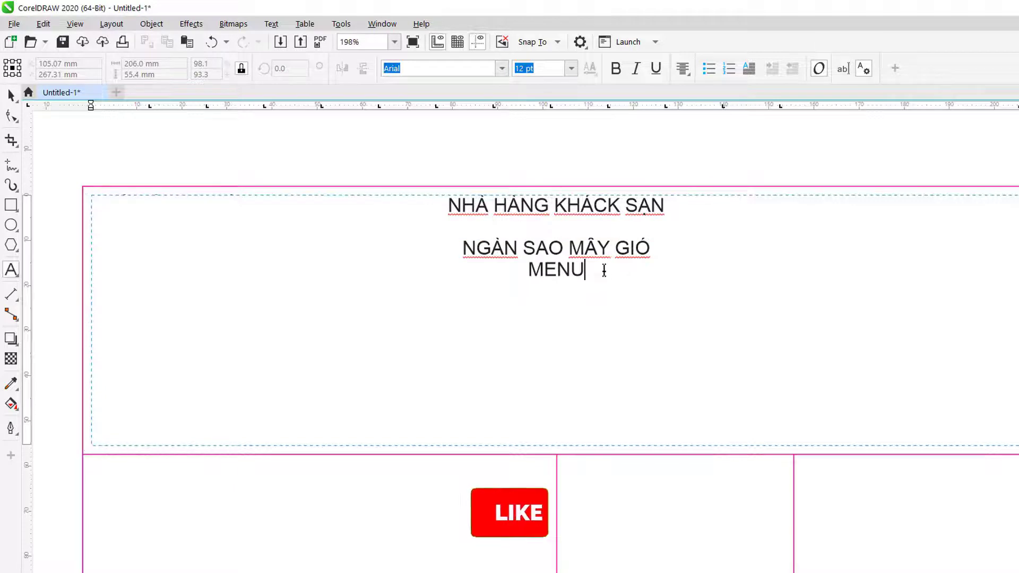
key(Return)
key(Escape)
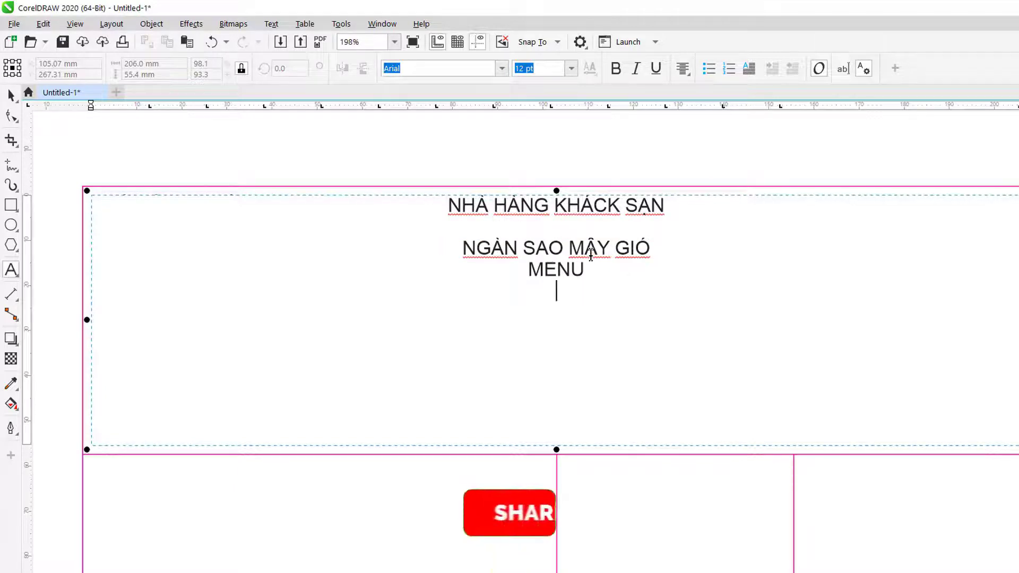
Step: Insert a blank line between "NGÀN SAO MÂY GIÓ" and "MENU", and deselect the heading text
key(Escape)
key(space)
click(664, 247)
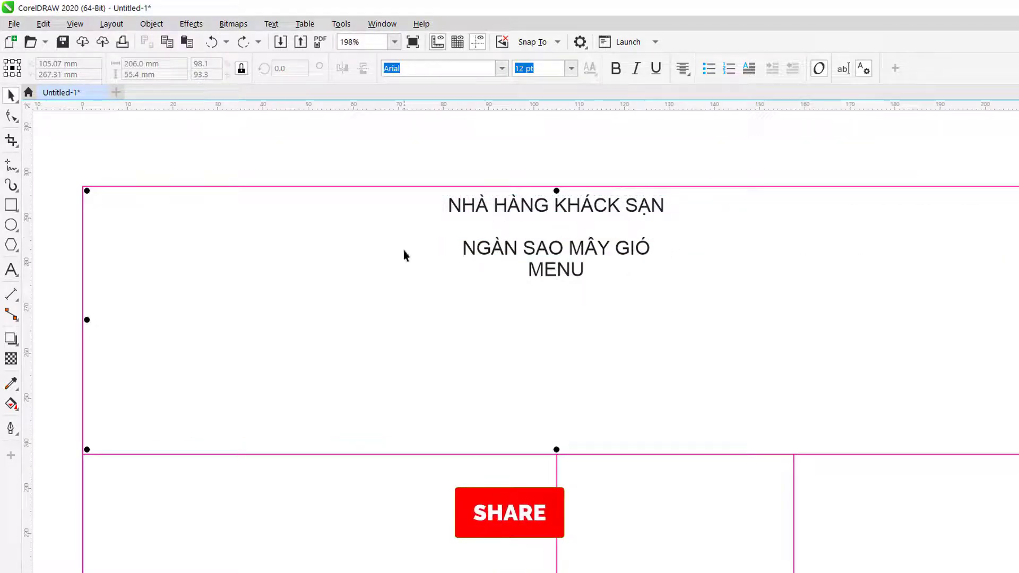
double_click(655, 246)
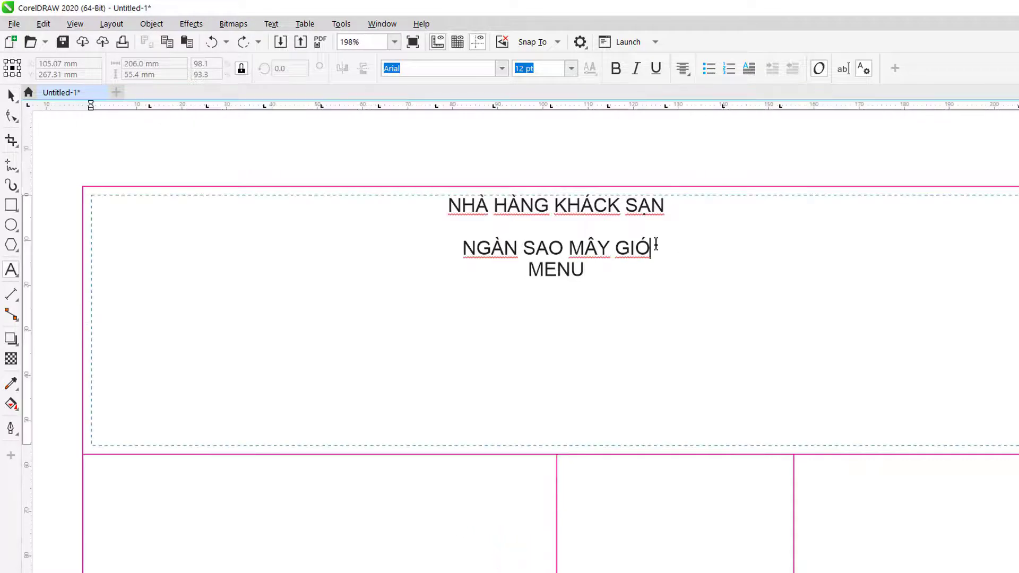
key(Return)
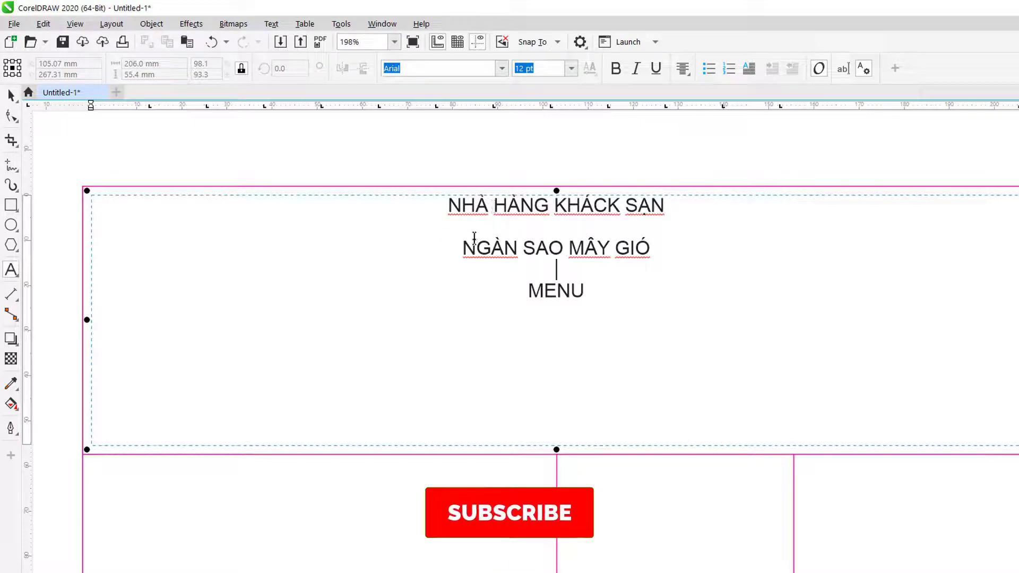
click(10, 95)
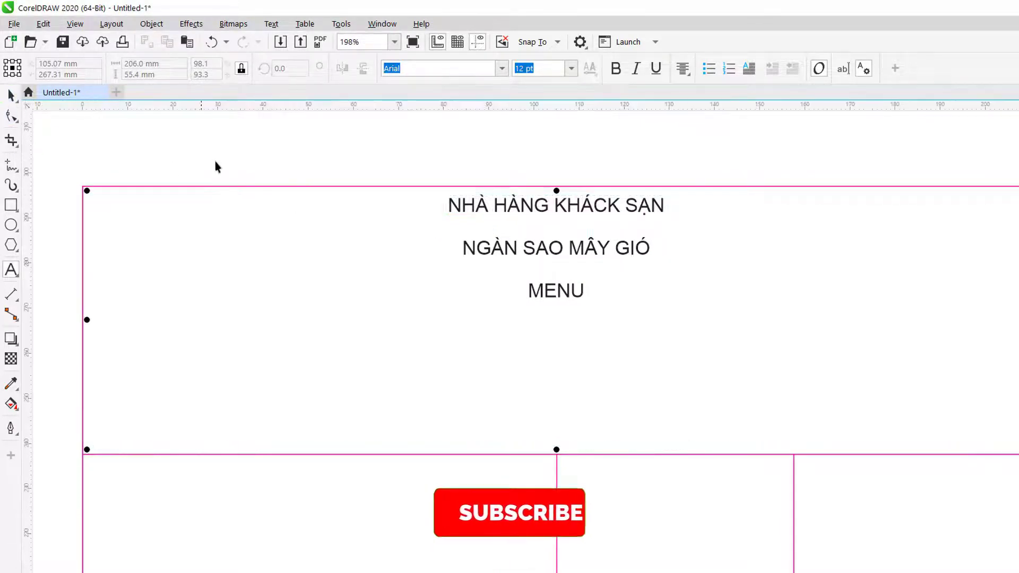
key(shift+F4)
click(266, 244)
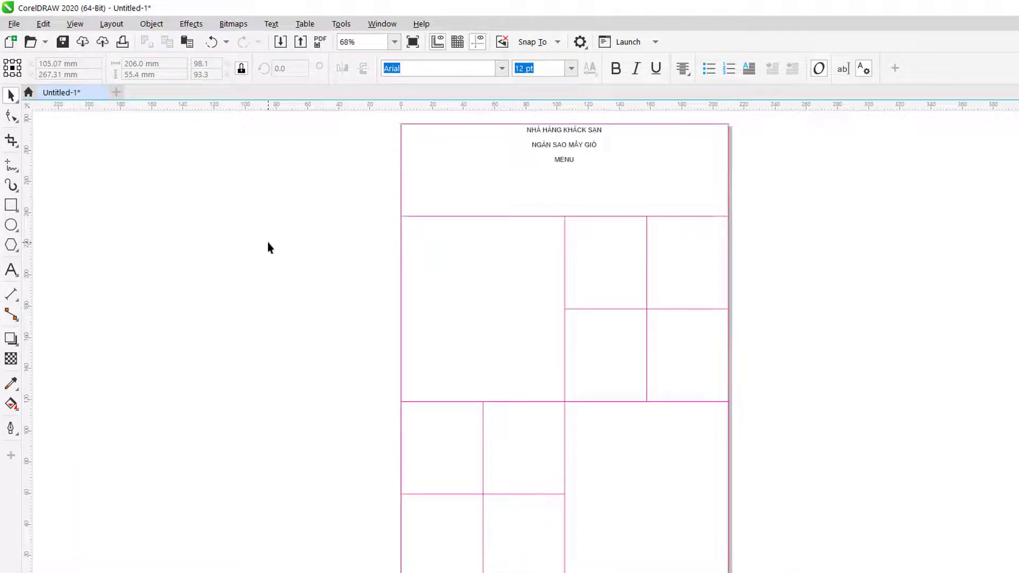
Step: Enter "4 món ăn chơi" in the large merged cell below the heading, followed by a blank line and "Bò lăn tăn"
key(z)
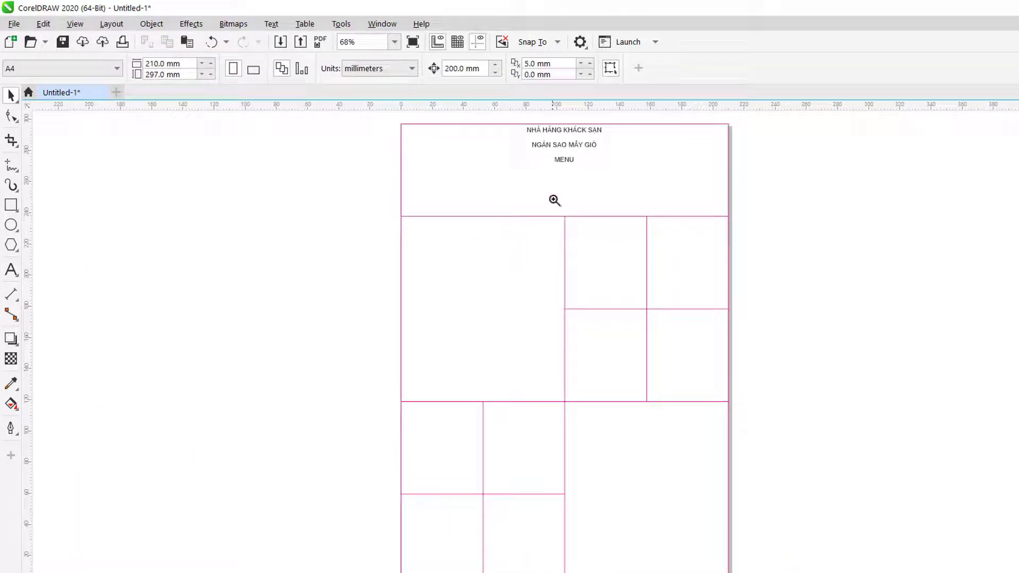
drag(552, 200, 775, 426)
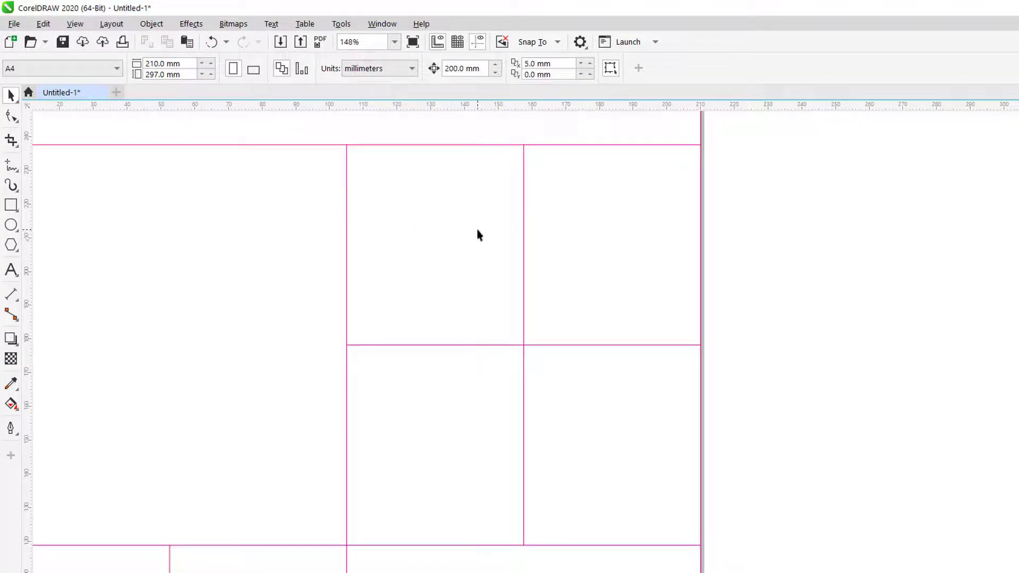
mouse_move(287, 253)
mouse_down()
mouse_move(521, 261)
mouse_move(286, 272)
mouse_up()
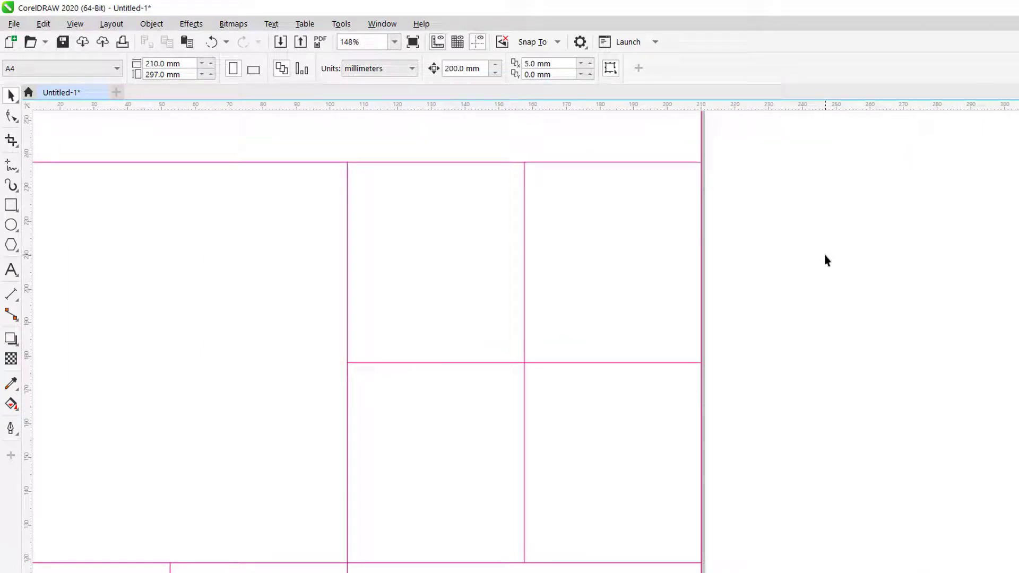
drag(248, 245, 575, 225)
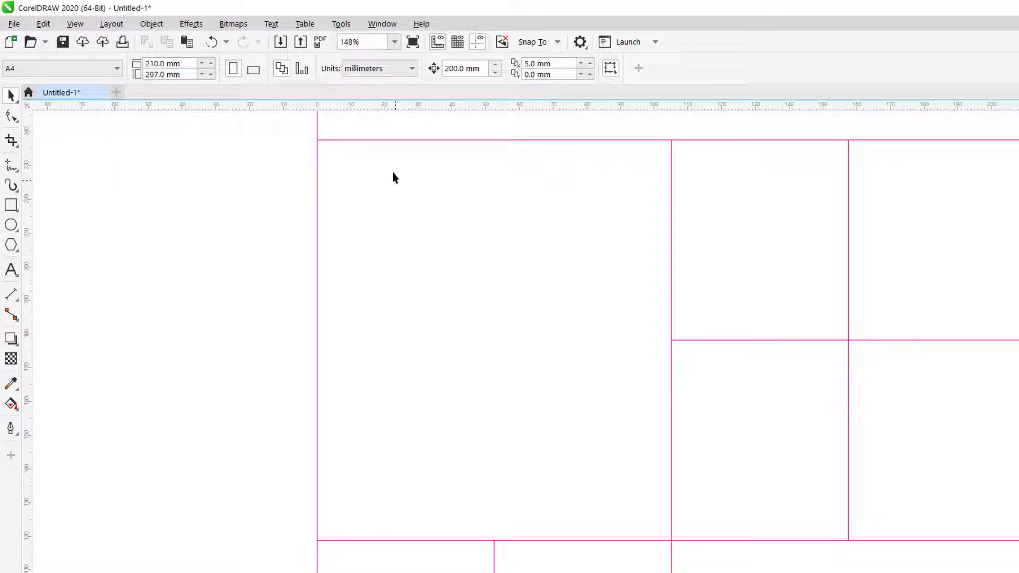
click(11, 269)
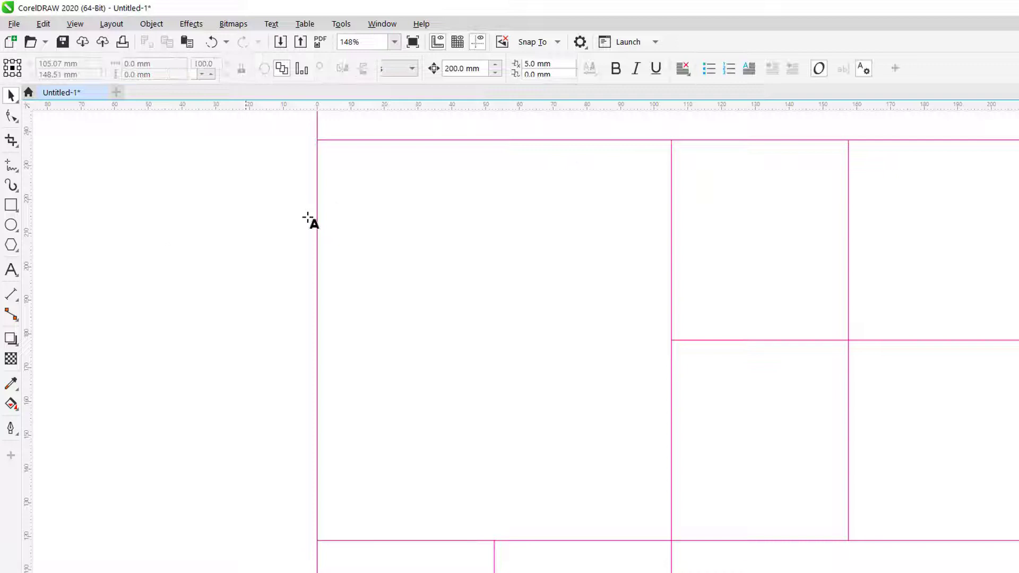
double_click(336, 171)
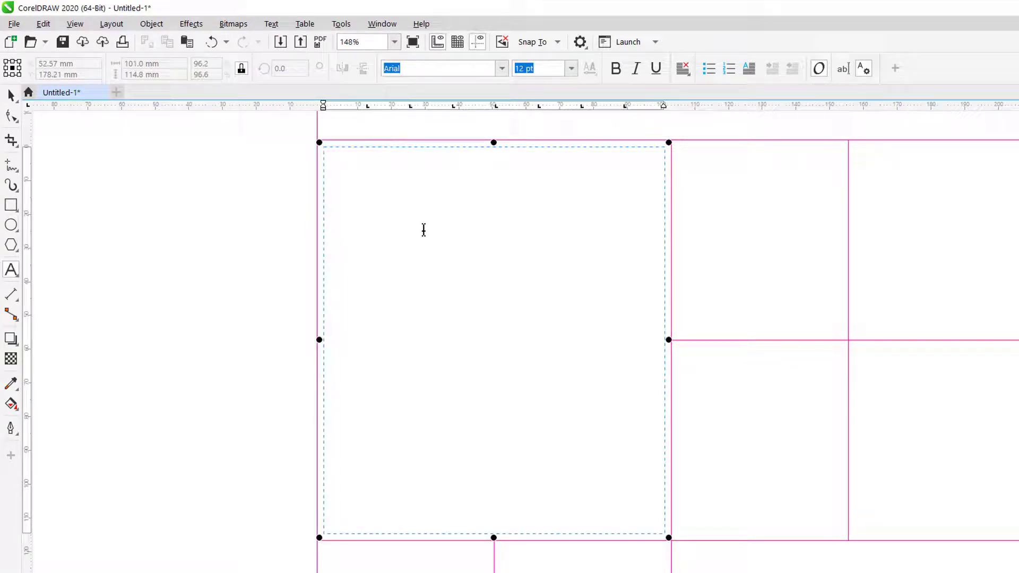
text(4 món ăn chơi)
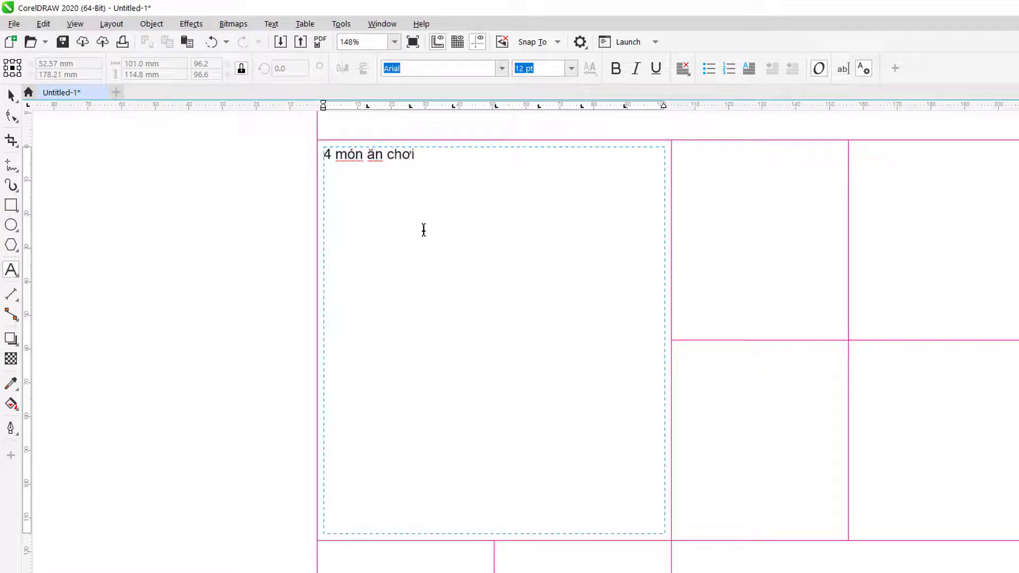
key(Return)
key(Return)
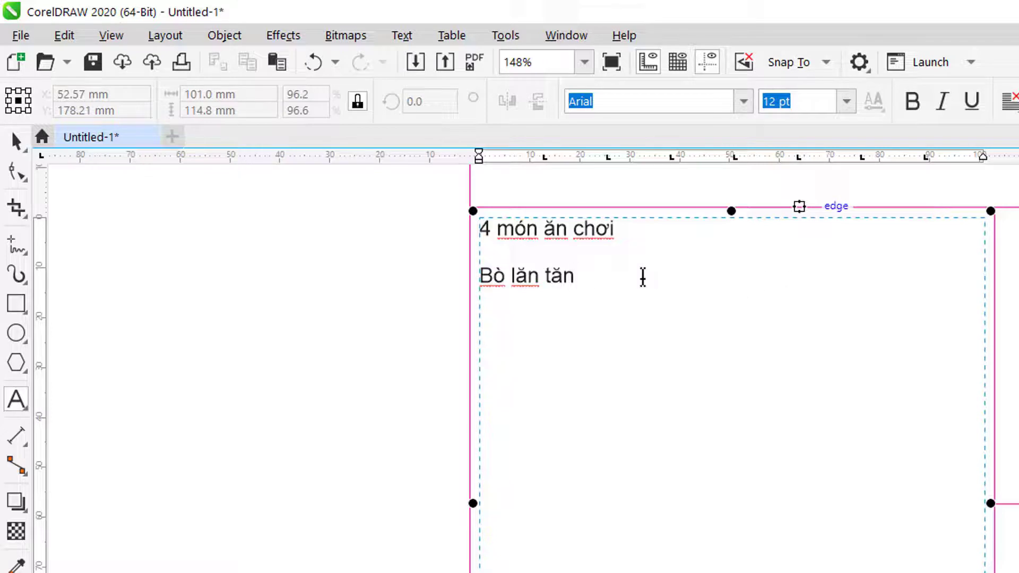
Step: Select all the text in the large merged cell and remove all of its existing tab stops
key(ctrl+a)
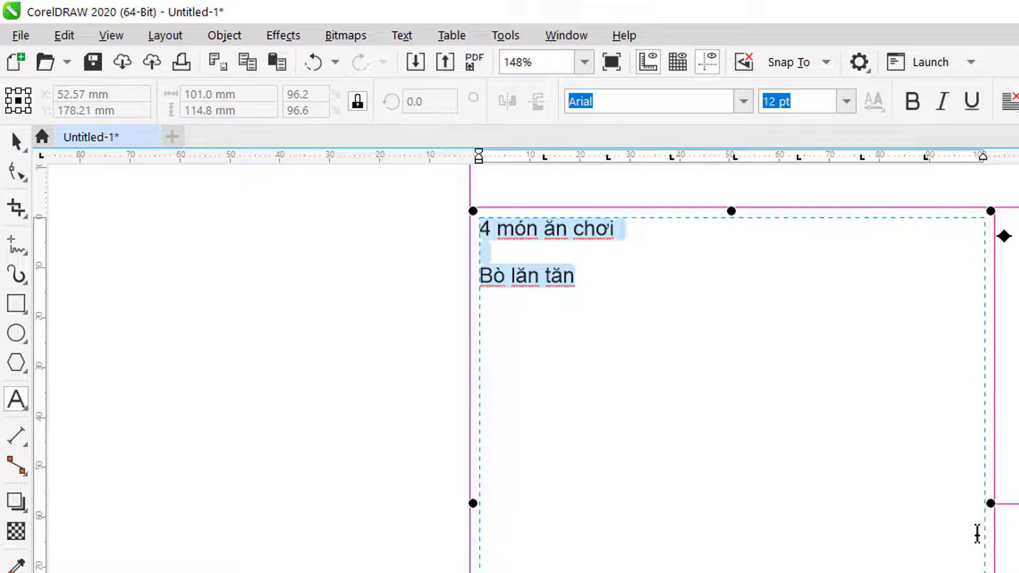
click(399, 37)
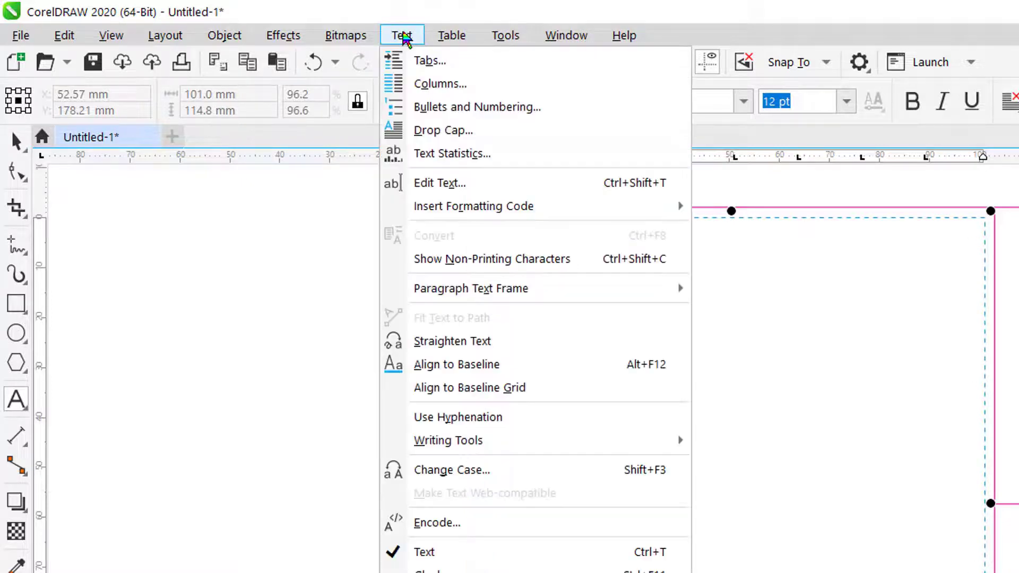
click(427, 61)
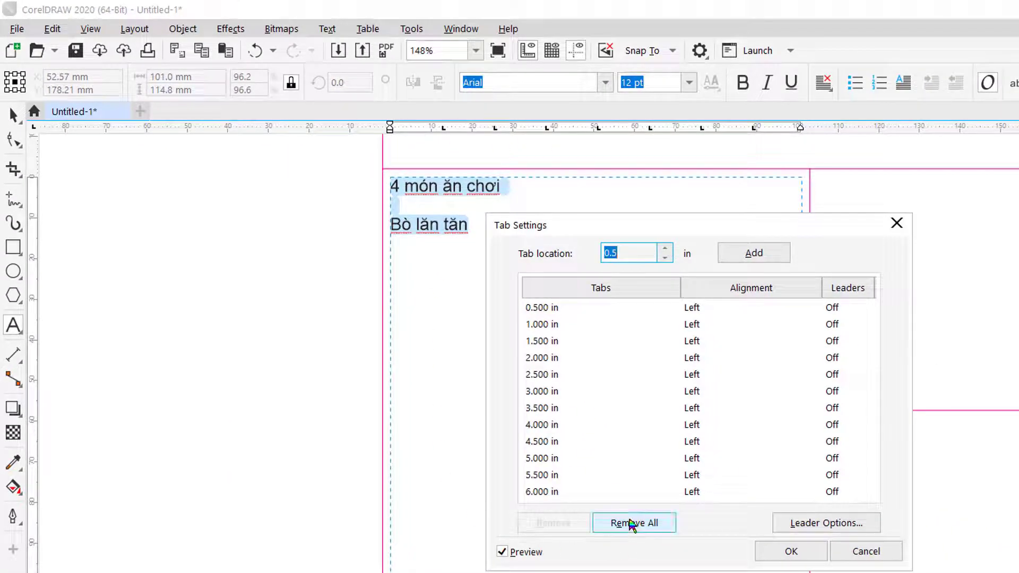
click(633, 525)
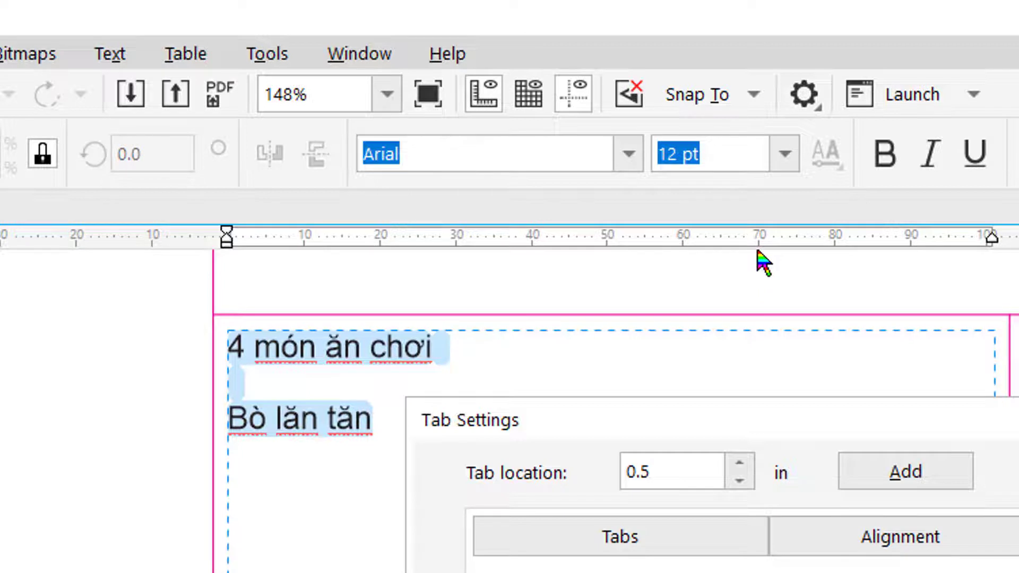
Step: Add a tab stop at 70 mm, with a period as the leader character
click(647, 470)
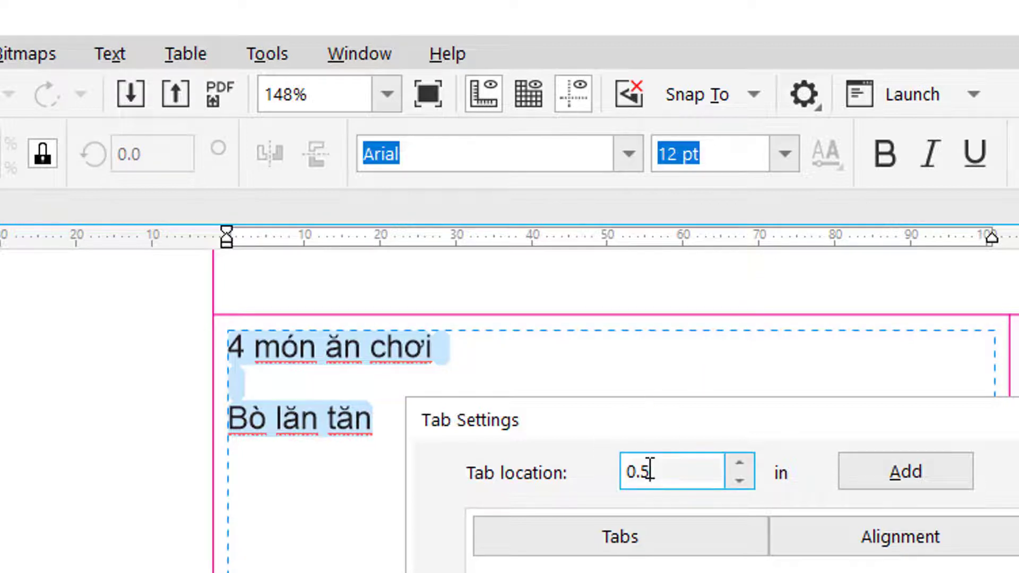
double_click(648, 470)
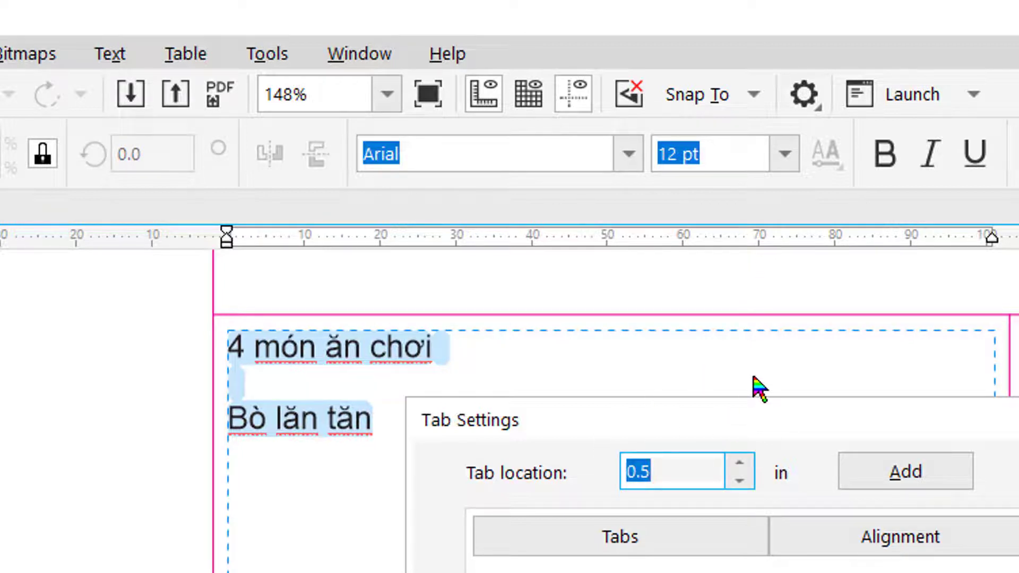
text(70)
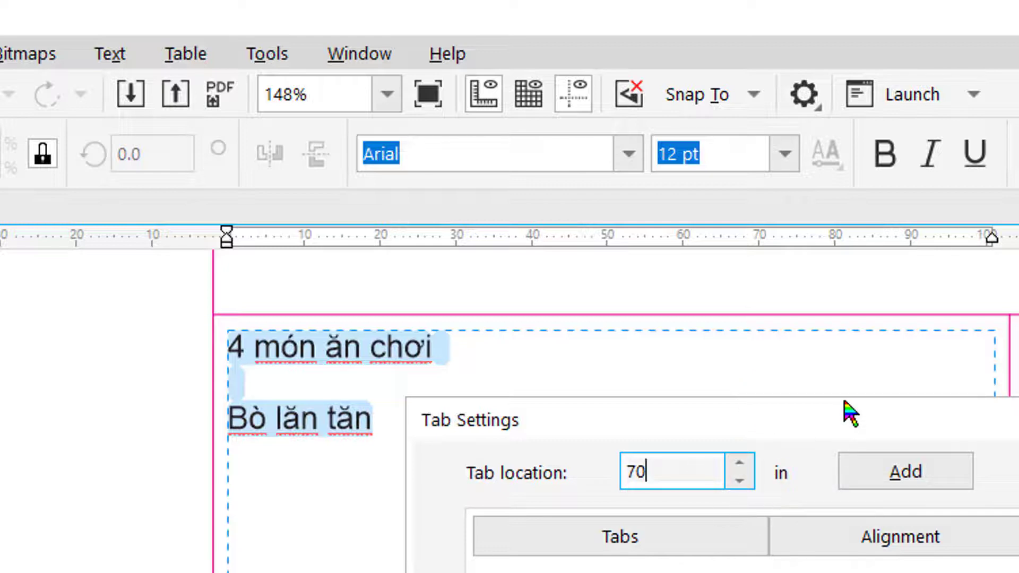
text(mm)
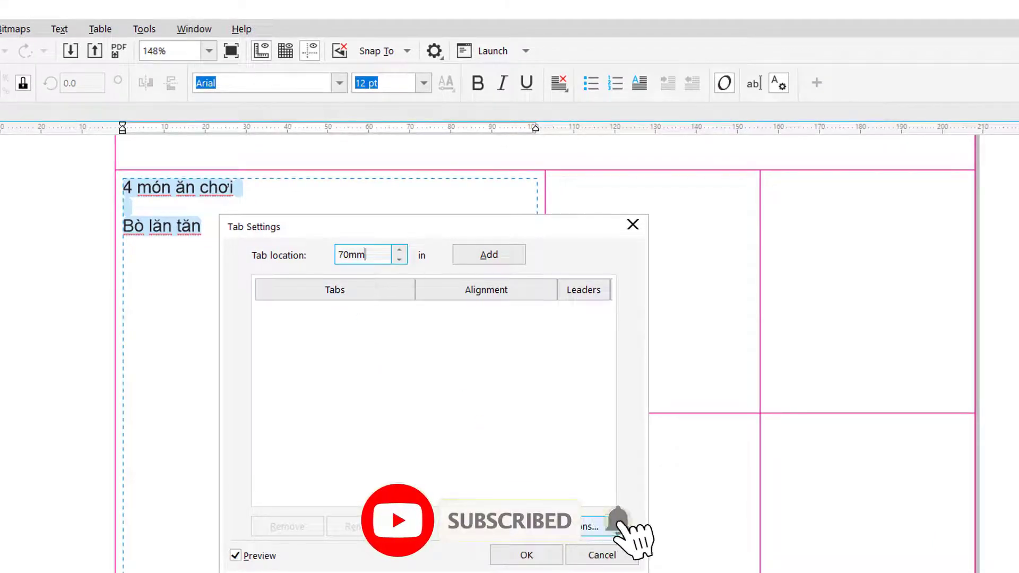
click(562, 528)
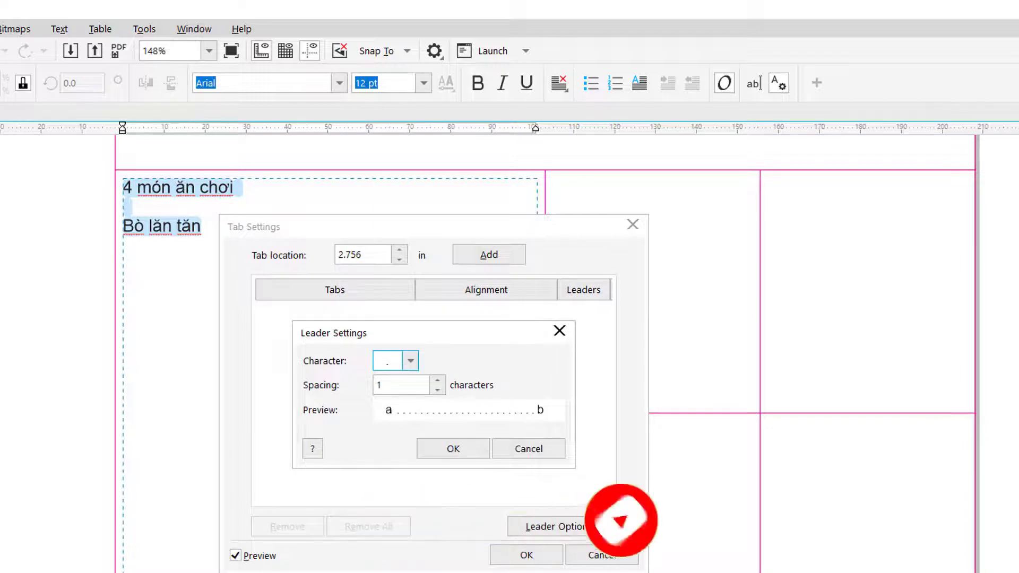
click(412, 360)
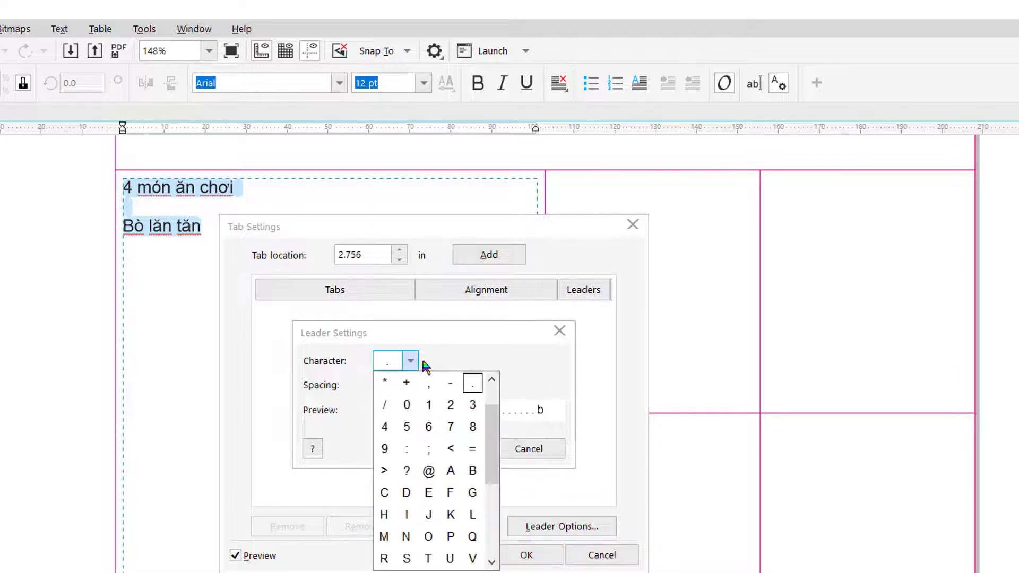
scroll(489, 417, up, 1)
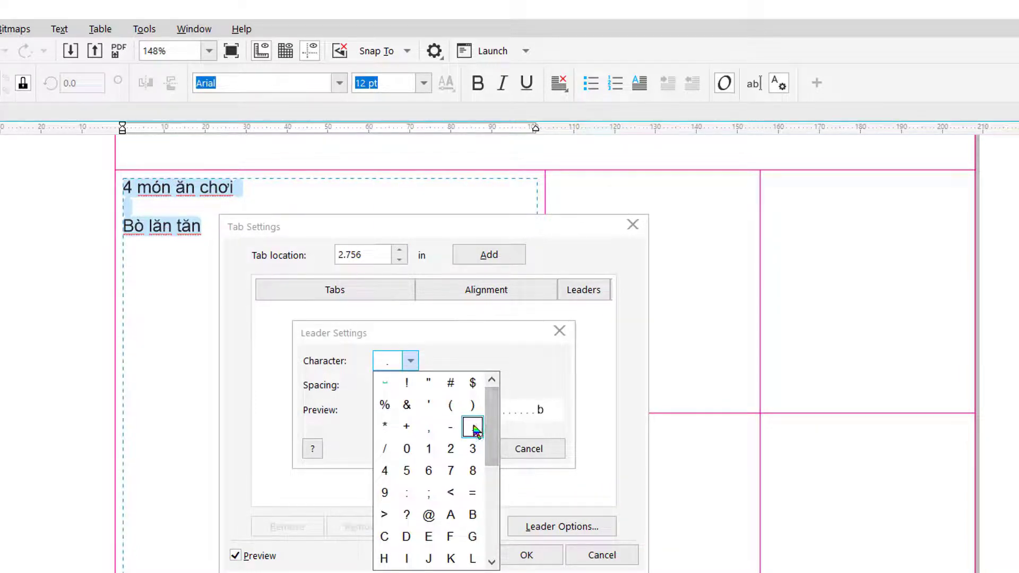
click(472, 426)
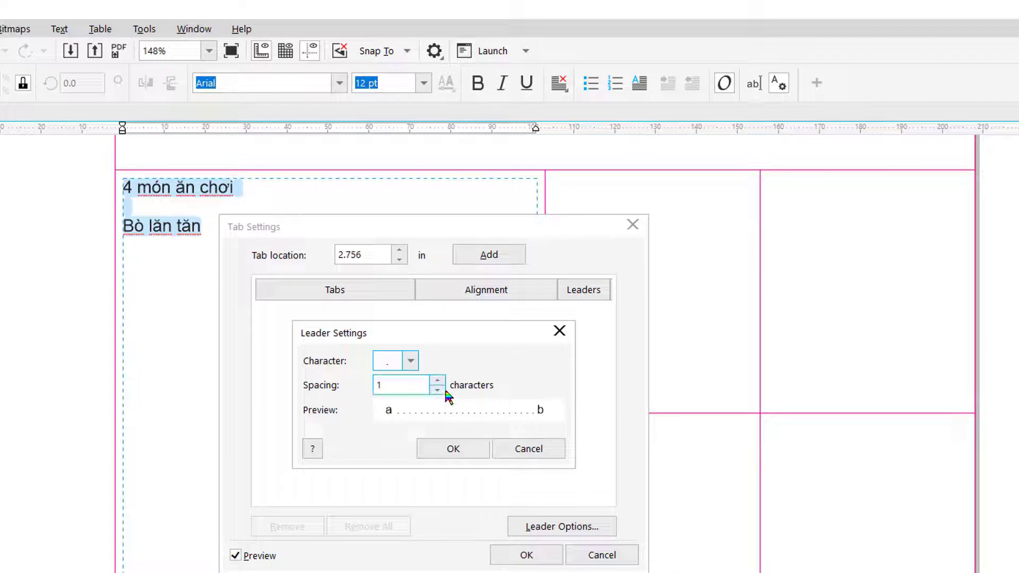
click(449, 448)
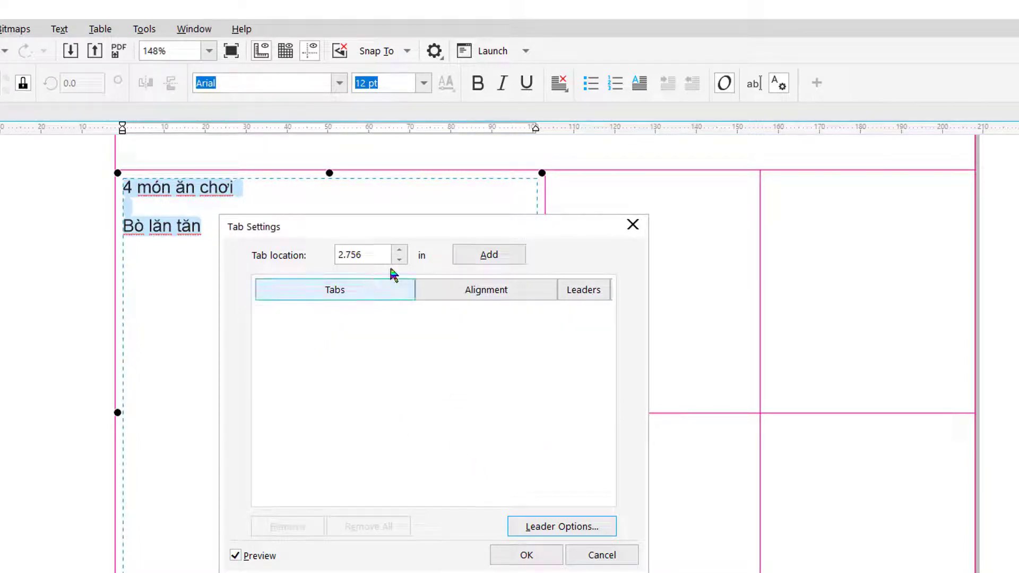
click(489, 257)
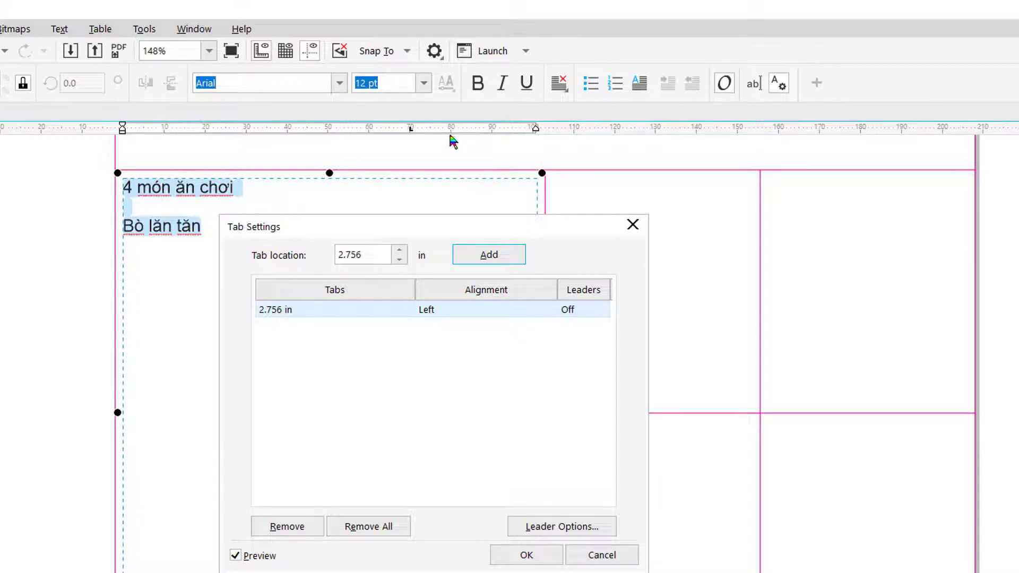
Step: Add a second tab stop 10 mm beyond the first, keeping the period leader character, and apply the tab settings
click(369, 255)
double_click(366, 255)
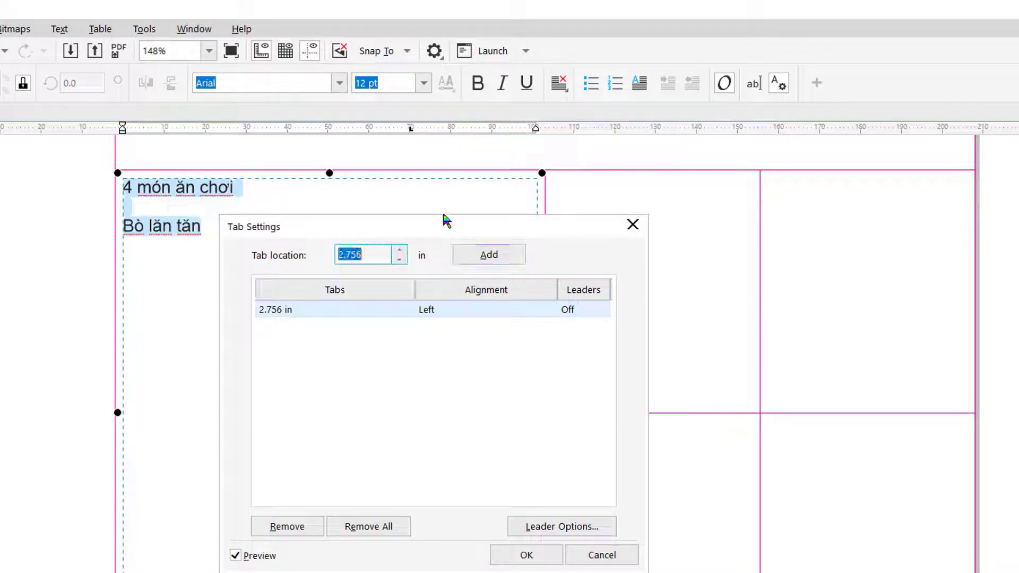
text(10mm)
click(542, 527)
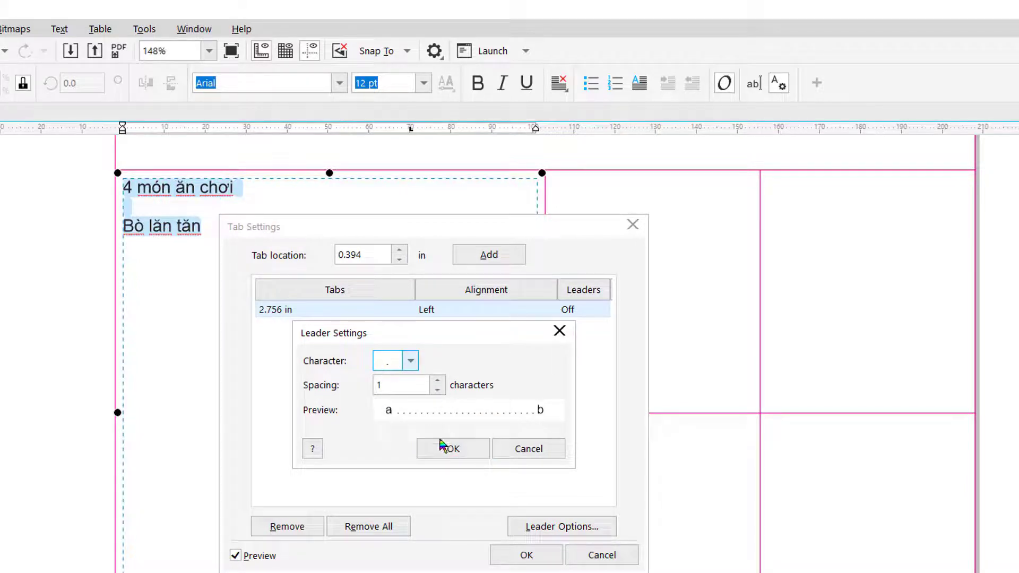
click(446, 450)
click(489, 263)
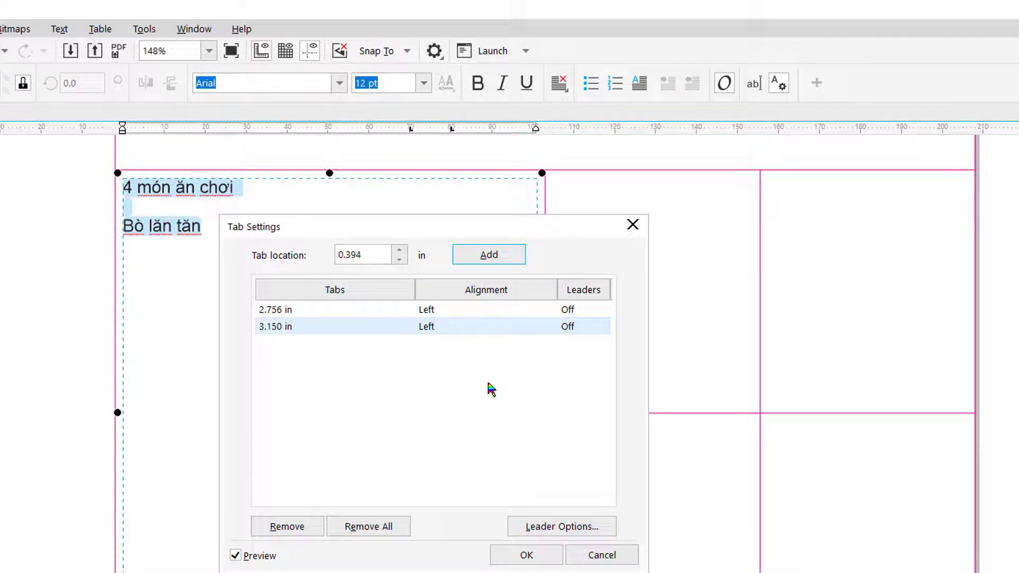
click(527, 555)
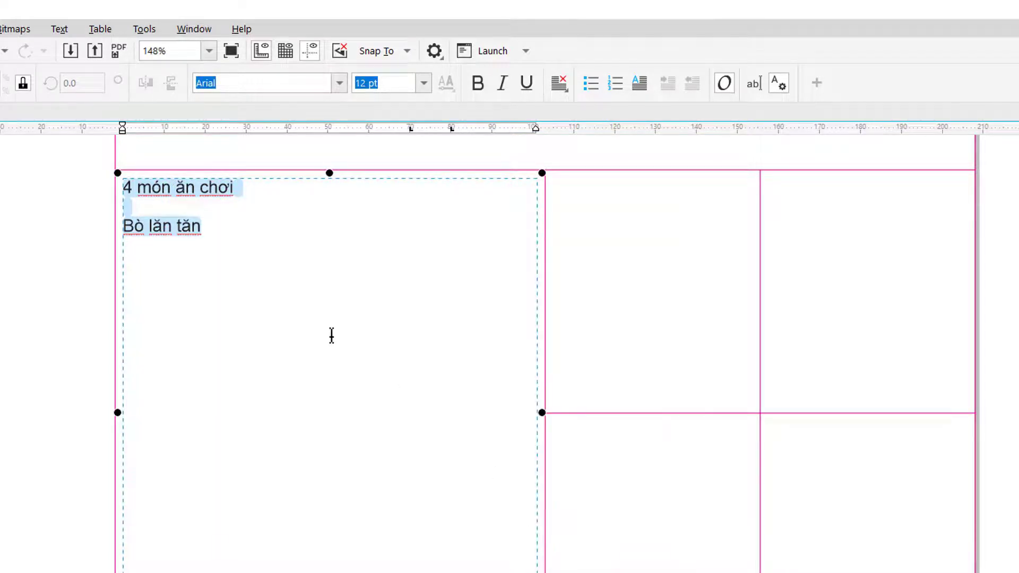
Step: Enter the price "80.000 đ" at the first tab stop after "Bò lăn tăn"
click(291, 235)
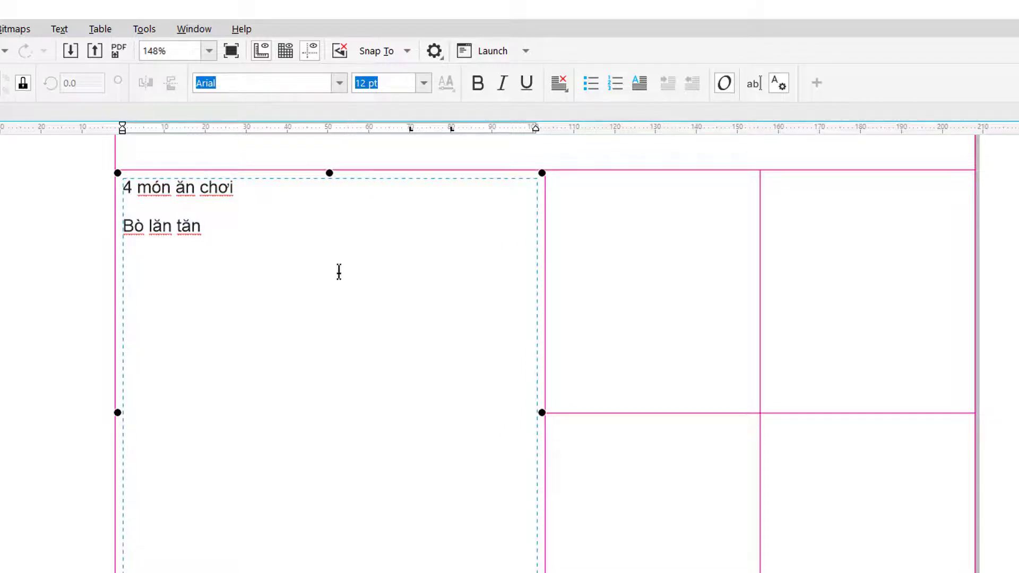
key(Tab)
text(80.)
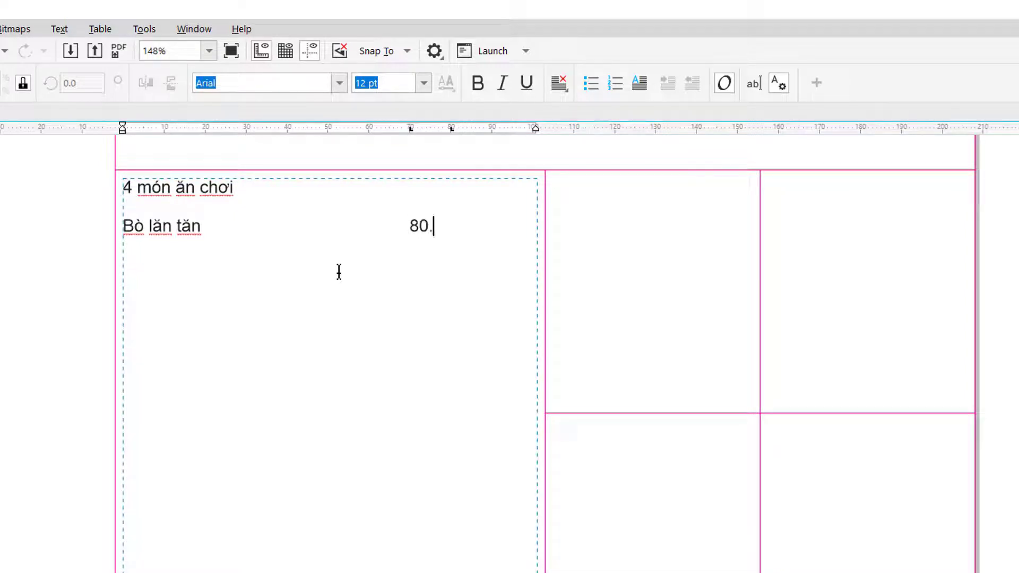
text(000 đ)
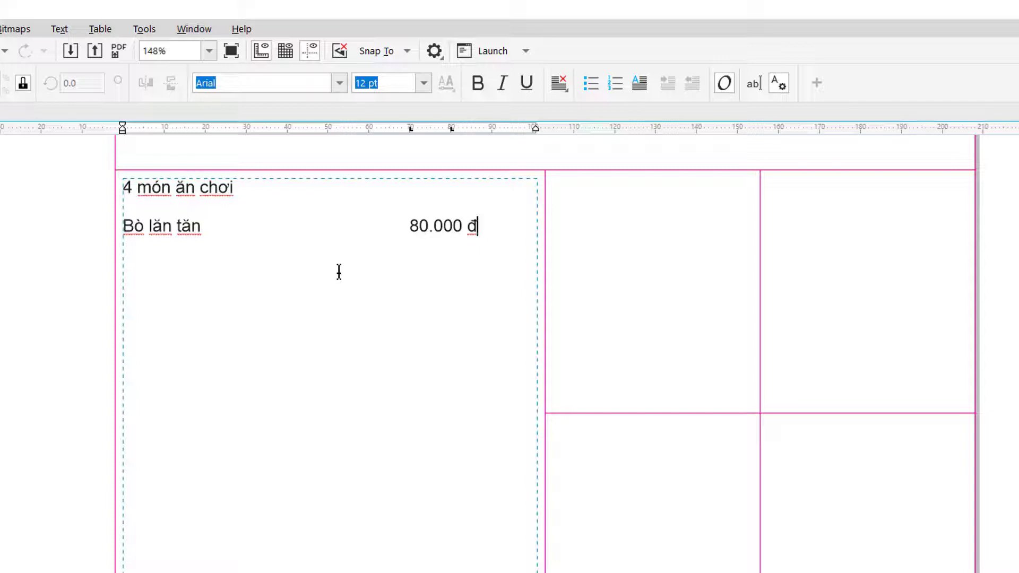
key(Escape)
Step: Reopen the tab settings for all the cell's text and set the first tab stop's alignment to Right
click(413, 227)
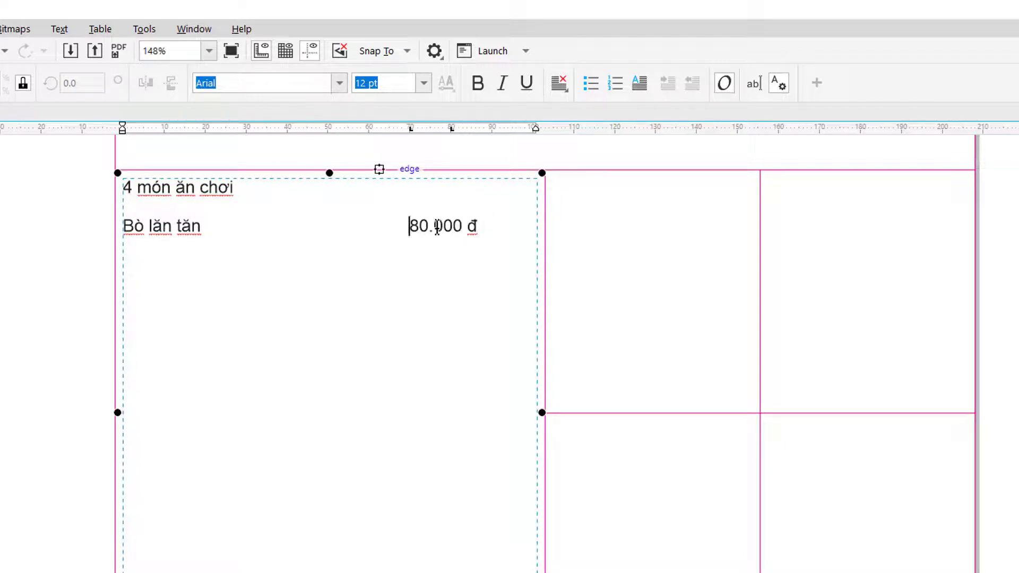
key(ctrl+a)
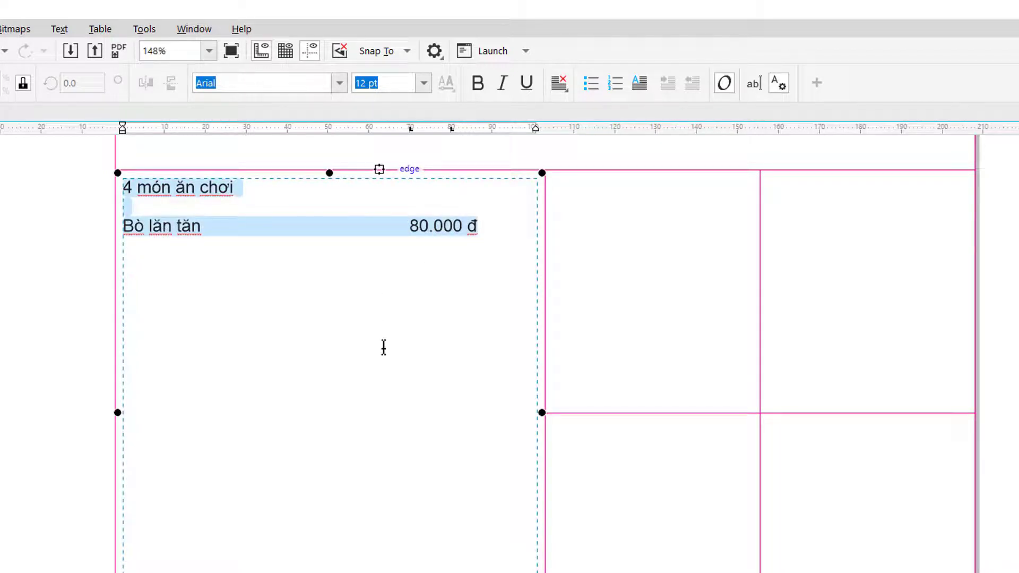
click(66, 31)
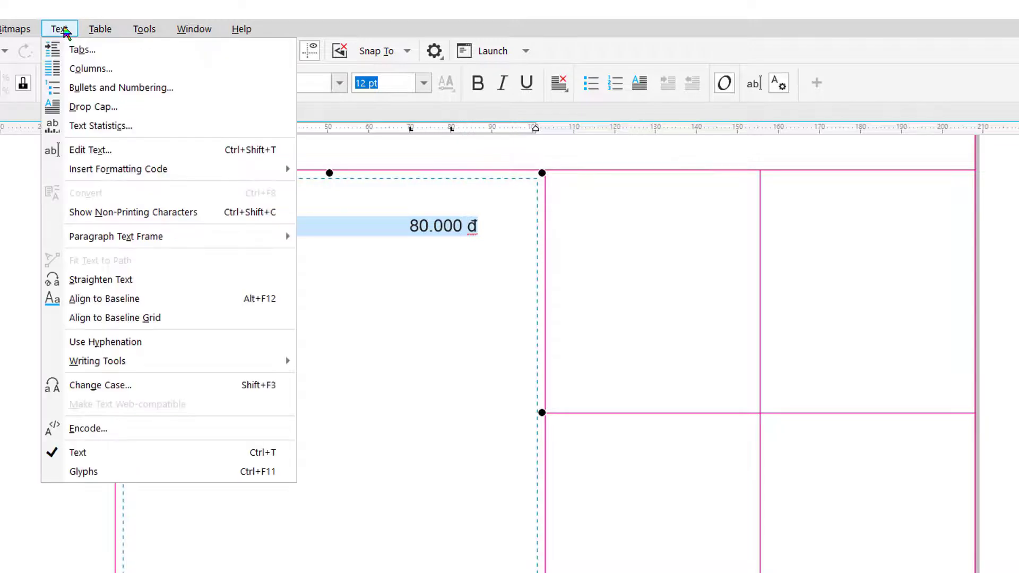
click(79, 49)
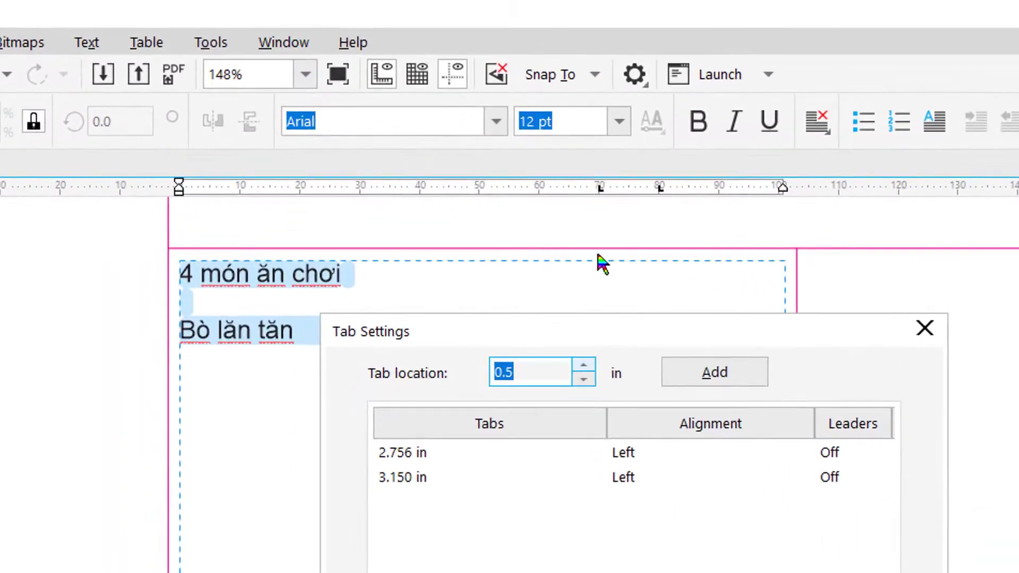
click(779, 454)
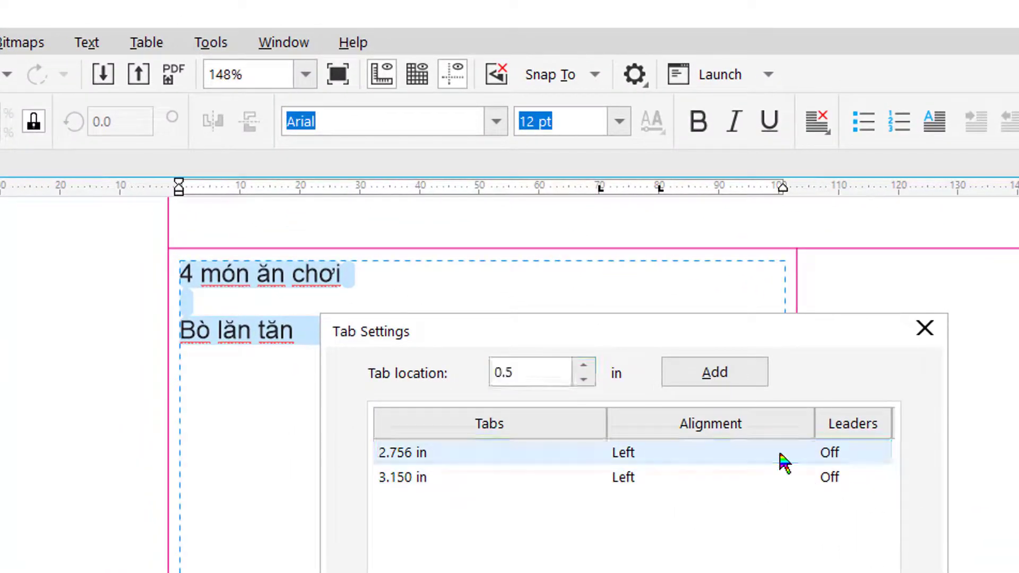
click(804, 457)
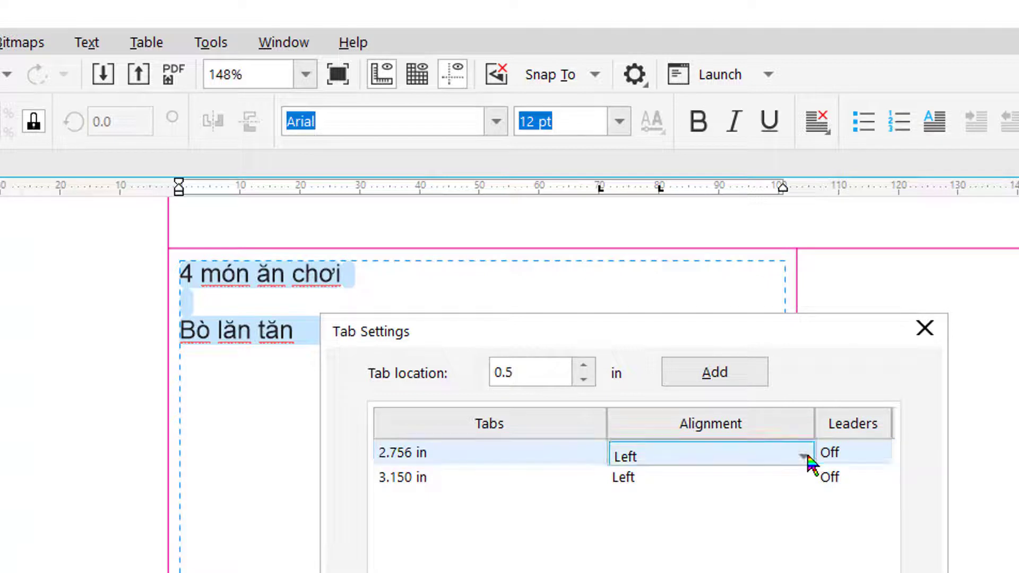
click(805, 460)
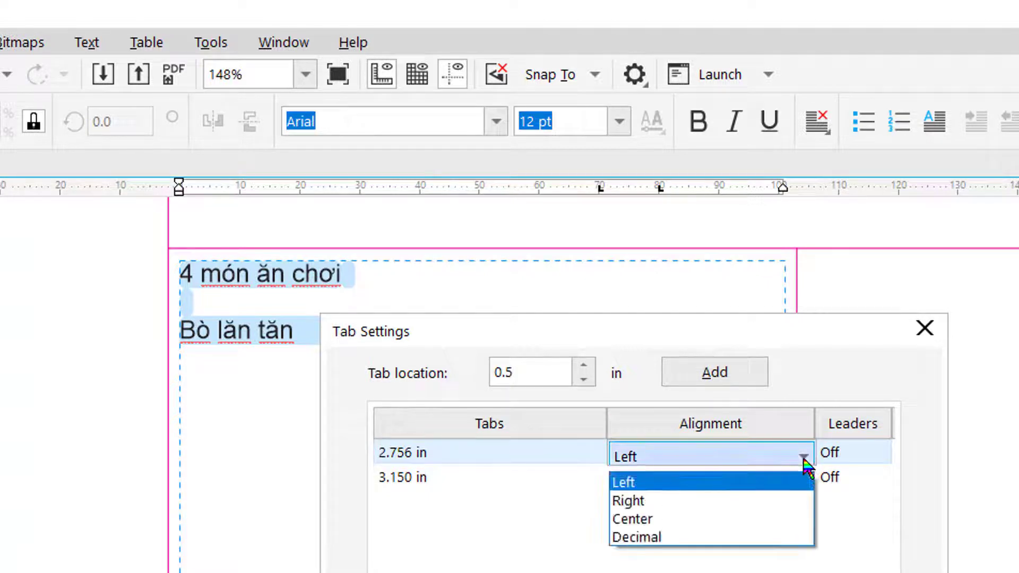
click(677, 505)
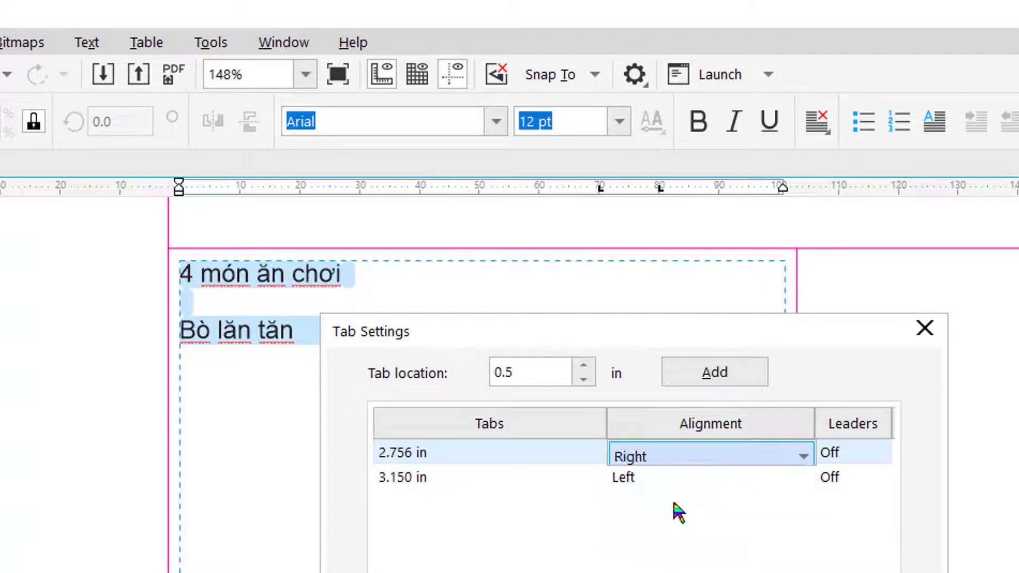
Step: Turn on leaders for the first tab stop and apply the tab settings
click(865, 450)
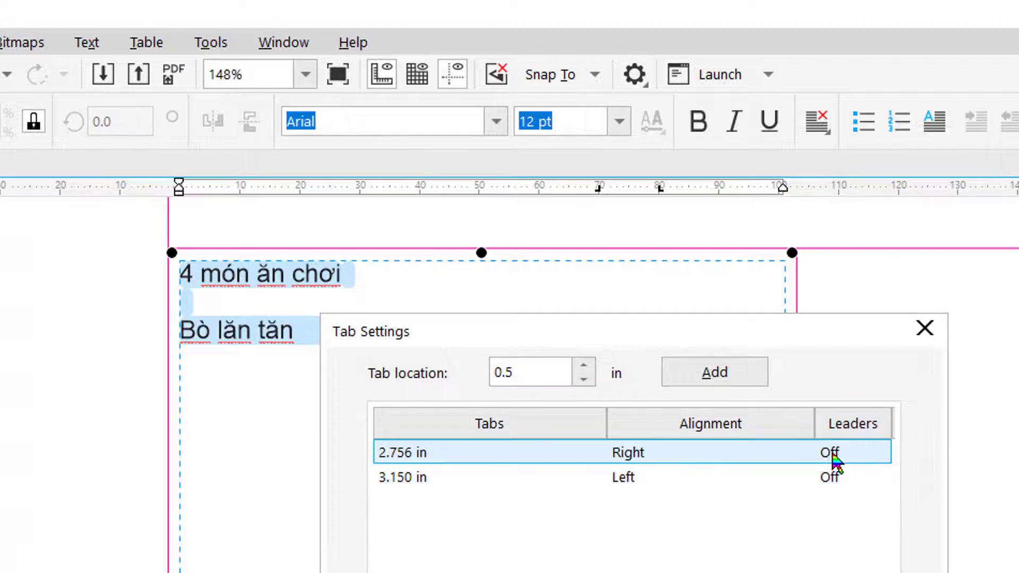
click(883, 463)
click(854, 502)
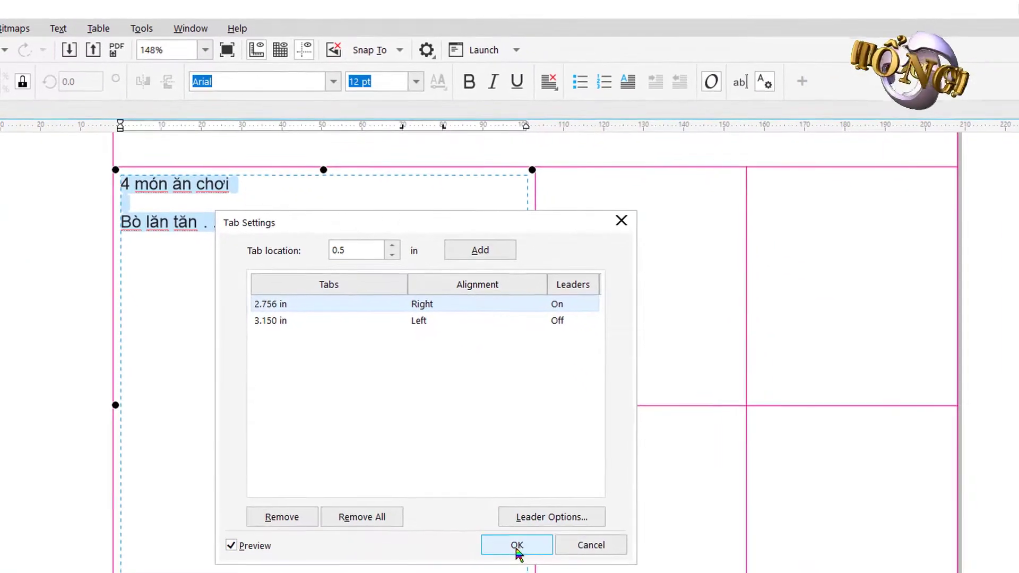
click(519, 548)
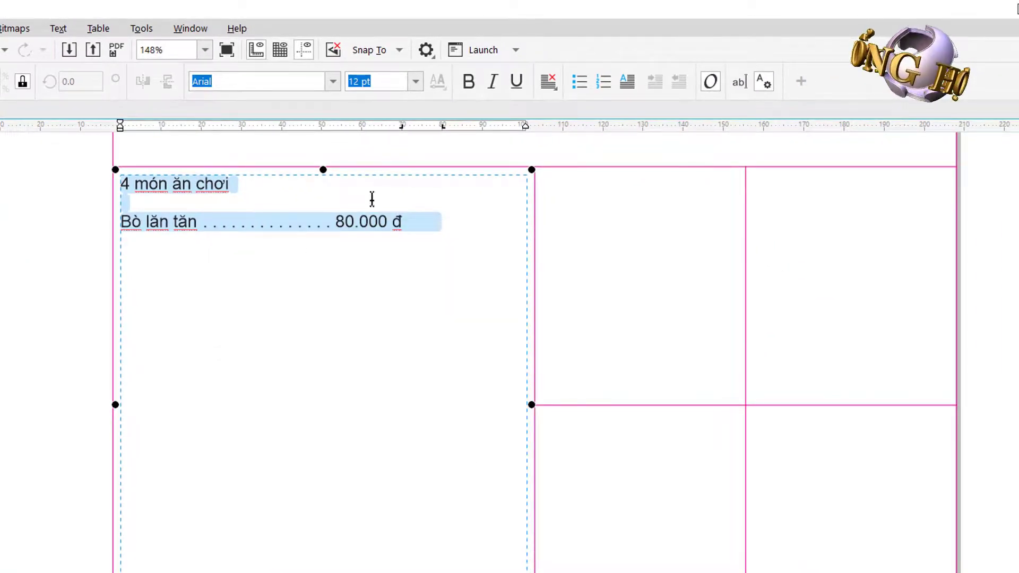
Step: Enter "1 dĩa" at the second tab stop, after the price on the "Bò lăn tăn" line
click(411, 221)
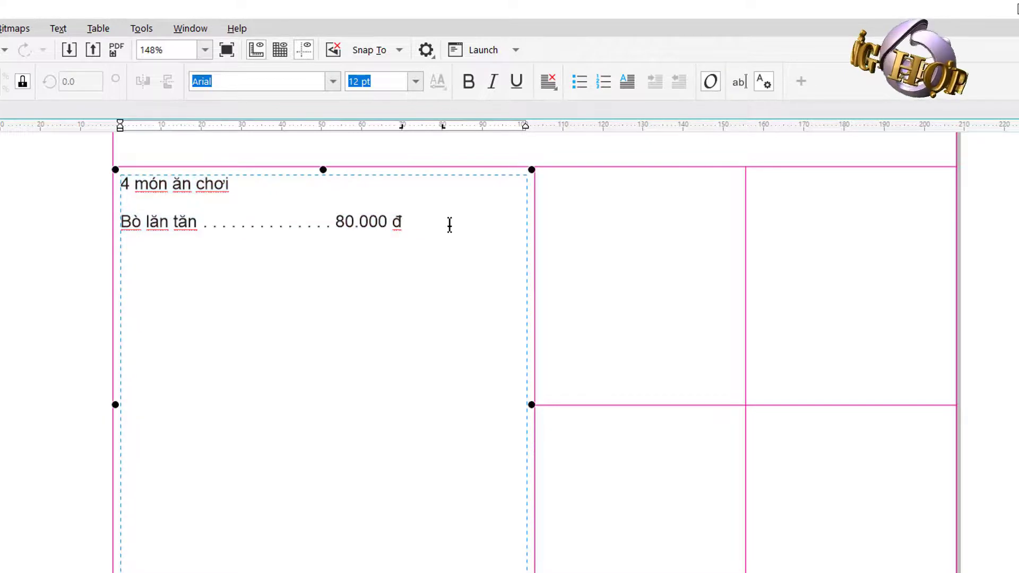
key(Tab)
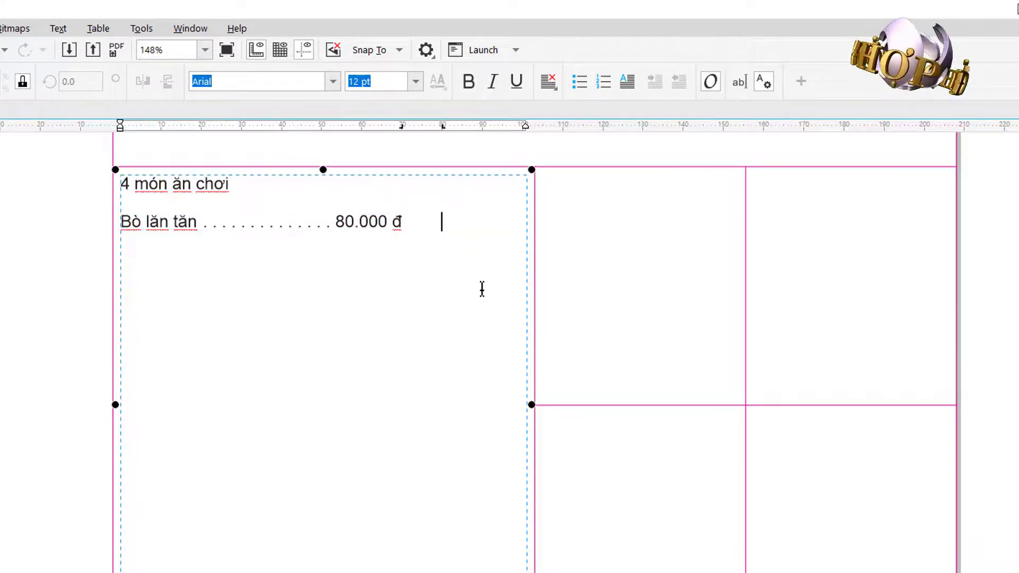
text(1 dĩa)
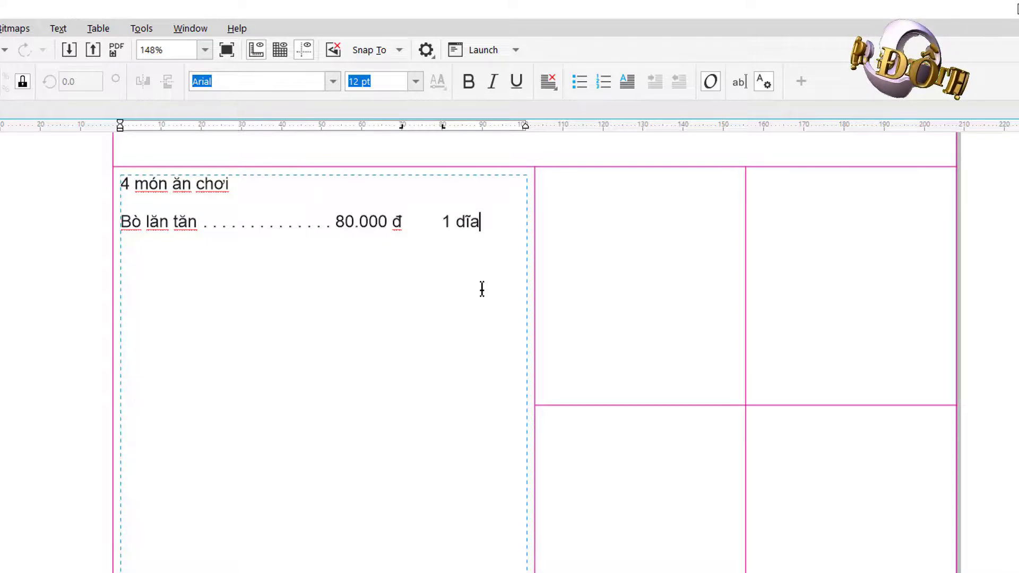
Step: Review the second tab stop's alignment and leader options in the tab settings for all the cell's text
key(Return)
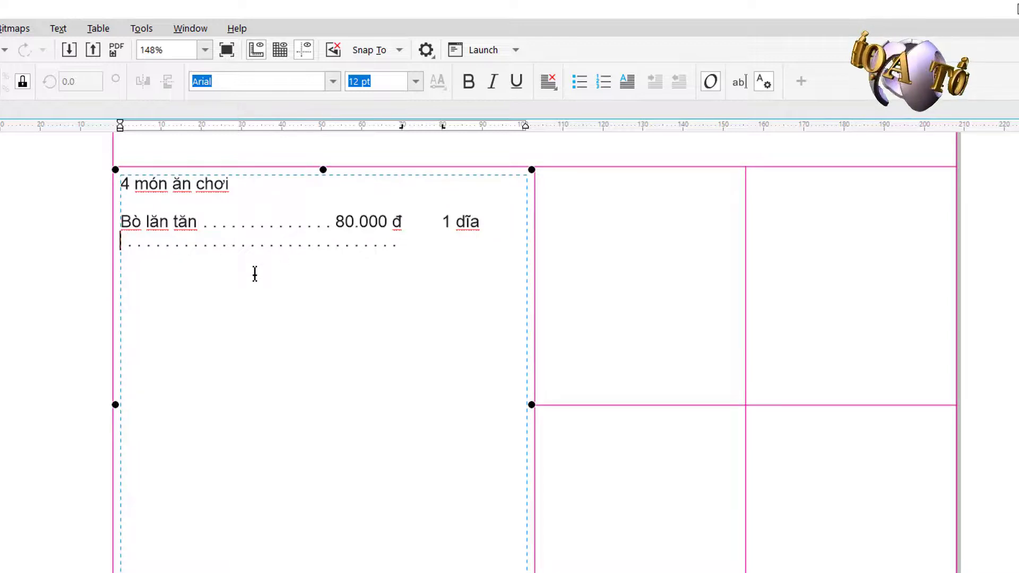
key(ctrl+a)
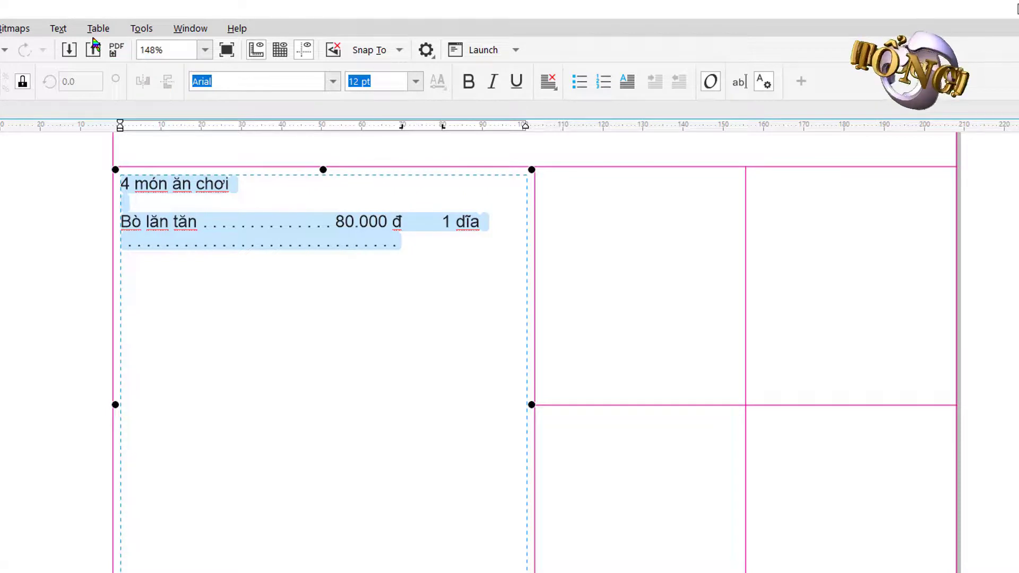
click(59, 29)
click(80, 47)
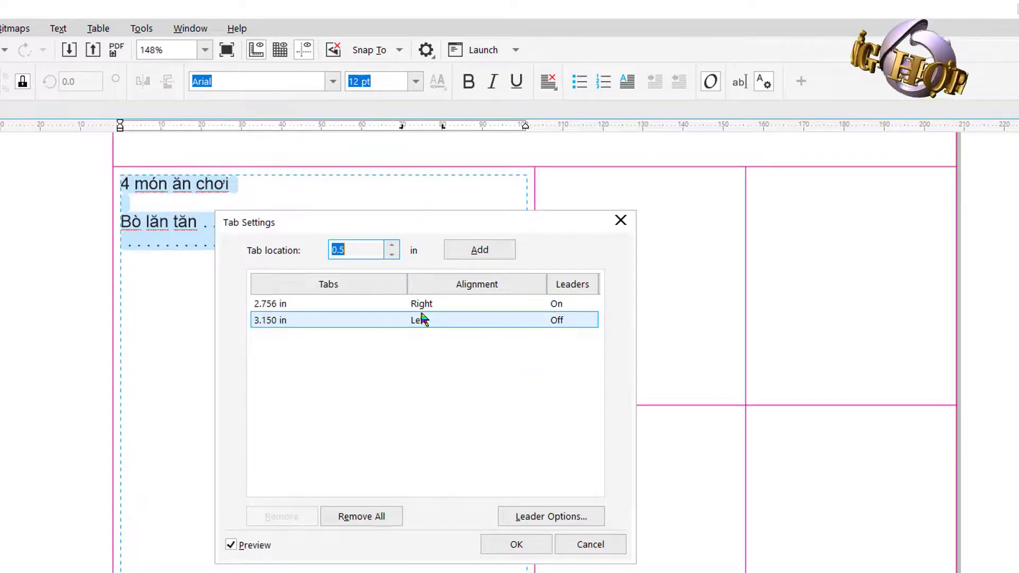
click(426, 323)
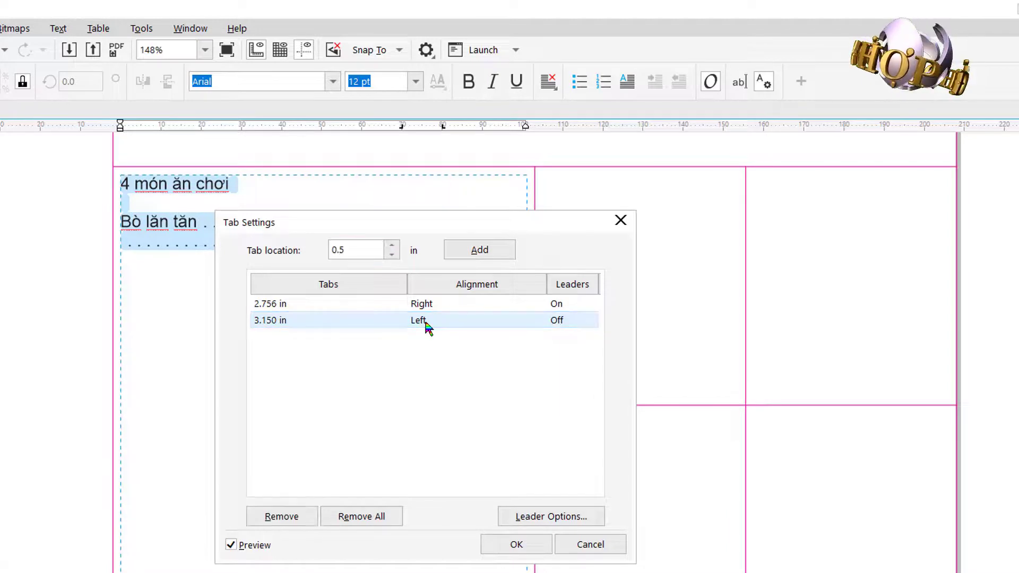
click(535, 519)
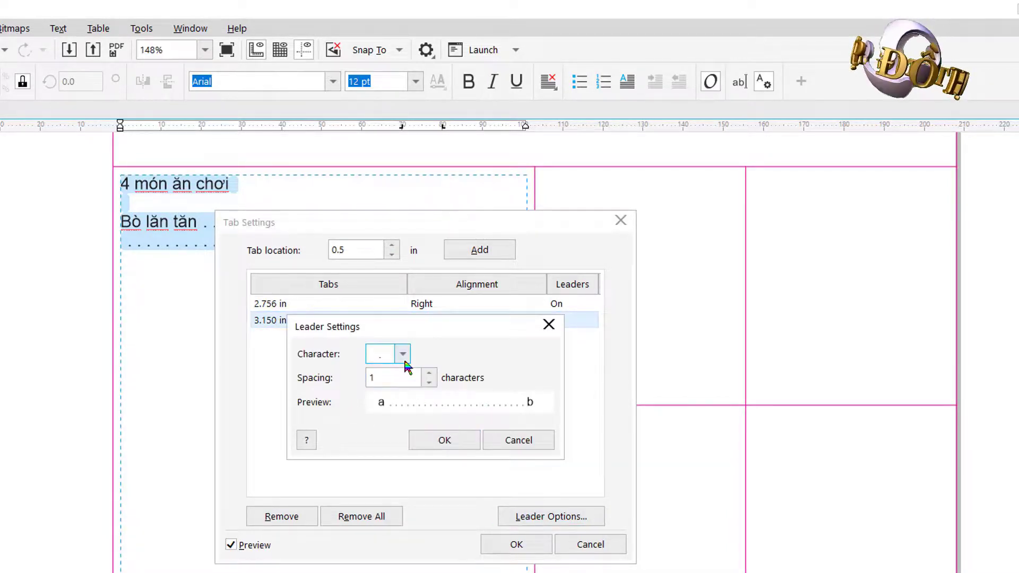
click(520, 441)
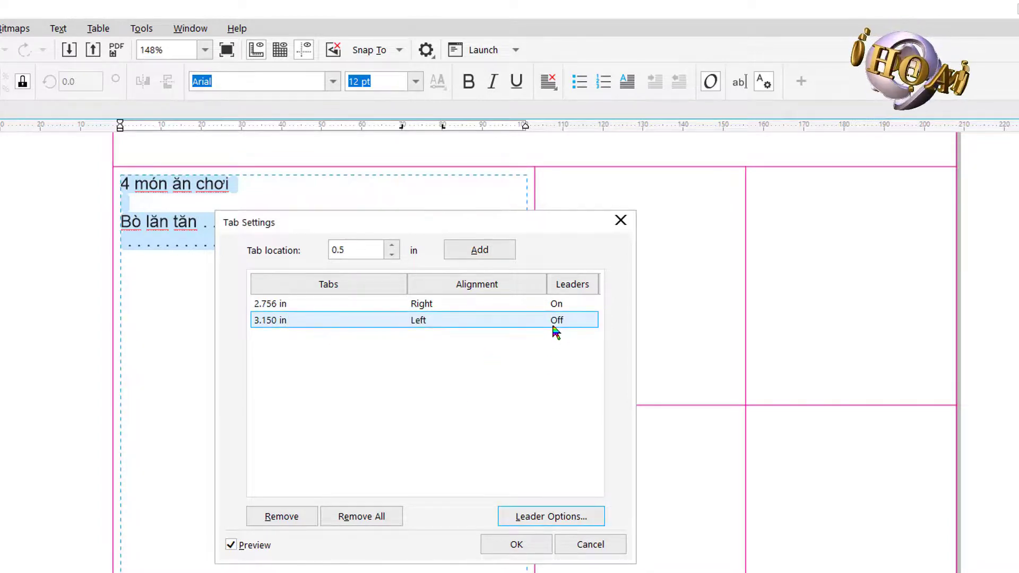
click(559, 305)
click(437, 320)
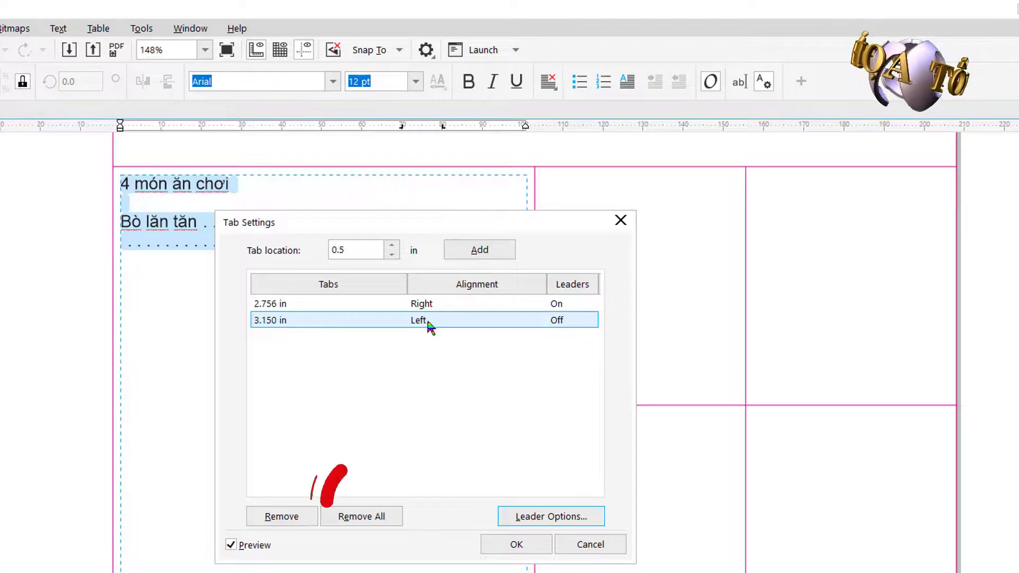
click(523, 544)
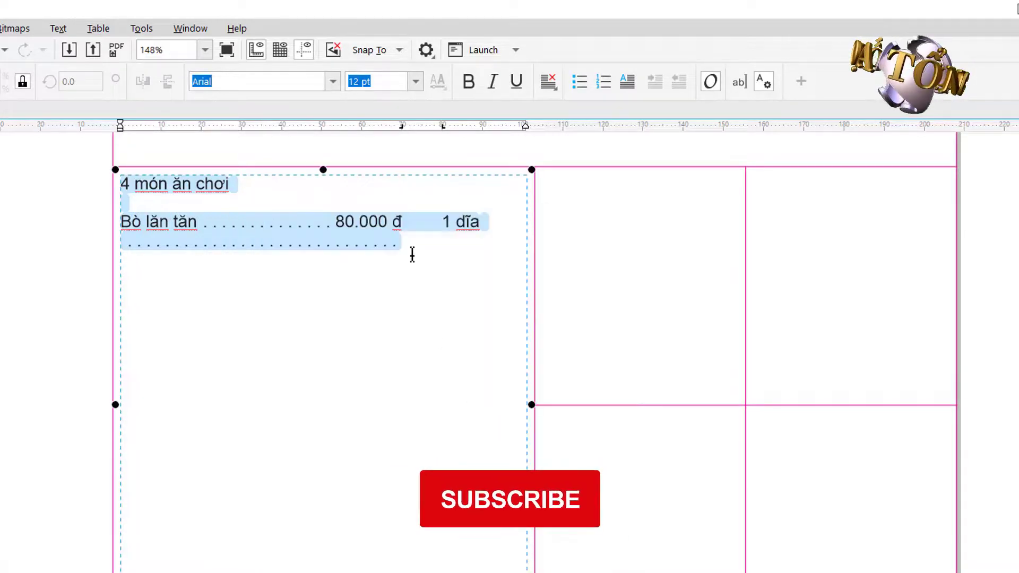
Step: Remove the stray leader line below "Bò lăn tăn" and restore that dish's portion as "1 dĩa"
click(413, 253)
key(BackSpace)
key(BackSpace)
key(BackSpace)
key(BackSpace)
key(BackSpace)
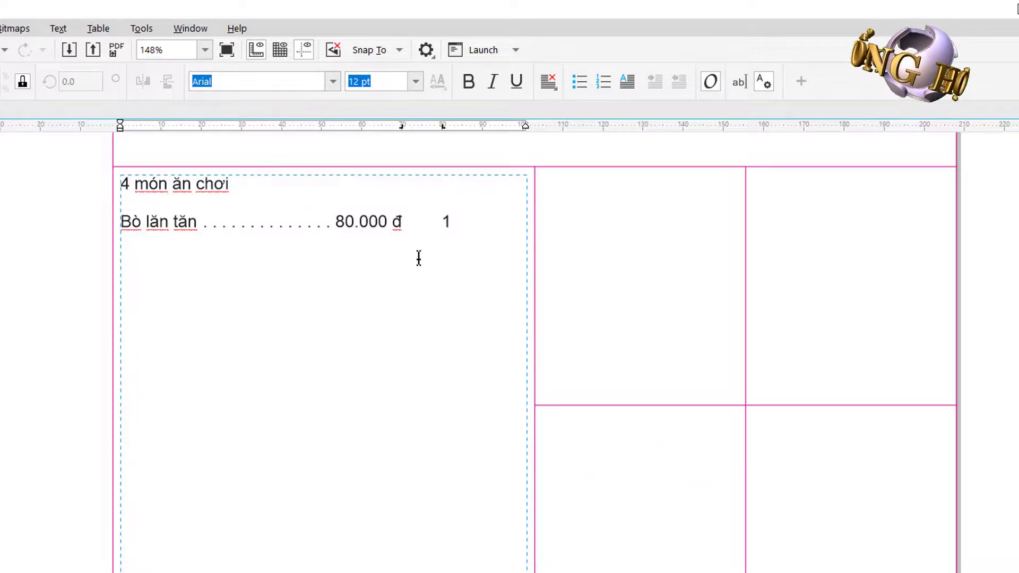
text(dĩa)
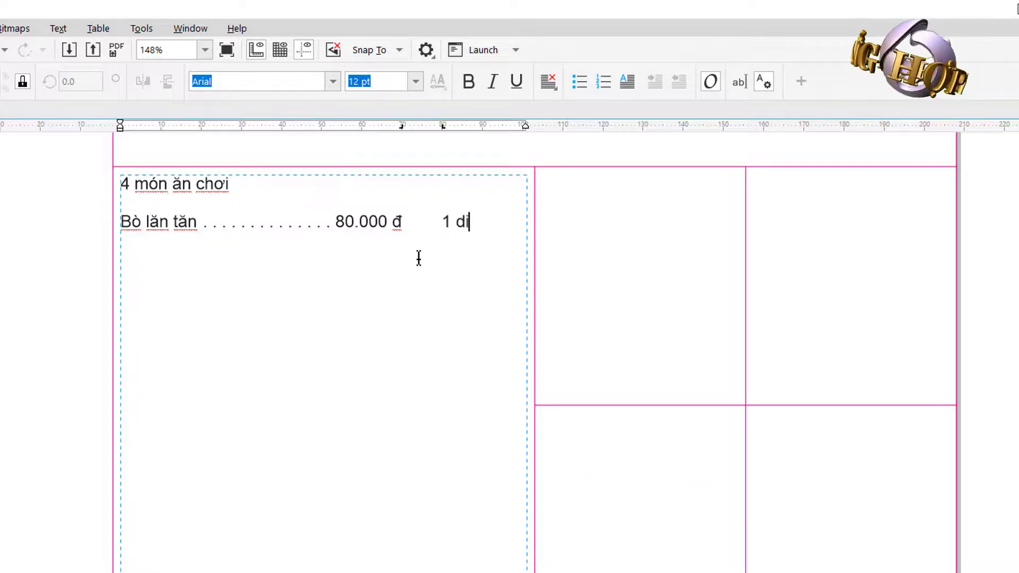
Step: Add the dish line "Dê xối xả" with the price "100.000 đ" and portion "1 dĩa" aligned at the two tab stops
key(Return)
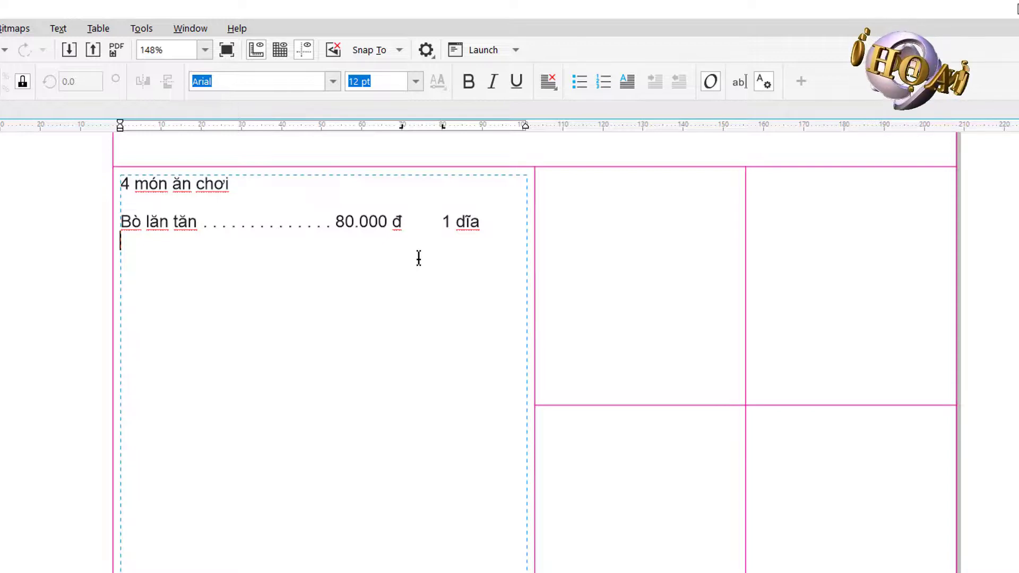
text(Dê )
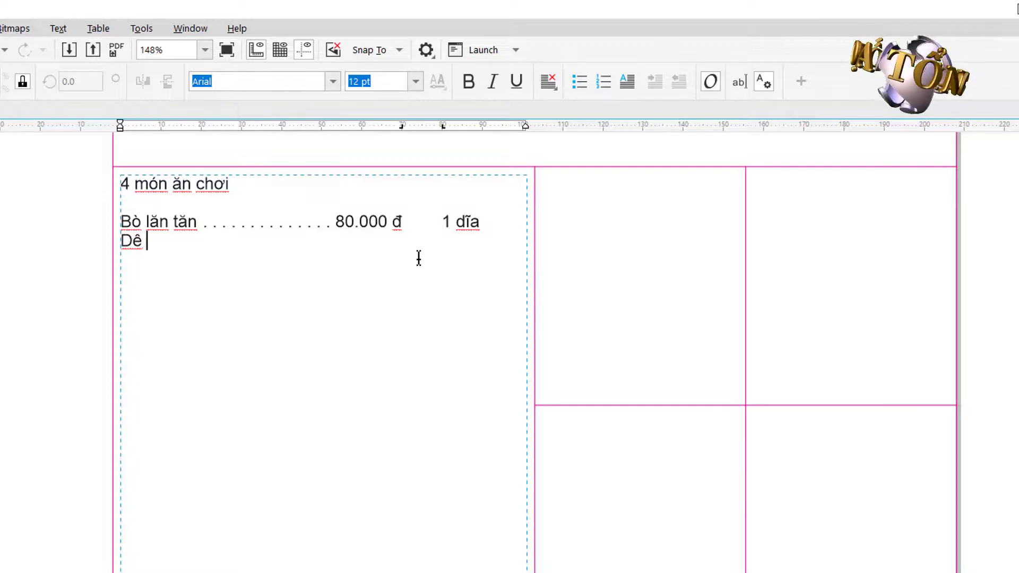
text(xối xả . . . . . . . . . . . . . . . . . . . . . .)
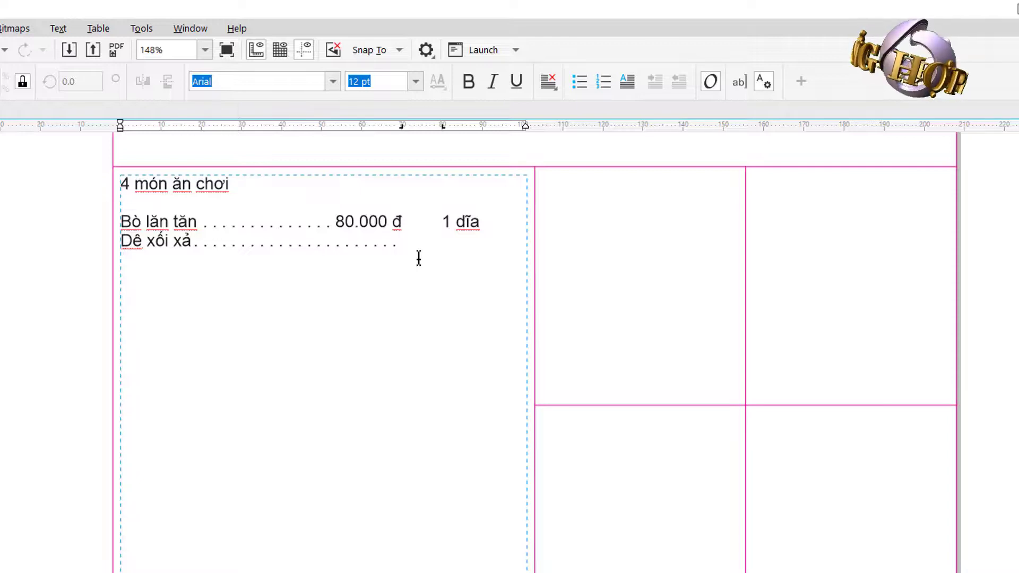
click(416, 246)
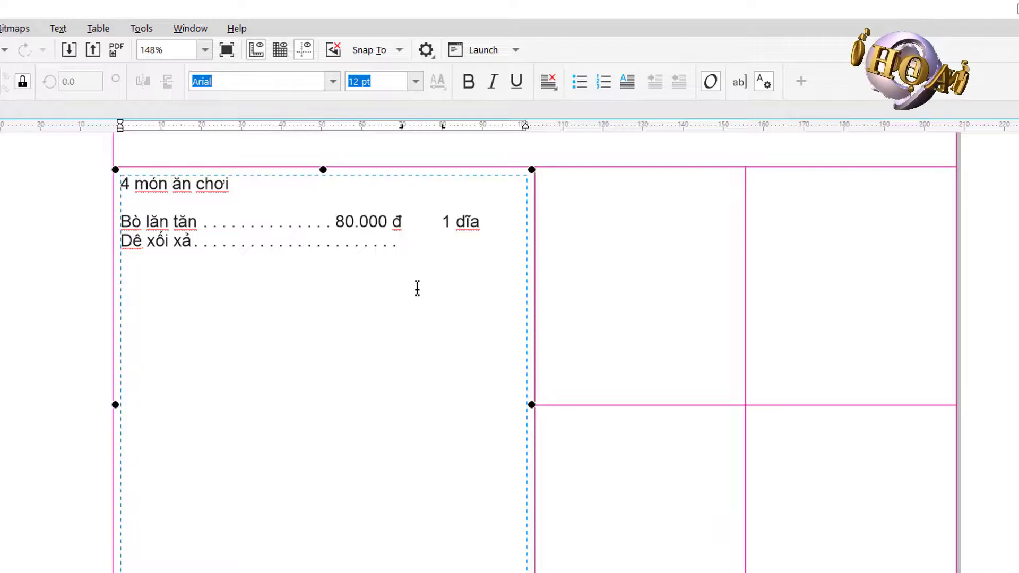
text(10)
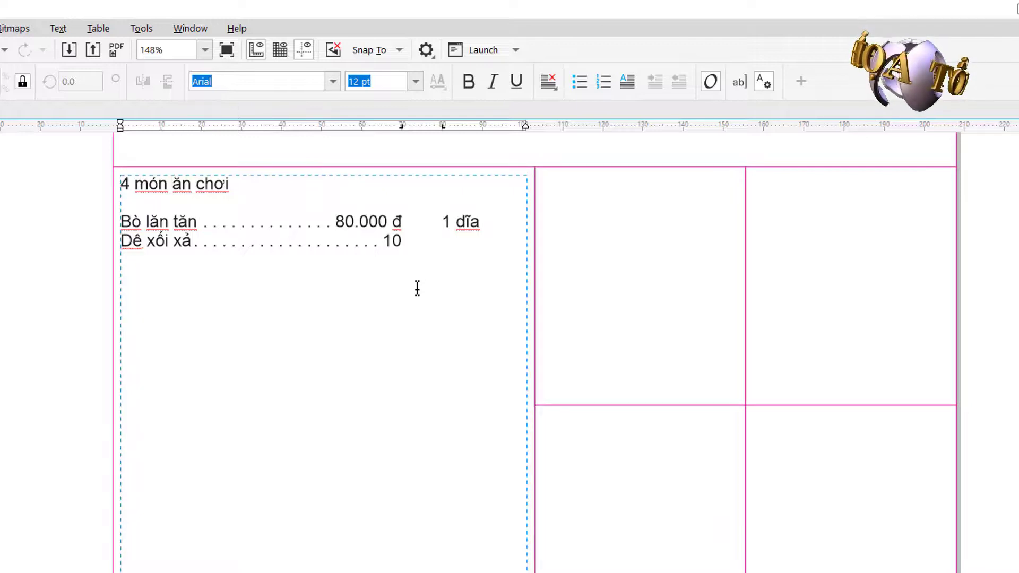
text(0.000)
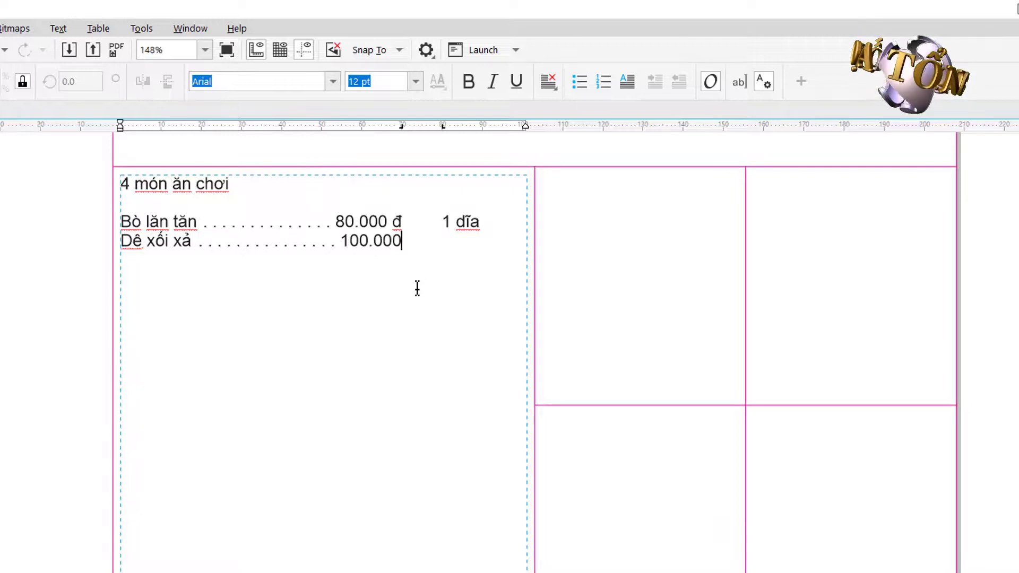
text( đ)
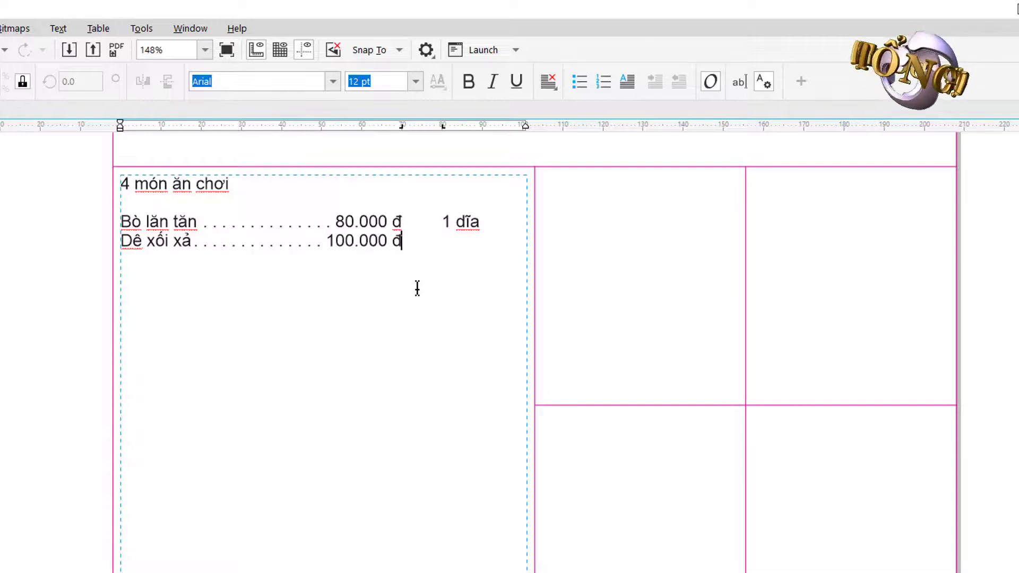
key(Tab)
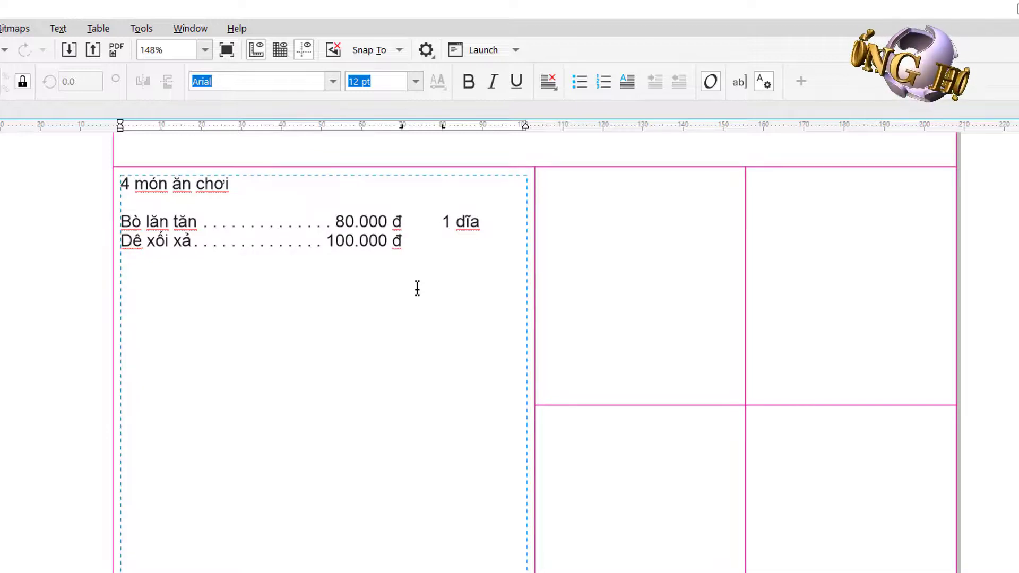
text(1 dĩa)
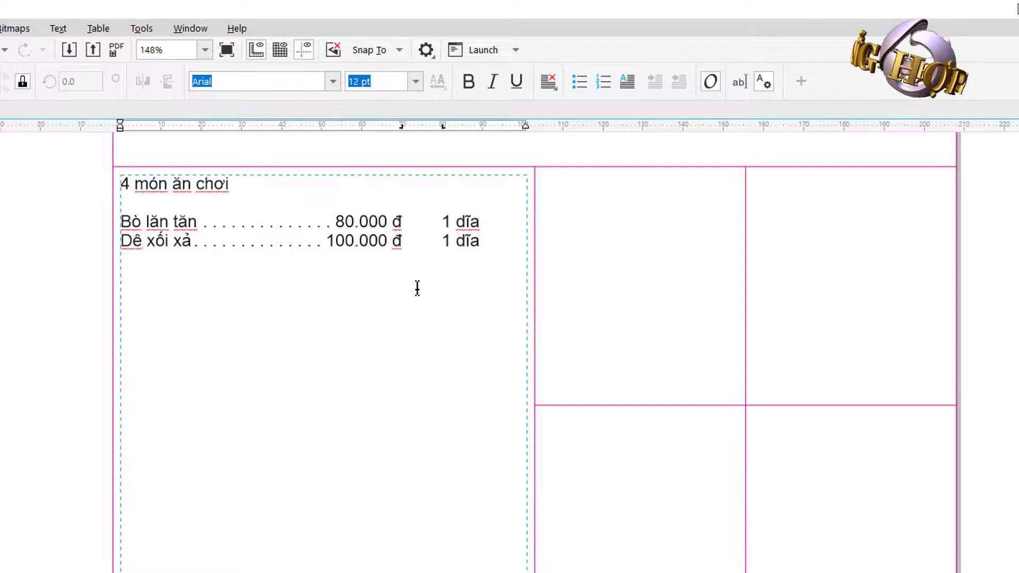
Step: Add the dish line "Gà tiềm thủy đĩnh" with the price "80.000 đ" and portion "1 con" aligned at the two tab stops
key(Return)
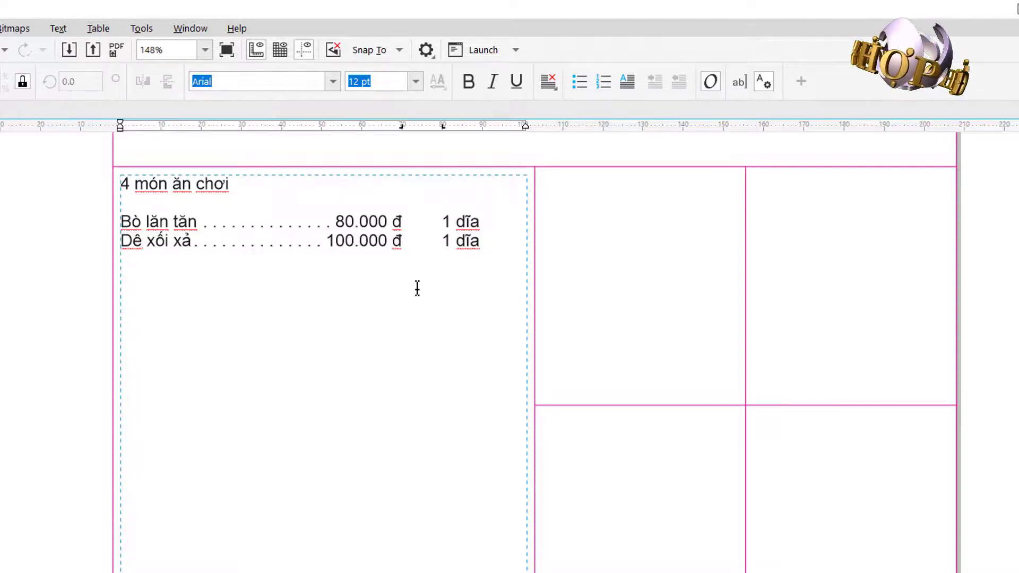
text(Gà)
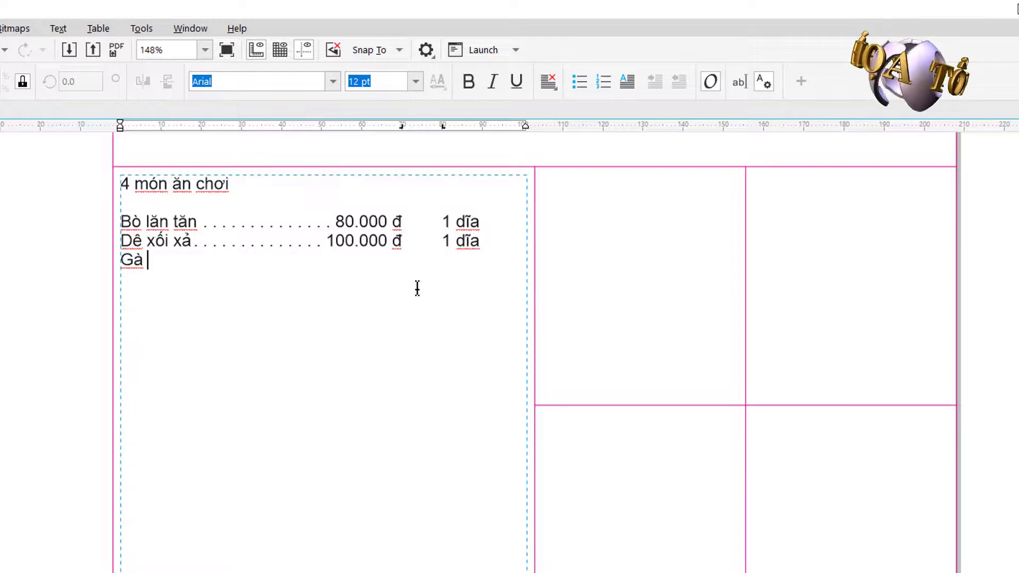
text(tiem )
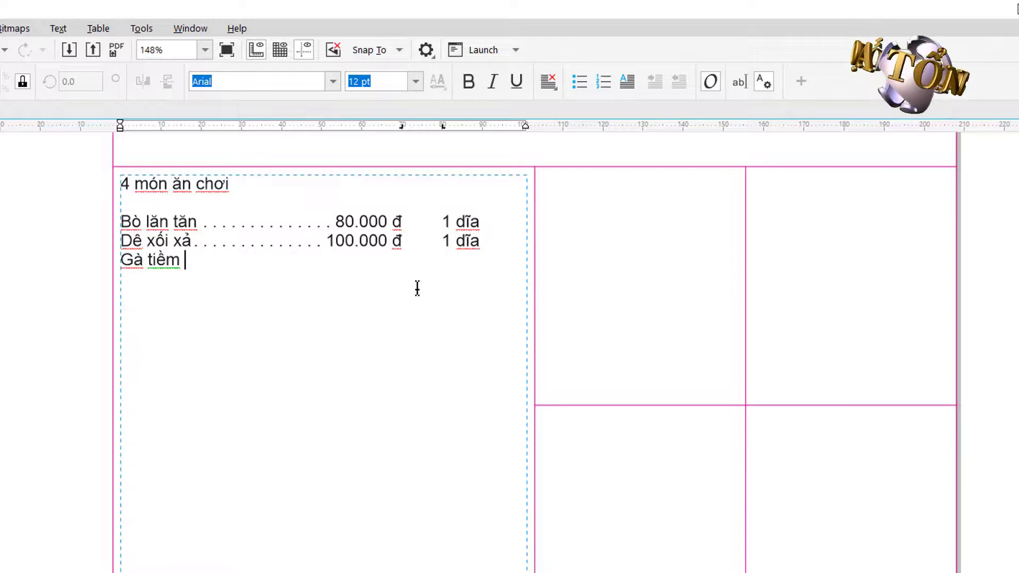
text(thủy đĩnh)
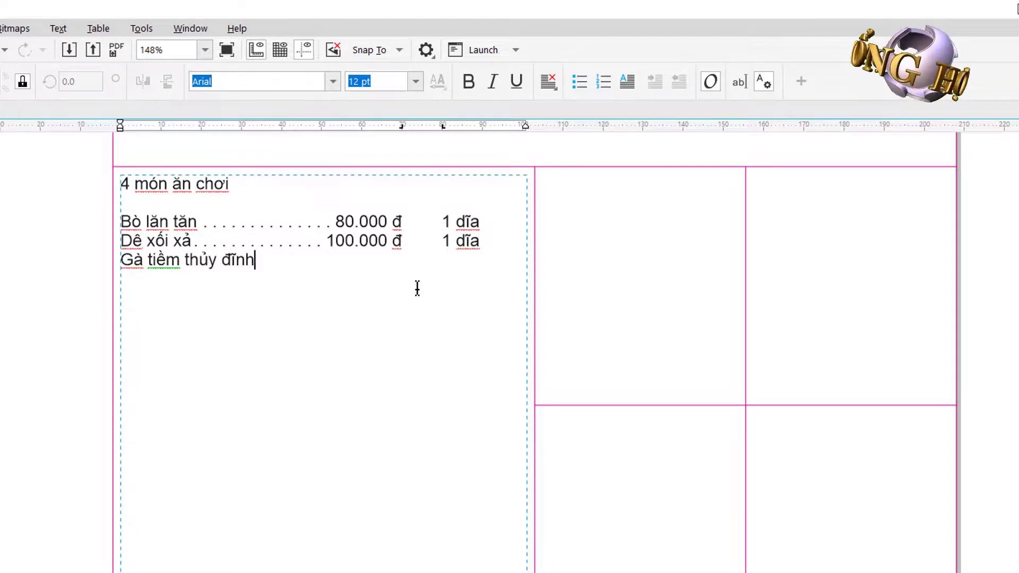
key(Tab)
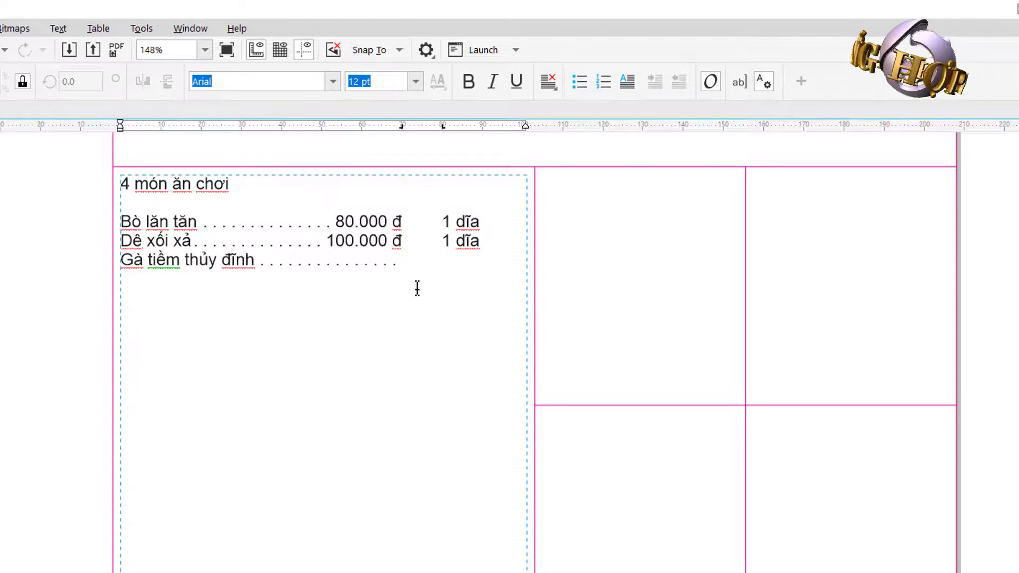
text(80.00)
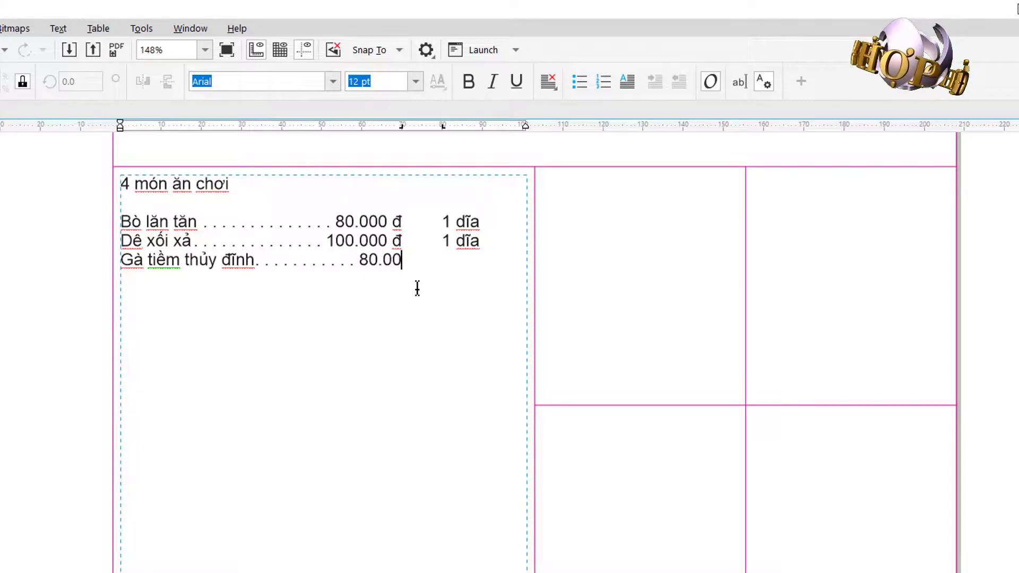
text(0 đ)
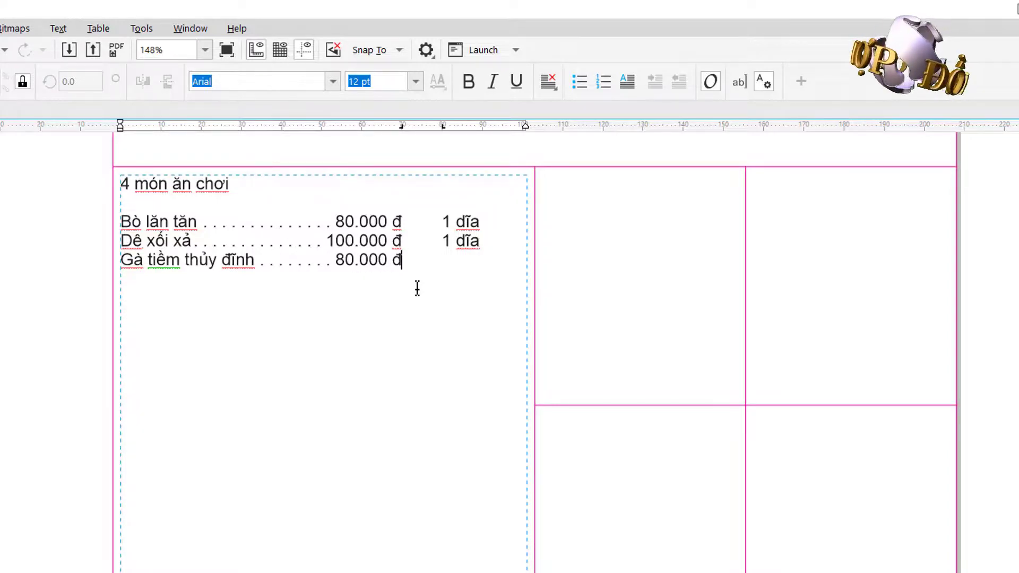
key(Tab)
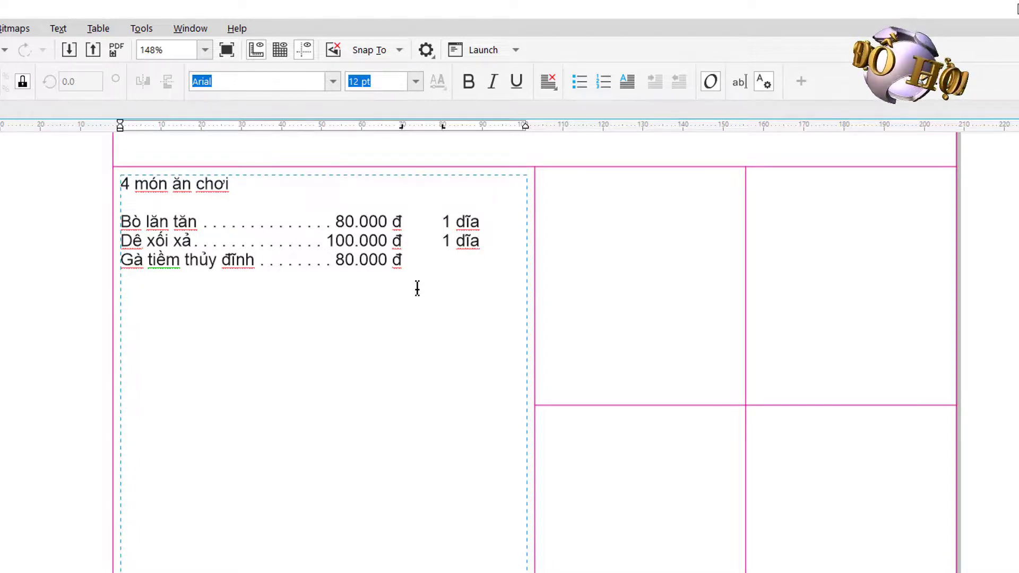
text(1 con)
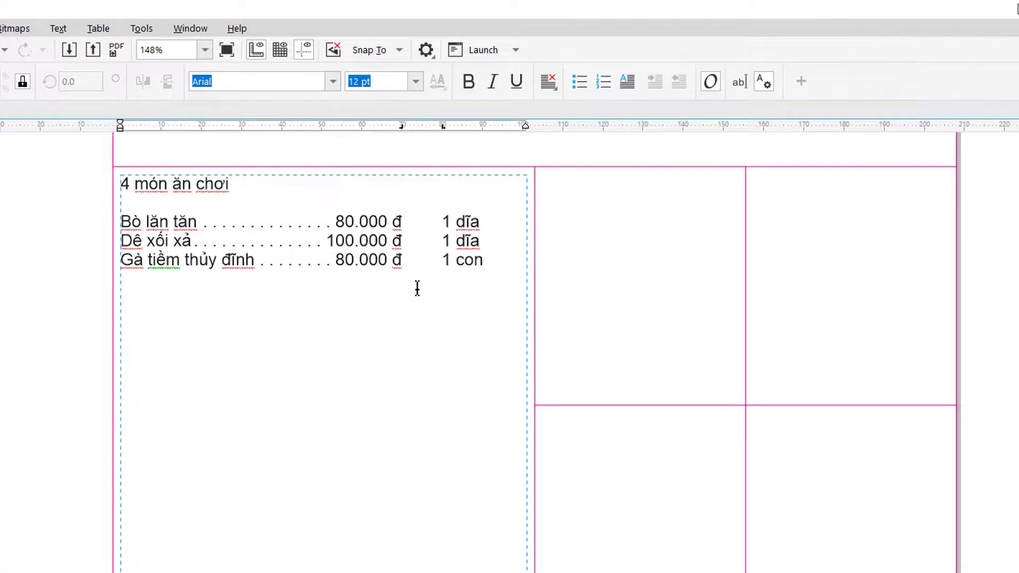
Step: Add the dish line "Ếch vượt rào" below the others with the price "80.000 đ" at the first tab stop
text(Êch vượt)
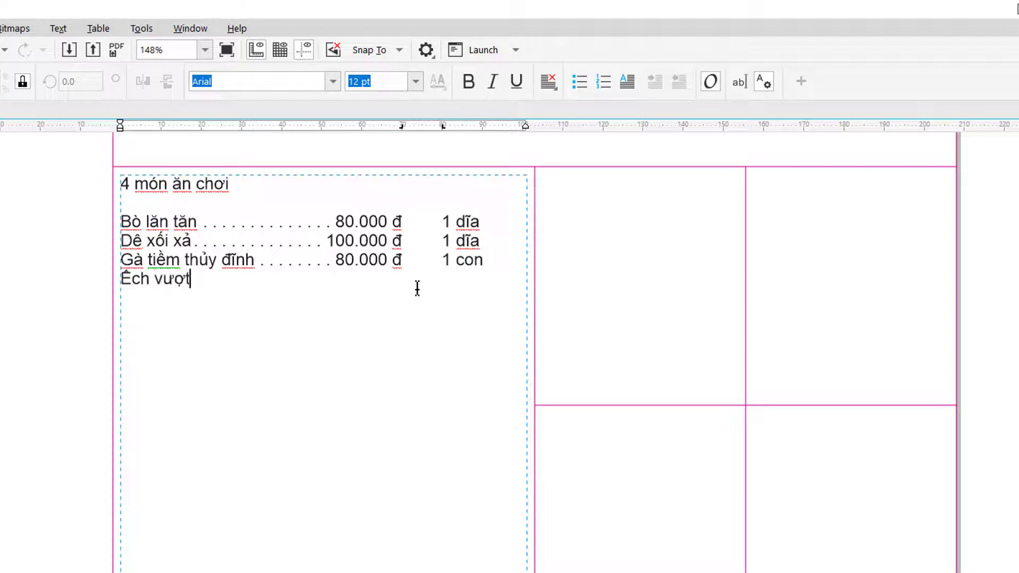
text( rafo)
key(Tab)
text(80.0)
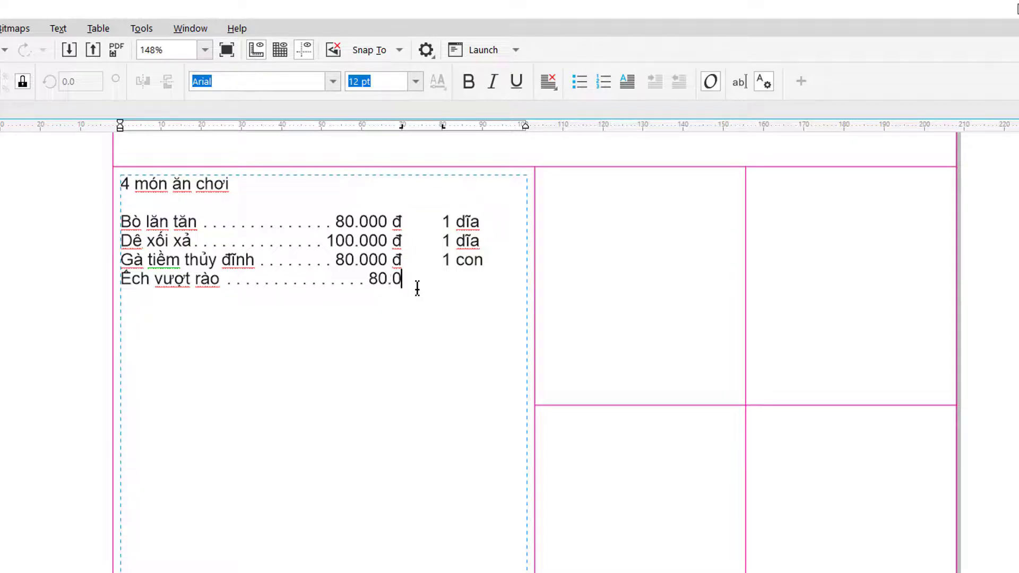
text(00 d)
text( 1 d)
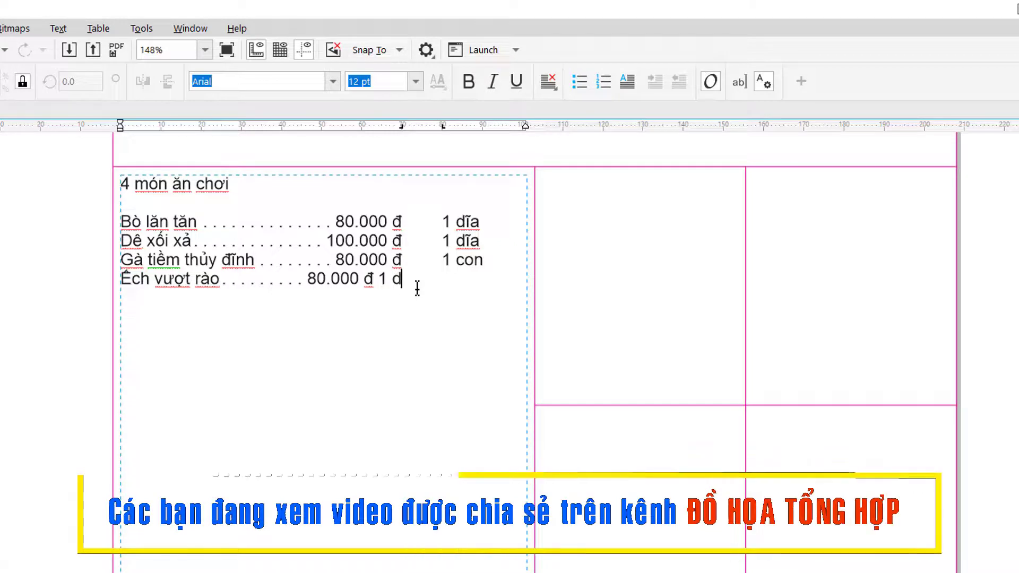
text(ĩa)
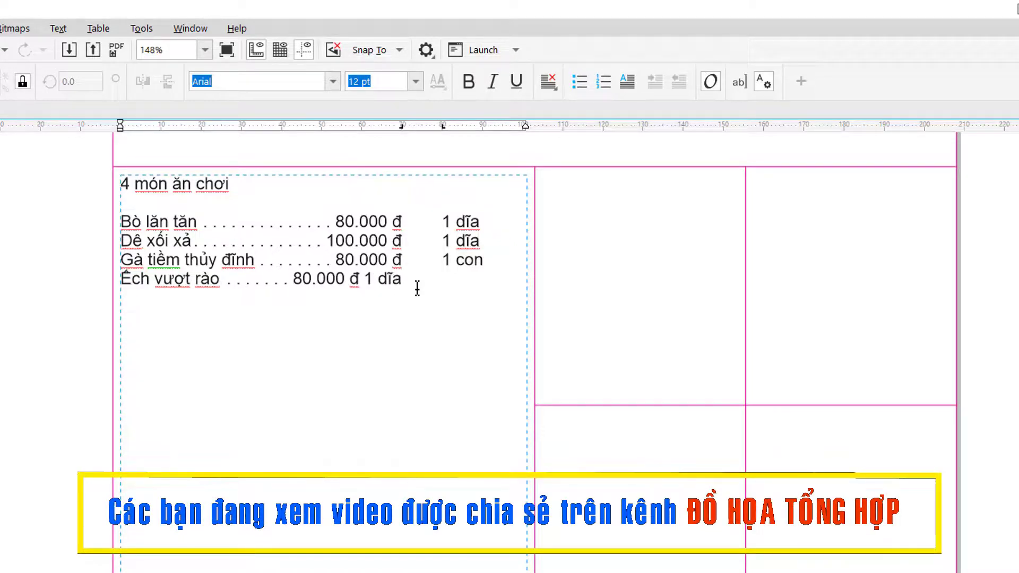
key(BackSpace)
key(BackSpace)
key(BackSpace)
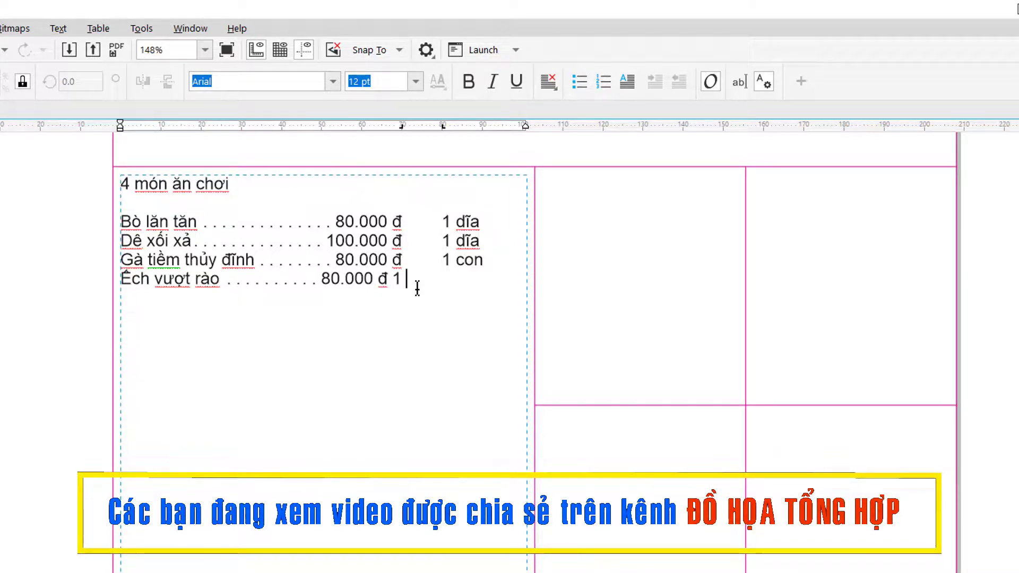
key(BackSpace)
key(BackSpace)
Step: Complete the "Ếch vượt rào" line with the portion "1 dĩa" aligned at the second tab stop and leave text editing
key(Tab)
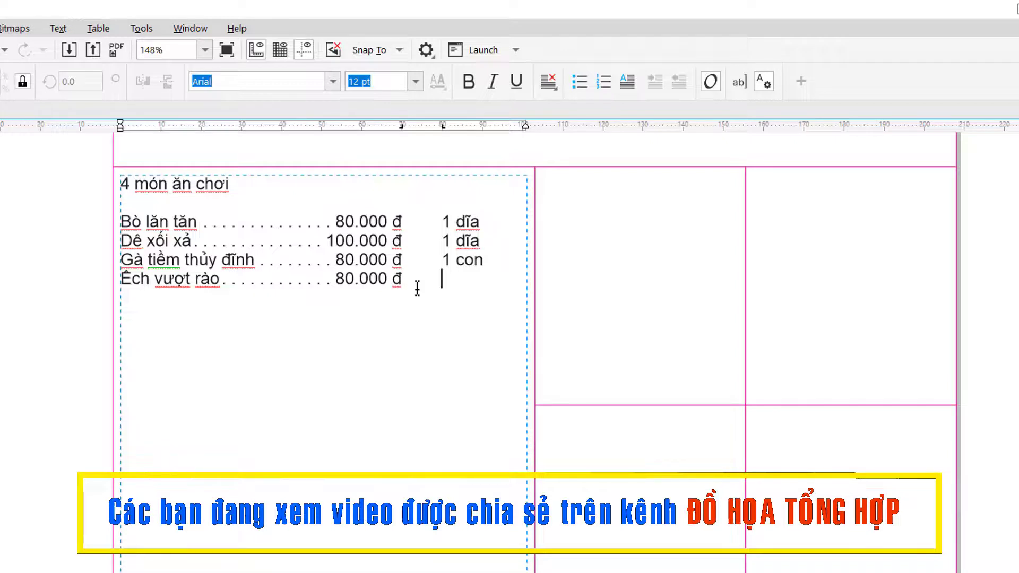
text(1 d)
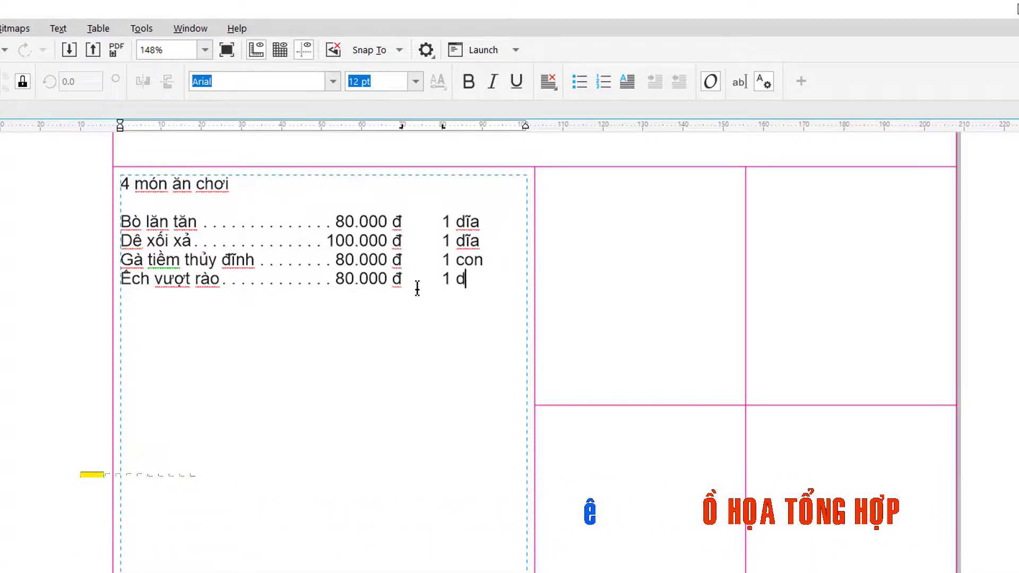
text(ĩa)
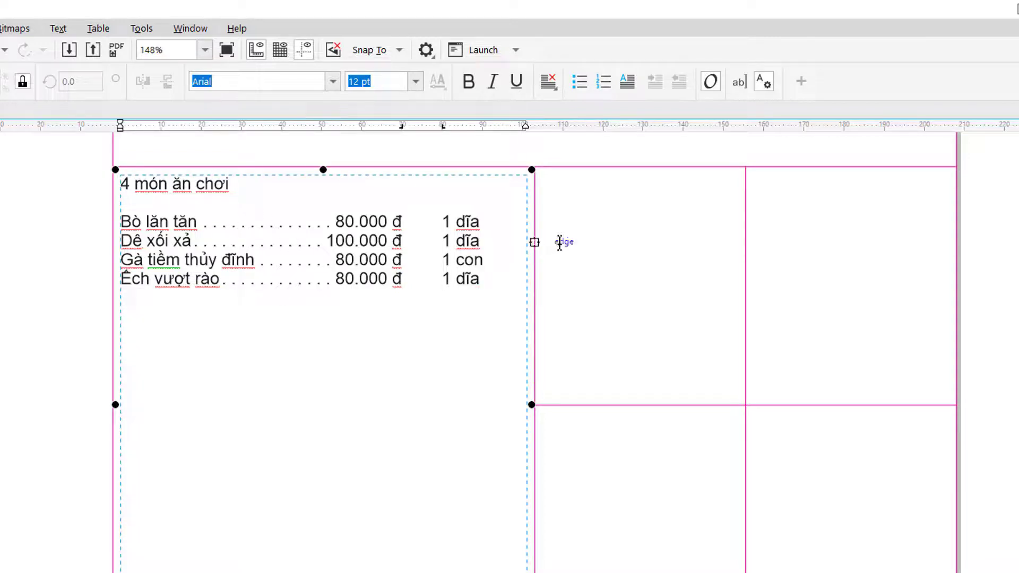
click(603, 234)
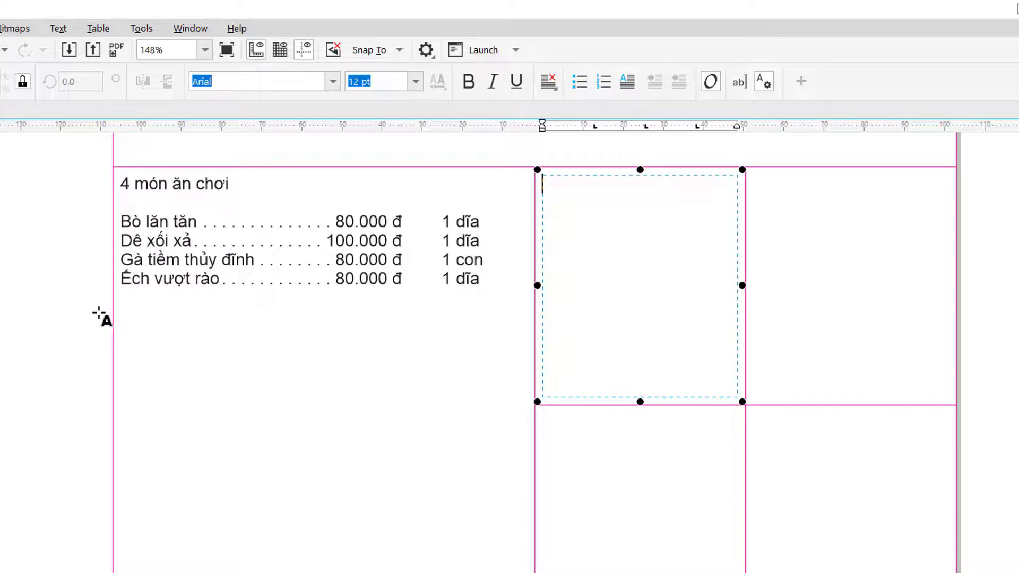
click(101, 316)
key(space)
key(h)
drag(301, 326, 38, 338)
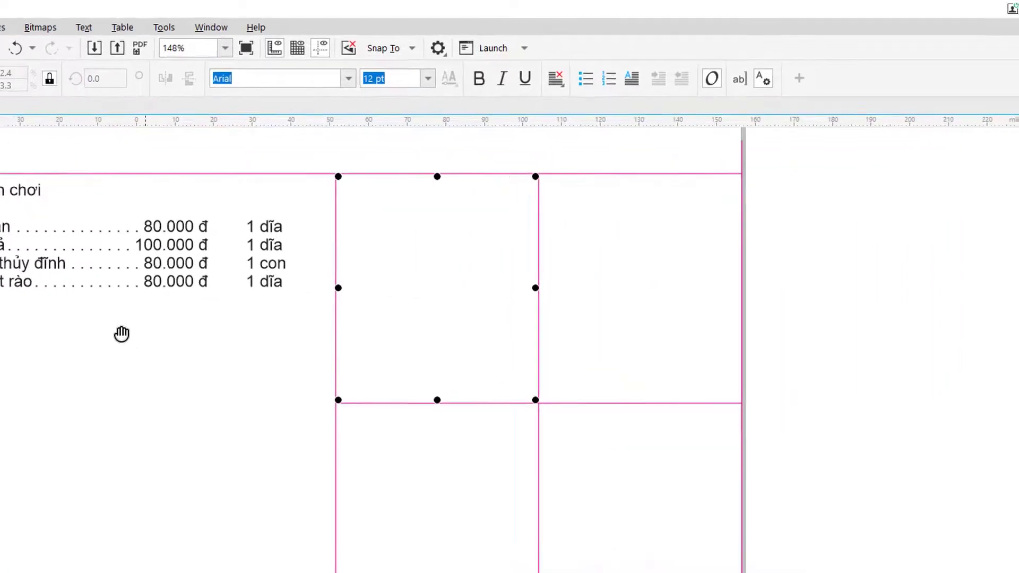
key(space)
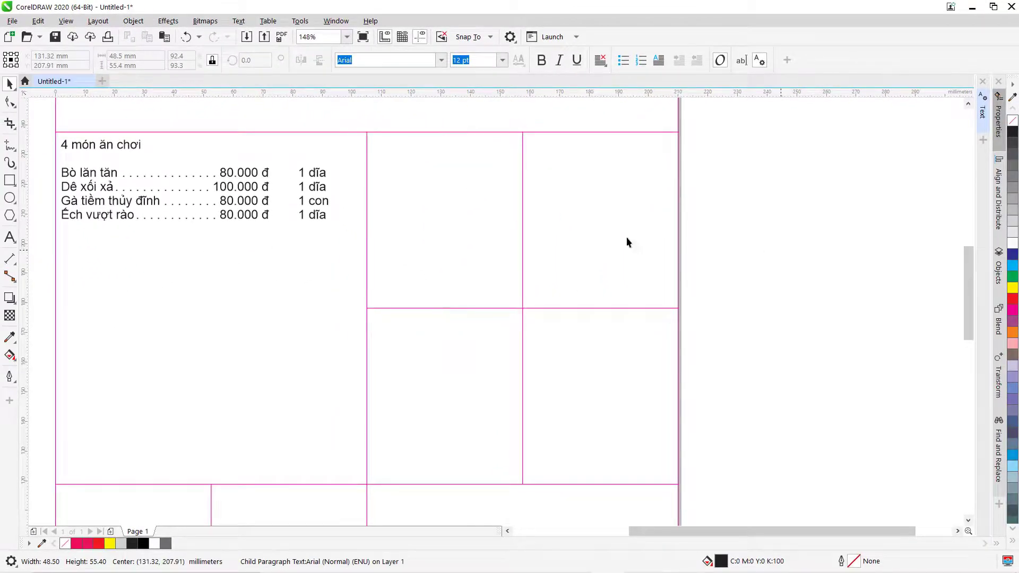
key(Escape)
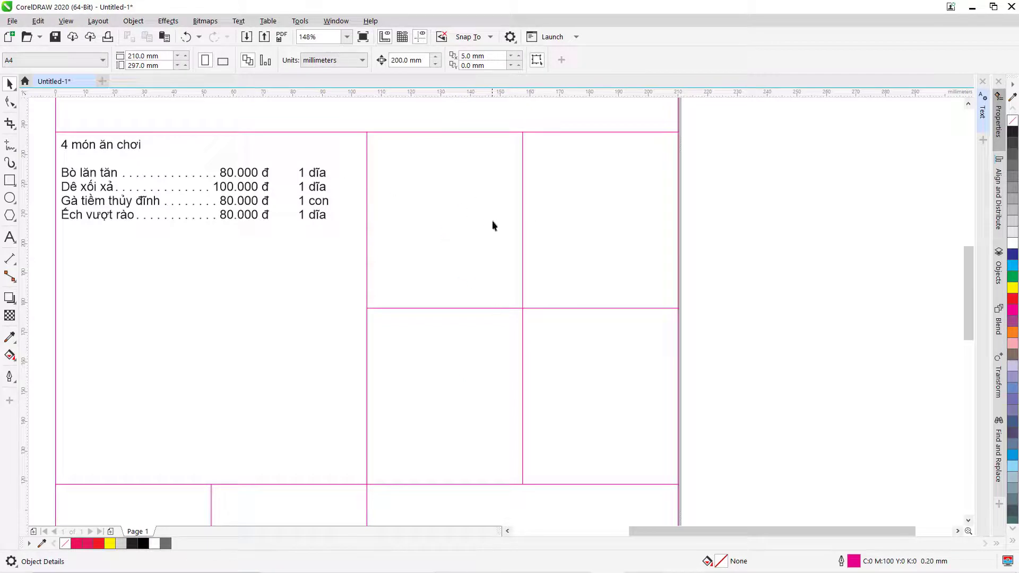
Step: Switch to Chrome and search Google Images for "bò quay"
mouse_move(524, 565)
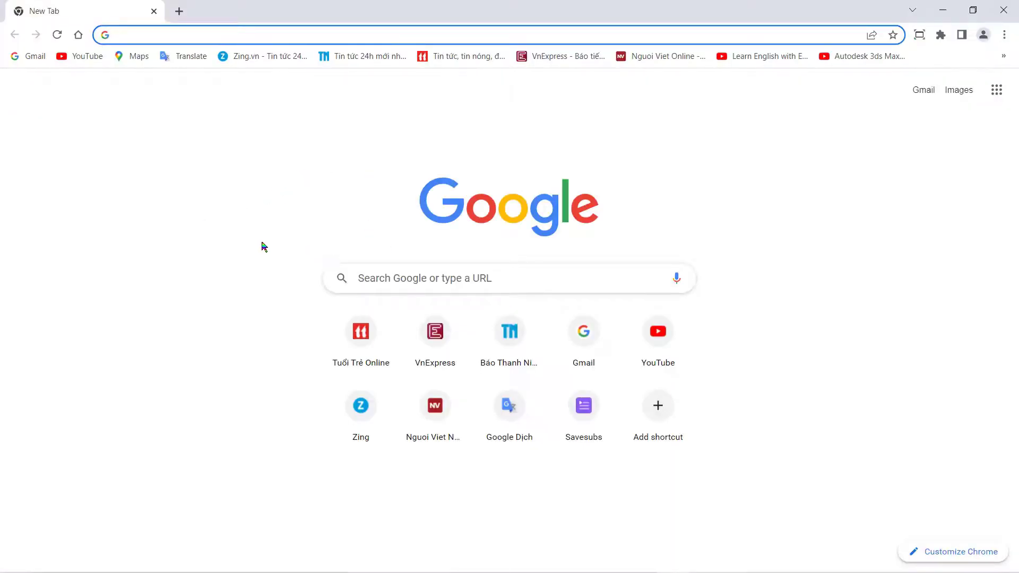
click(399, 280)
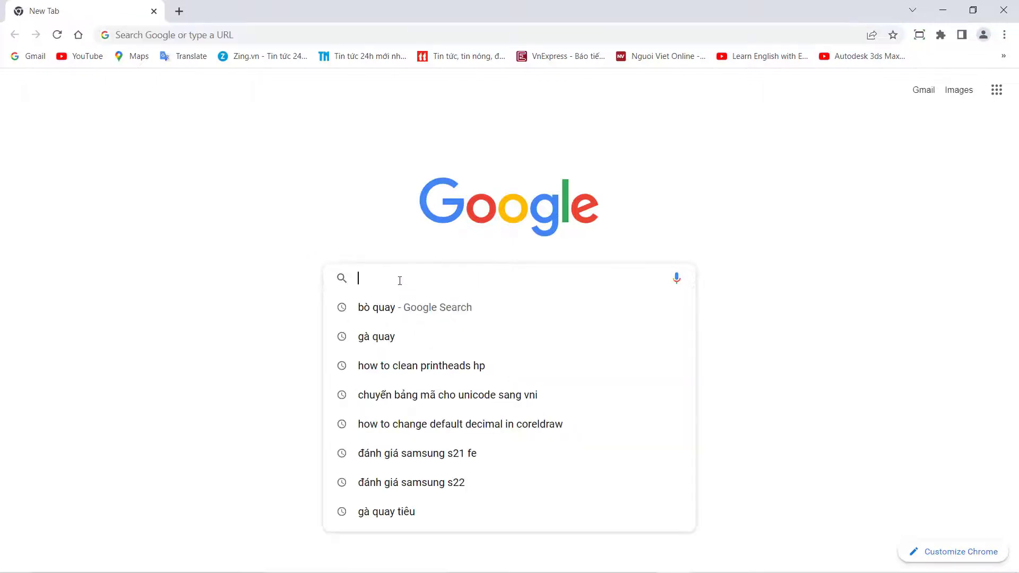
click(387, 313)
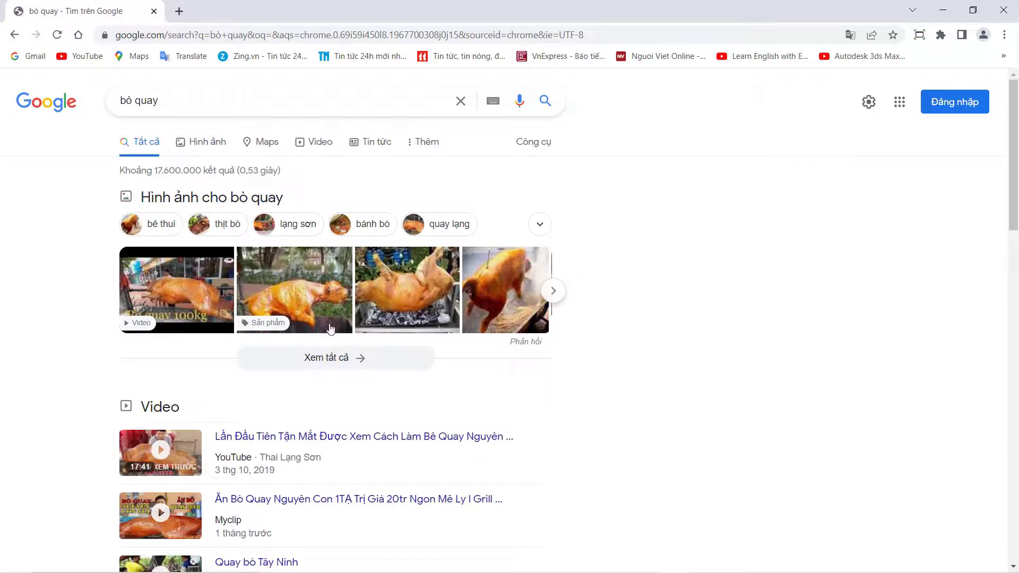
click(202, 142)
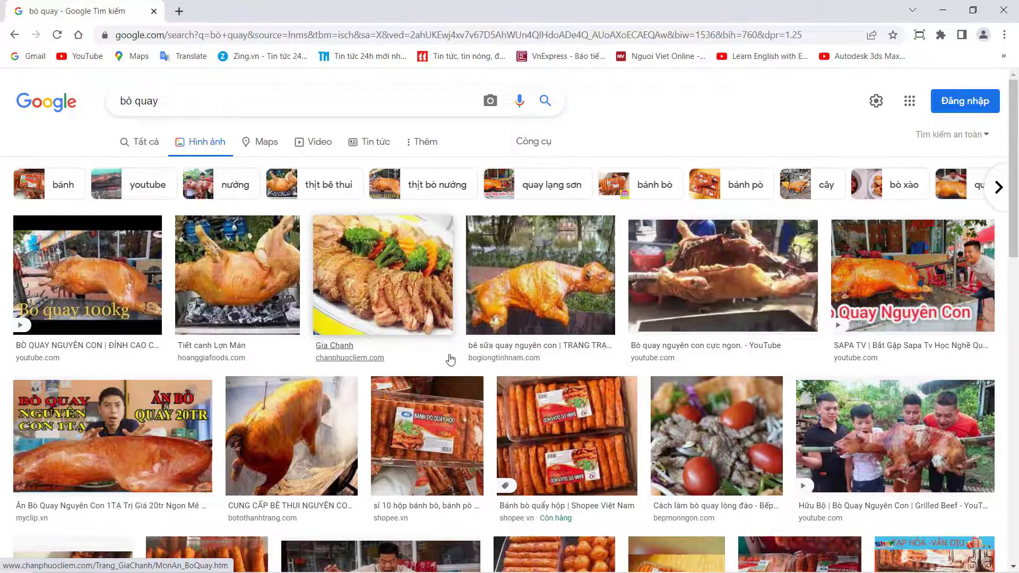
Step: Open the Gia Chanh picture of sliced beef with broccoli from the image results and copy it
click(382, 287)
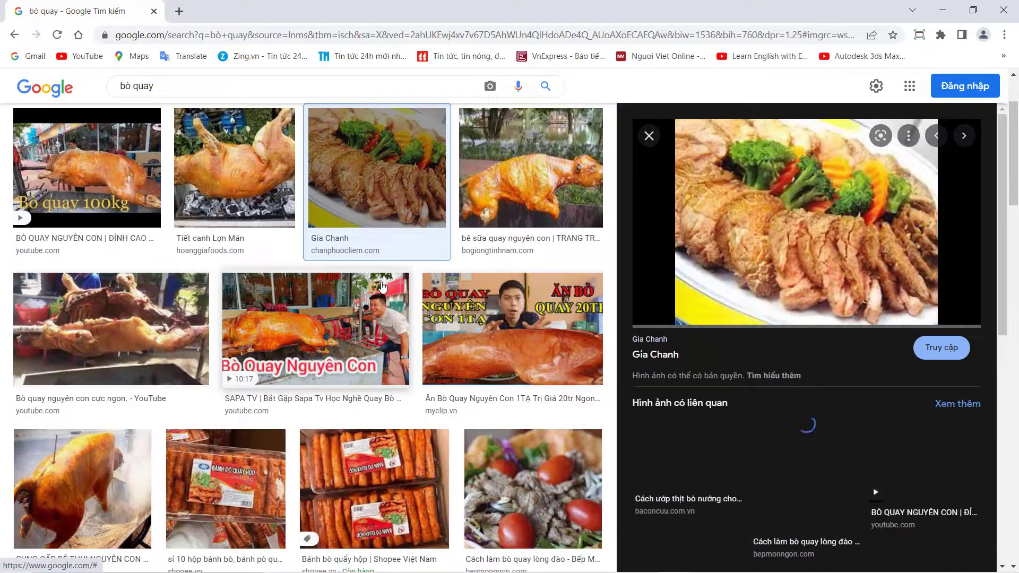
right_click(811, 216)
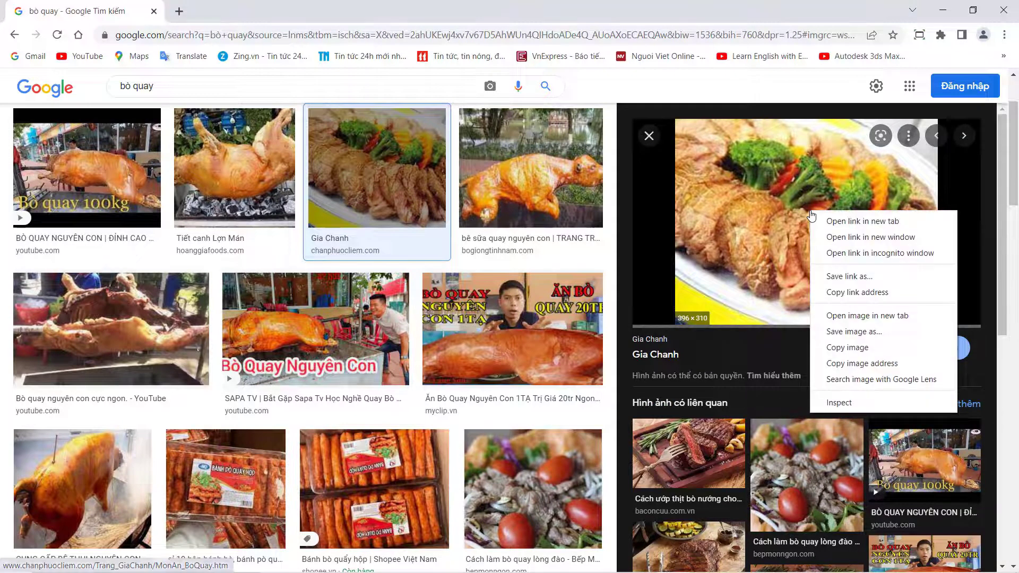
click(832, 344)
Step: Switch back to CorelDRAW, paste the copied beef picture and move it to the empty area beside the page
click(541, 562)
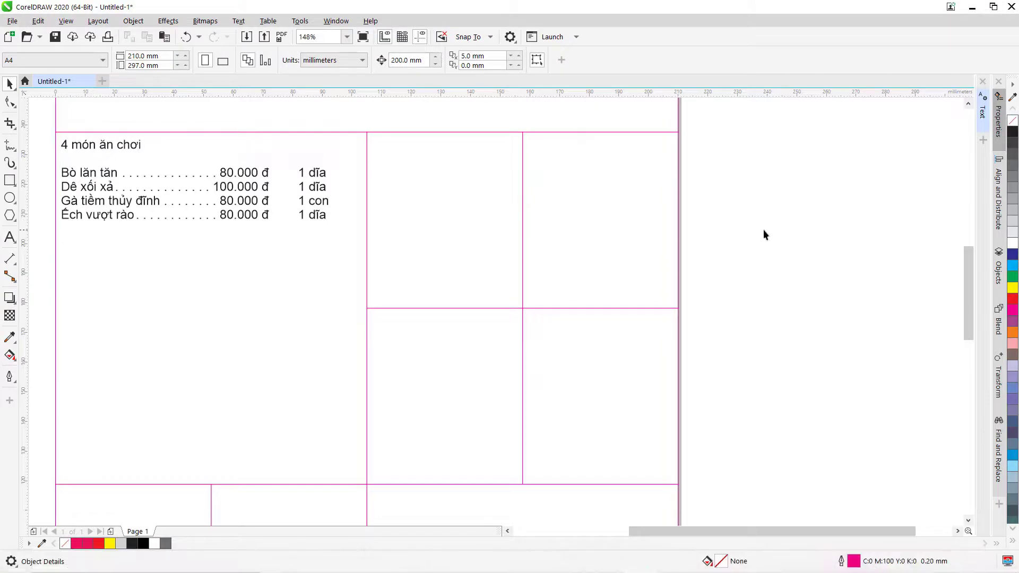
key(ctrl+v)
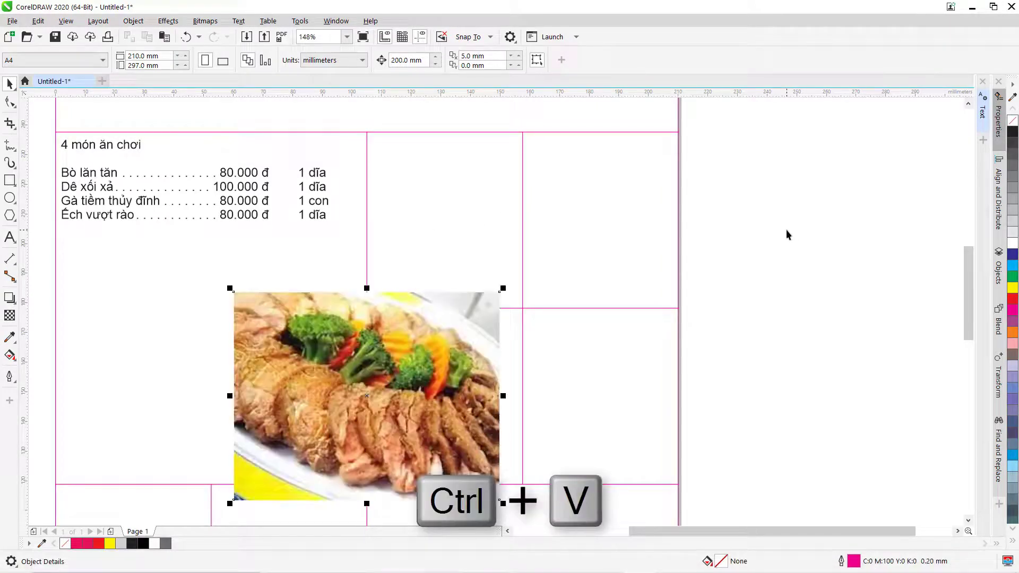
drag(364, 372, 809, 196)
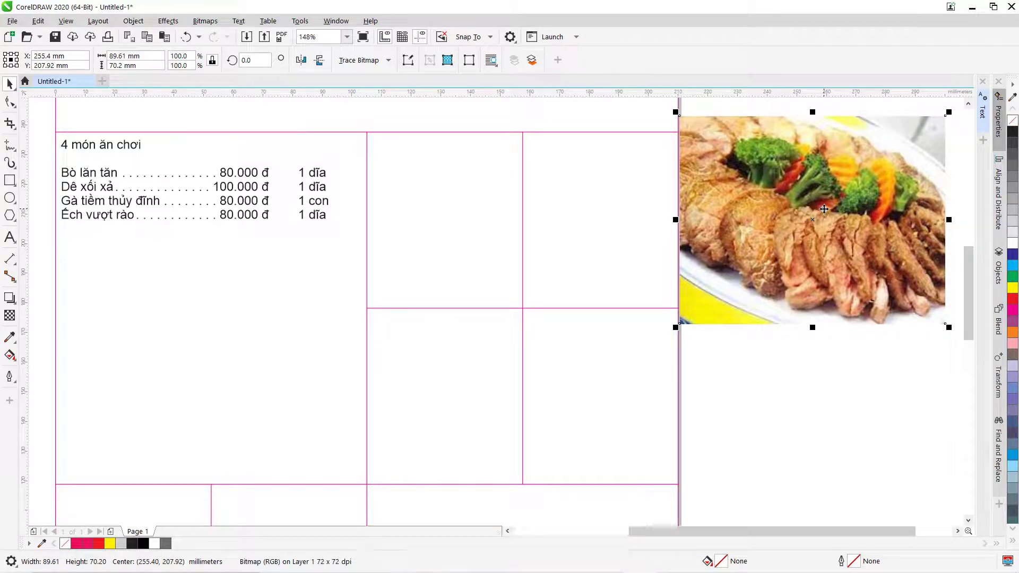
drag(823, 209, 810, 213)
Step: Place the beef picture inside the small table cell directly next to the dish list using Place Inside Cell
drag(814, 212, 494, 216)
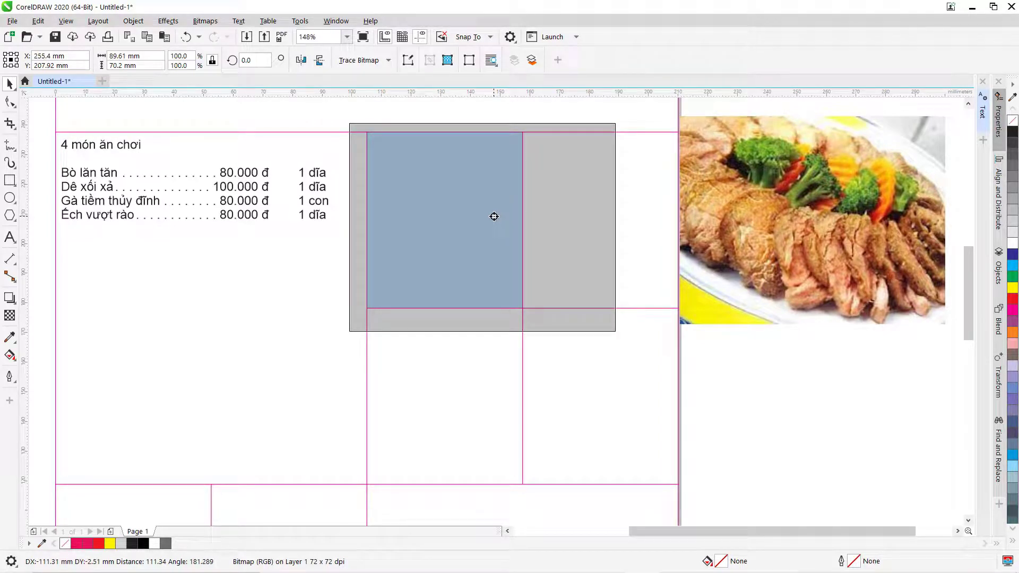
drag(494, 216, 494, 216)
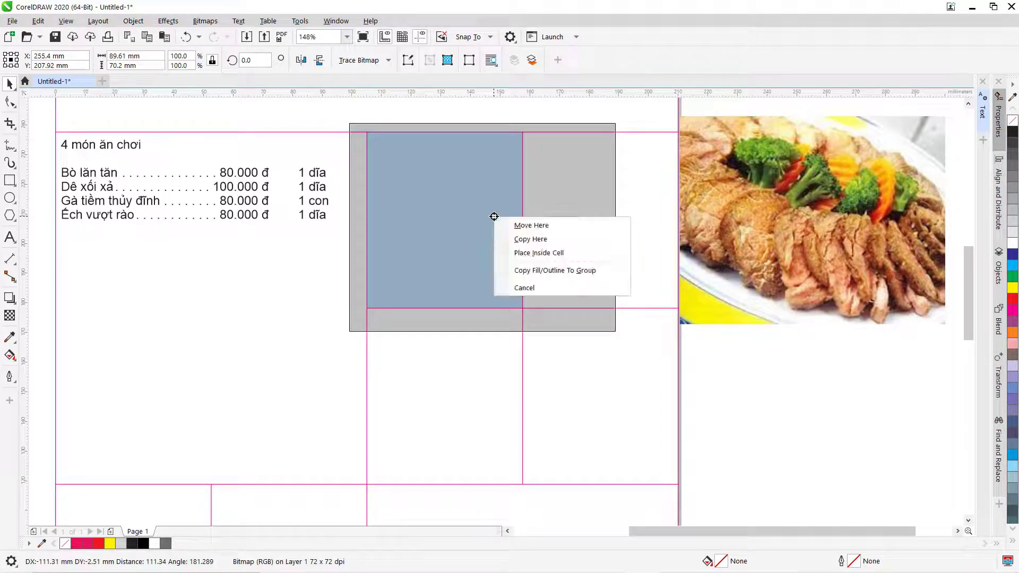
click(534, 253)
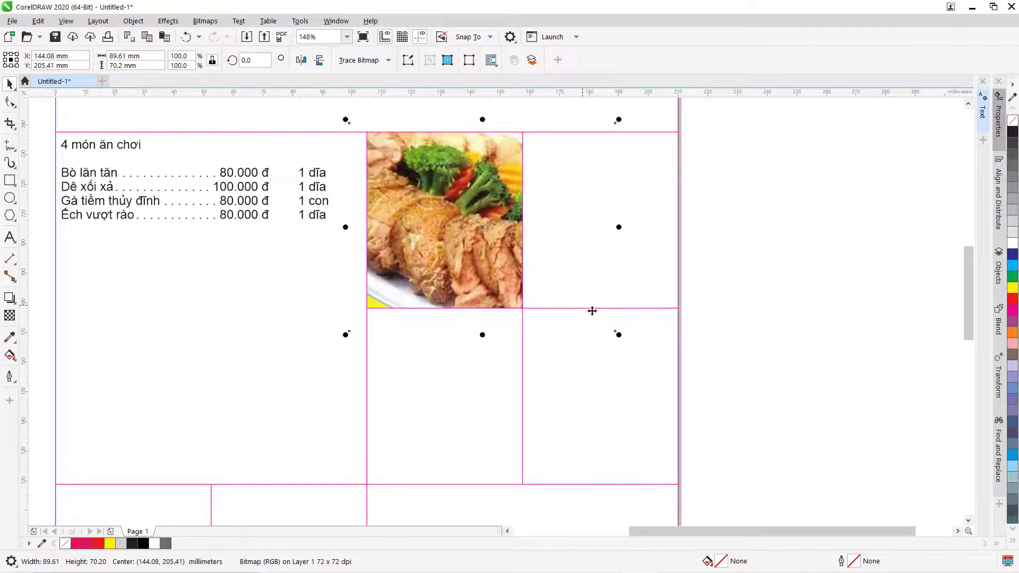
Step: Scale the beef picture down proportionally to about 84.8% and move it back out of the table beside the page
drag(617, 335, 598, 320)
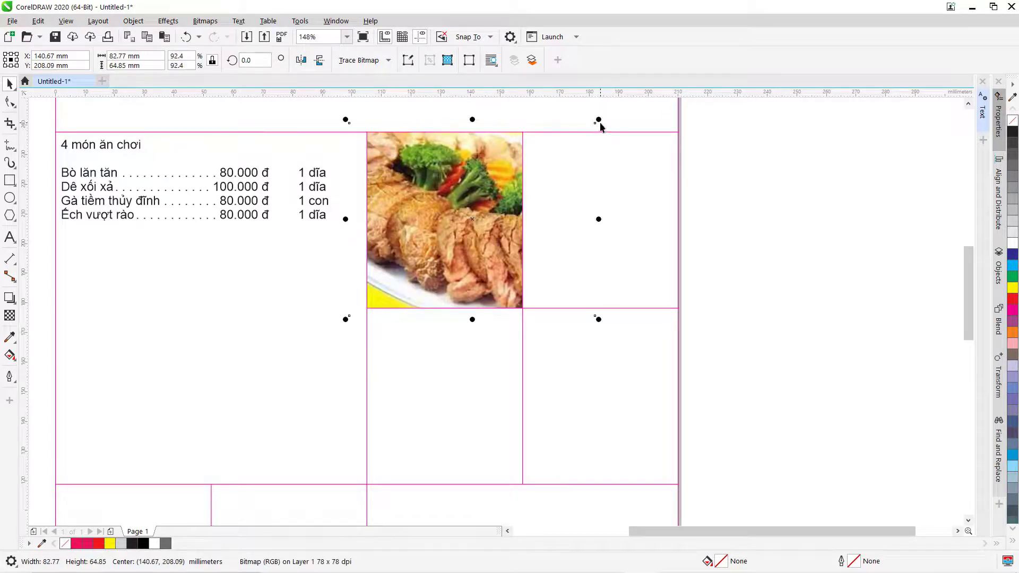
drag(598, 120, 584, 137)
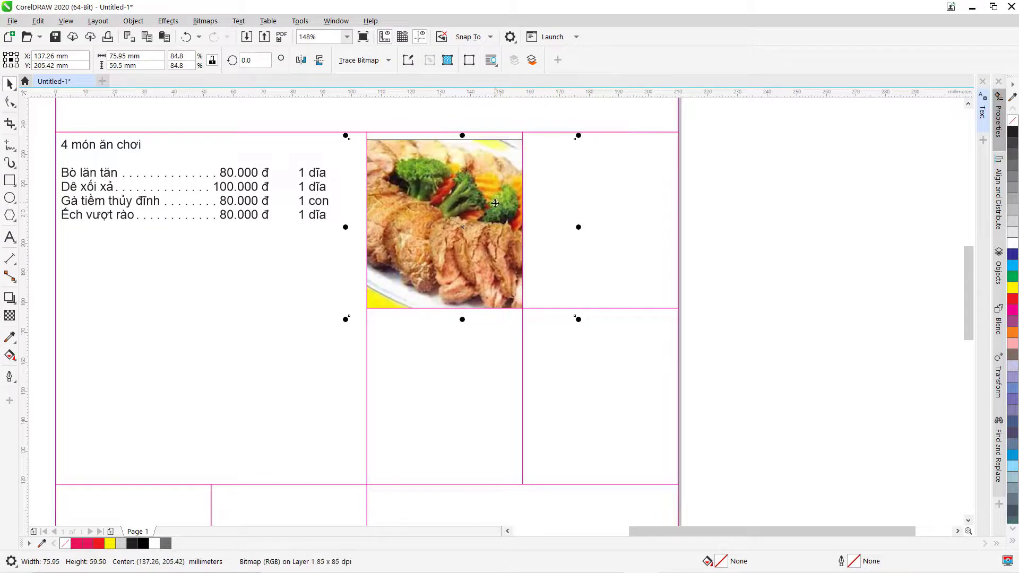
drag(495, 203, 543, 205)
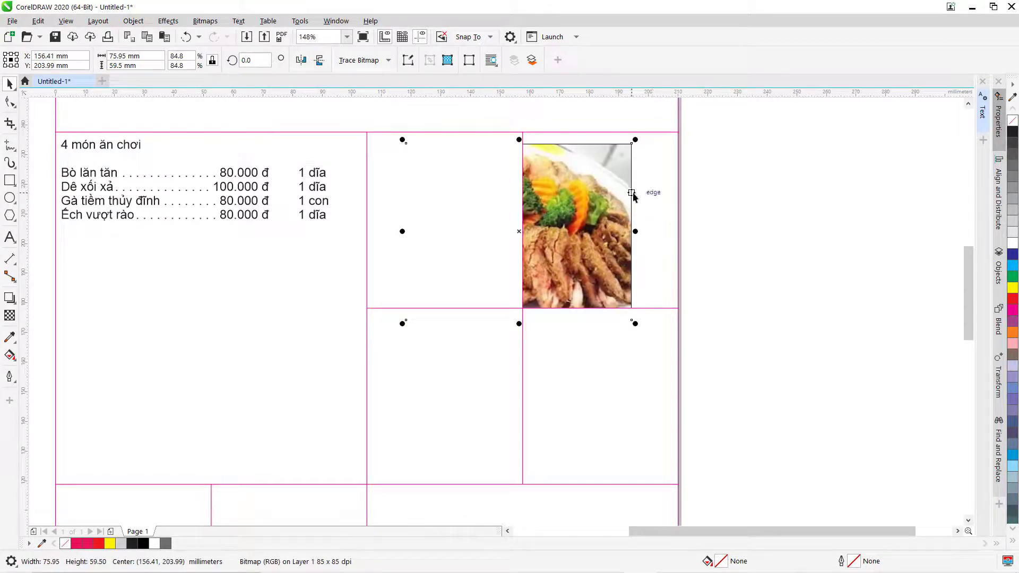
drag(633, 196, 941, 194)
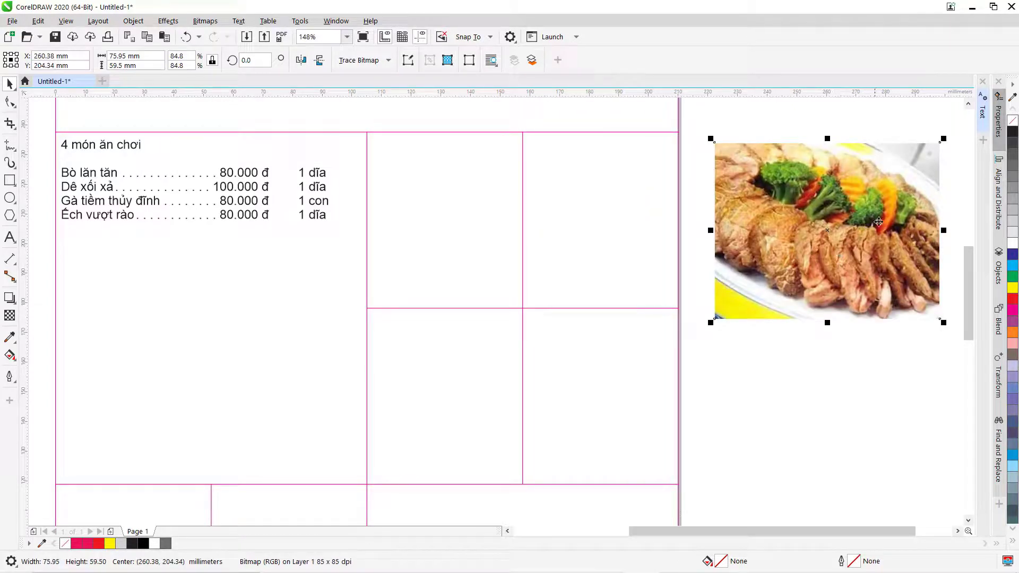
Step: Try placing the beef picture inside the upper cell along the page's outer edge and undo the placement
drag(884, 220, 535, 214)
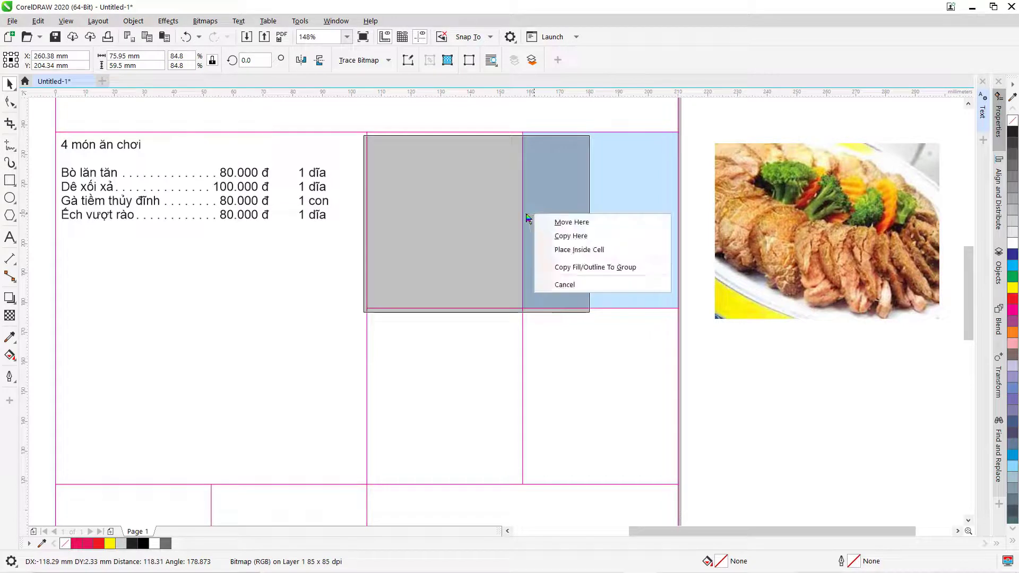
click(573, 249)
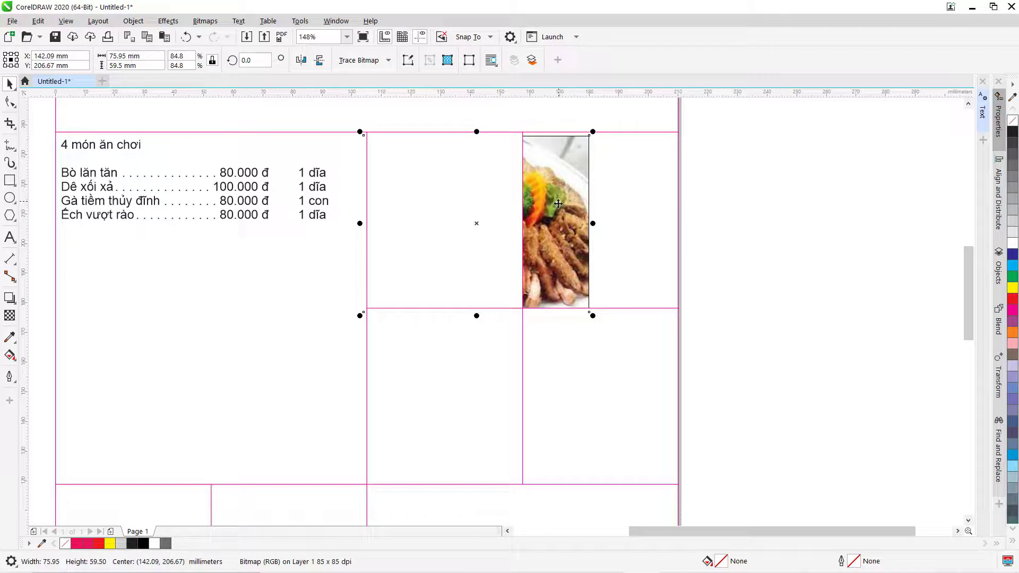
key(ctrl+z)
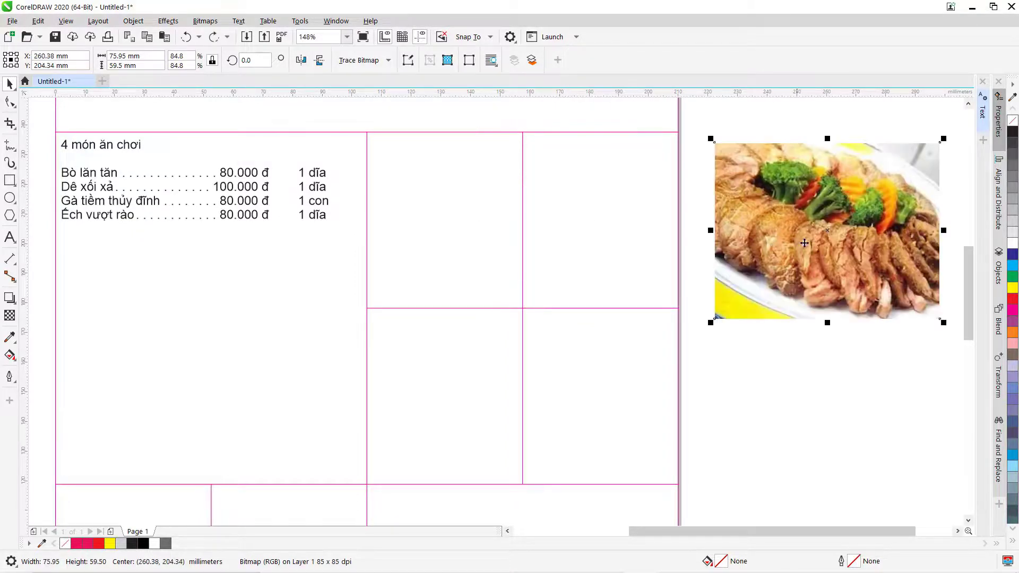
Step: Place the beef picture inside the upper cell adjoining the dish list and narrow it to about 66 mm wide
drag(776, 268, 441, 253)
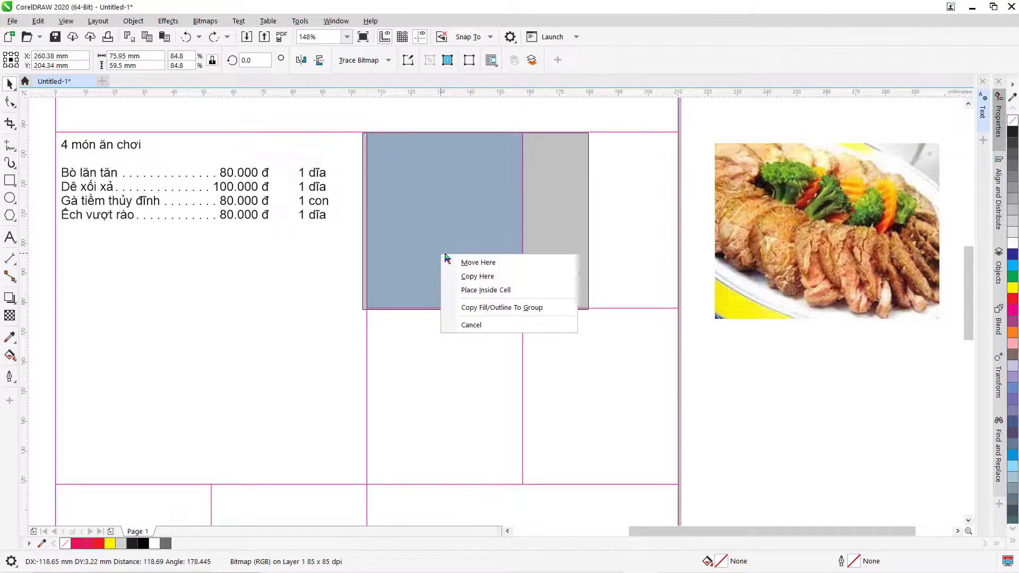
click(479, 290)
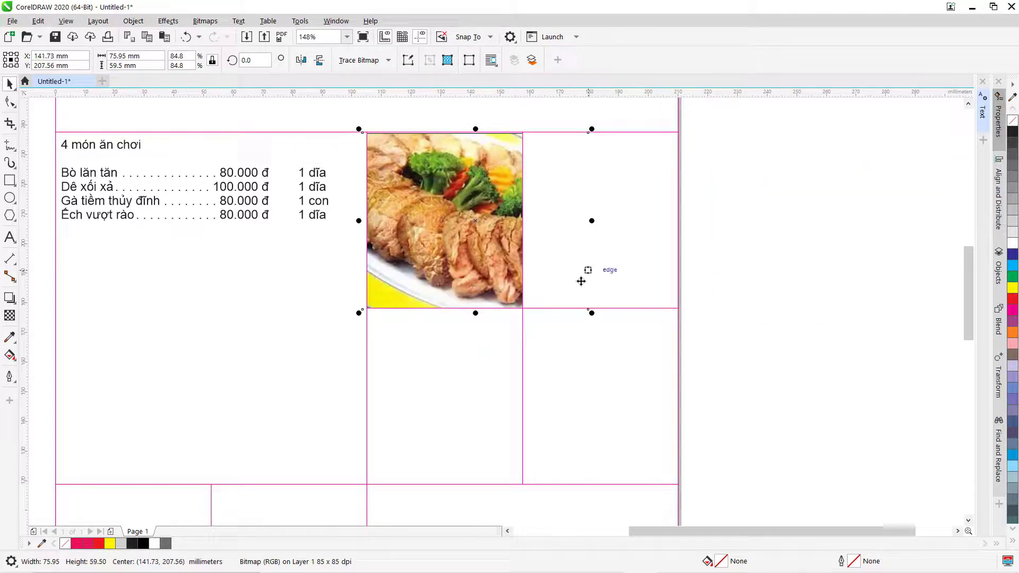
drag(591, 221, 563, 221)
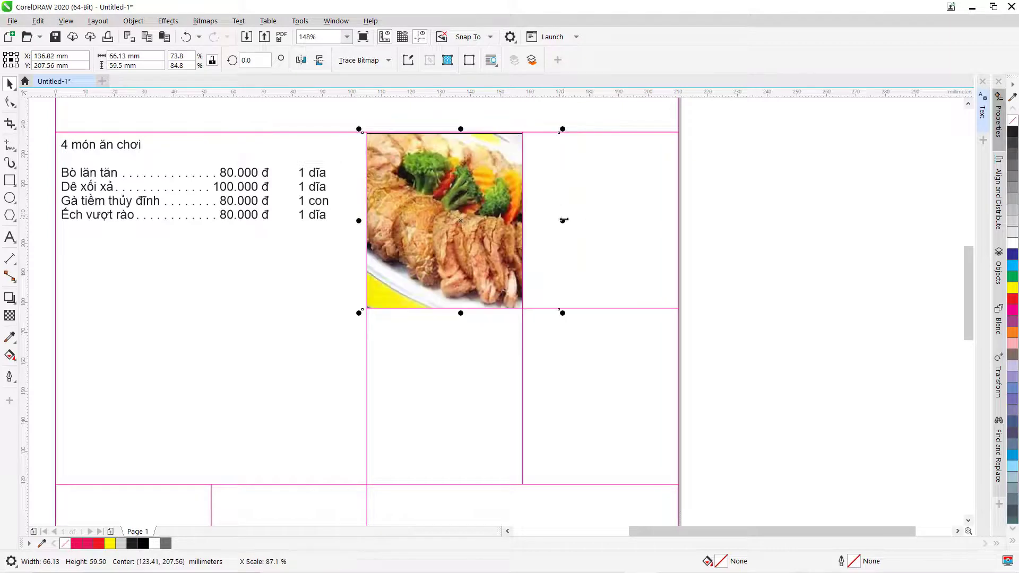
click(736, 233)
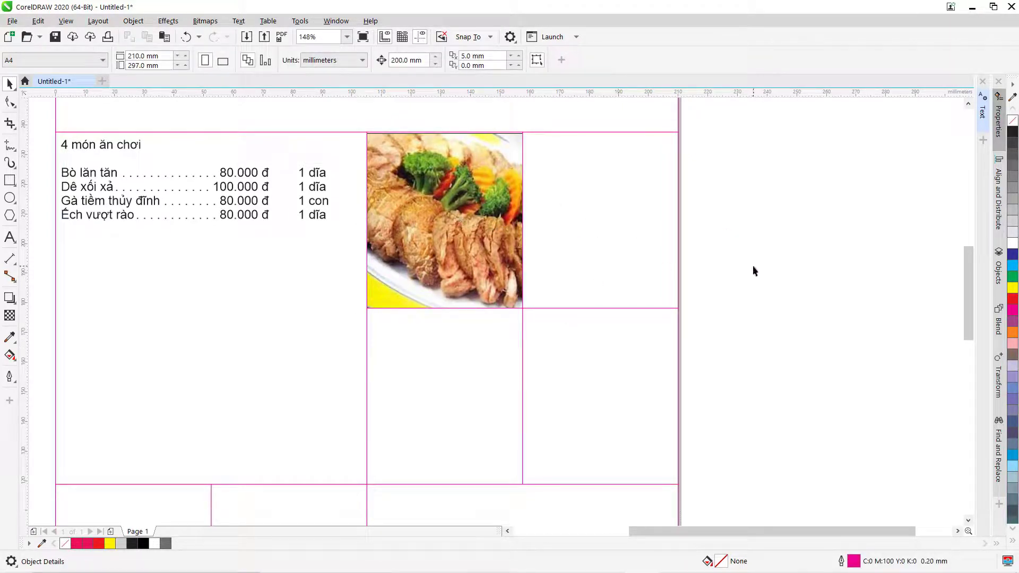
Step: Switch to Google Images in Chrome and search for "gà quay"
mouse_move(628, 571)
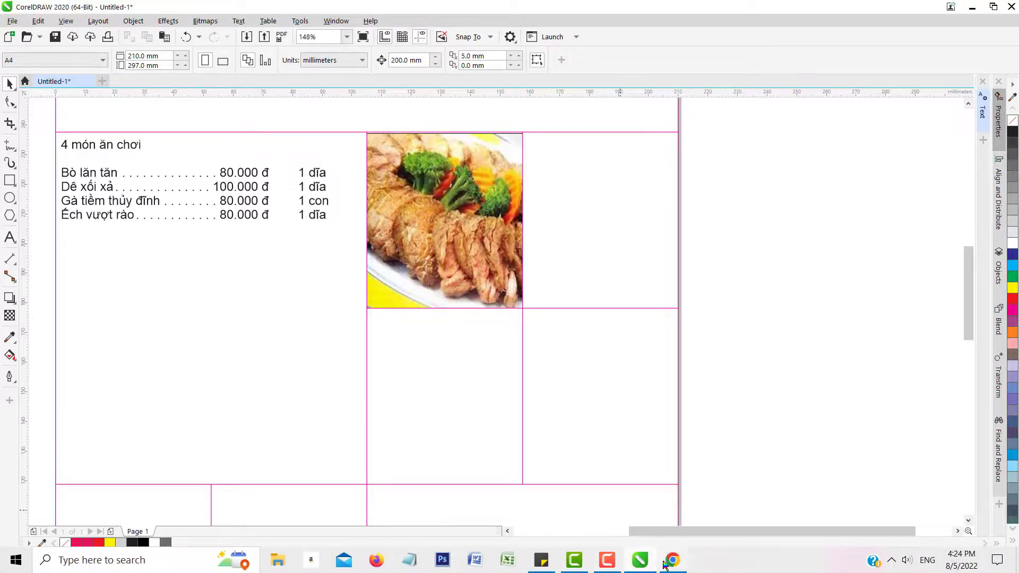
click(667, 562)
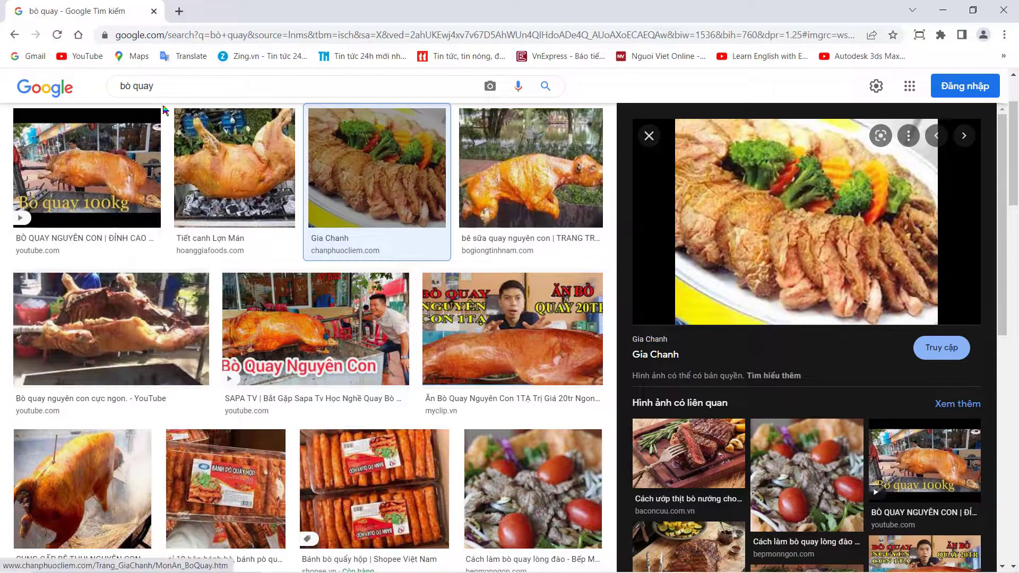
click(160, 88)
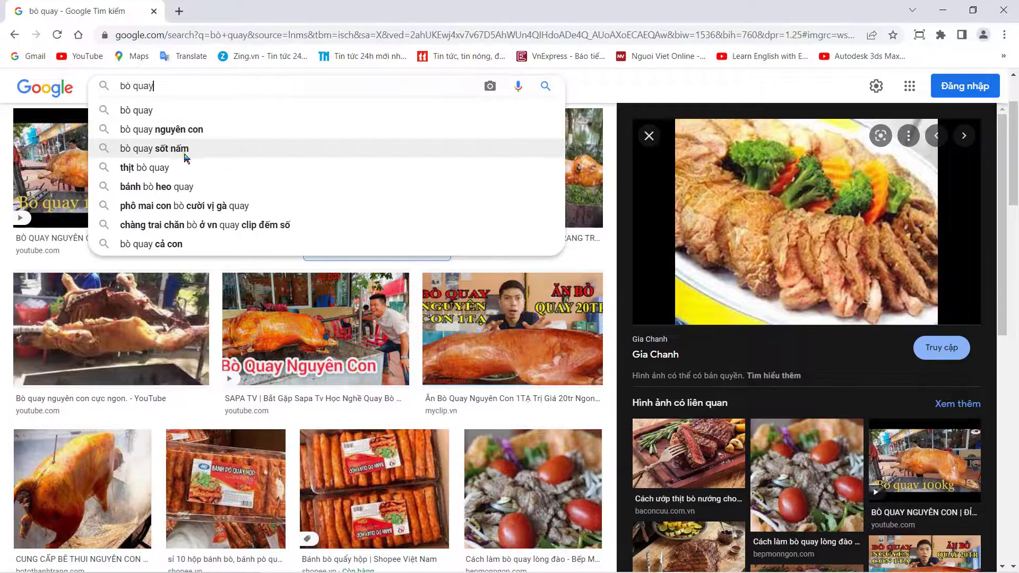
double_click(155, 83)
click(151, 84)
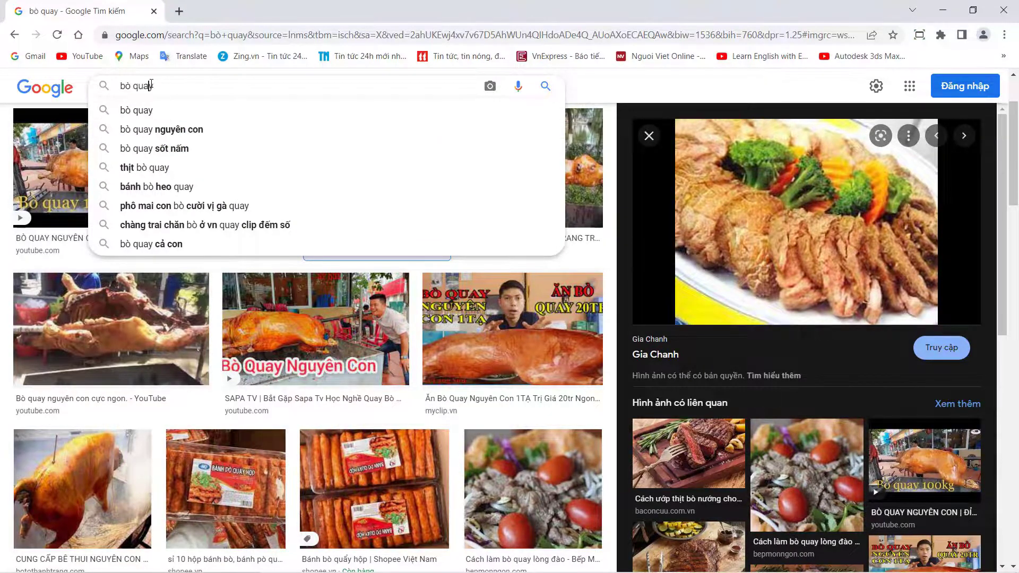
triple_click(145, 83)
text(ga)
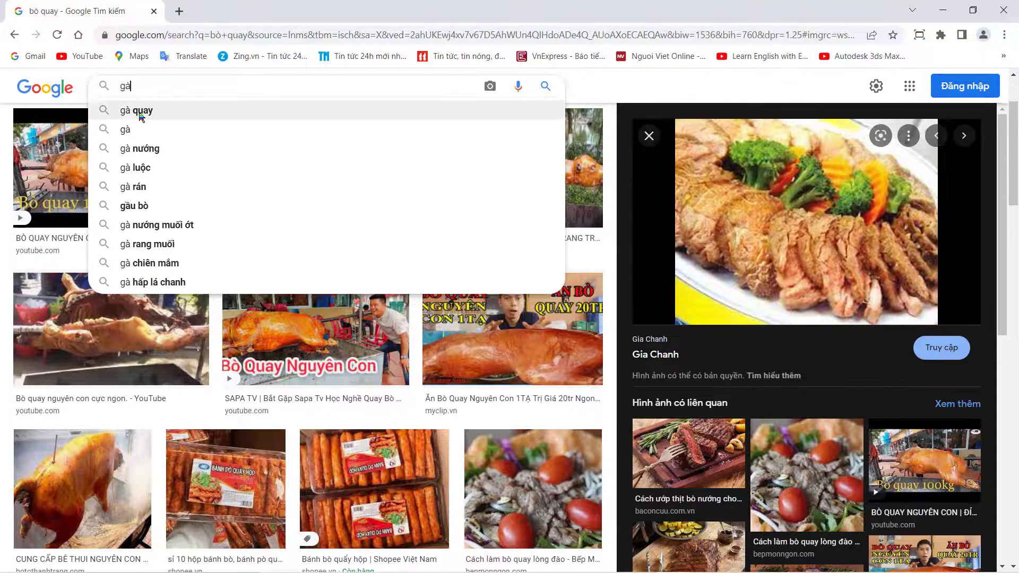
click(138, 110)
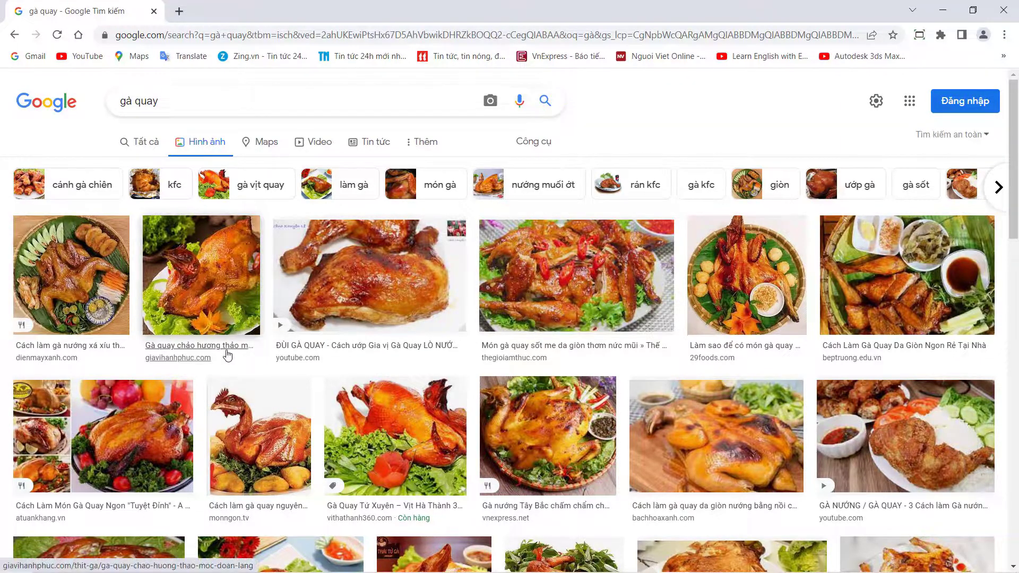
Step: Copy the 29foods picture of whole roast chicken on a round bamboo tray and paste it into the CorelDRAW menu document
click(745, 278)
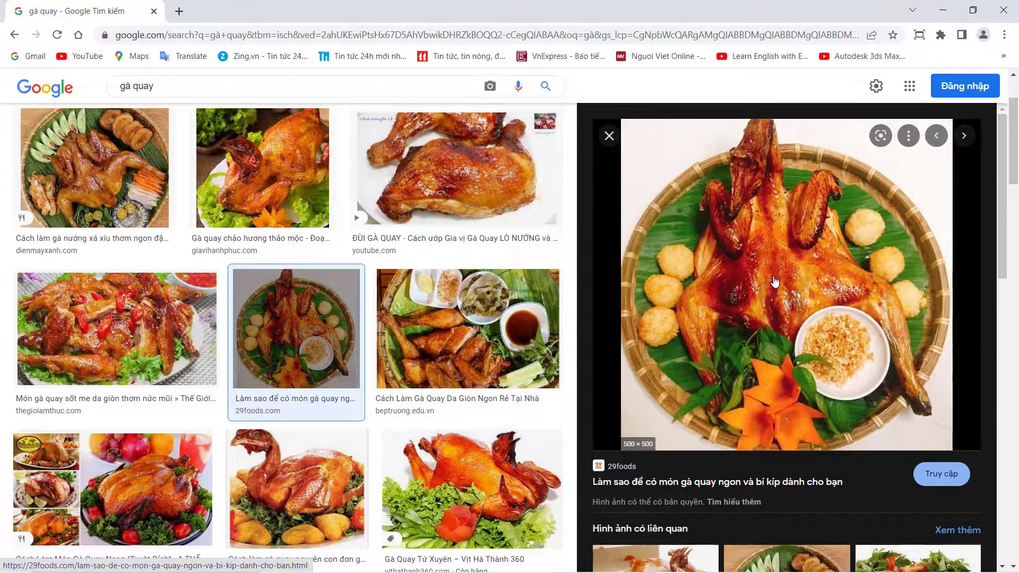
right_click(784, 276)
click(817, 435)
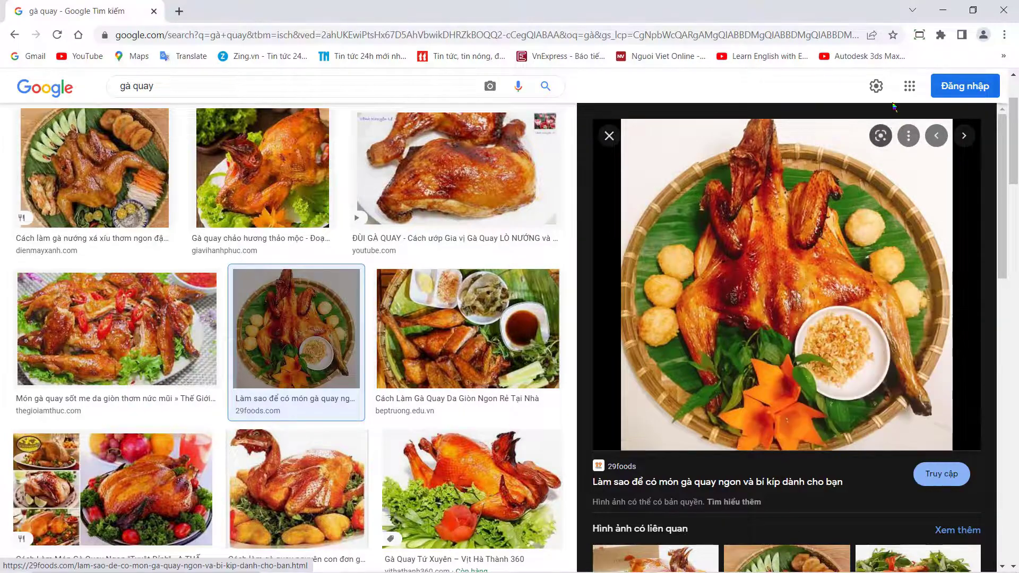
click(942, 9)
key(ctrl+v)
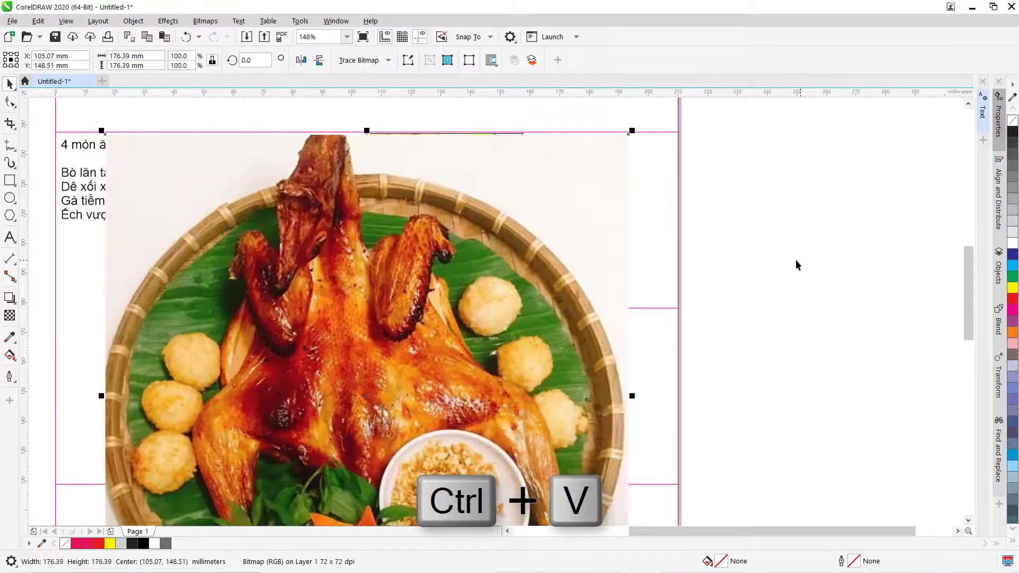
Step: Move the roast chicken picture out beside the page and scale it proportionally to 100 mm wide
drag(239, 361, 744, 269)
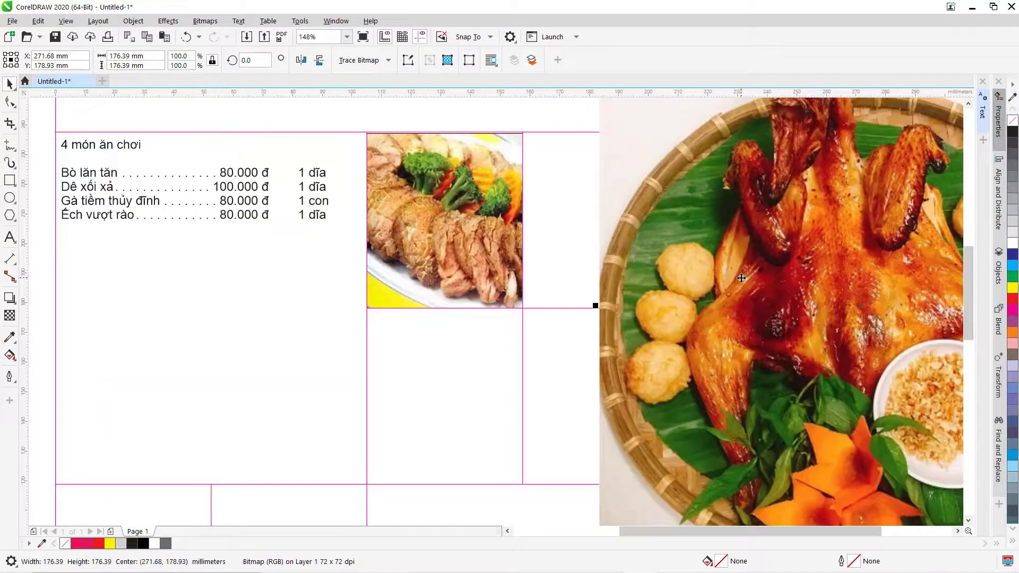
double_click(119, 60)
text(100)
key(Return)
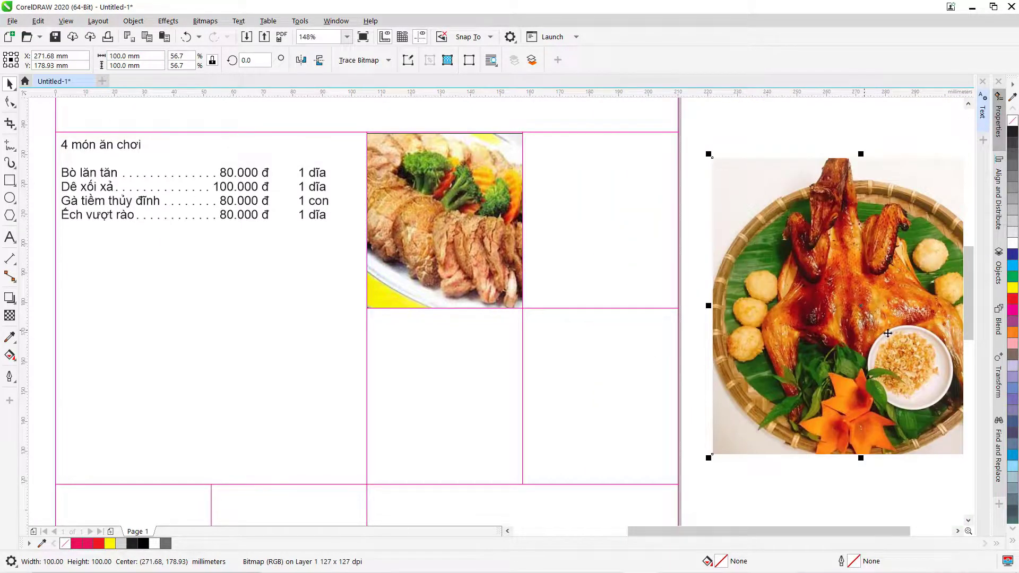
drag(860, 323, 679, 353)
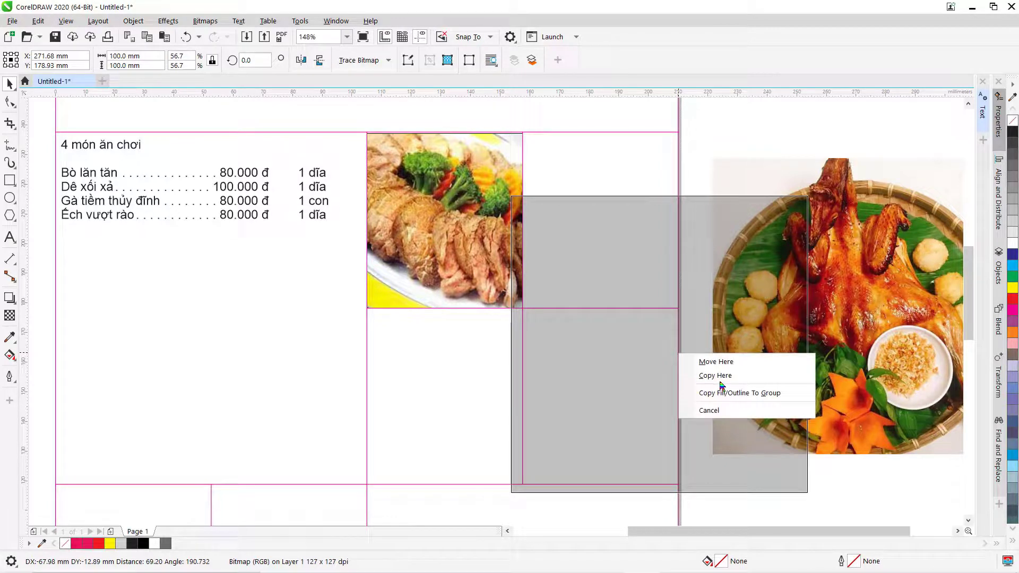
click(686, 247)
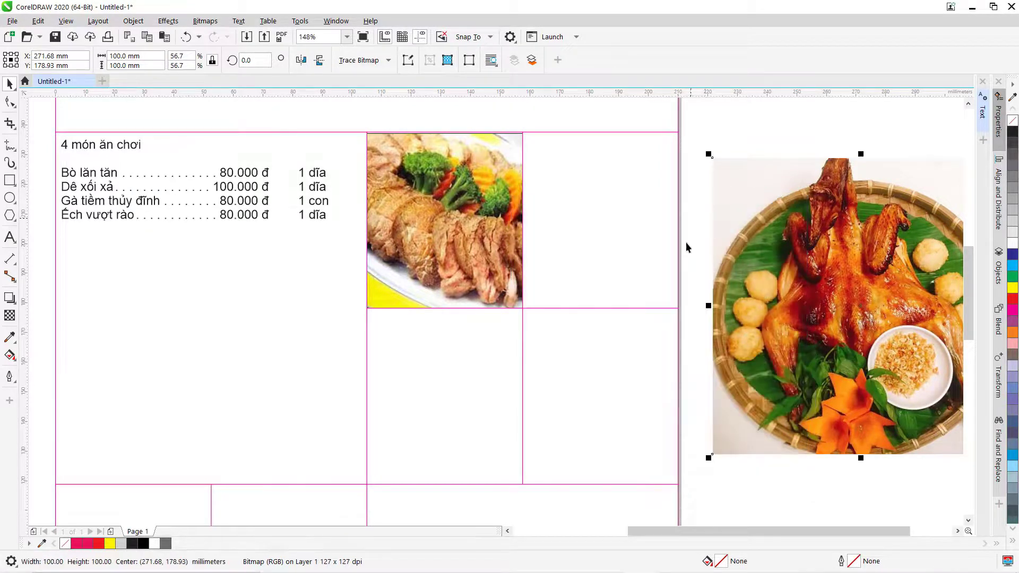
drag(825, 286, 822, 287)
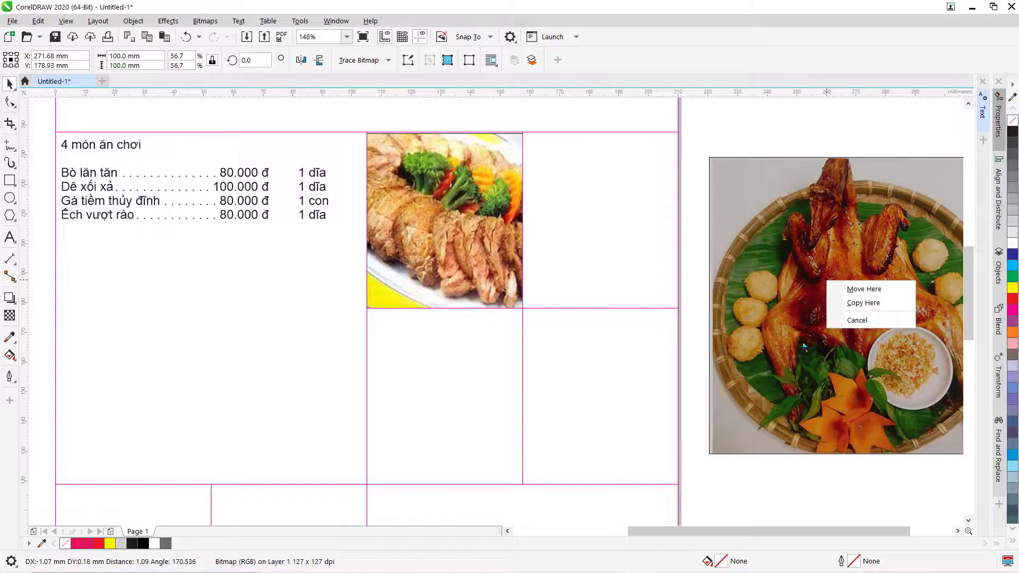
click(796, 352)
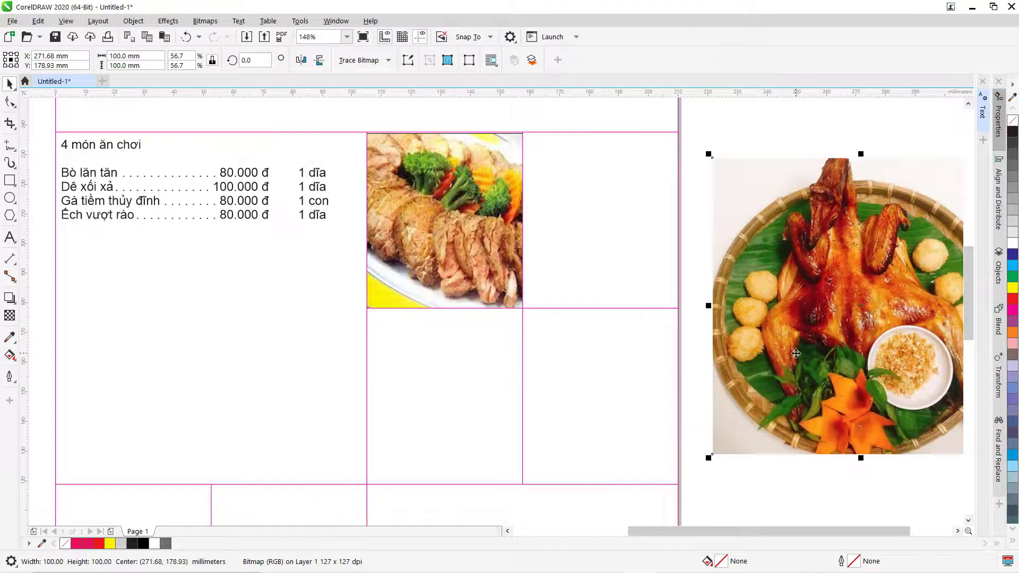
Step: Place the roast chicken picture inside the lower cell along the page's outer edge and scale it down to about 61 mm wide
drag(796, 353, 598, 387)
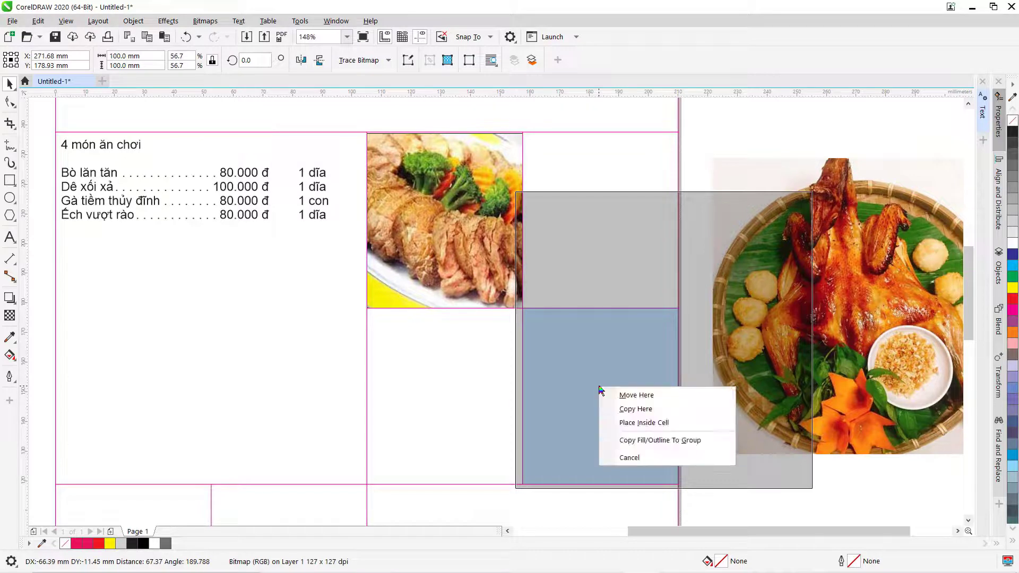
click(653, 423)
drag(817, 188, 705, 258)
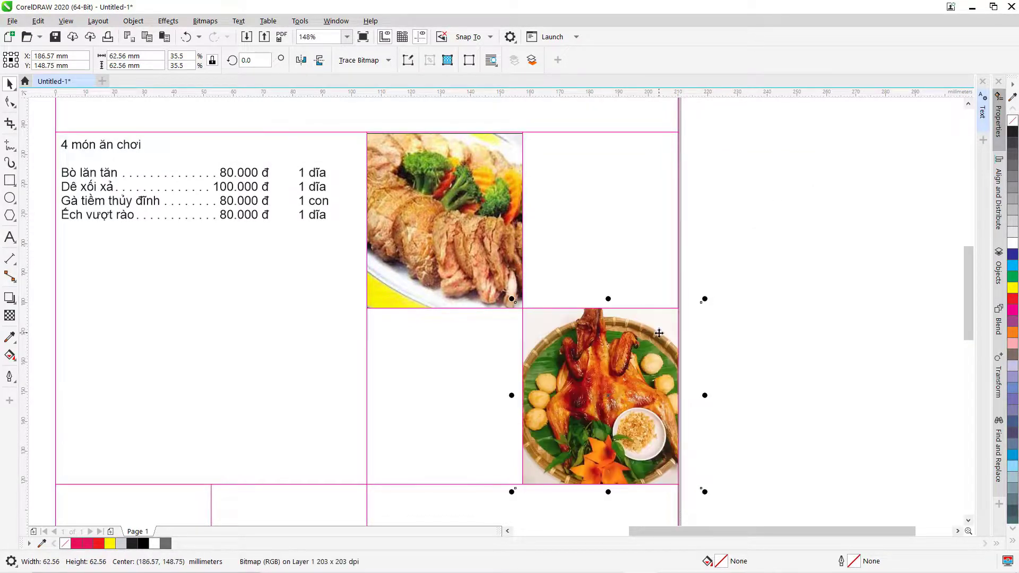
drag(703, 298, 698, 302)
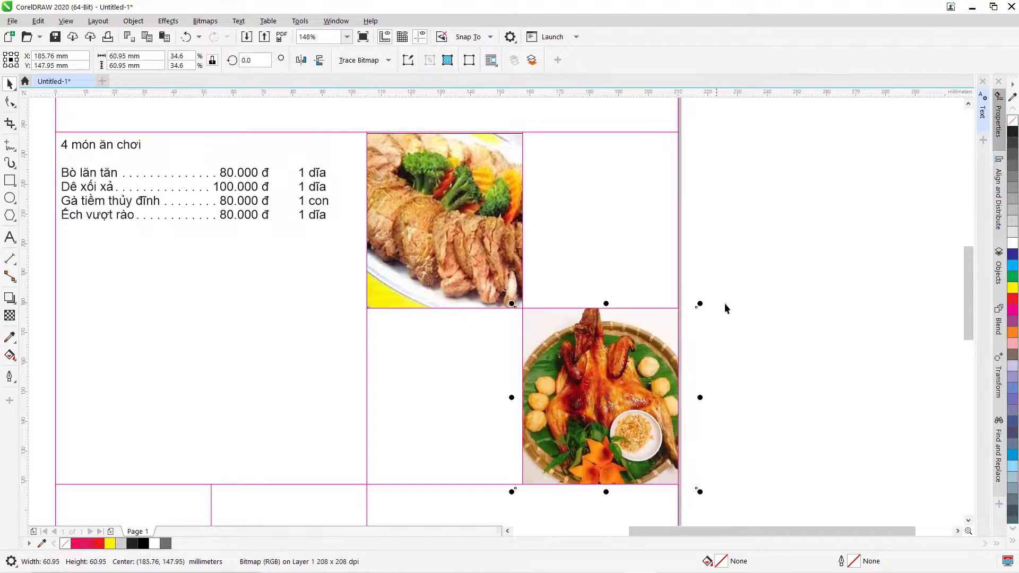
click(751, 299)
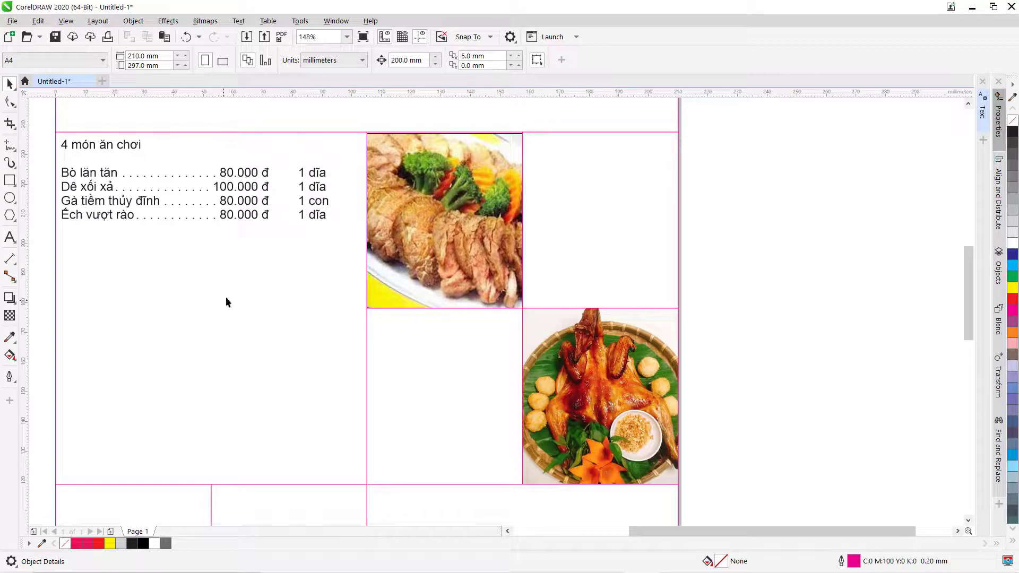
Step: Make the heading line "NHÀ HÀNG KHÁCK SẠN" in the header cell bold
click(9, 144)
drag(771, 229, 789, 419)
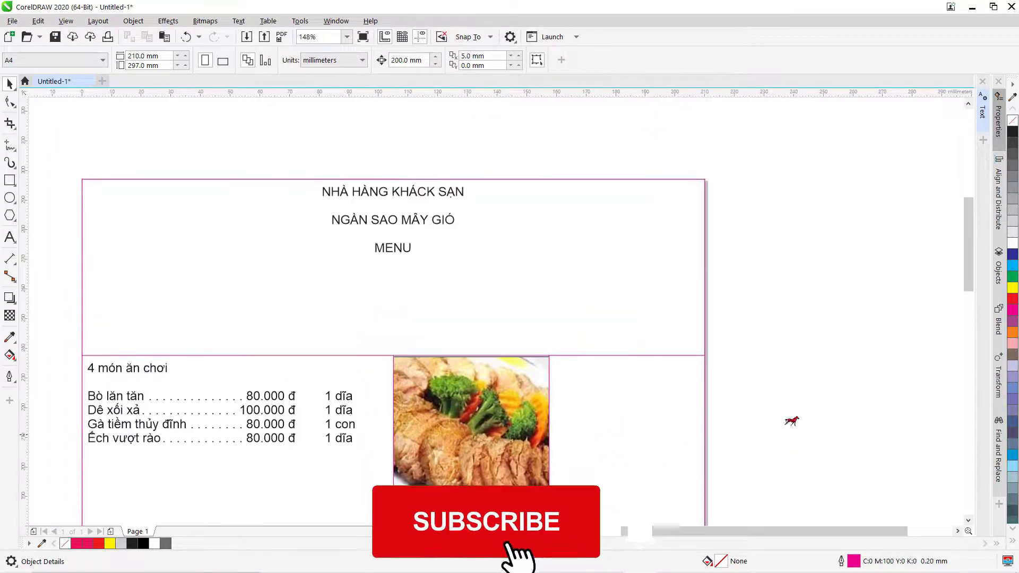
double_click(366, 191)
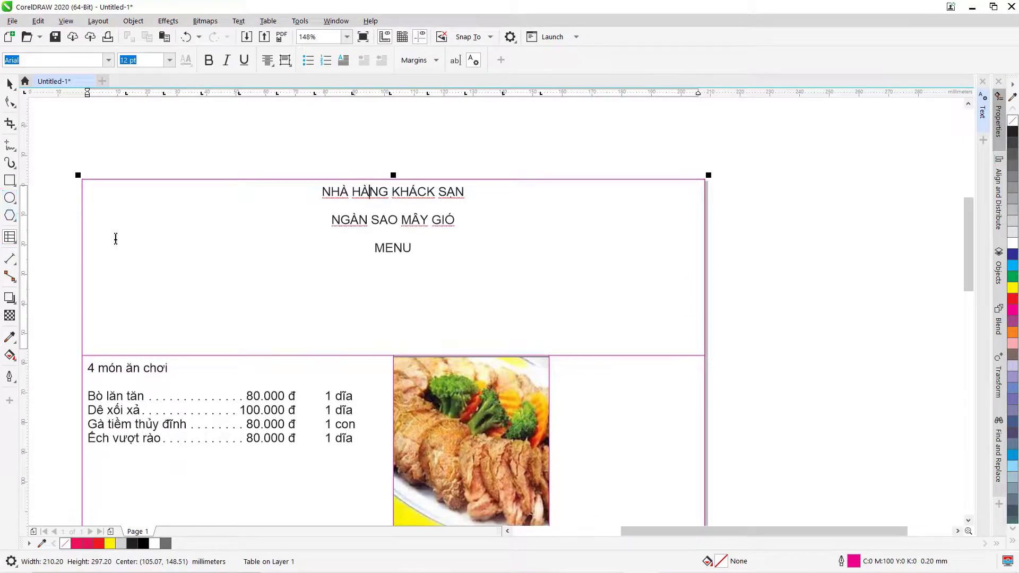
click(380, 191)
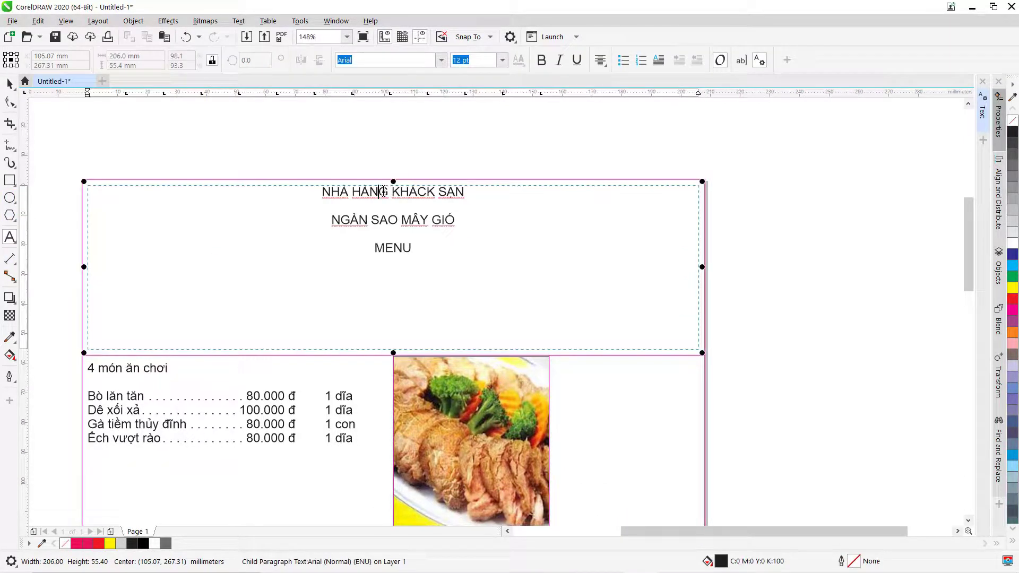
triple_click(382, 191)
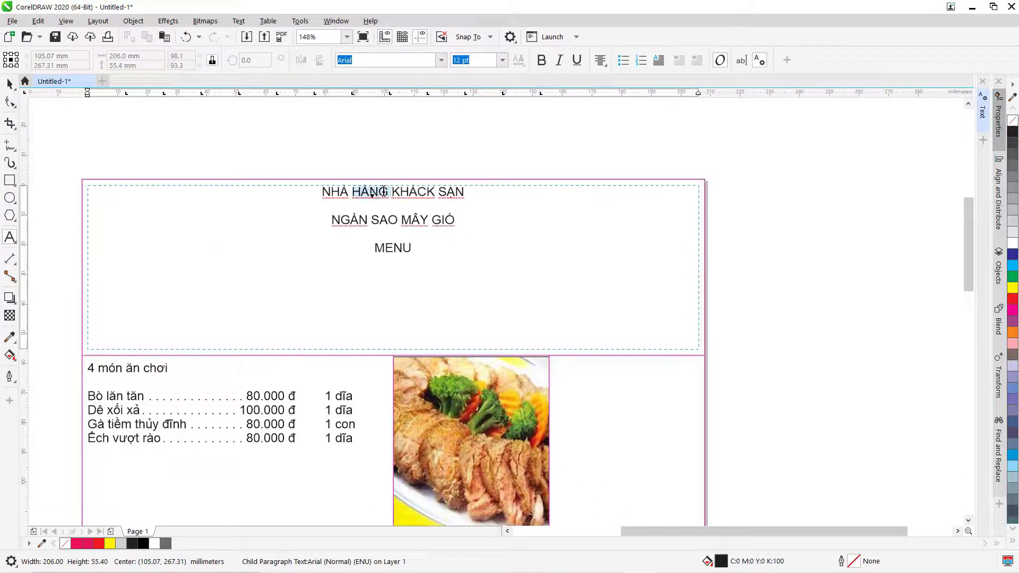
click(541, 62)
Step: Format the line "NGÀN SAO MÂY GIÓ" in the UTM Spring font at 48 pt with a cyan fill
triple_click(401, 220)
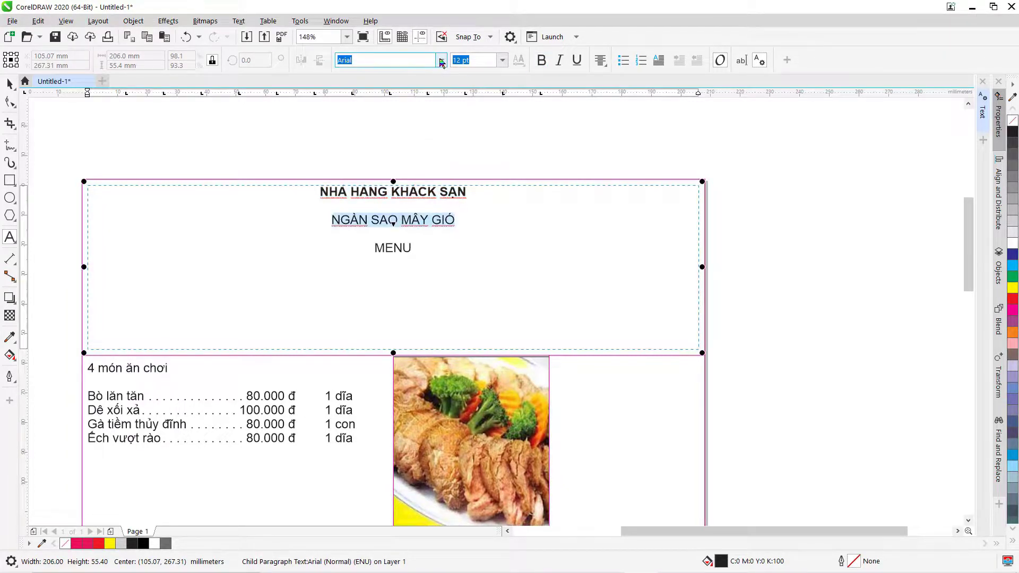
click(442, 62)
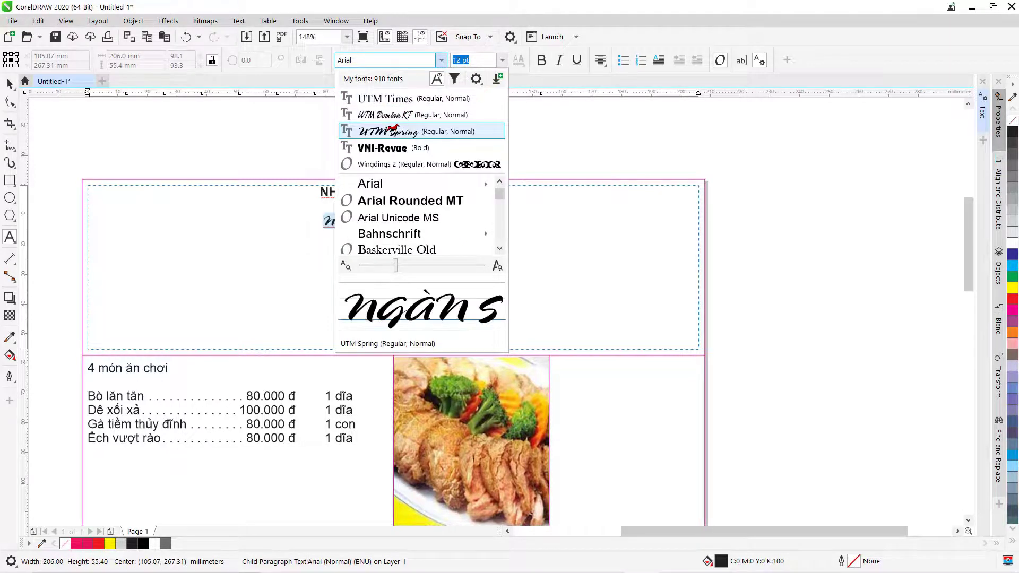
click(392, 130)
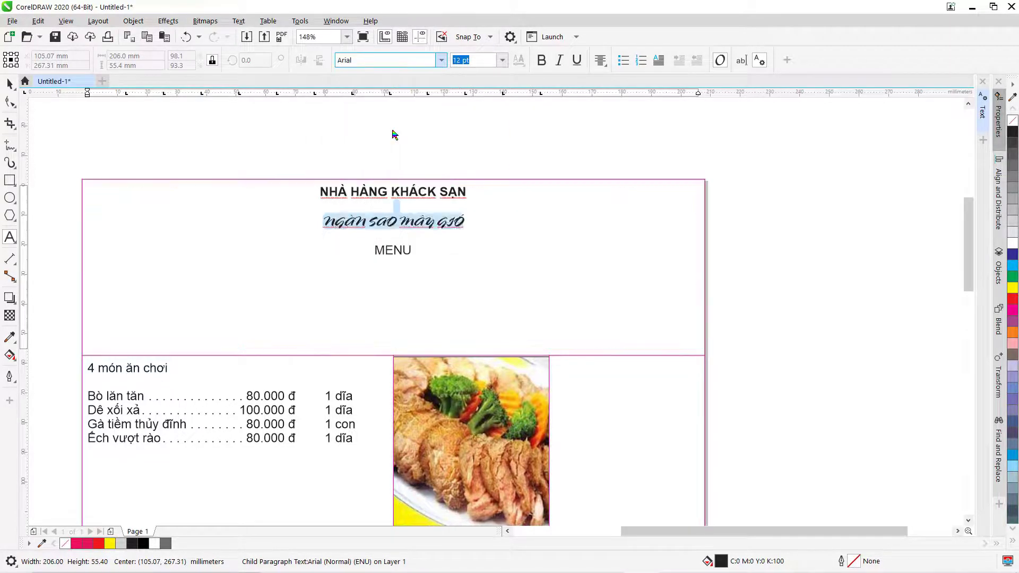
click(501, 60)
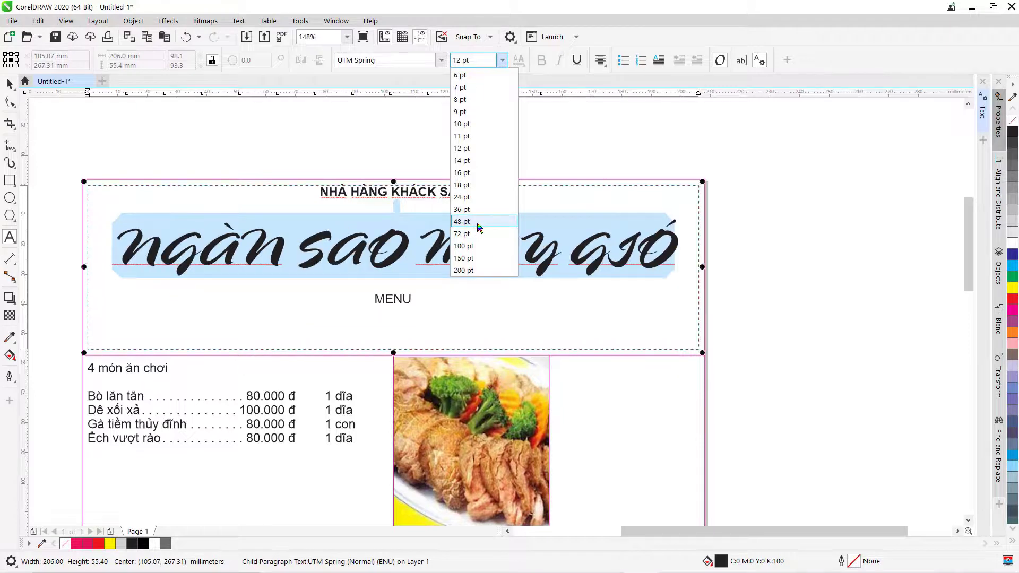
click(478, 223)
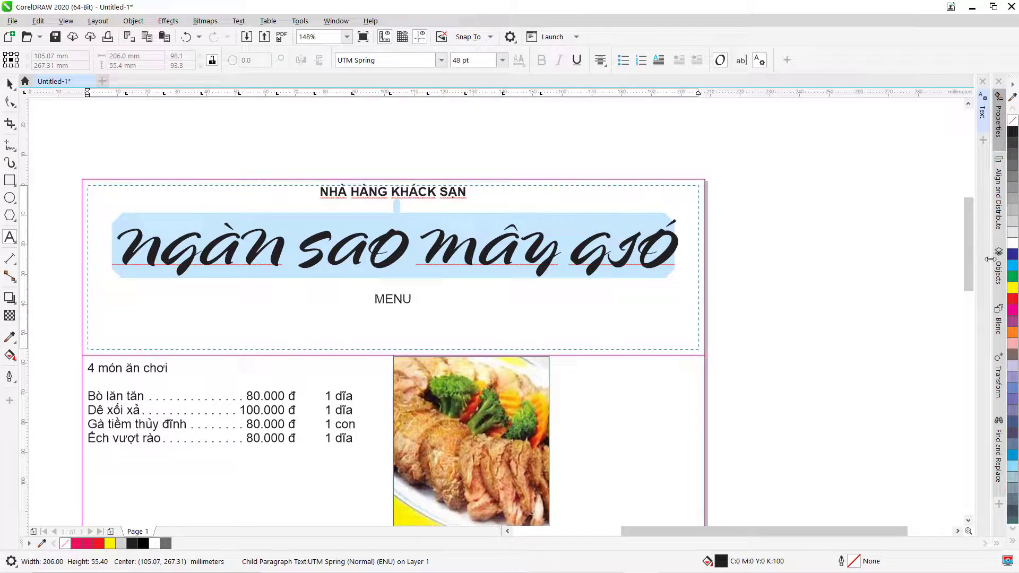
click(1012, 266)
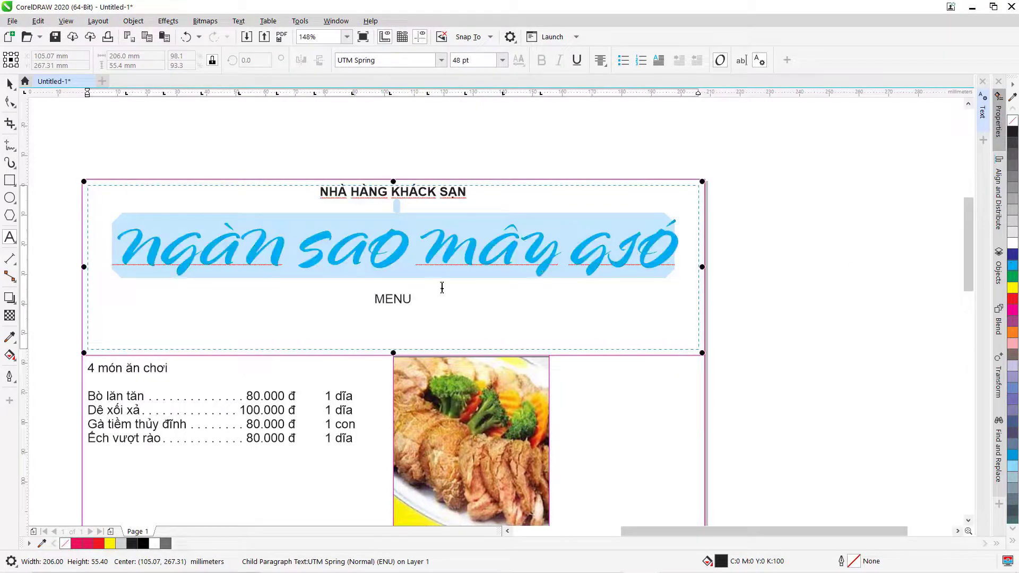
Step: Format the word "MENU" in the header cell as bold, 36 pt and red
double_click(400, 297)
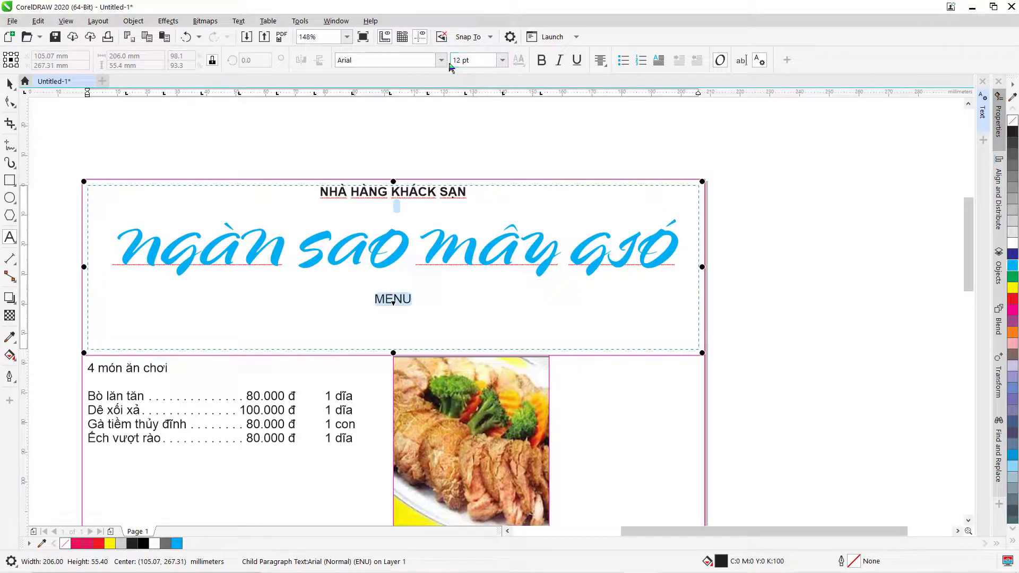
click(541, 60)
click(502, 60)
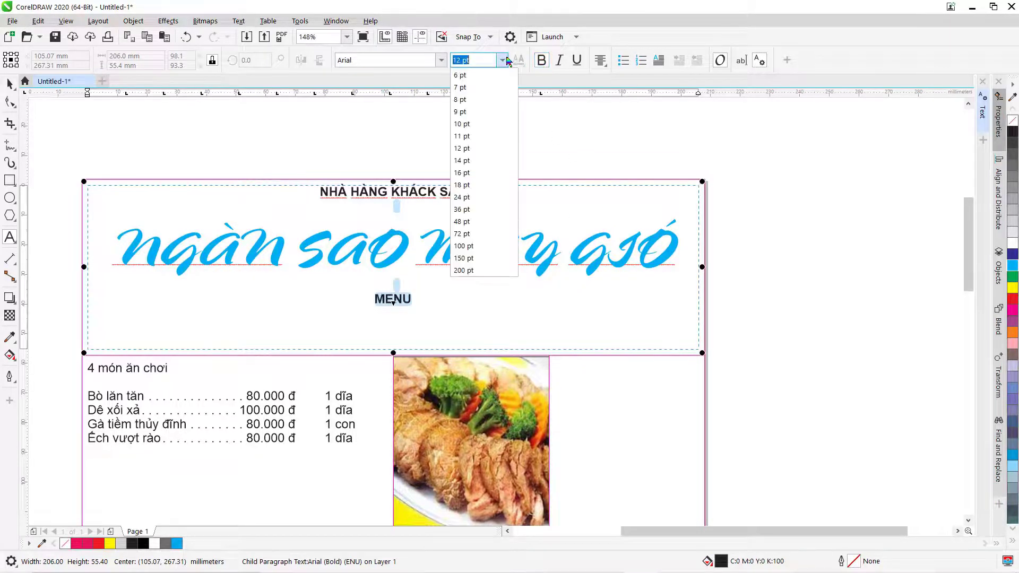
click(465, 211)
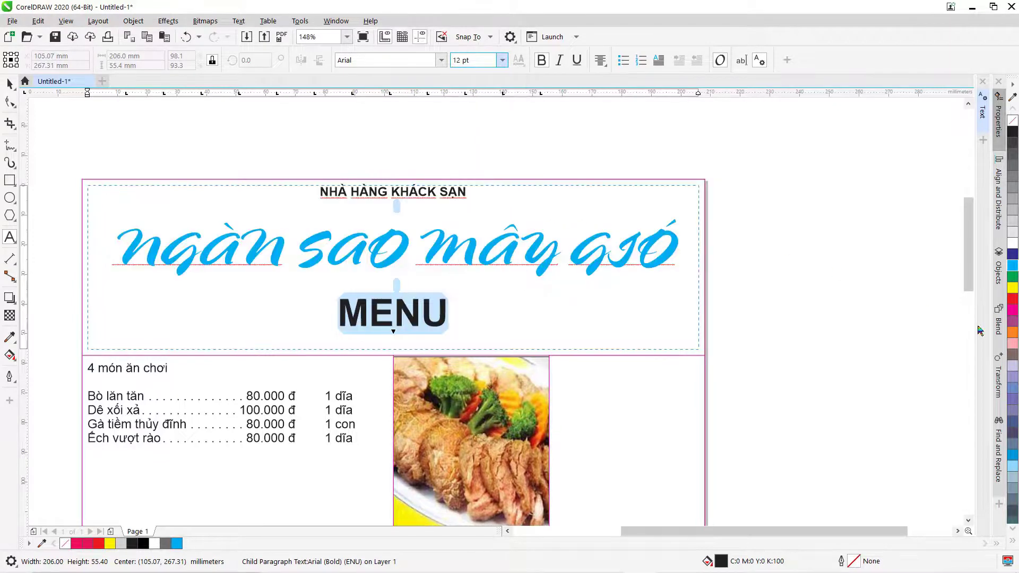
click(1014, 301)
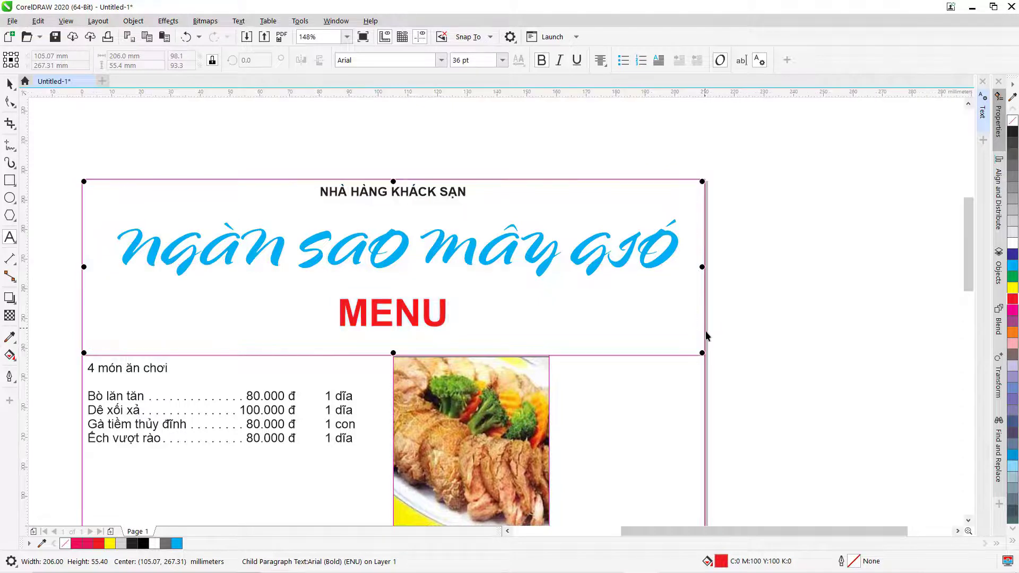
key(Escape)
Step: Center the heading line "4 món ăn chơi" in the dish list cell beneath the header
drag(795, 393, 851, 193)
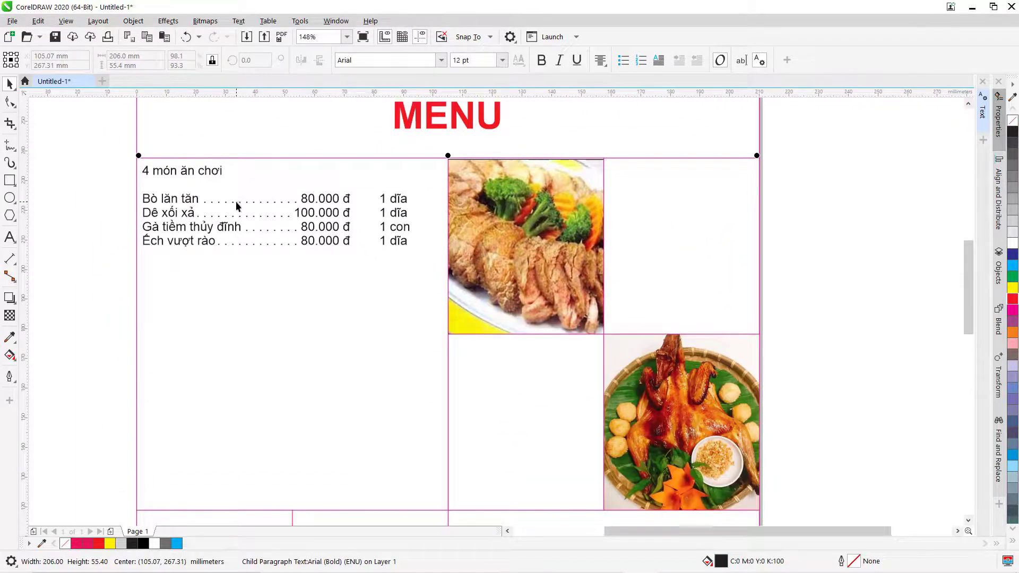
click(147, 204)
click(9, 238)
click(141, 211)
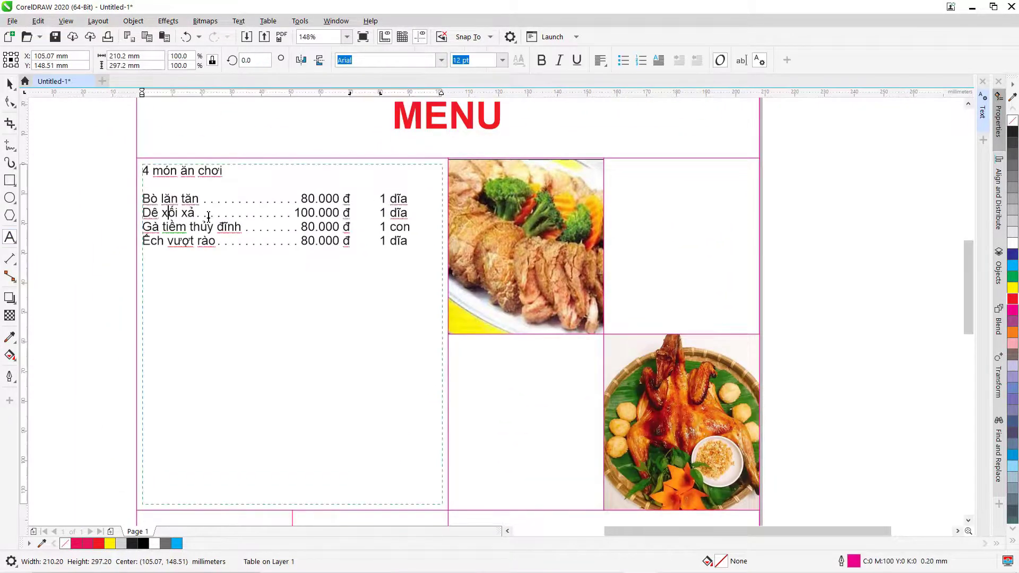
click(160, 167)
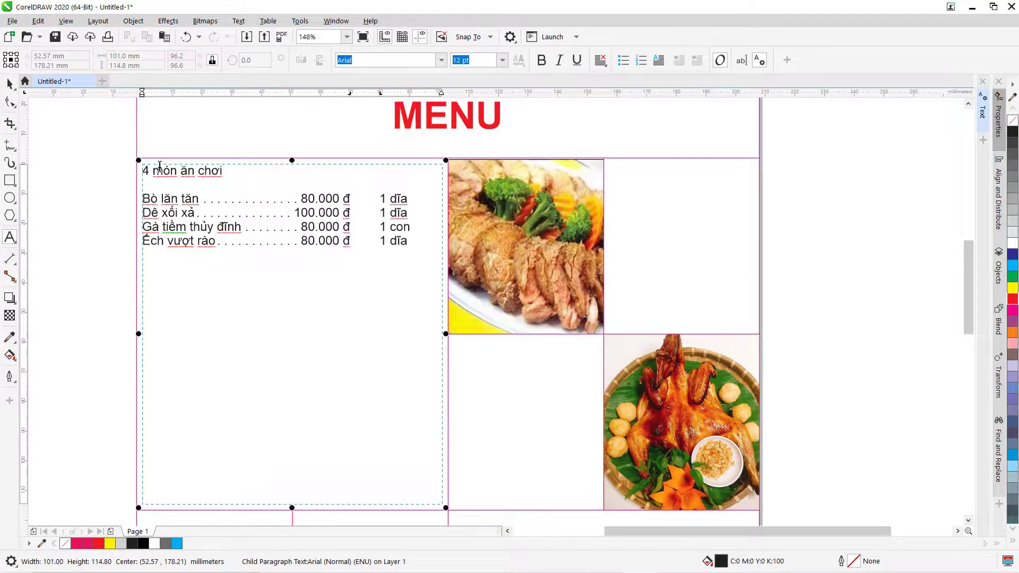
double_click(166, 171)
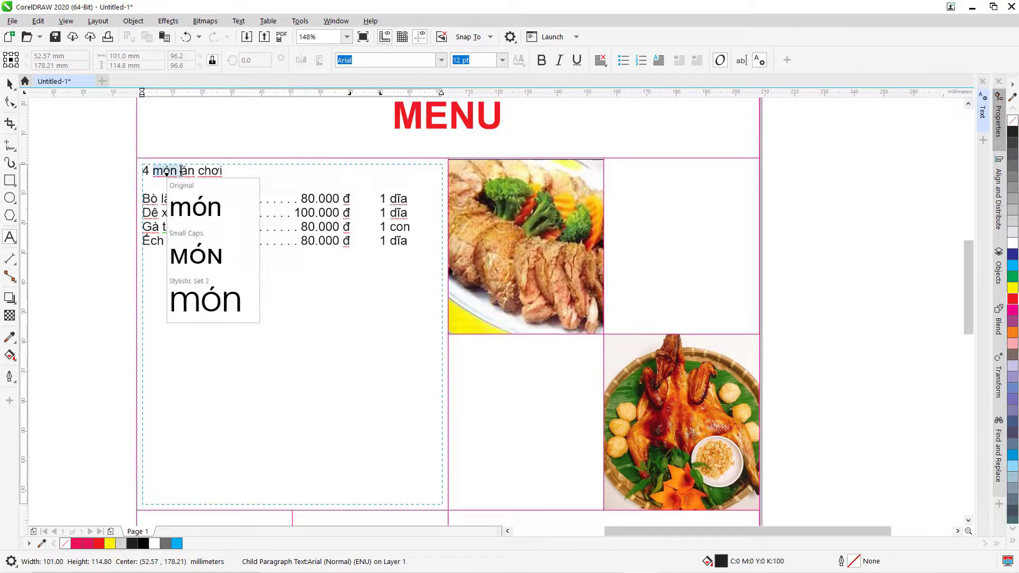
drag(222, 171, 142, 170)
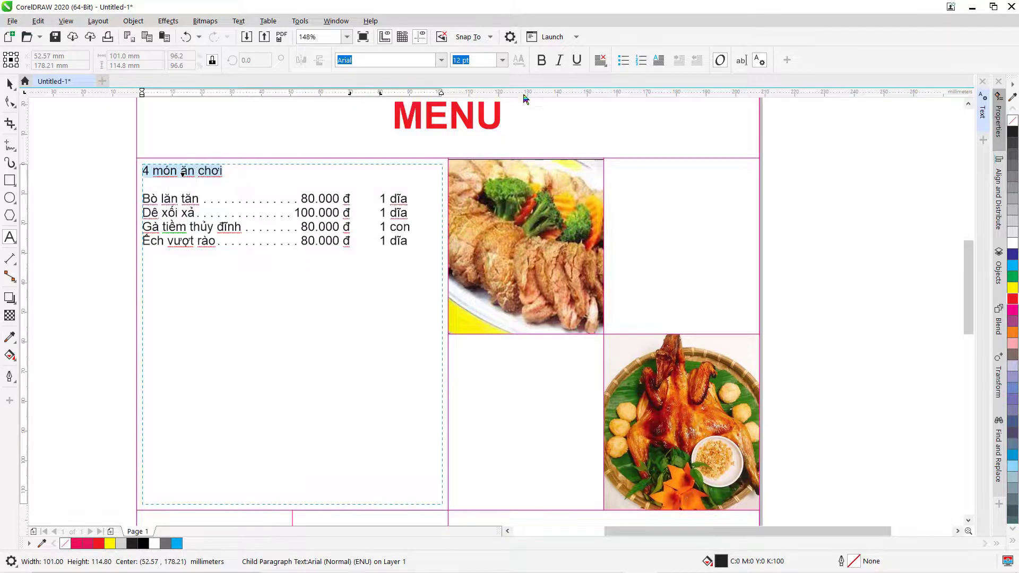
click(601, 65)
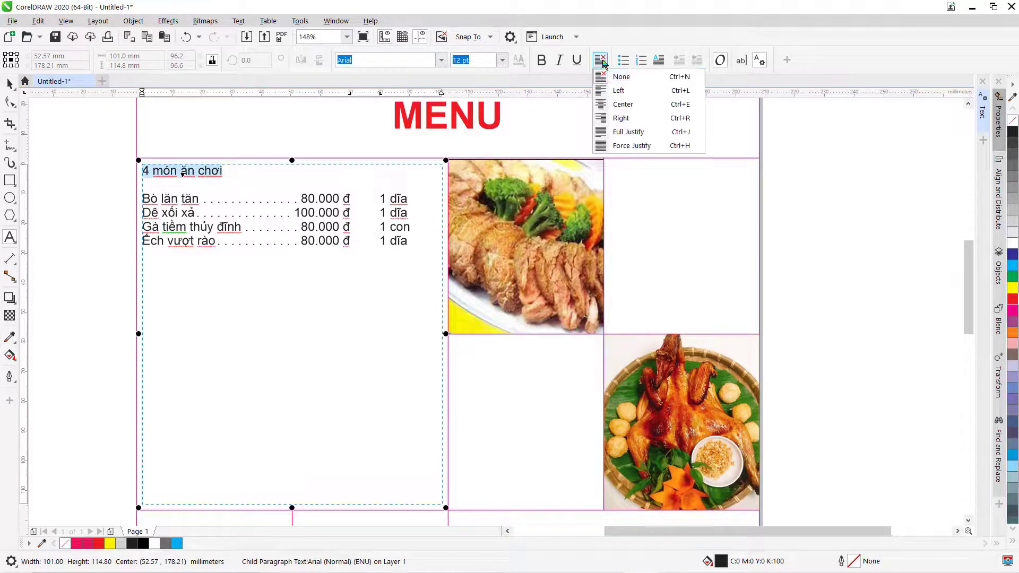
click(628, 104)
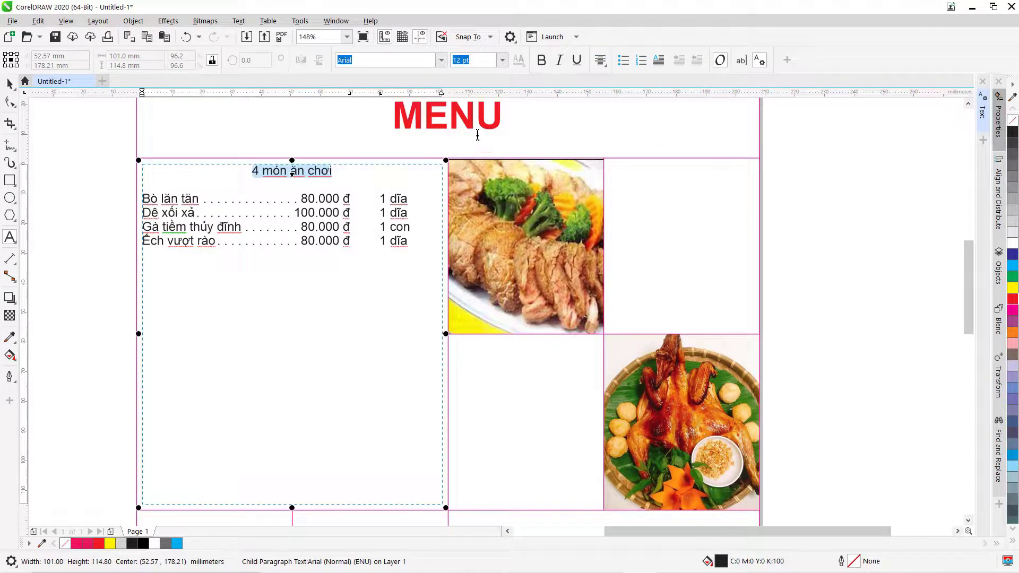
Step: Format the heading "4 món ăn chơi" in the UTM Demian KT font at 36 pt with a cyan fill
click(441, 60)
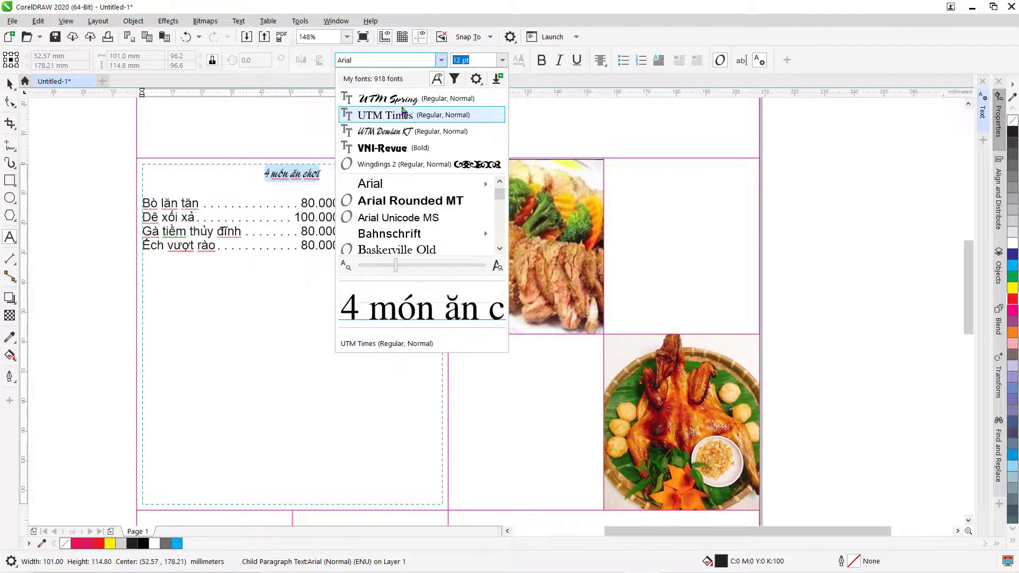
click(387, 137)
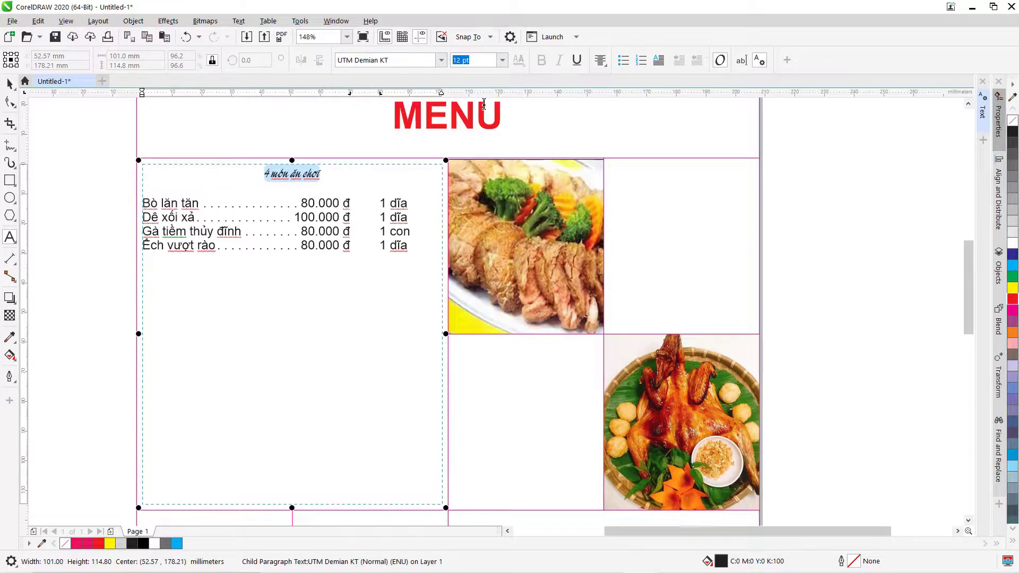
click(502, 60)
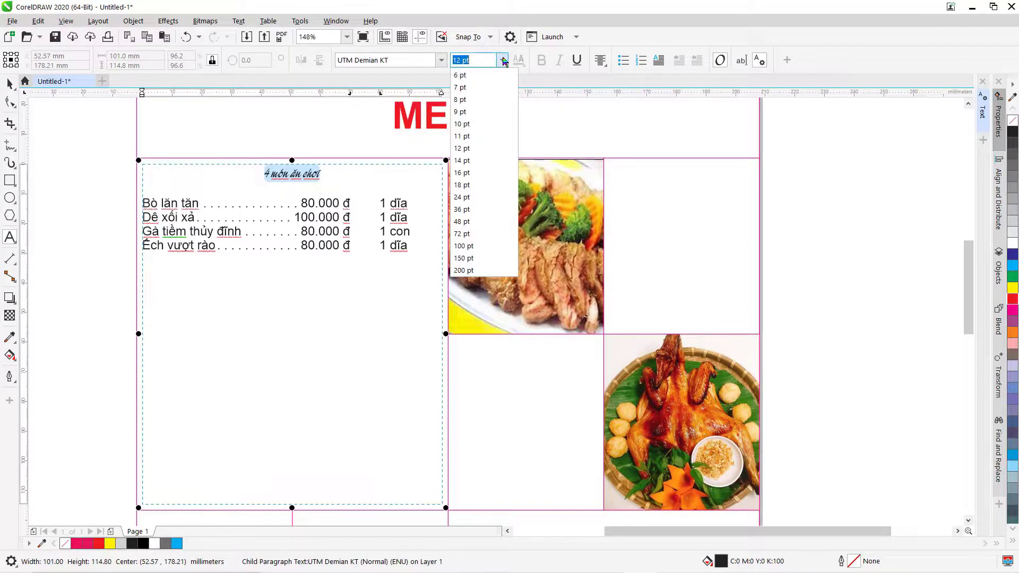
click(465, 211)
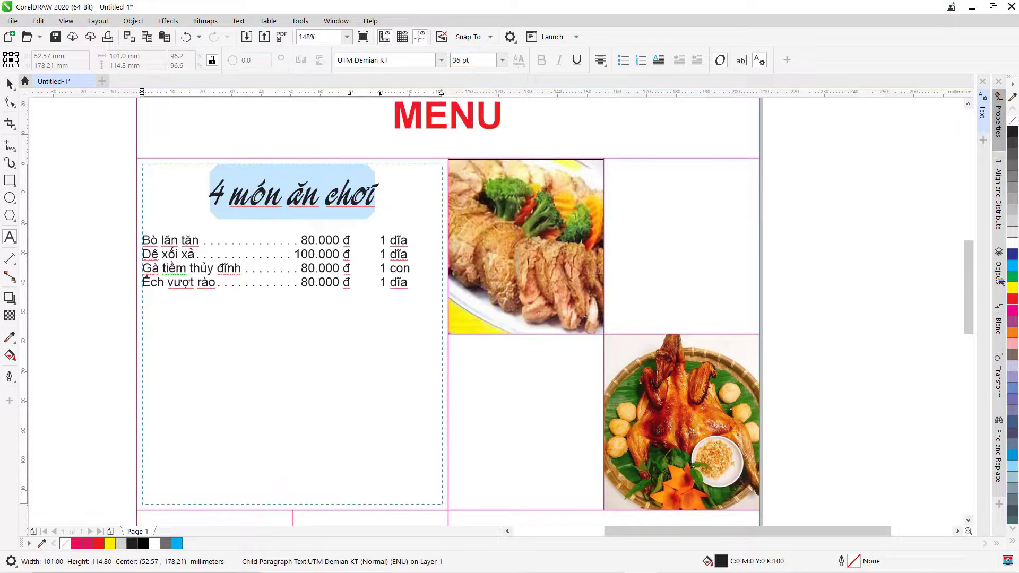
click(1012, 266)
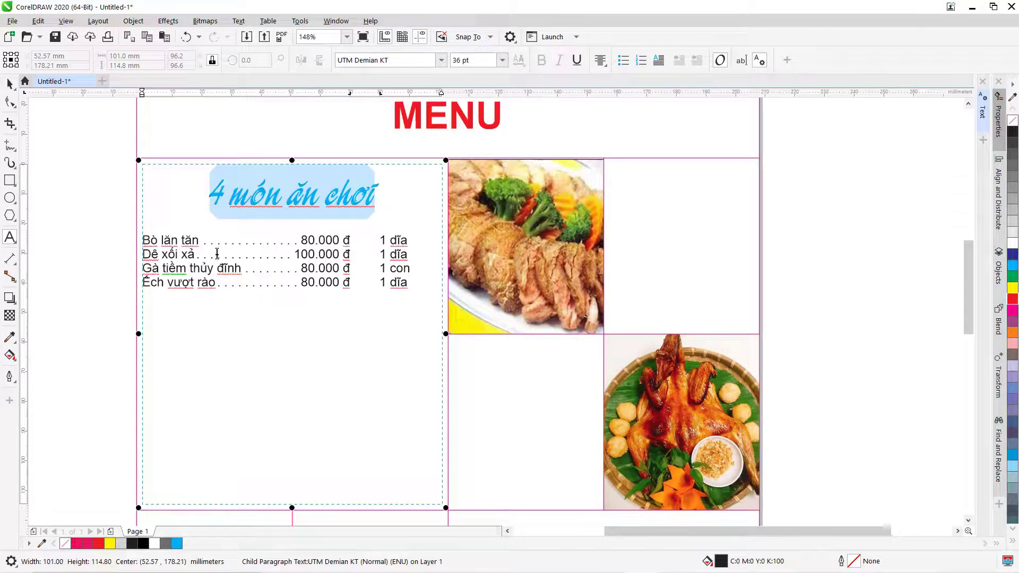
Step: Try to space the dishes apart with a blank line after "Bò lăn tăn", and undo it
click(195, 254)
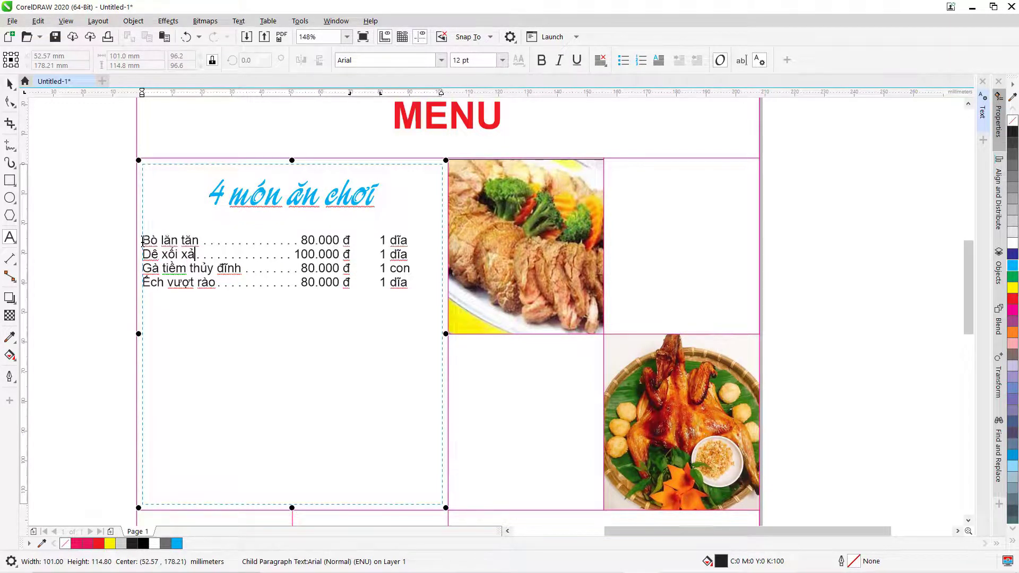
drag(142, 241, 410, 280)
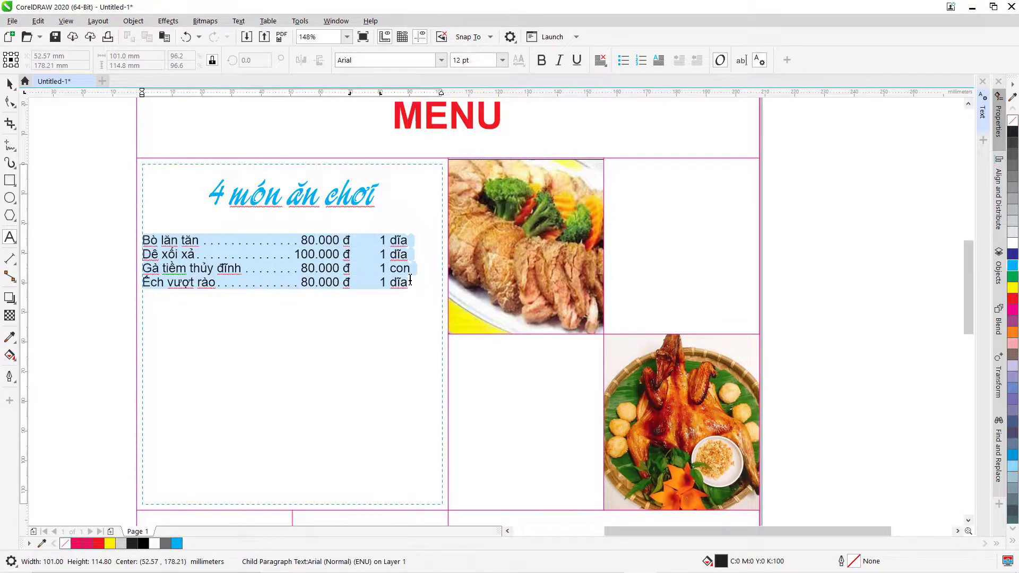
click(417, 242)
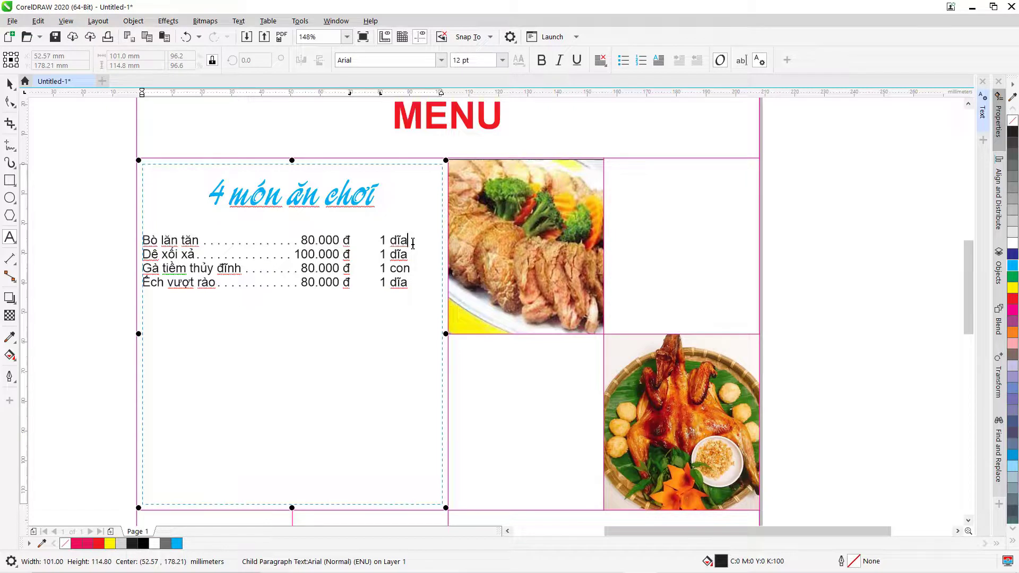
key(Return)
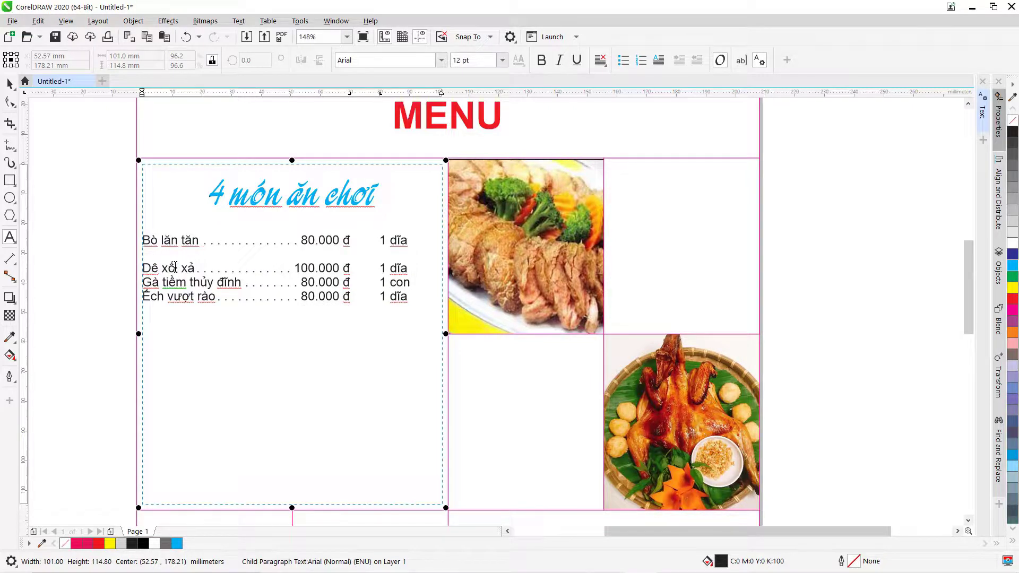
key(ctrl+z)
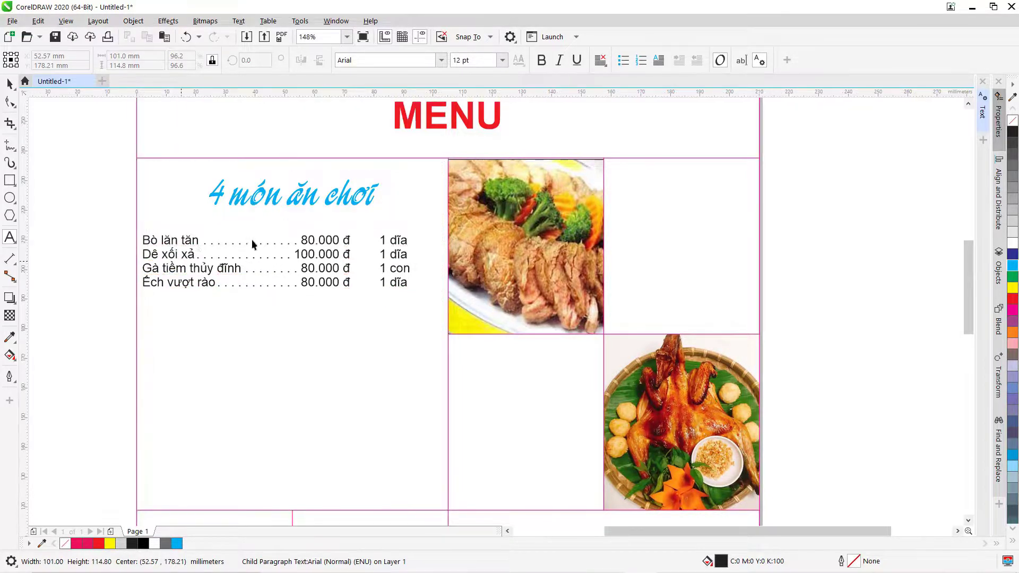
Step: Set the before-paragraph spacing of the four dish lines to 130%
double_click(157, 254)
drag(142, 240, 403, 289)
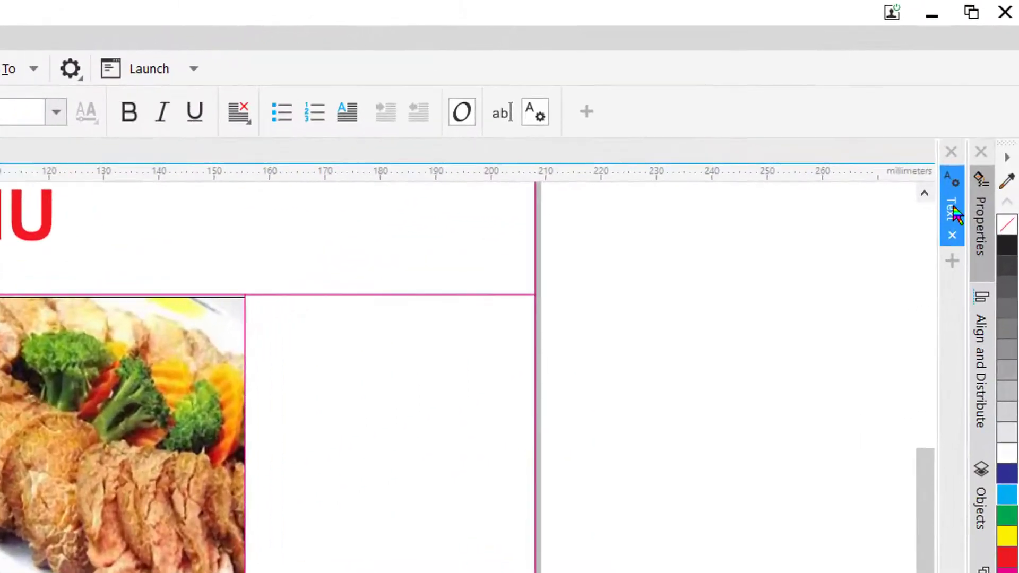
click(954, 212)
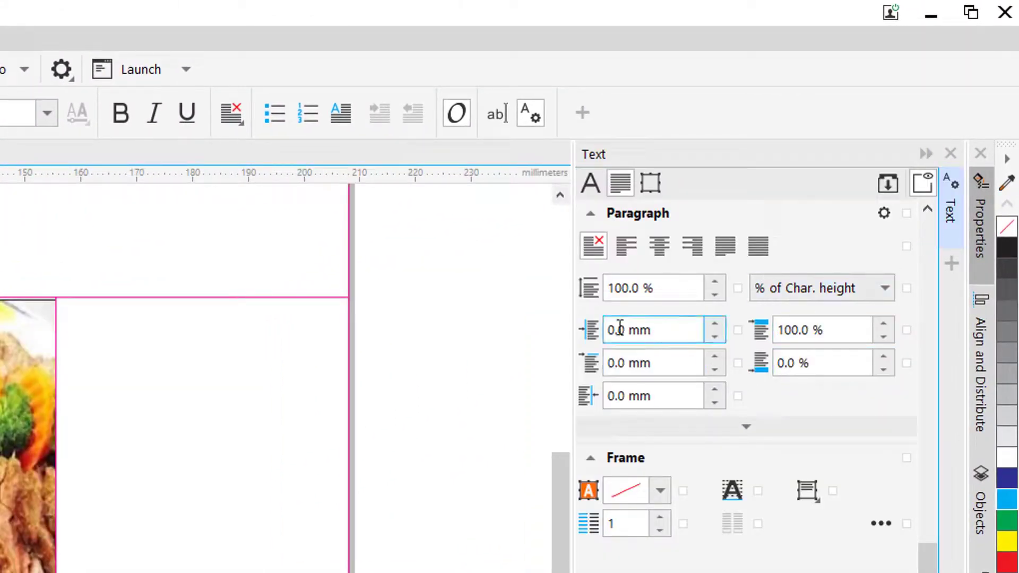
double_click(791, 330)
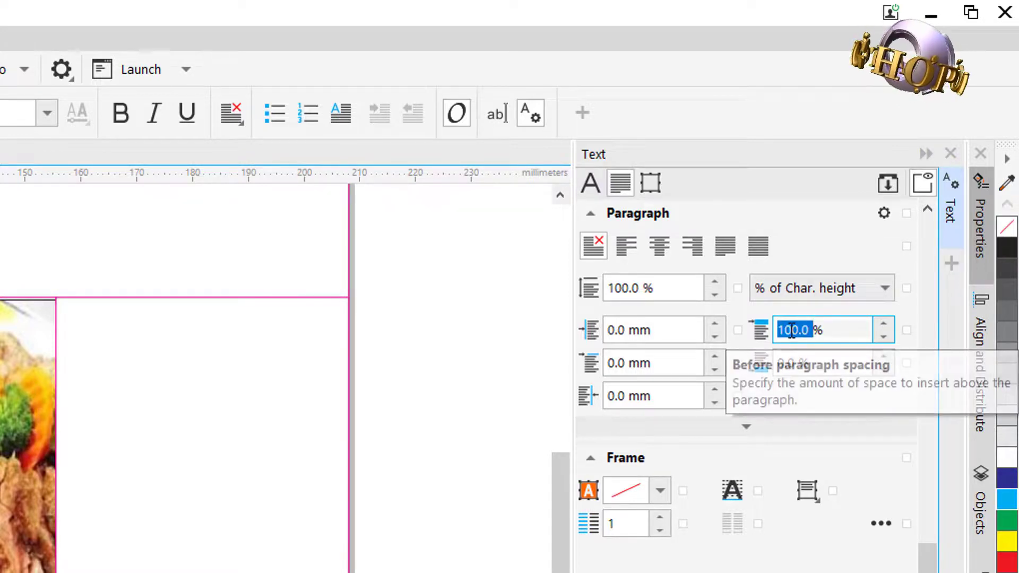
text(130)
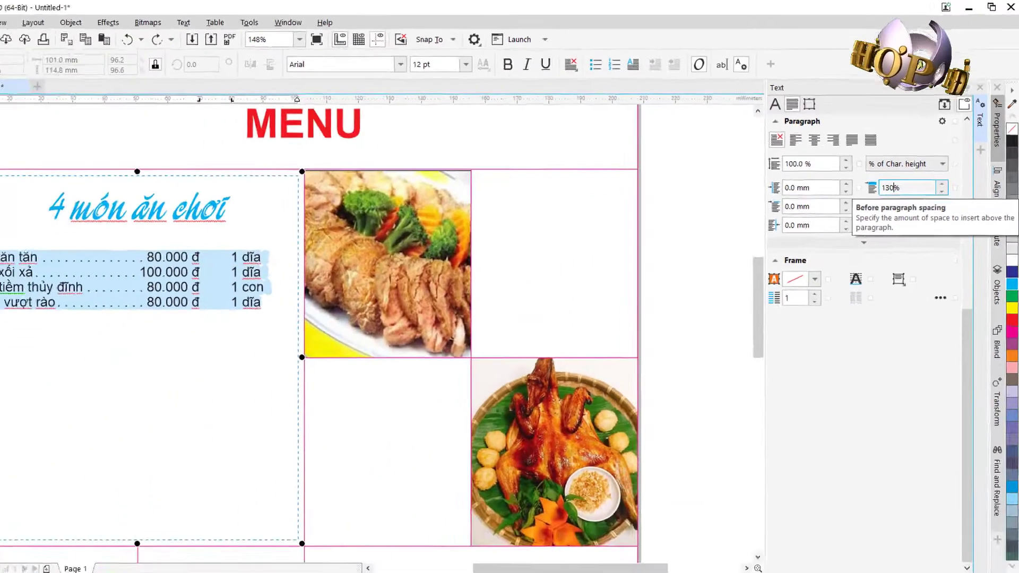
key(Return)
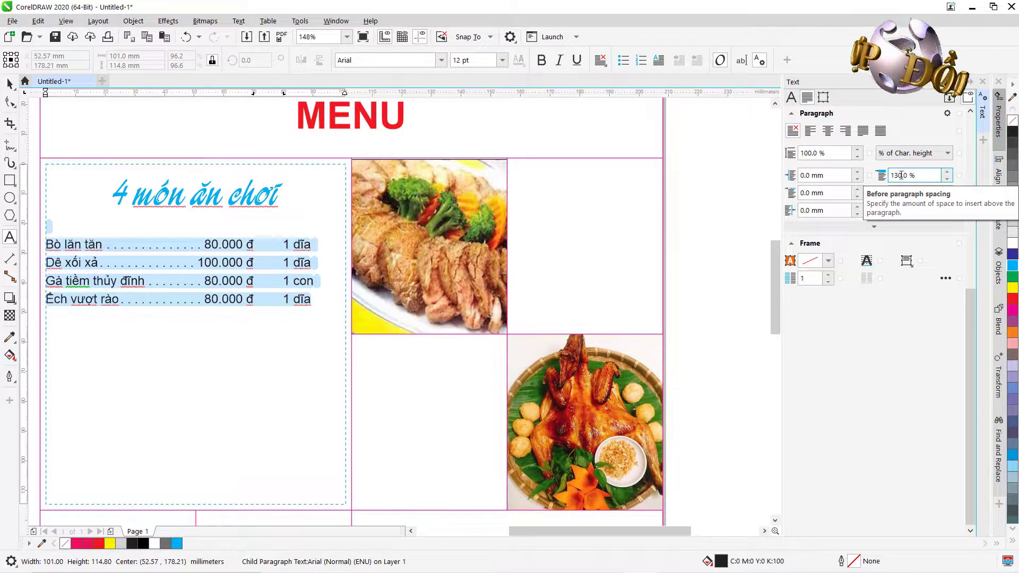
Step: Increase the before-paragraph spacing of the four dish lines to 150% and collapse the text settings
double_click(900, 175)
text(10)
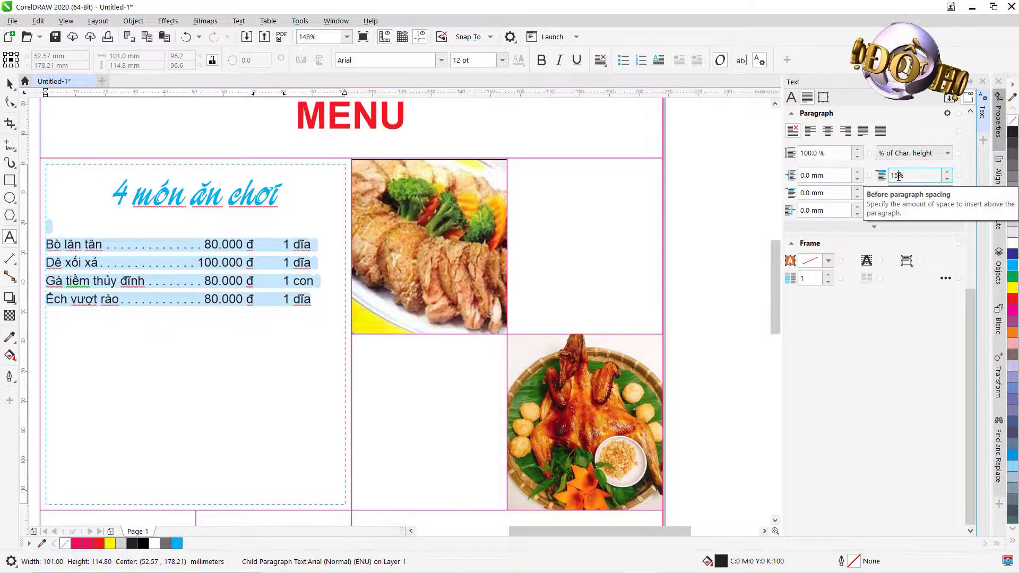
text(0)
key(Return)
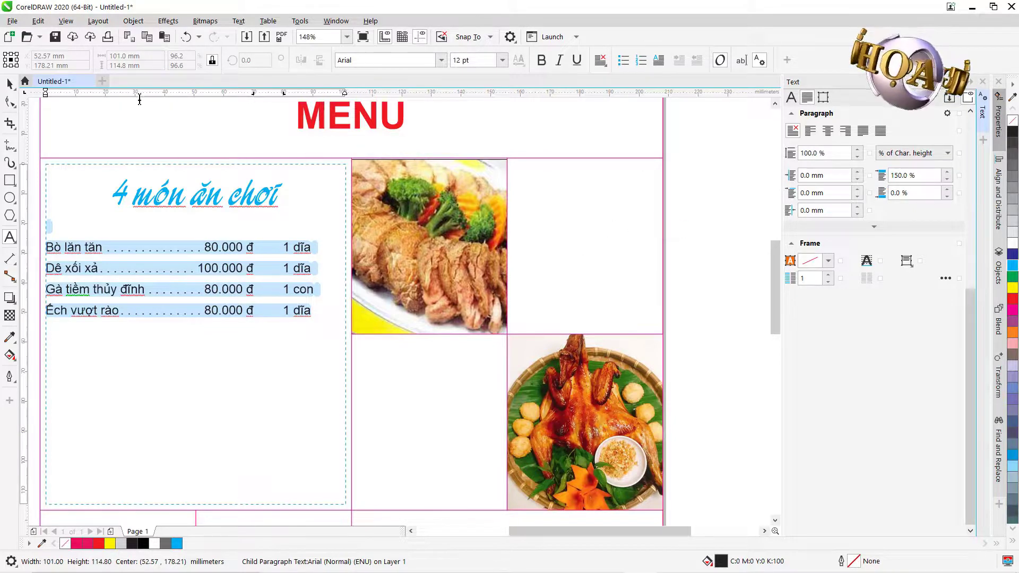
click(10, 84)
click(182, 130)
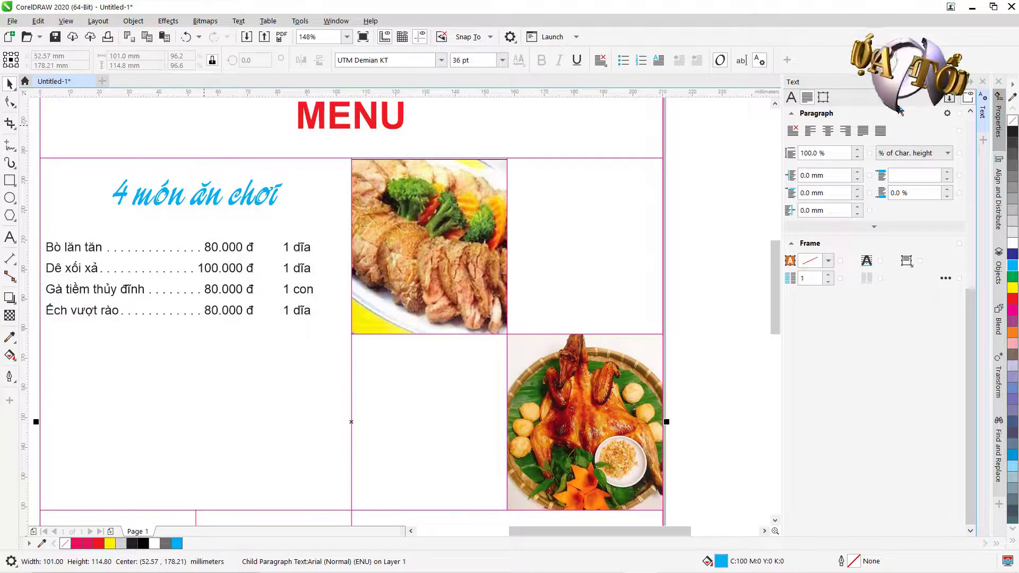
click(969, 86)
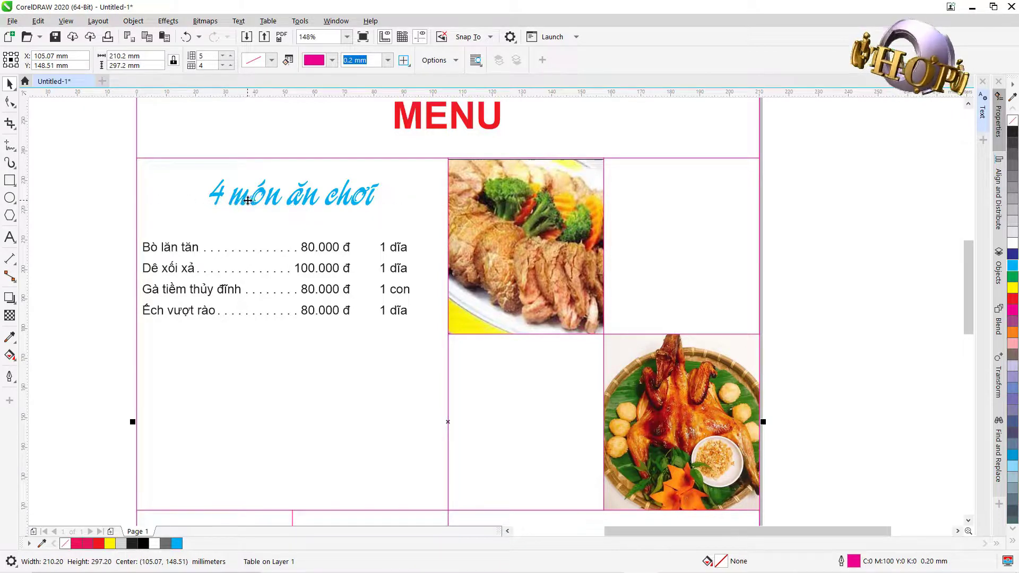
click(121, 188)
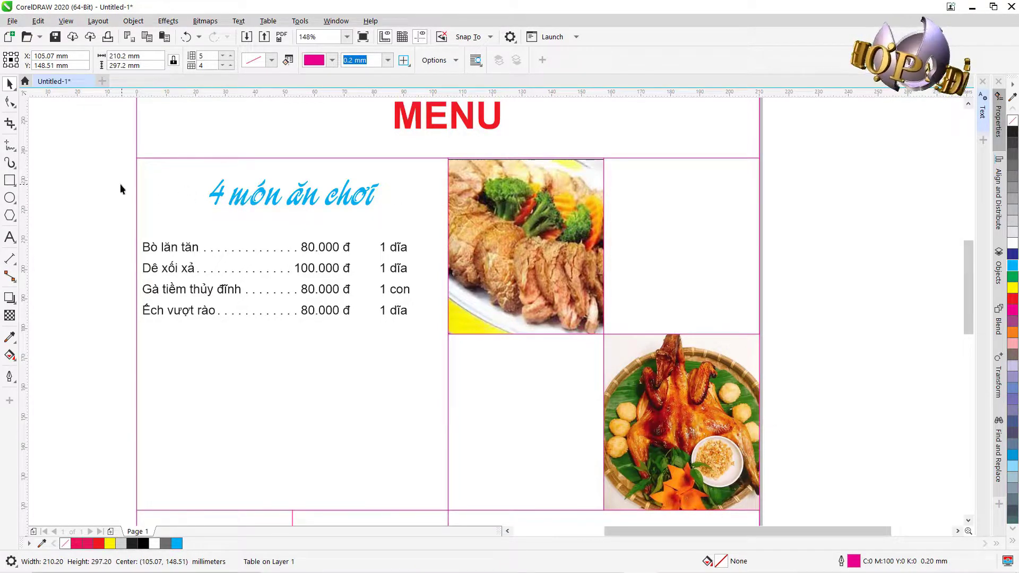
Step: Copy the entire heading and dish list into the large empty cell below the roast chicken picture
click(10, 237)
click(260, 207)
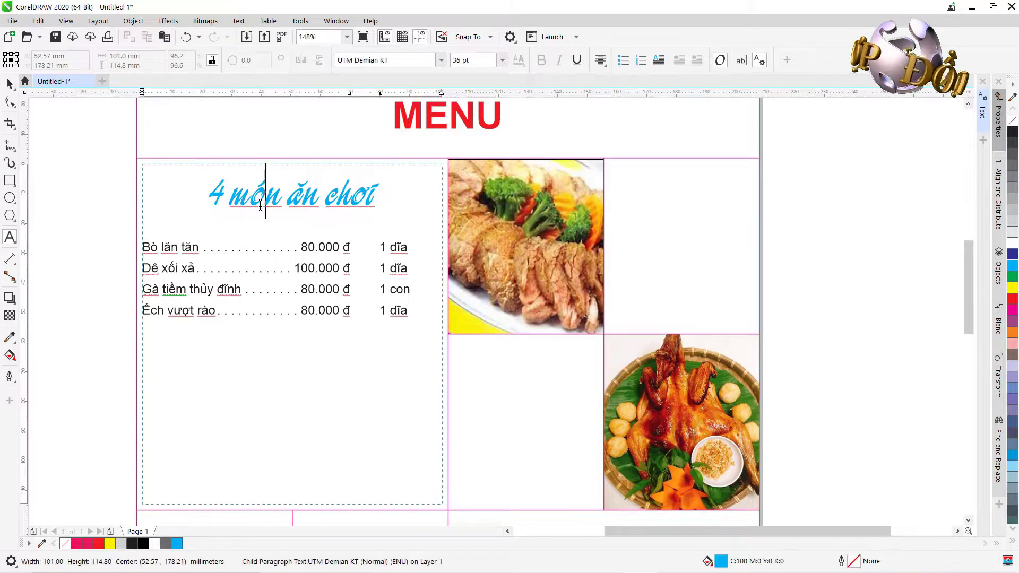
key(ctrl+a)
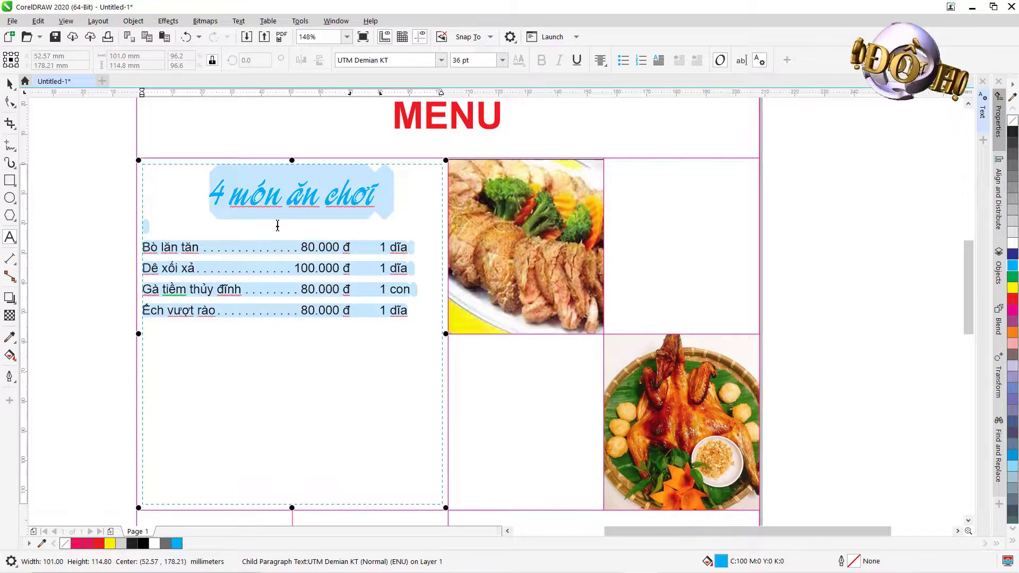
scroll(509, 391, down, 5)
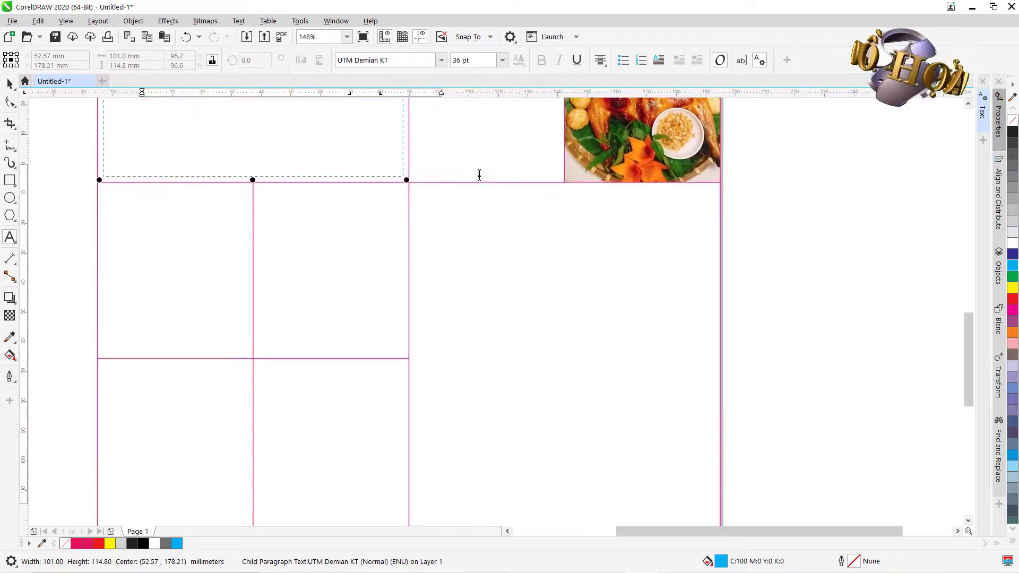
click(504, 274)
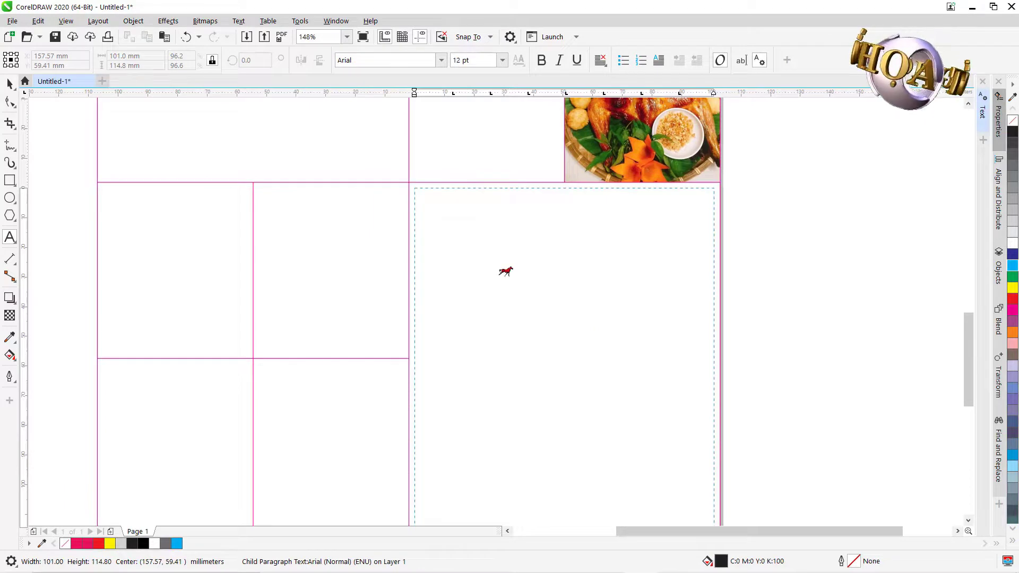
key(ctrl+v)
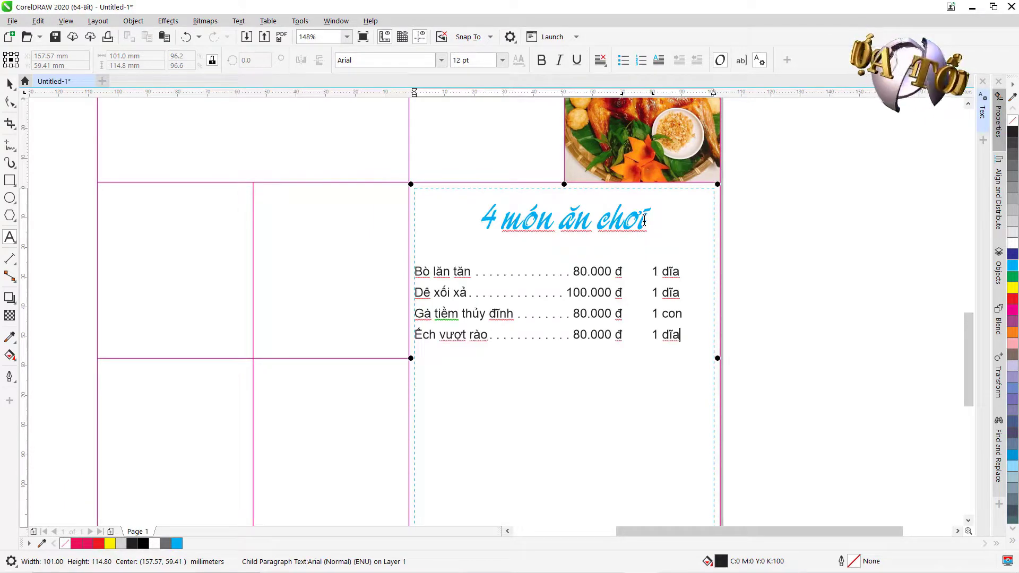
Step: Change the copied heading to "4 món ăn thiệt"
click(671, 220)
key(BackSpace)
key(BackSpace)
key(BackSpace)
key(BackSpace)
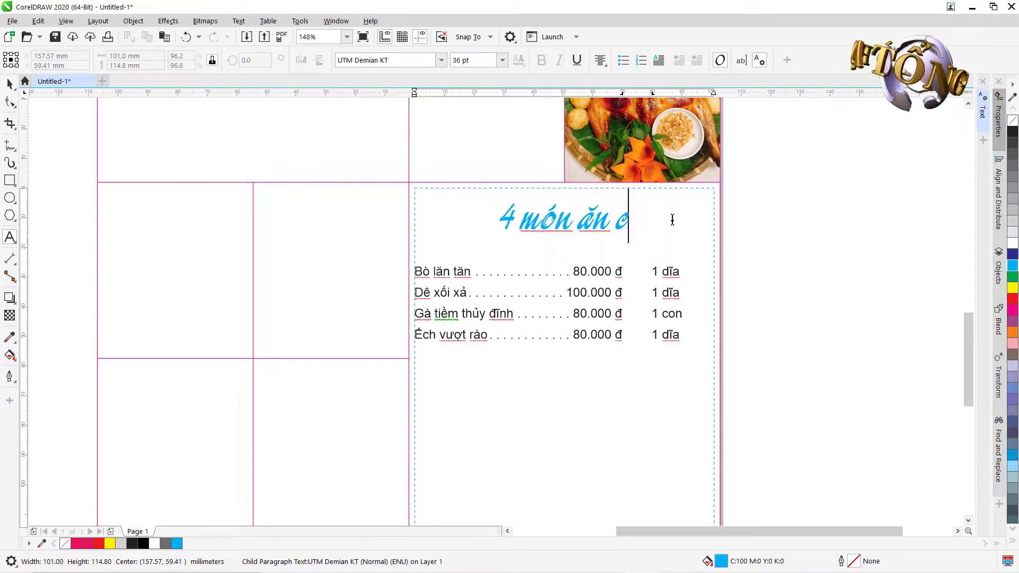
text(thiệt)
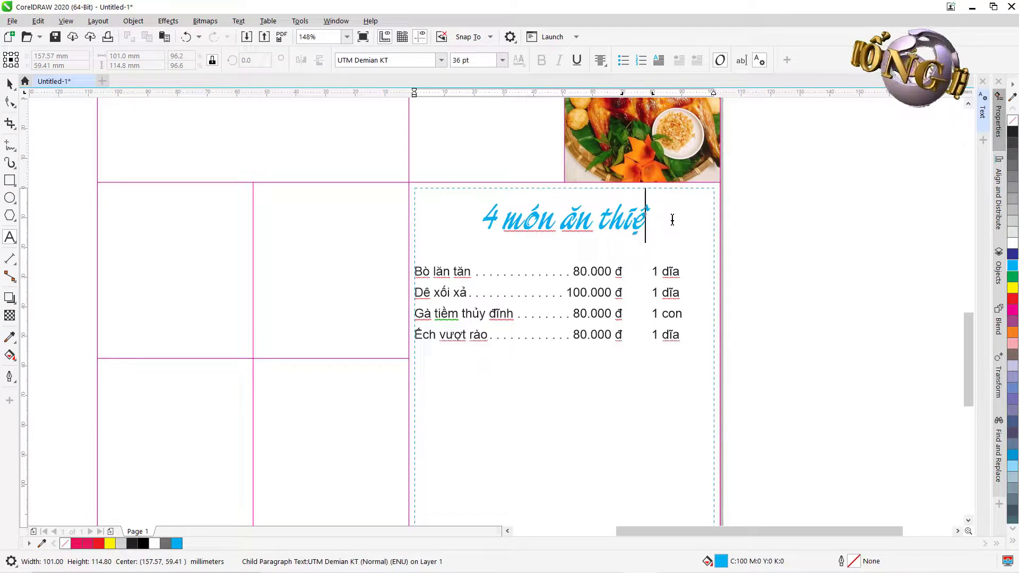
Step: Replace the first dish name under "4 món ăn thiệt" with "Món gì đó" and copy the new name
click(472, 275)
drag(472, 275, 414, 273)
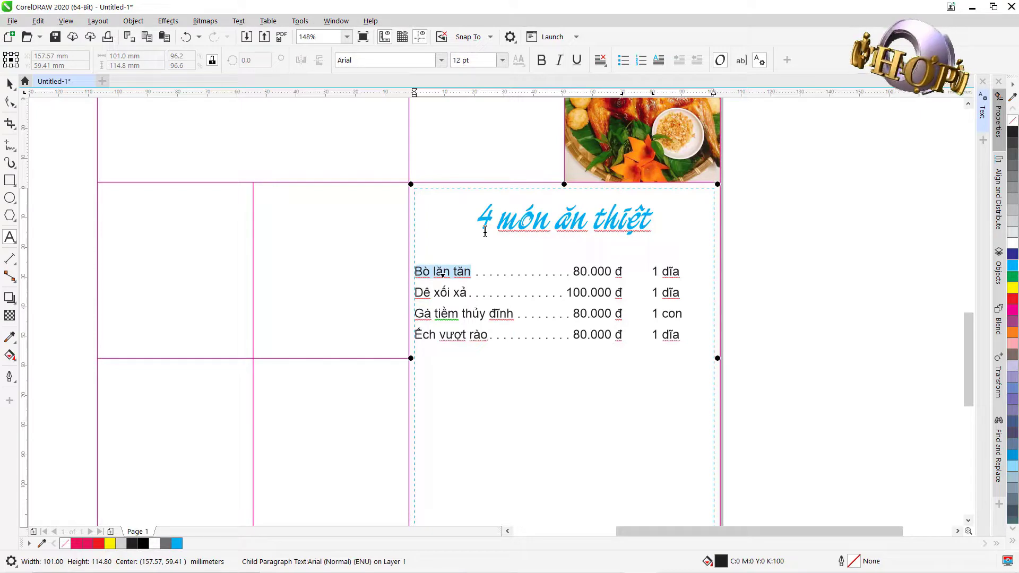
text(Mo)
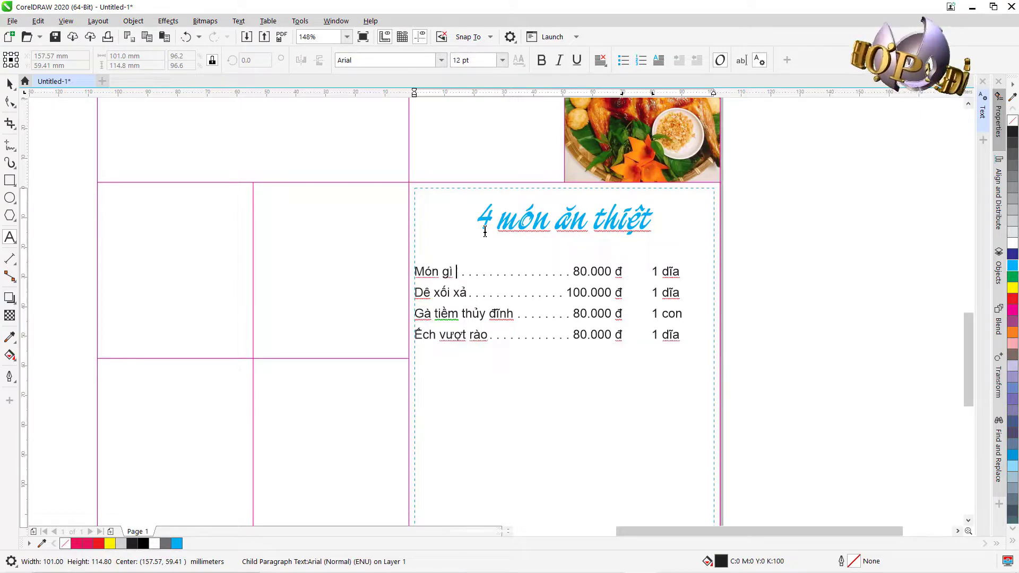
text(n gì đó)
key(shift+Home)
key(ctrl+c)
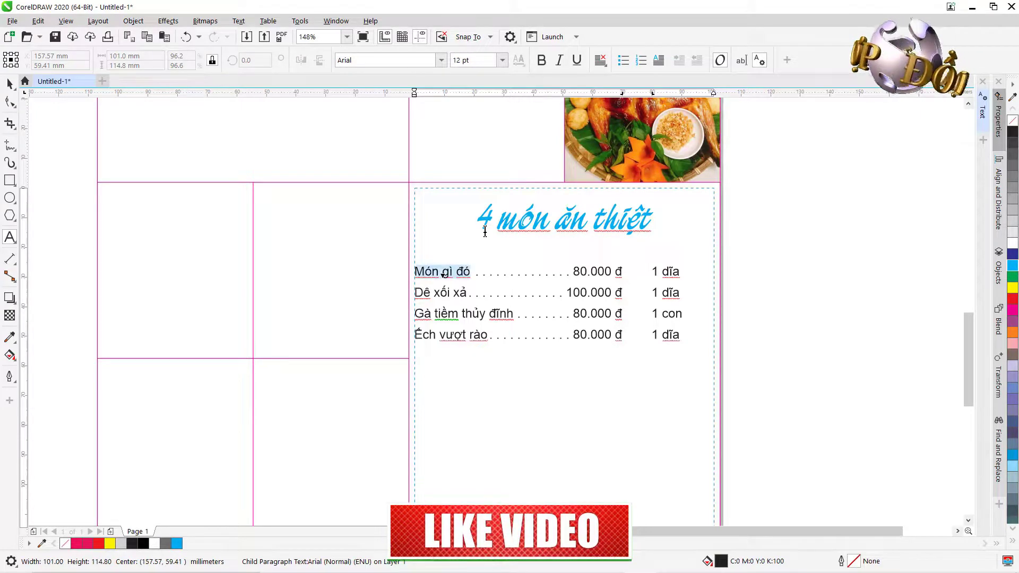
Step: Replace the other three dish names under "4 món ăn thiệt" with the copied "Món gì đó" and finish editing the text
drag(414, 292, 468, 293)
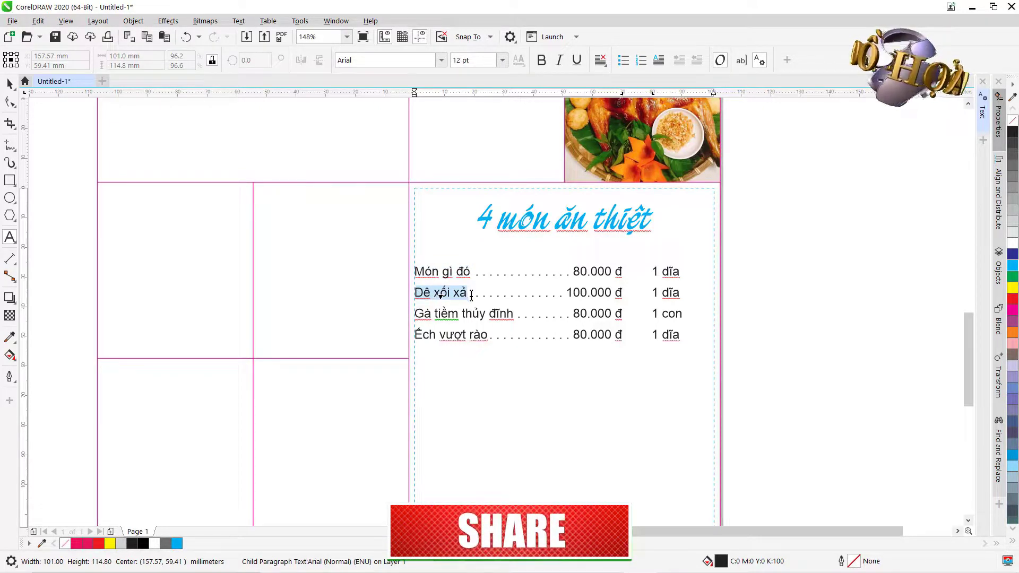
key(ctrl+v)
drag(415, 313, 510, 308)
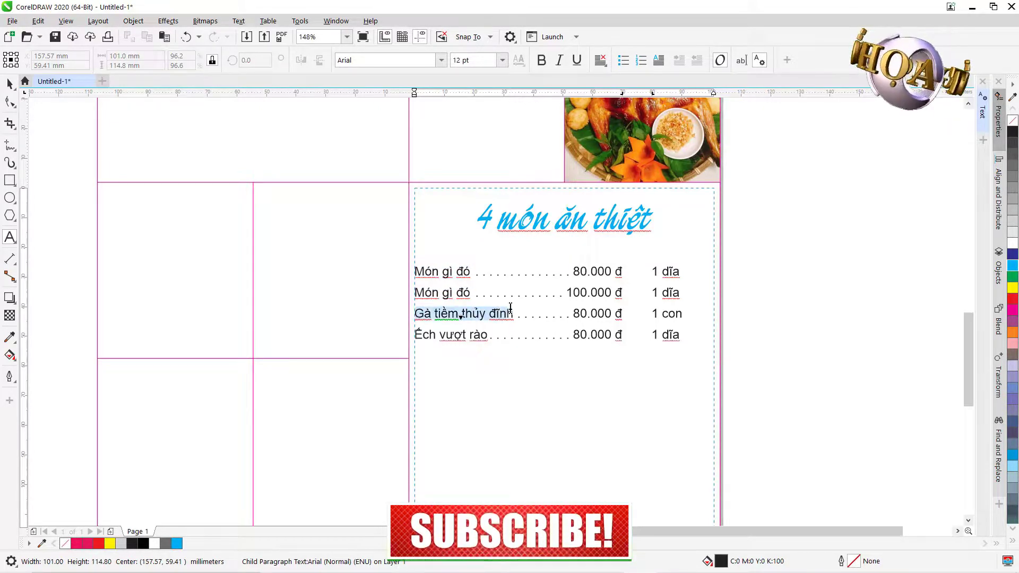
key(ctrl+v)
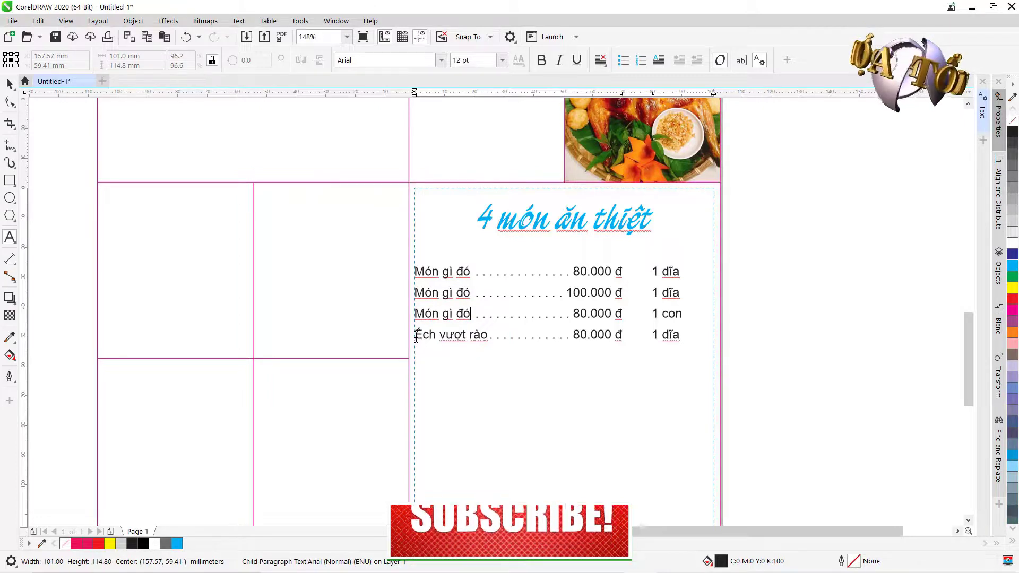
drag(415, 335, 487, 334)
key(ctrl+v)
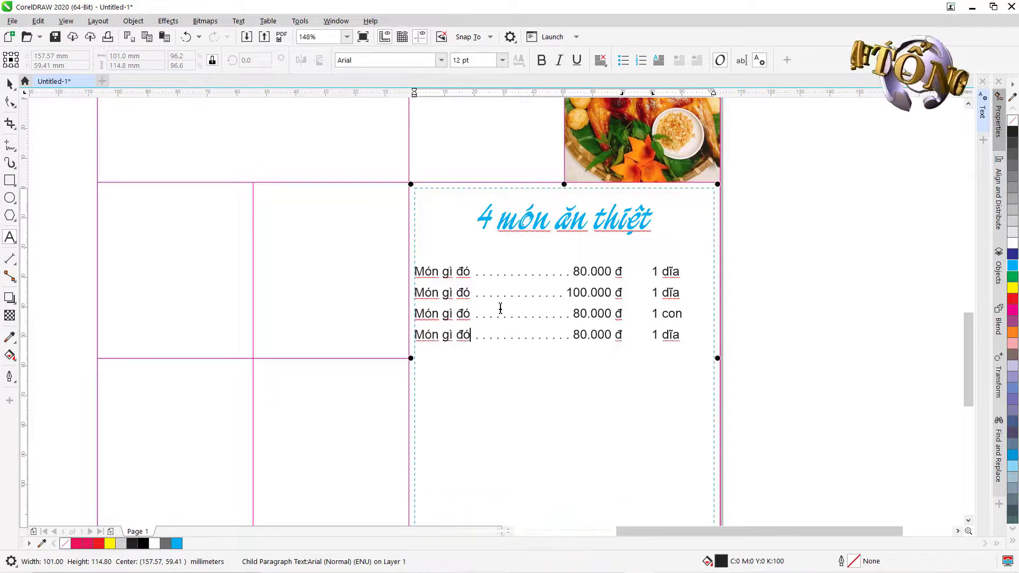
key(Escape)
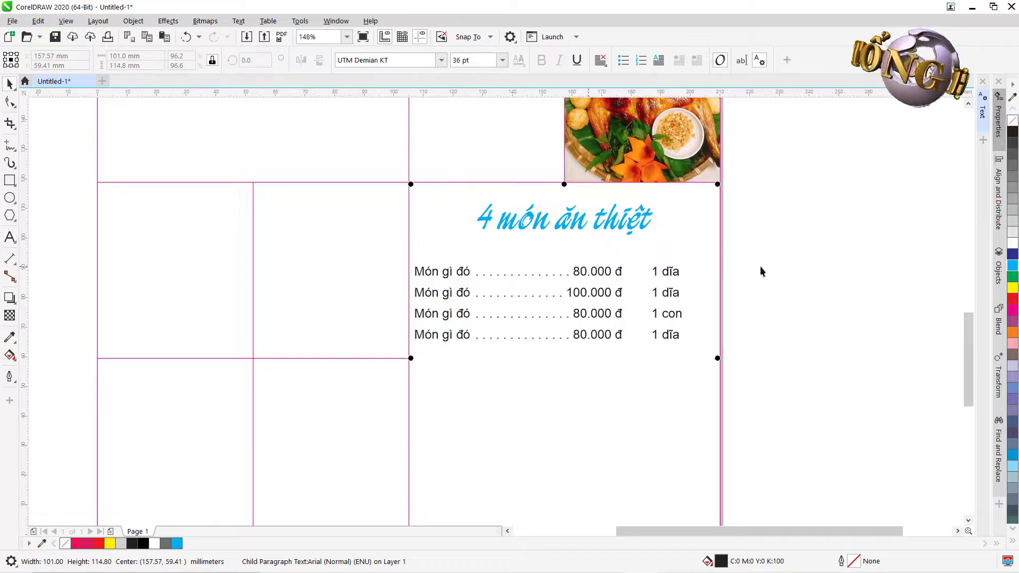
key(Escape)
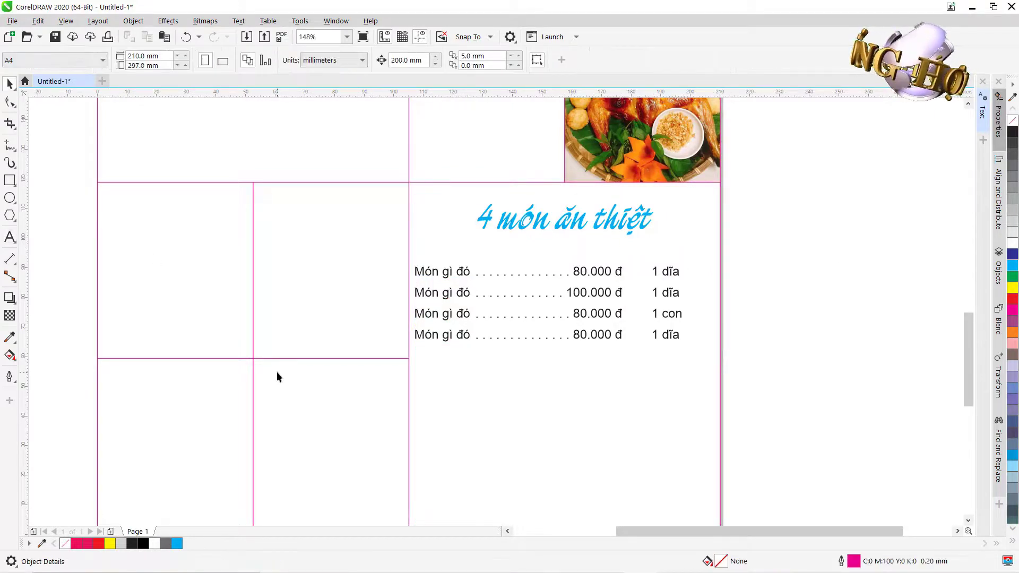
Step: Turn on separated cell borders for the whole menu table
key(shift+F4)
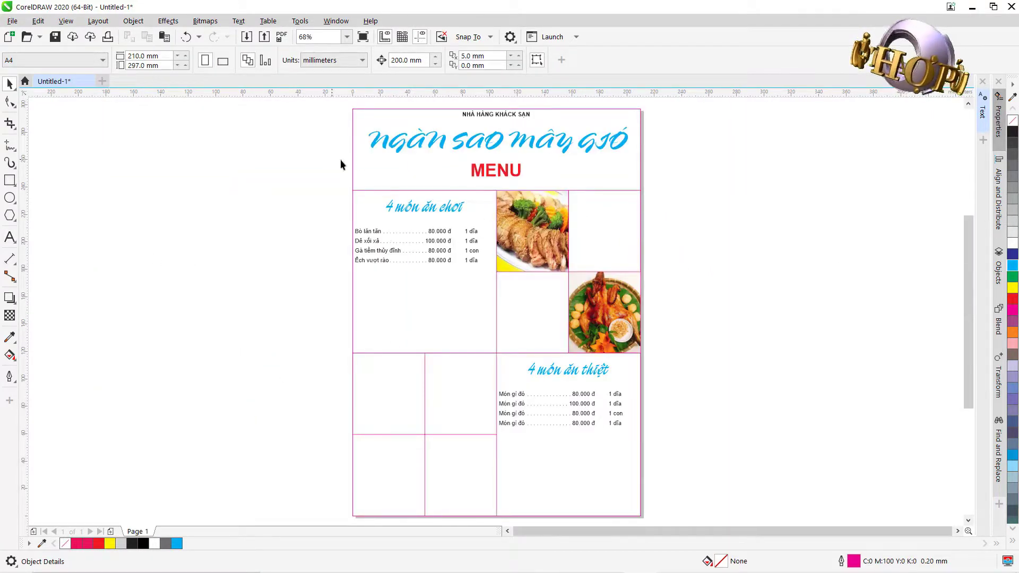
click(357, 123)
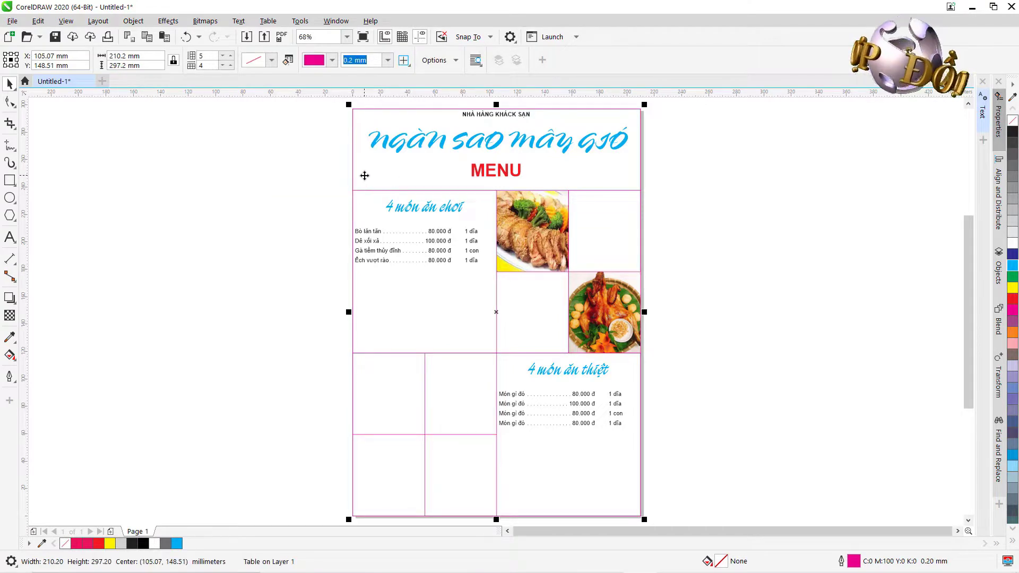
click(450, 60)
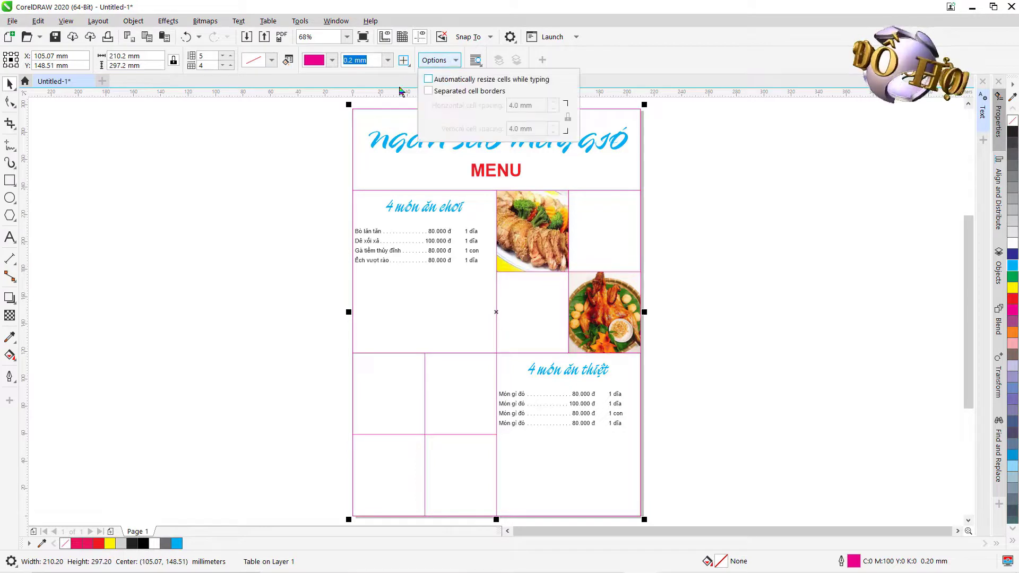
click(435, 93)
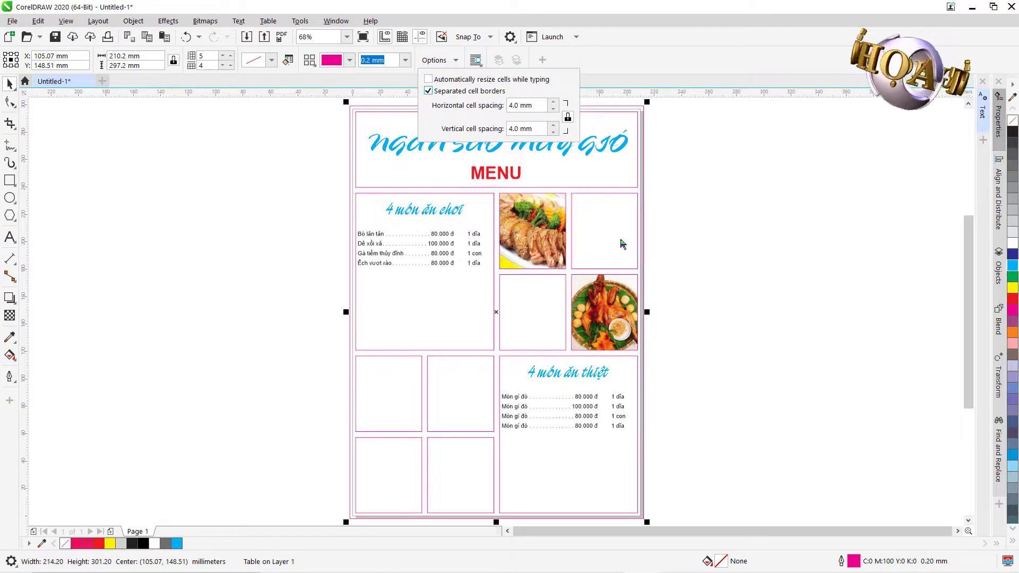
click(728, 230)
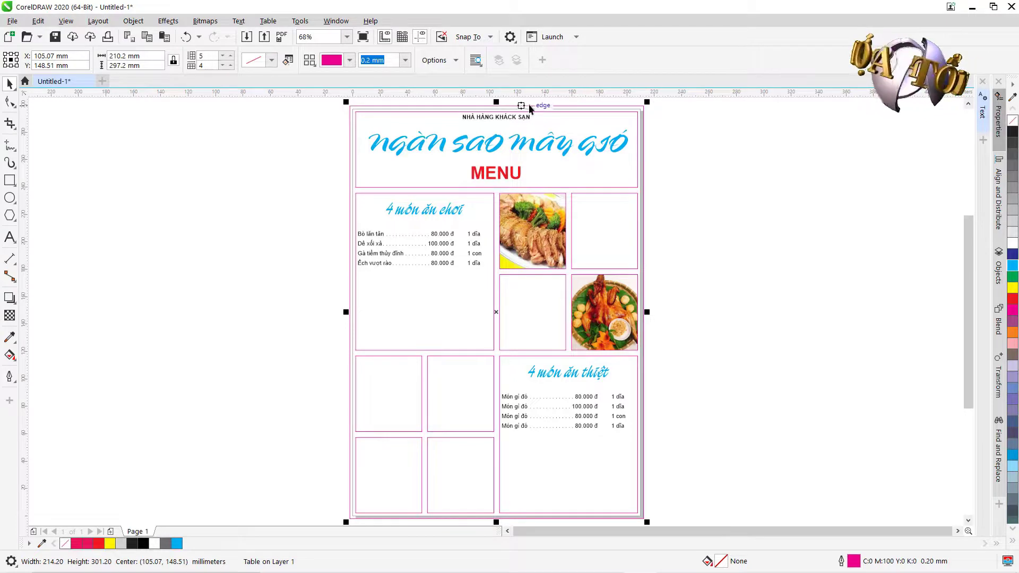
click(642, 108)
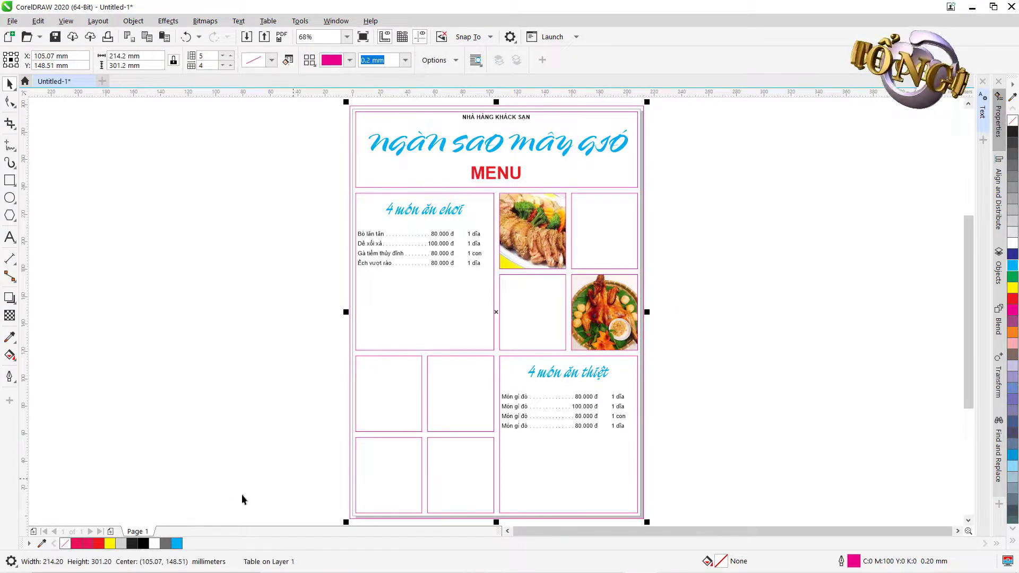
Step: Fill the whole table with a uniform pale yellow of C0 M0 Y20 K0
click(110, 544)
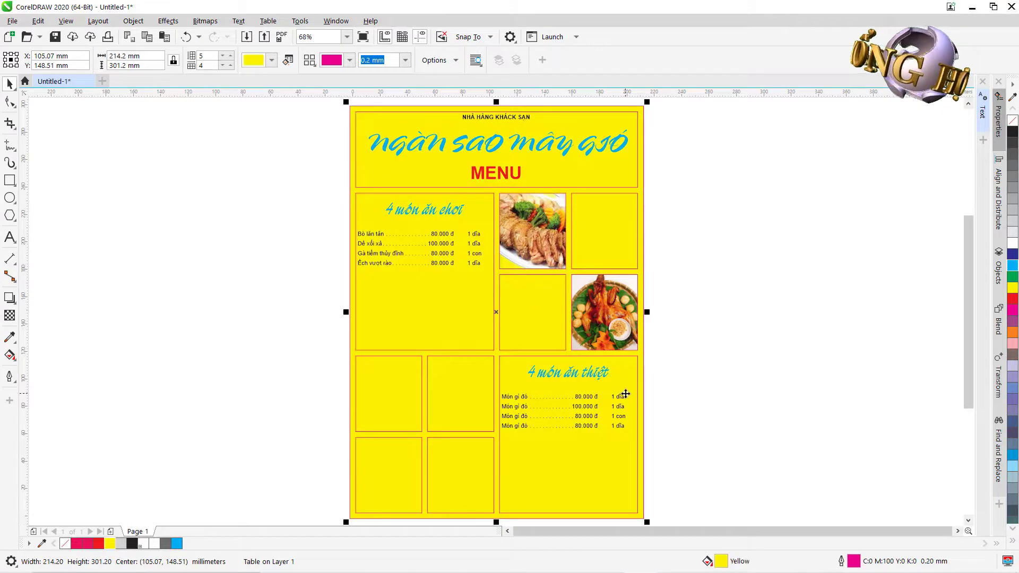
double_click(722, 555)
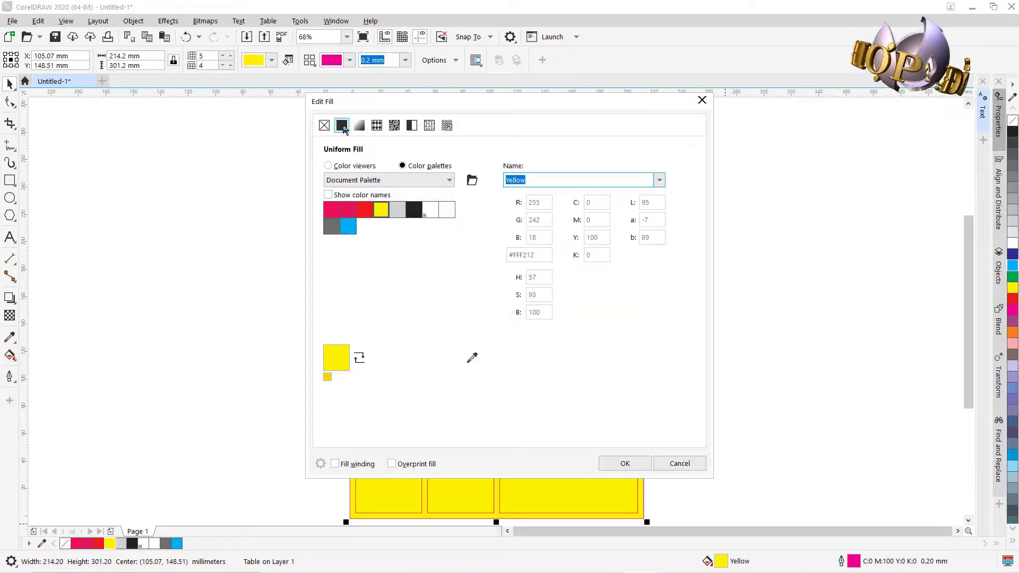
click(342, 128)
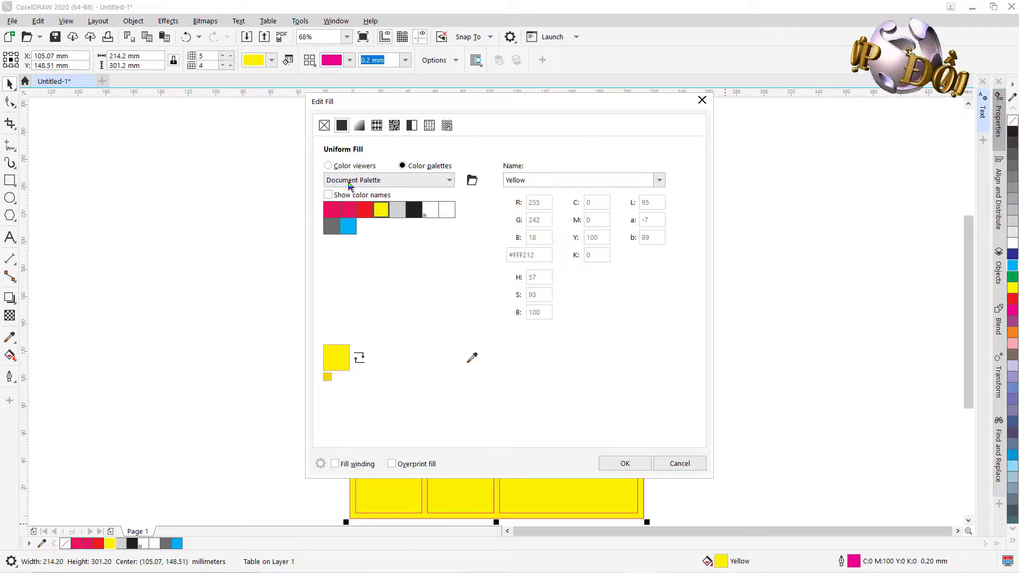
click(328, 166)
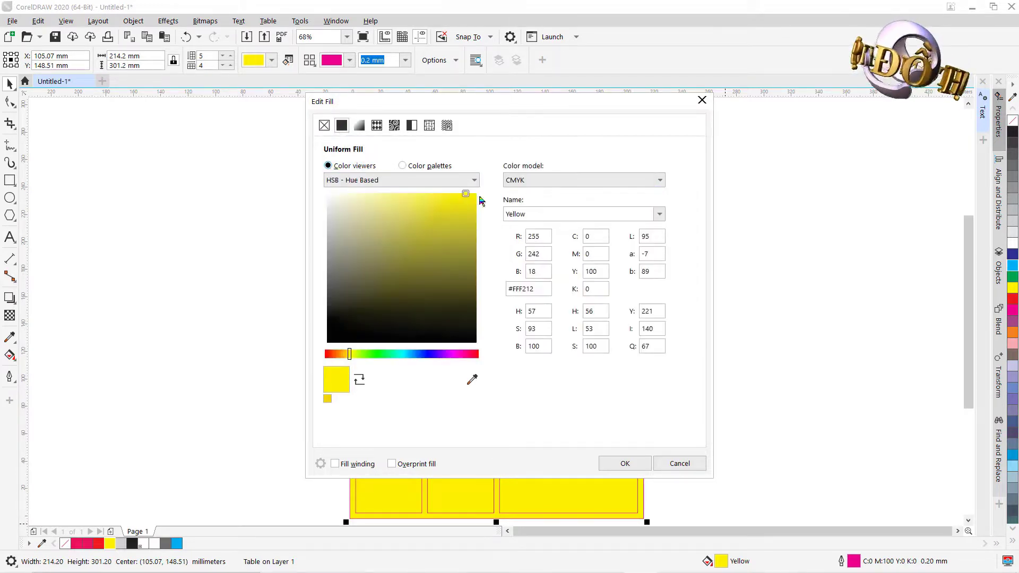
double_click(594, 270)
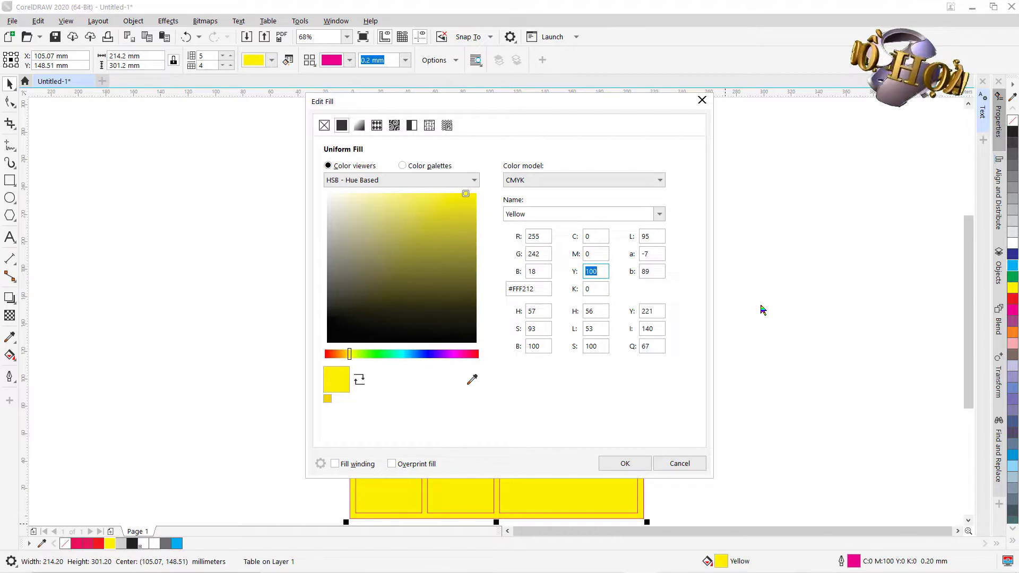
text(20)
key(Return)
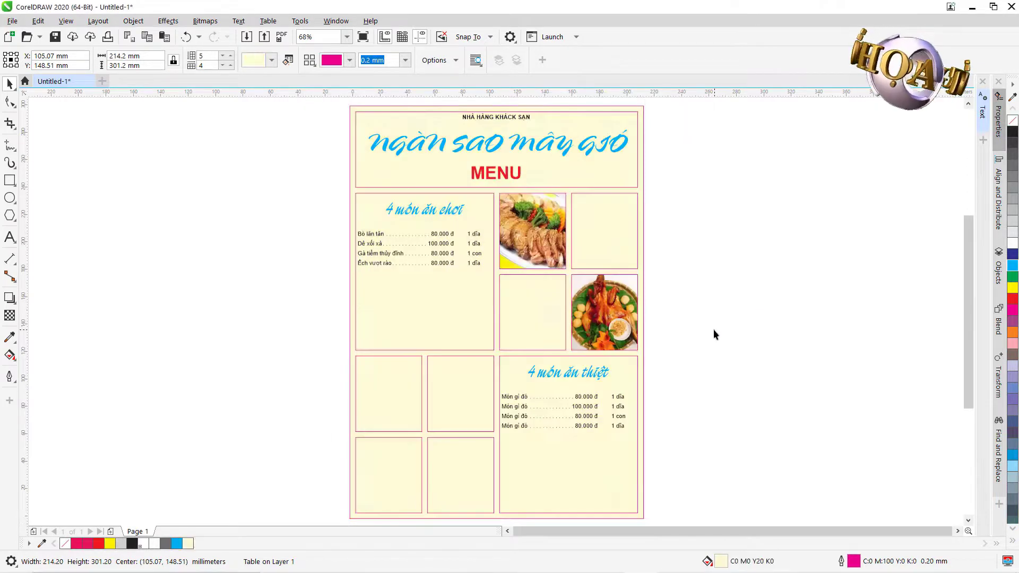
click(714, 323)
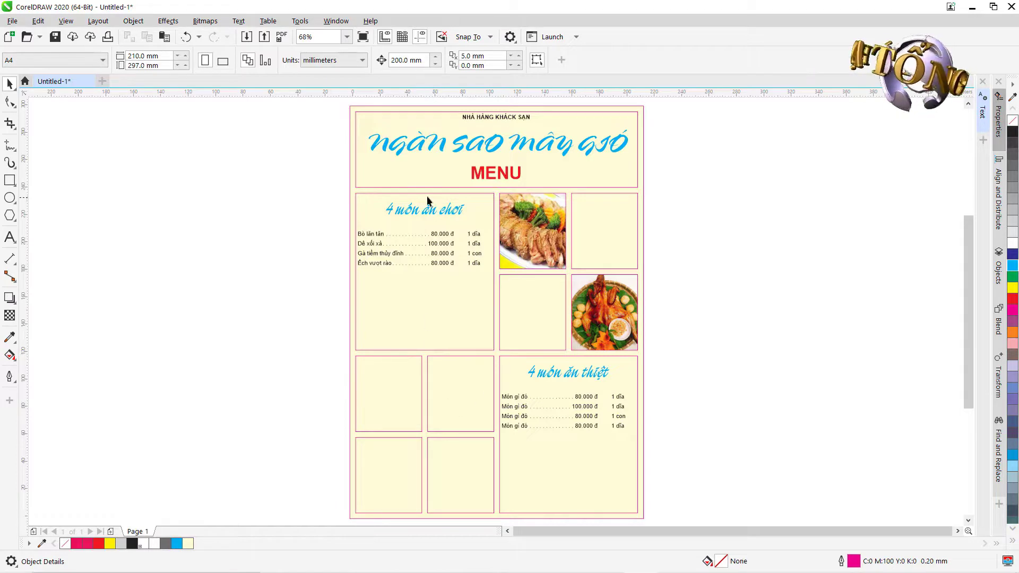
Step: Remove the outline around the outer edge of the menu table
click(380, 106)
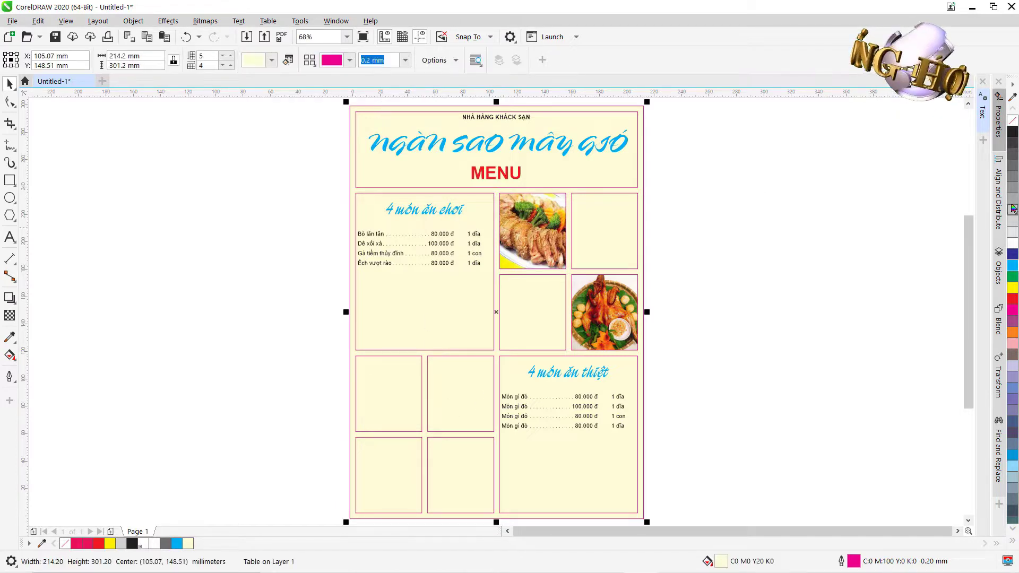
right_click(1012, 121)
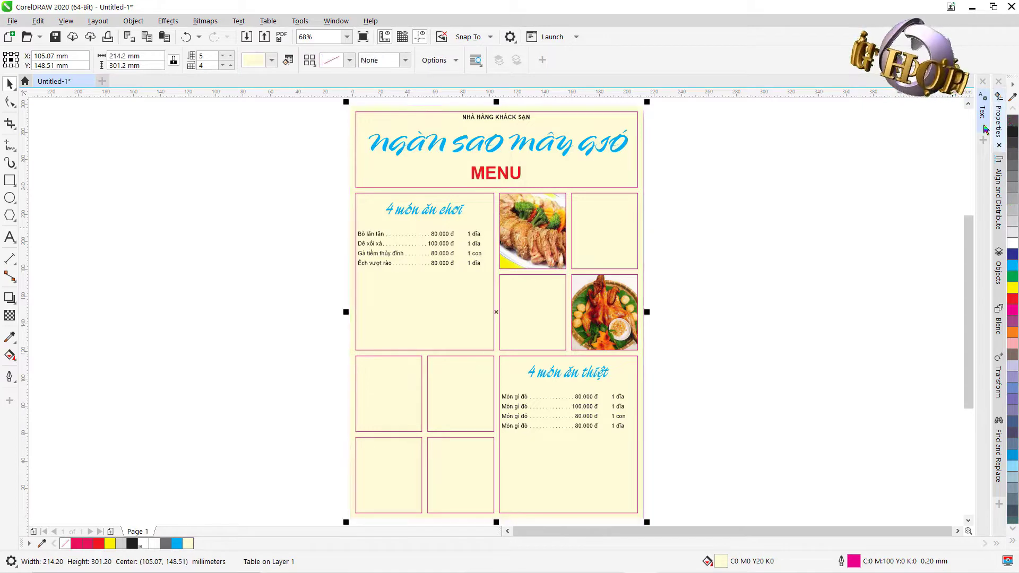
click(762, 158)
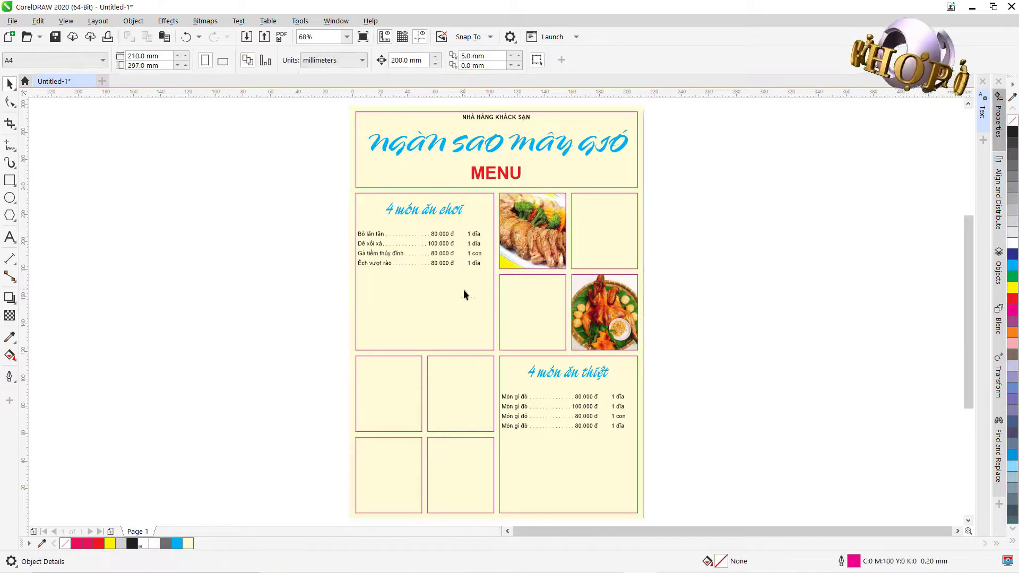
Step: Set the border width of the header cell containing the restaurant name and "MENU" to 1.0 mm
click(357, 127)
key(F10)
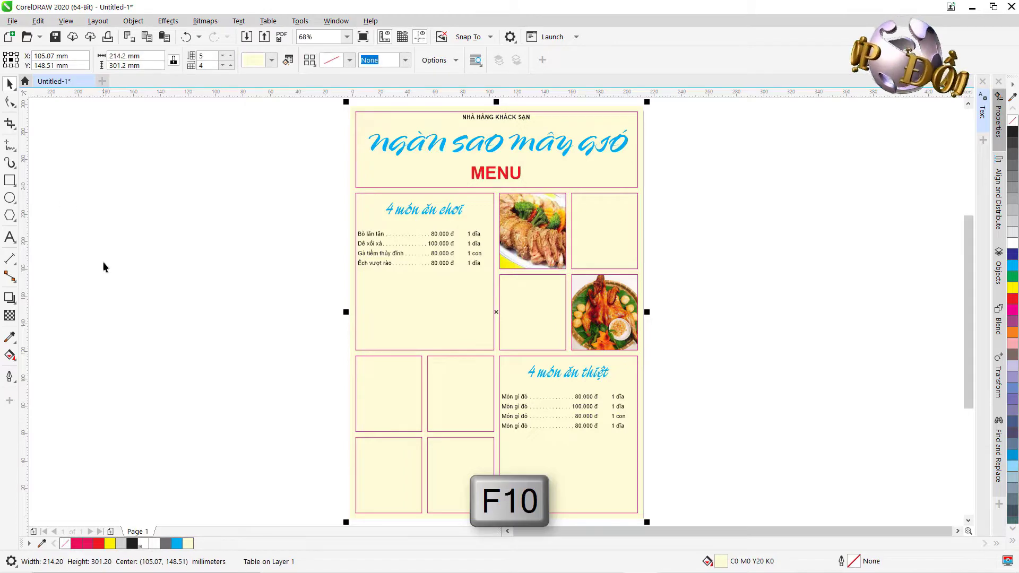
click(387, 120)
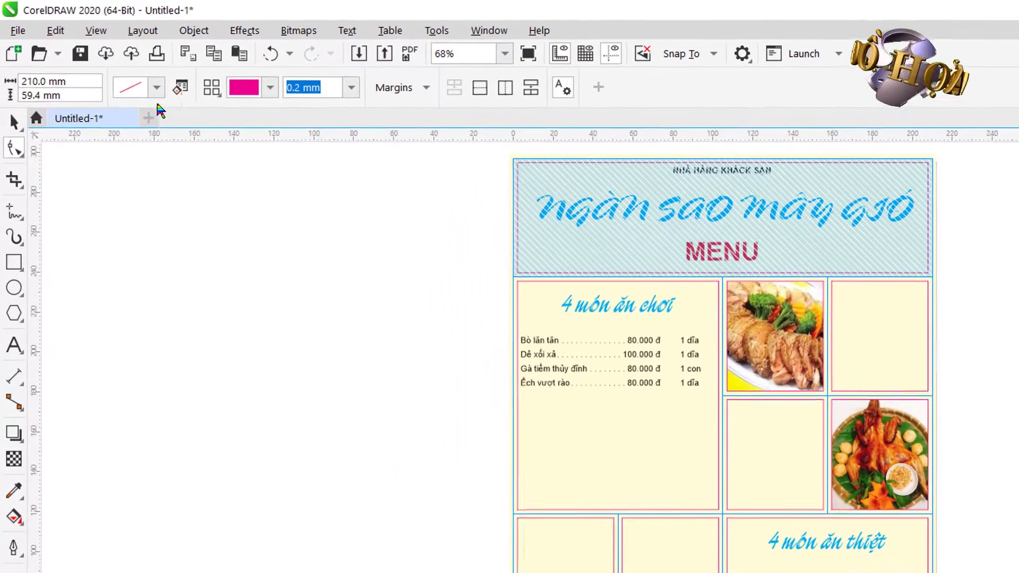
click(272, 69)
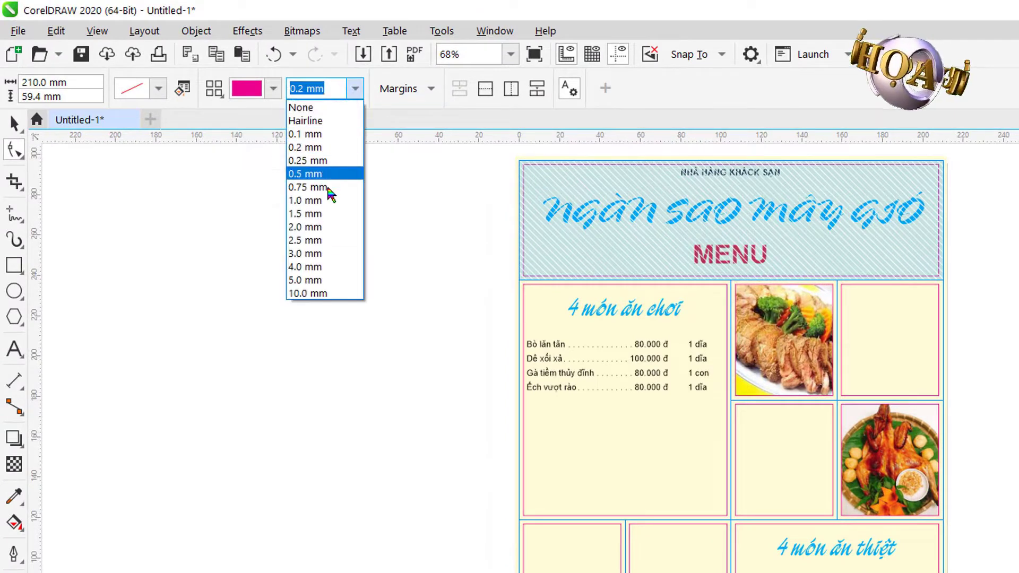
click(312, 200)
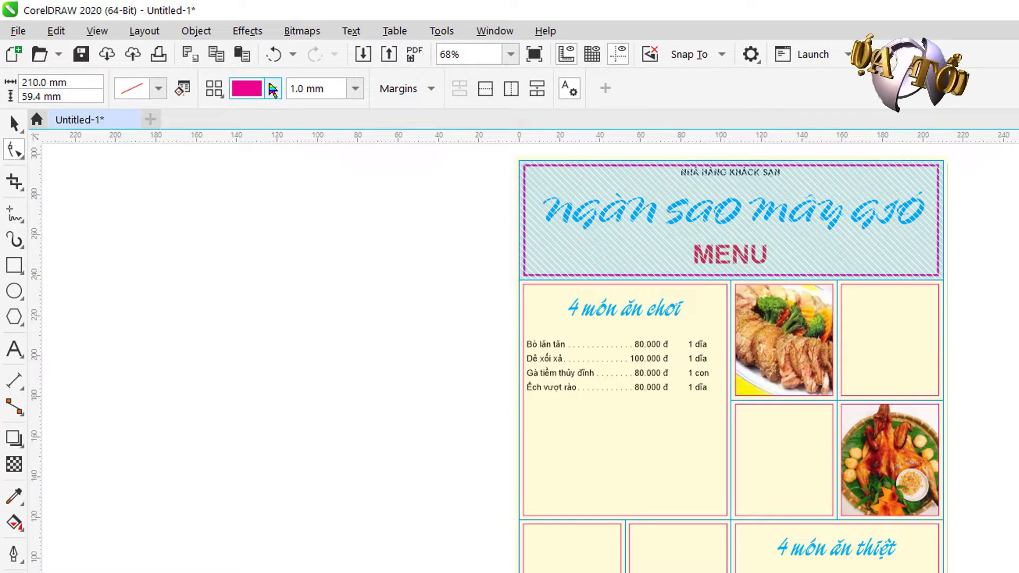
click(273, 89)
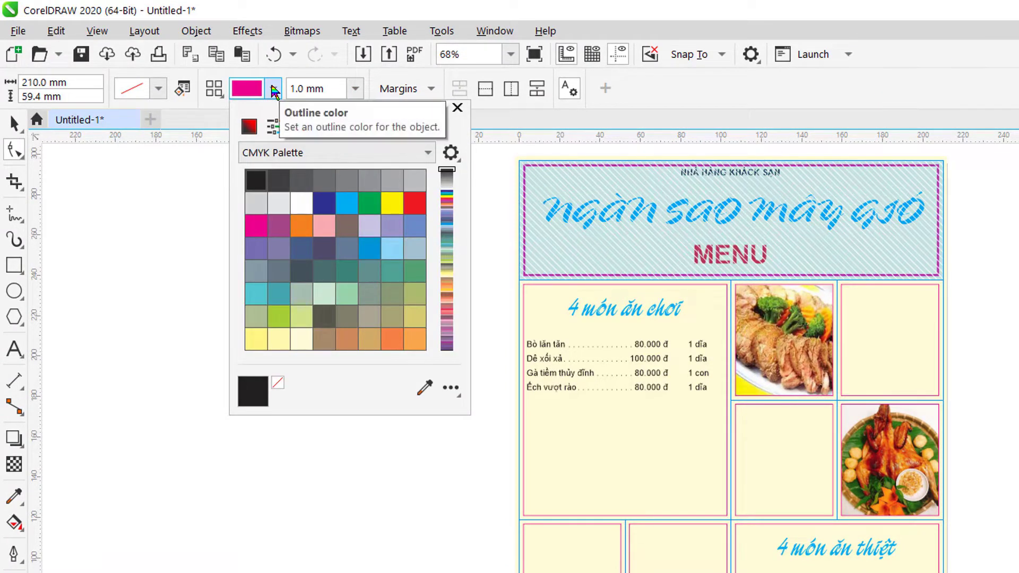
click(202, 125)
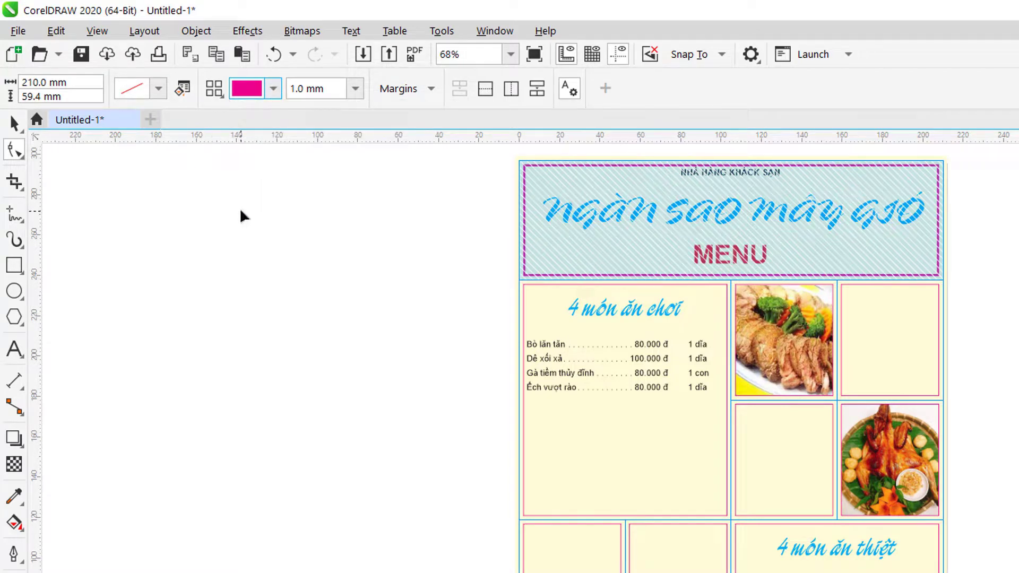
click(268, 216)
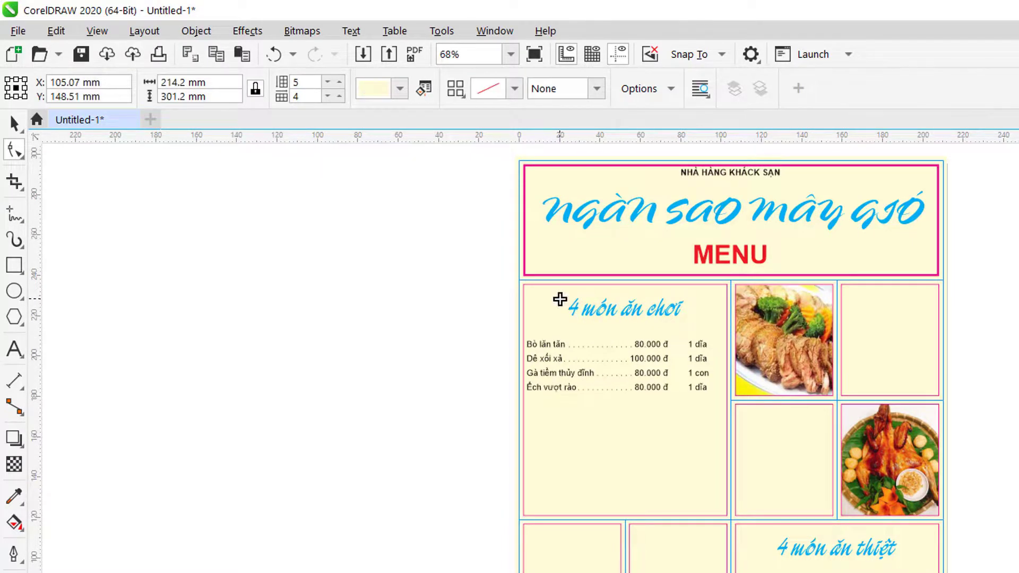
Step: Remove the border of the "4 món ăn chơi" cell by setting its width to None
click(558, 298)
click(355, 89)
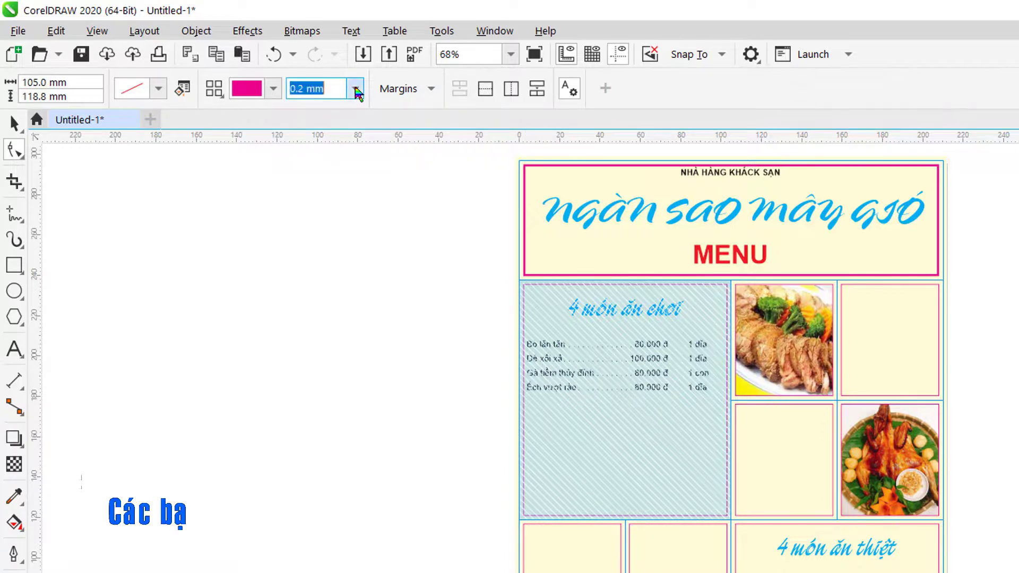
click(301, 107)
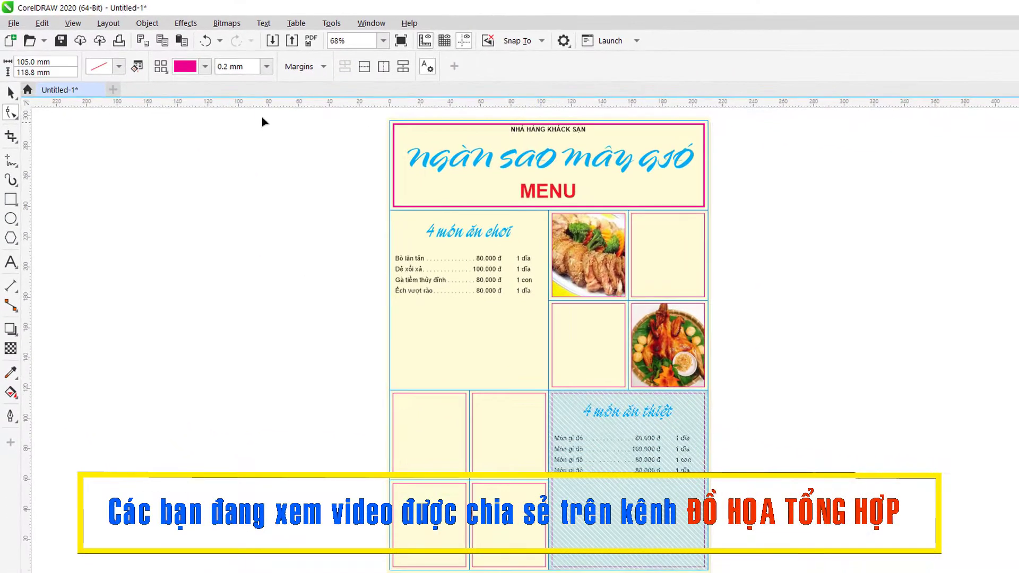
Step: Set the border of the "4 món ăn thiệt" cell to None and deselect the table
click(266, 67)
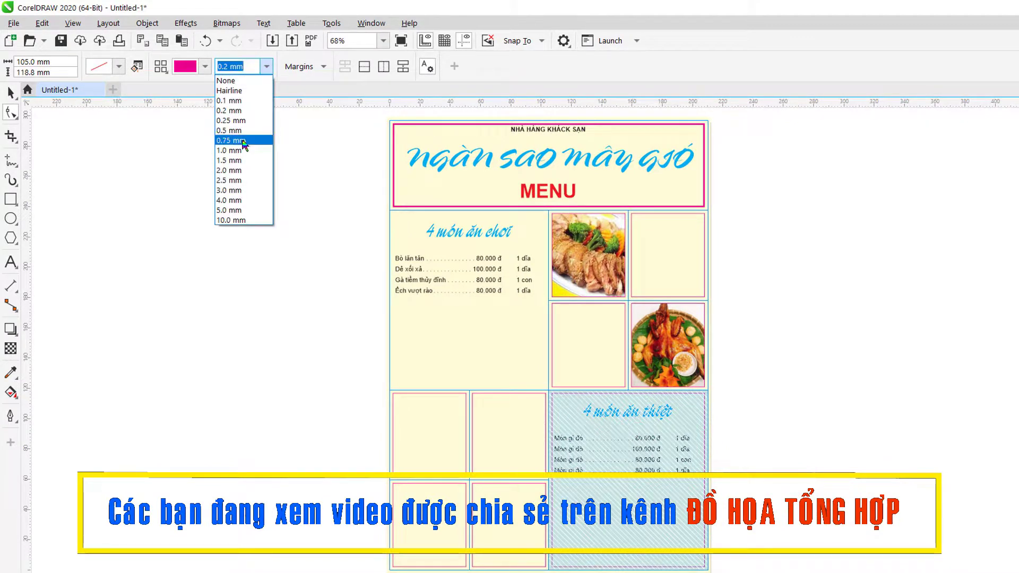
click(226, 82)
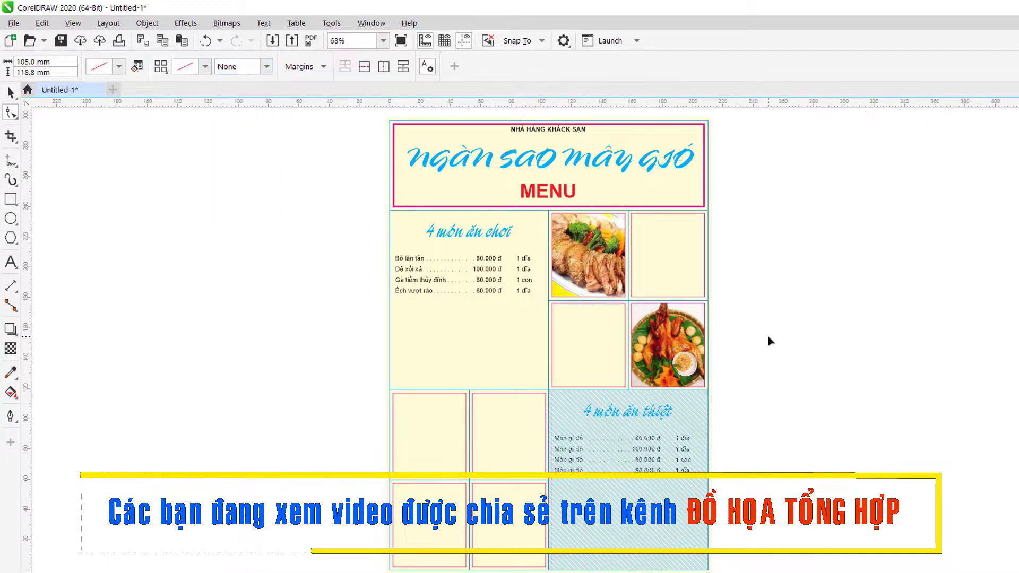
click(767, 335)
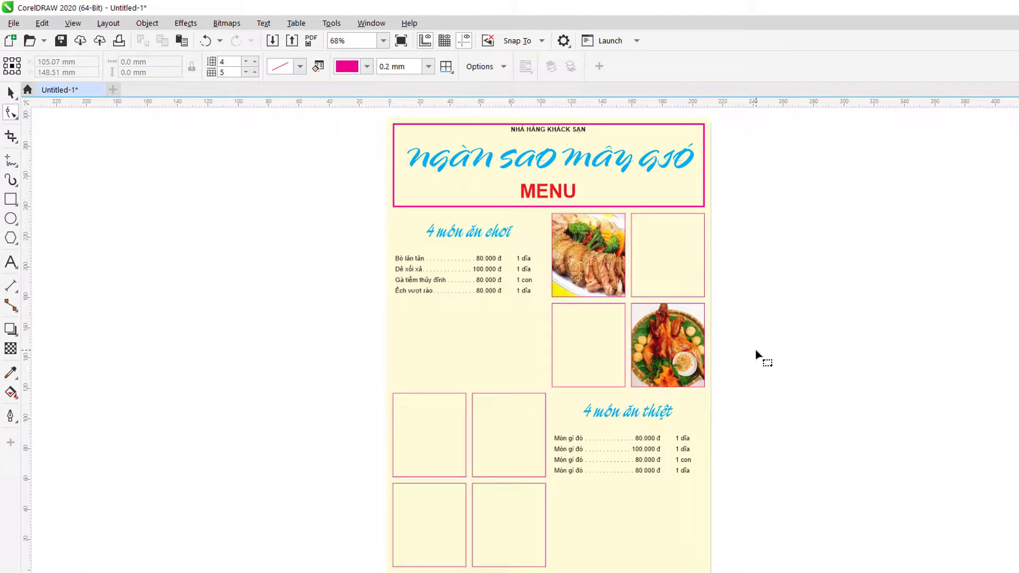